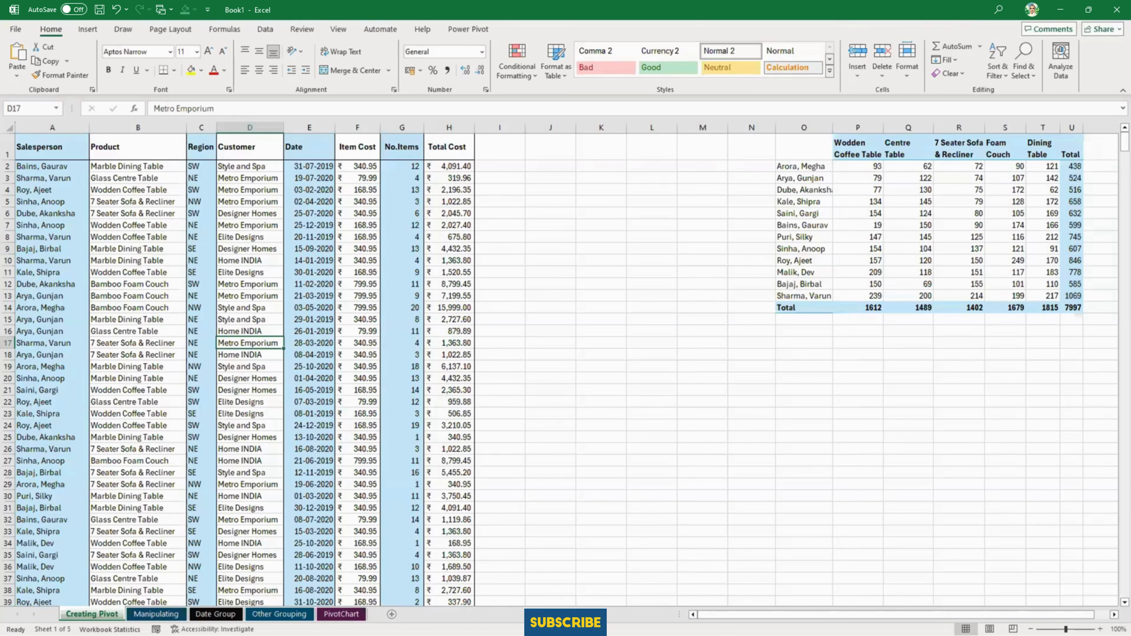
- Widen the Product column of the sales data
left_click(195, 246)
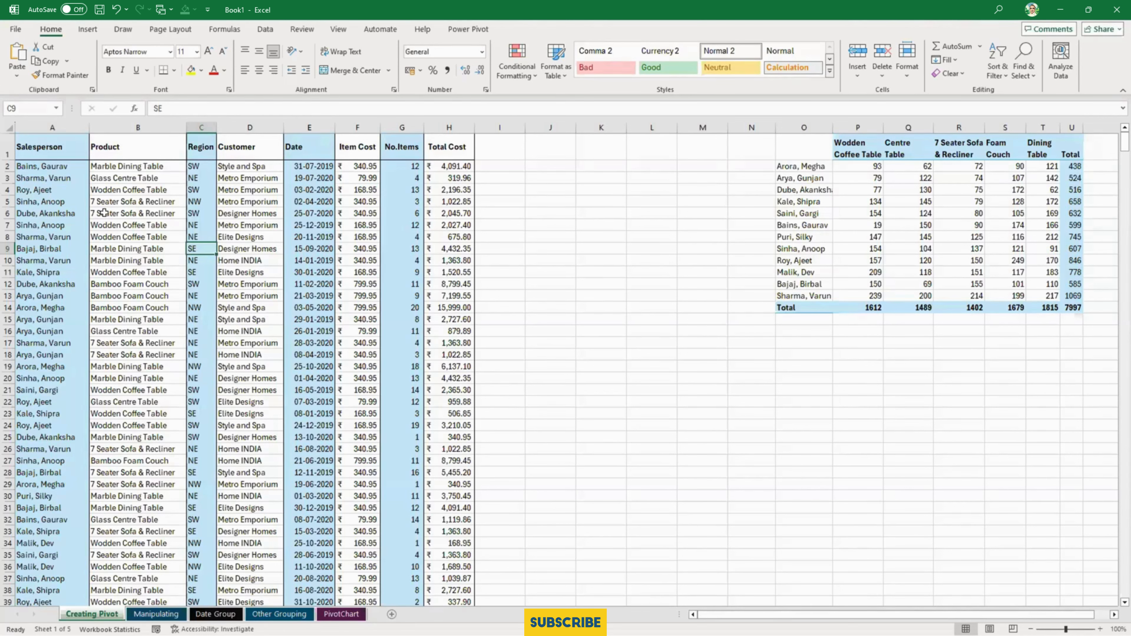
left_click(114, 211)
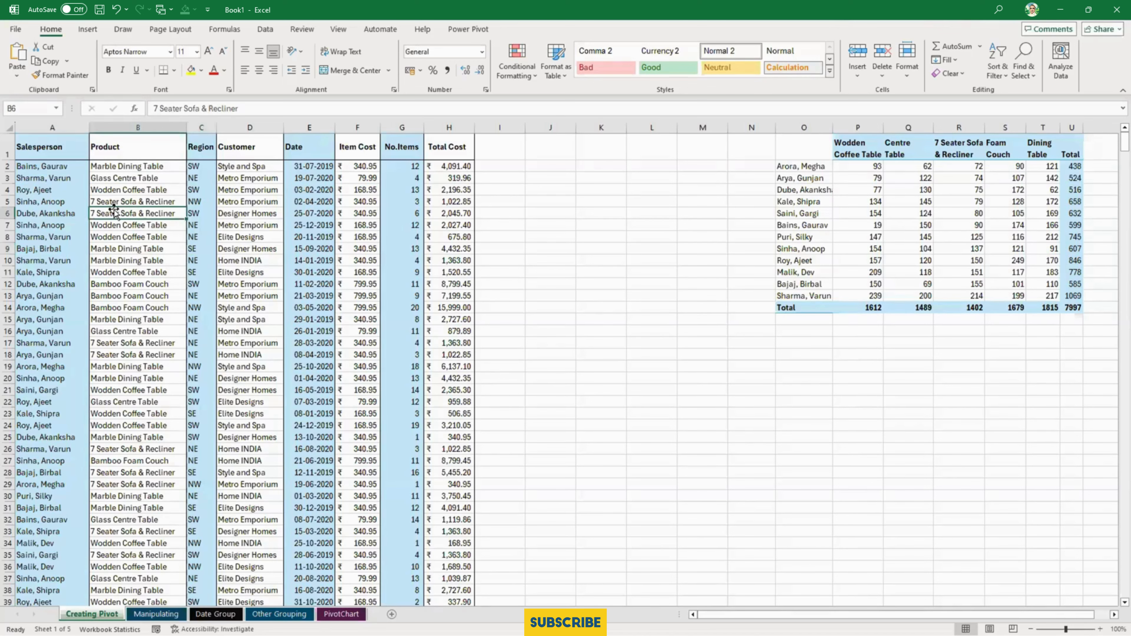
scroll(114, 211, "up", 1)
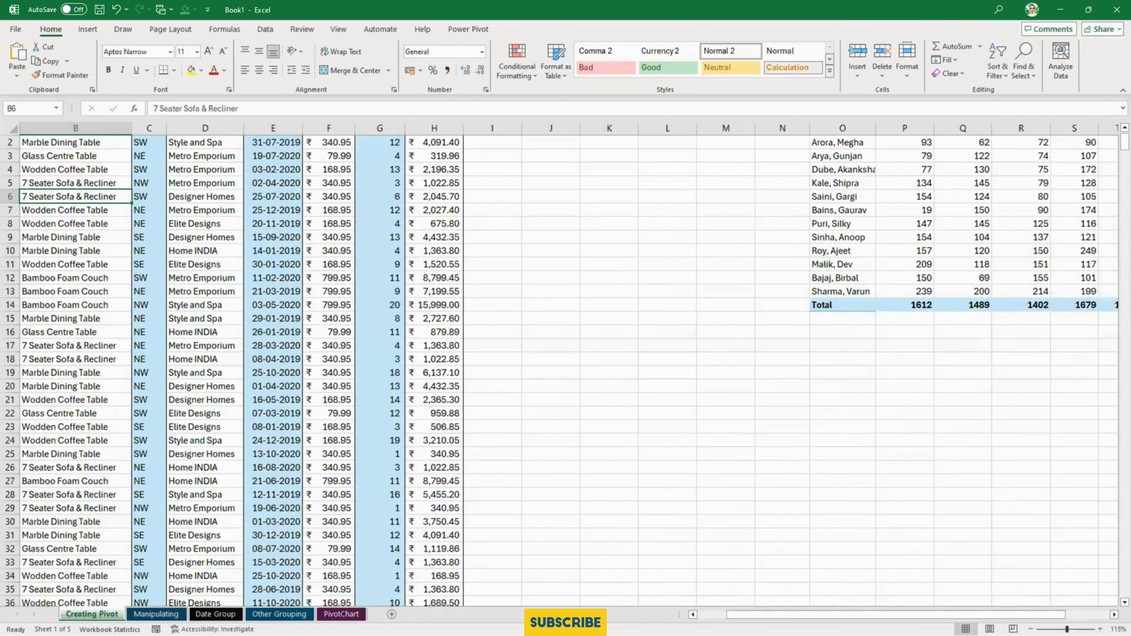
left_click_drag(913, 615, 879, 615)
scroll(285, 430, "up", 1)
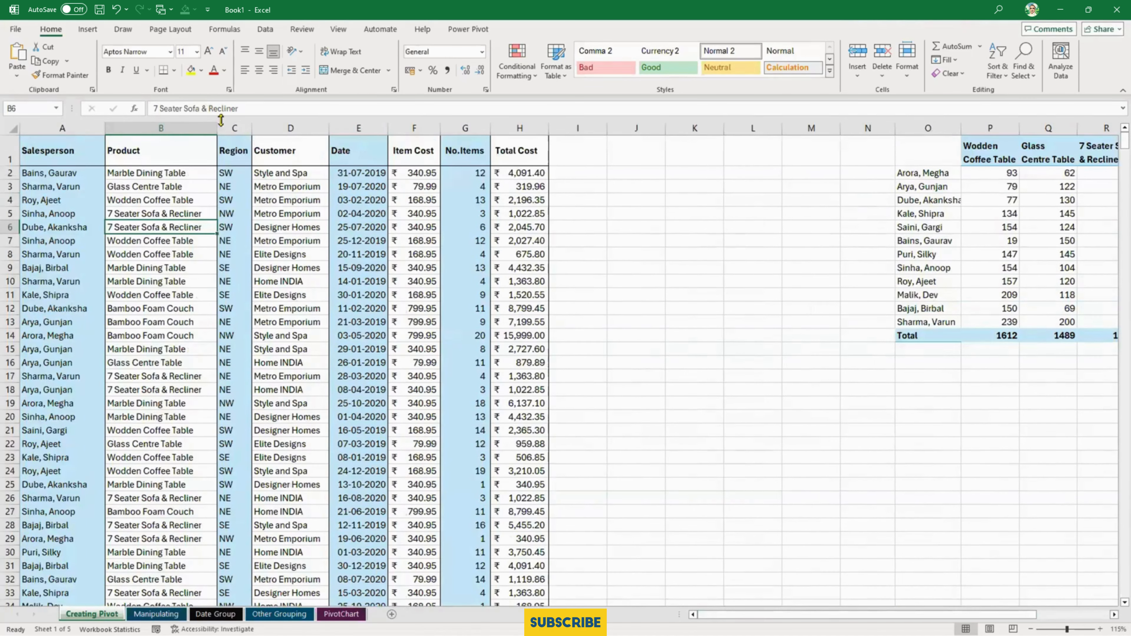
left_click_drag(216, 129, 241, 129)
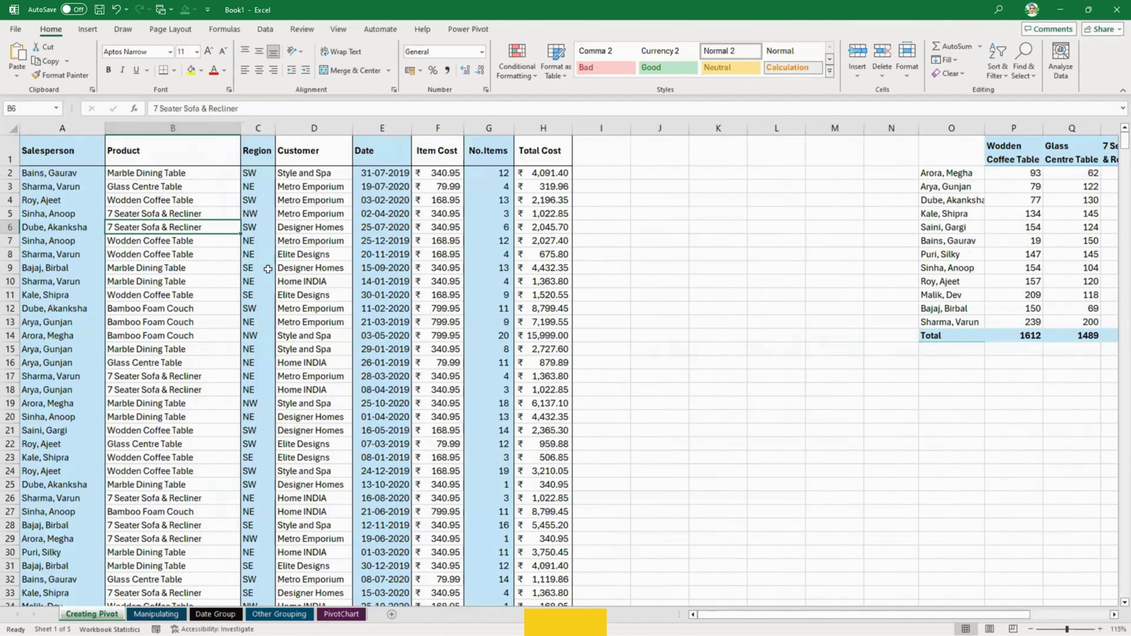
- Check the last record in the Product column, return to the top of the data and select the headings A1:H1
left_click(269, 30)
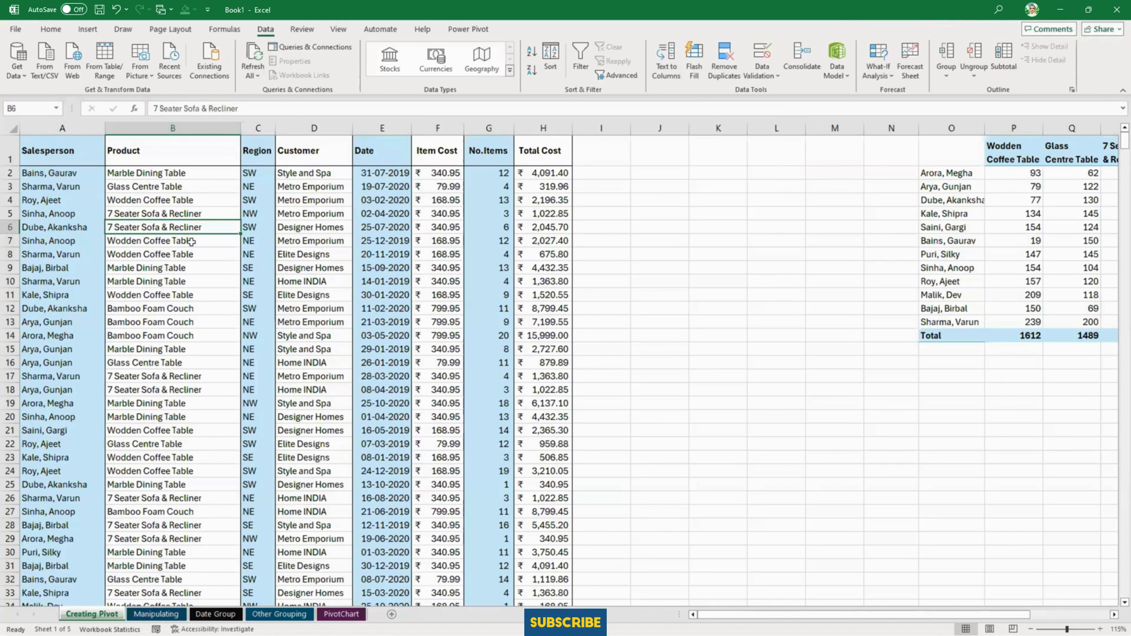
left_click(147, 243)
double_click(147, 246)
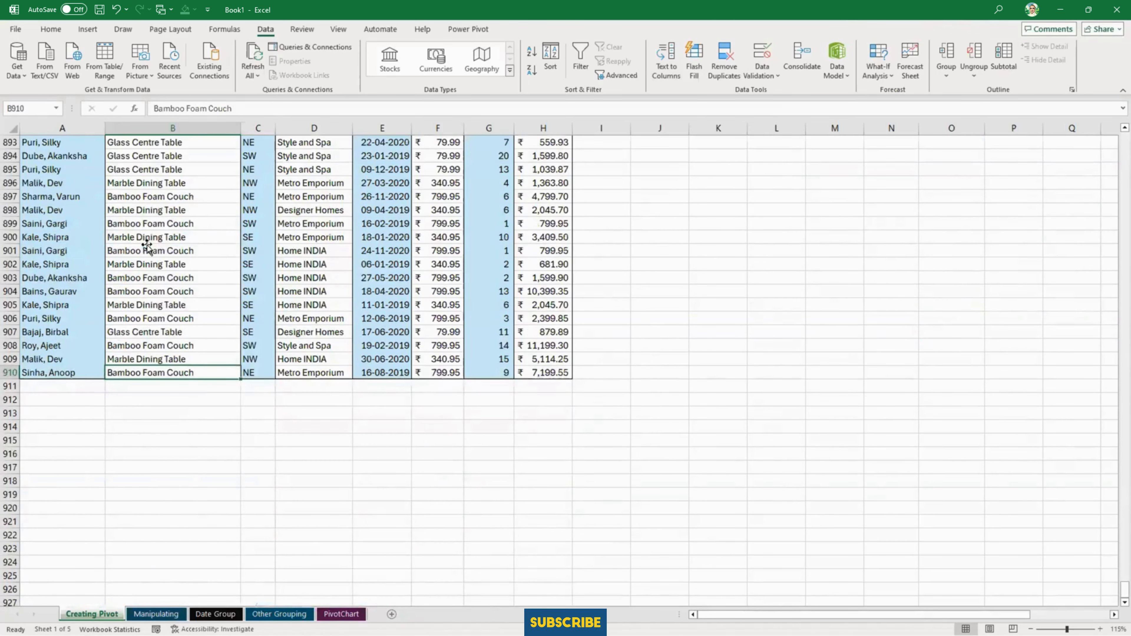
double_click(173, 366)
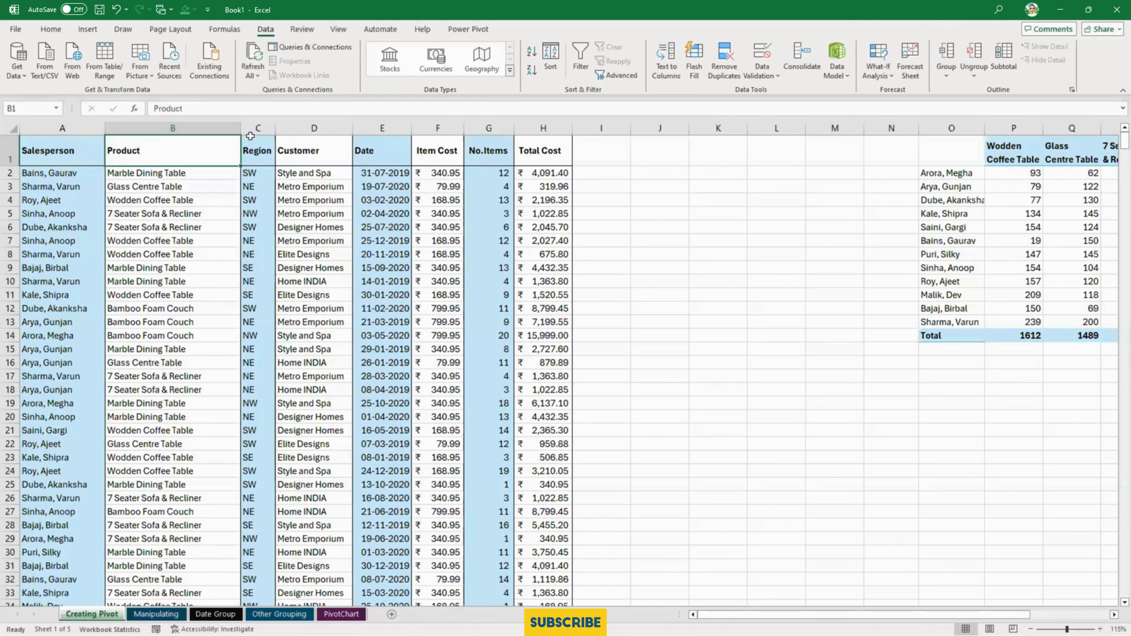
left_click_drag(92, 148, 552, 159)
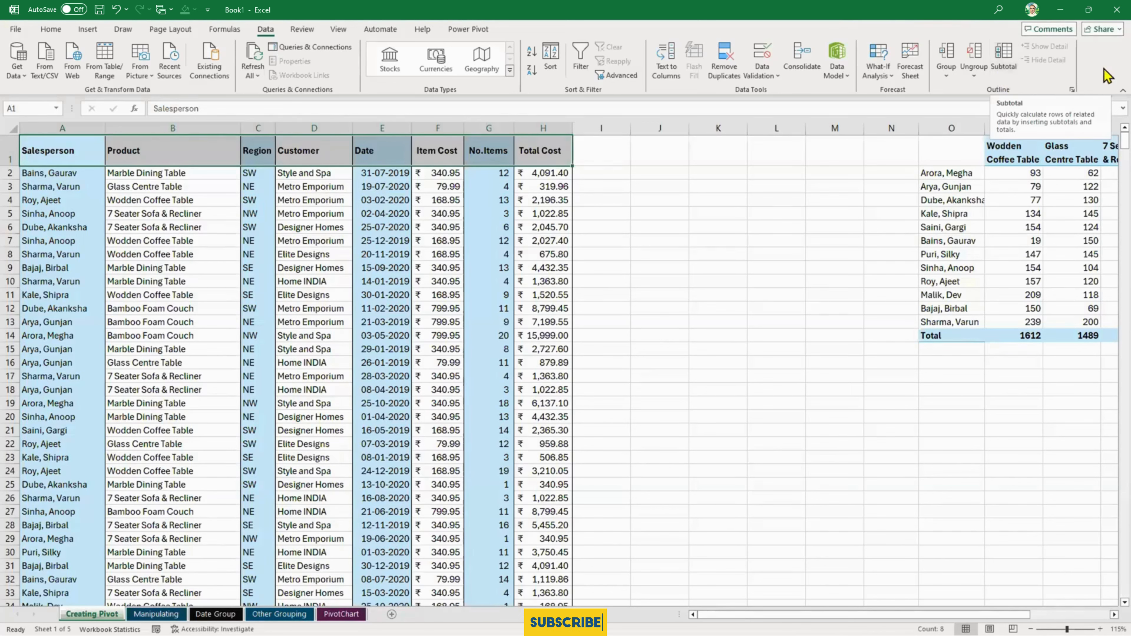
- Examine the formulas behind several salesperson and product quantities in the summary table in columns O to U
left_click_drag(896, 614, 974, 614)
left_click(1114, 614)
left_click(1114, 614)
left_click(1114, 614)
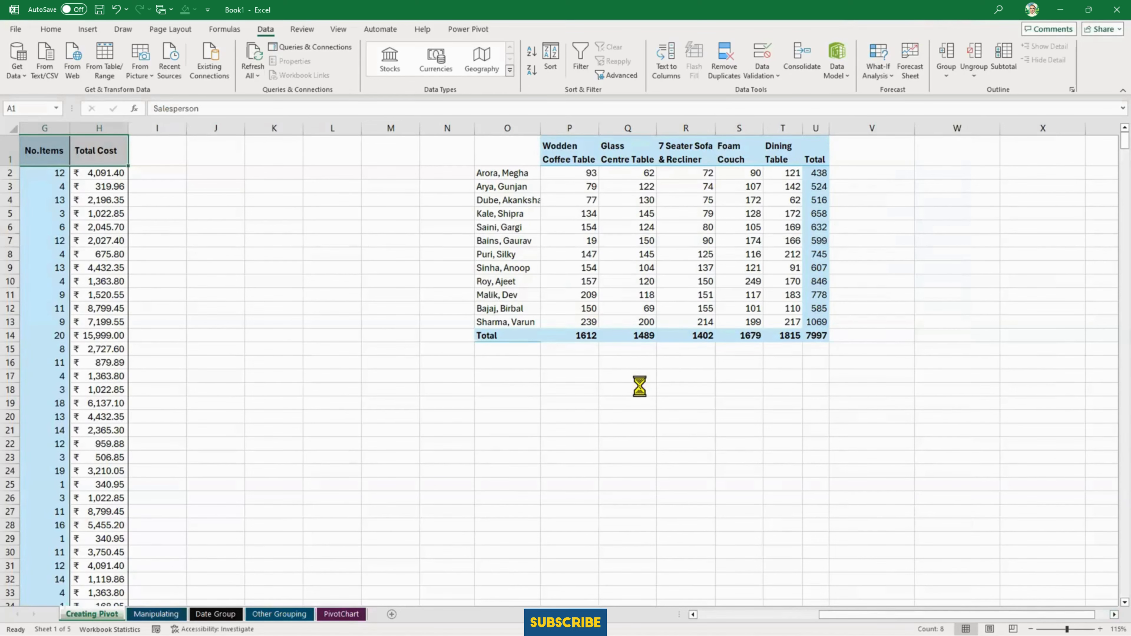
scroll(643, 384, "up", 2)
scroll(1088, 495, "right", 2)
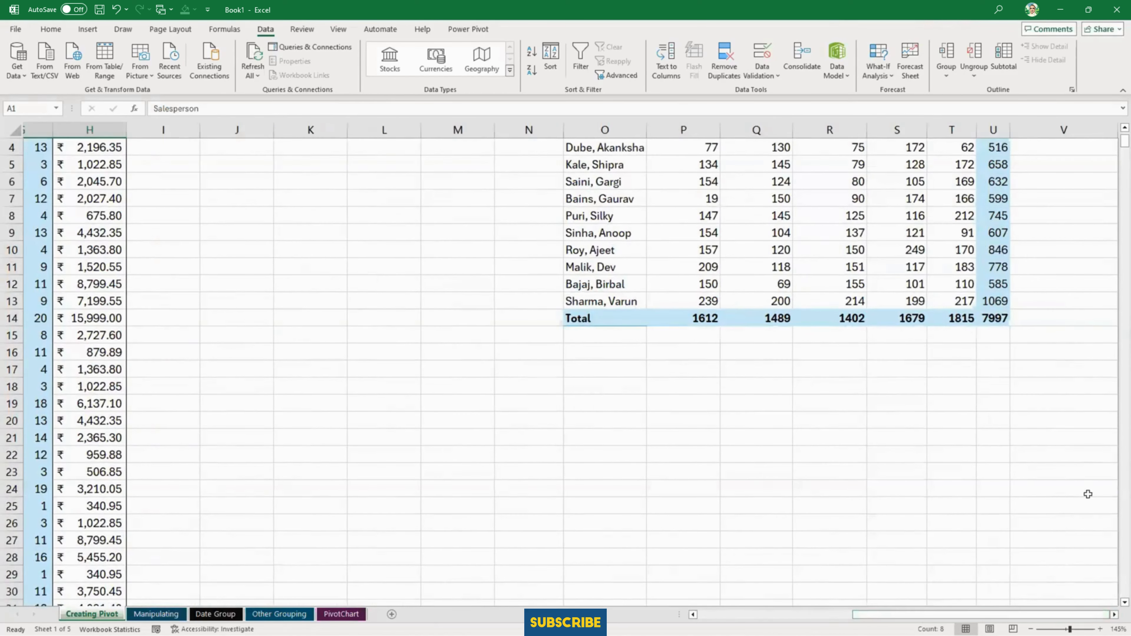
scroll(1070, 449, "up", 1)
scroll(951, 472, "right", 2)
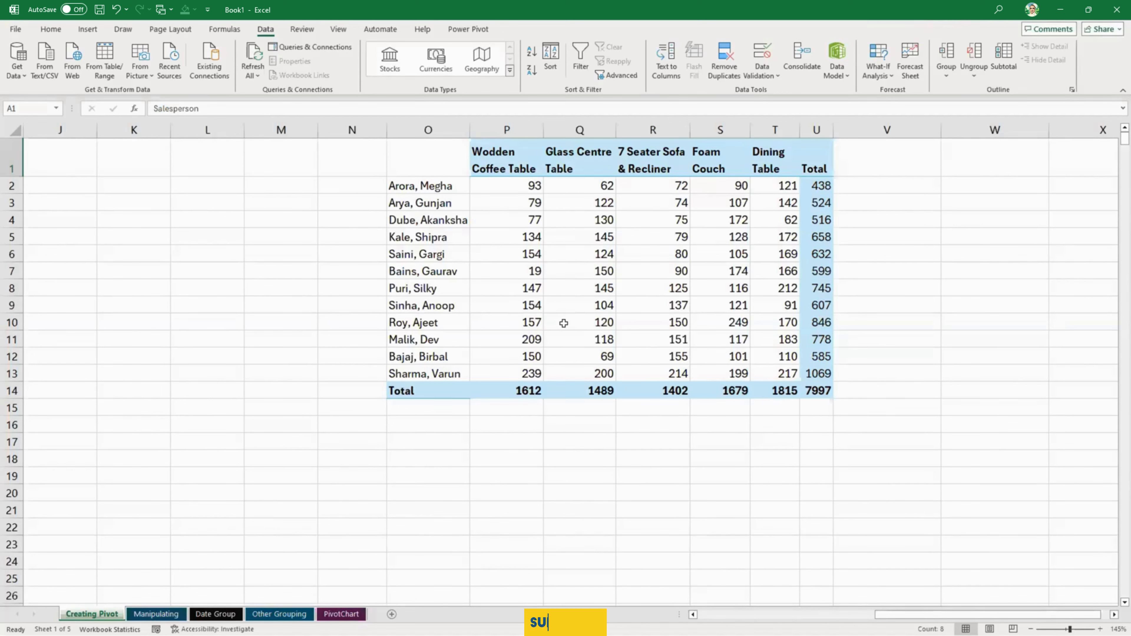
left_click(514, 225)
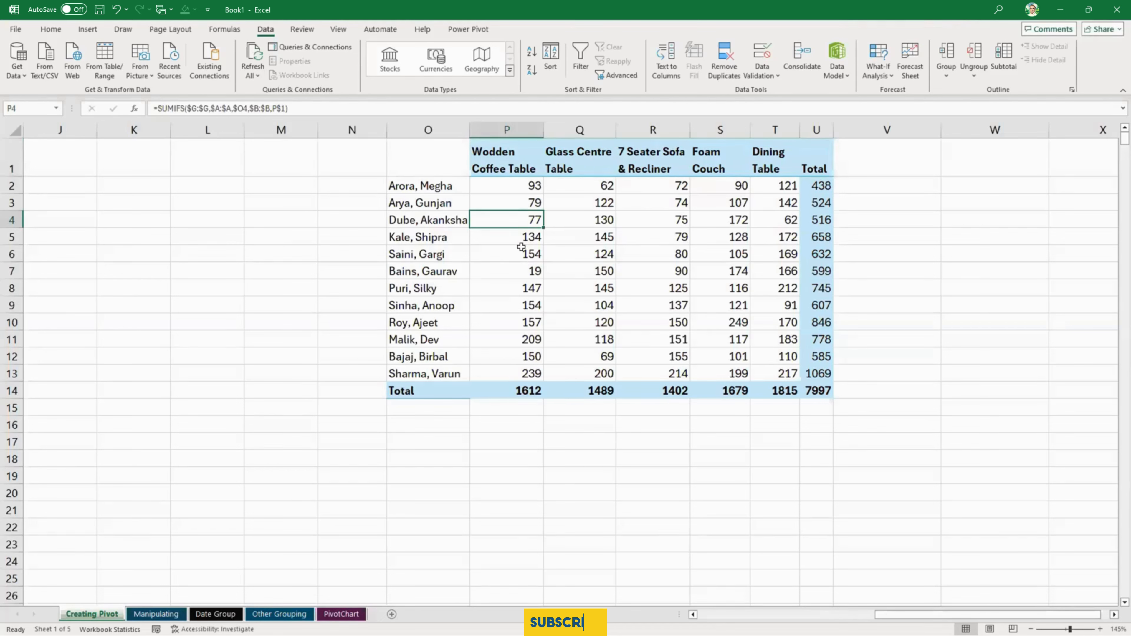
left_click(559, 222)
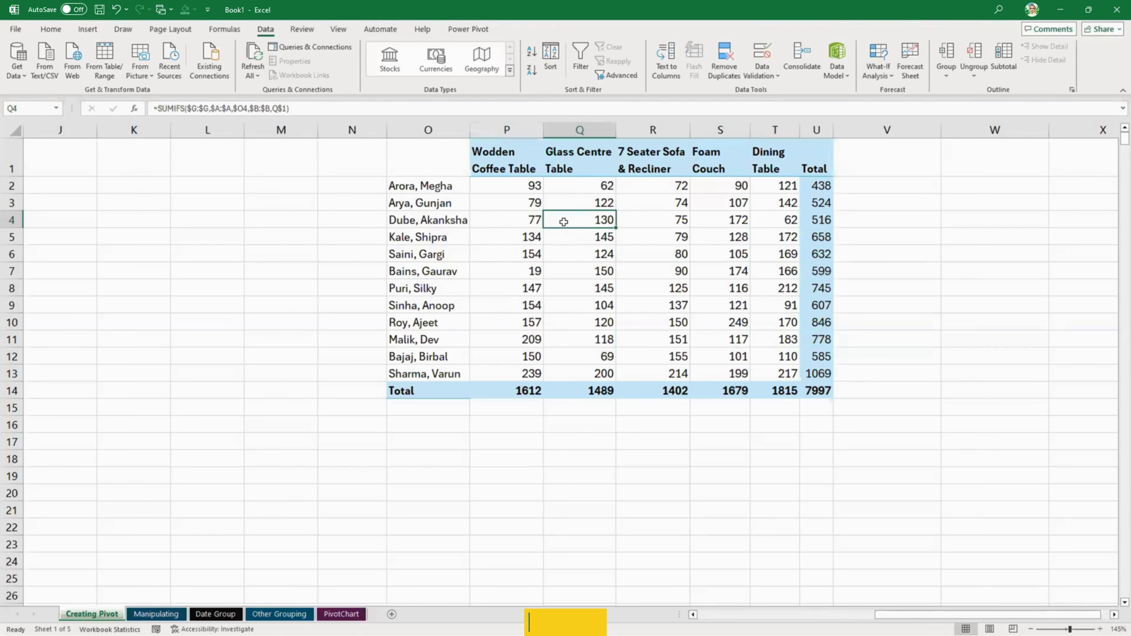
left_click(570, 256)
left_click(635, 255)
left_click(634, 218)
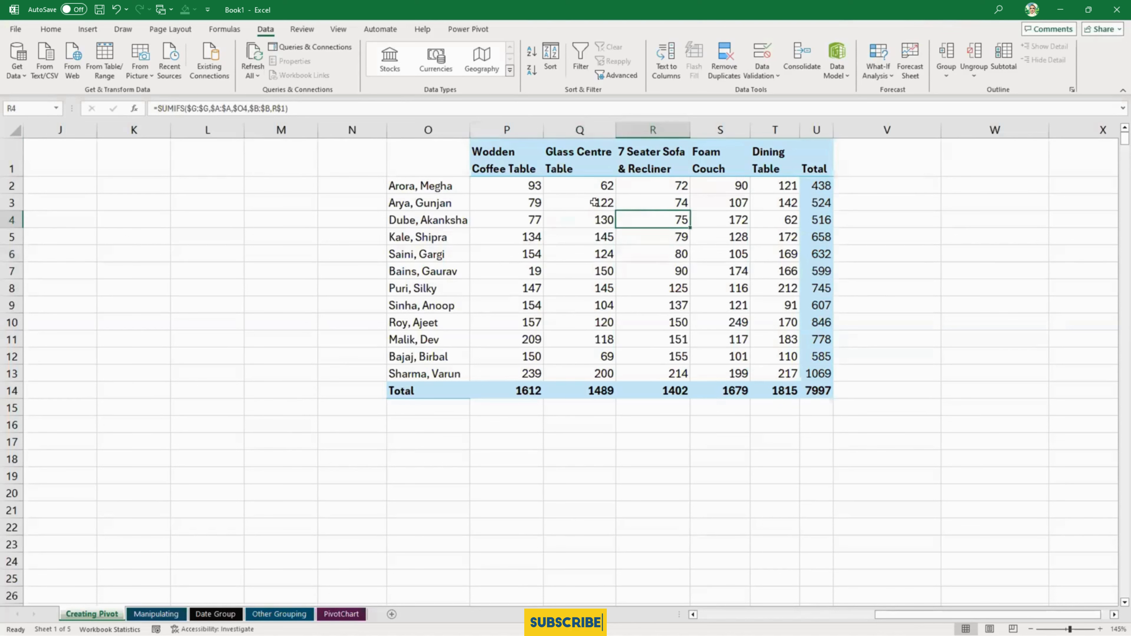
left_click(594, 202)
left_click(568, 289)
left_click(562, 339)
left_click(609, 355)
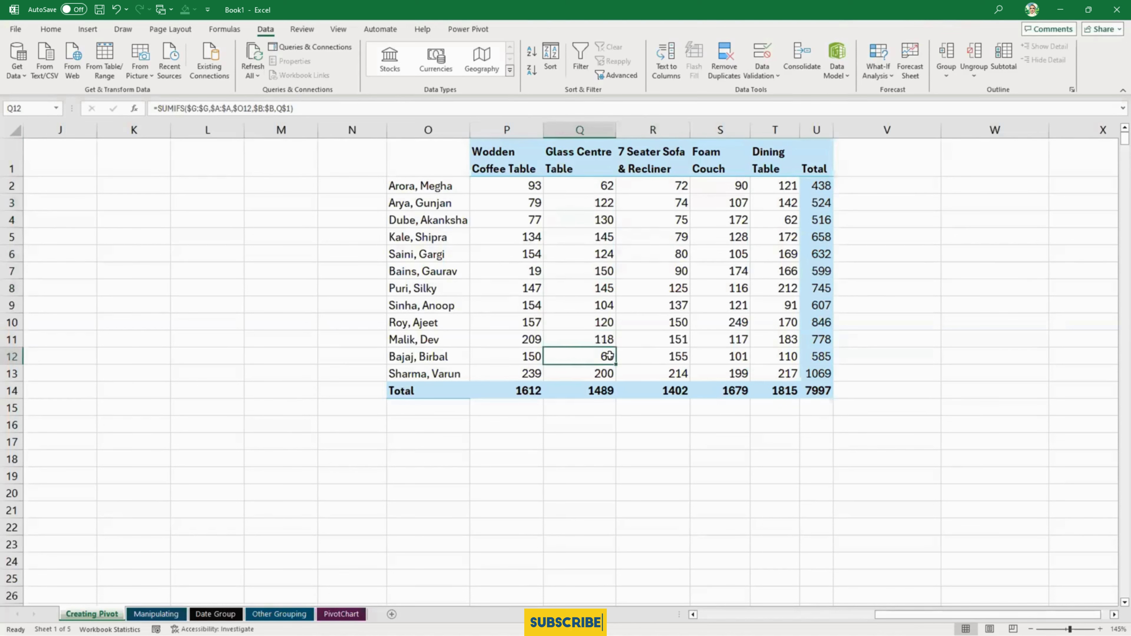
left_click(639, 354)
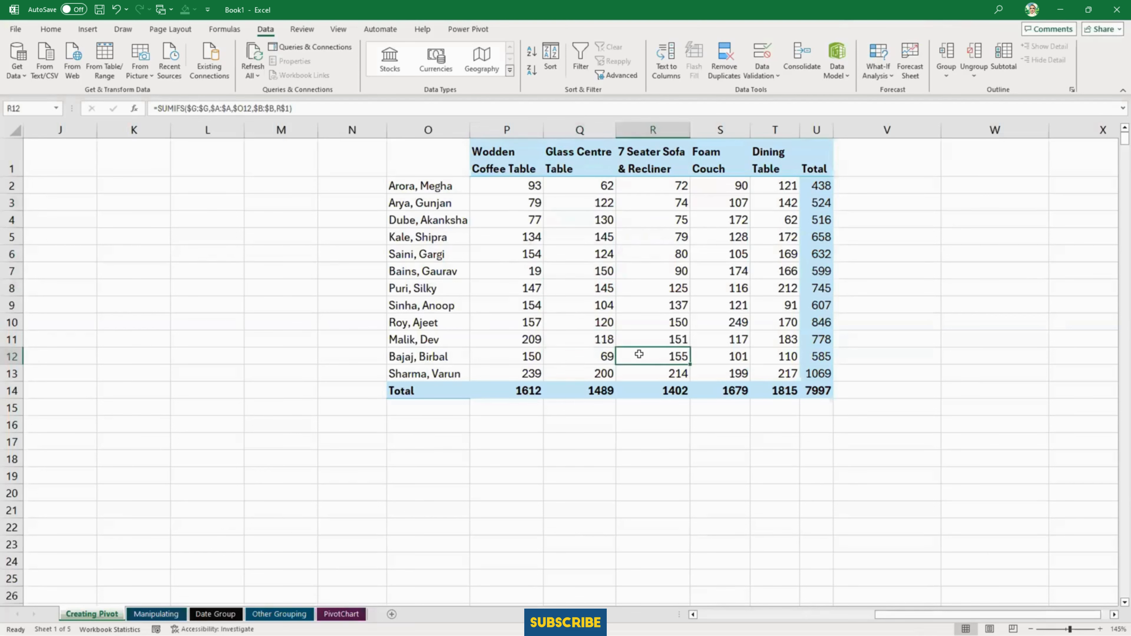
- Open the formulas in cells R12, Q9 and R7 of the summary table to read their SUMIFS arguments
double_click(639, 354)
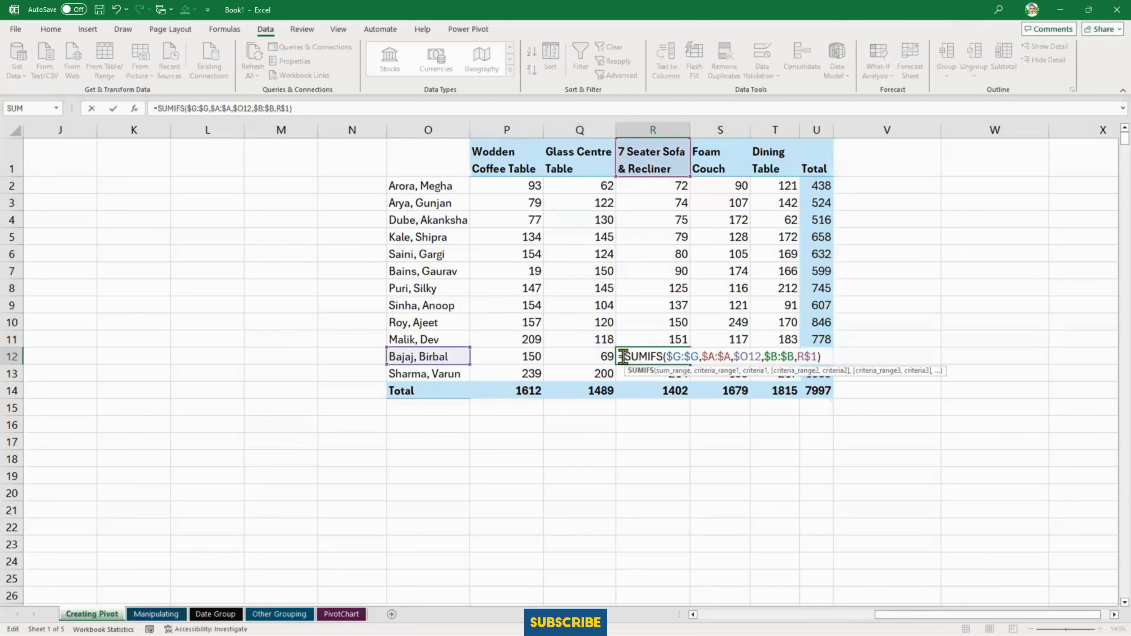
double_click(579, 303)
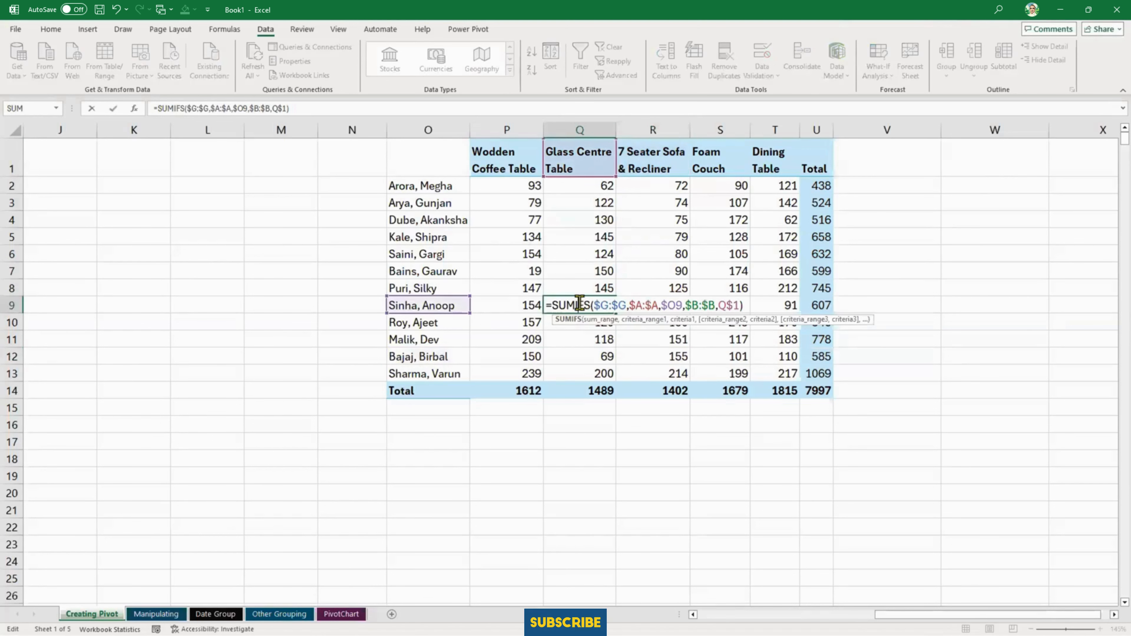
left_click(672, 272)
double_click(672, 273)
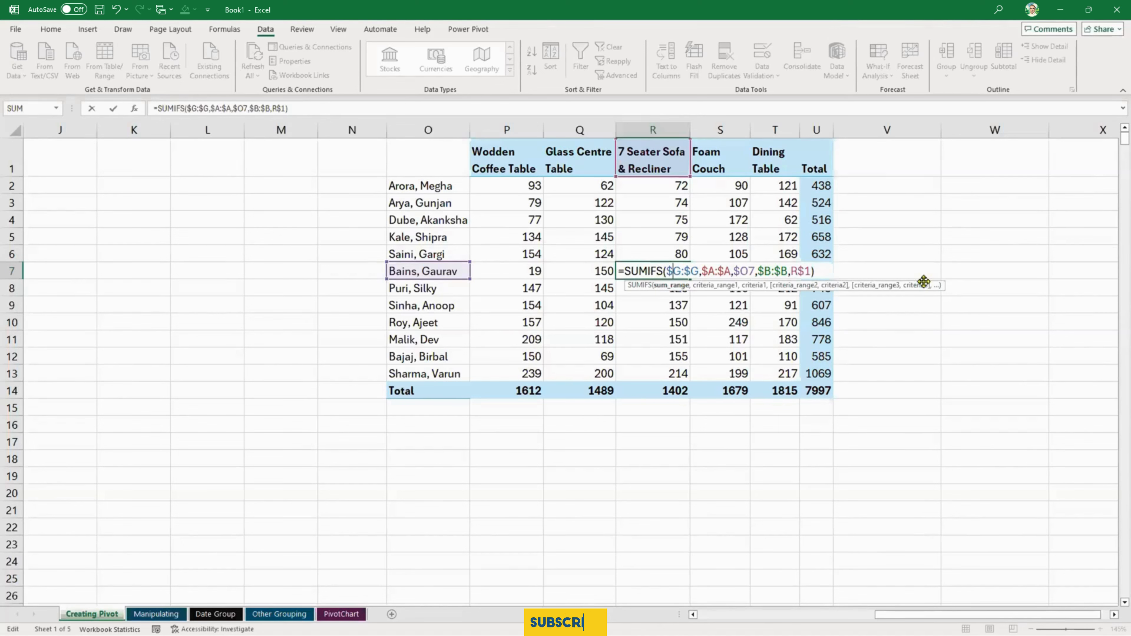
- Compare the product headings P1:T1 of the summary table with the column headings of the source sales data
left_click_drag(507, 156, 791, 153)
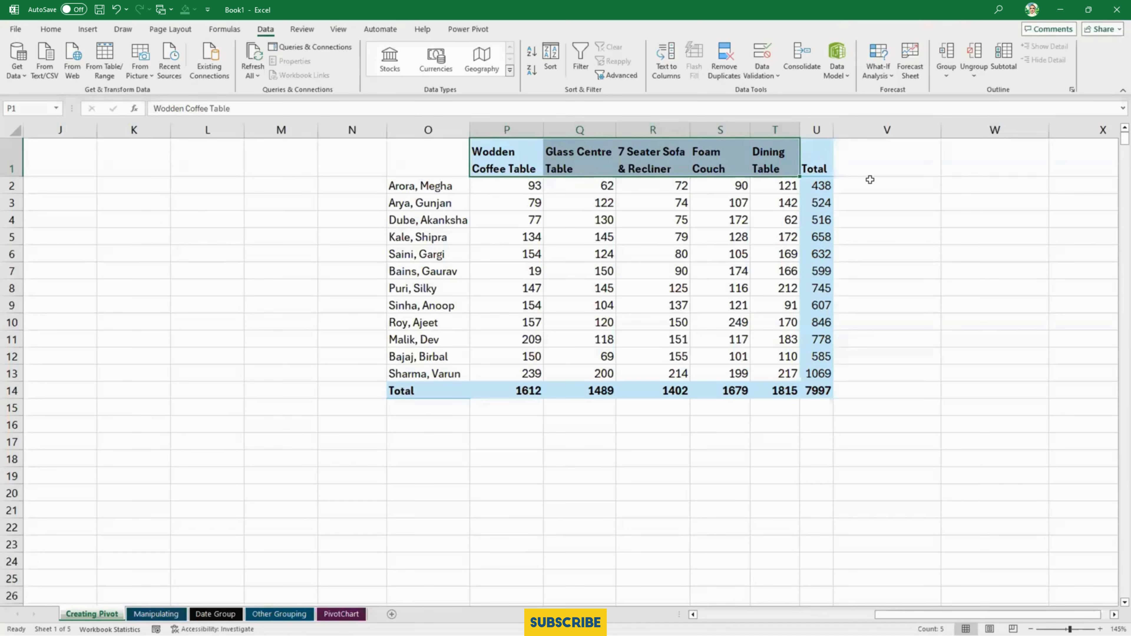
left_click(484, 239)
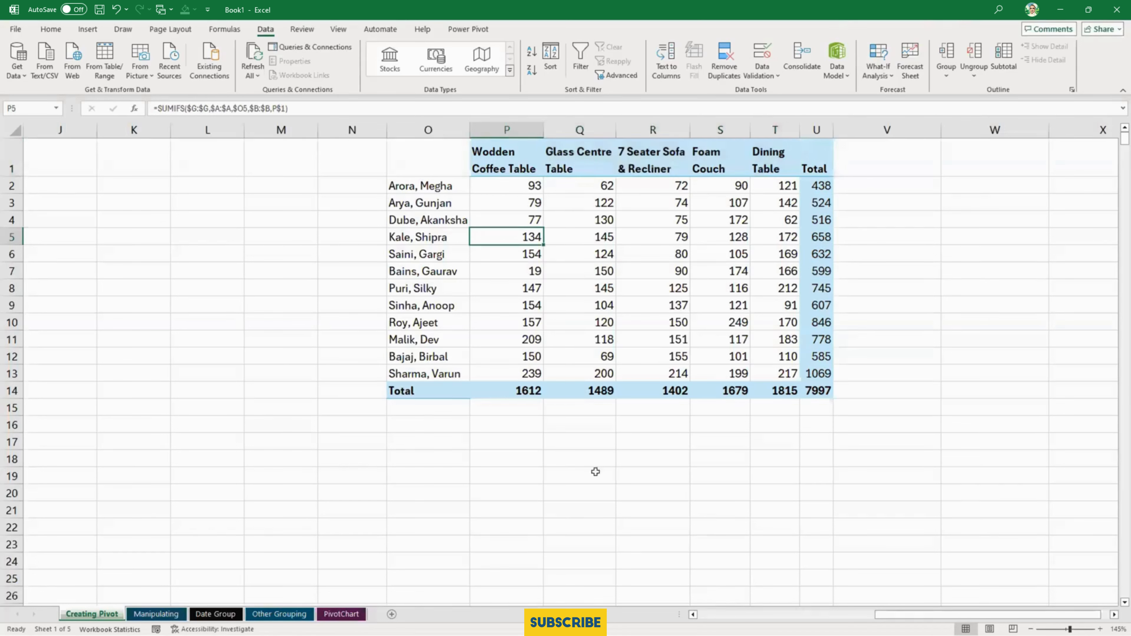
left_click(828, 615)
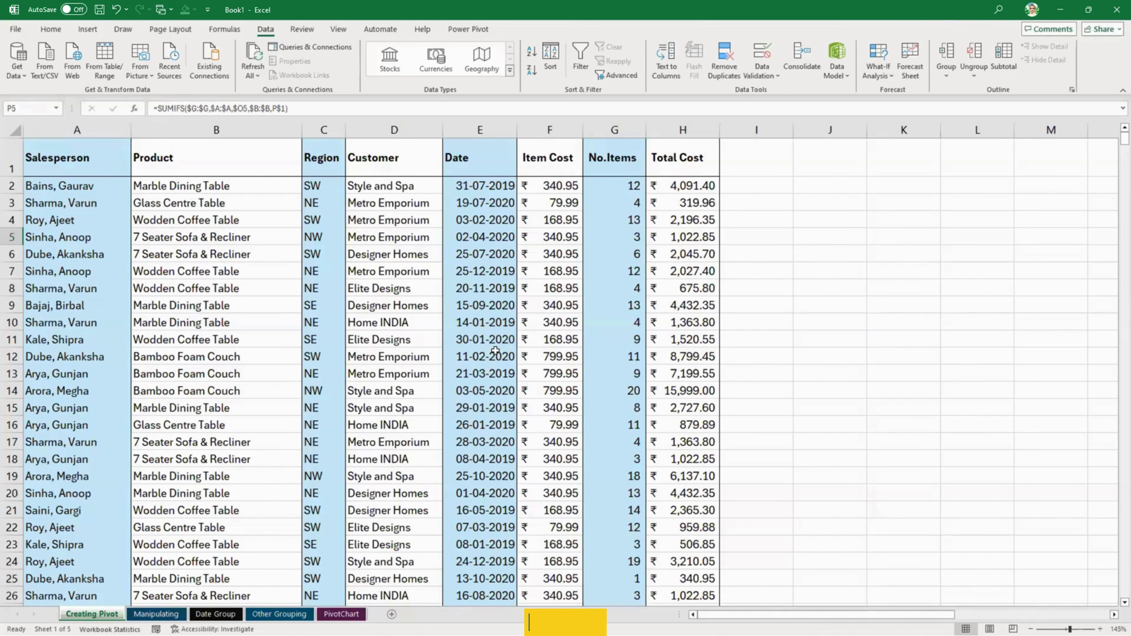
left_click_drag(81, 169, 160, 159)
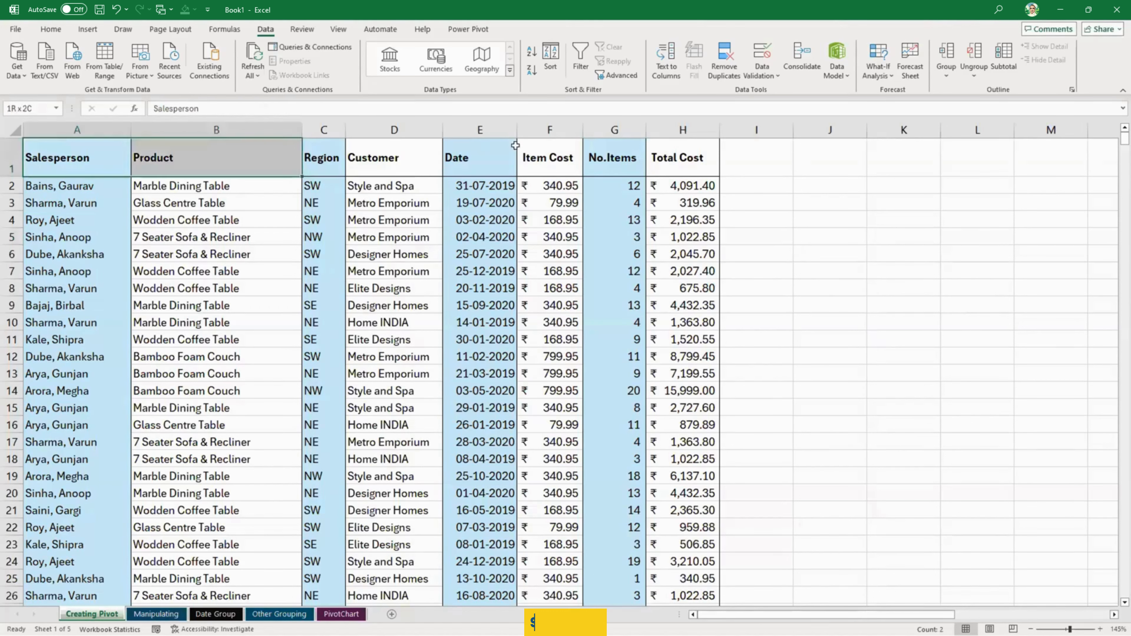
left_click_drag(515, 145, 699, 161)
- Select the whole sales data range A1:H910 and cycle the active cell through its corners
left_click(432, 308)
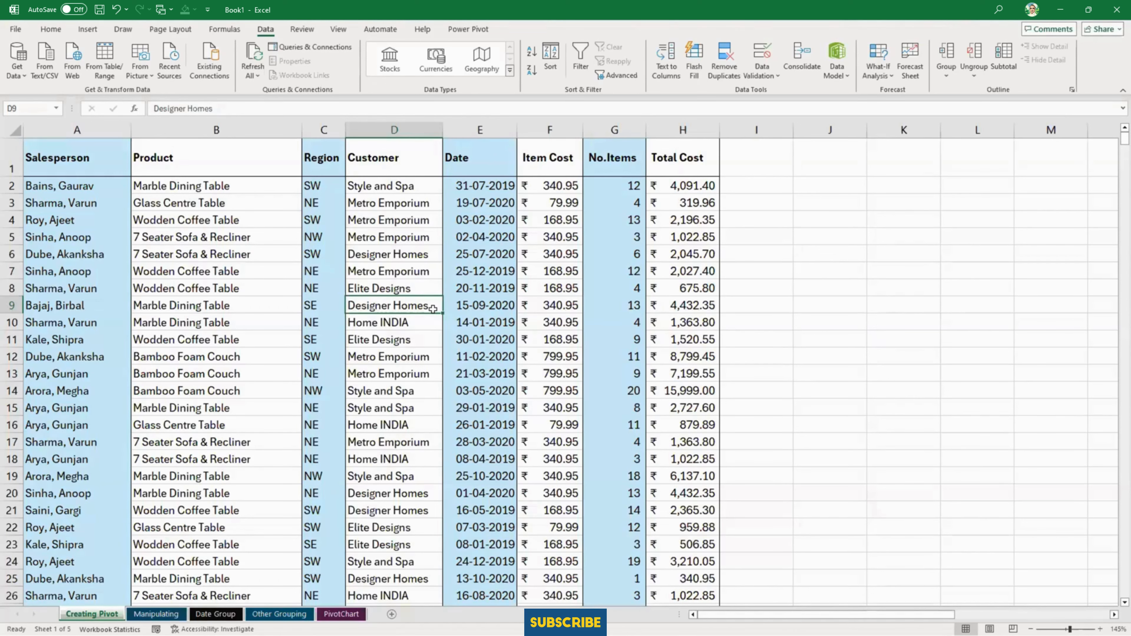
key("ctrl+a")
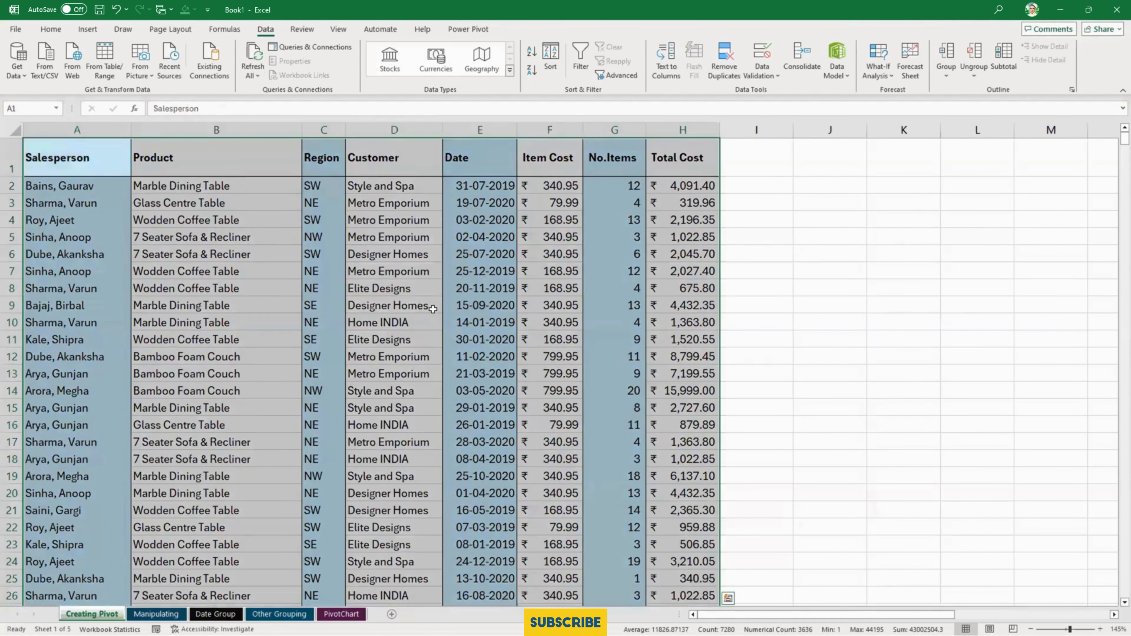
key("ctrl+period")
key("ctrl+period")
key("ctrl+period")
key("ctrl+period")
key("ctrl+period")
key("ctrl+period")
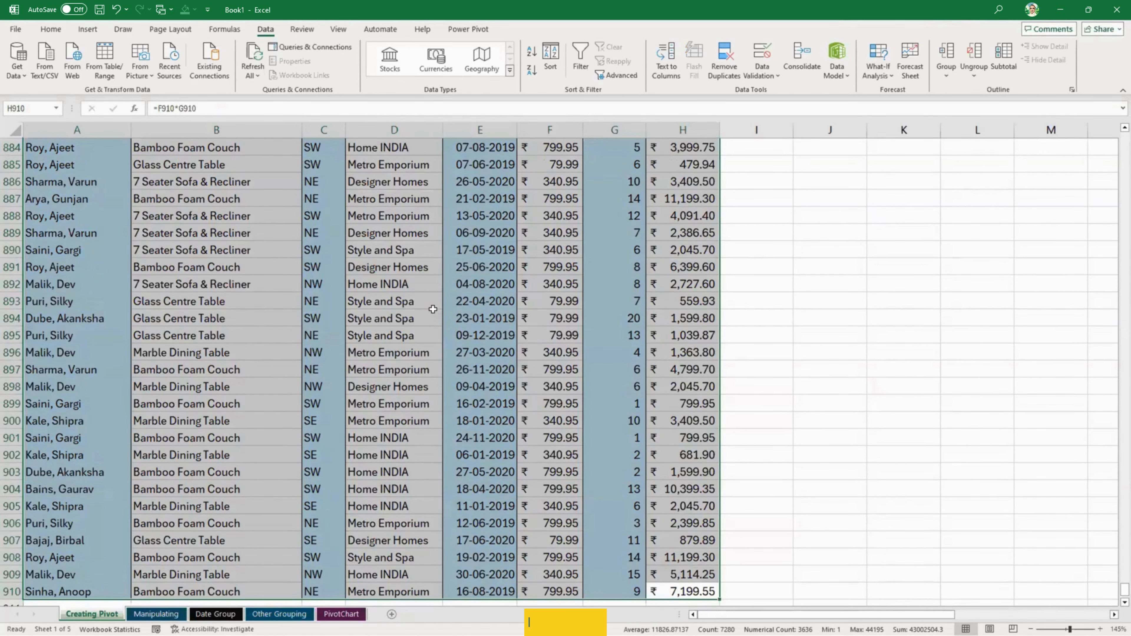
- Check the last rows of the selected range and move the active cell back to its first corner, A1
scroll(433, 310, "down", 5)
scroll(432, 309, "up", 3)
scroll(432, 310, "down", 3)
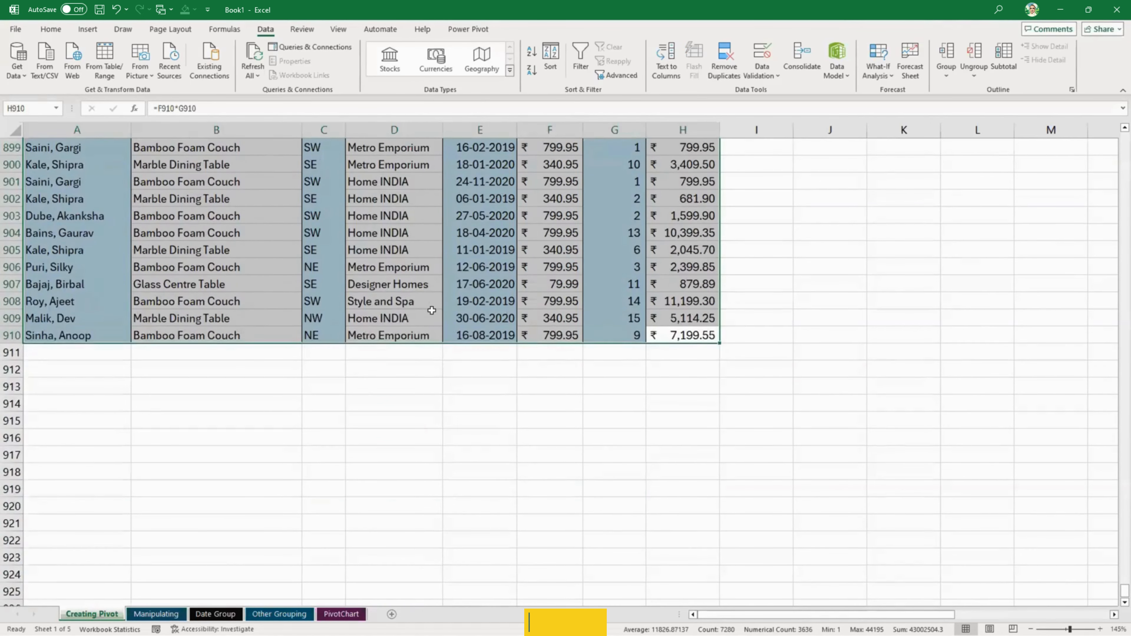
scroll(431, 310, "up", 4)
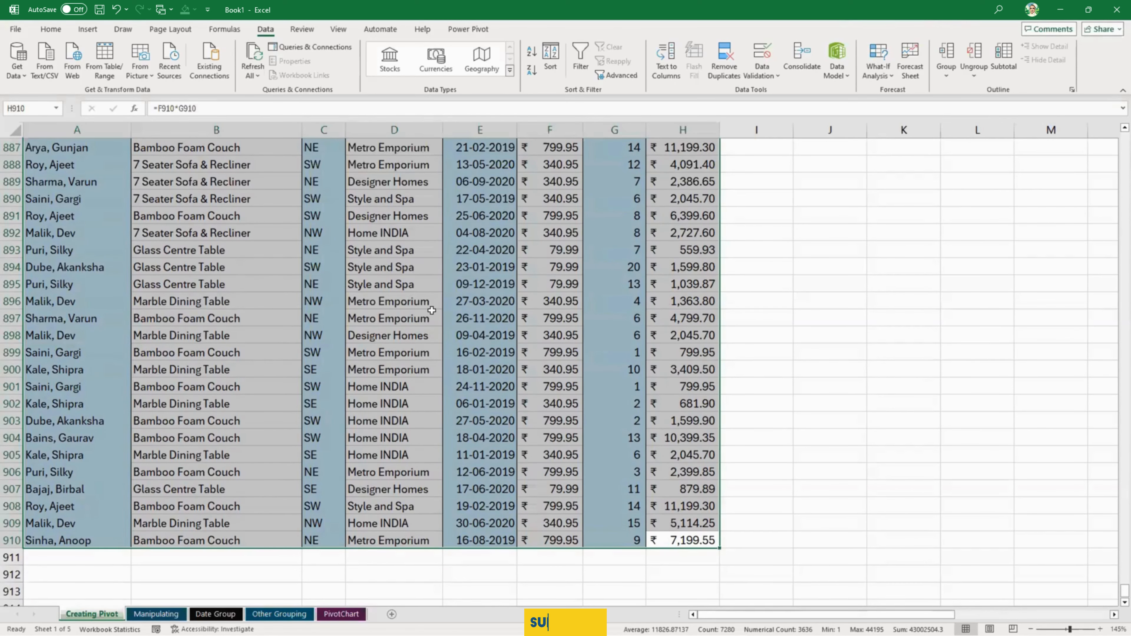
key("ctrl+period")
key("ctrl+period")
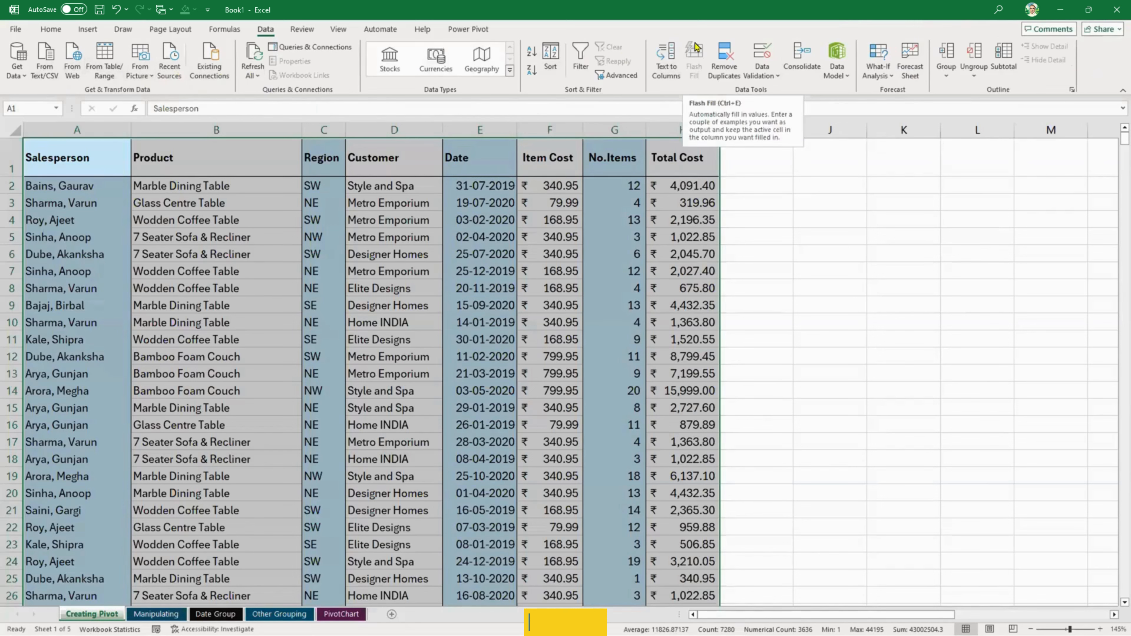
- Review the last salesperson's name and total in row 13 of the summary table, and return to the source data
left_click(79, 32)
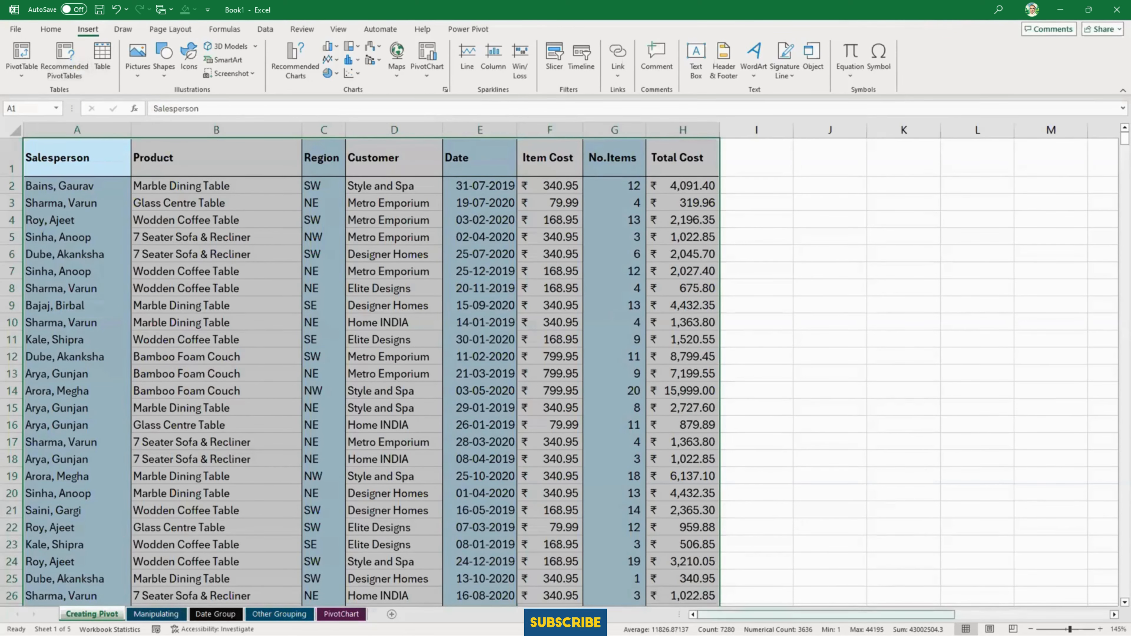
left_click_drag(934, 614, 1089, 614)
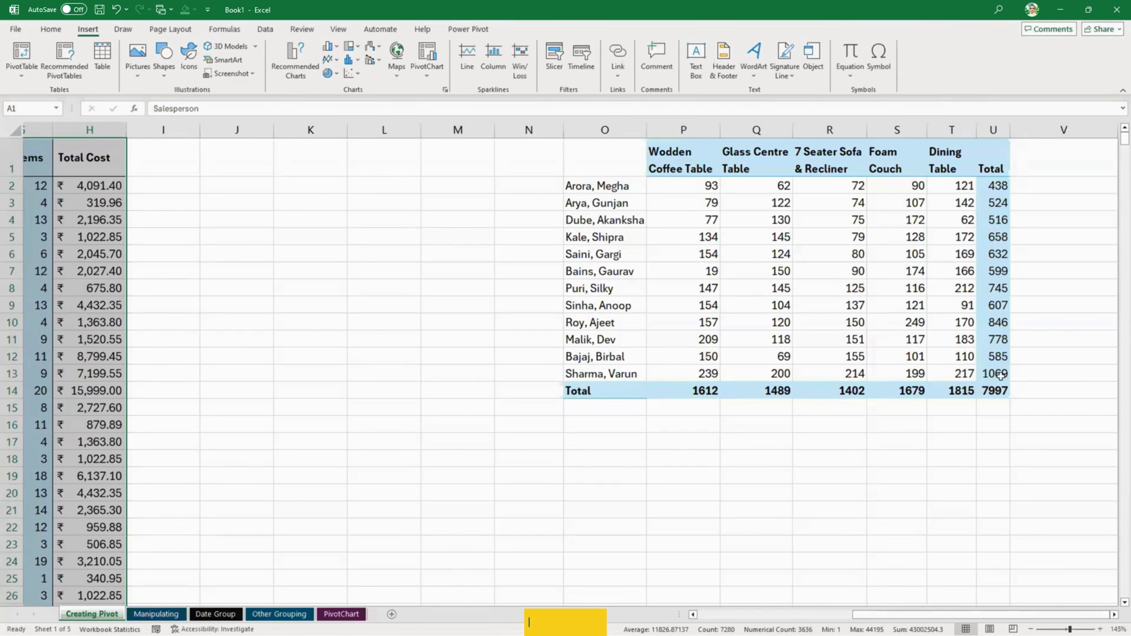
left_click(639, 377)
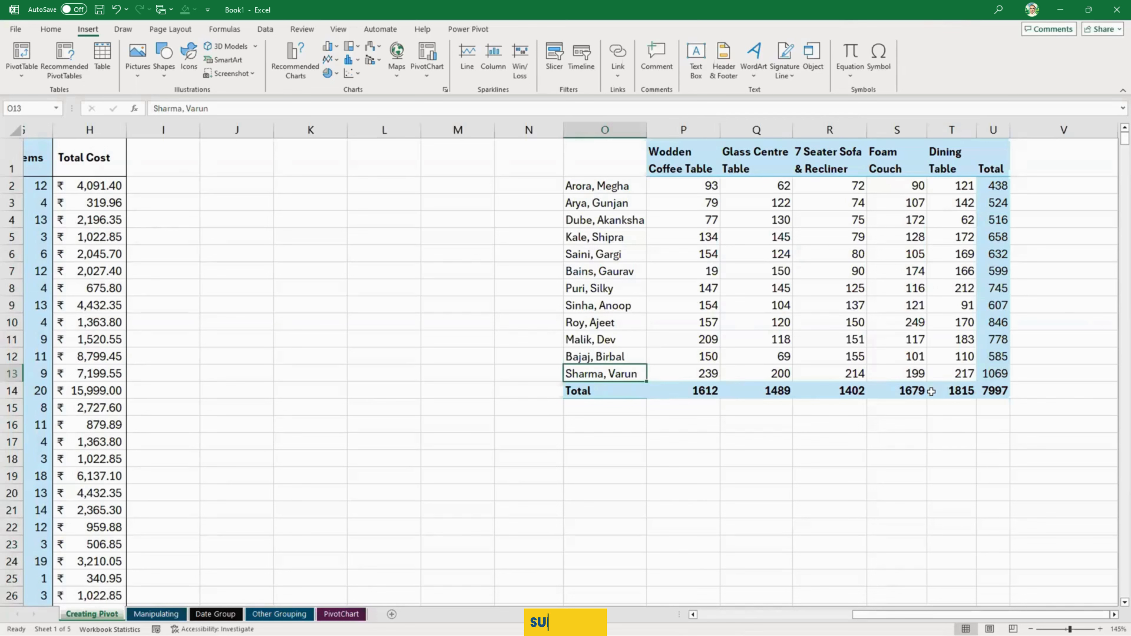
left_click(997, 374)
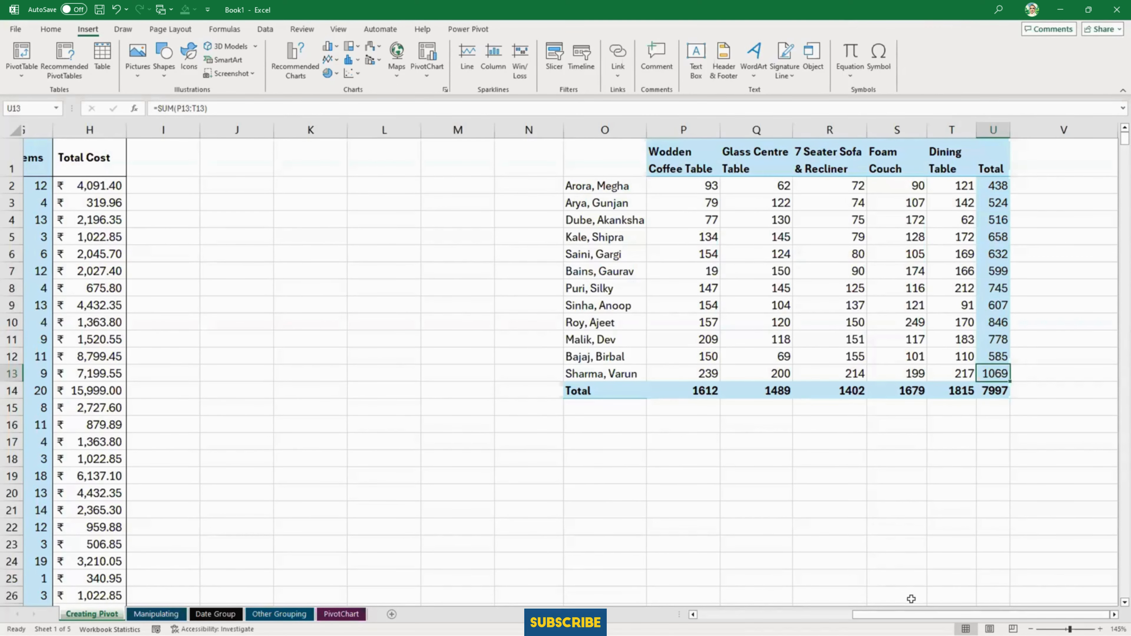
left_click_drag(909, 615, 898, 615)
scroll(222, 410, "left", 6)
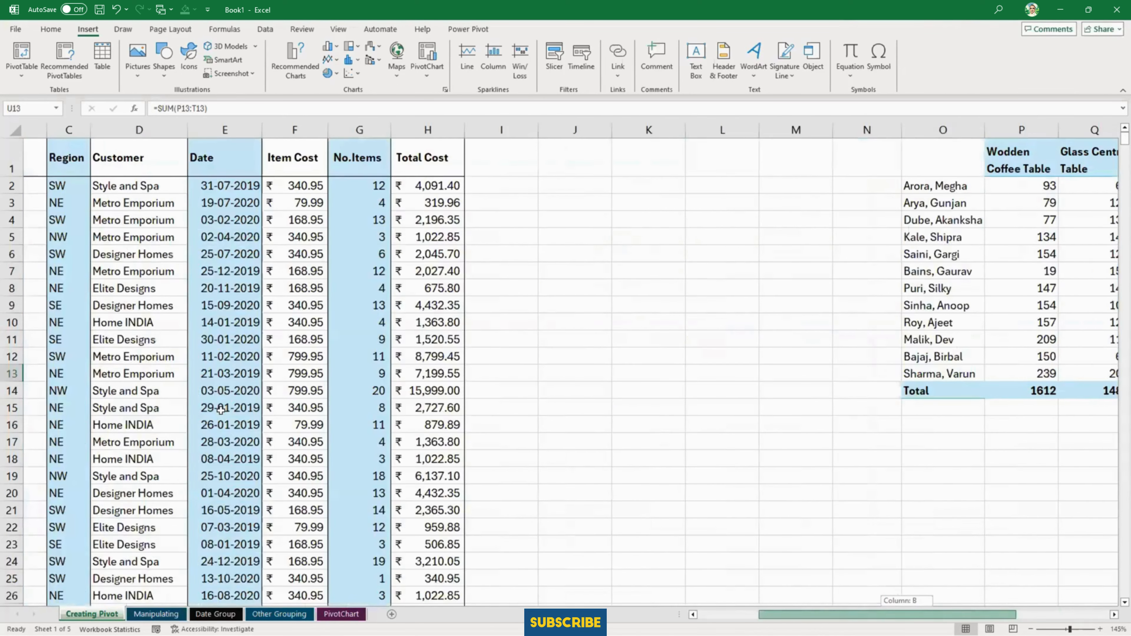
- Create a PivotTable from the sales data range A1:H910 on a new worksheet
left_click(222, 410)
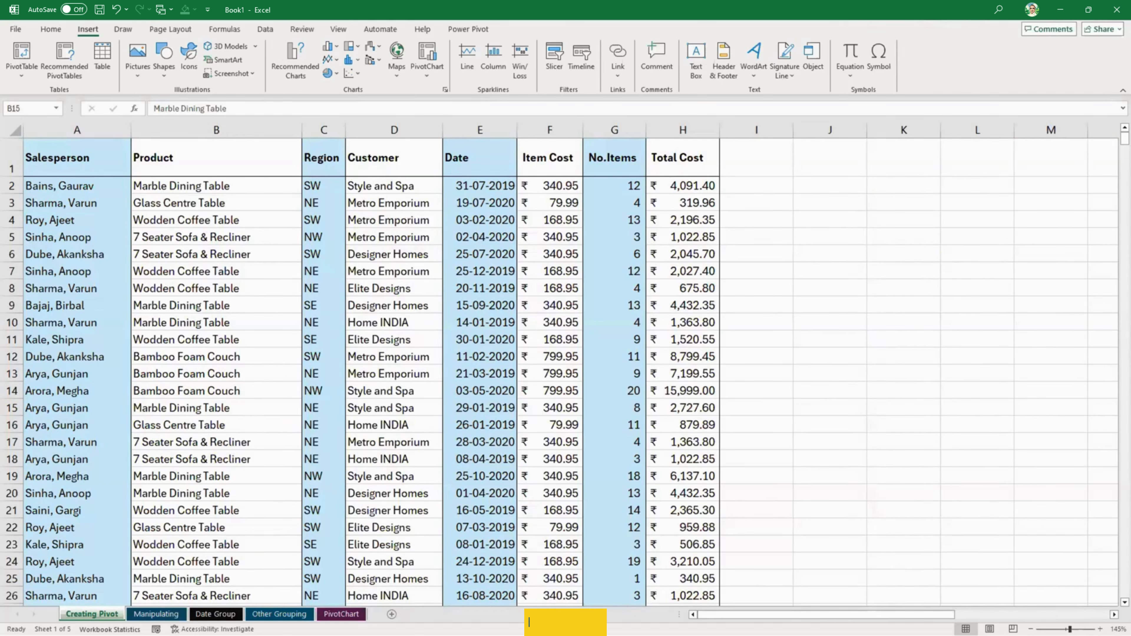
left_click(199, 304)
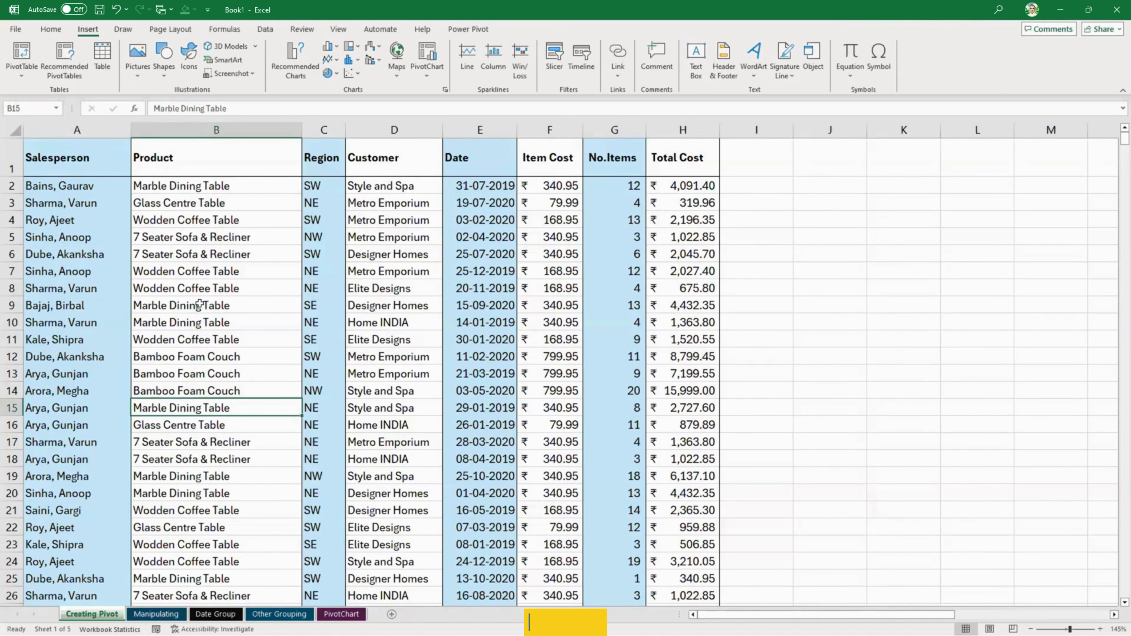
left_click(160, 307)
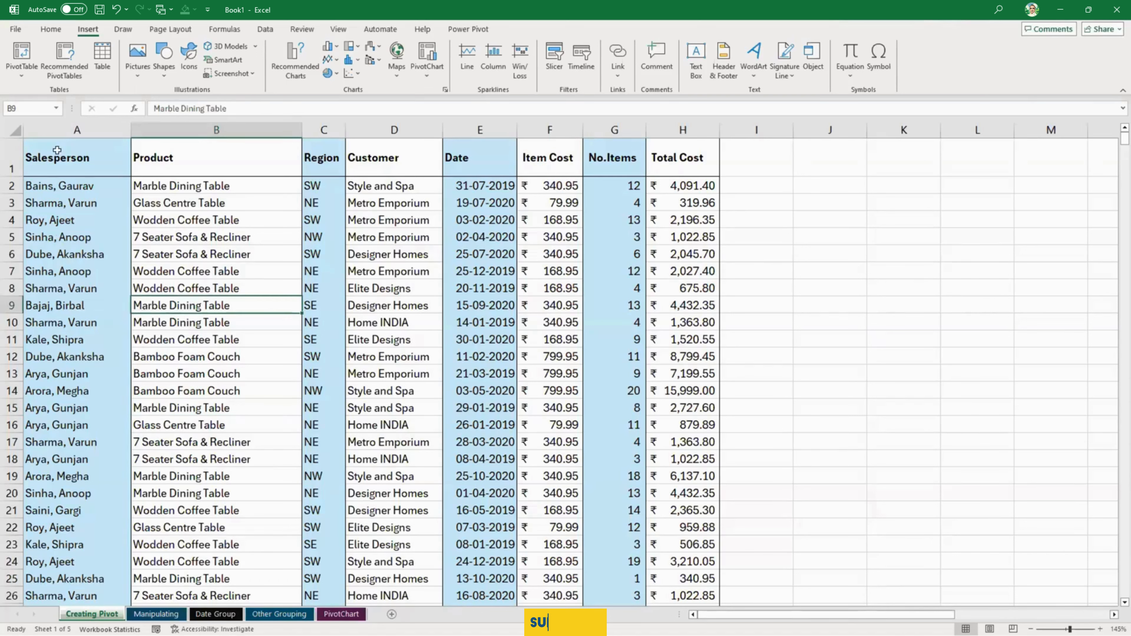
left_click(23, 55)
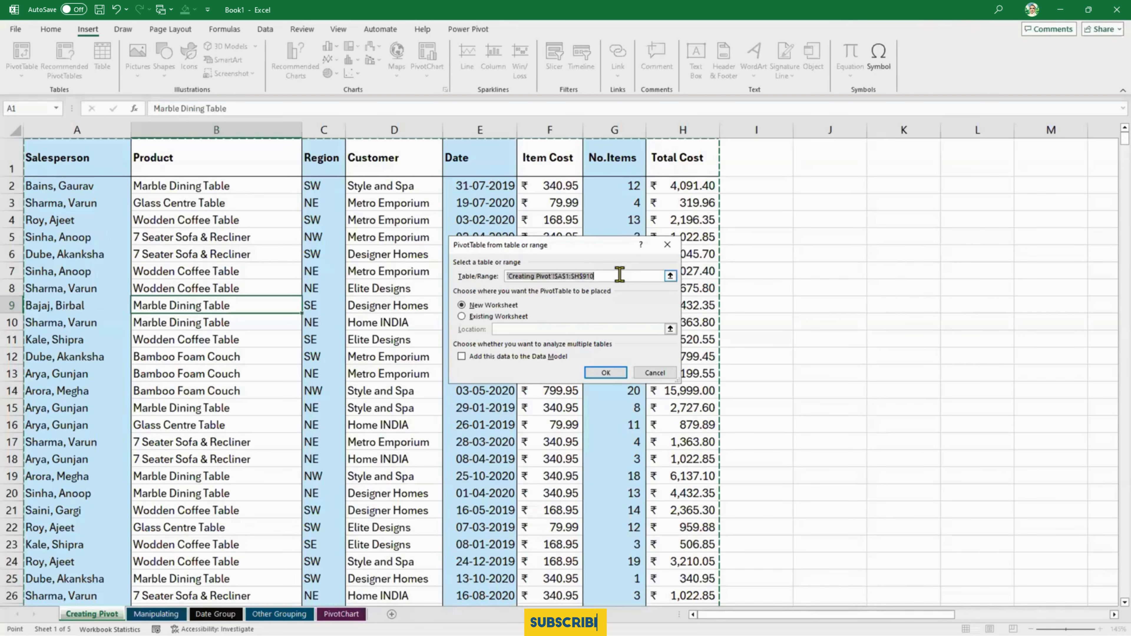
left_click(606, 374)
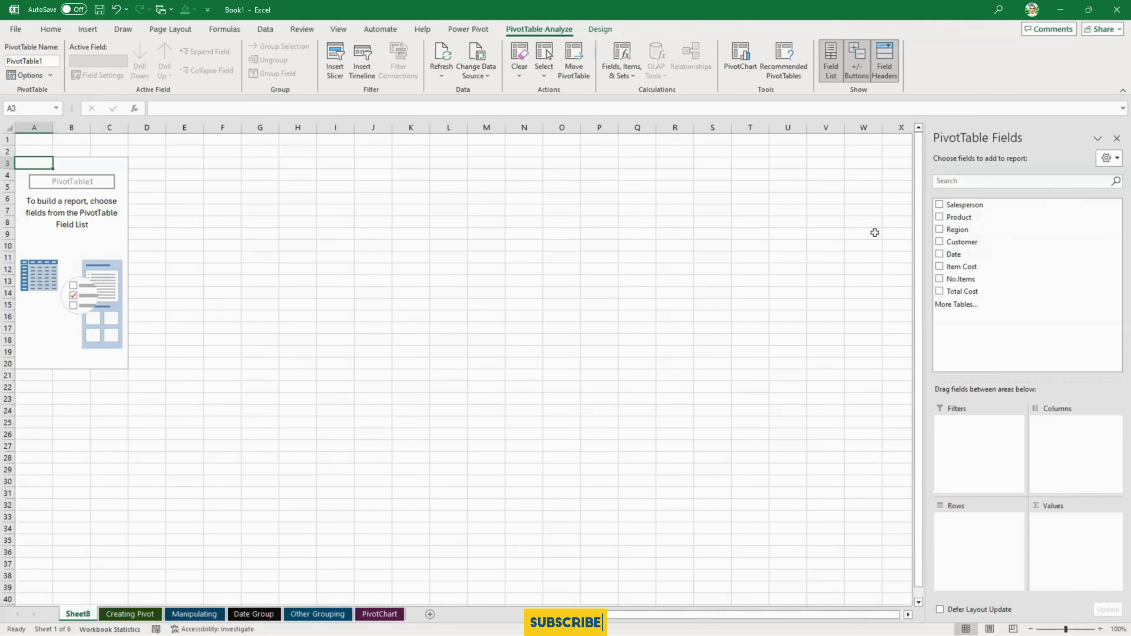
- Float and enlarge the PivotTable Fields pane over the sheet, and dock it back in its original place
left_click_drag(992, 145, 471, 54)
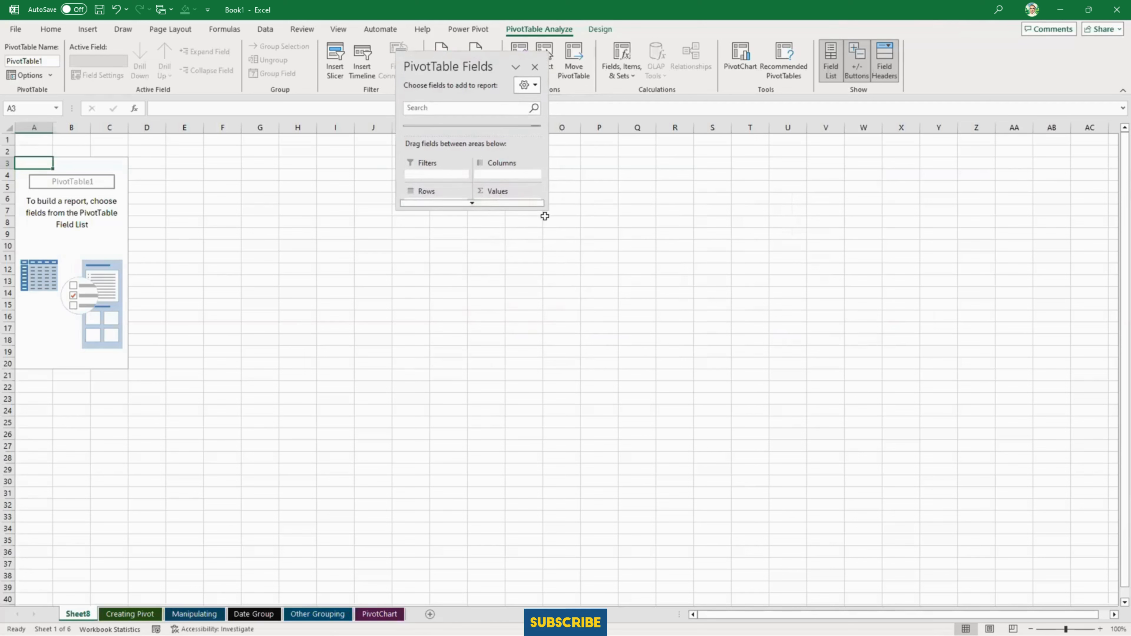
left_click_drag(544, 210, 645, 575)
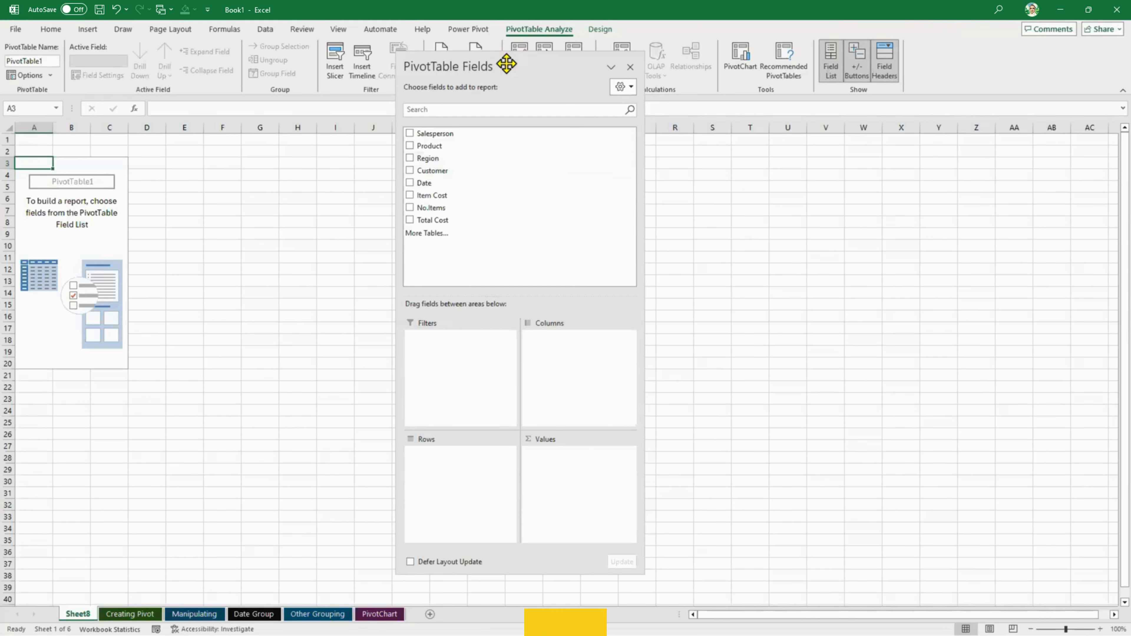
left_click(448, 133)
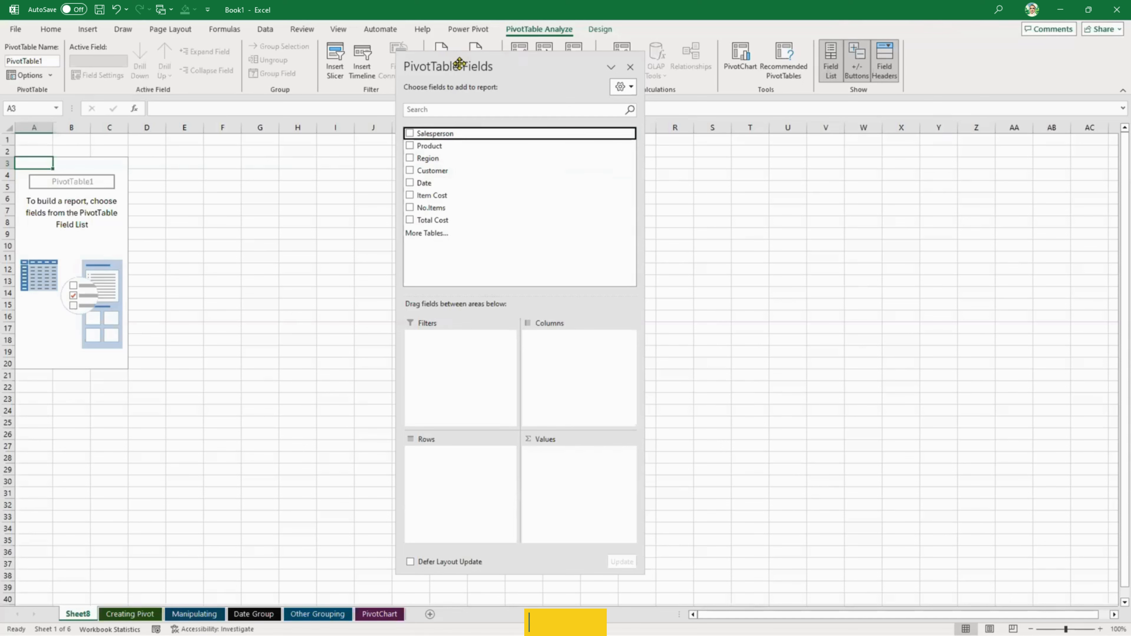
left_click_drag(533, 63, 1103, 88)
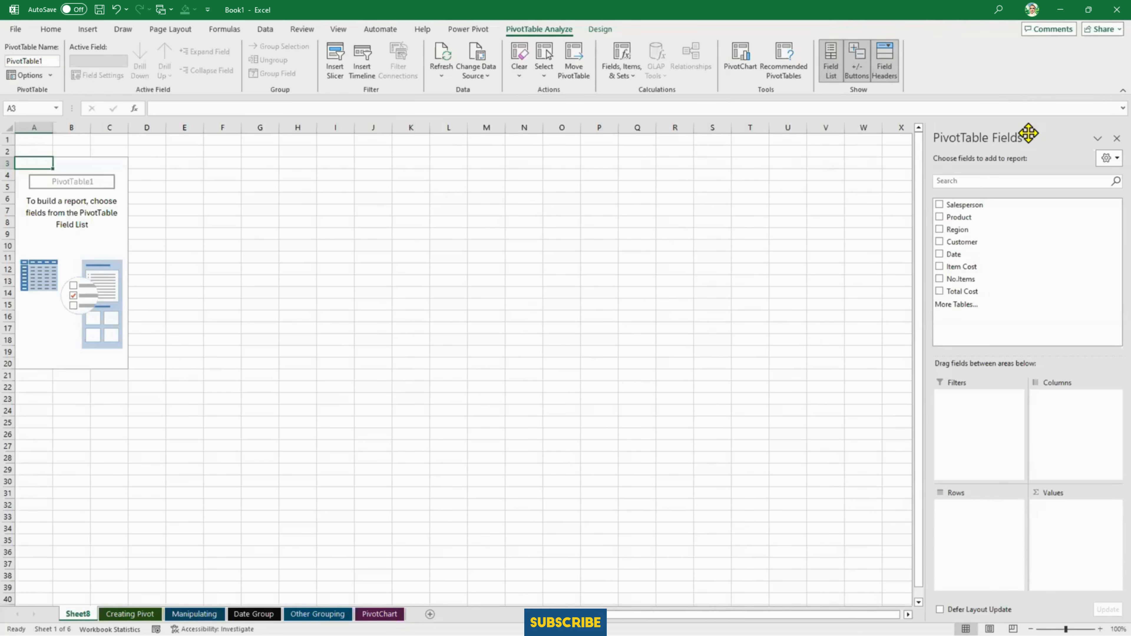
- Build the PivotTable with Salesperson as rows, the sum of No.Items as values and Product as columns
left_click(940, 205)
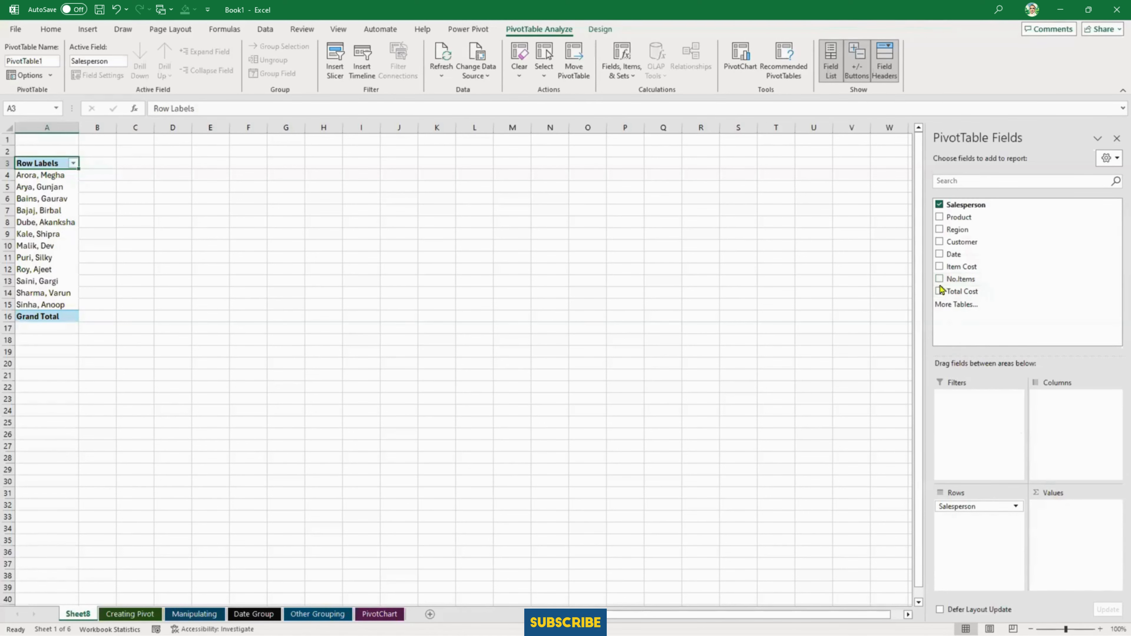
left_click(939, 279)
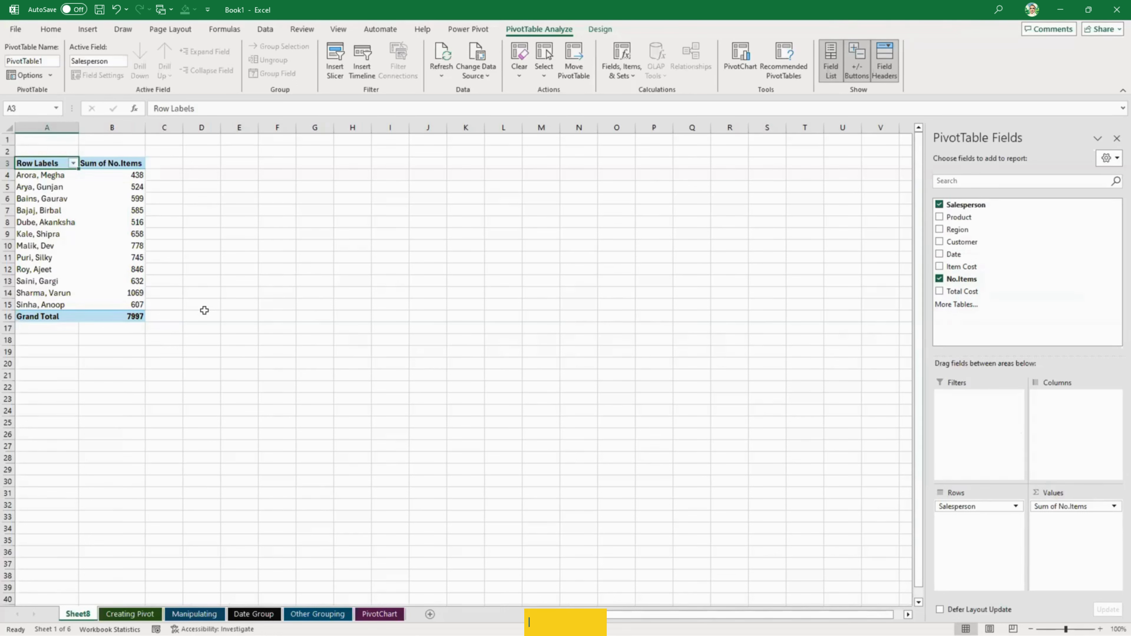
left_click_drag(957, 218, 1061, 427)
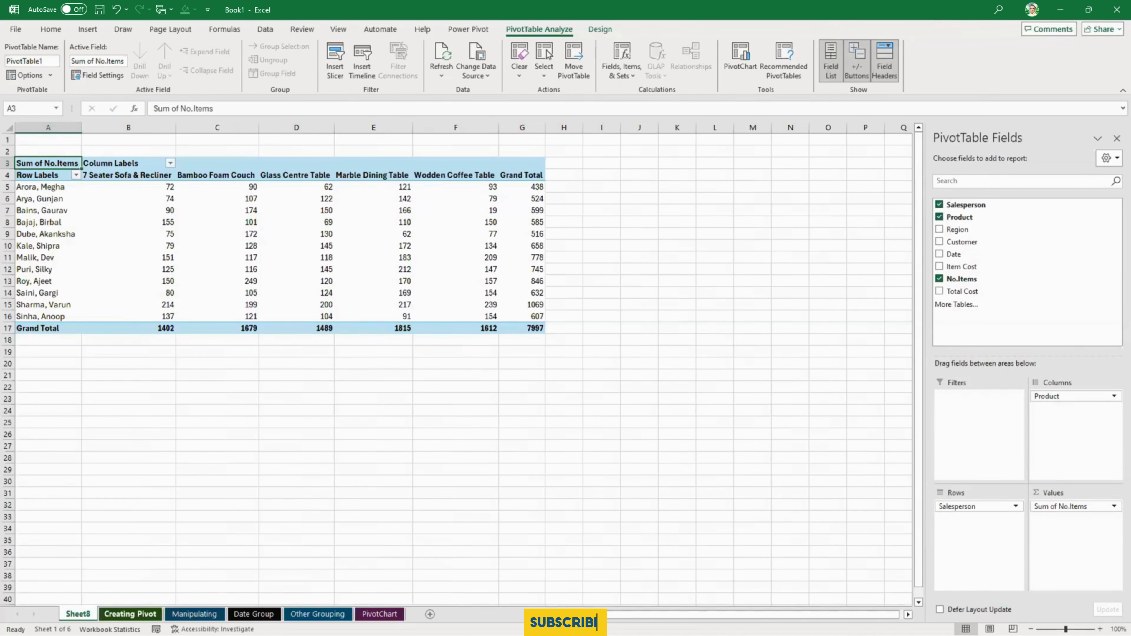
- Compare the salesperson in row 8 of the formula-based summary table with the matching name and grand total in PivotTable row 12
left_click(130, 614)
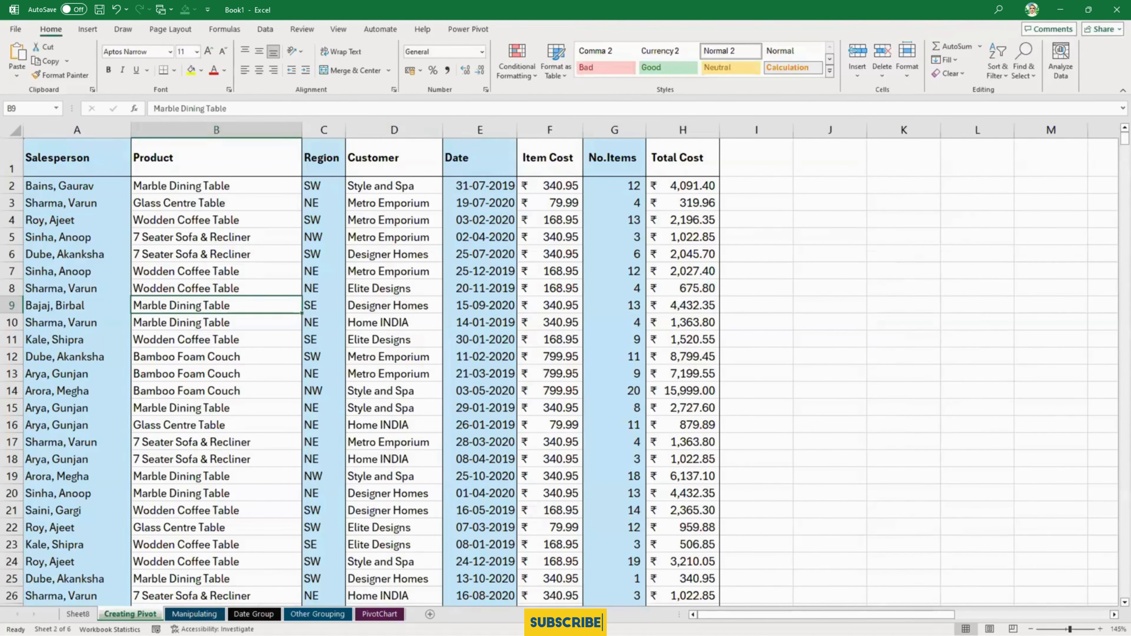
scroll(825, 384, "right", 6)
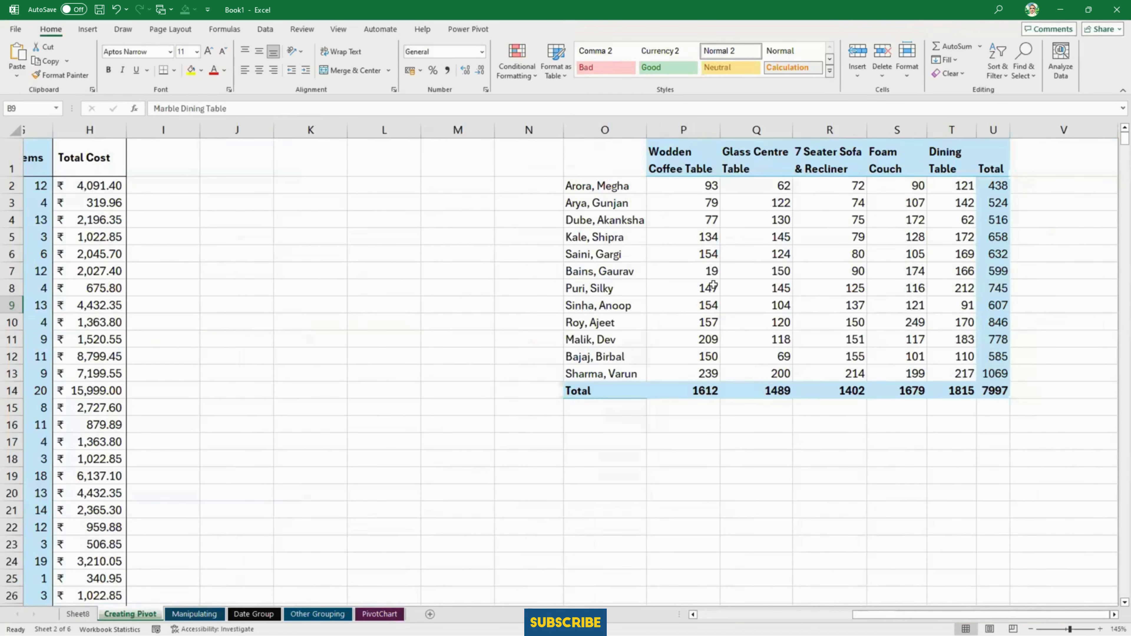
left_click(599, 288)
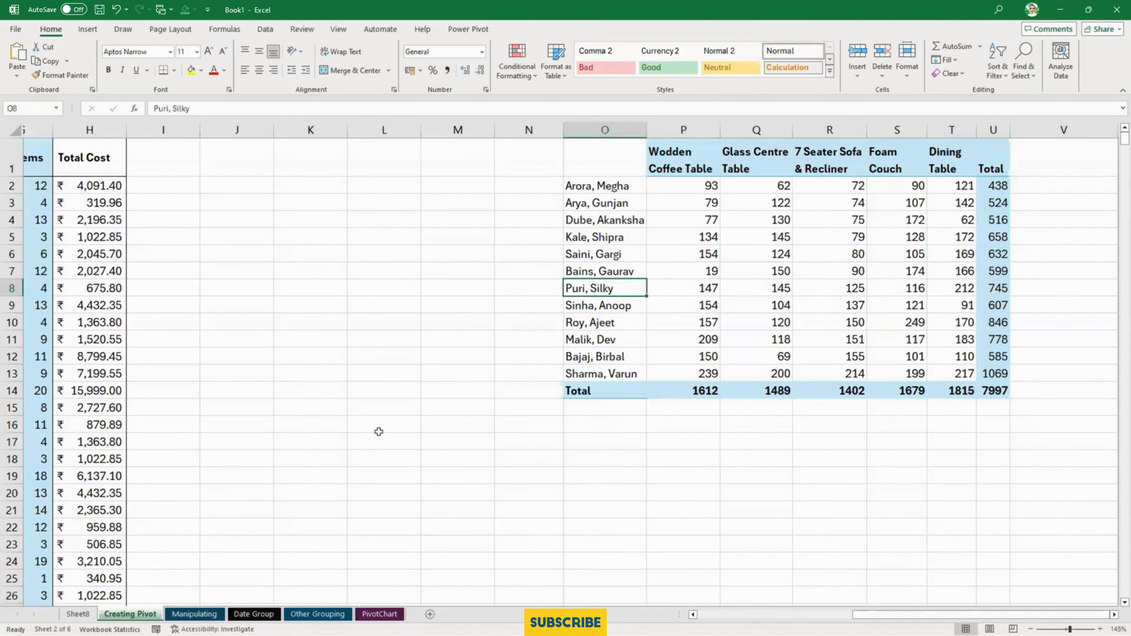
left_click(78, 614)
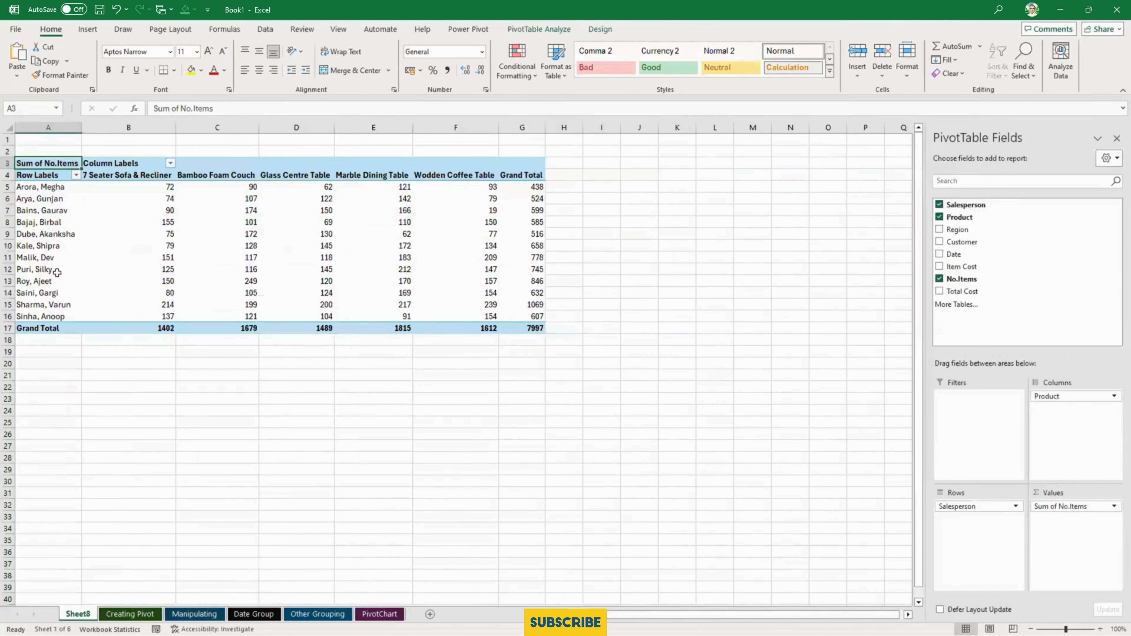
left_click(39, 268)
left_click(528, 269)
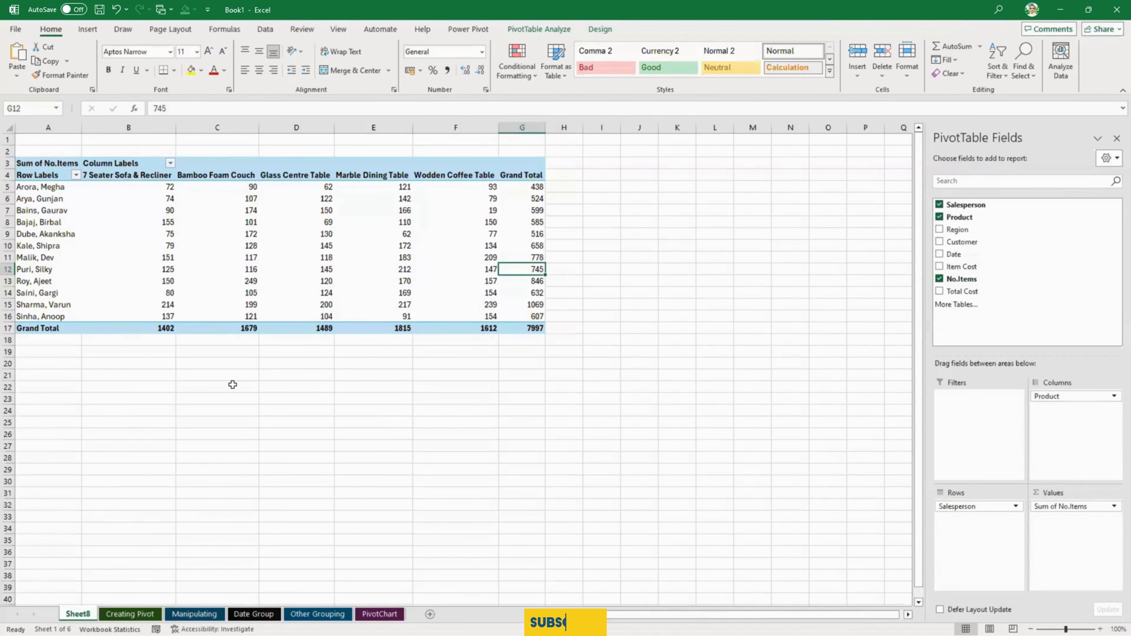
- Check the Glass Centre Table figures and the overall total in the formula-based summary table, cancelling any overwrite of existing cells
left_click(130, 614)
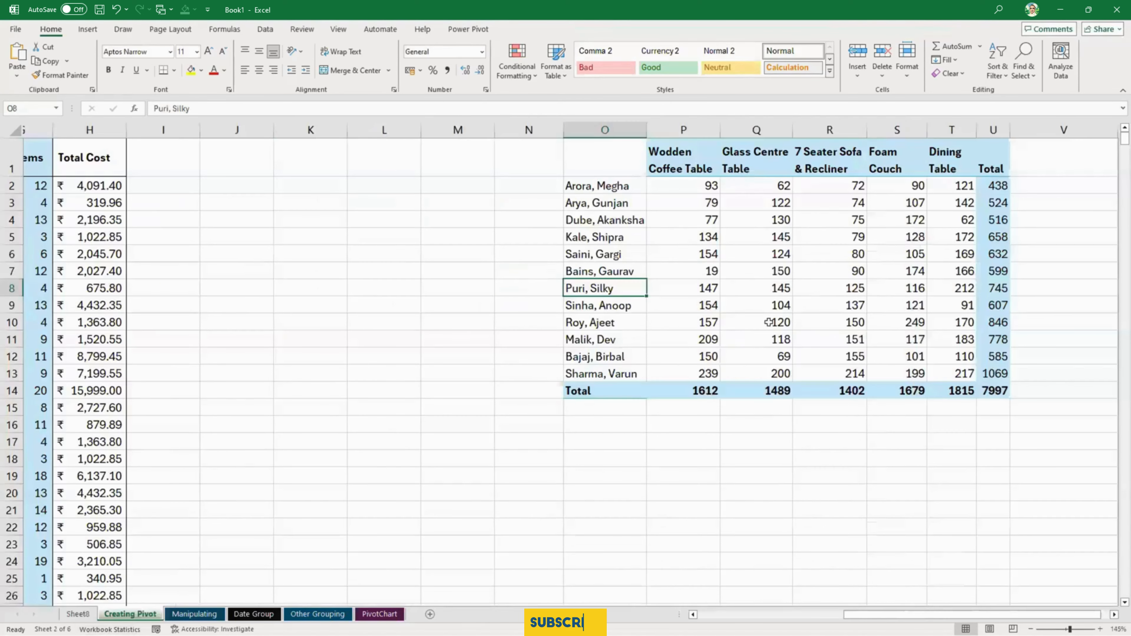
left_click(775, 301)
left_click(784, 240)
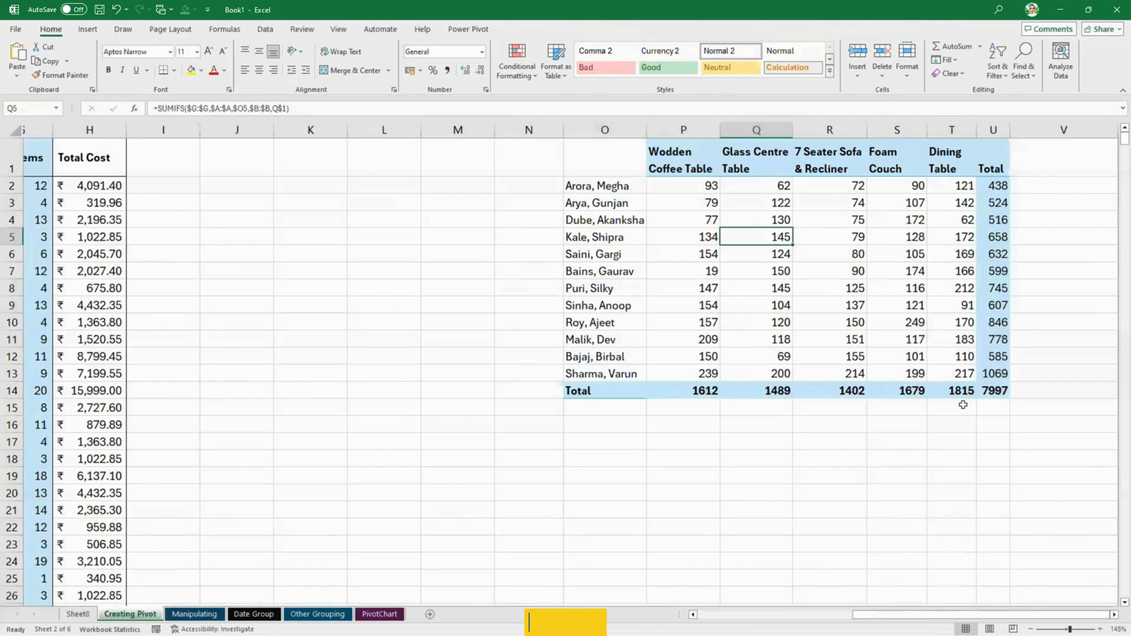
left_click(986, 390)
left_click_drag(985, 390, 955, 393)
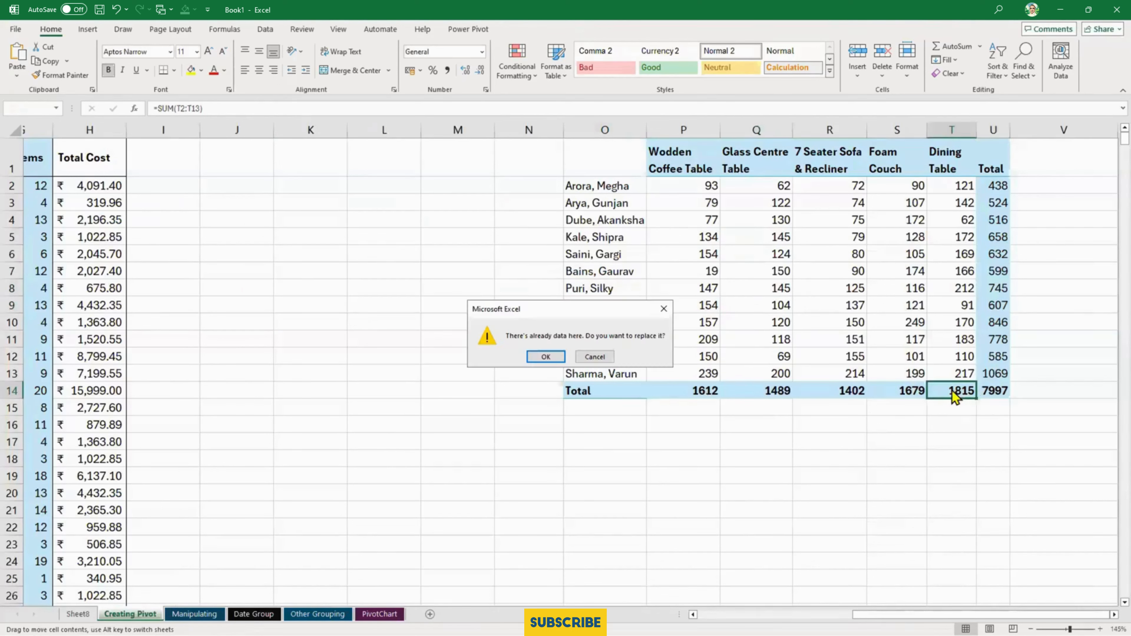
left_click(595, 357)
left_click(840, 293)
- Return to the PivotTable on Sheet8 and check its product figures and the overall grand total in G17
left_click(79, 614)
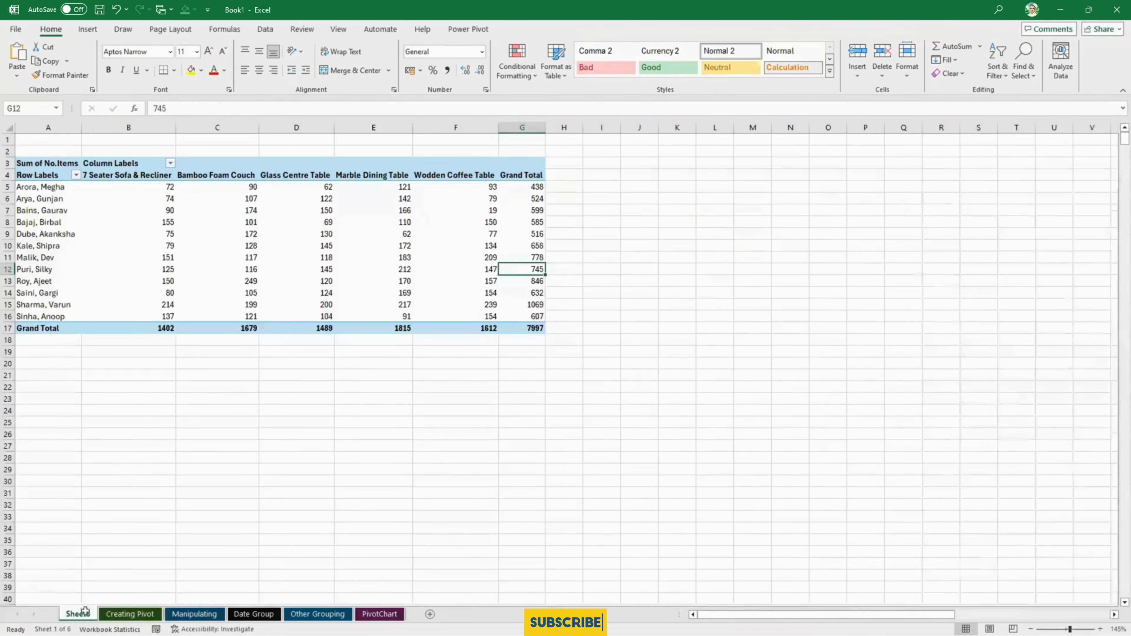
left_click(272, 281)
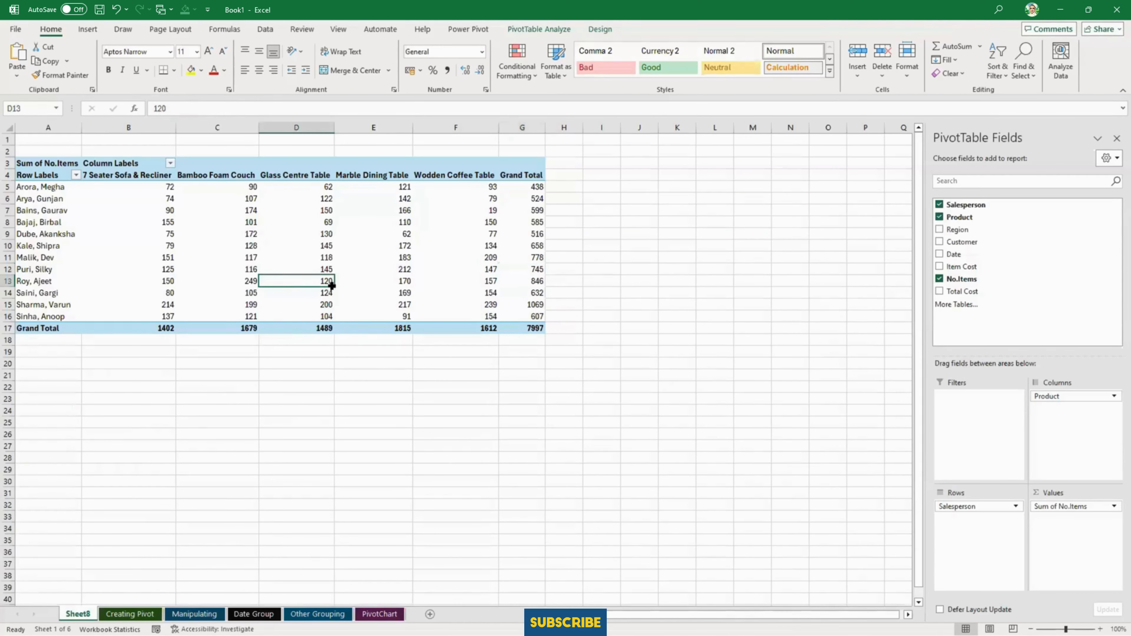
left_click(358, 236)
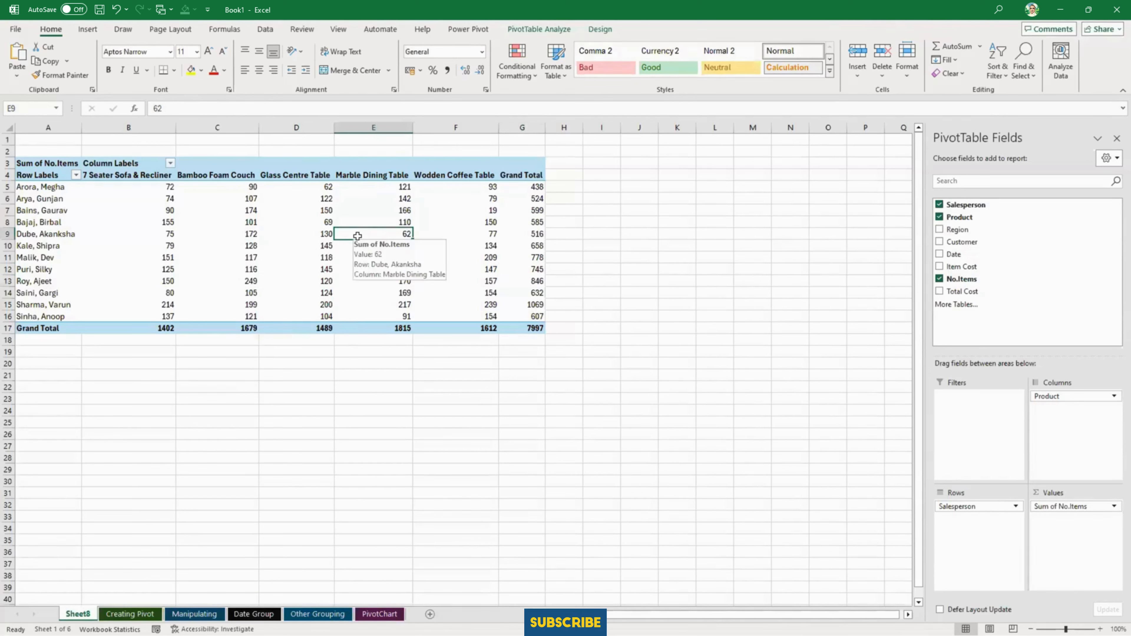
left_click(534, 327)
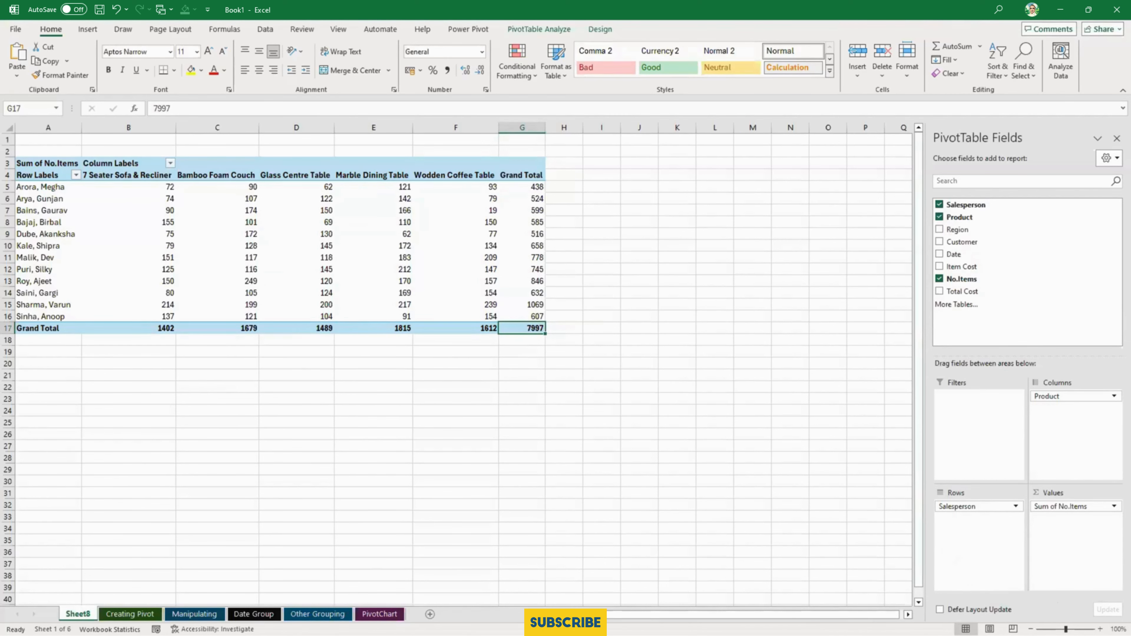
- Enlarge the sheet view to 140% and examine the Row Labels and Column Labels headings of the PivotTable
left_click(1100, 629)
left_click(1100, 629)
left_click(1100, 629)
left_click(1099, 629)
left_click(426, 318)
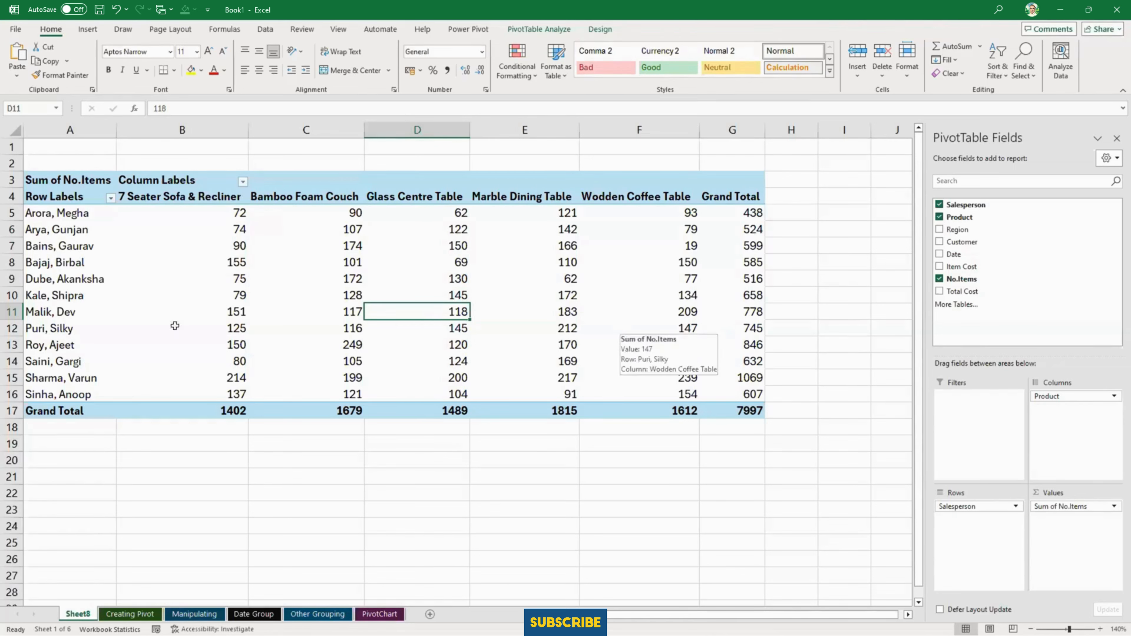
left_click(108, 198)
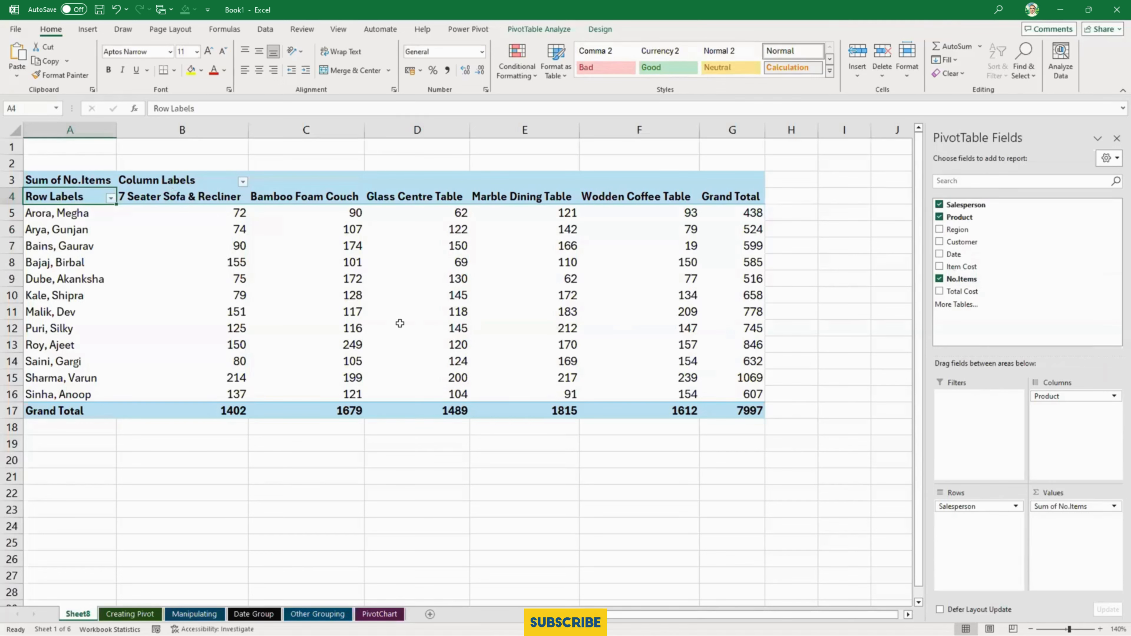
mouse_move(400, 323)
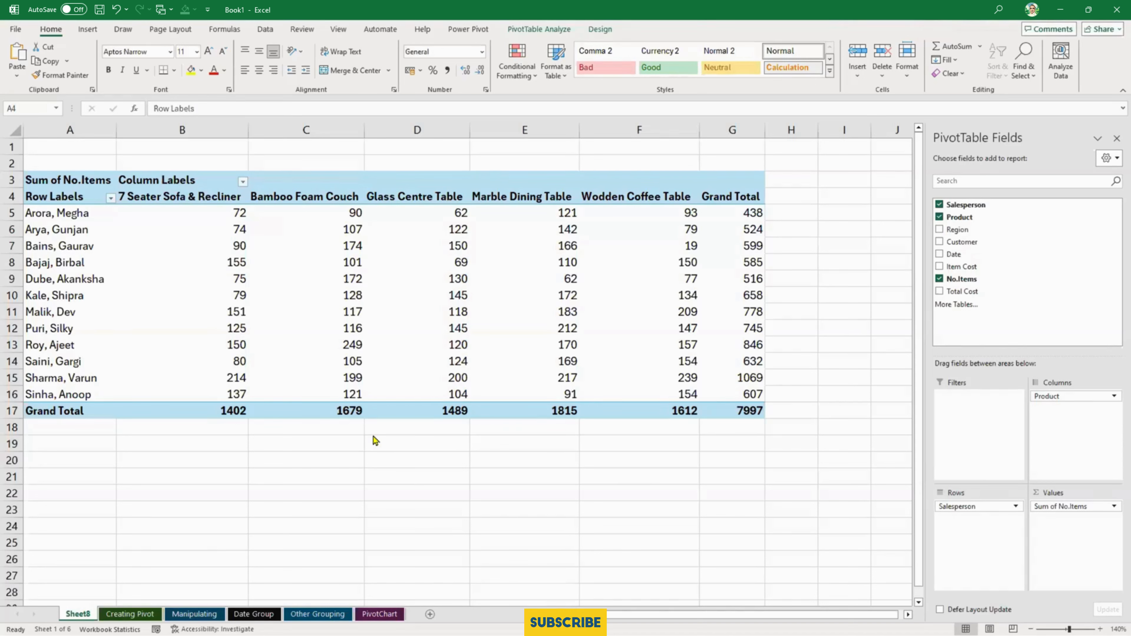
left_click(100, 249)
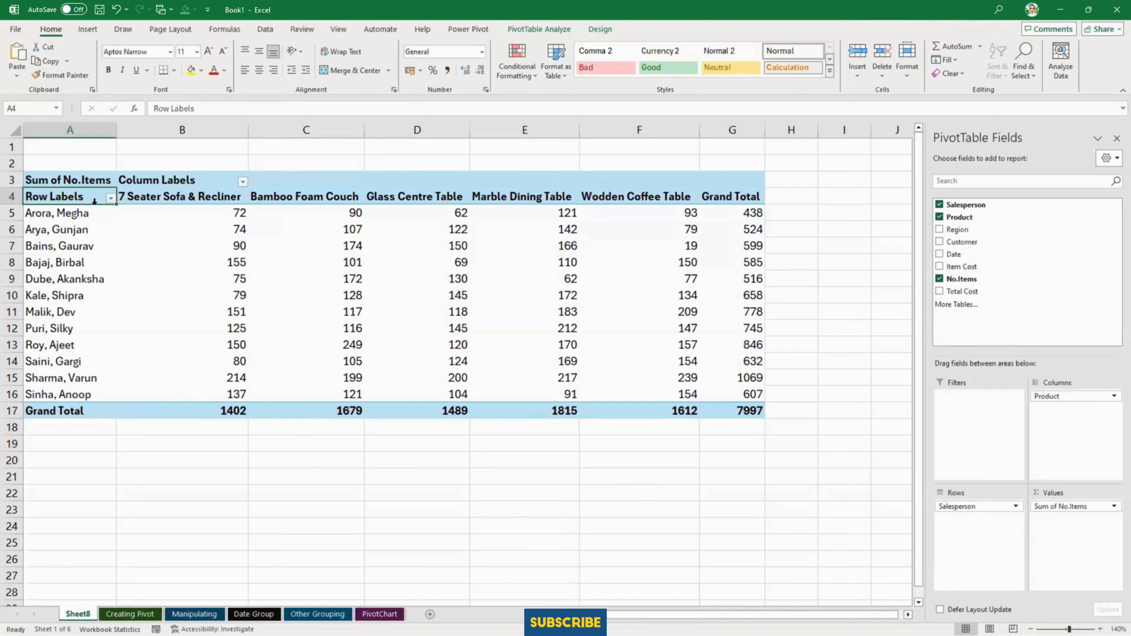
left_click(167, 185)
left_click(79, 199)
- Compare which PivotTable tools are offered with a cell outside the PivotTable selected and with its Bamboo Foam Couch column selected
left_click(568, 30)
left_click(807, 280)
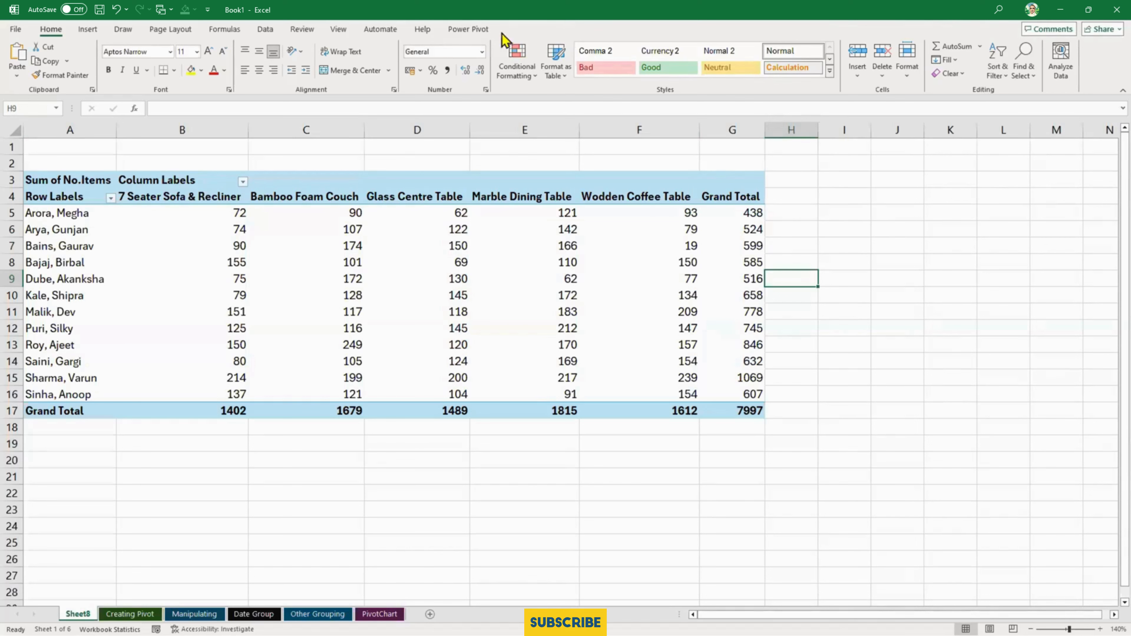
left_click(289, 190)
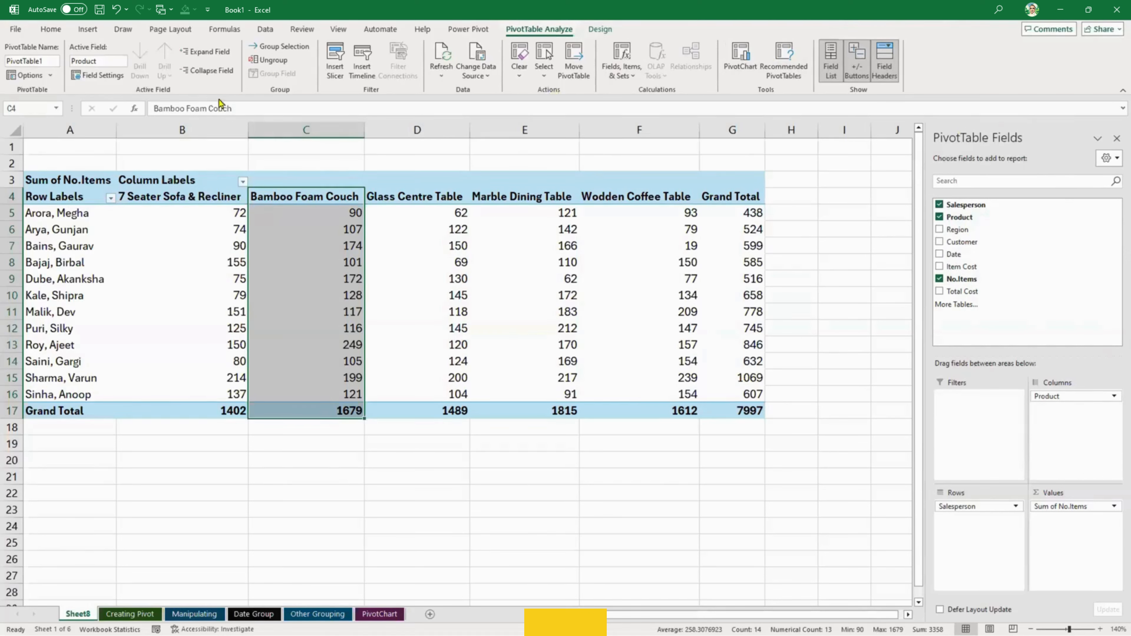
- Hide the PivotTable field list, and turn the Row Labels and Column Labels field headers off and on again
left_click(82, 195)
left_click(190, 179)
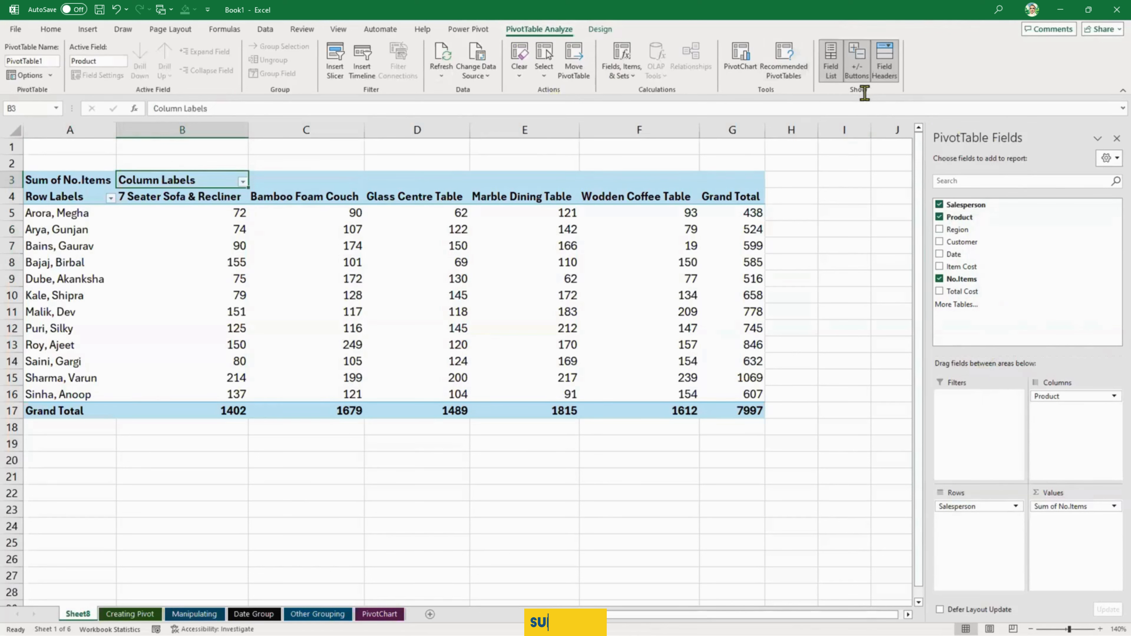
left_click(832, 69)
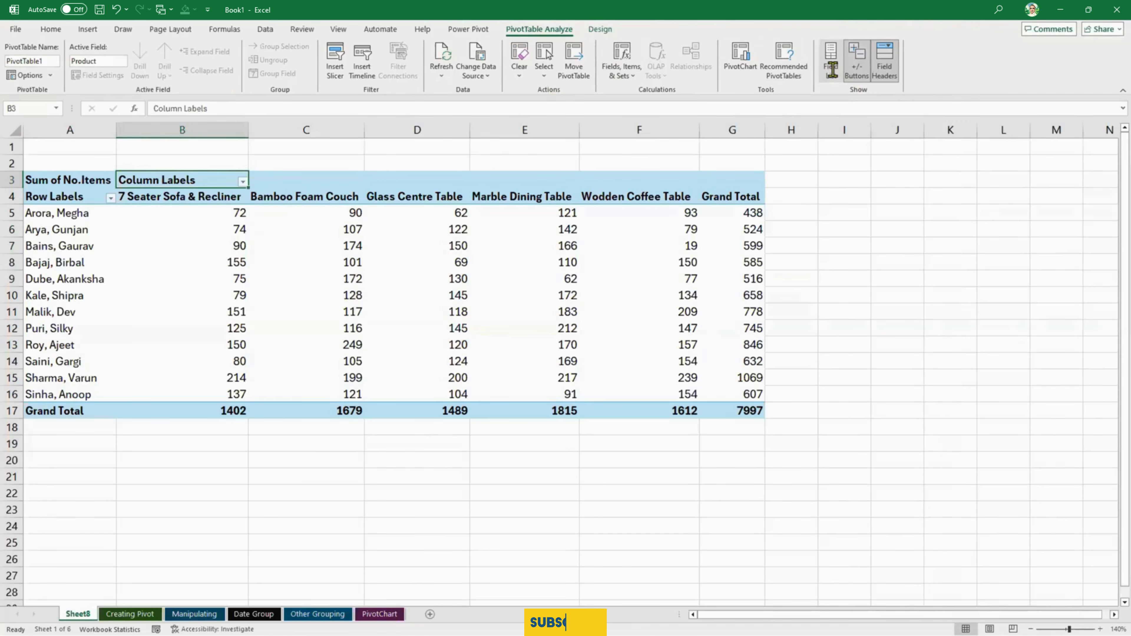
left_click(889, 67)
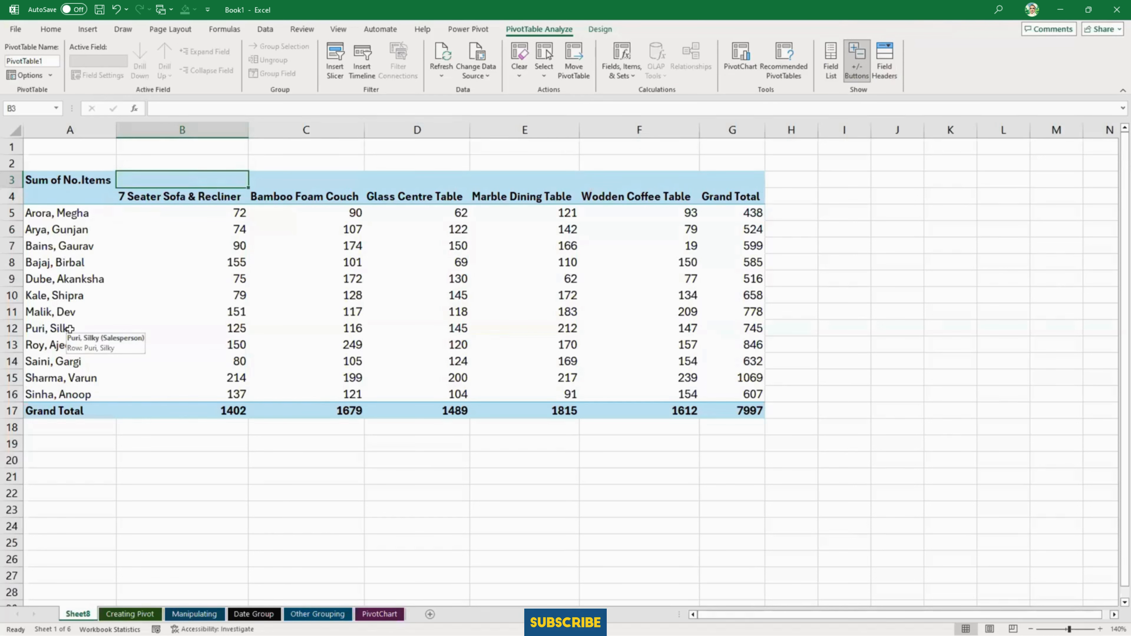
left_click(884, 76)
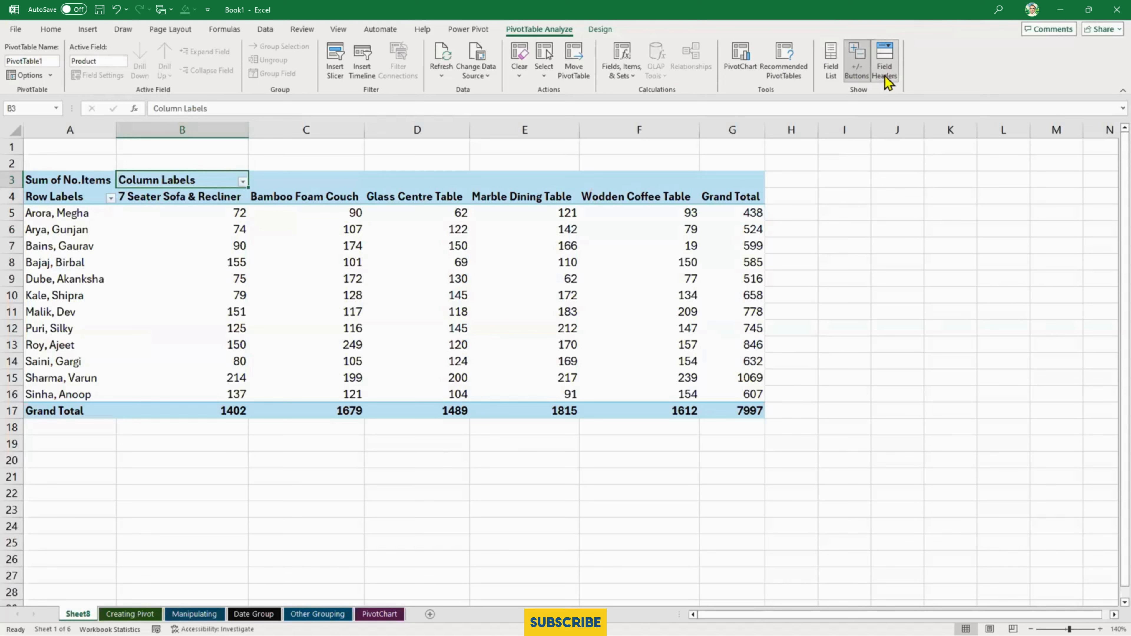
- Change the PivotTable's report layout to outline form and on to tabular form, so real field names replace the generic headings
left_click(599, 29)
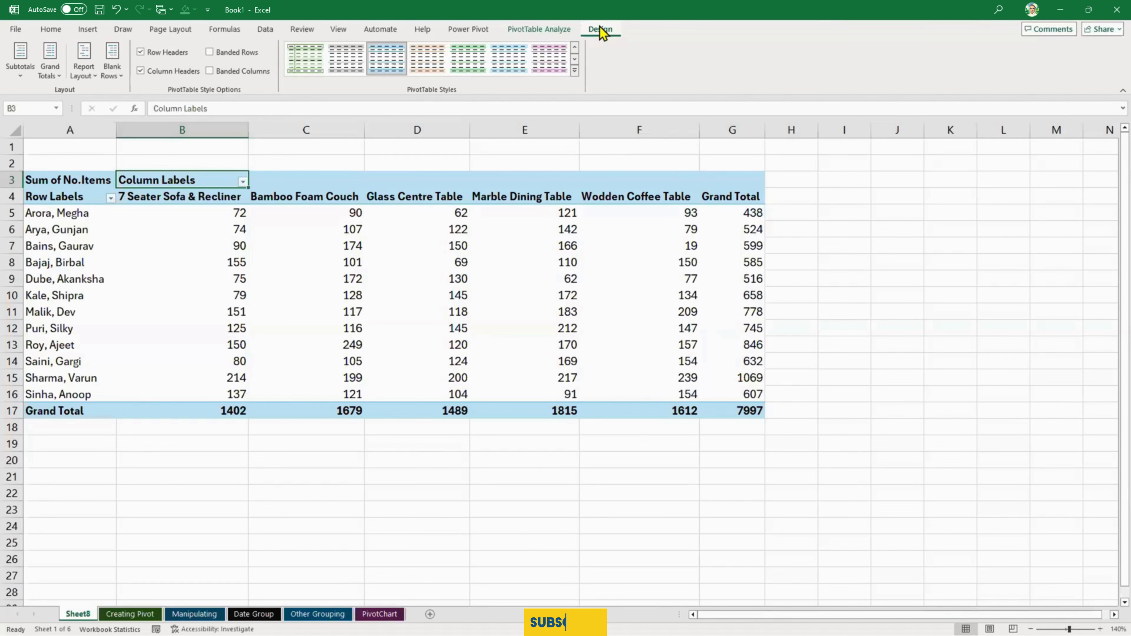
left_click(87, 70)
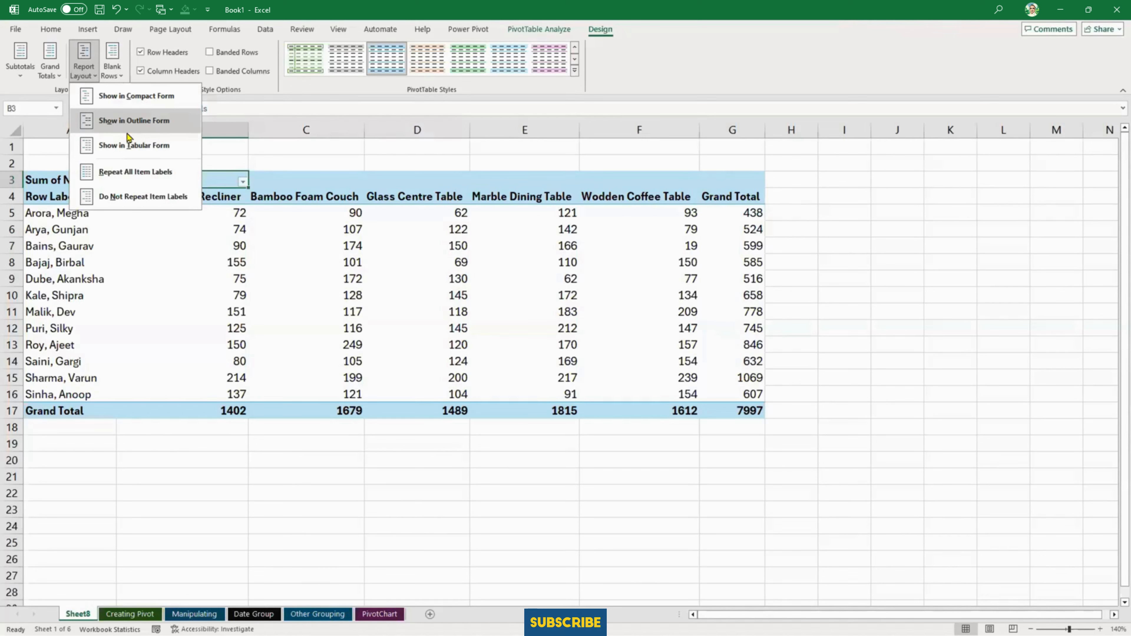
left_click(419, 264)
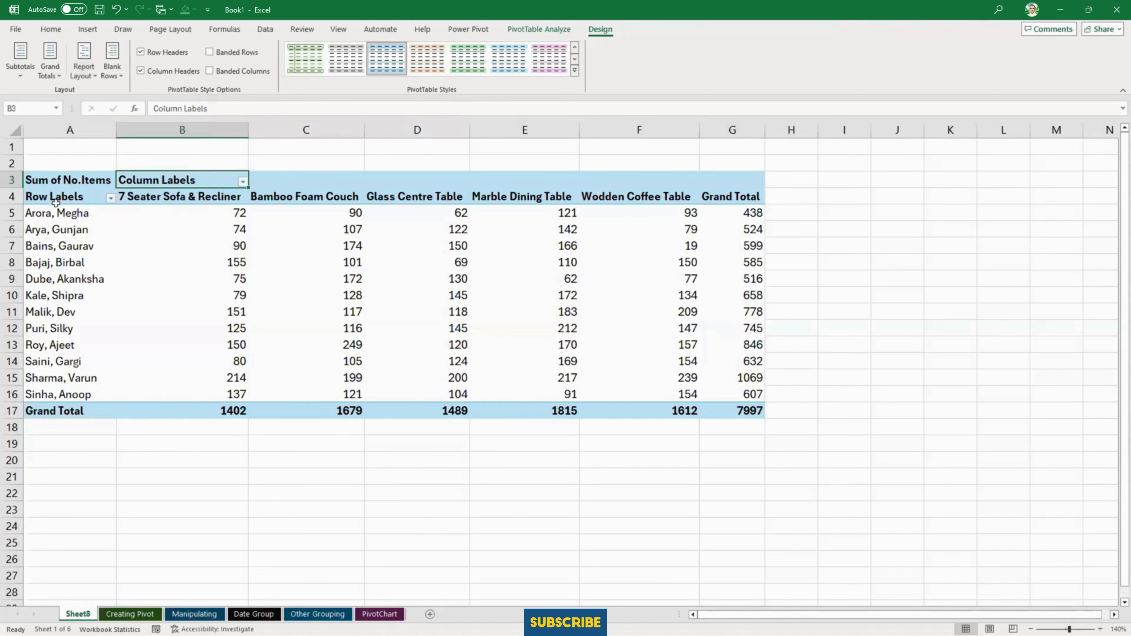
left_click(85, 70)
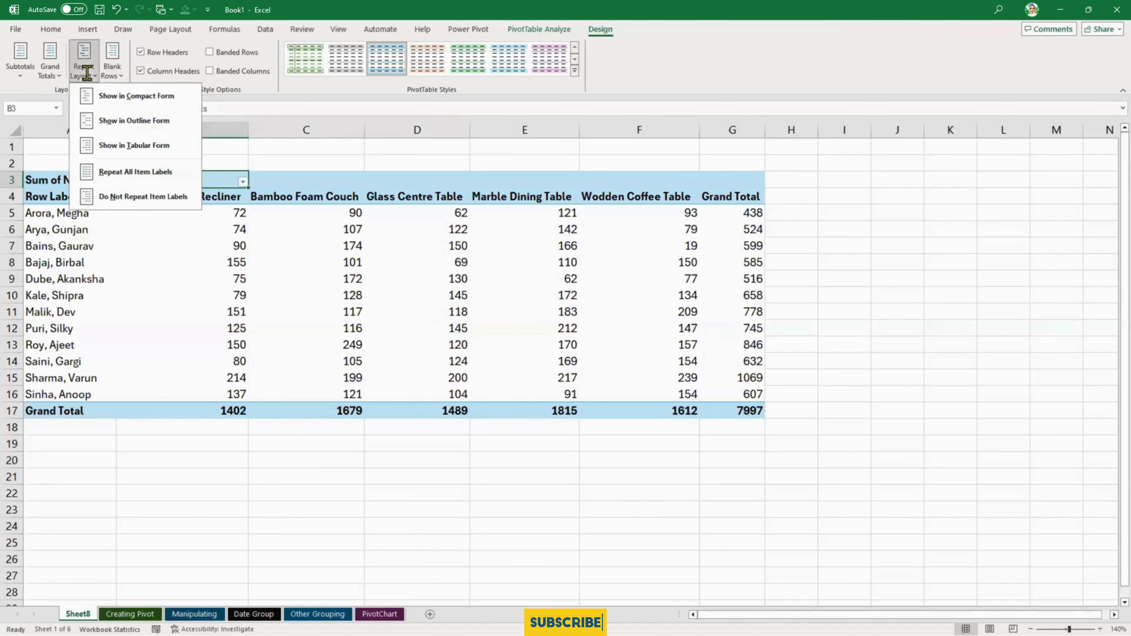
left_click(122, 119)
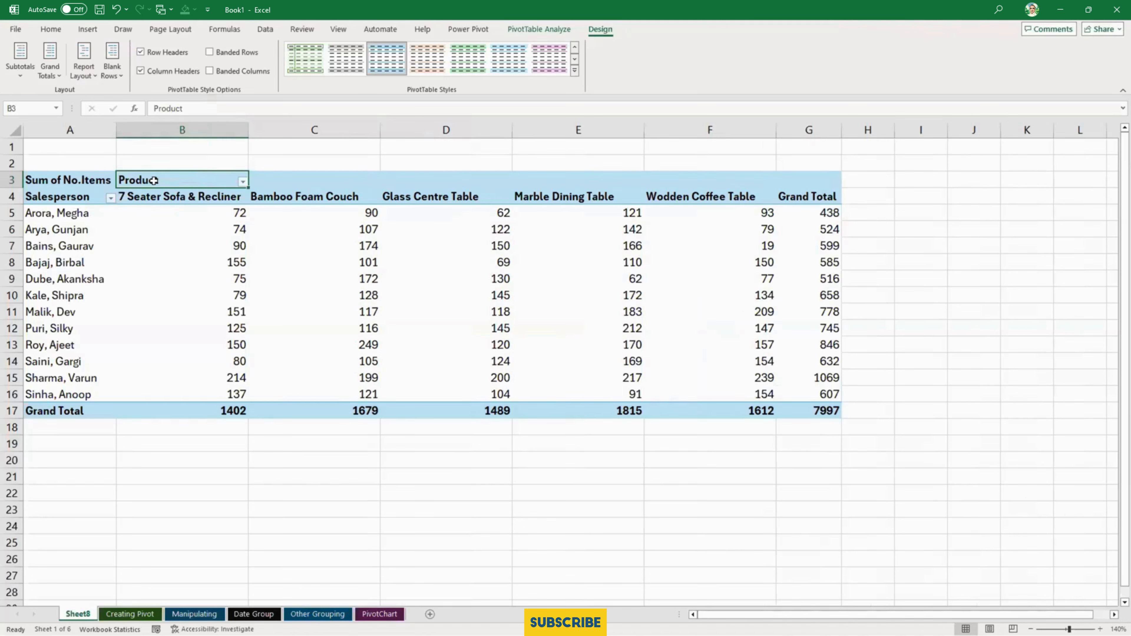
left_click(86, 74)
left_click(114, 142)
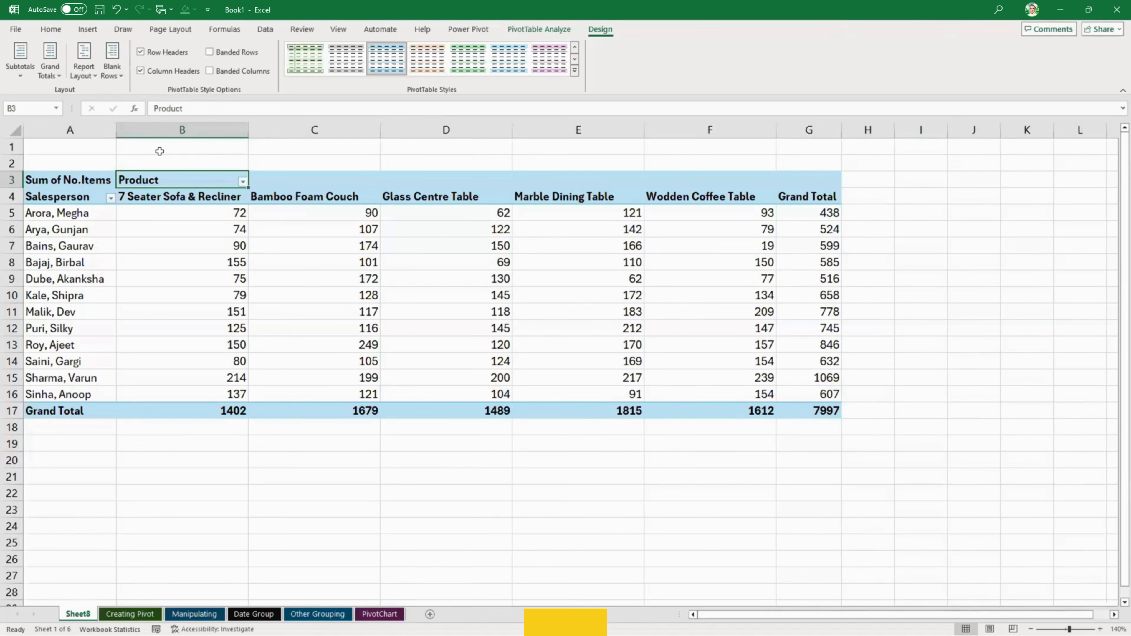
- Compare the outline and tabular report layouts by switching the PivotTable between them, finishing in tabular form
left_click(93, 74)
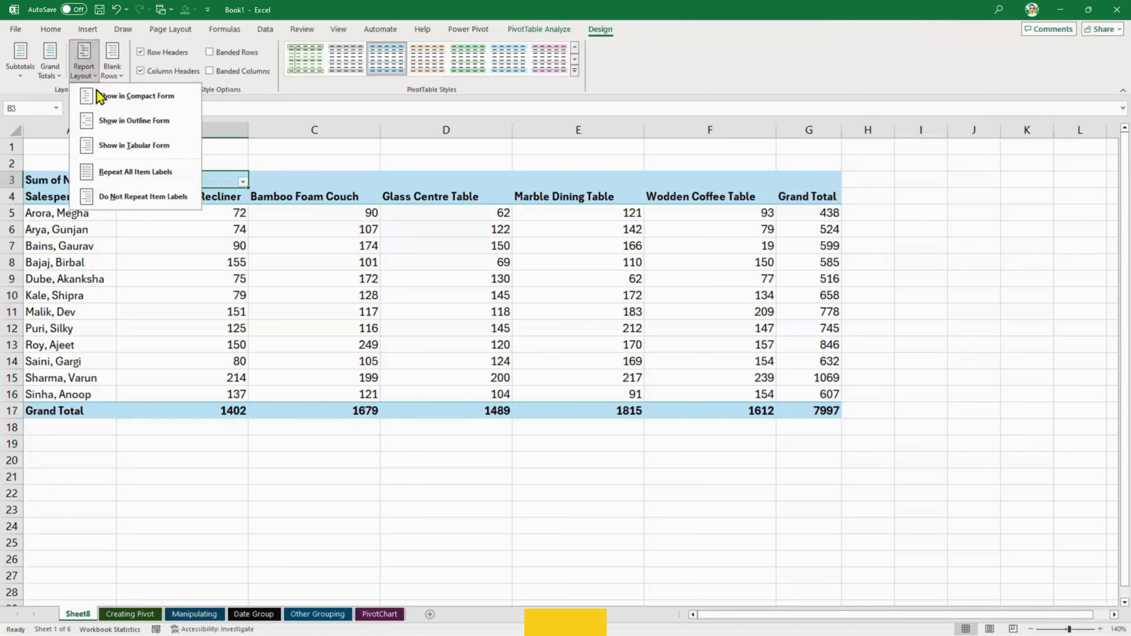
left_click(126, 127)
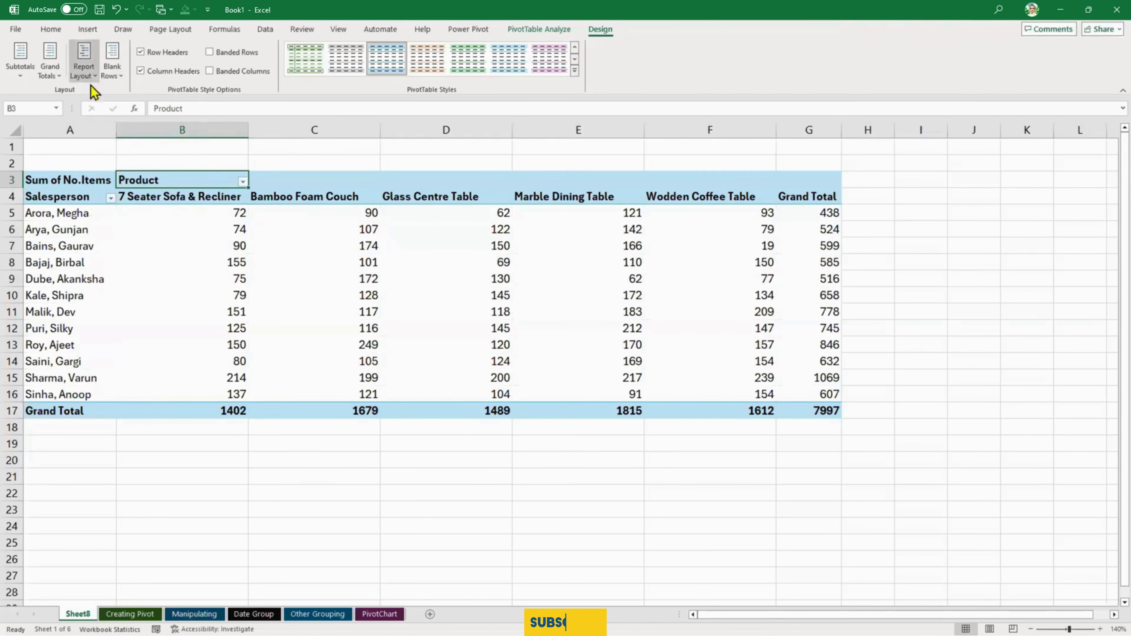
left_click(84, 71)
left_click(102, 148)
left_click(85, 75)
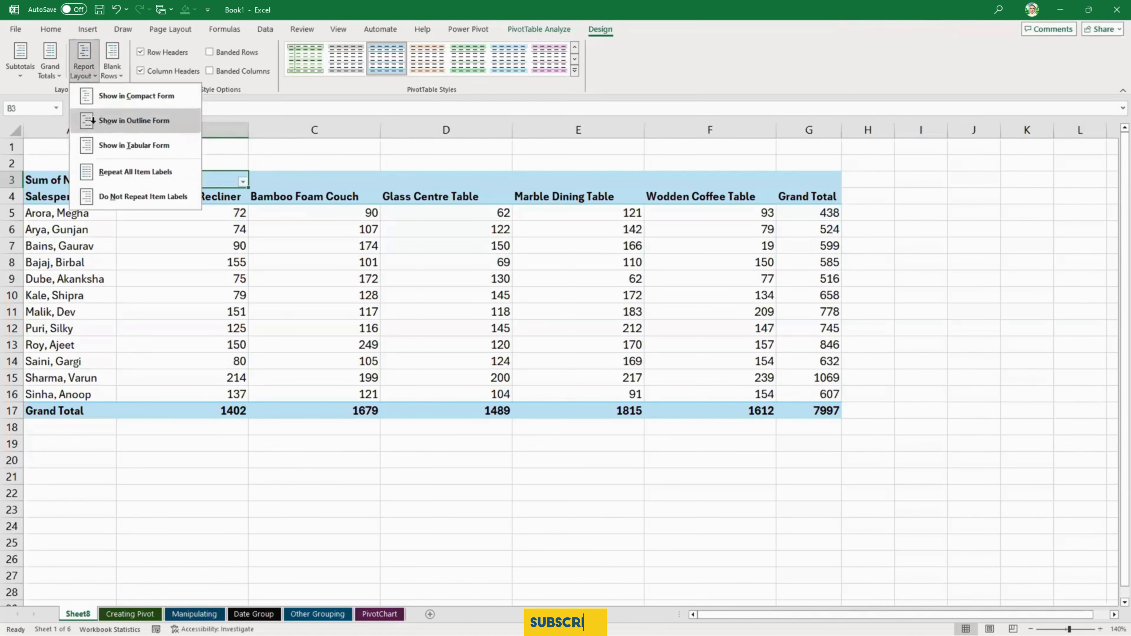
left_click(96, 119)
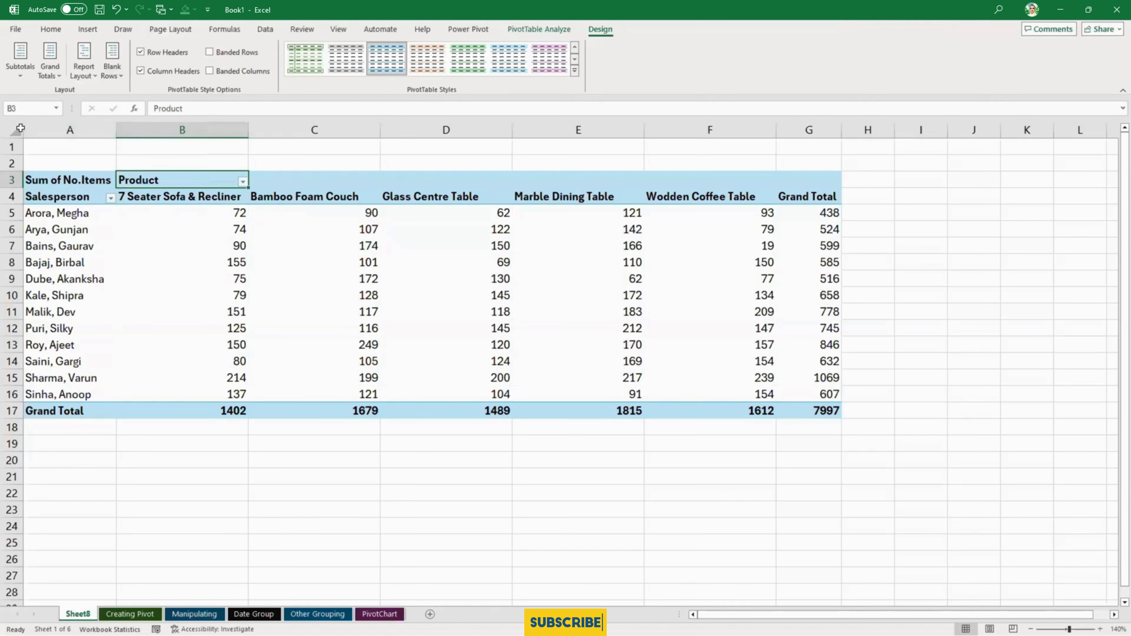
left_click(88, 71)
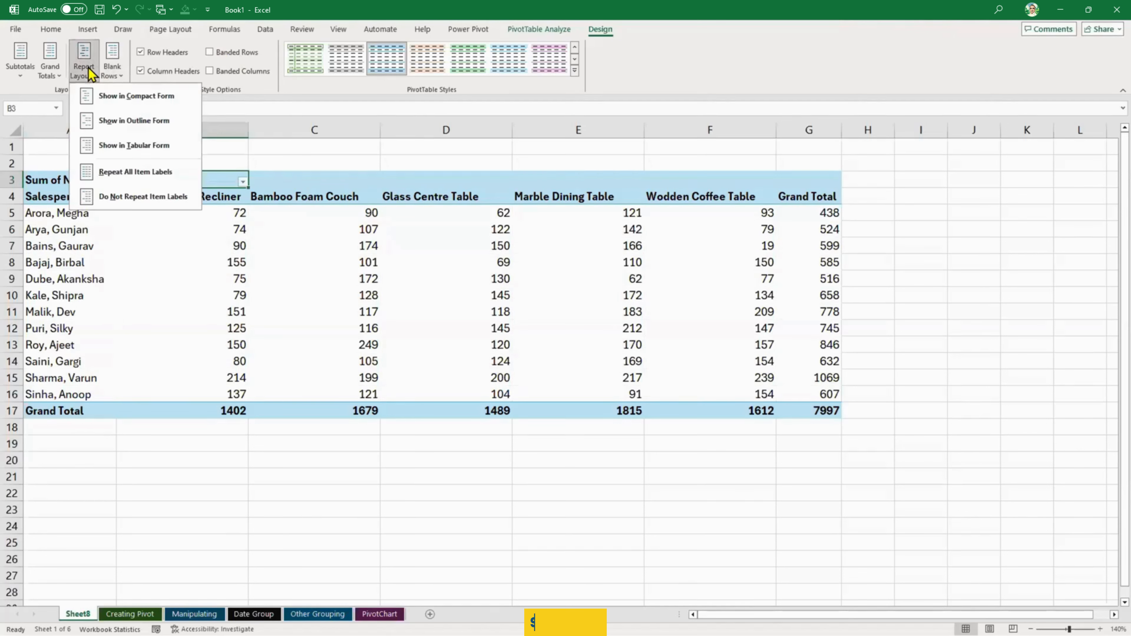
left_click(111, 145)
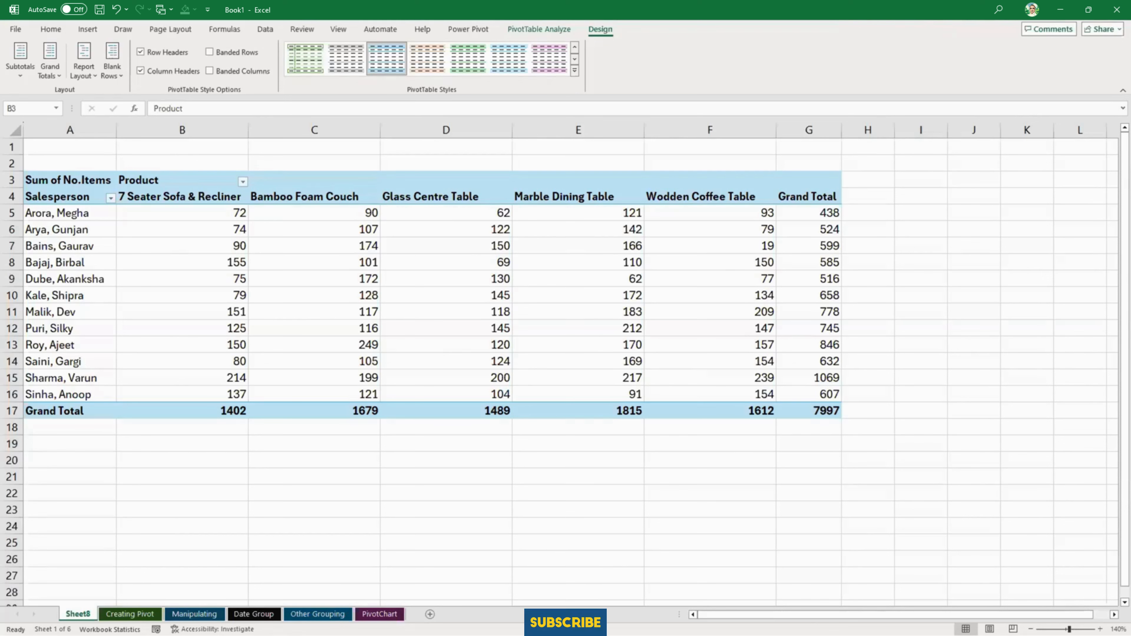
left_click(86, 74)
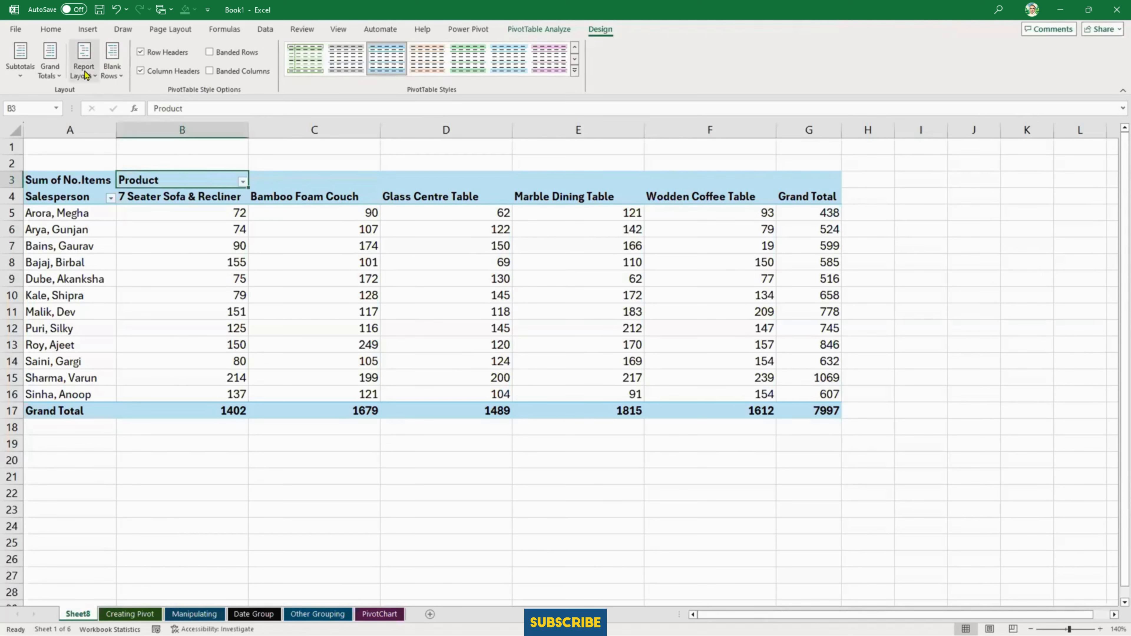
left_click(107, 120)
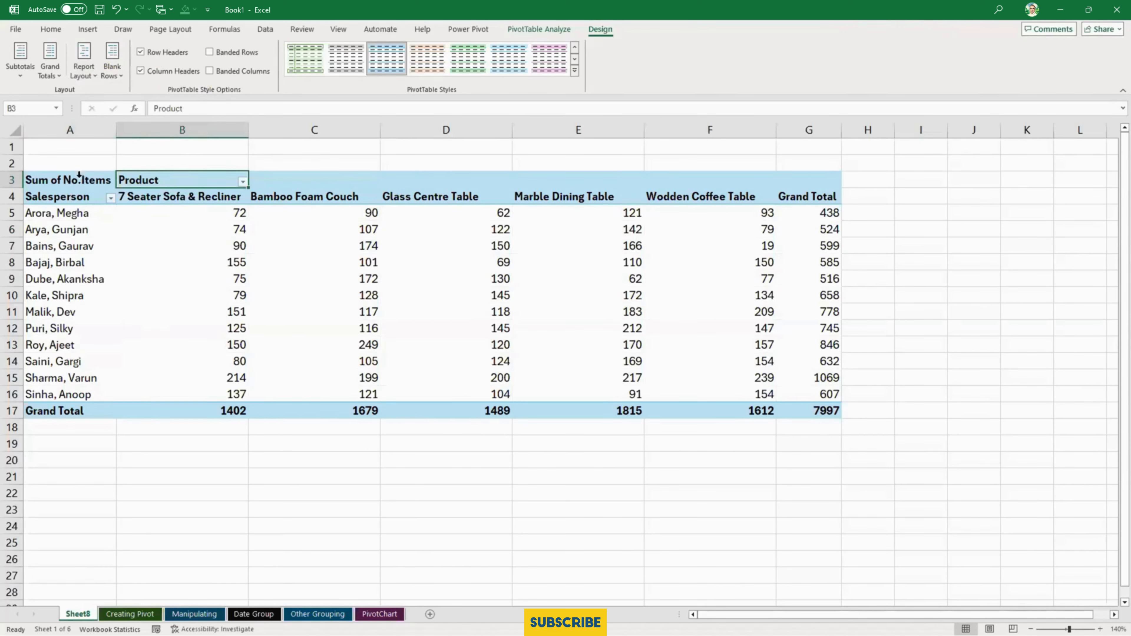
left_click(84, 70)
left_click(106, 154)
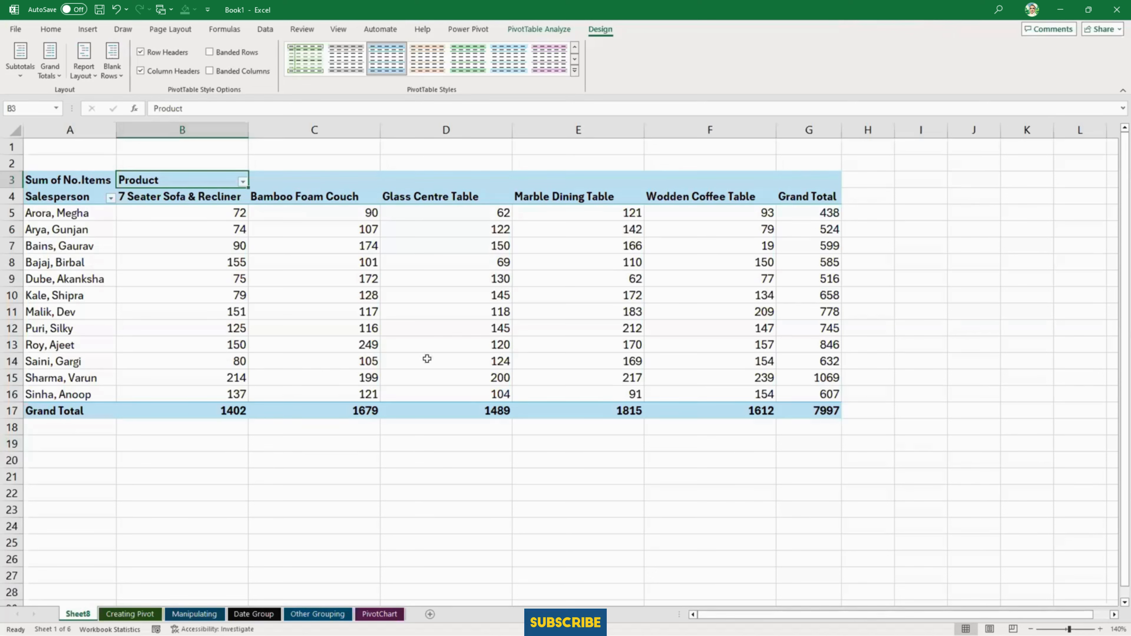
- Try formatting the Product heading in B3 with yellow fill and red, bold, italic, underlined text
left_click(50, 30)
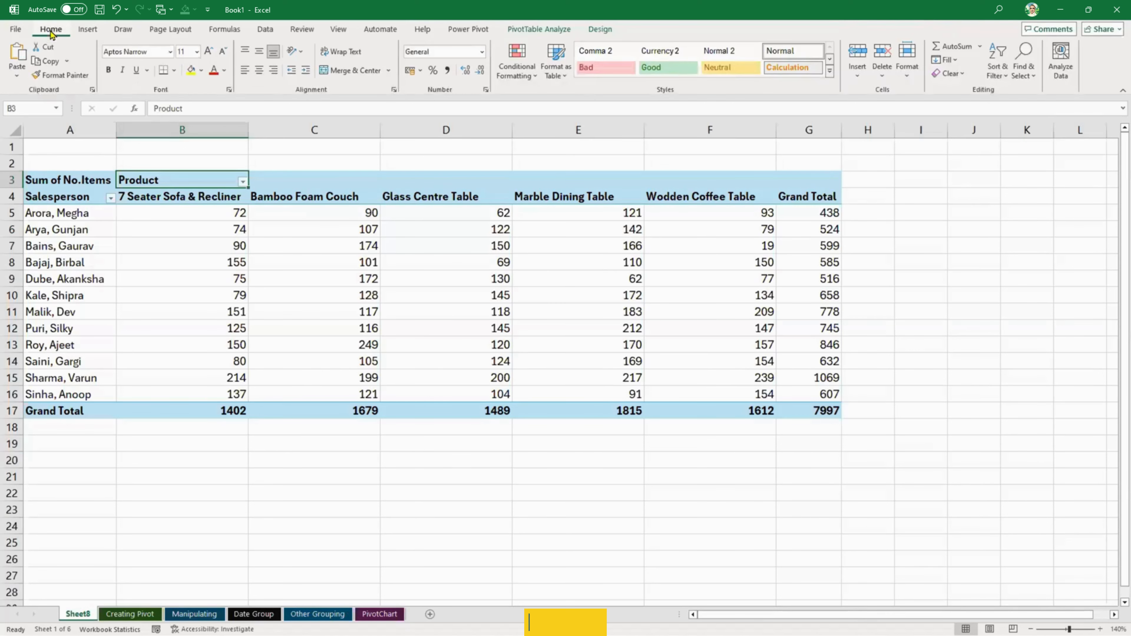
left_click(191, 70)
left_click(213, 71)
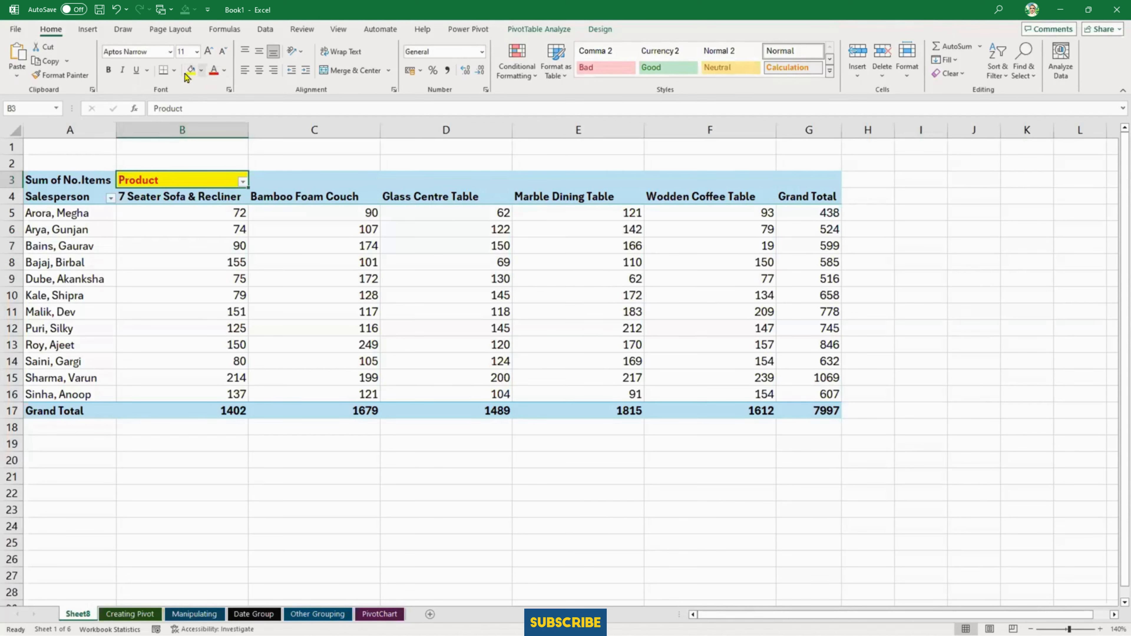
left_click(108, 69)
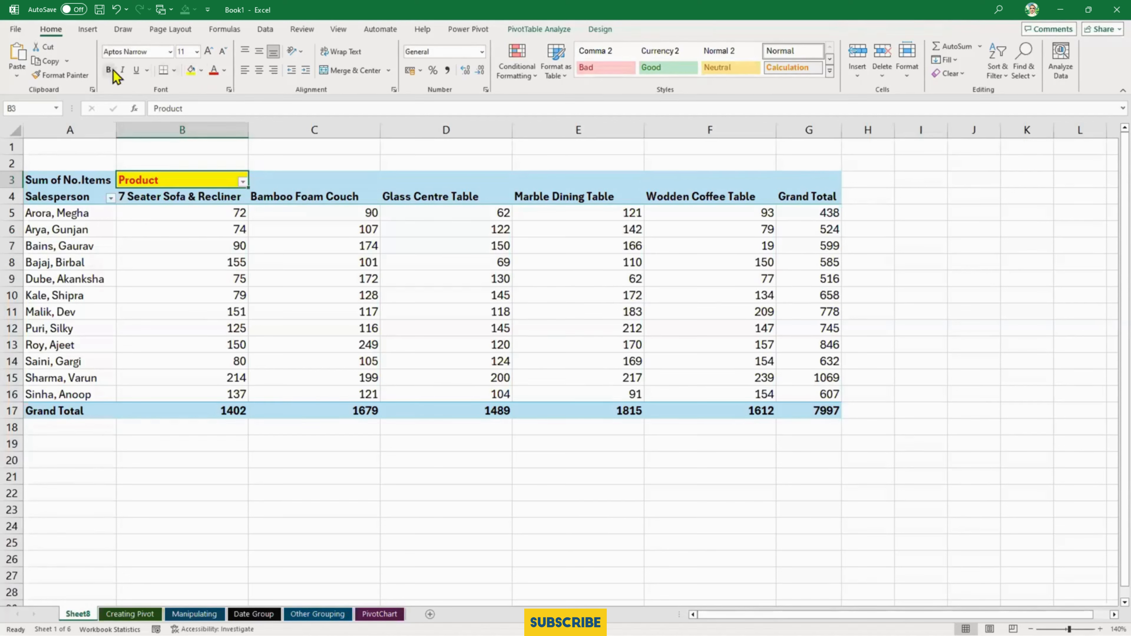
left_click(123, 70)
left_click(136, 69)
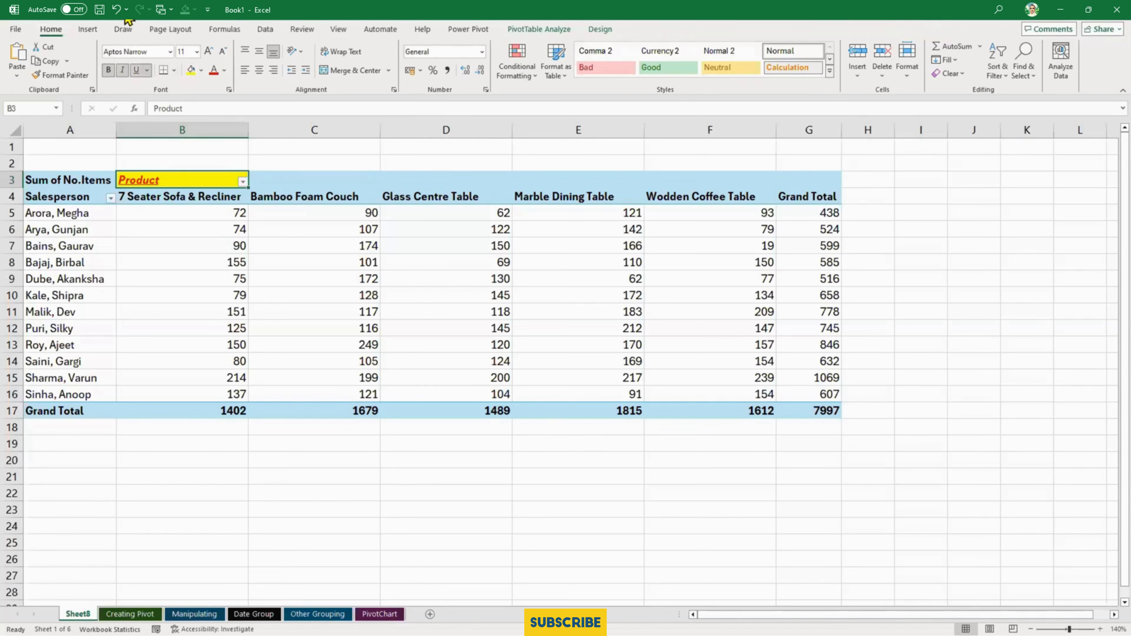
- Undo the fill, font colour and text style changes on the Product heading in B3
key("ctrl+z")
key("ctrl+z")
key("ctrl+z")
key("ctrl+z")
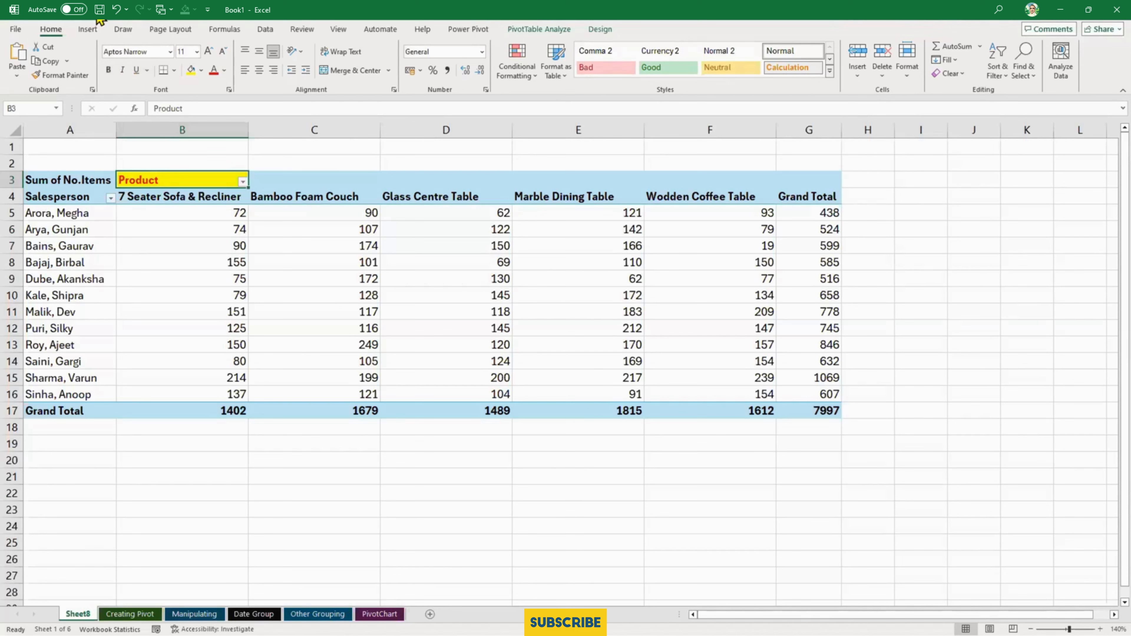
key("ctrl+z")
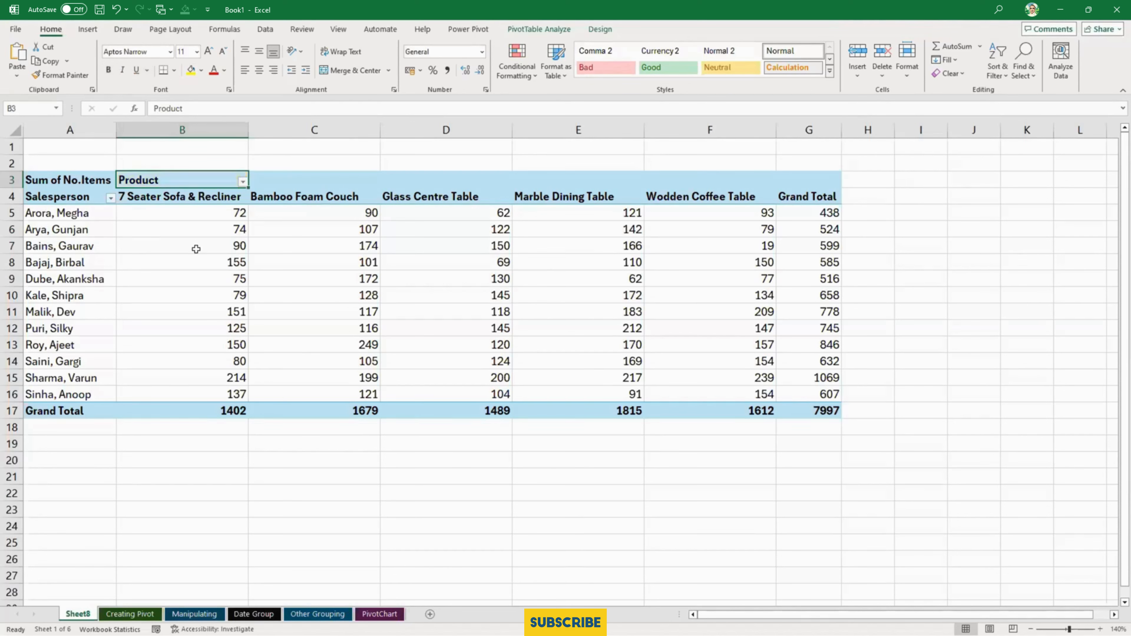
- Try angling the product and Grand Total headings in B4:G4 counterclockwise, and undo the rotation
mouse_move(195, 248)
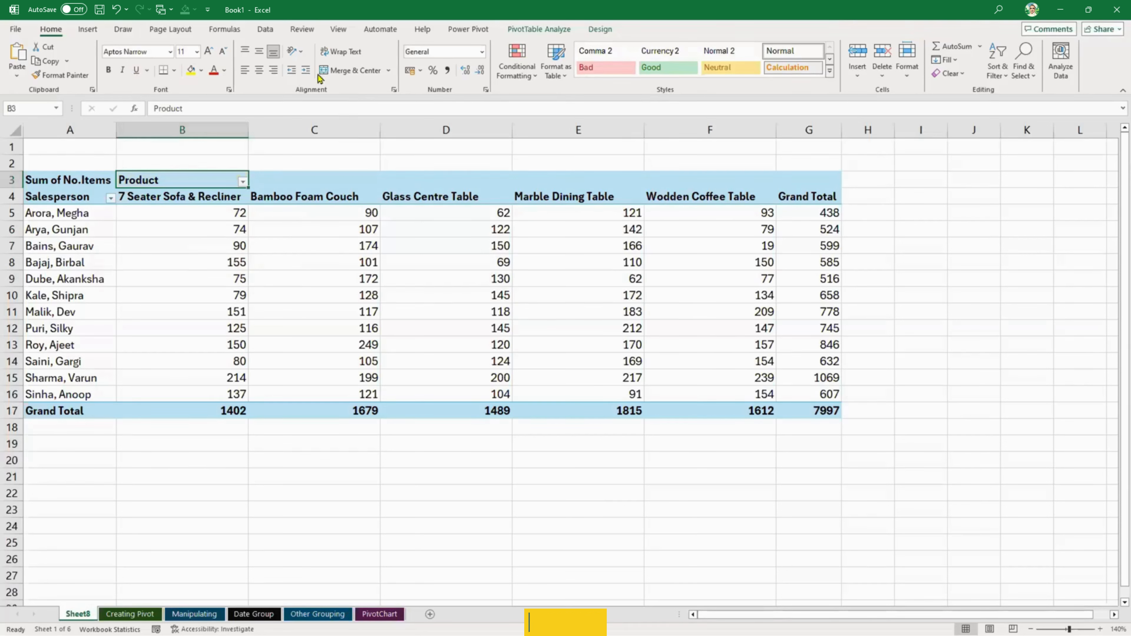
left_click(300, 52)
left_click(217, 216)
left_click_drag(212, 197, 824, 196)
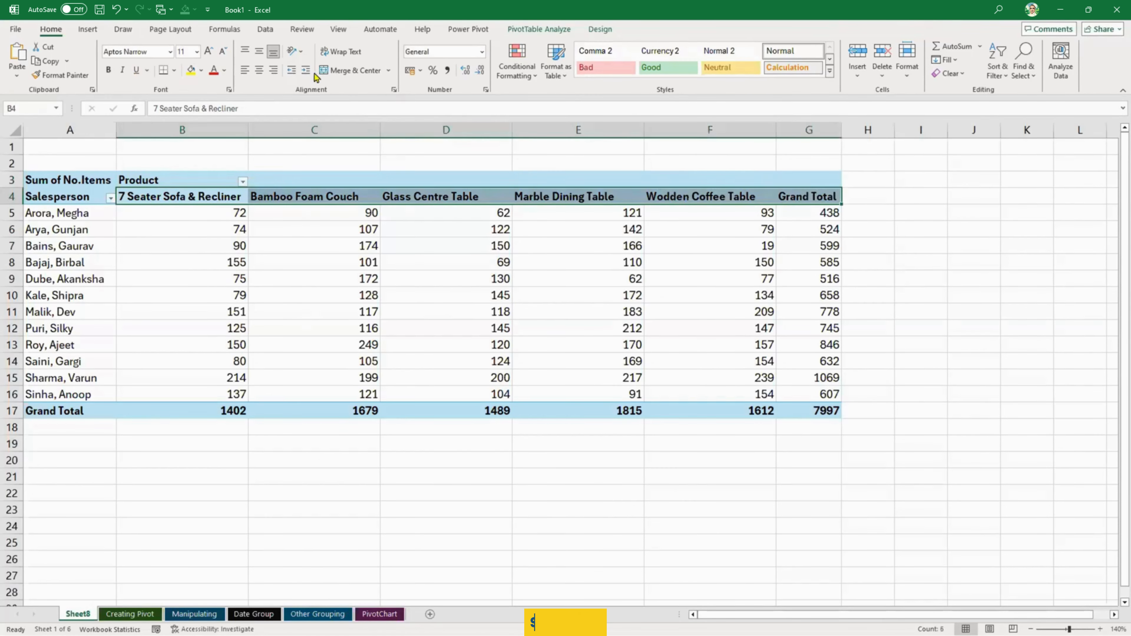
left_click(294, 52)
left_click(330, 69)
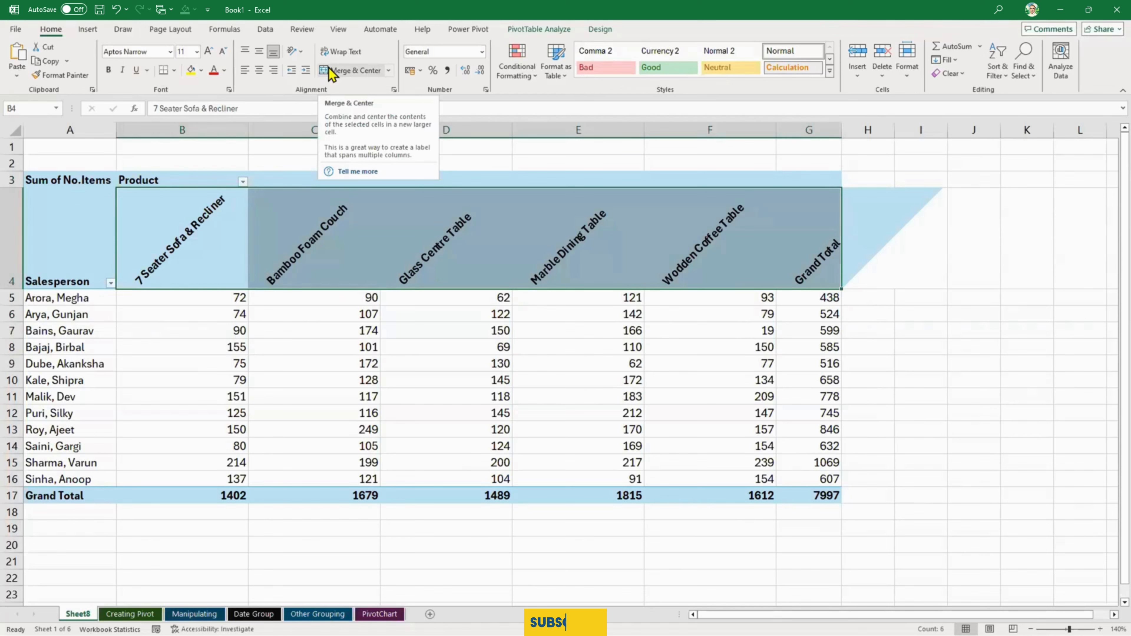
left_click(296, 51)
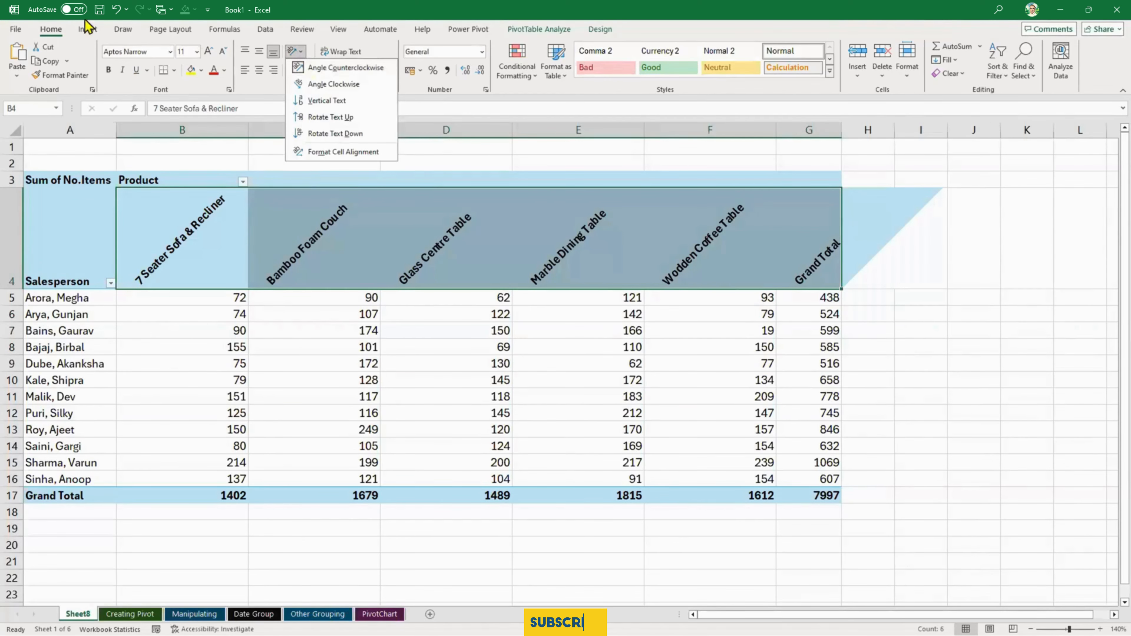
left_click(116, 10)
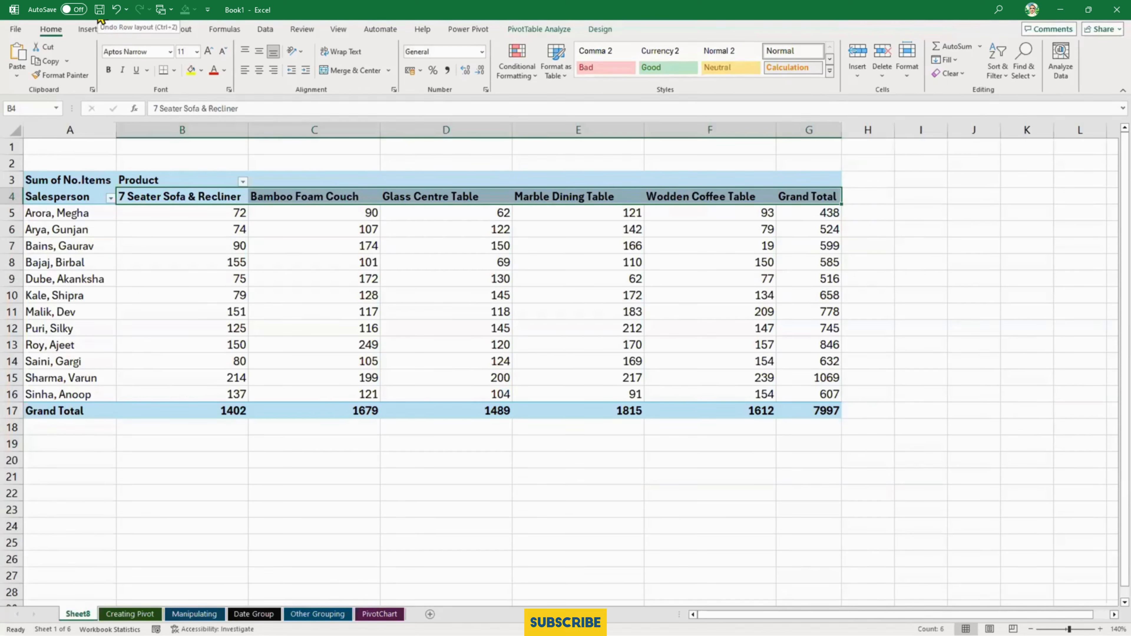
- Select a cell in the source data on the Creating Pivot sheet and review the tools for inserting a PivotTable
left_click(155, 617)
left_click(293, 476)
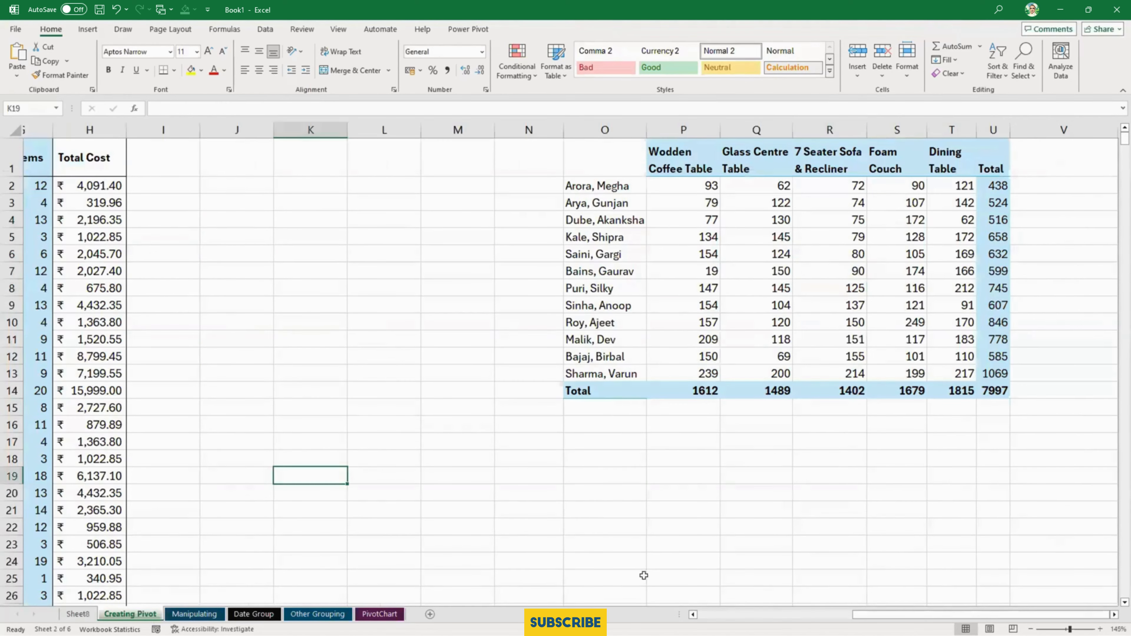
left_click(782, 618)
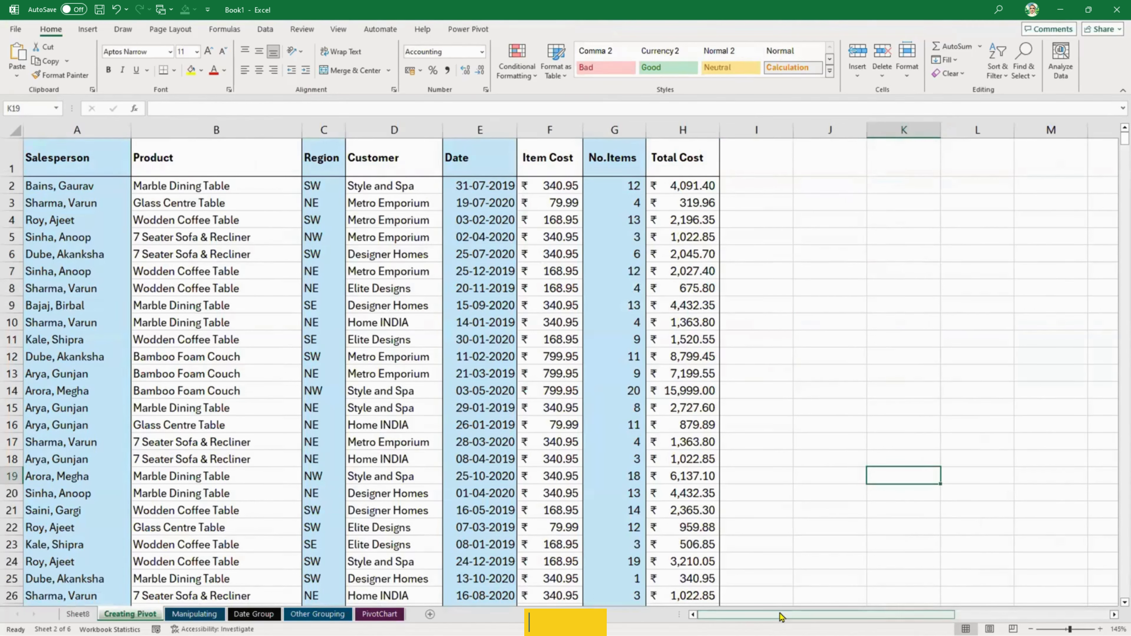
left_click(470, 392)
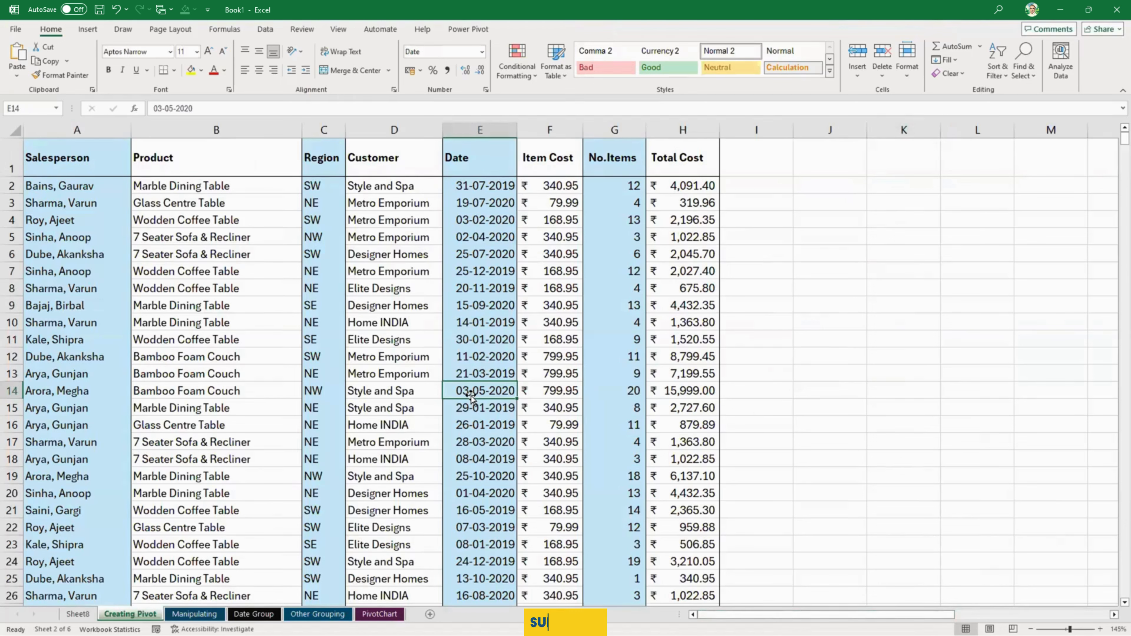
left_click(97, 32)
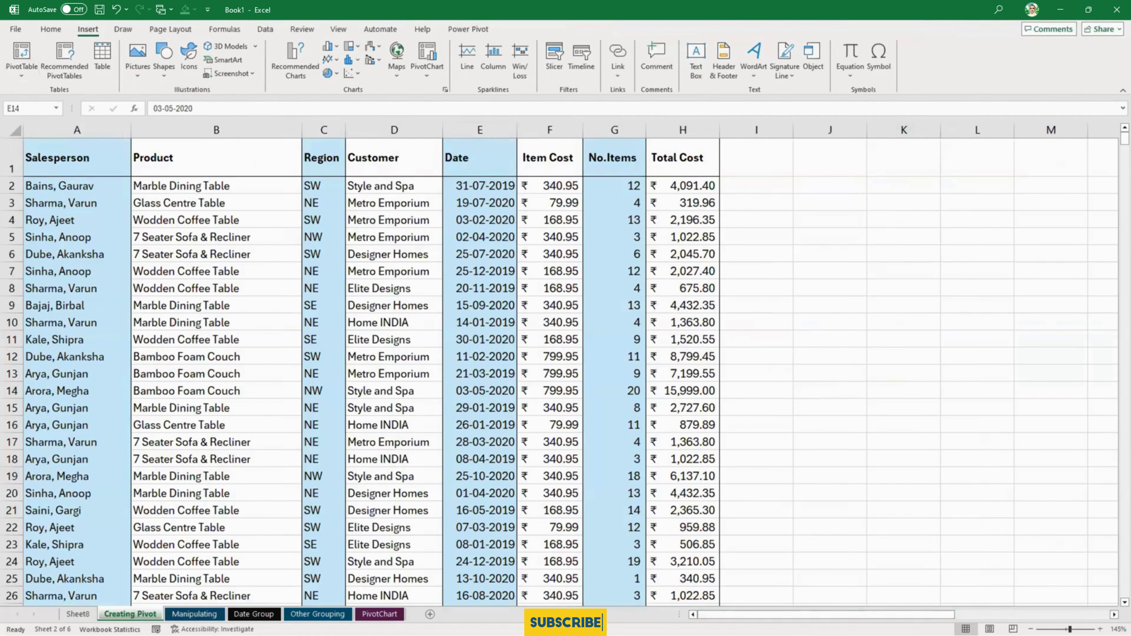
- Return to Sheet8 and show the PivotTable field list to review which fields fill the row, column and value areas
left_click(74, 615)
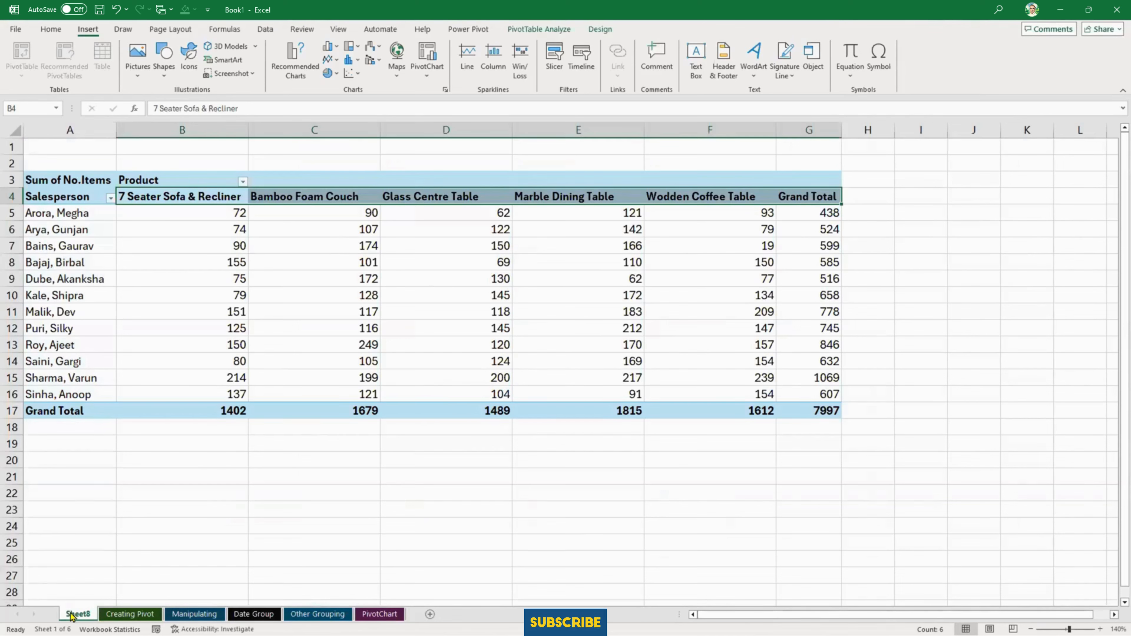
double_click(71, 615)
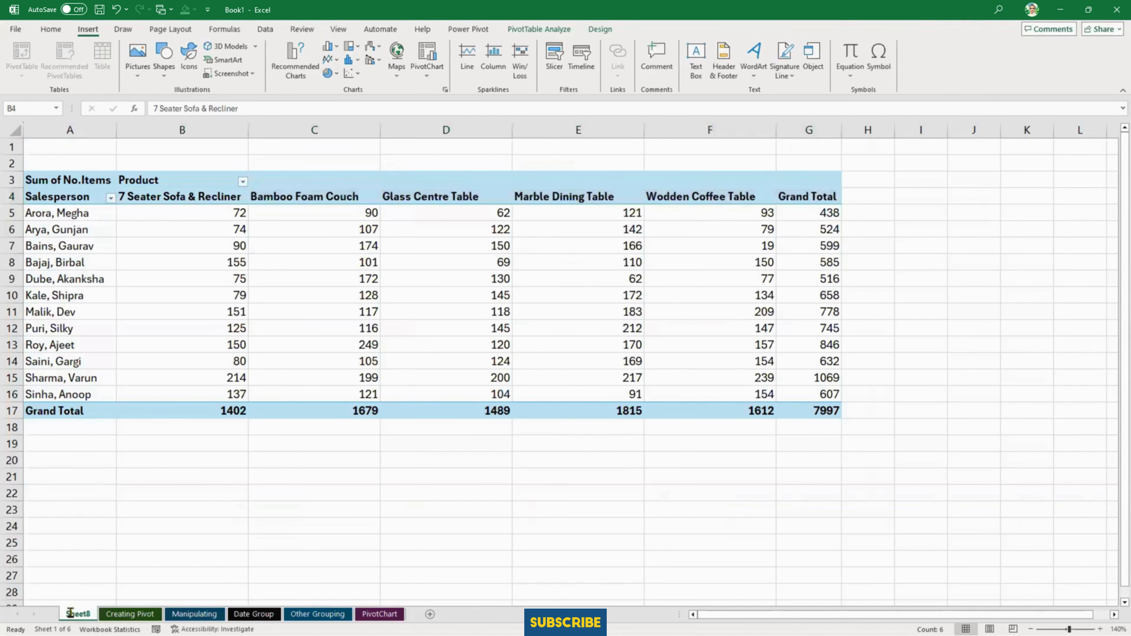
left_click(400, 332)
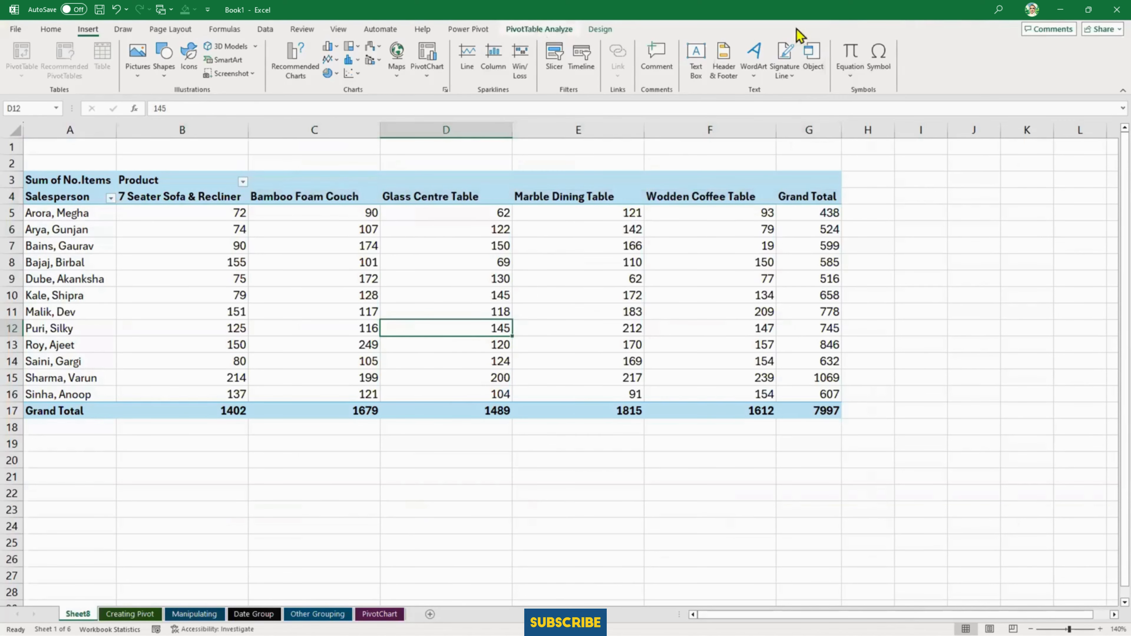
left_click(831, 60)
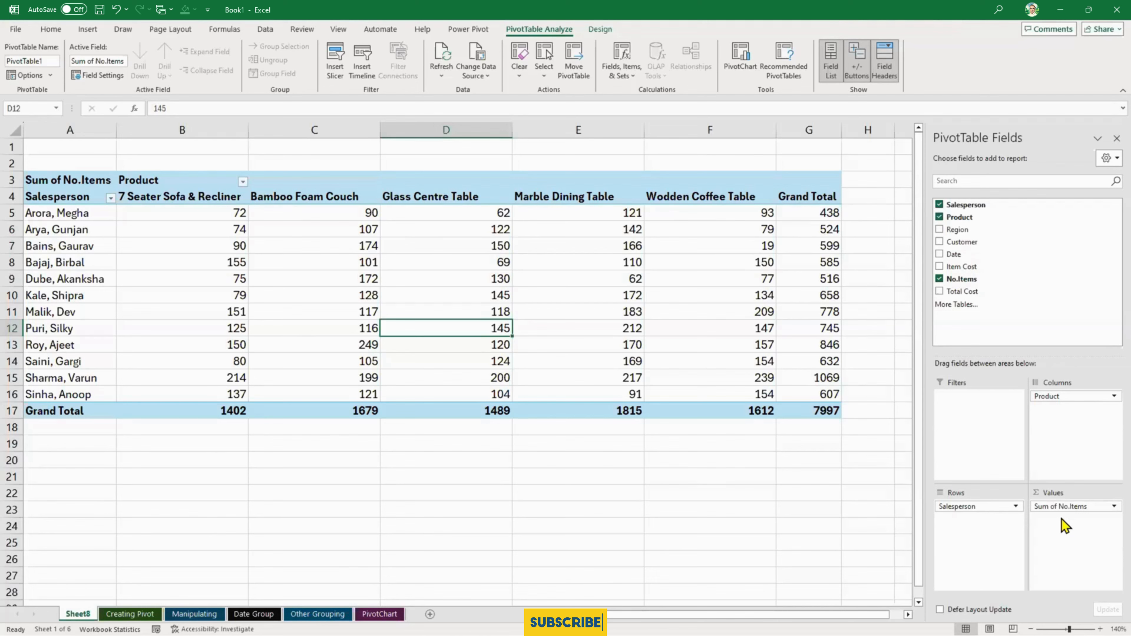
left_click(668, 443)
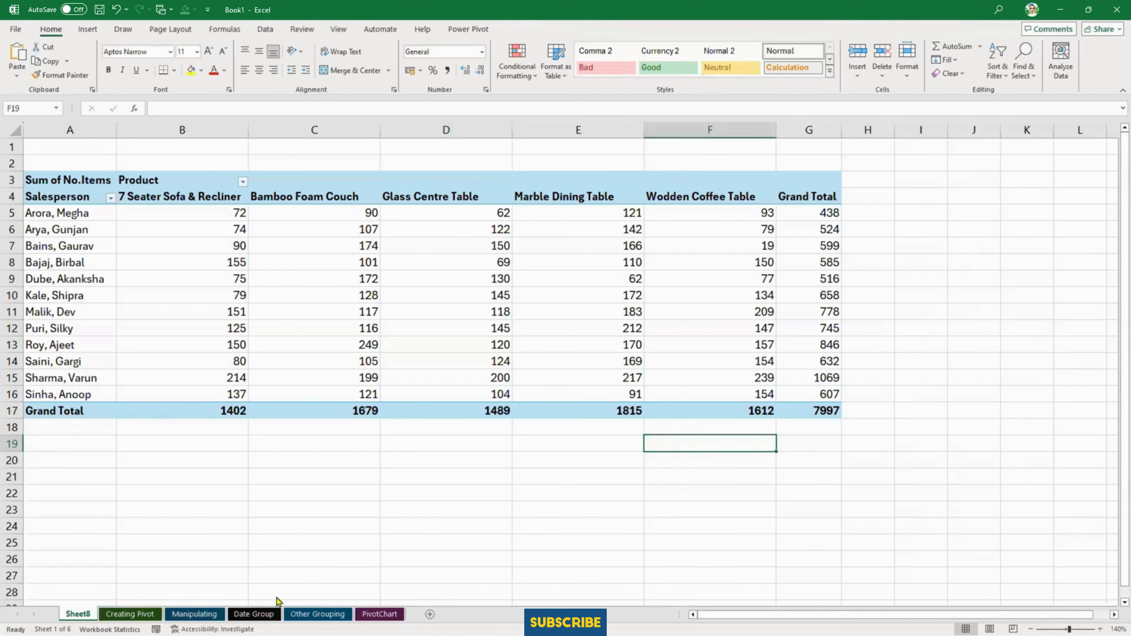
- Open the Manipulating sheet and enlarge its view to 160%
left_click(195, 614)
left_click(437, 414)
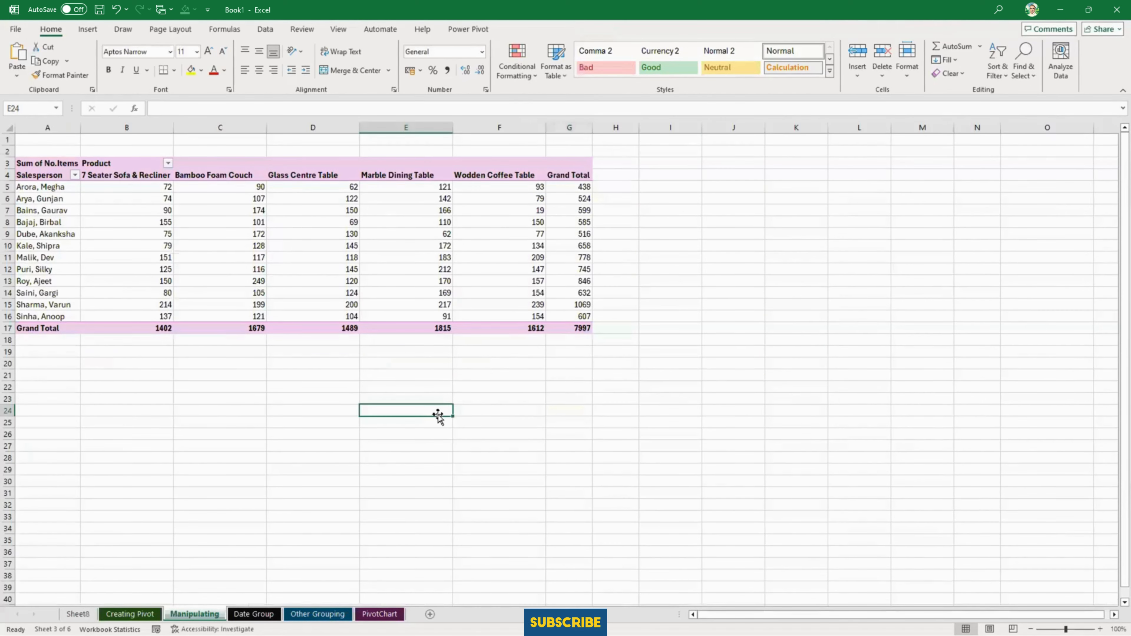
scroll(436, 414, "up", 2, "ctrl")
scroll(438, 414, "up", 2, "ctrl")
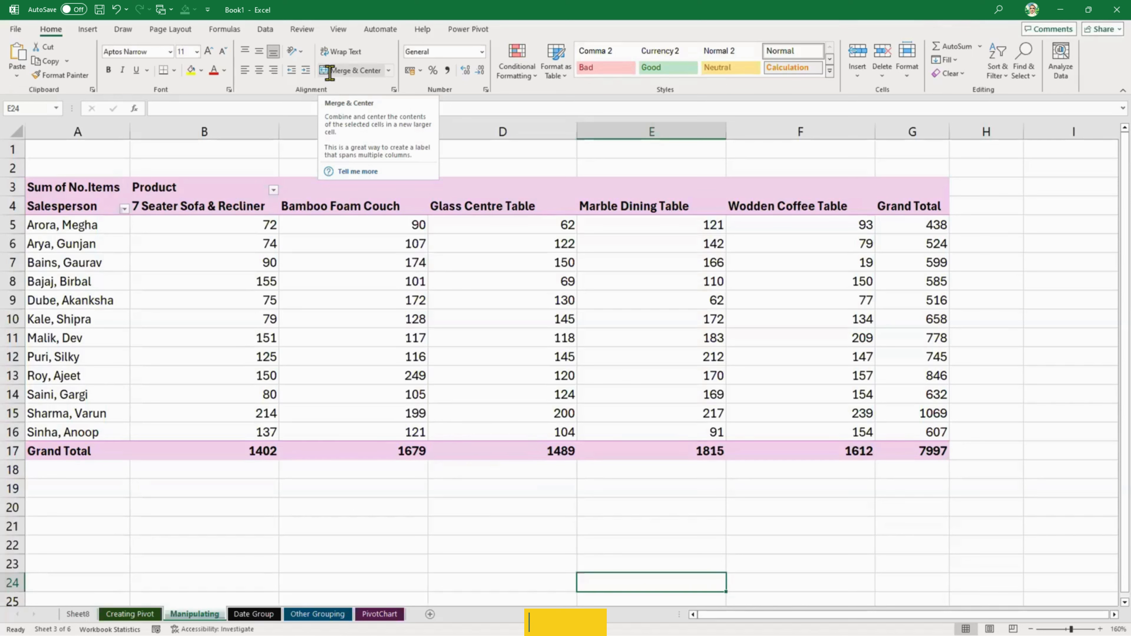
- Select a cell inside the PivotTable to show its field list, and reduce the sheet view to 145%
left_click(343, 260)
mouse_move(860, 231)
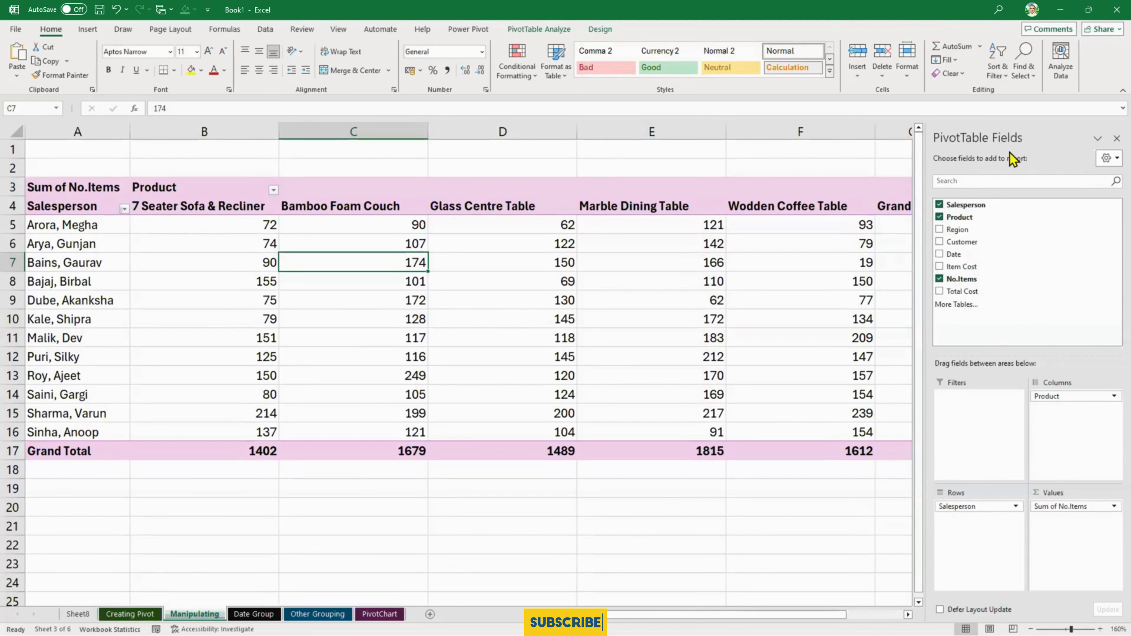
left_click_drag(1006, 134, 1100, 129)
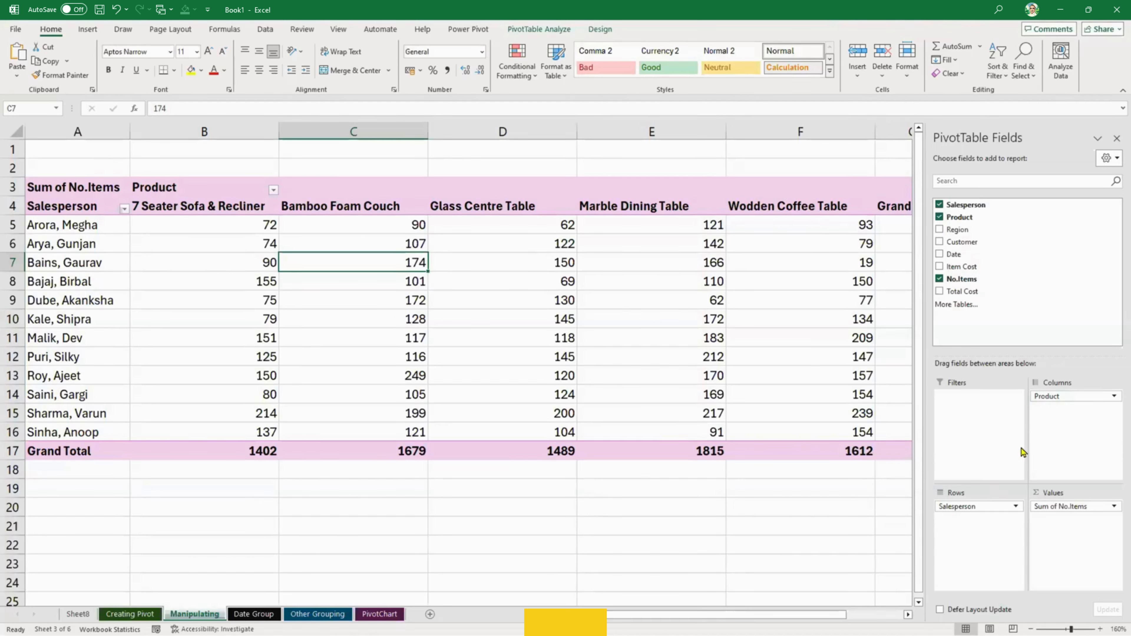
left_click(500, 450)
scroll(501, 452, "down", 2)
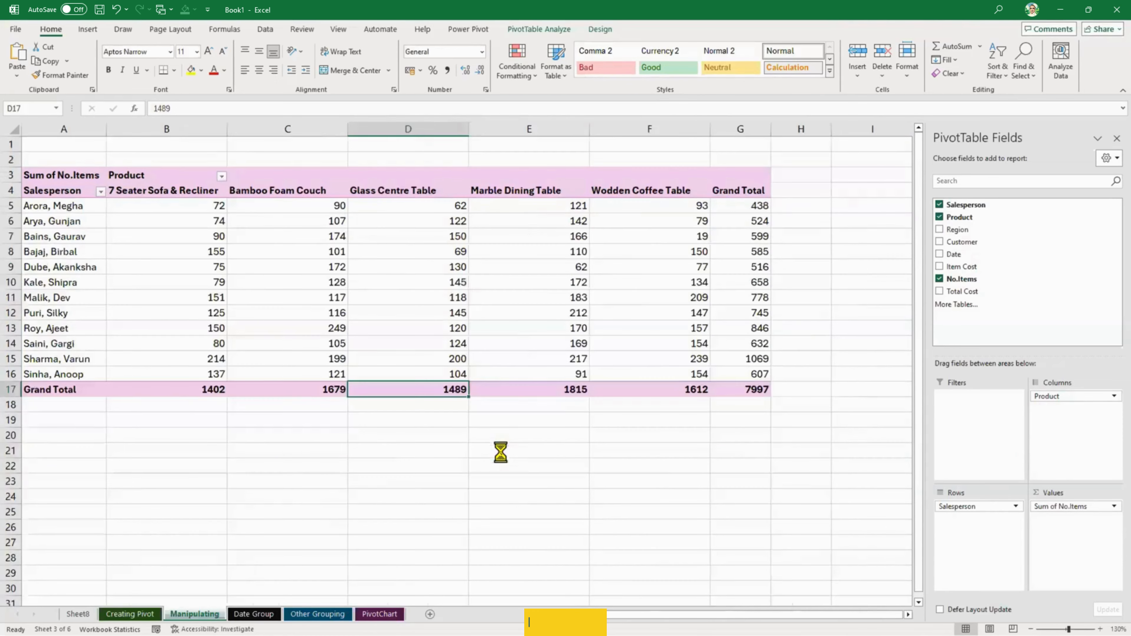
scroll(501, 452, "up", 1)
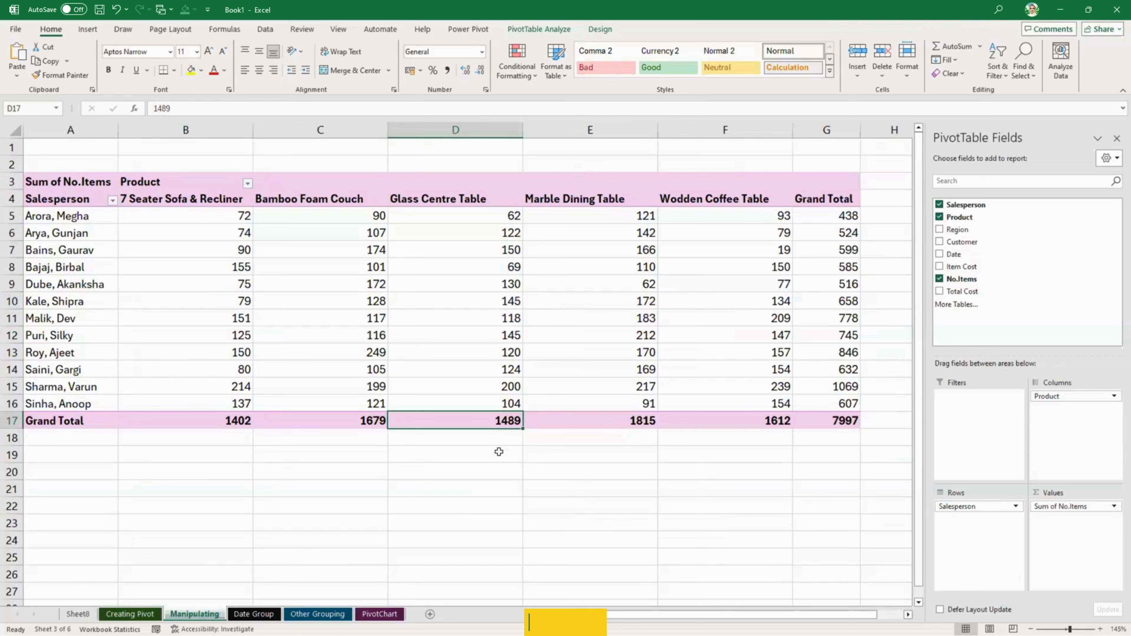
mouse_move(593, 302)
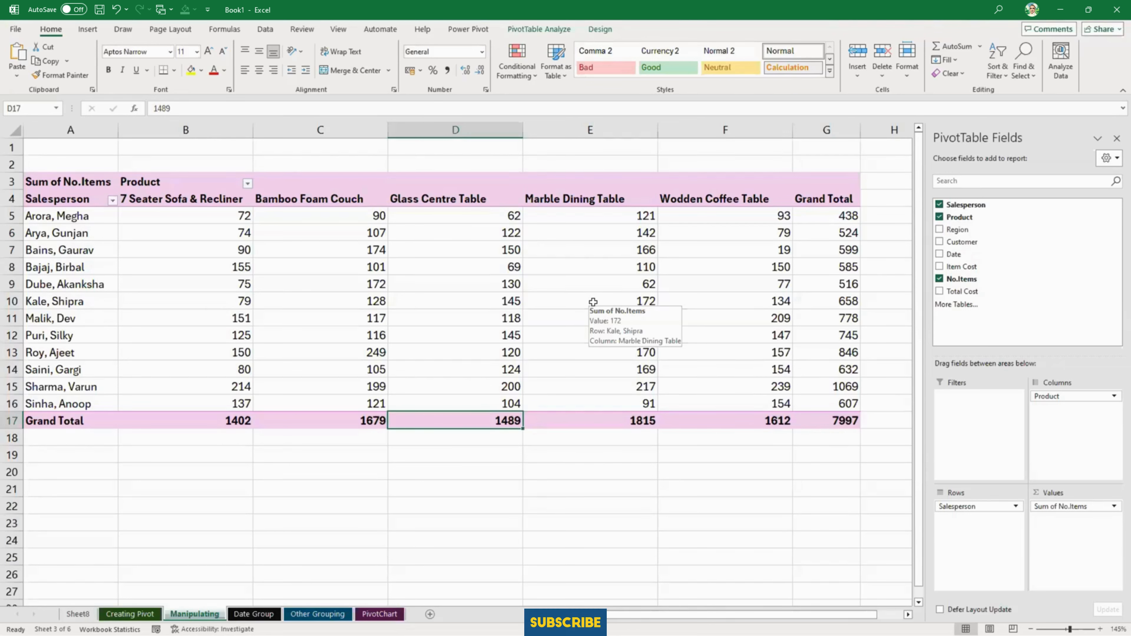
- Replace Product with Customer as the PivotTable's column field and Salesperson with Region as its row field
left_click_drag(1064, 397, 1000, 309)
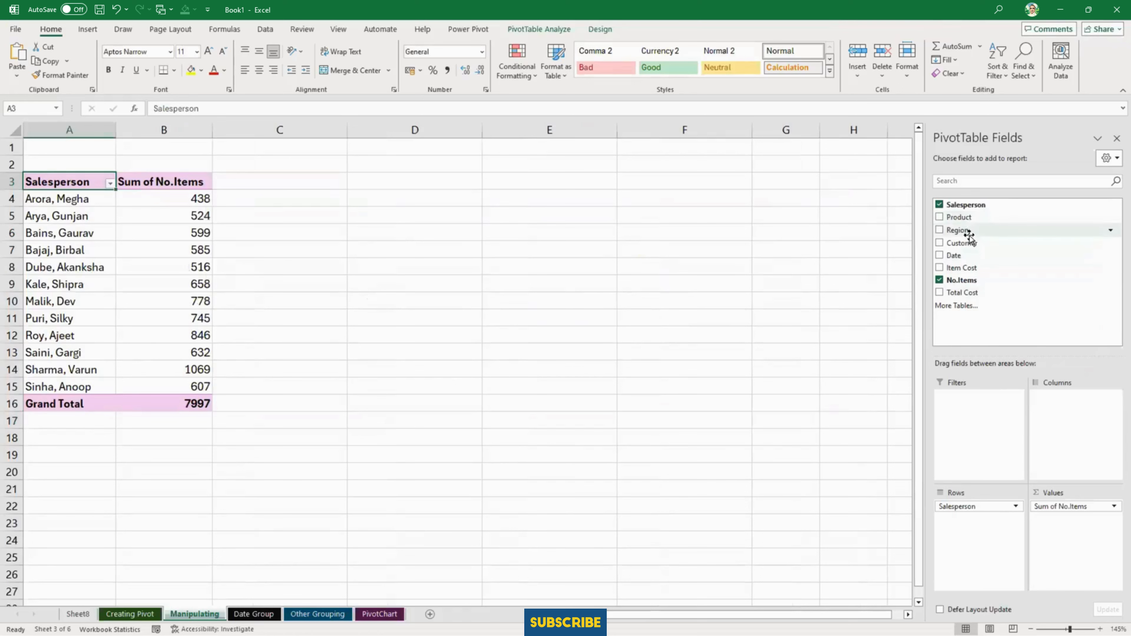
left_click_drag(970, 242, 1097, 459)
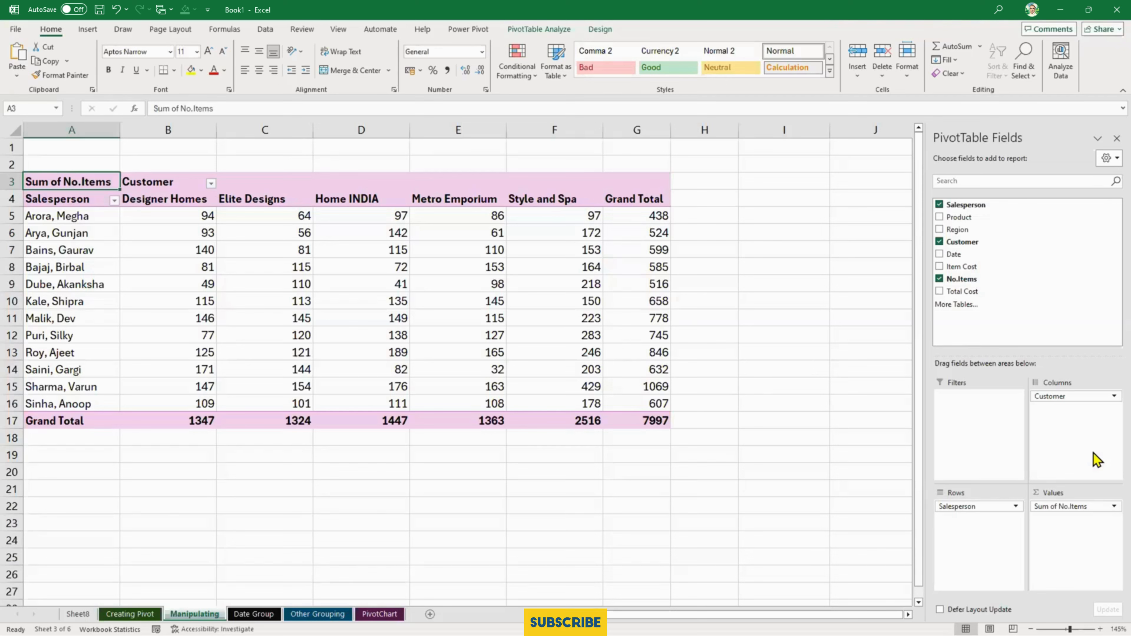
left_click(941, 206)
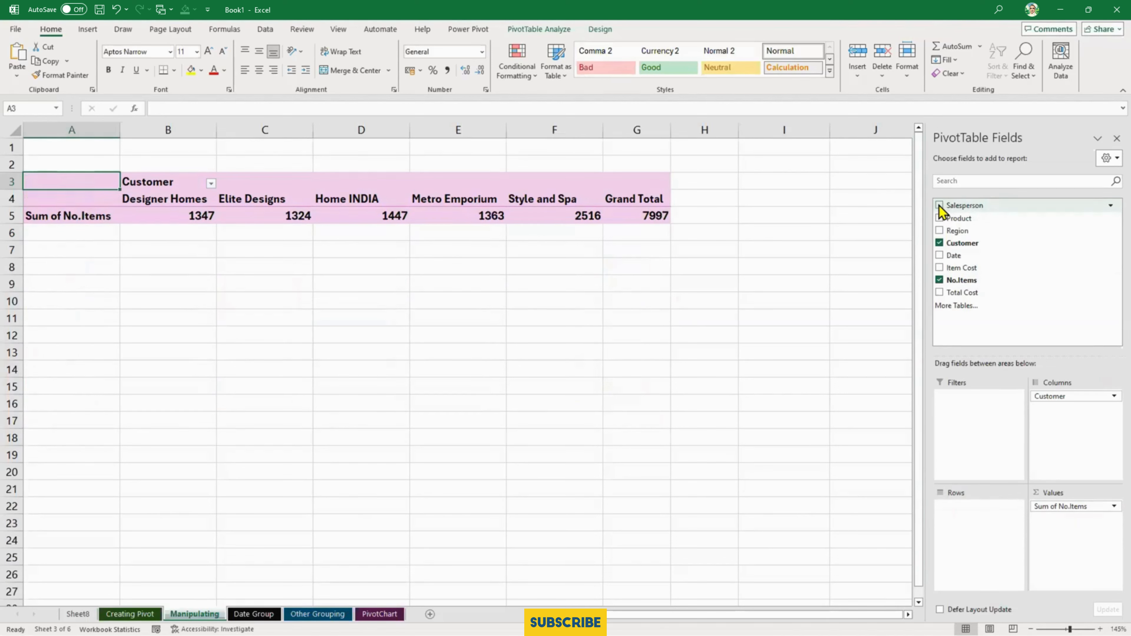
left_click(939, 230)
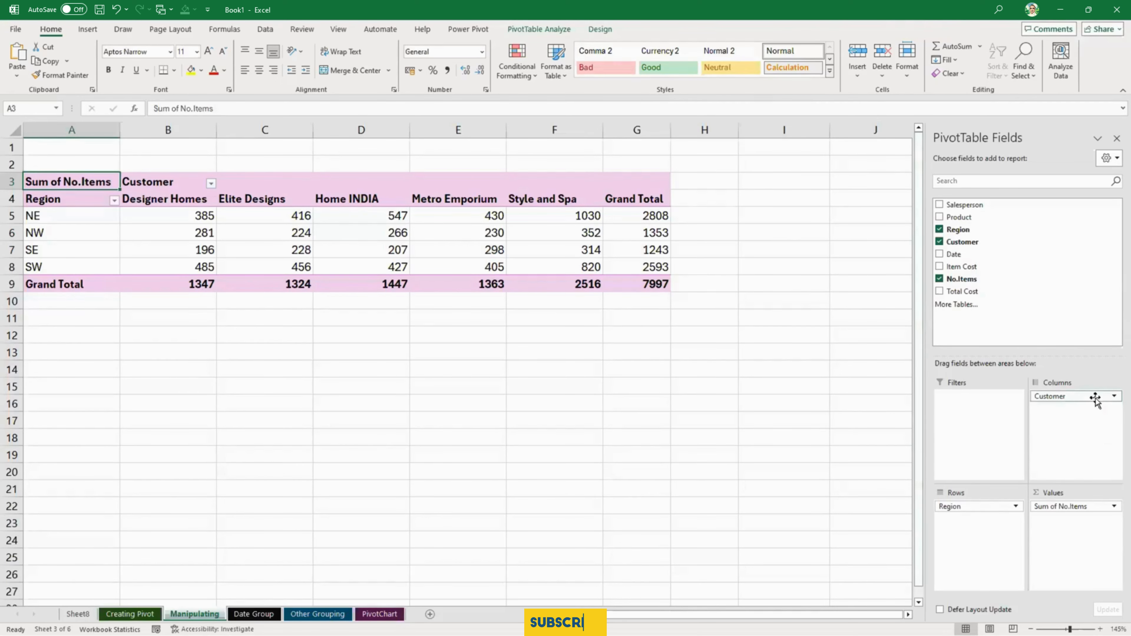
- Swap the PivotTable's axes by moving Customer to the rows and Region to the columns
left_click_drag(1092, 396, 1001, 552)
left_click_drag(970, 506, 1066, 427)
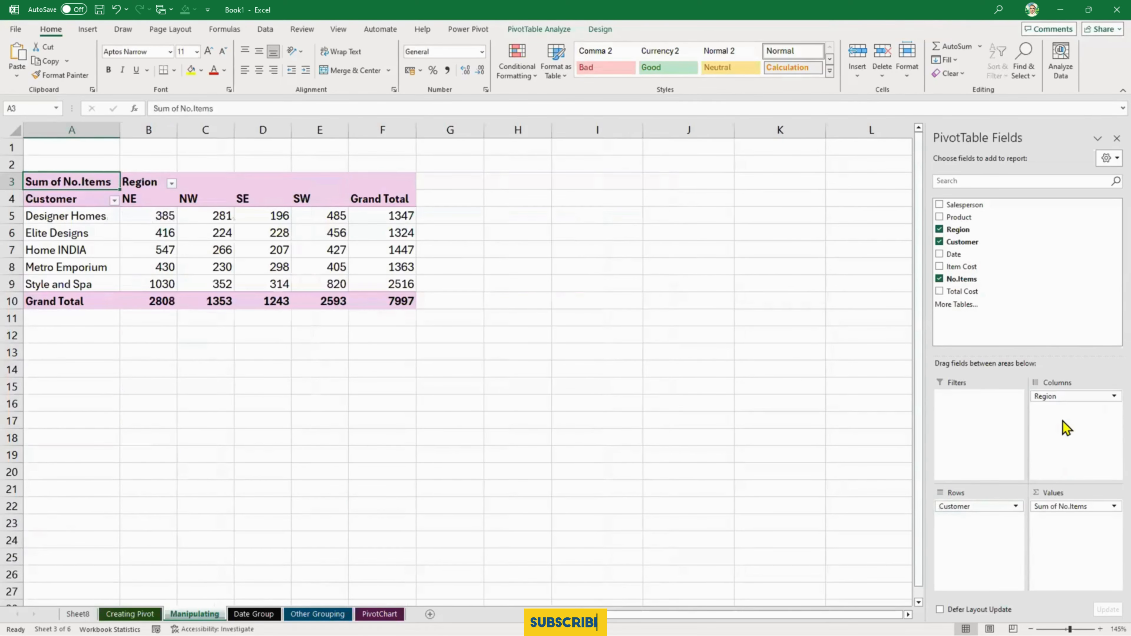
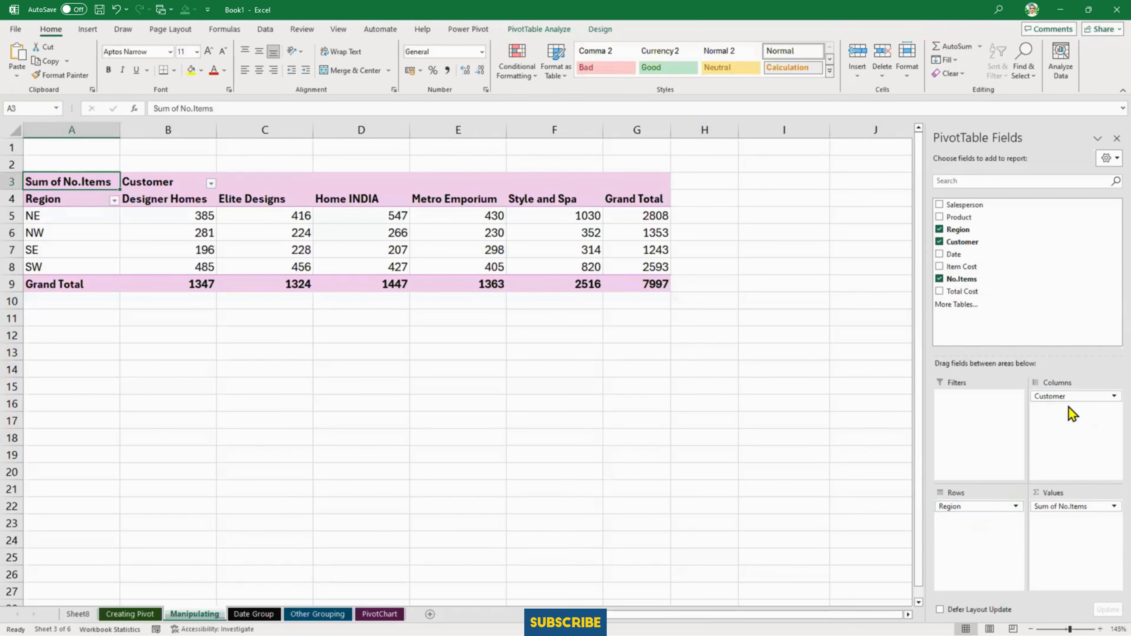
- Add Product as a second row field in the PivotTable and nest it beneath Region
left_click_drag(962, 218, 993, 547)
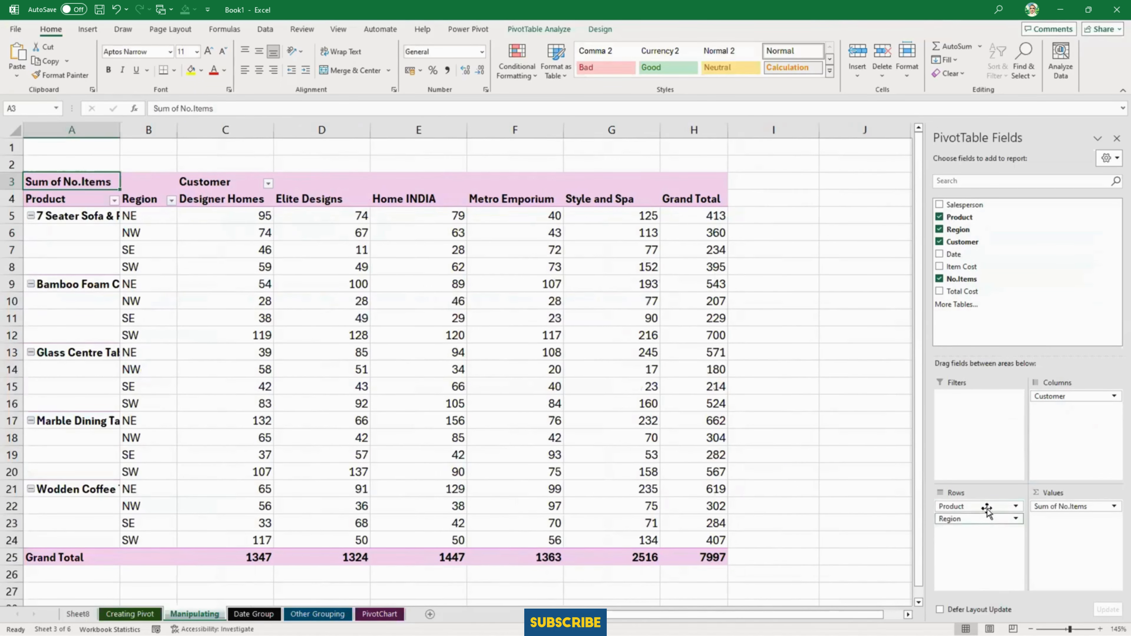
left_click_drag(986, 507, 994, 553)
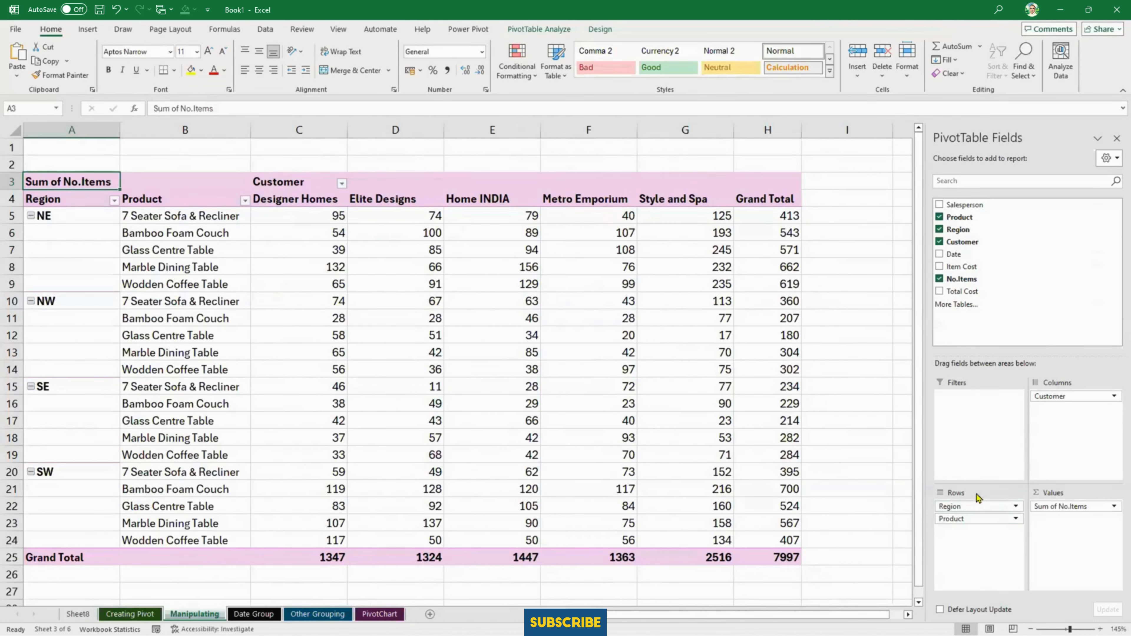
mouse_move(378, 293)
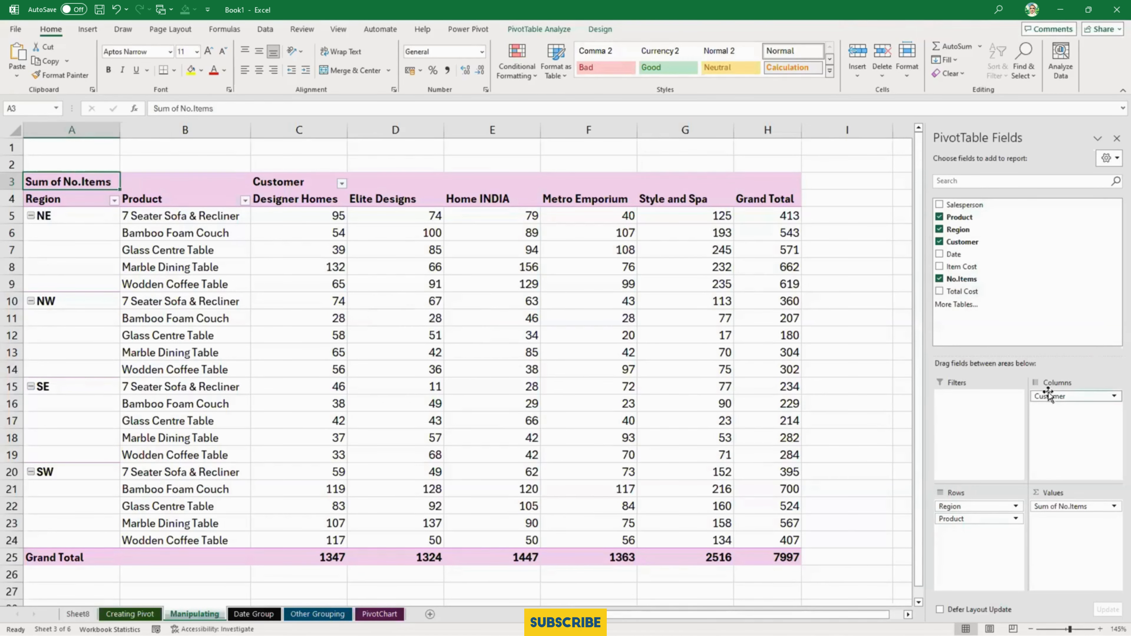
- Arrange the PivotTable with Region in the columns and Customer above Product in the rows, and widen column A to 25.57
left_click_drag(977, 523, 1072, 441)
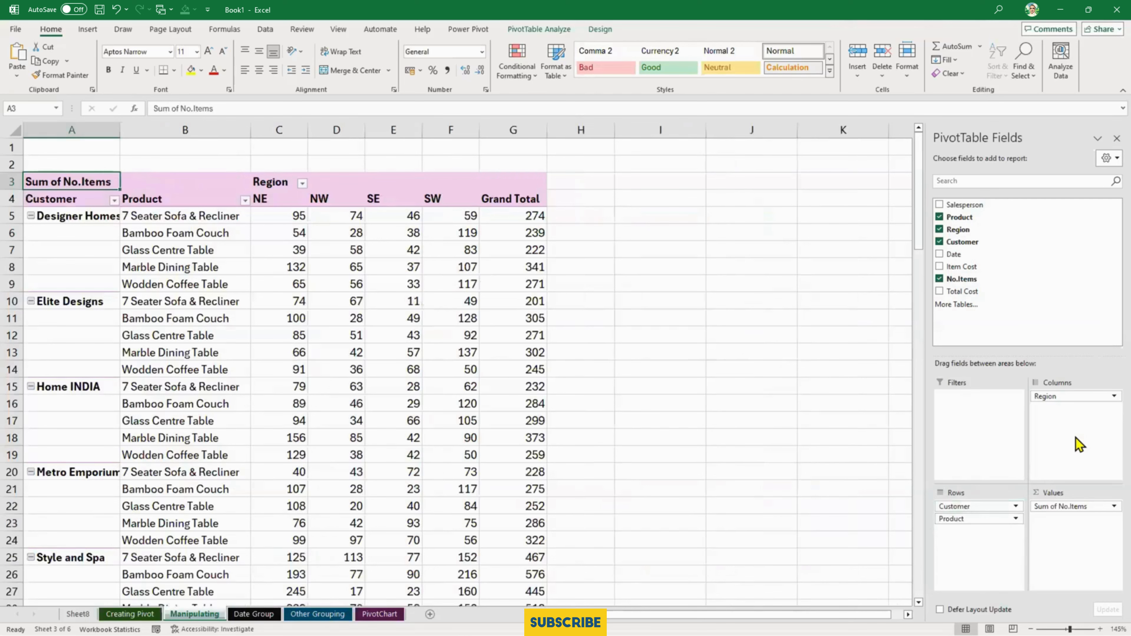
left_click_drag(988, 508, 988, 530)
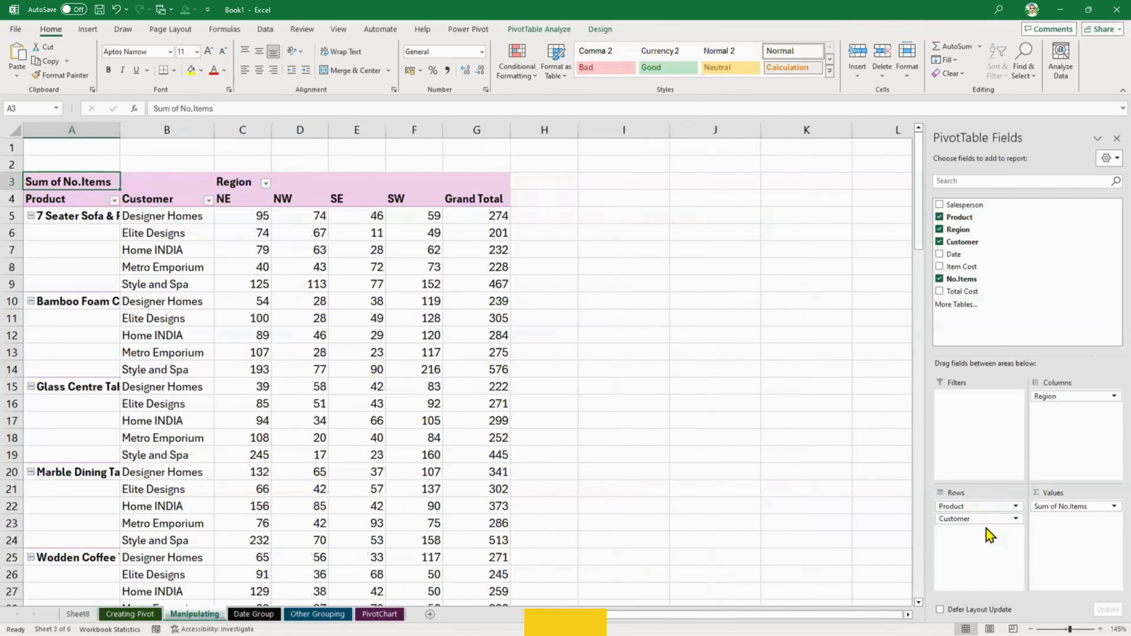
left_click_drag(120, 130, 180, 129)
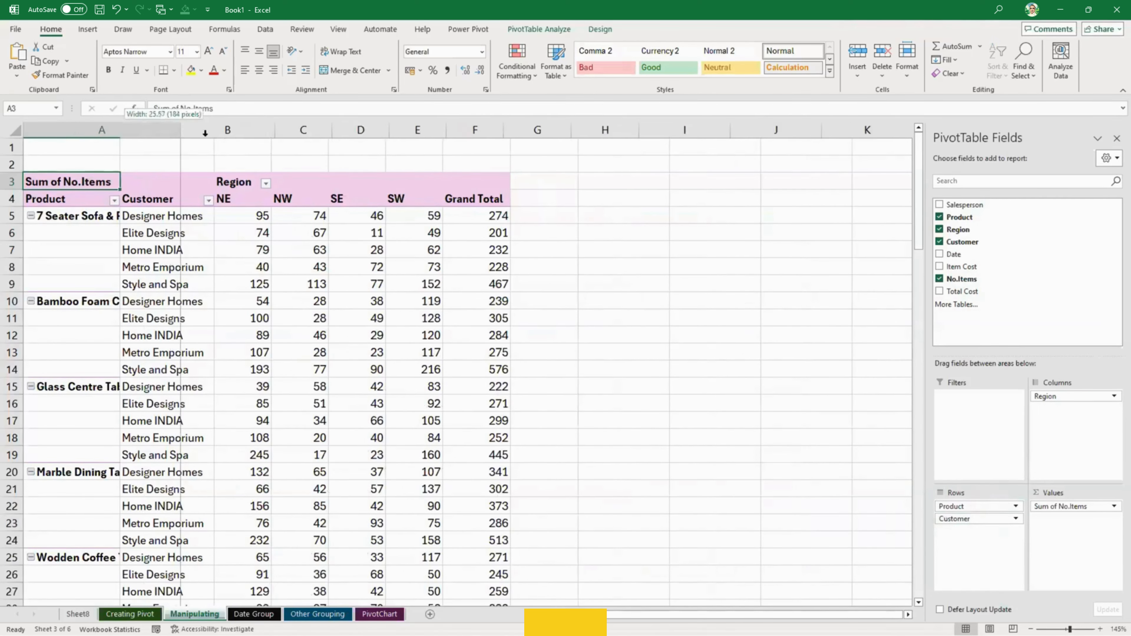
left_click_drag(984, 507, 975, 534)
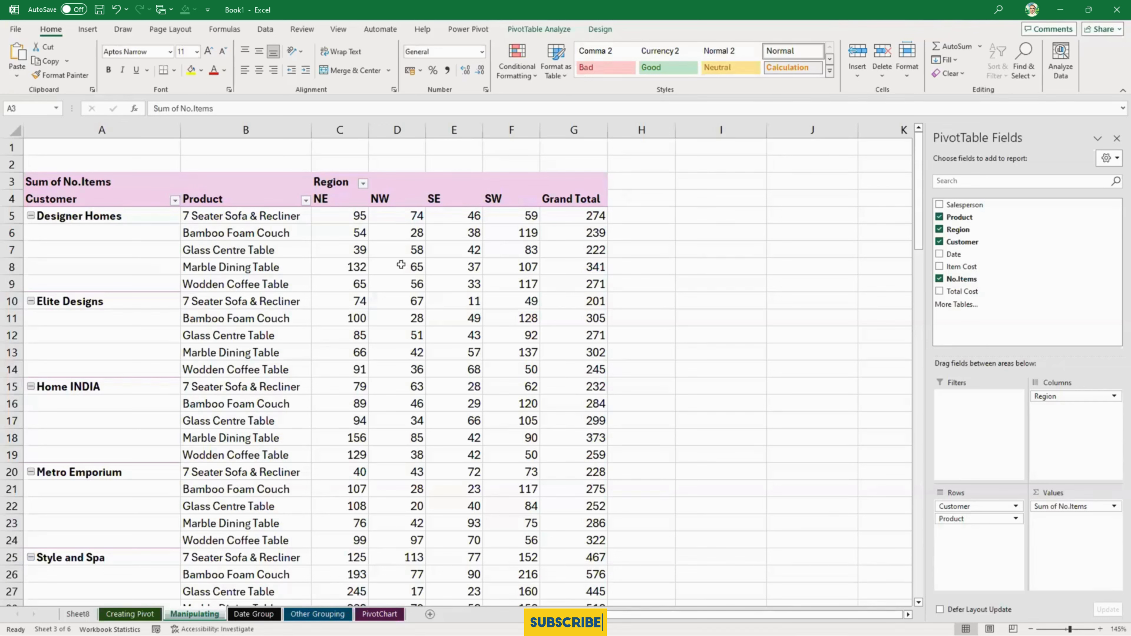
- Select a cell inside the PivotTable and show all subtotals at the bottom of each customer group
left_click(248, 267)
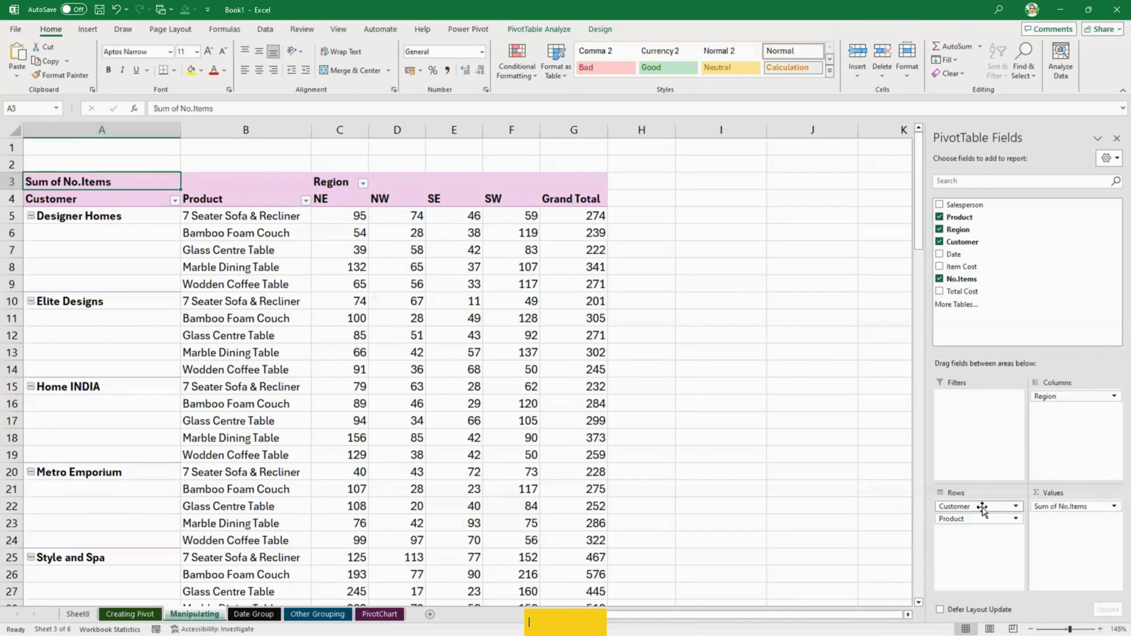
left_click(672, 384)
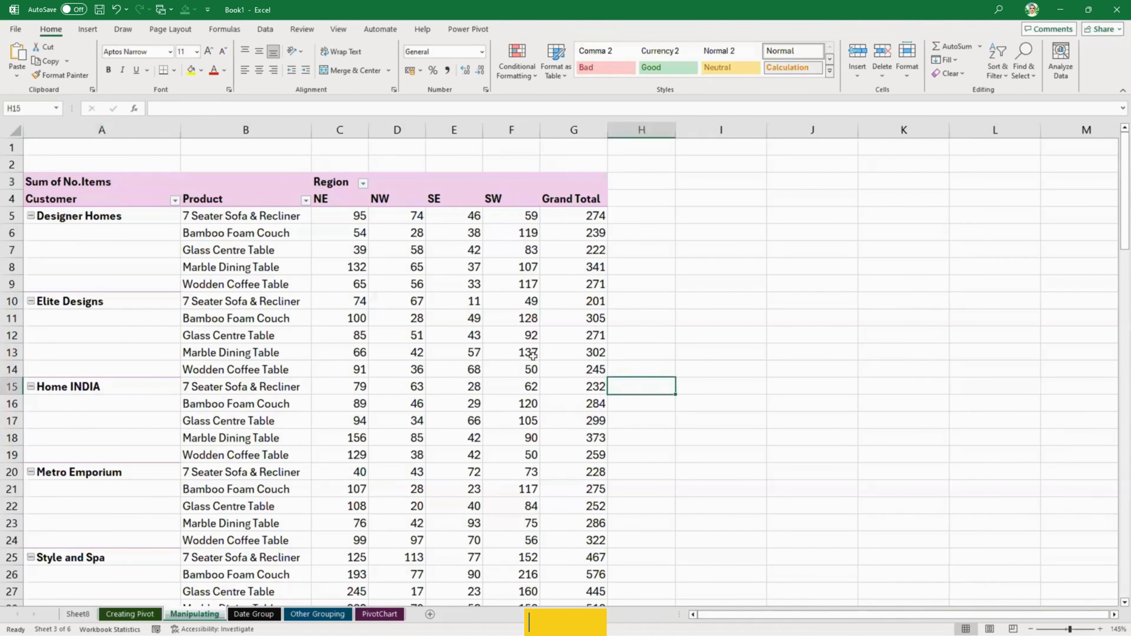
left_click(226, 292)
left_click(454, 298)
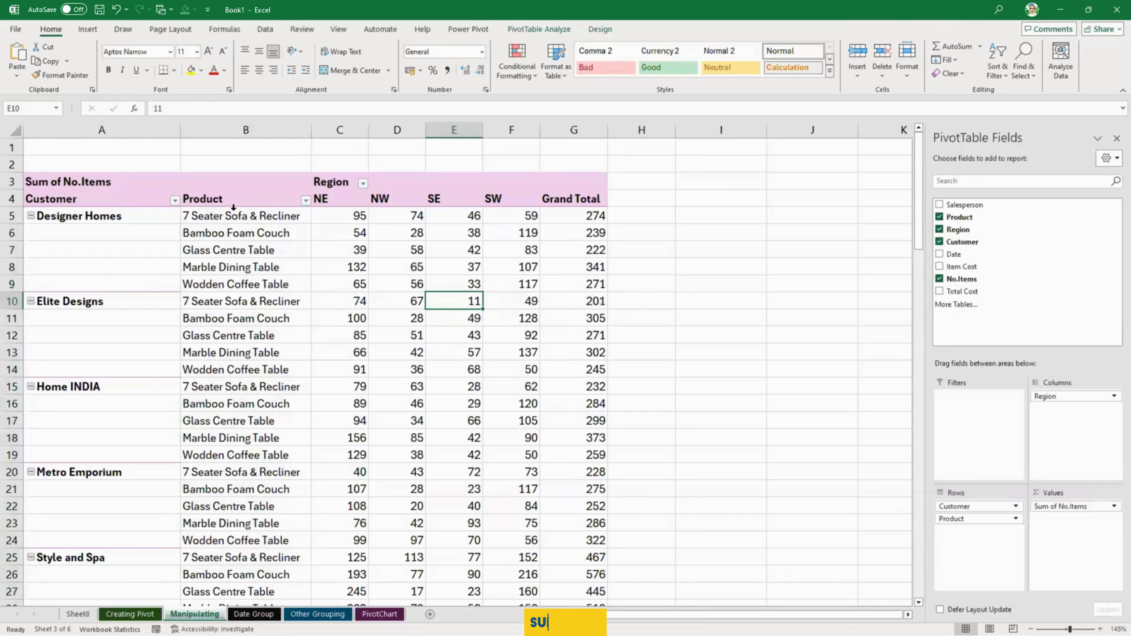
mouse_move(587, 285)
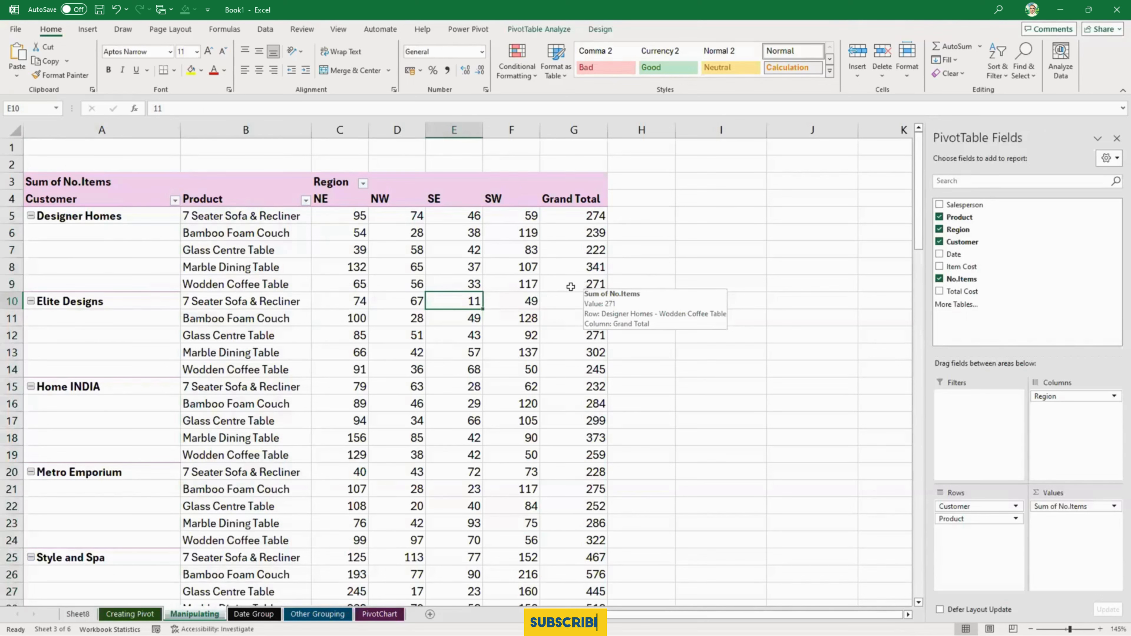
left_click(599, 29)
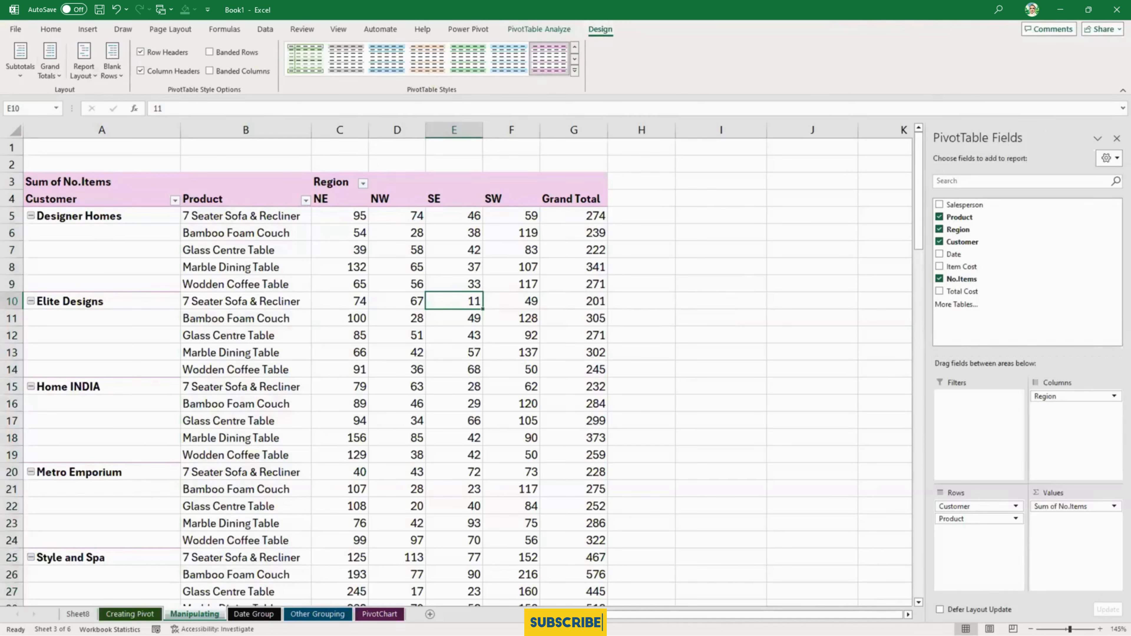
left_click(15, 69)
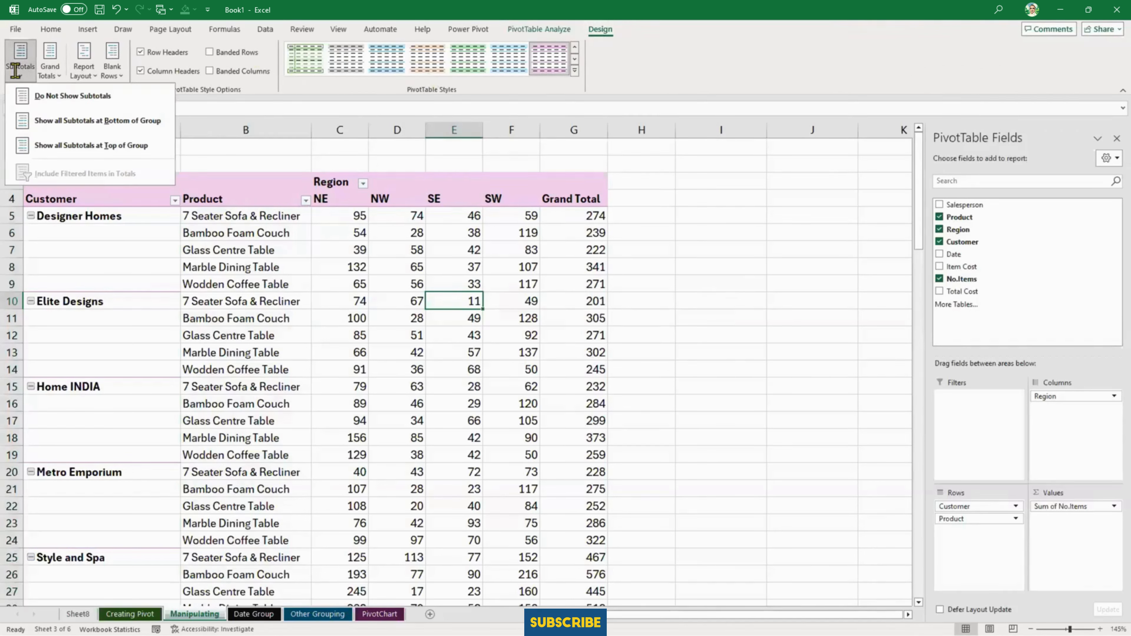
left_click(59, 127)
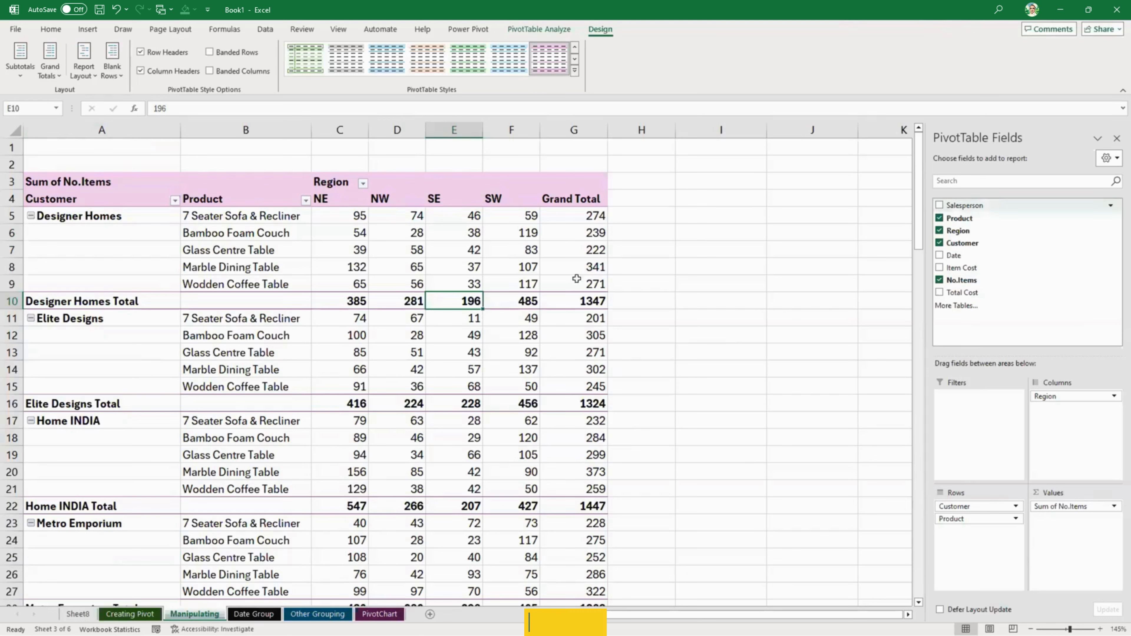
left_click(358, 263)
left_click(351, 246)
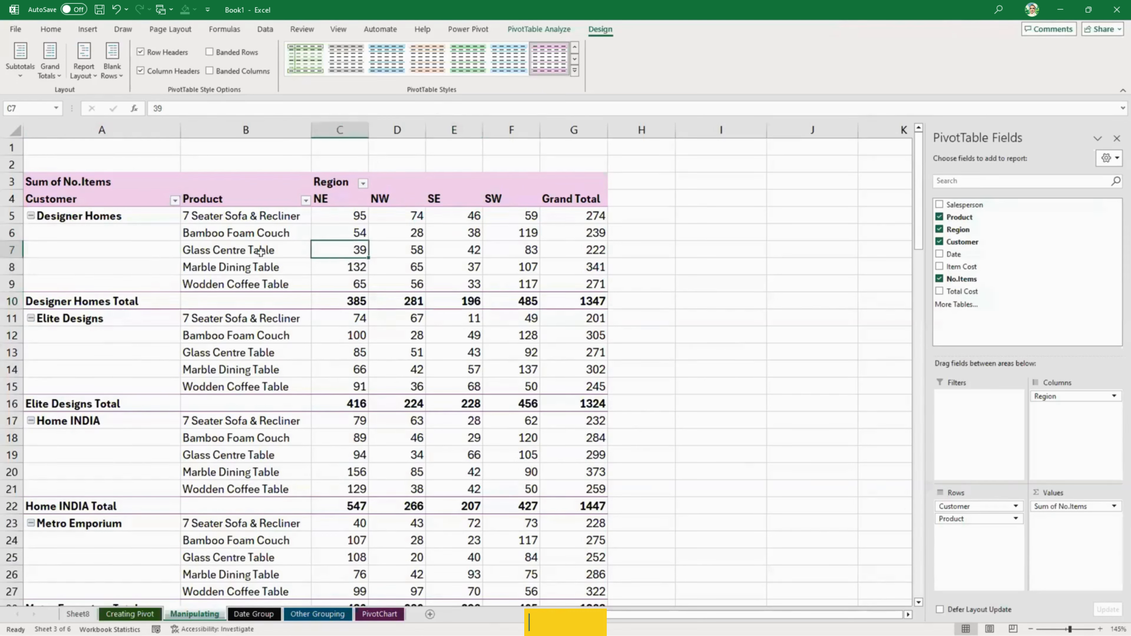
- Try to show all subtotals at the top of each customer group
mouse_move(395, 258)
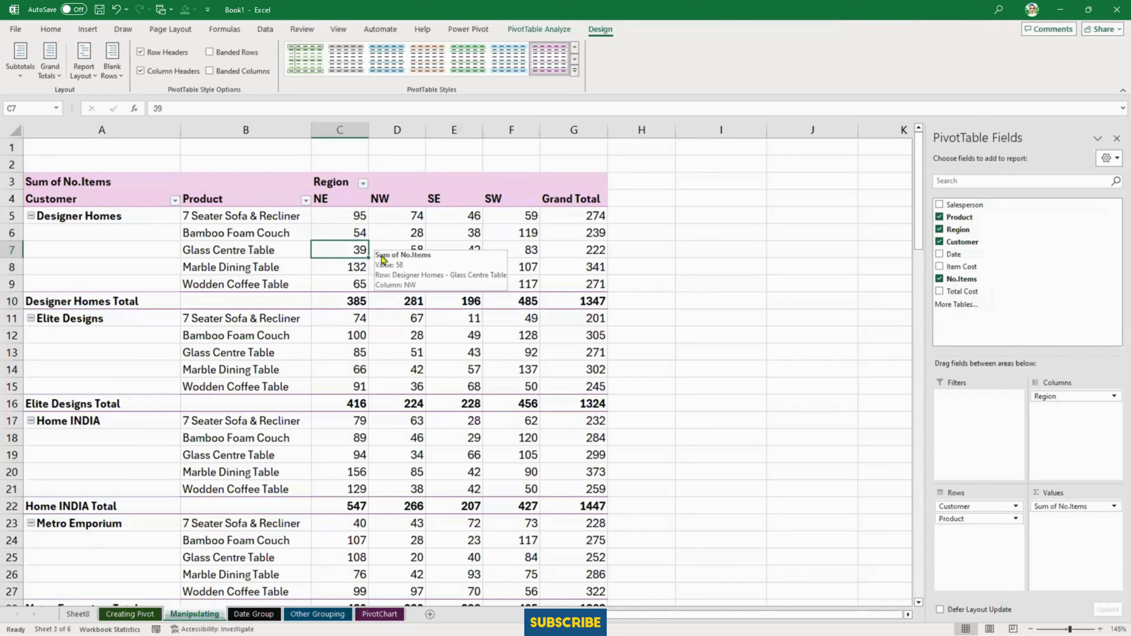
scroll(386, 256, "down", 1)
scroll(386, 256, "up", 1)
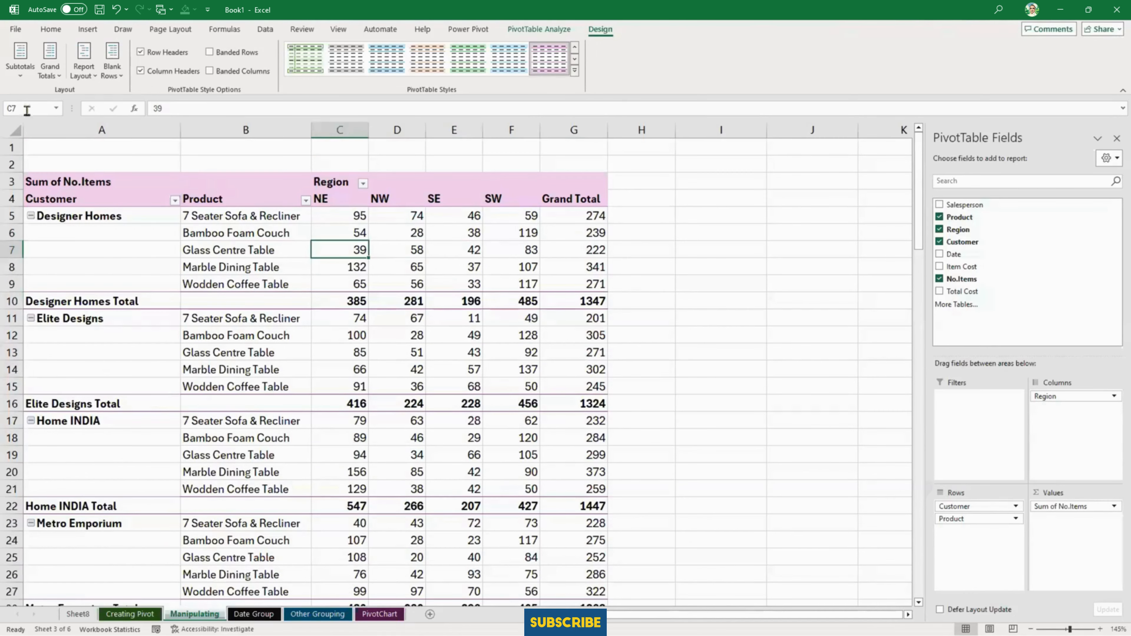
left_click(18, 67)
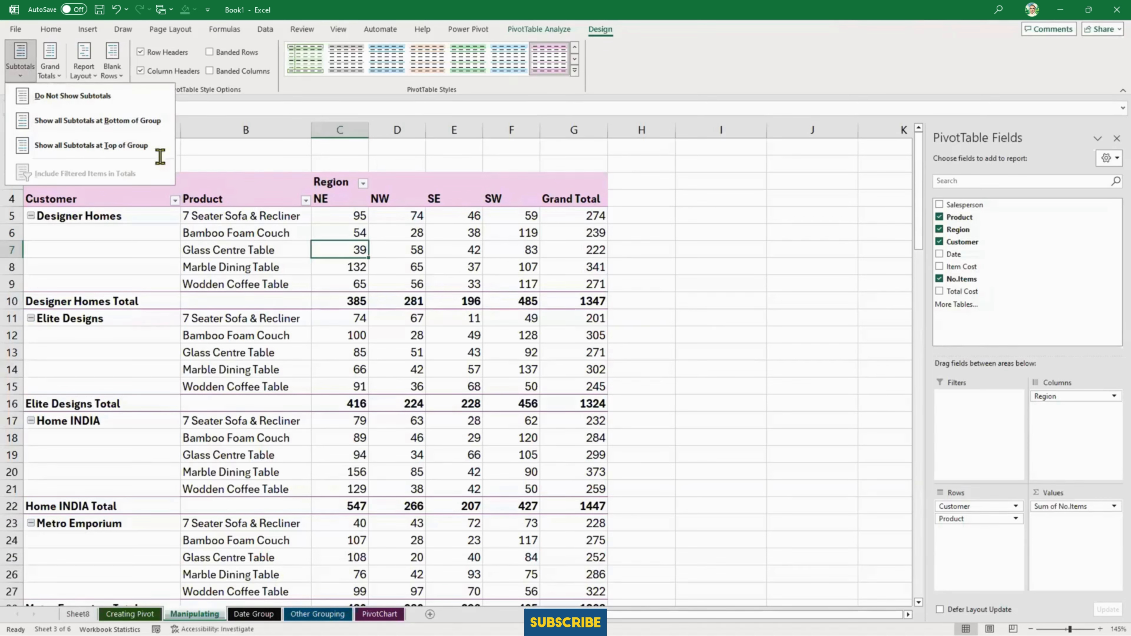
left_click(139, 144)
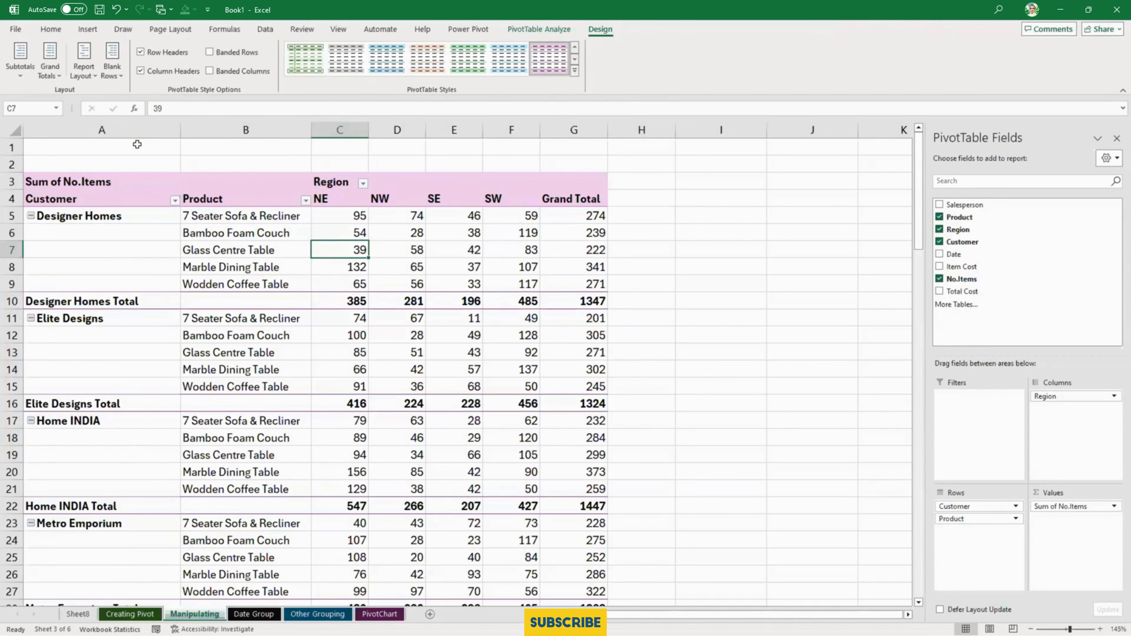
left_click(22, 74)
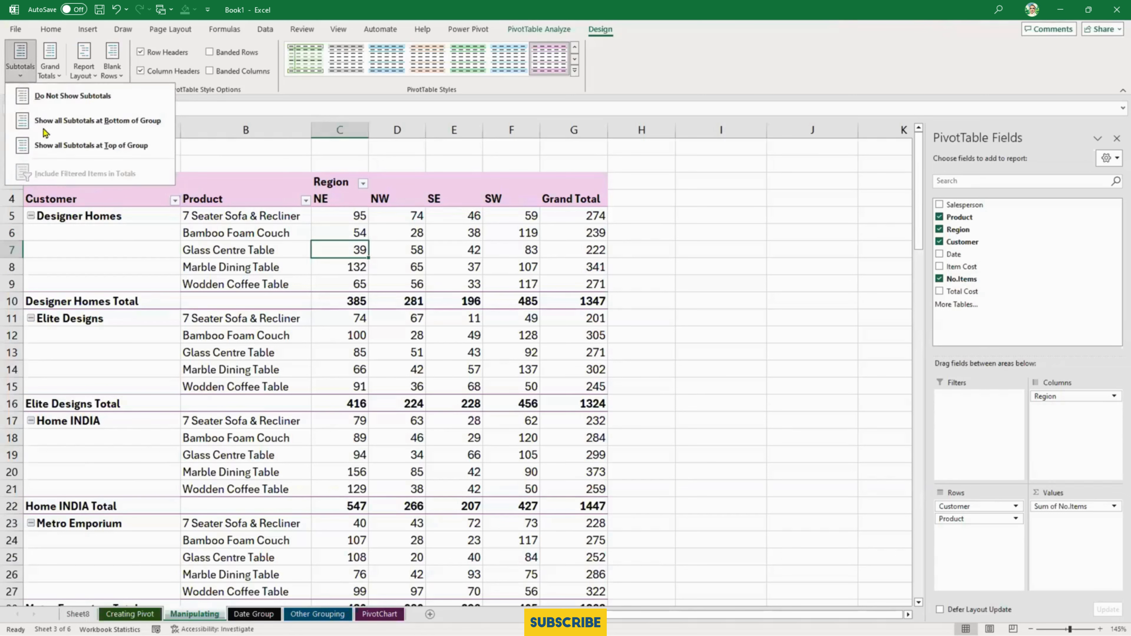
left_click(52, 144)
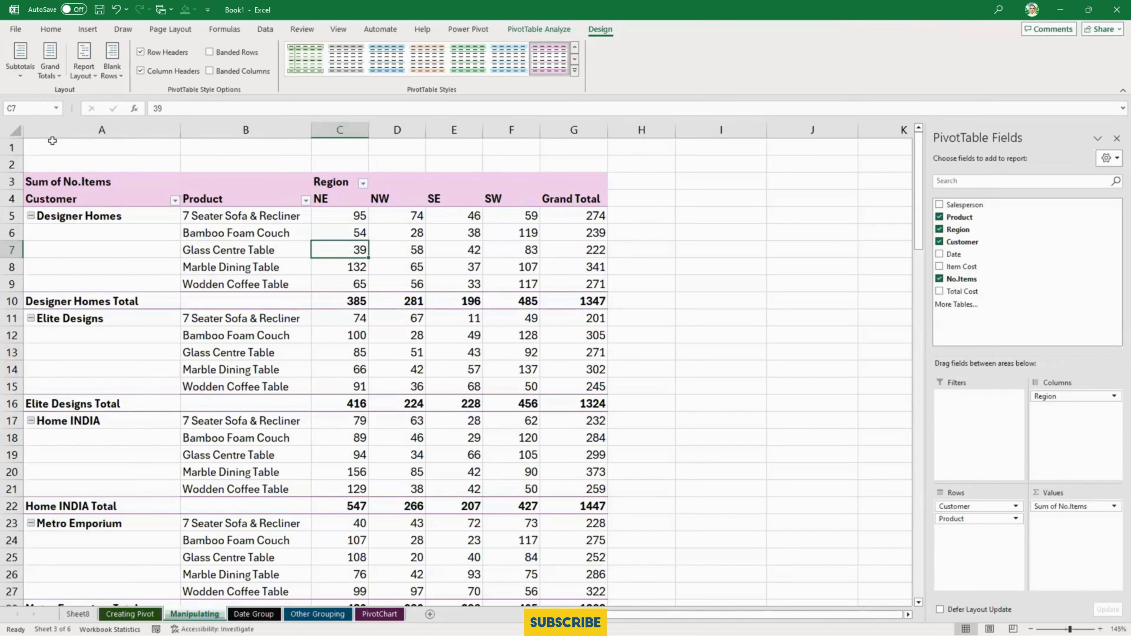
left_click(22, 78)
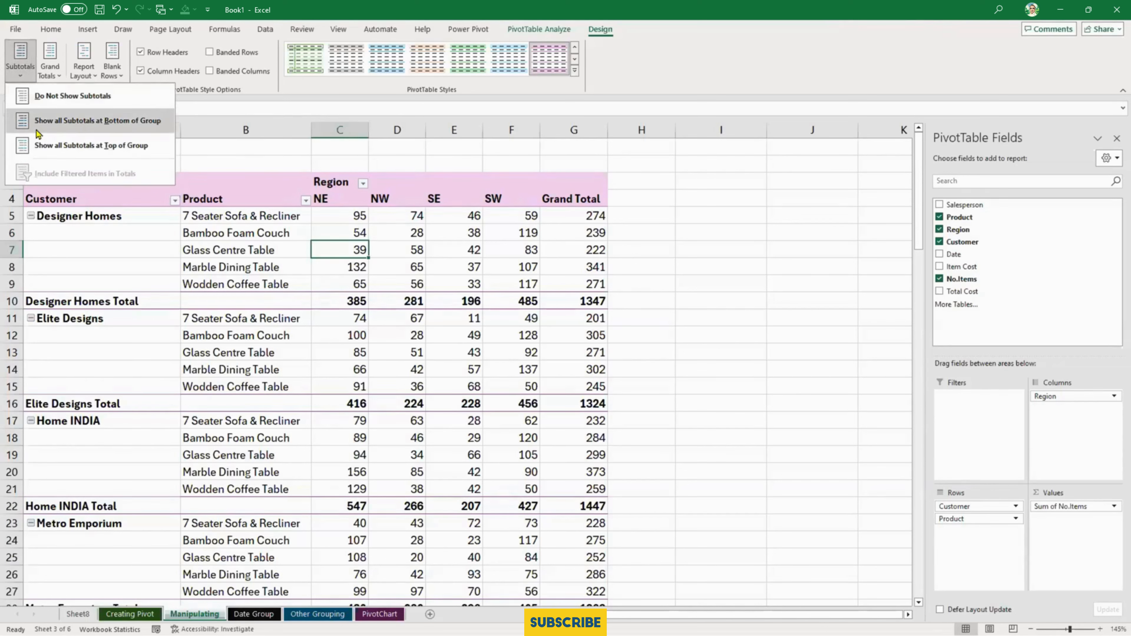
left_click(41, 148)
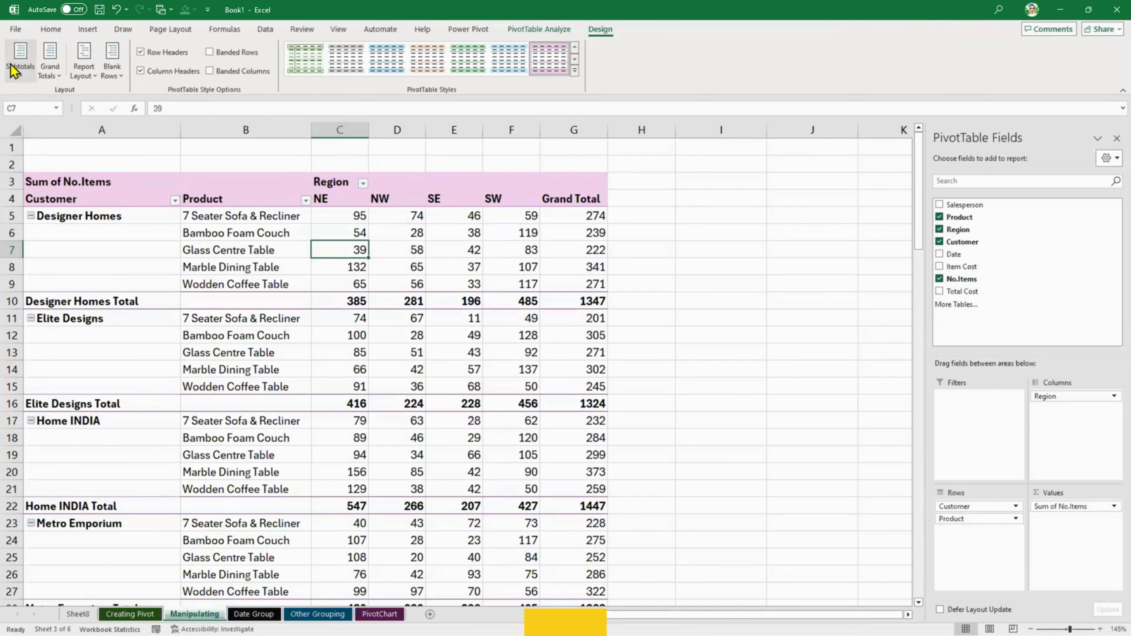
- Hide the PivotTable's subtotals and restore them with the top-of-group option, twice in a row
left_click(20, 64)
left_click(48, 95)
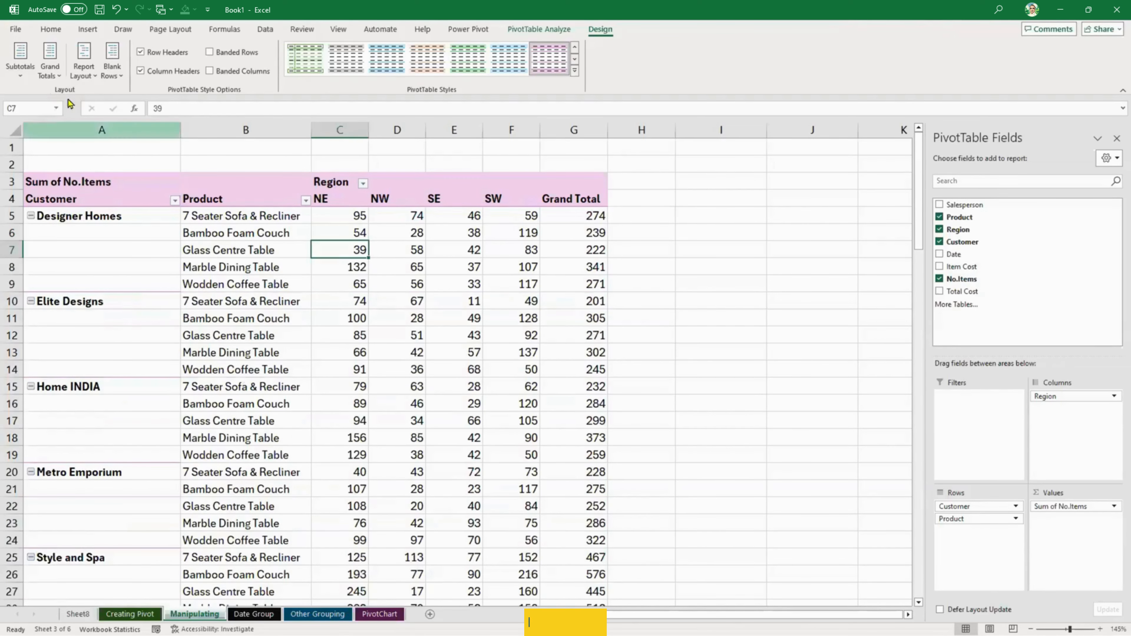
left_click(22, 76)
left_click(58, 144)
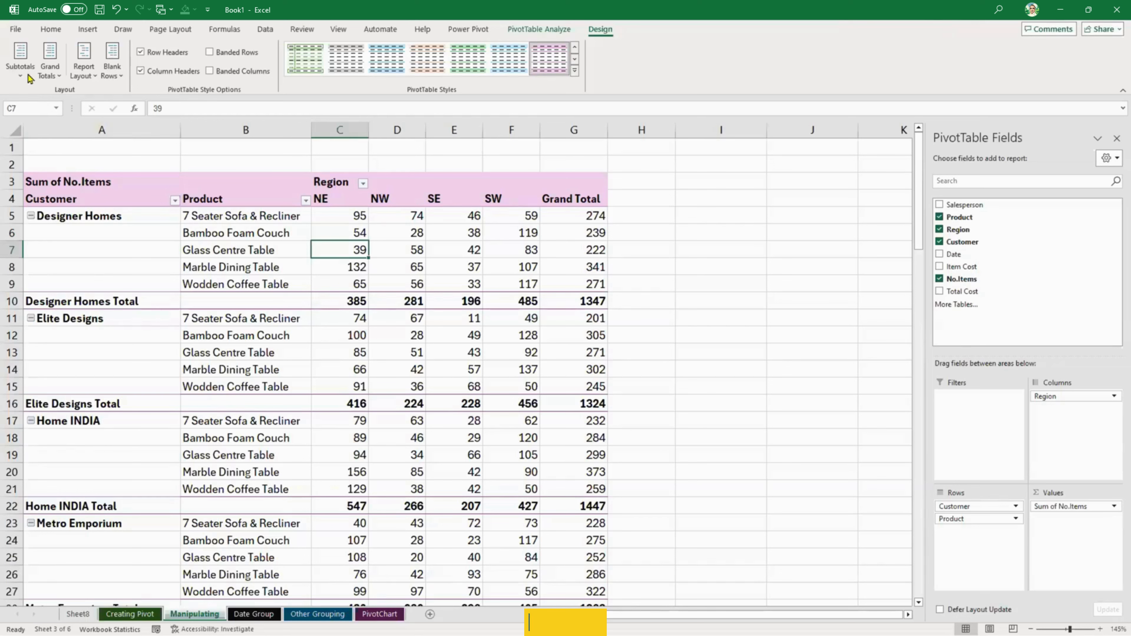
left_click(20, 65)
left_click(57, 144)
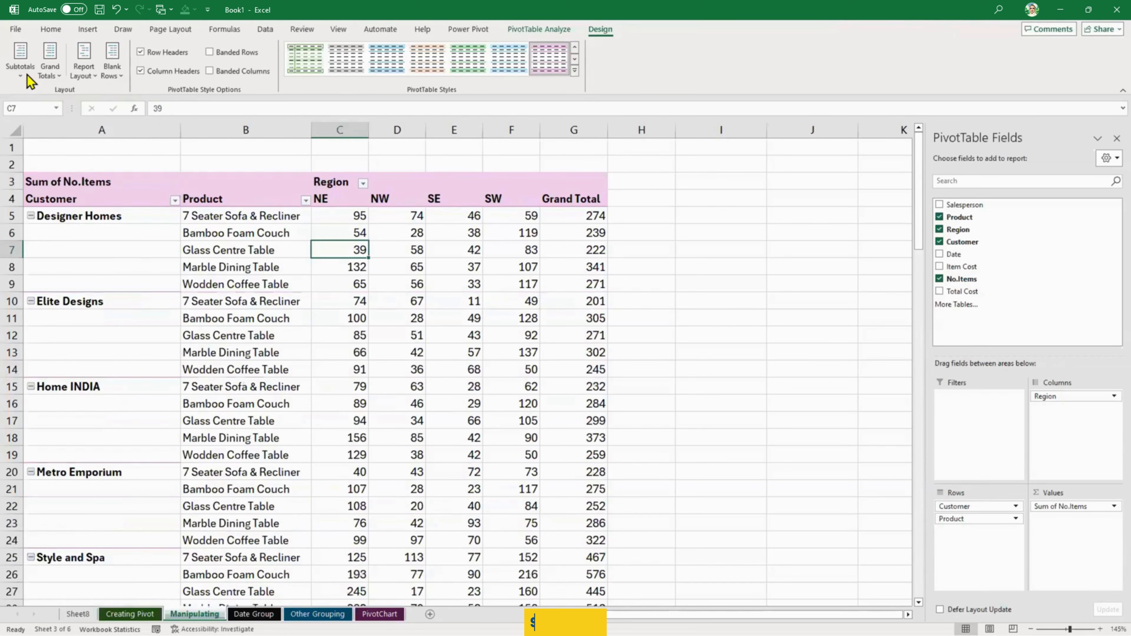
left_click(20, 62)
left_click(105, 150)
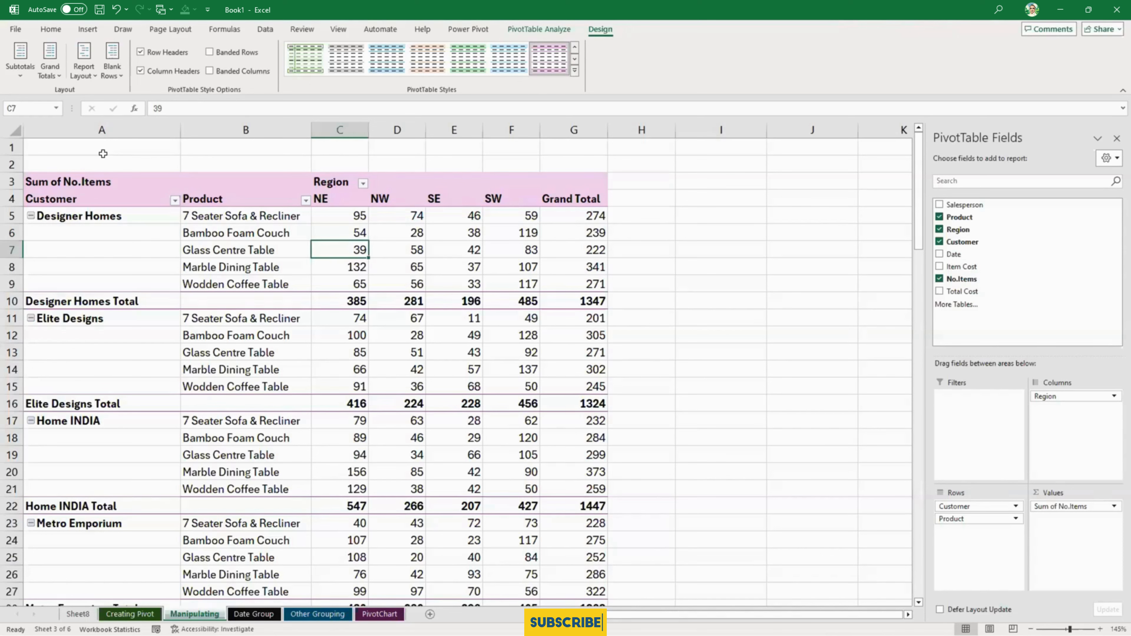
- Switch the report layout to Outline Form and back to Tabular Form, and select the Designer Homes Total row from B10 to G10
left_click(82, 81)
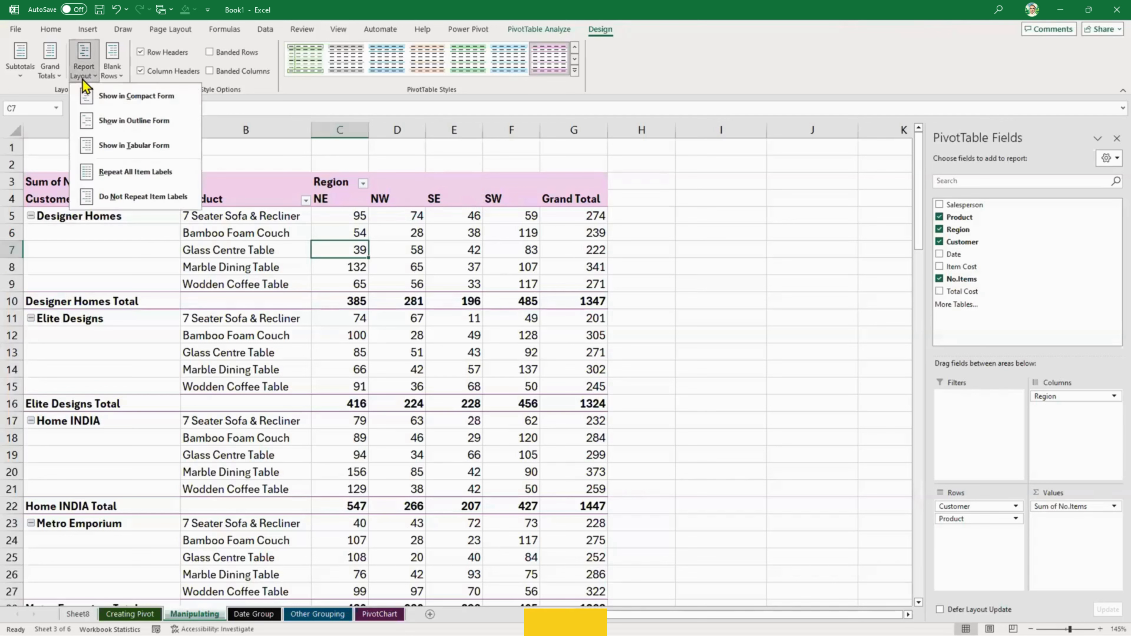
left_click(108, 129)
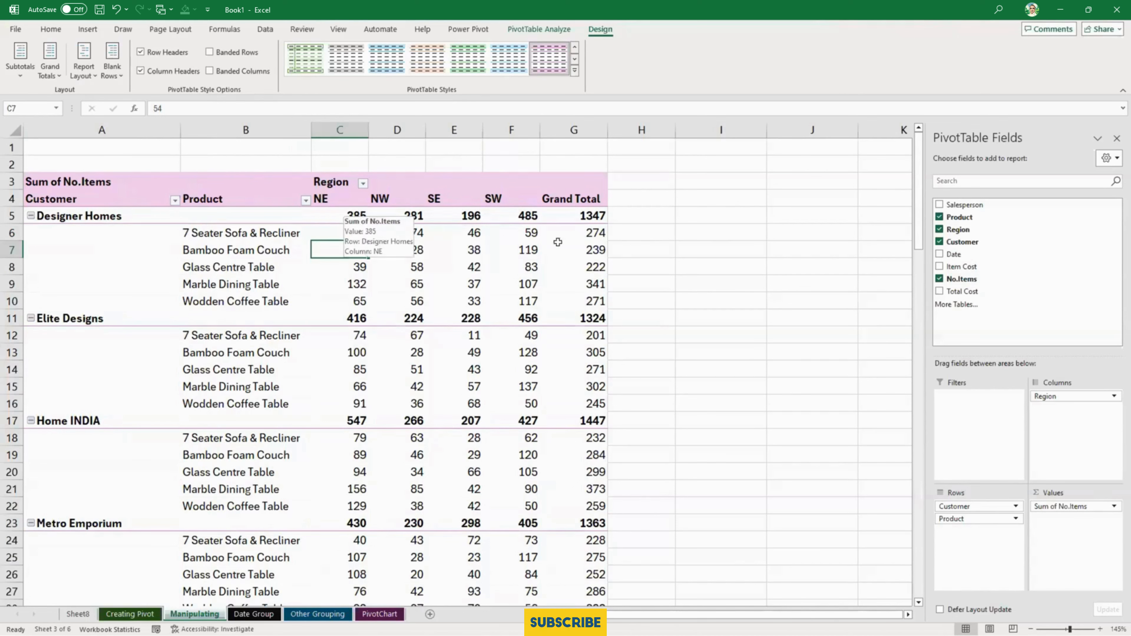
left_click(83, 72)
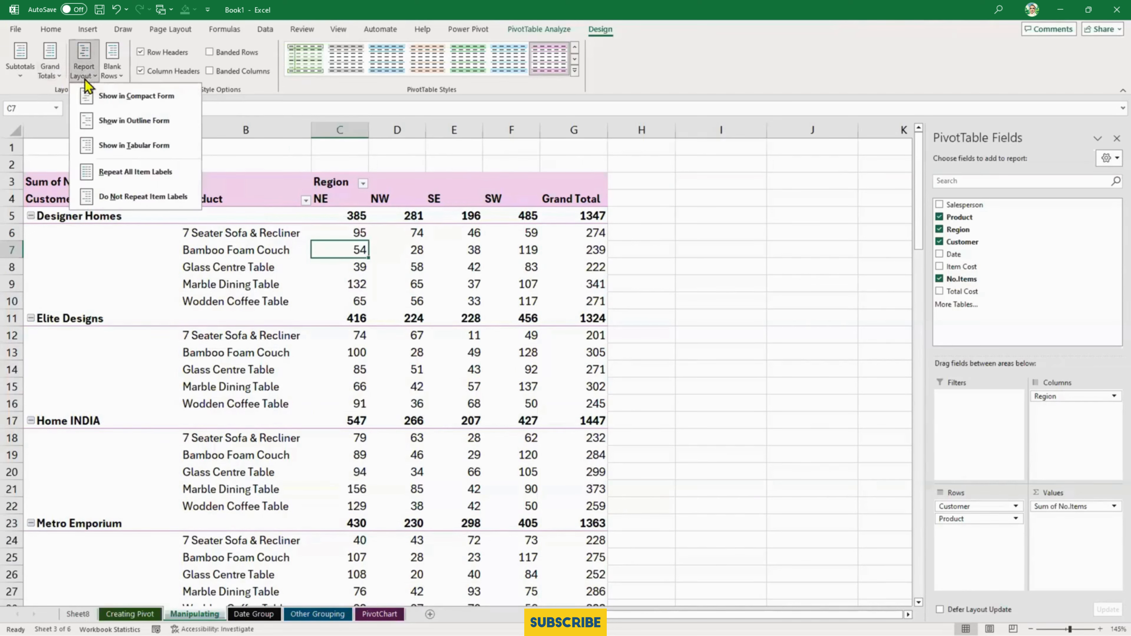
left_click(115, 149)
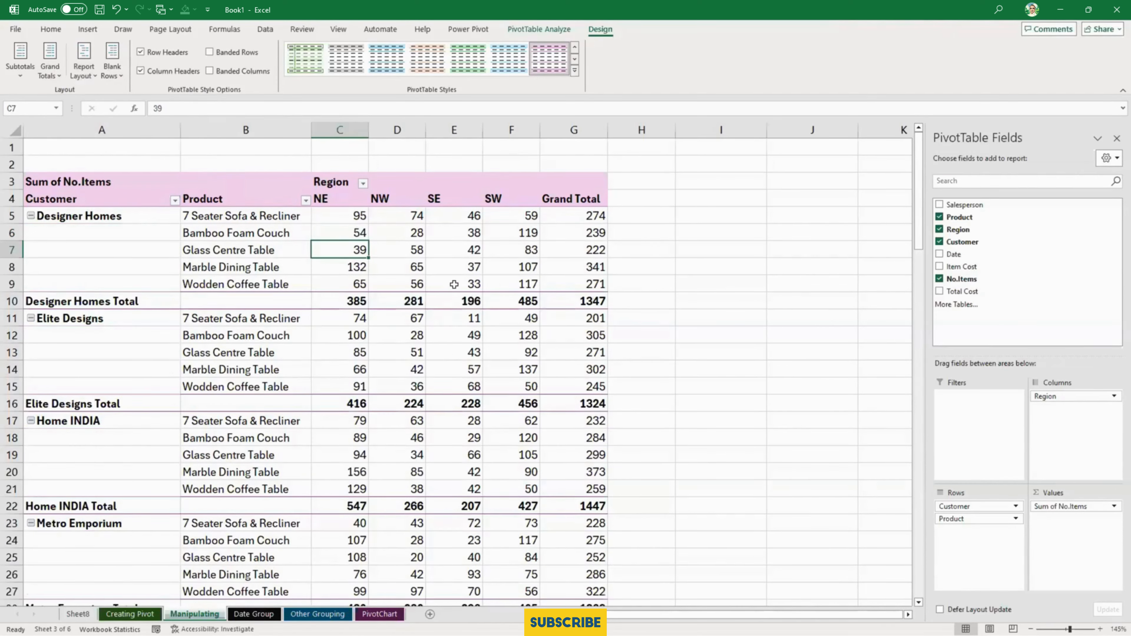
left_click_drag(196, 300, 575, 295)
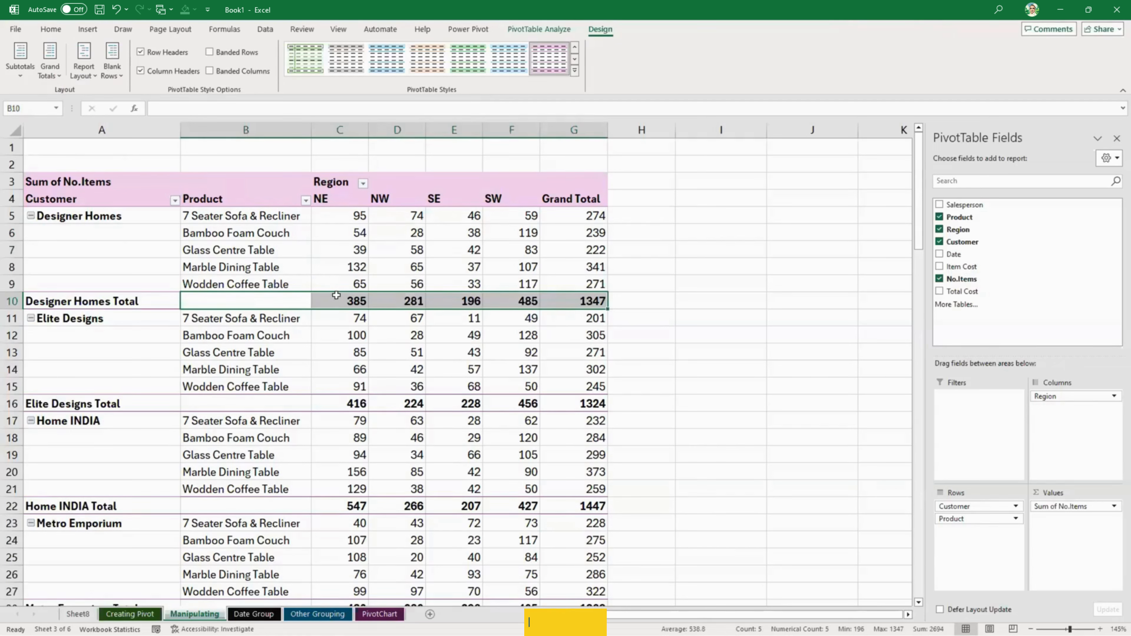
- Show the PivotTable in Outline Form again and return it to Tabular Form
left_click(86, 76)
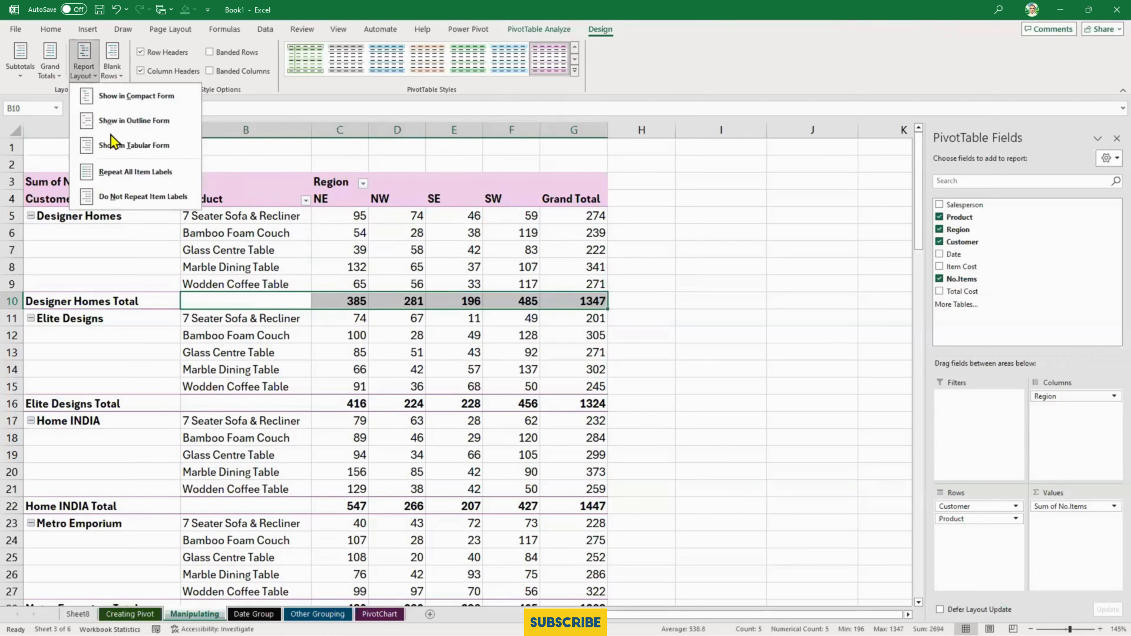
left_click(112, 117)
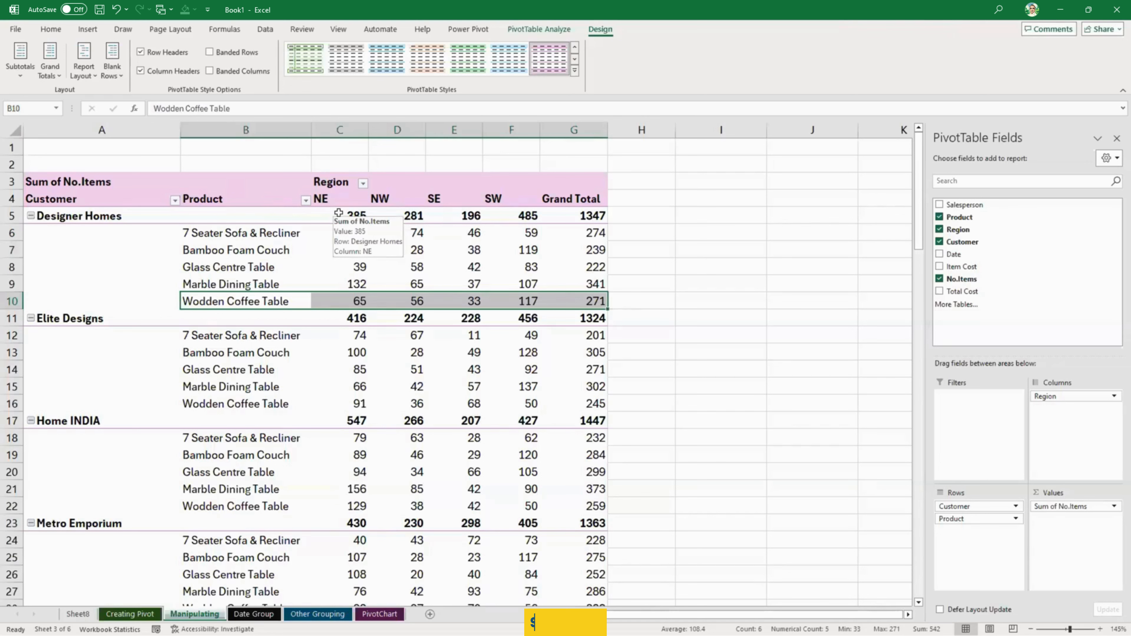
left_click(91, 75)
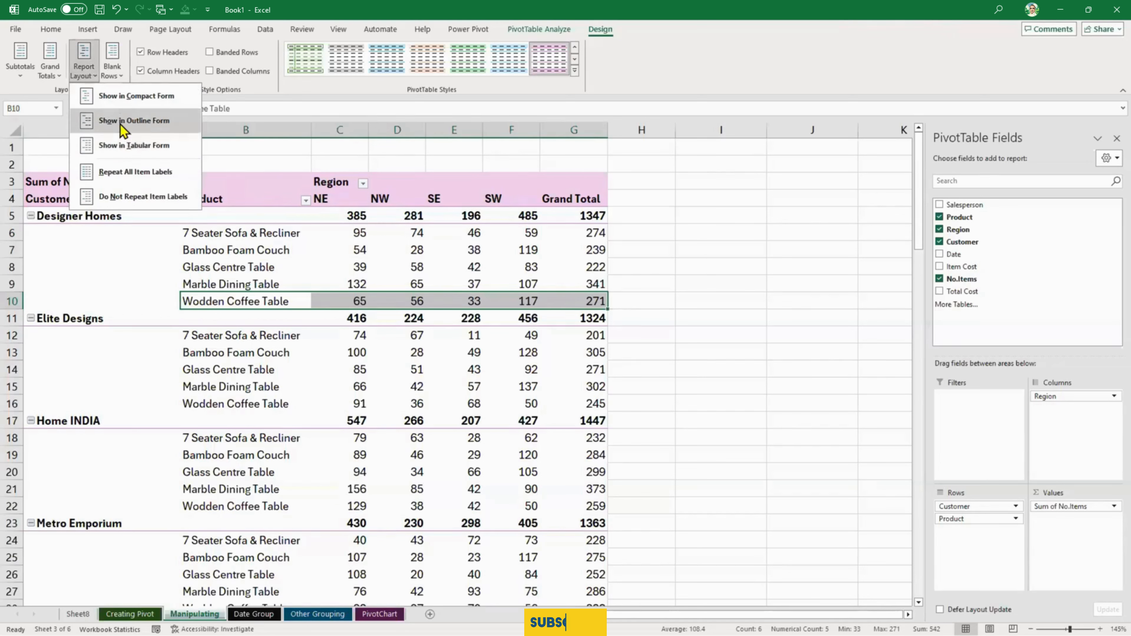
left_click(96, 145)
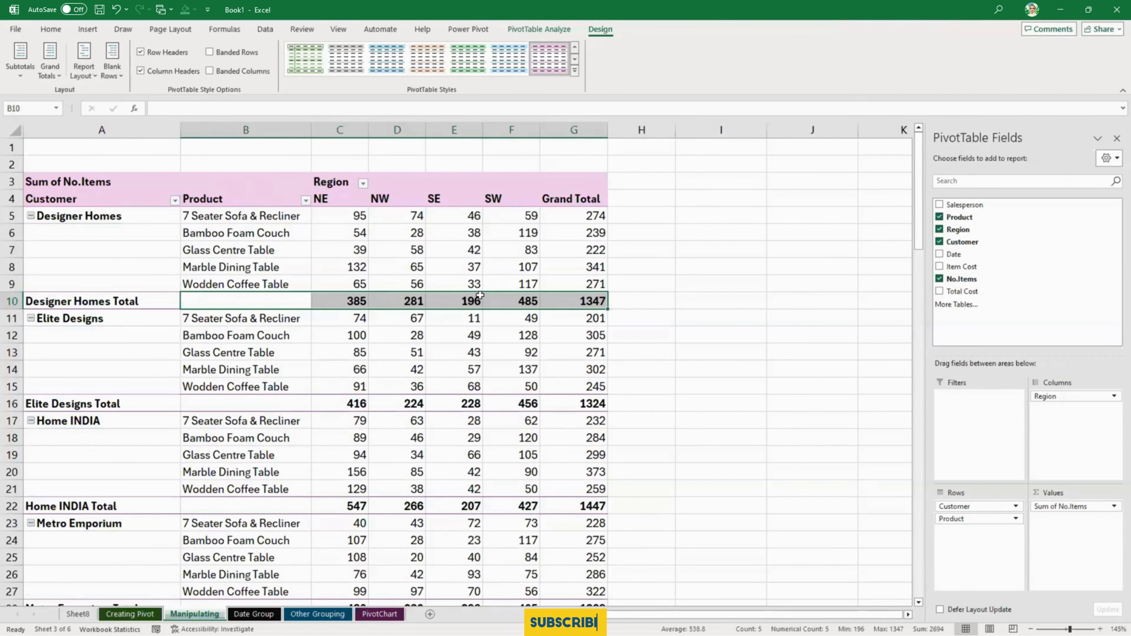
left_click(92, 78)
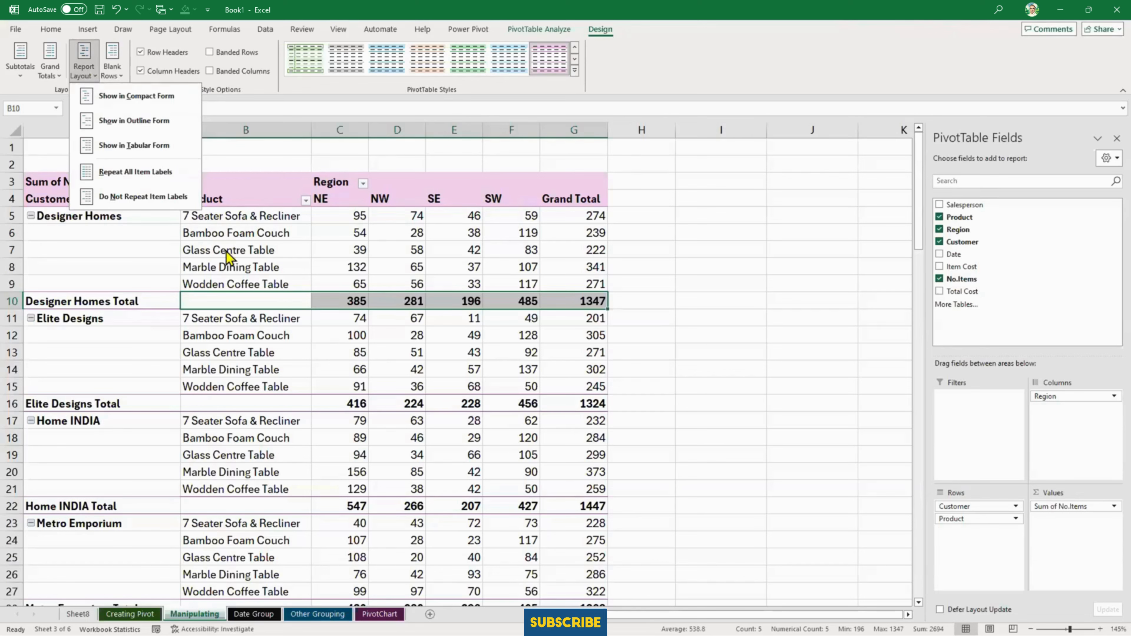
left_click(285, 251)
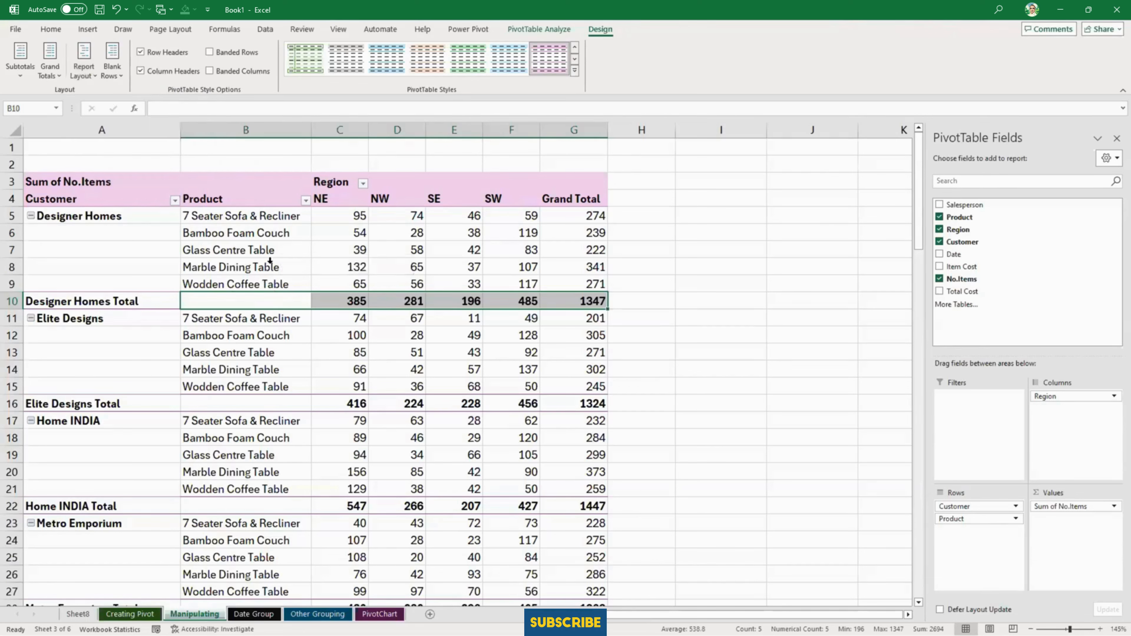
- Turn off the PivotTable's subtotals and bring them back with the option that shows all subtotals at the top of group
left_click(18, 70)
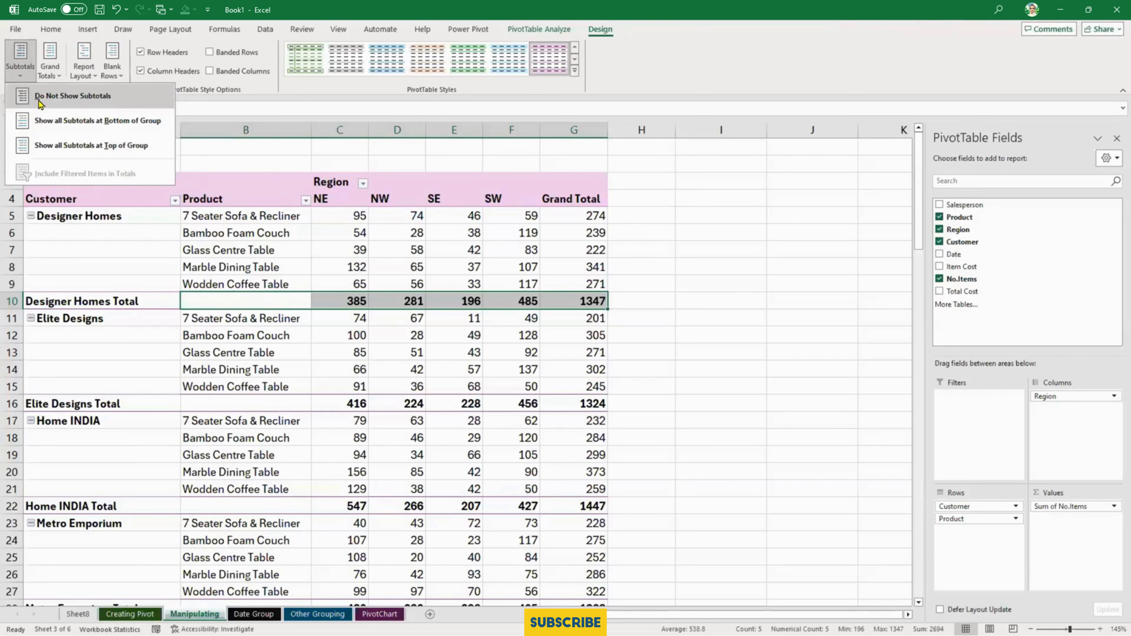
left_click(39, 103)
left_click(26, 77)
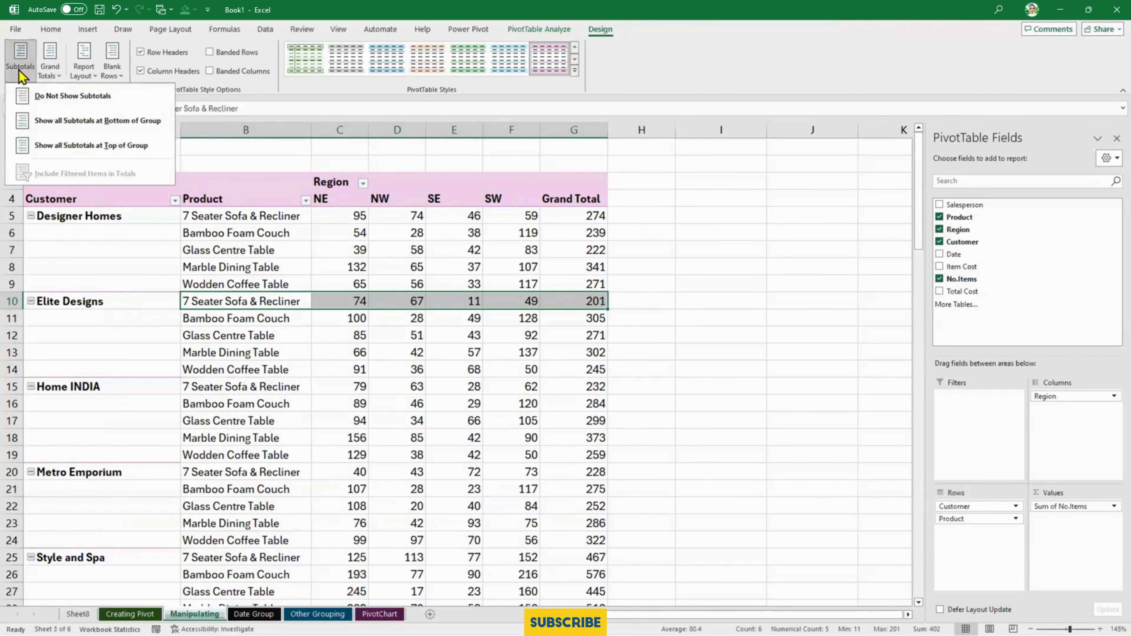
left_click(53, 140)
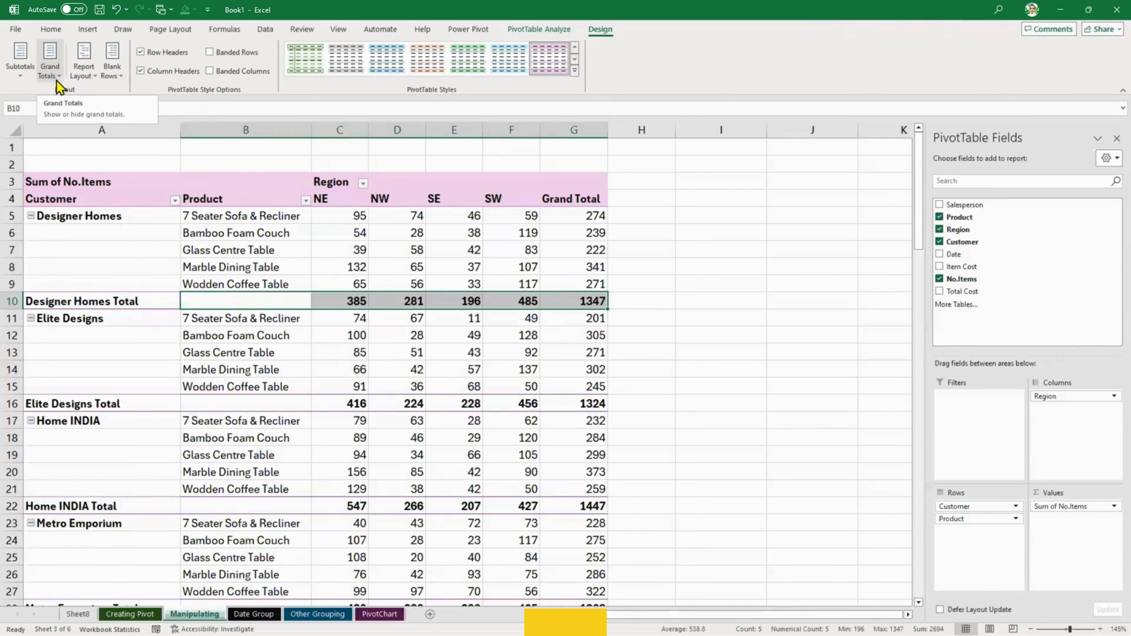
left_click(23, 71)
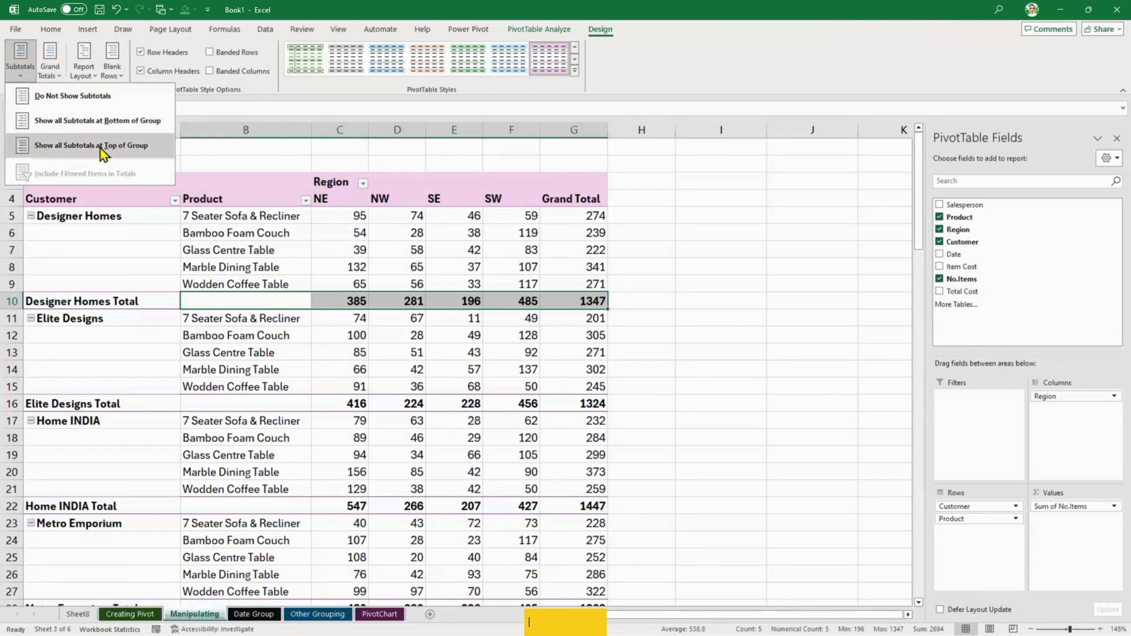
- Select the Designer Homes cells A5:A9, repeat all item labels in the PivotTable, and review the filled Customer column
left_click(85, 71)
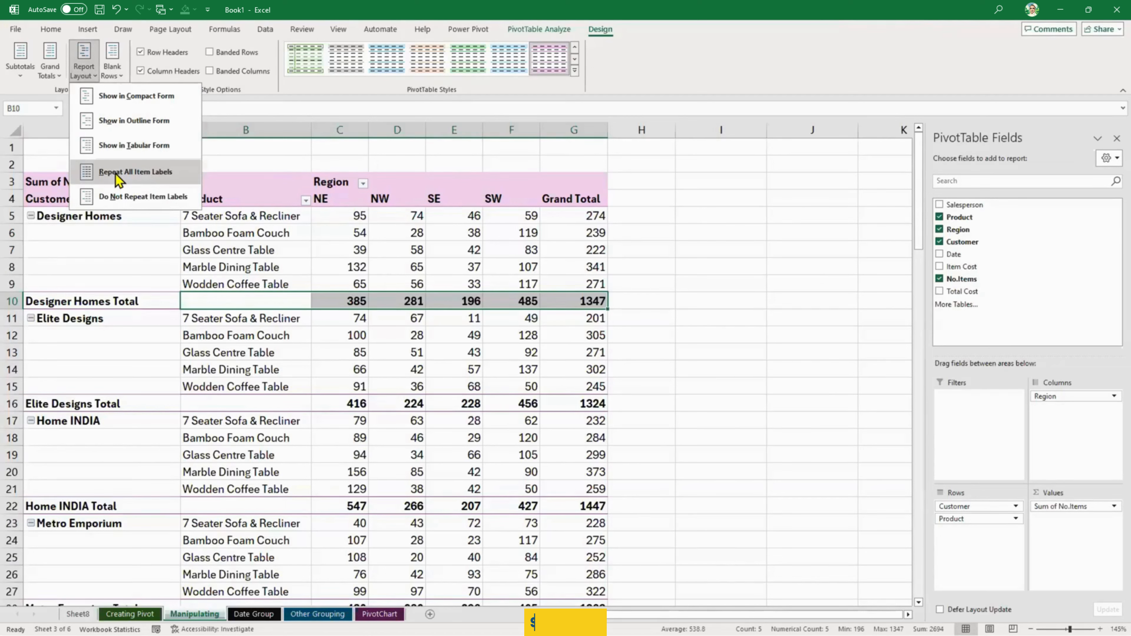
left_click(89, 221)
left_click_drag(88, 216, 91, 281)
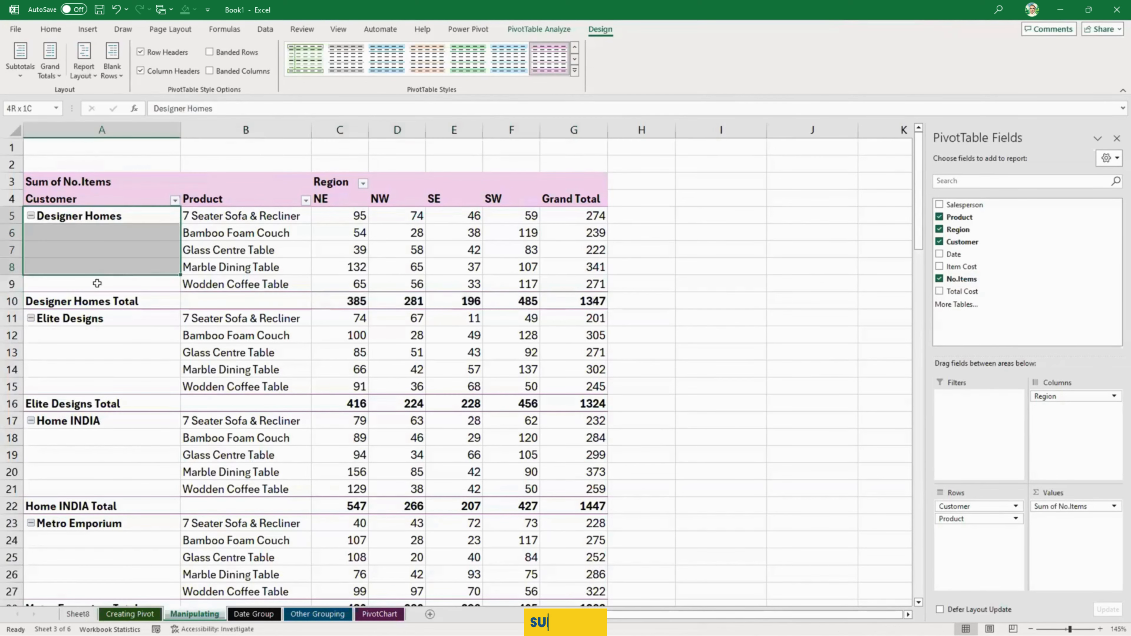
left_click(83, 67)
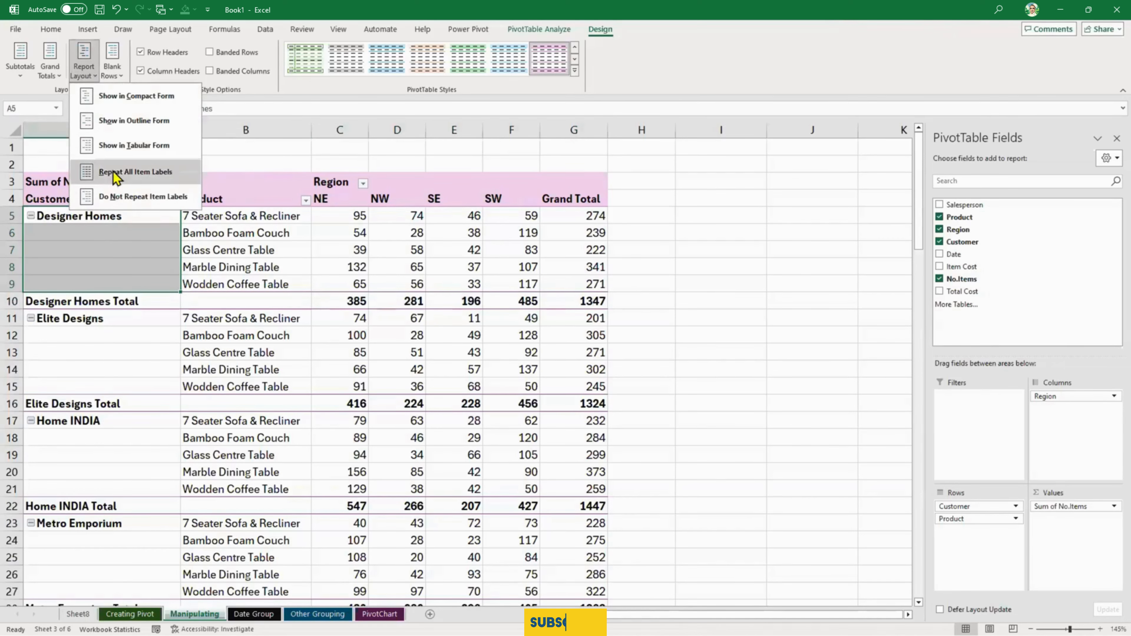
left_click(113, 172)
left_click(117, 282)
scroll(120, 279, "down", 4)
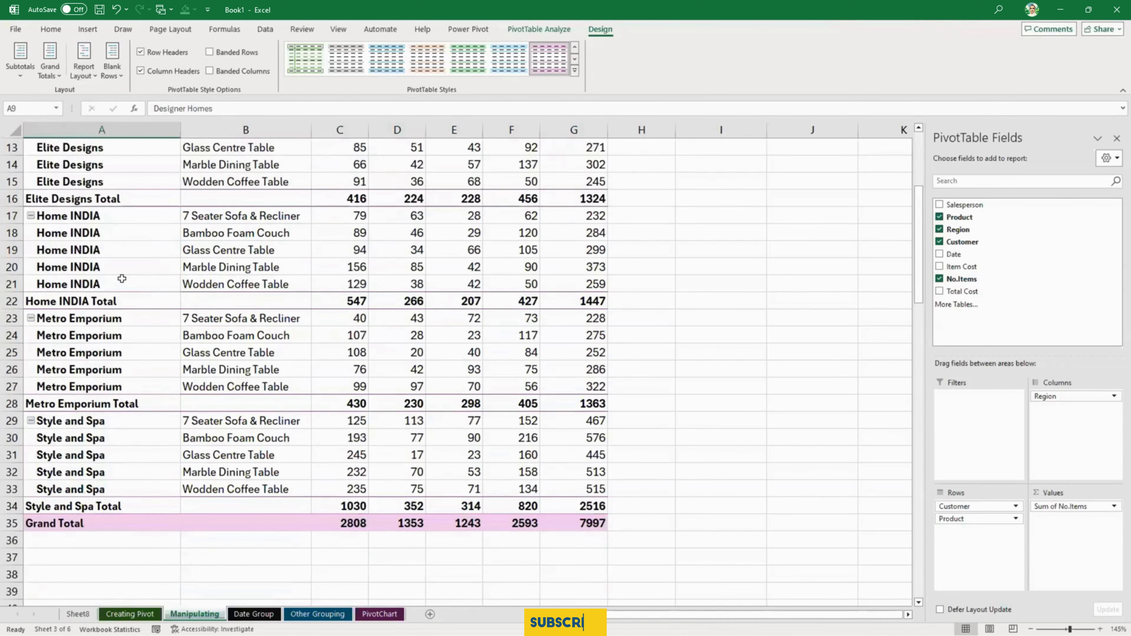
scroll(121, 279, "up", 4)
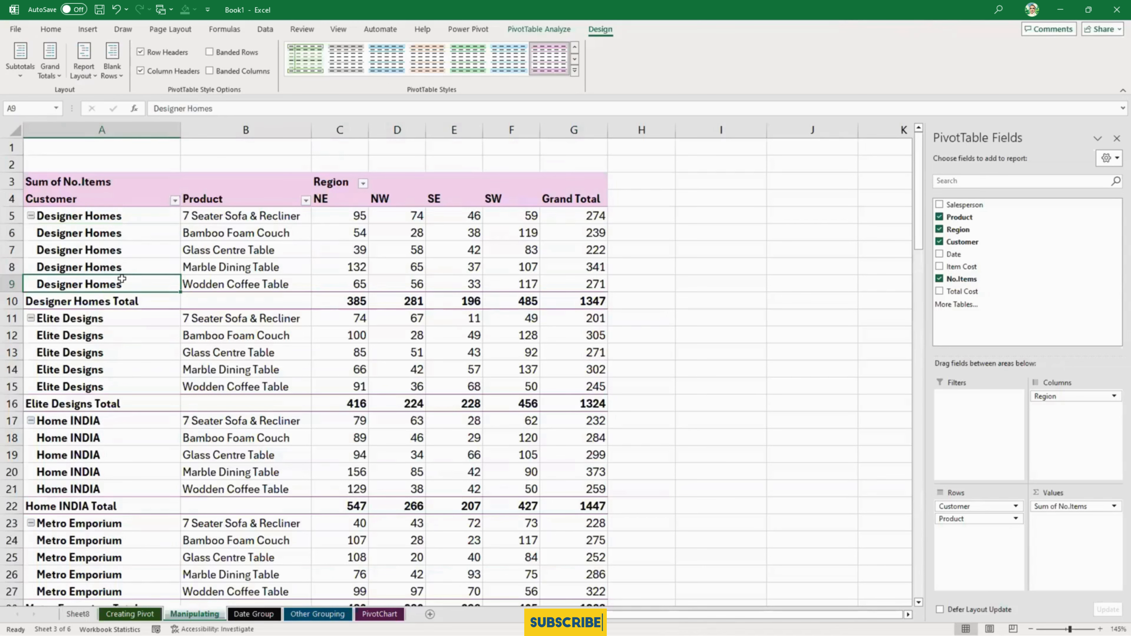
- Hide all subtotals and look through the PivotTable down to its end
left_click(22, 71)
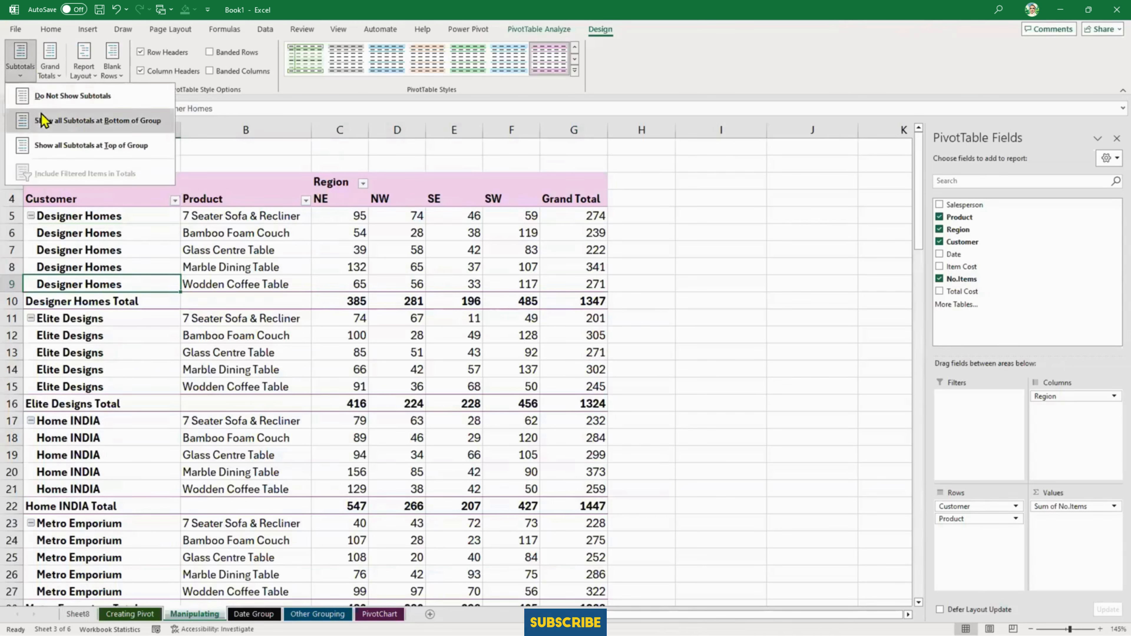
left_click(44, 95)
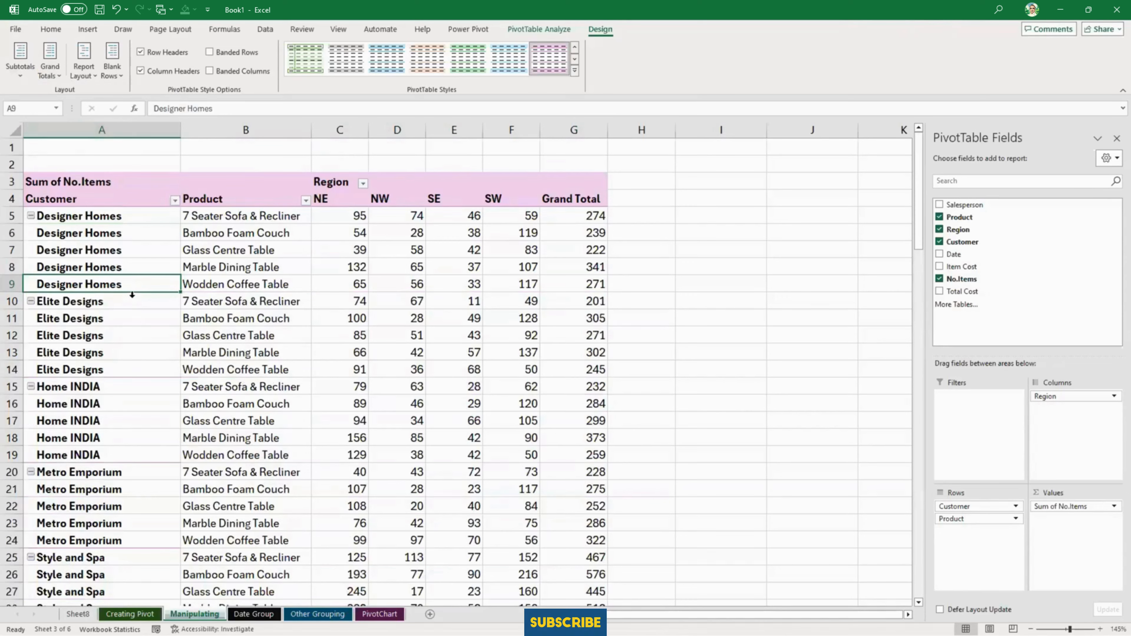
scroll(132, 294, "down", 4)
scroll(131, 295, "up", 4)
- Stop repeating item labels and insert a blank line after each customer item
left_click(87, 73)
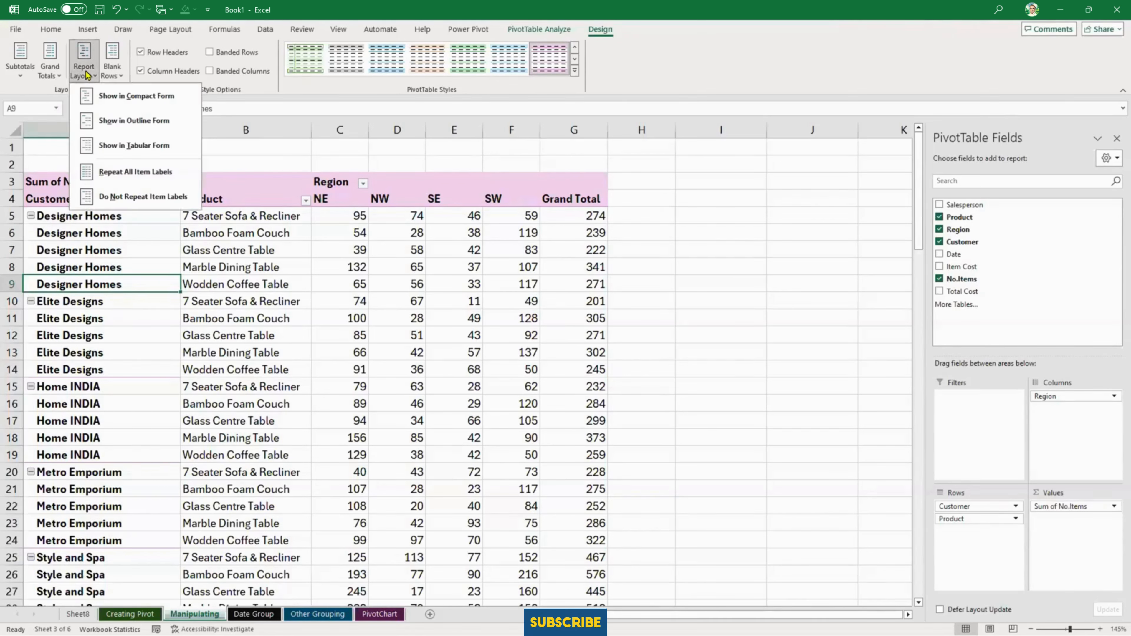
left_click(125, 200)
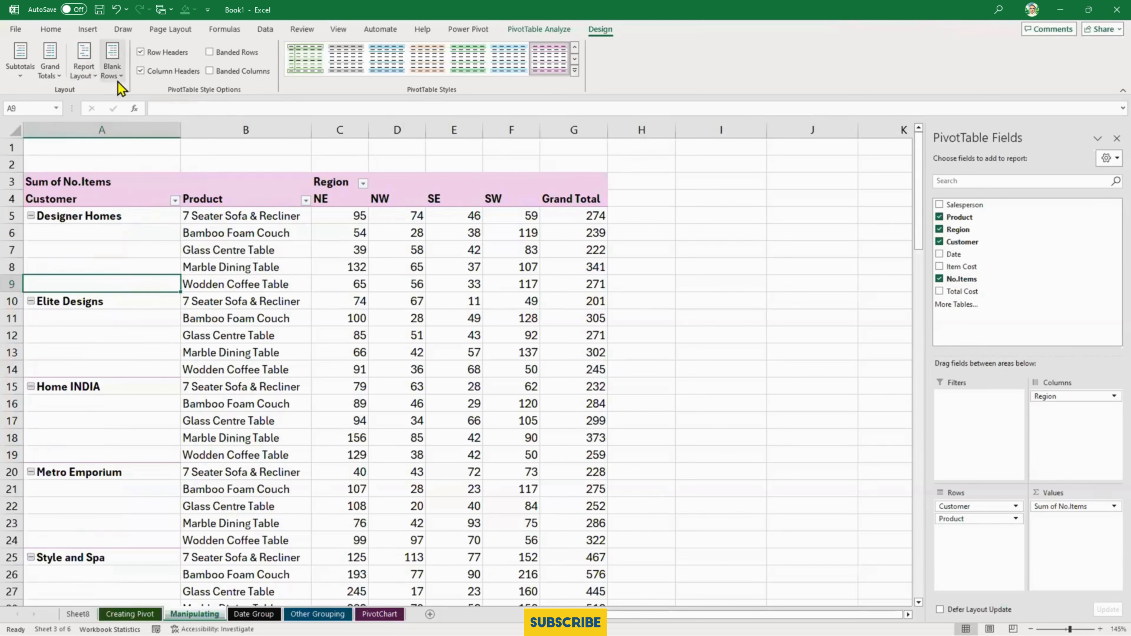
left_click(112, 73)
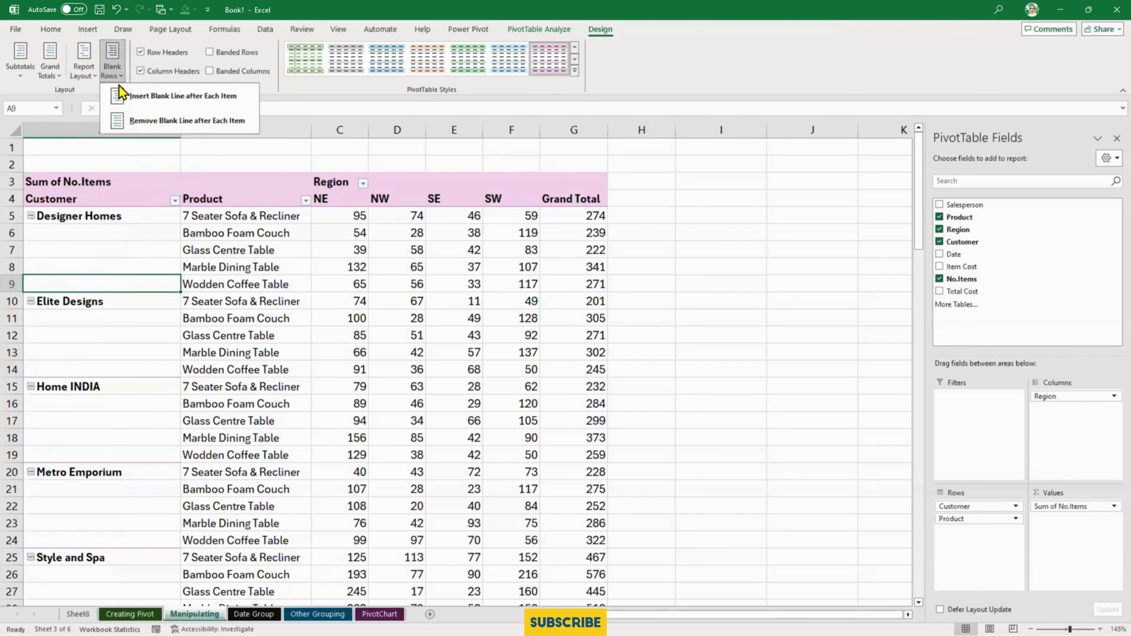
left_click(126, 104)
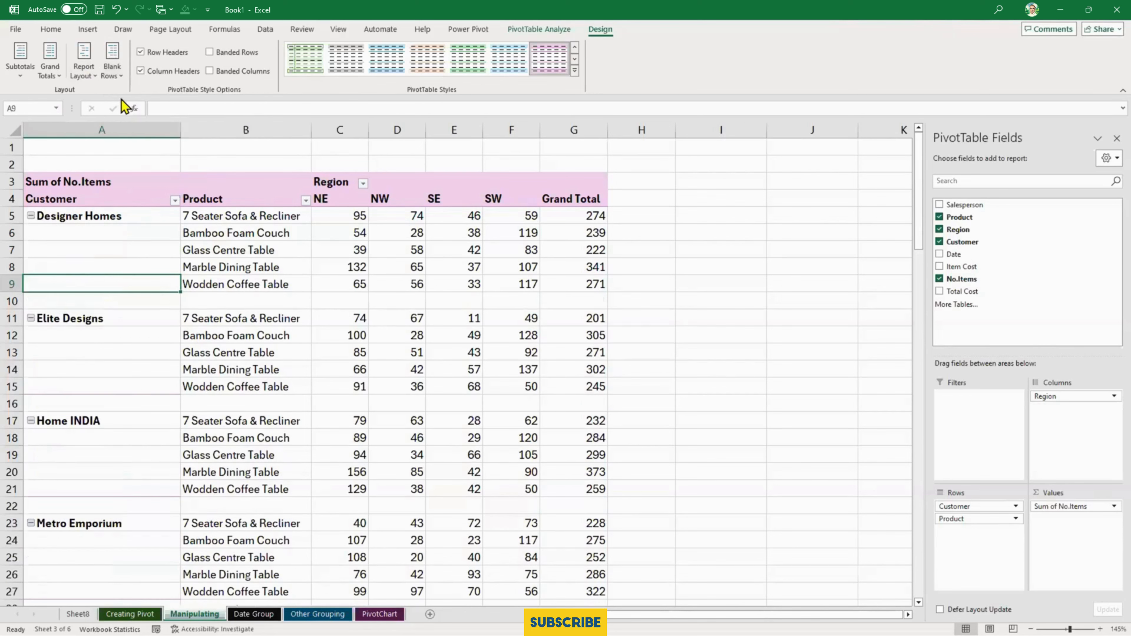
- Show all subtotals at the bottom of each customer group and check the spacing down to the Grand Total row
left_click(20, 67)
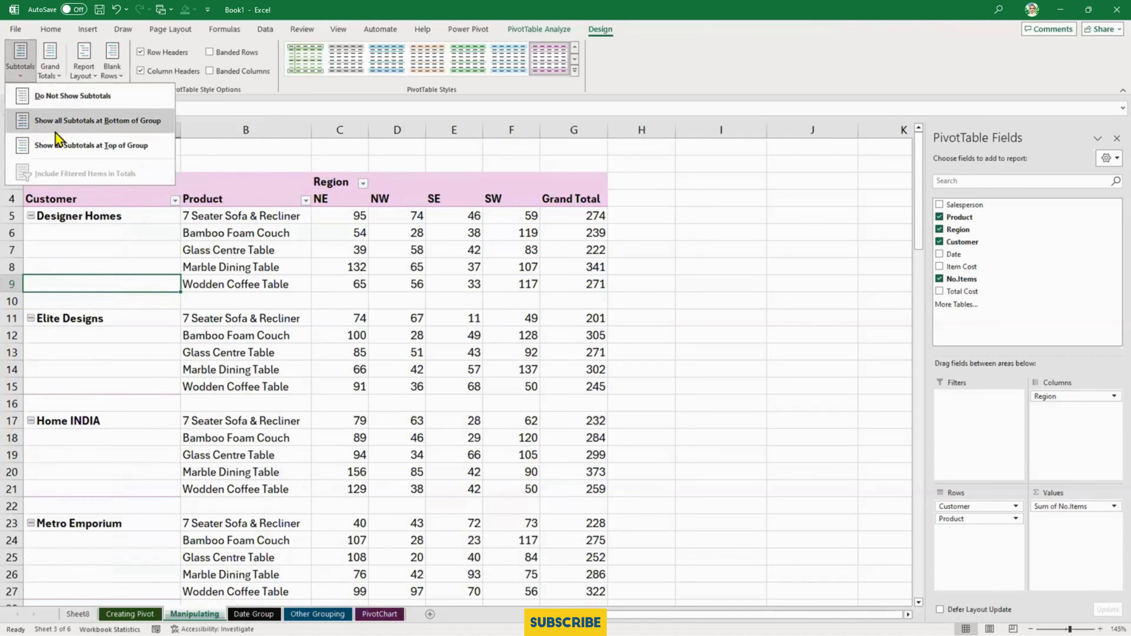
left_click(53, 117)
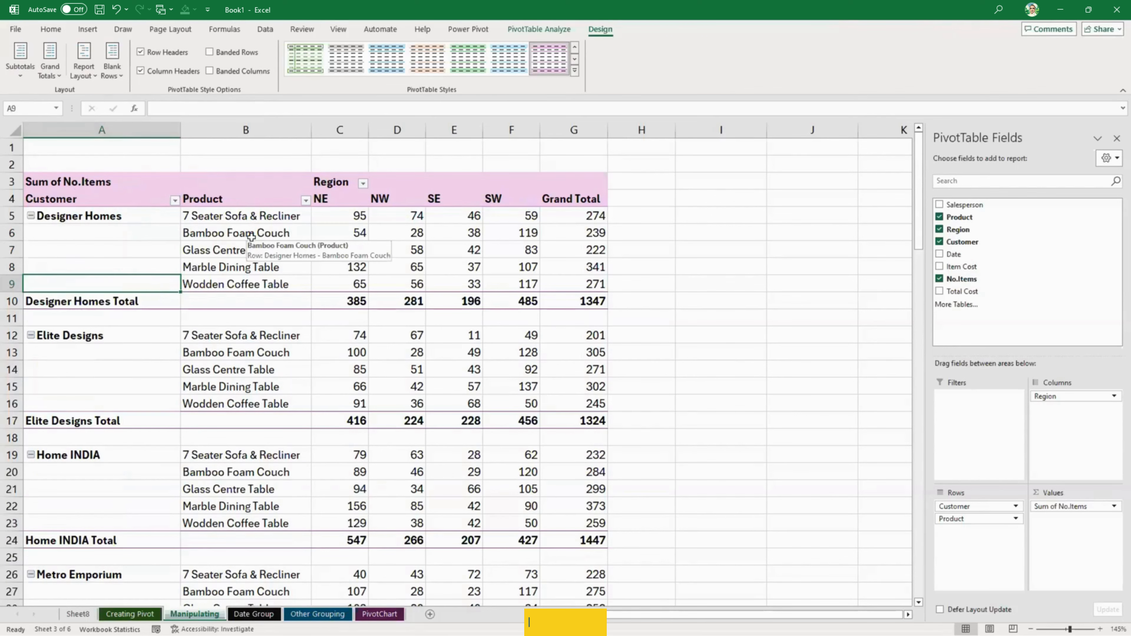
scroll(130, 328, "down", 7)
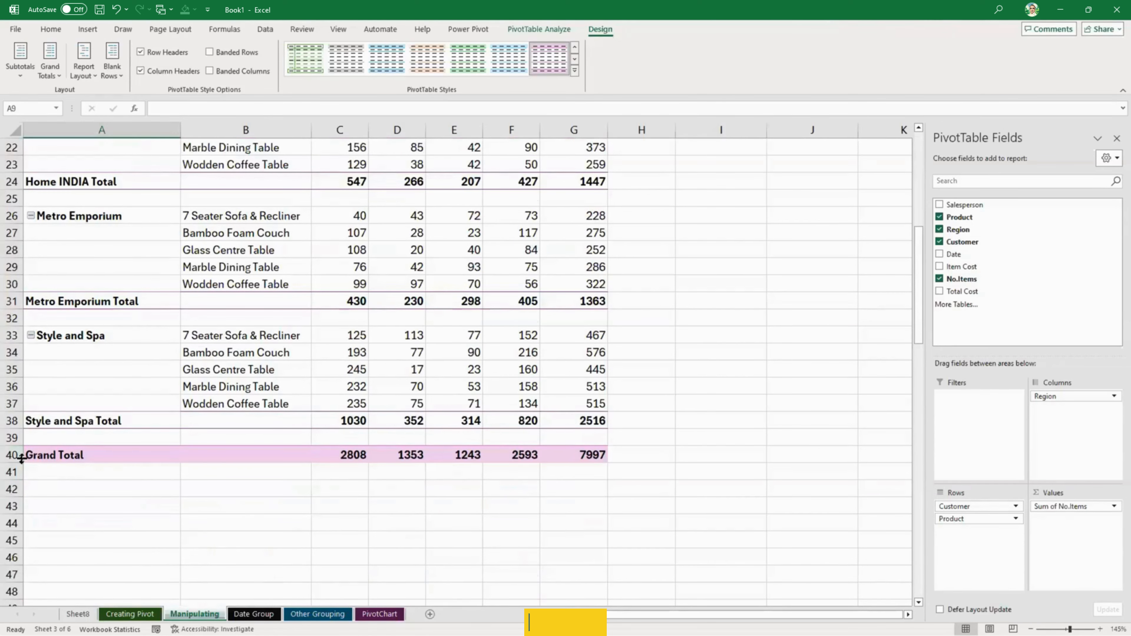
scroll(61, 394, "up", 3)
scroll(81, 223, "down", 3)
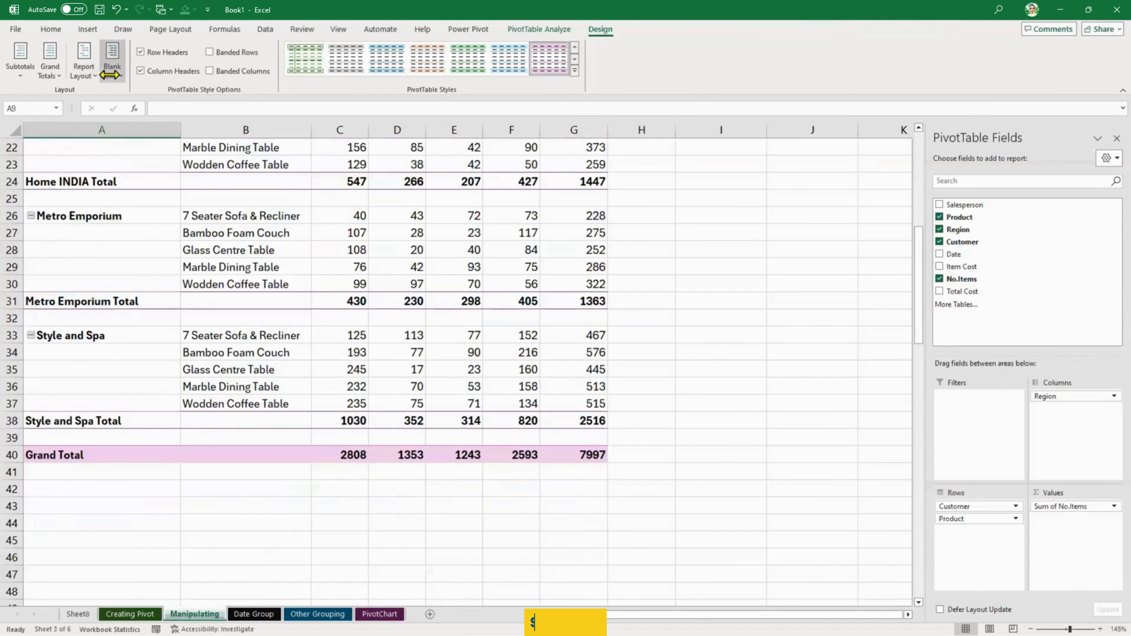
- Remove the blank line after each item and check the PivotTable from the Grand Total row back to its header
left_click(110, 74)
left_click(134, 122)
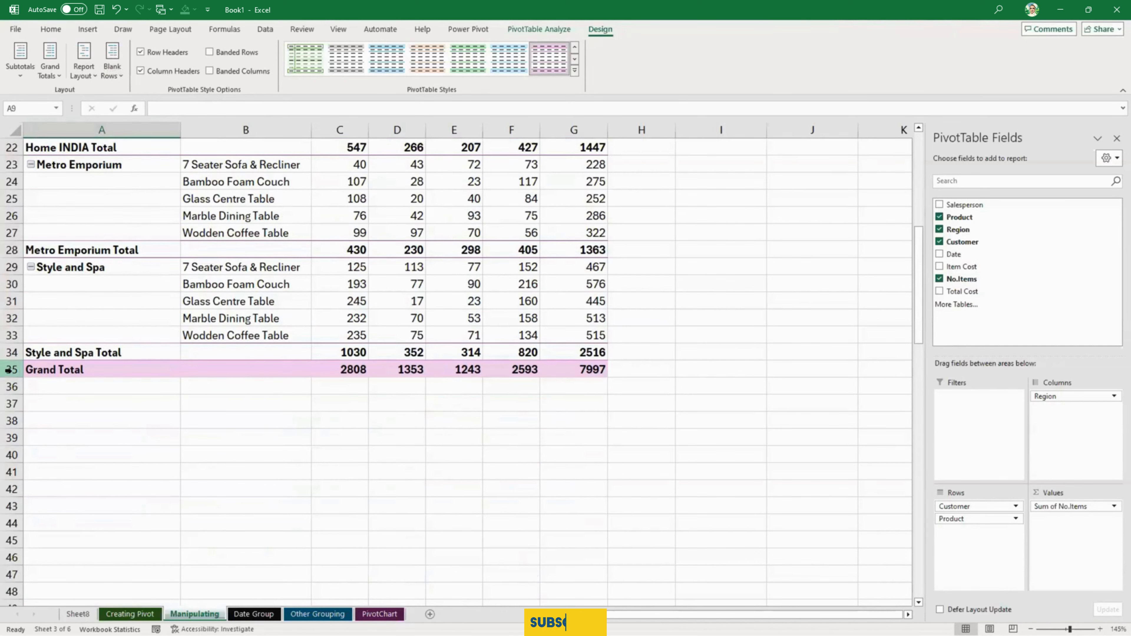
scroll(8, 370, "up", 3)
scroll(8, 371, "up", 4)
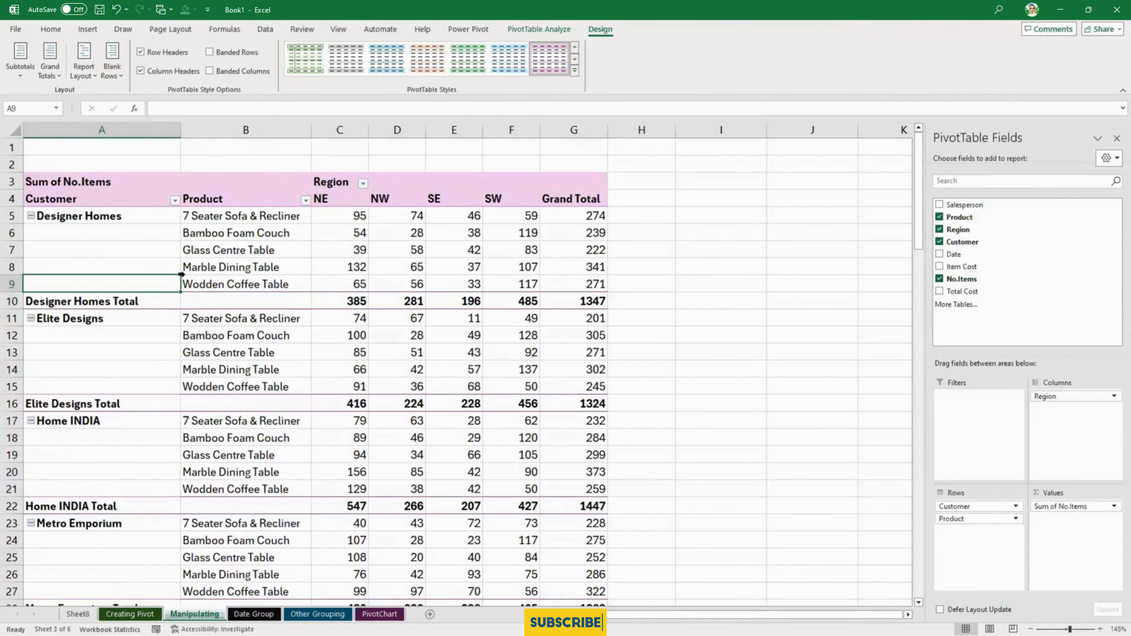
scroll(182, 276, "down", 8)
scroll(183, 281, "up", 8)
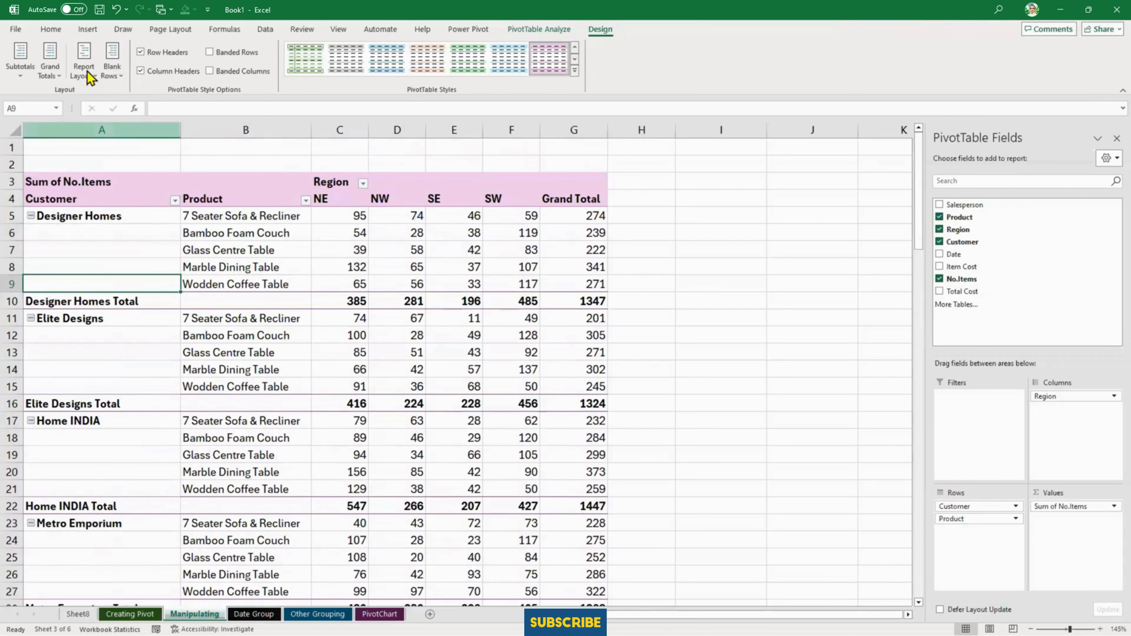
- Insert a blank line after each item once more and remove the blank lines again
left_click(118, 75)
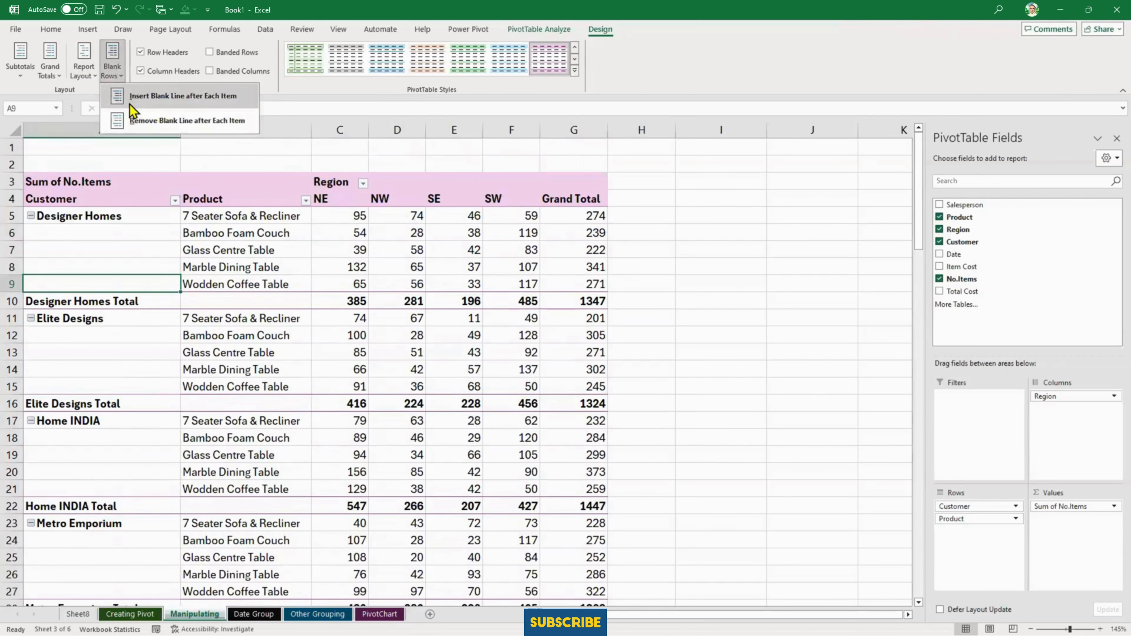
left_click(123, 117)
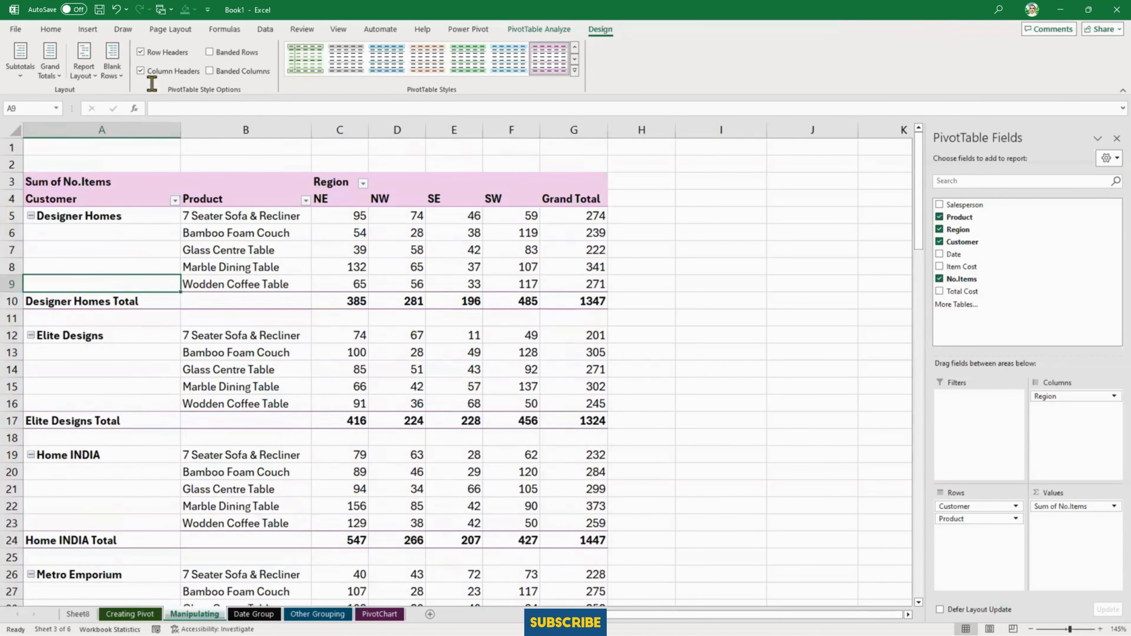
left_click(117, 70)
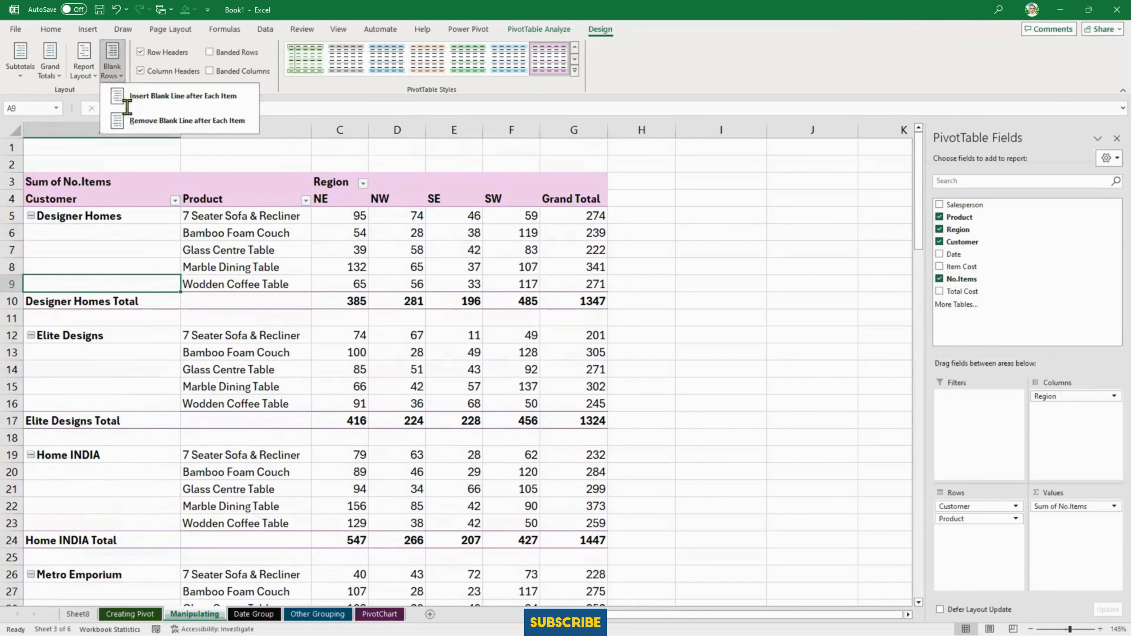
left_click(126, 120)
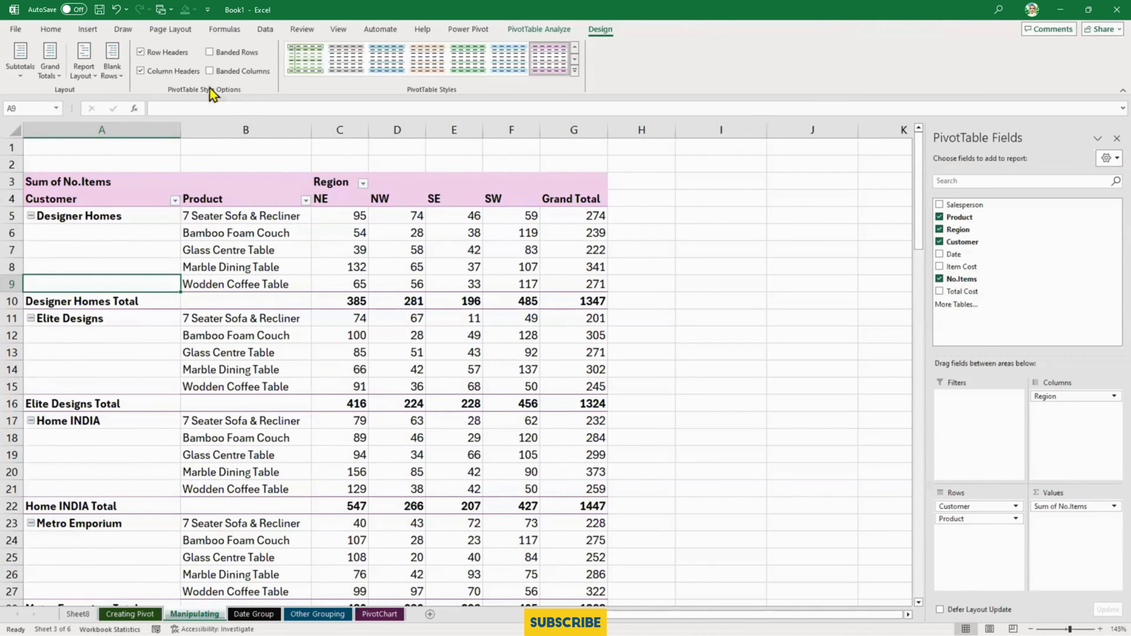
- Toggle the PivotTable's Row Headers style option to compare its effect, leaving it turned off
left_click(142, 52)
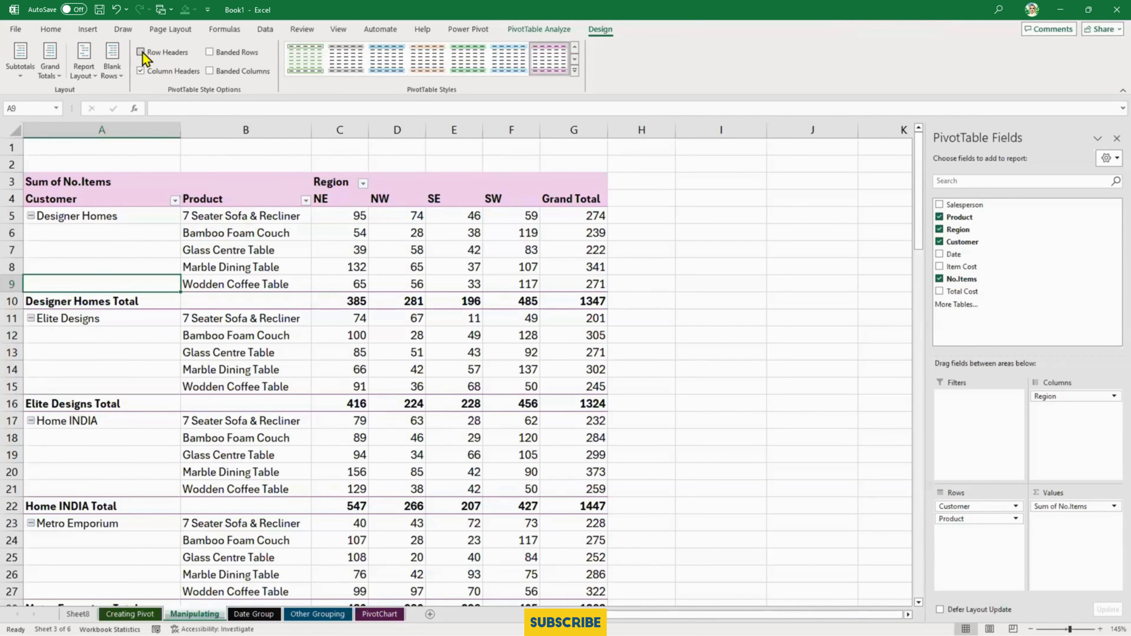
left_click(142, 52)
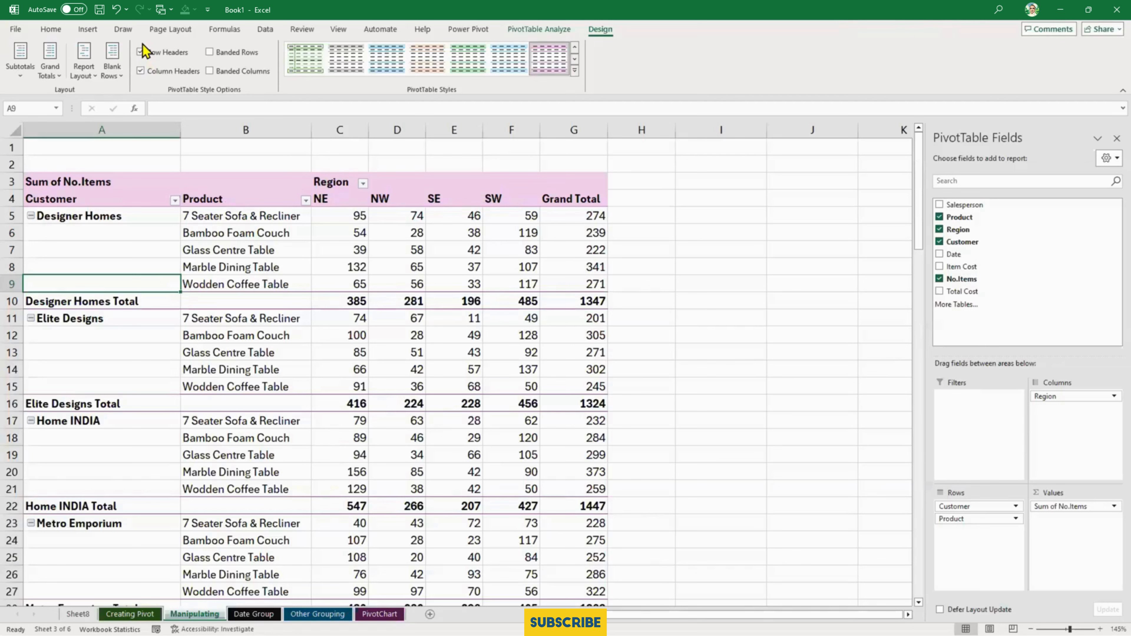
left_click(142, 52)
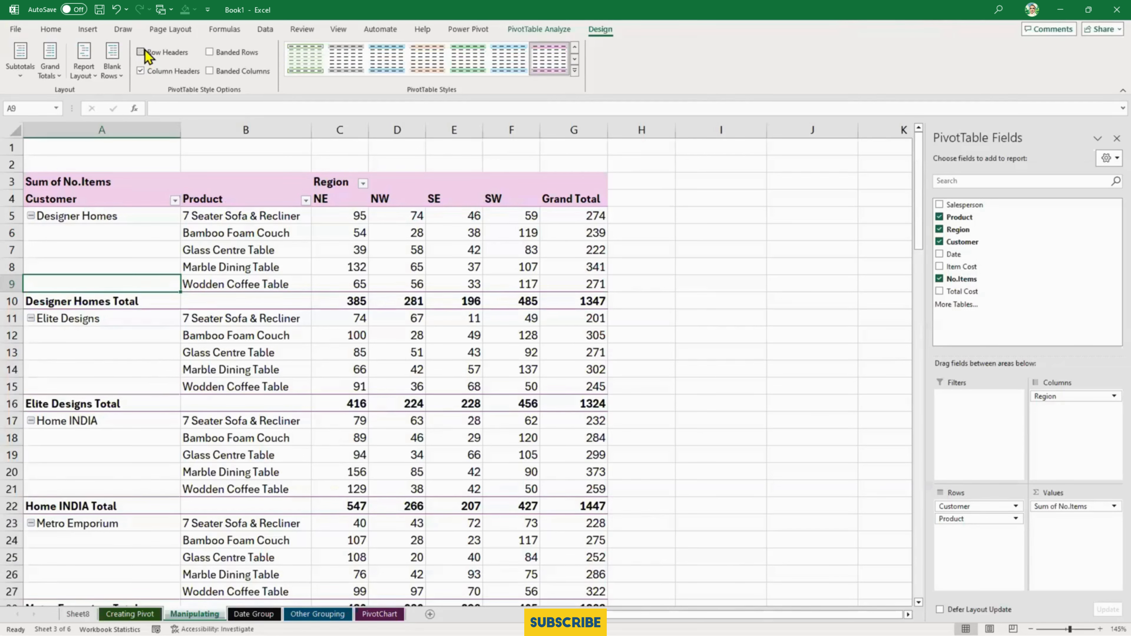
- Toggle the PivotTable's Row Headers style option several more times, leaving it turned on
left_click(142, 52)
left_click(141, 52)
left_click(142, 52)
left_click(141, 52)
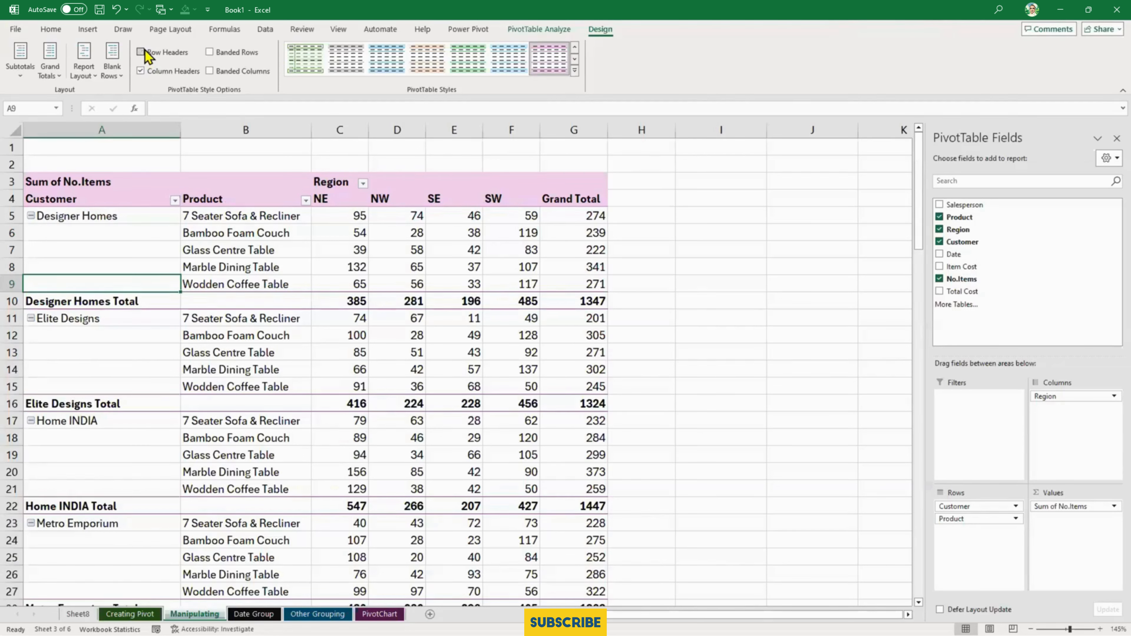
left_click(142, 52)
- Turn the Column Headers style option off and on repeatedly to compare its effect, leaving it turned on
left_click(141, 71)
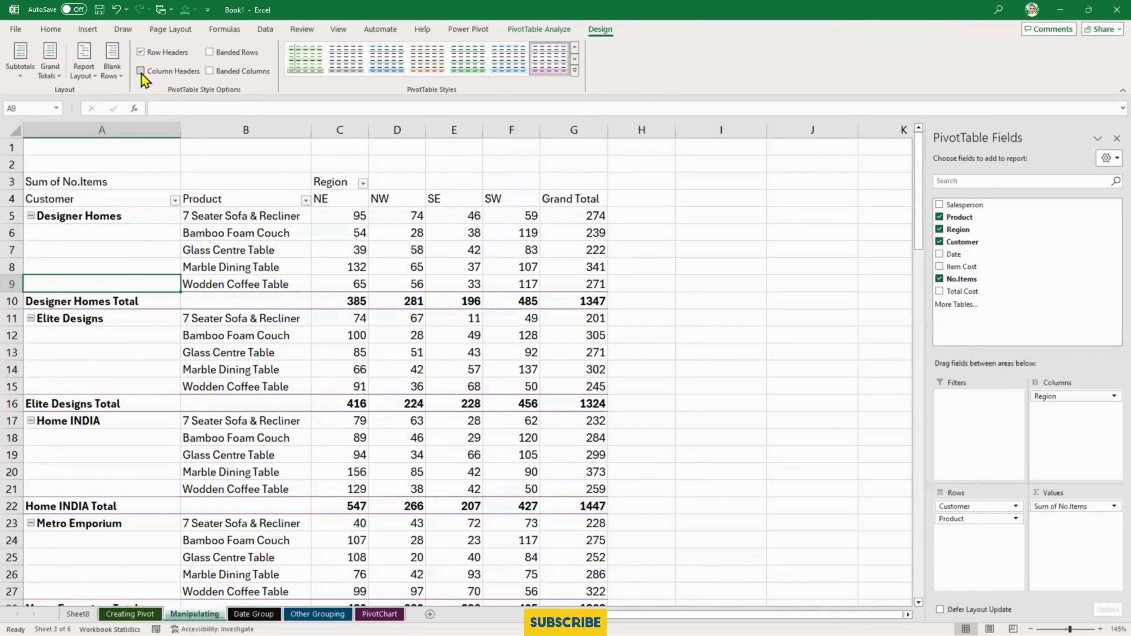
left_click(141, 72)
left_click(141, 71)
left_click(141, 71)
left_click(141, 71)
left_click(141, 72)
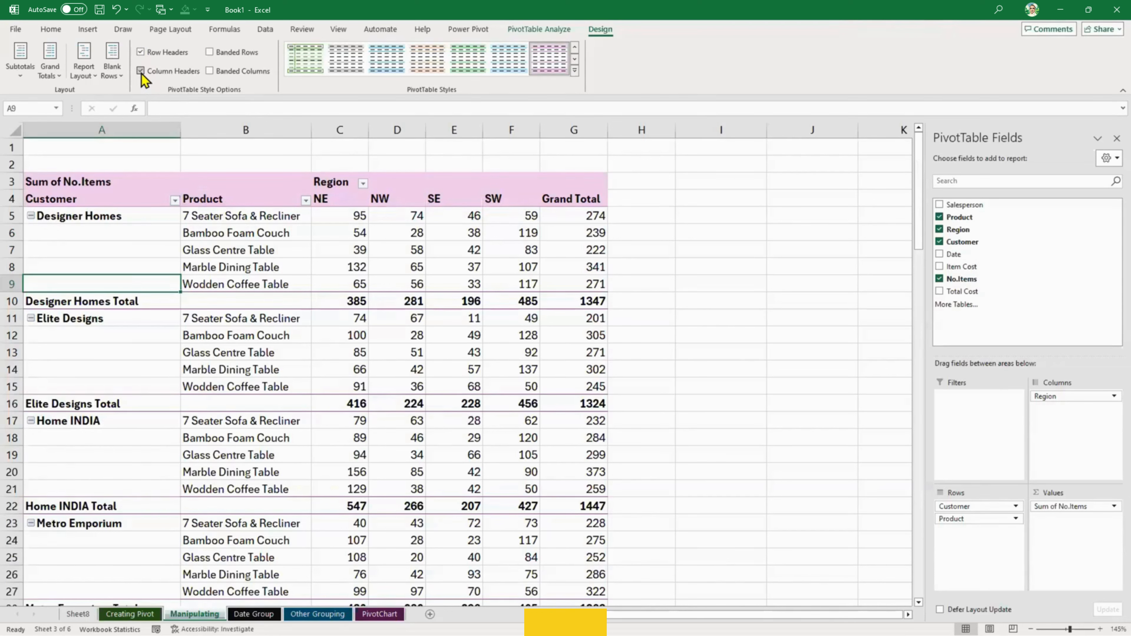
- Try the Banded Rows and Banded Columns style options together and separately, leaving both turned off
left_click(210, 56)
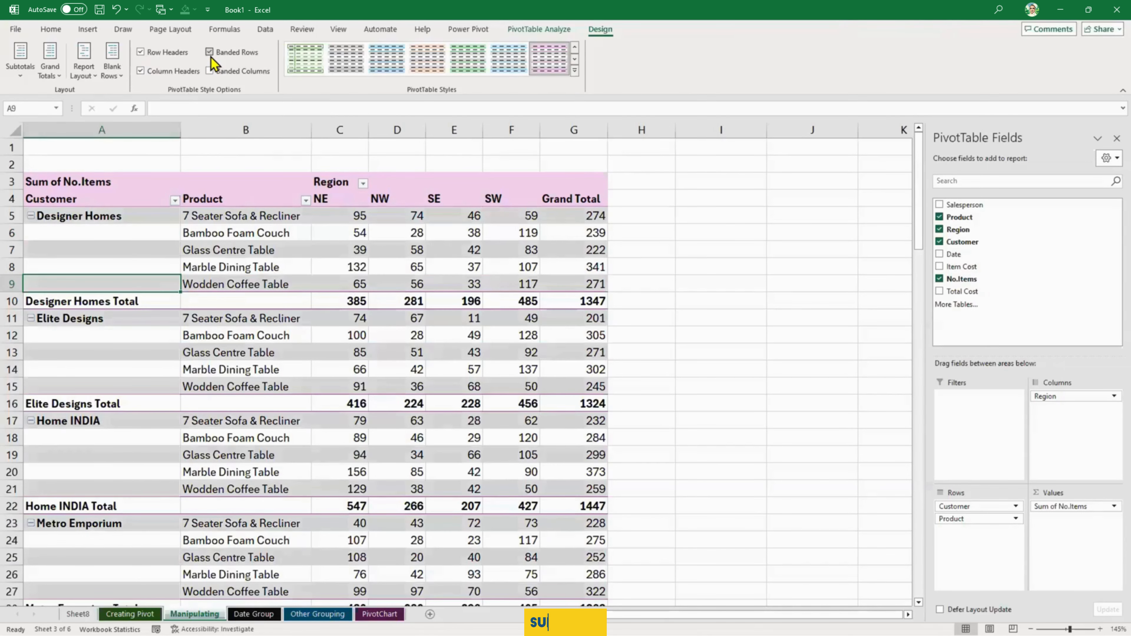
left_click(210, 74)
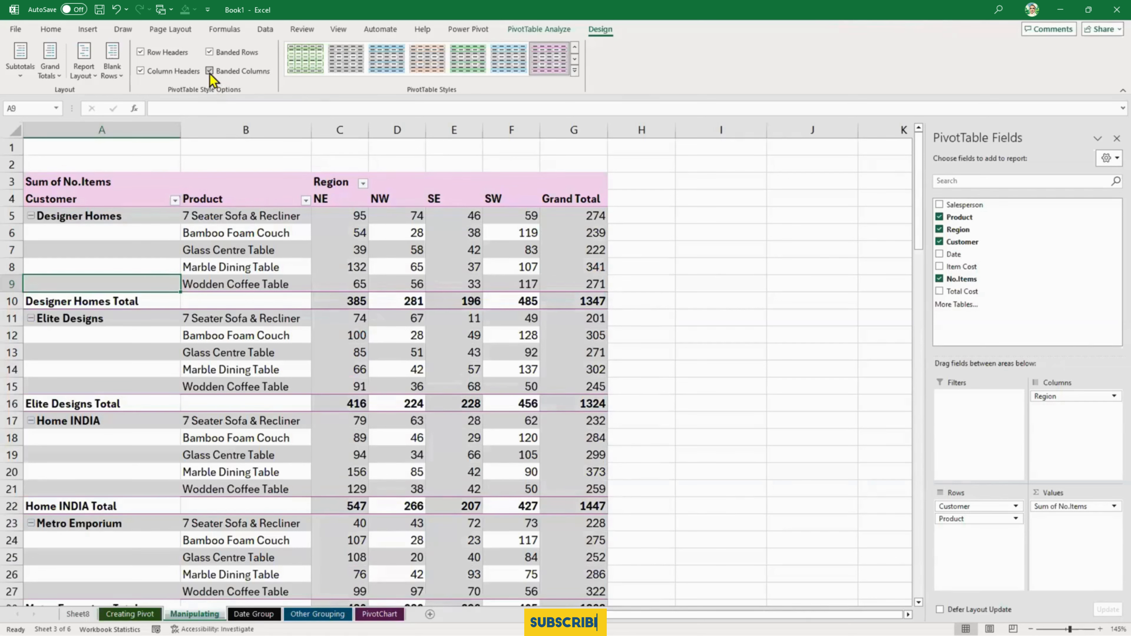
left_click(210, 52)
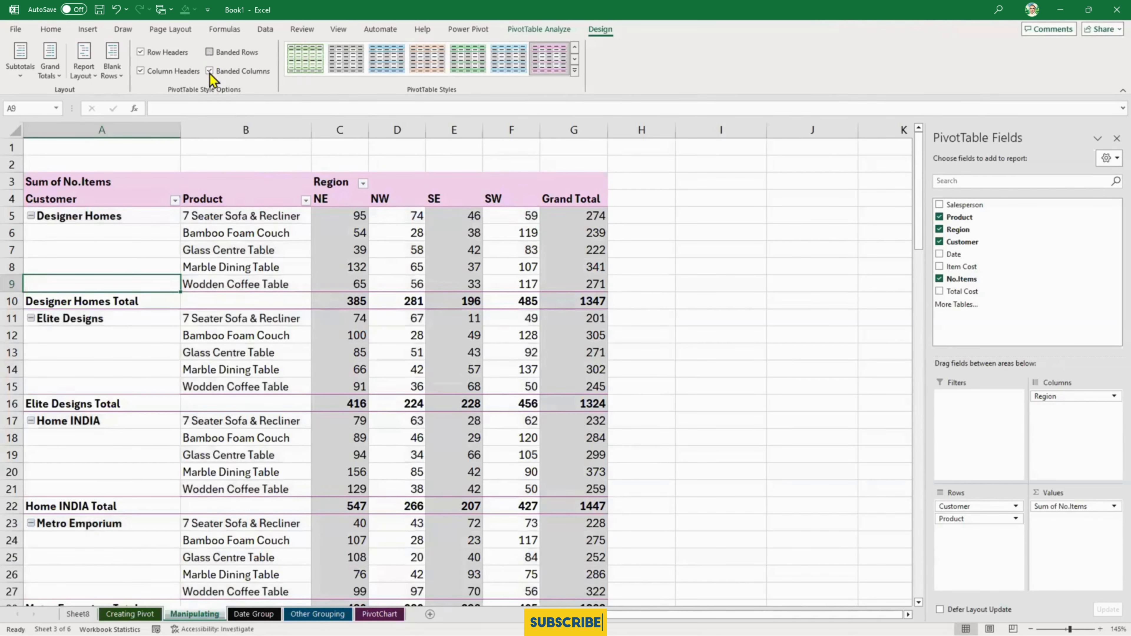
left_click(209, 71)
left_click(208, 53)
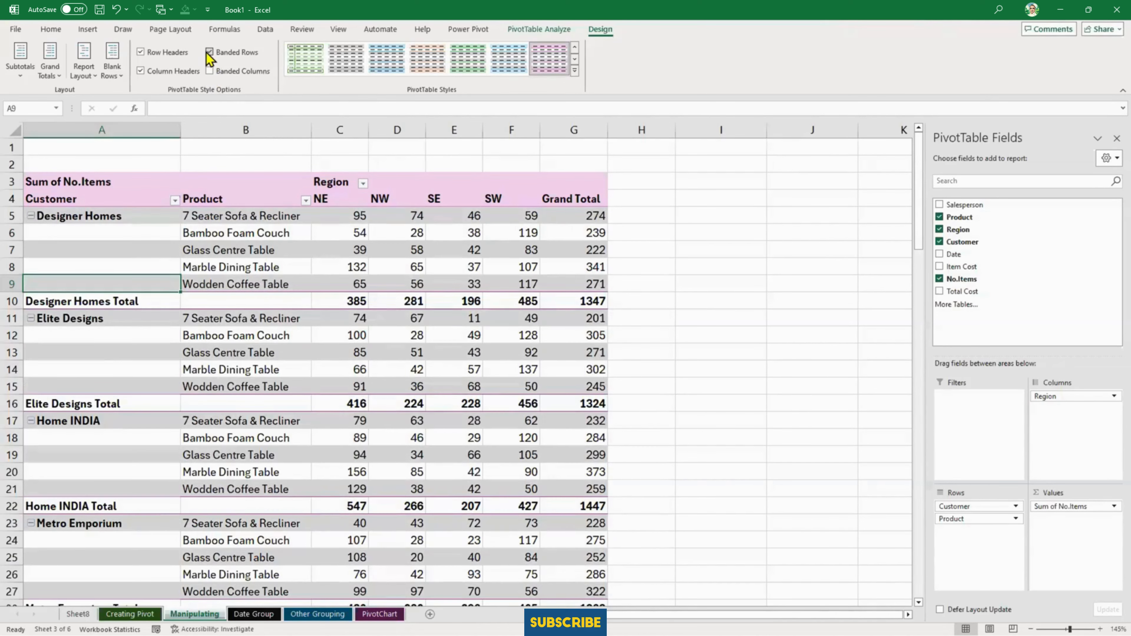
left_click(210, 53)
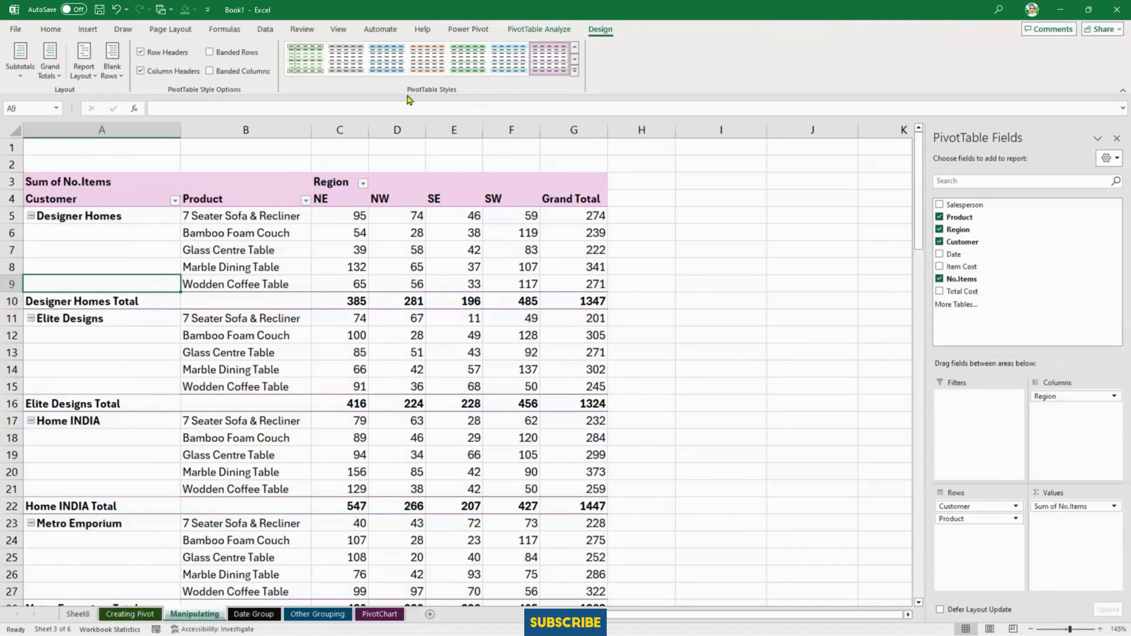
- Preview the light, medium and dark PivotTable styles on the report without applying one
left_click(574, 70)
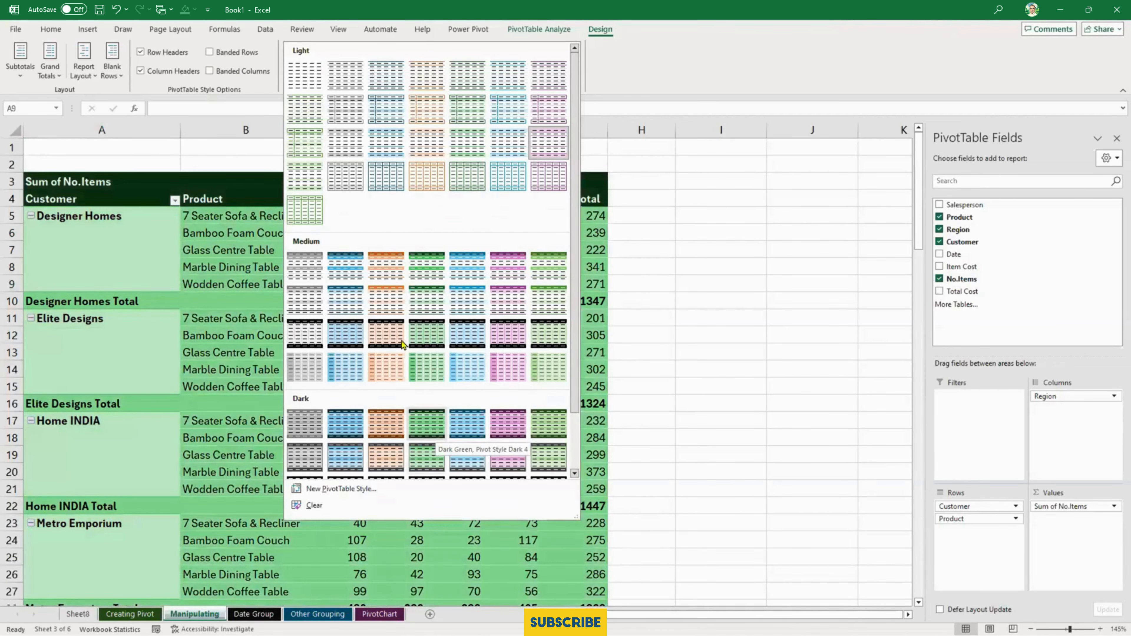
scroll(388, 290, "down", 2)
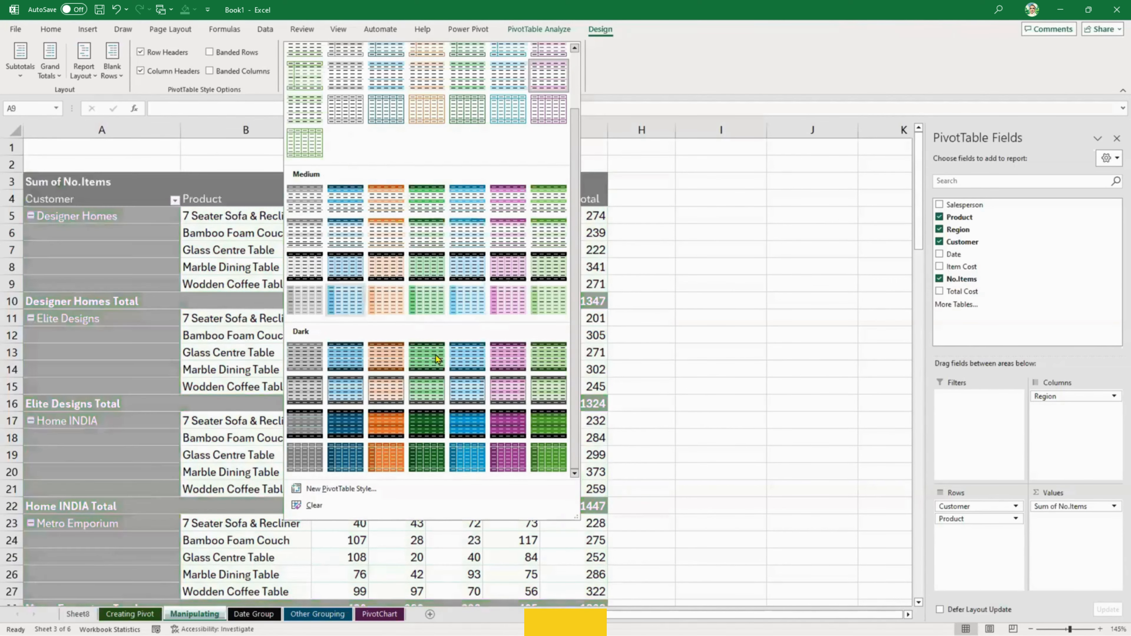
scroll(439, 319, "up", 2)
left_click(667, 80)
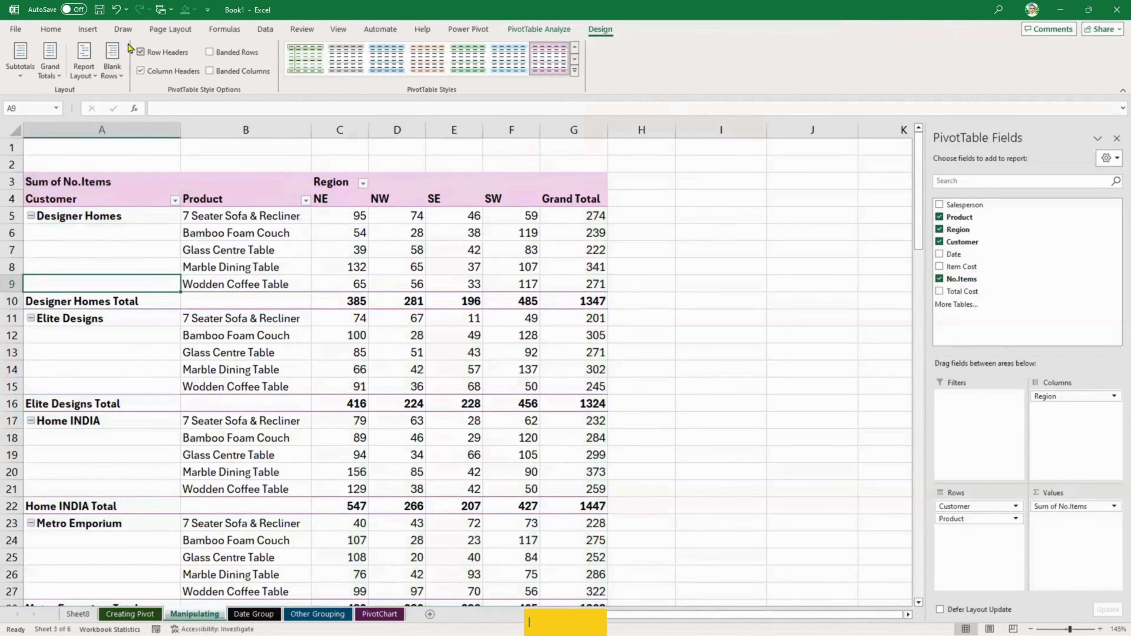
- Apply the Facet theme to the workbook
left_click(88, 30)
left_click(168, 30)
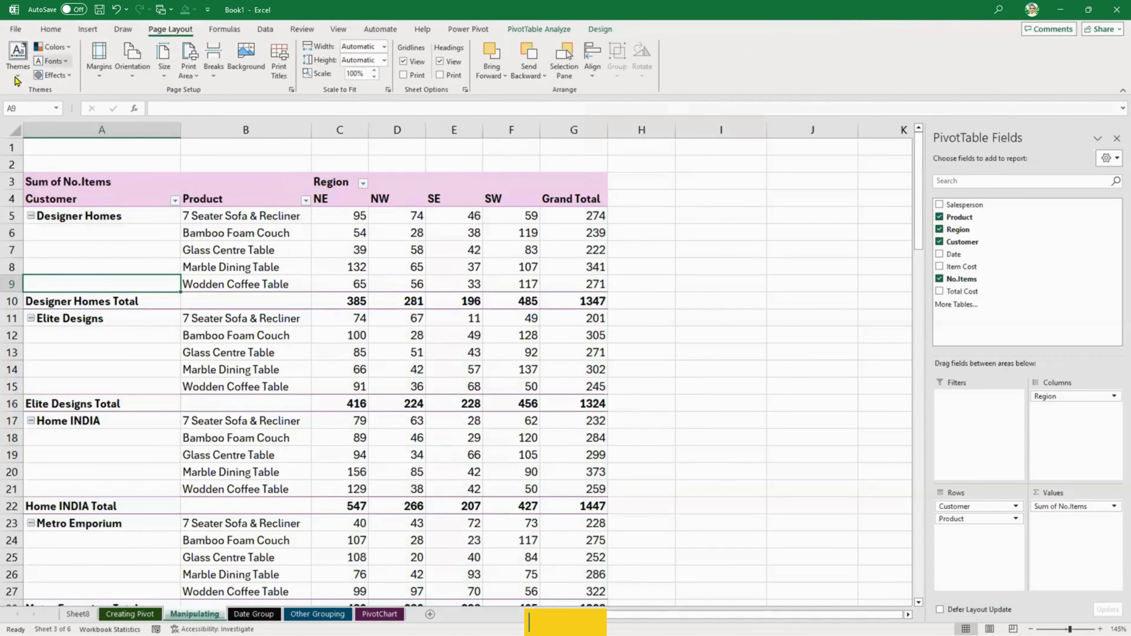
left_click(18, 58)
left_click(119, 114)
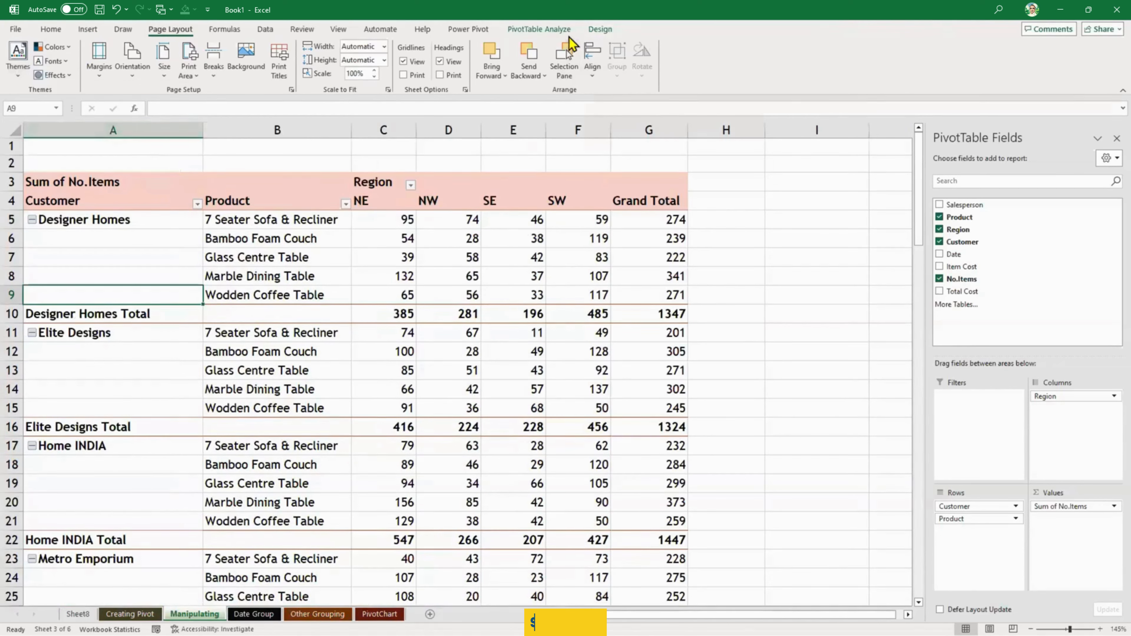
- Preview the PivotTable styles in the Facet theme's colours without applying one
left_click(556, 29)
left_click(598, 30)
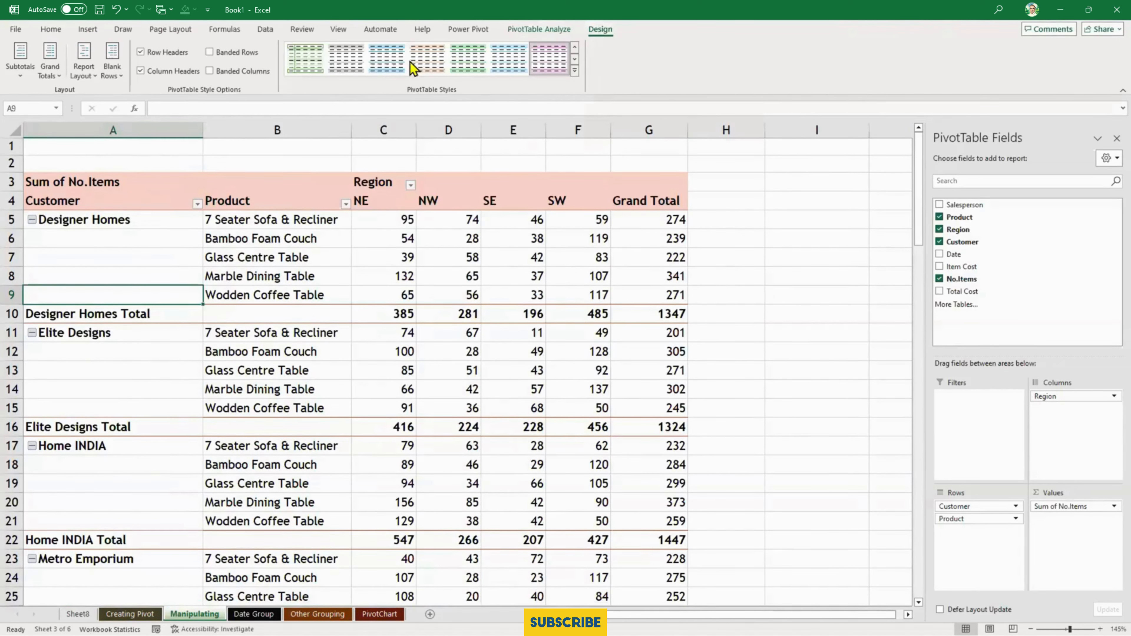
left_click(577, 76)
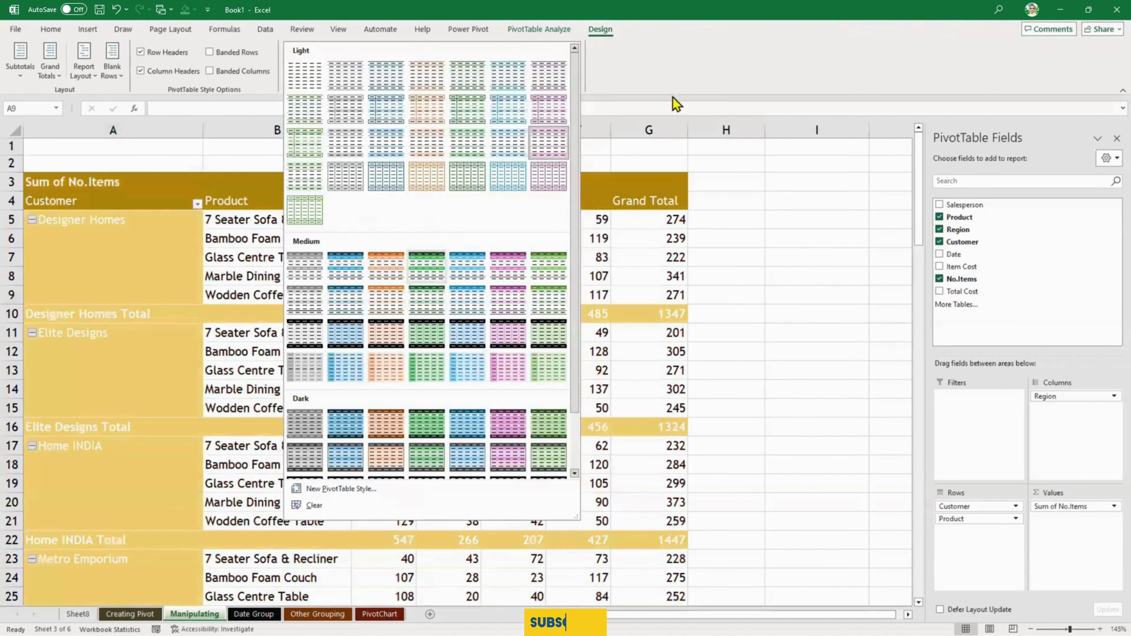
left_click(117, 29)
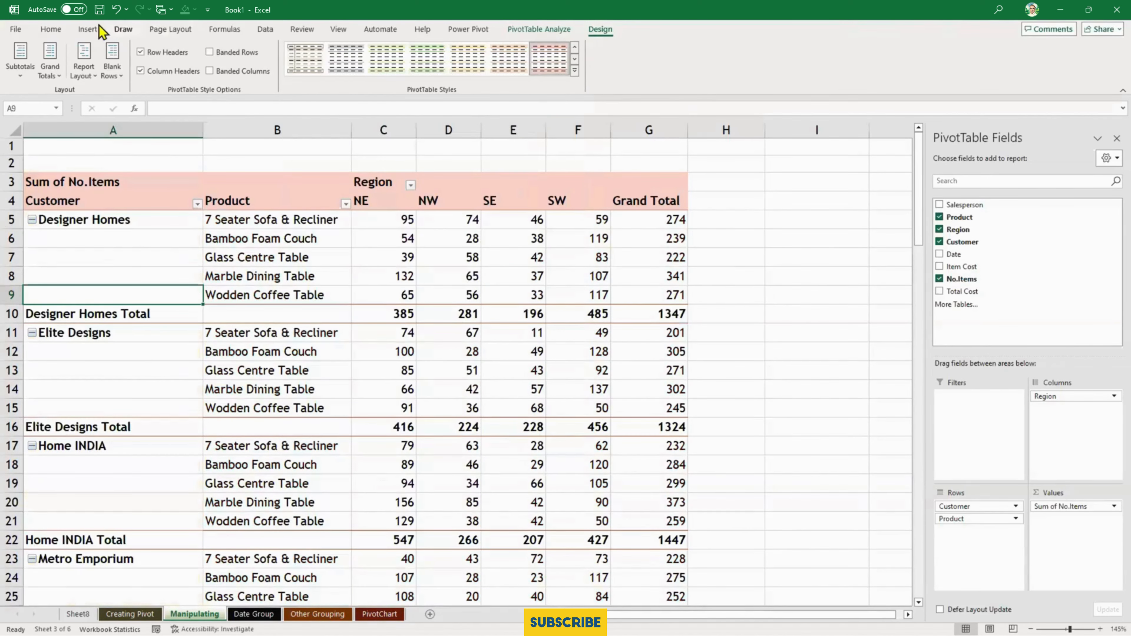
- Change the workbook theme to Wisp
left_click(186, 29)
left_click(17, 67)
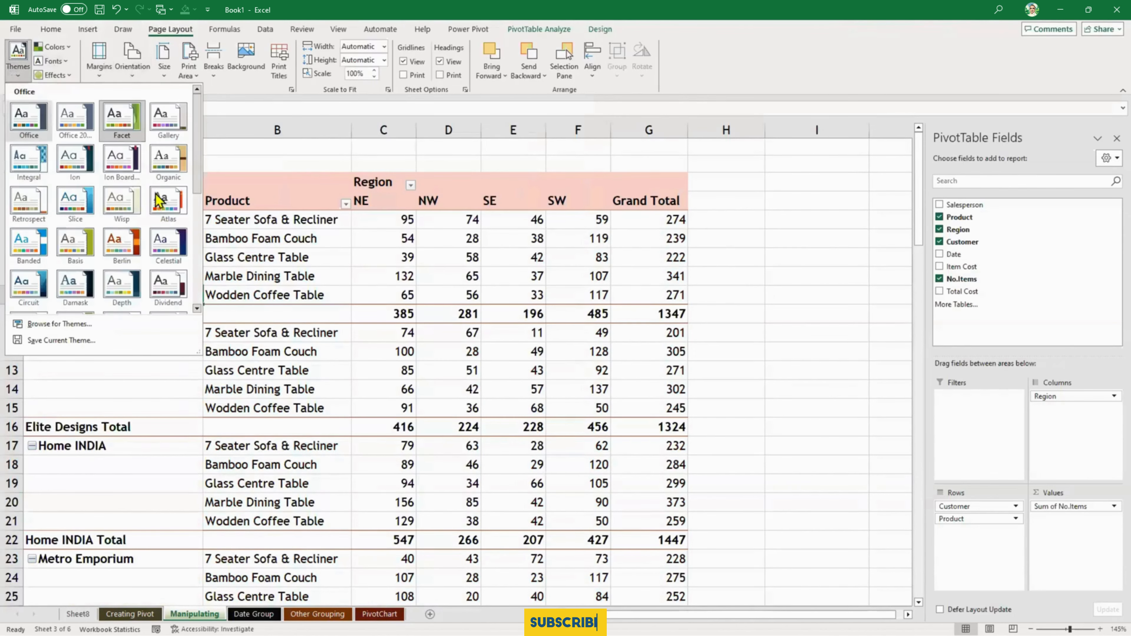
scroll(136, 274, "down", 5)
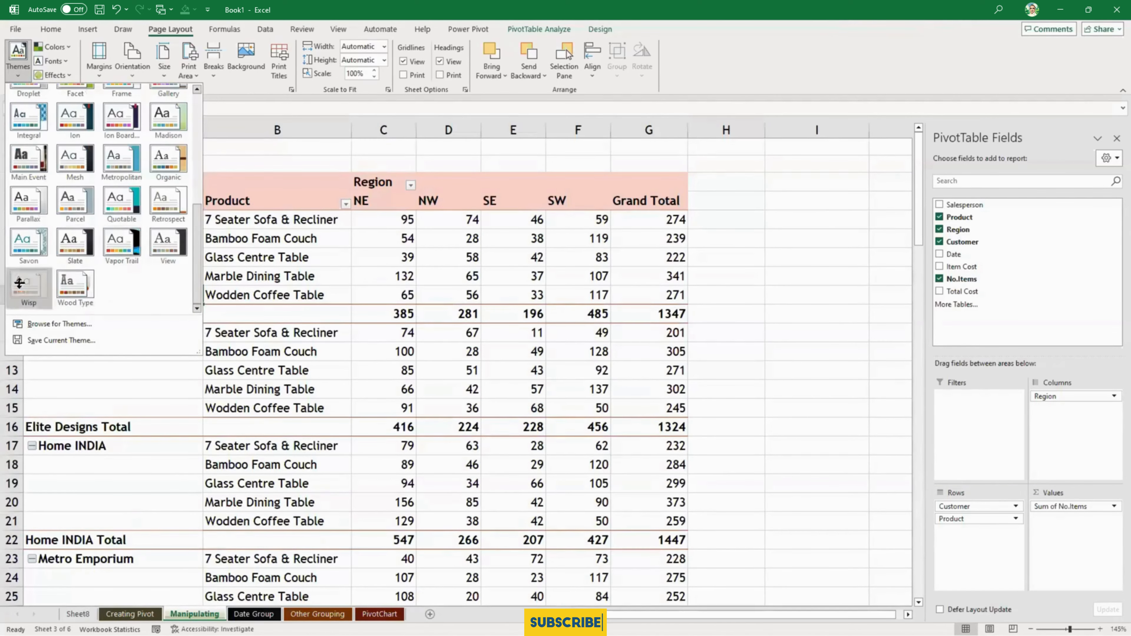
left_click(29, 287)
- Apply the medium PivotTable style with the dark green header and light green customer column
left_click(601, 30)
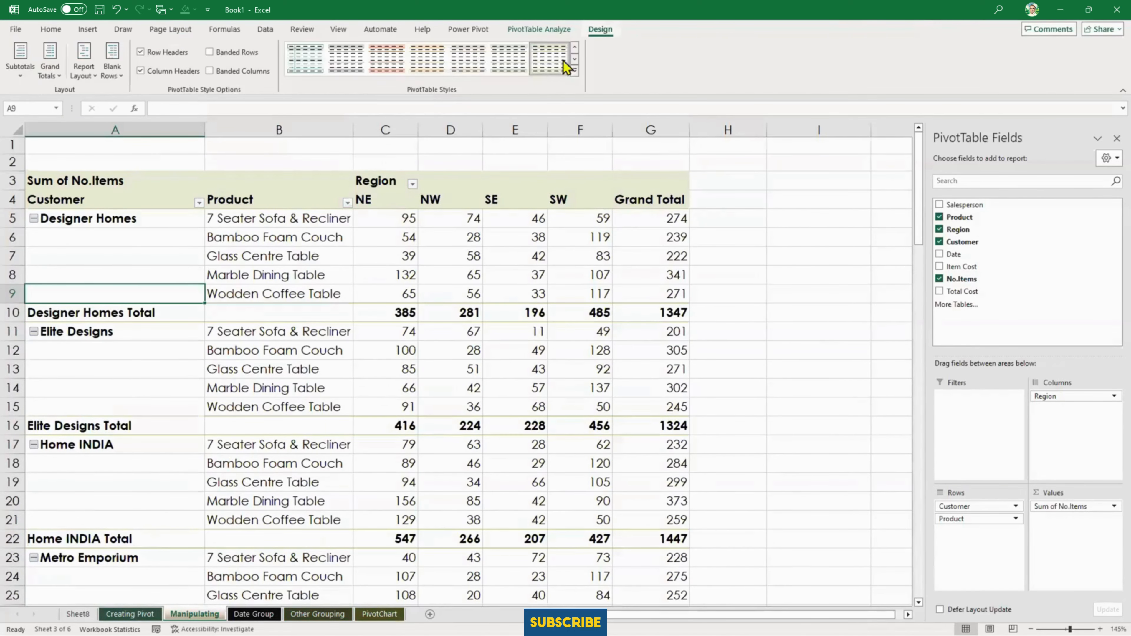
left_click(574, 70)
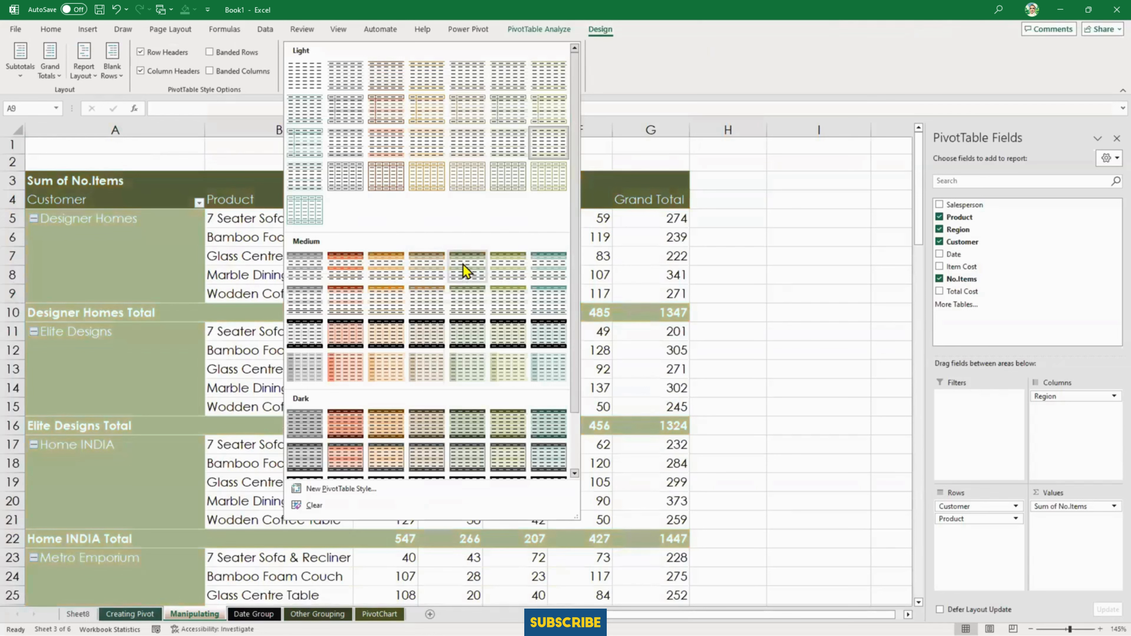
left_click(506, 268)
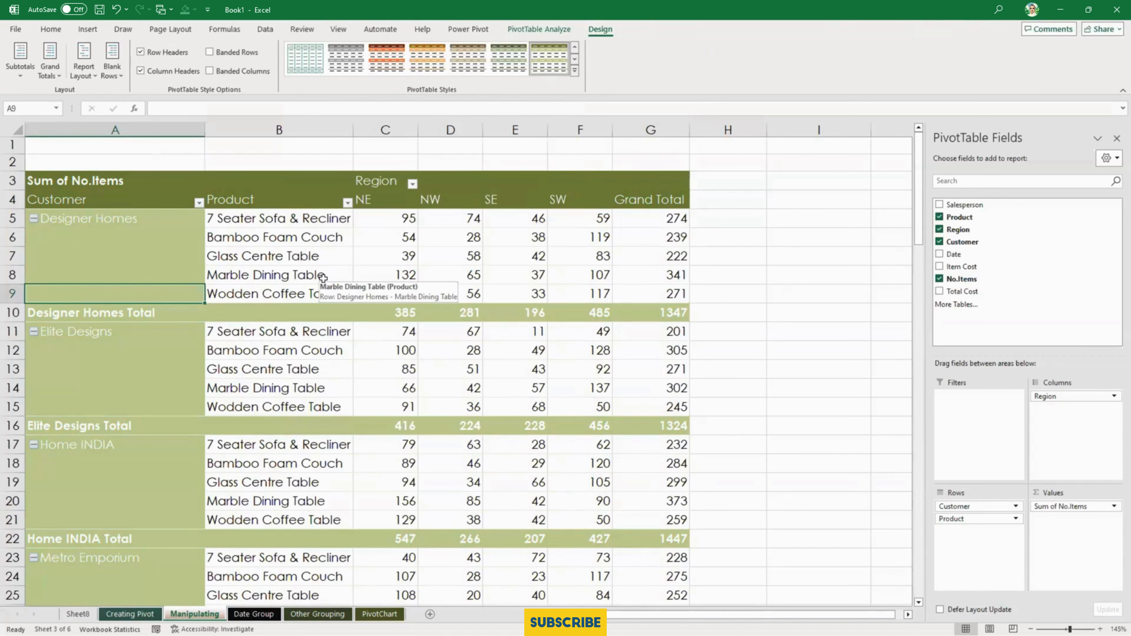
- Change the PivotTable to the light style with the salmon header, and switch to the light orange one beside it
left_click(263, 263)
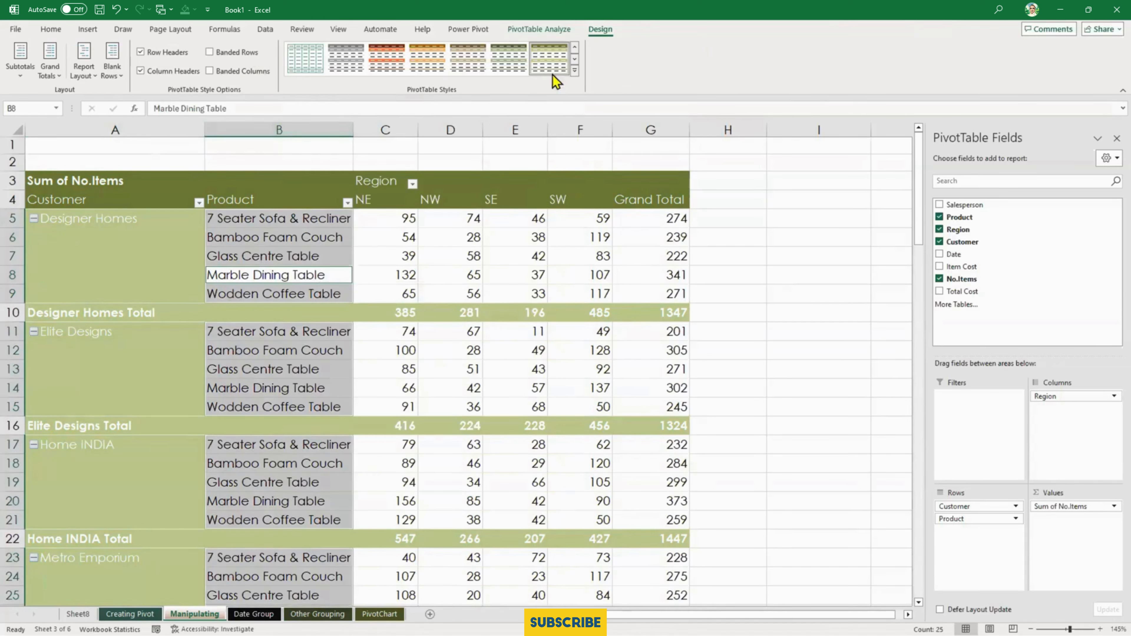
left_click(574, 69)
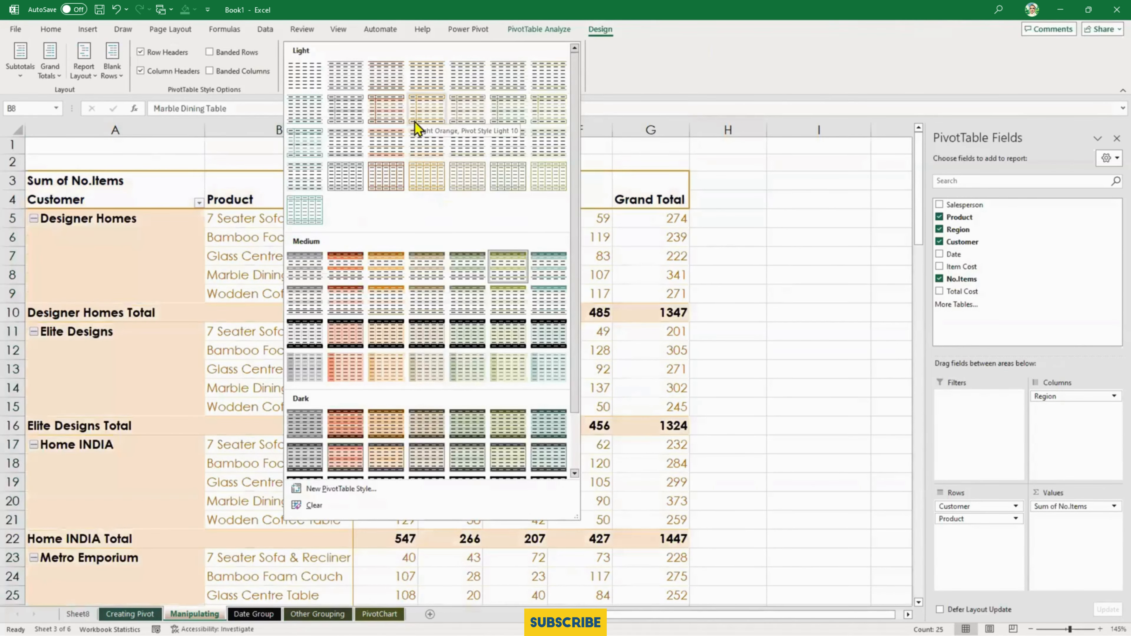
left_click(384, 142)
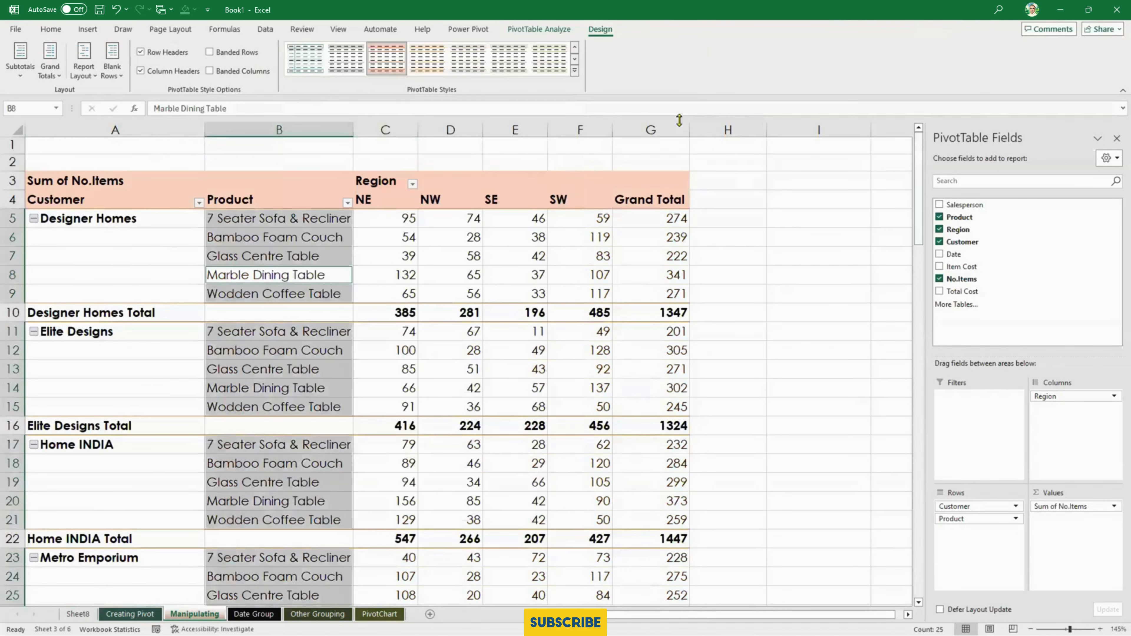
left_click(422, 66)
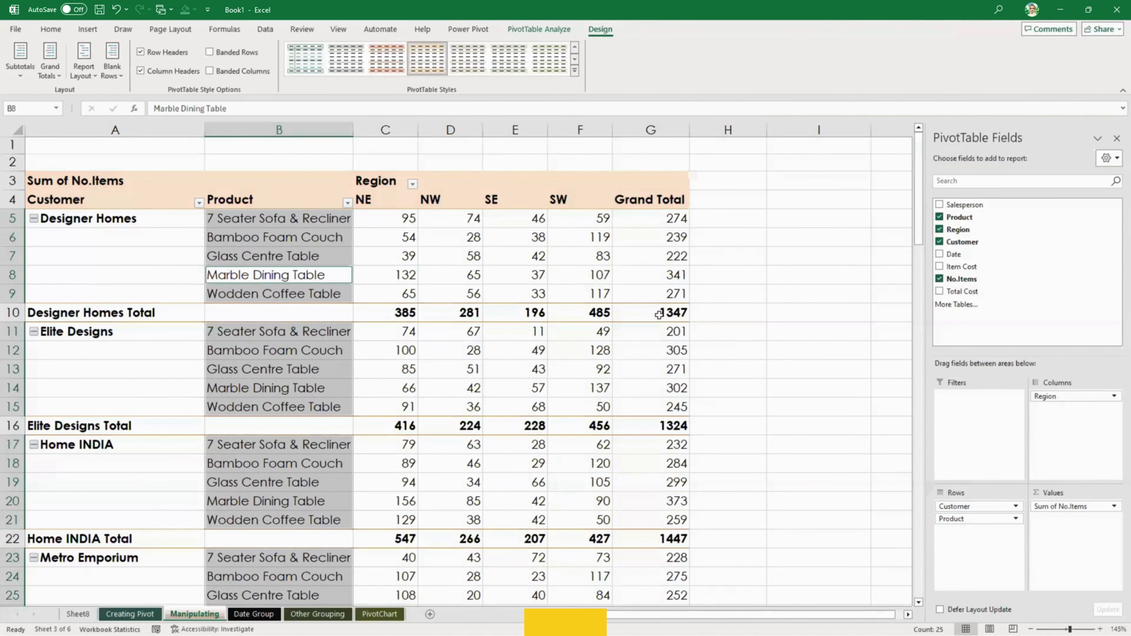
- Undo the theme and PivotTable style changes to bring back the pink light style
left_click(811, 262)
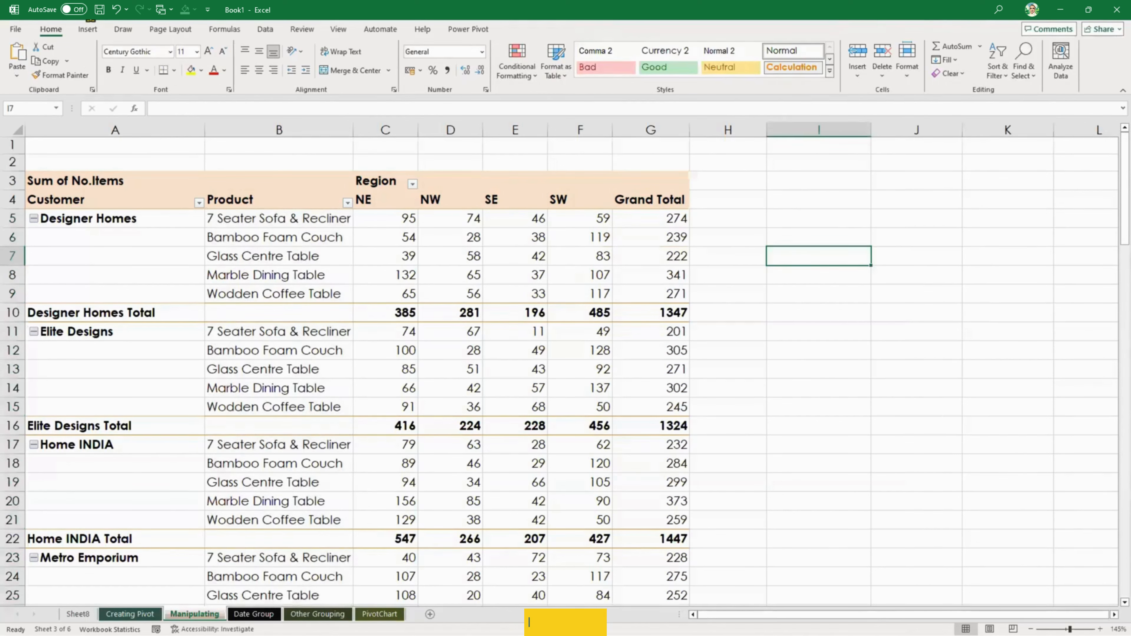
left_click(278, 275)
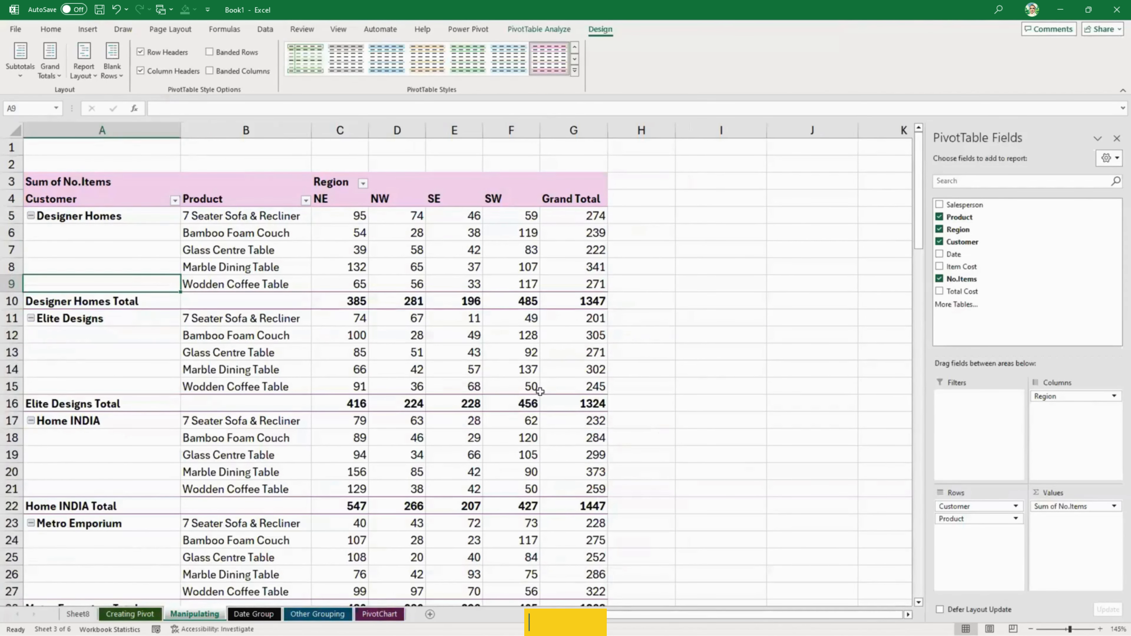
left_click(540, 389)
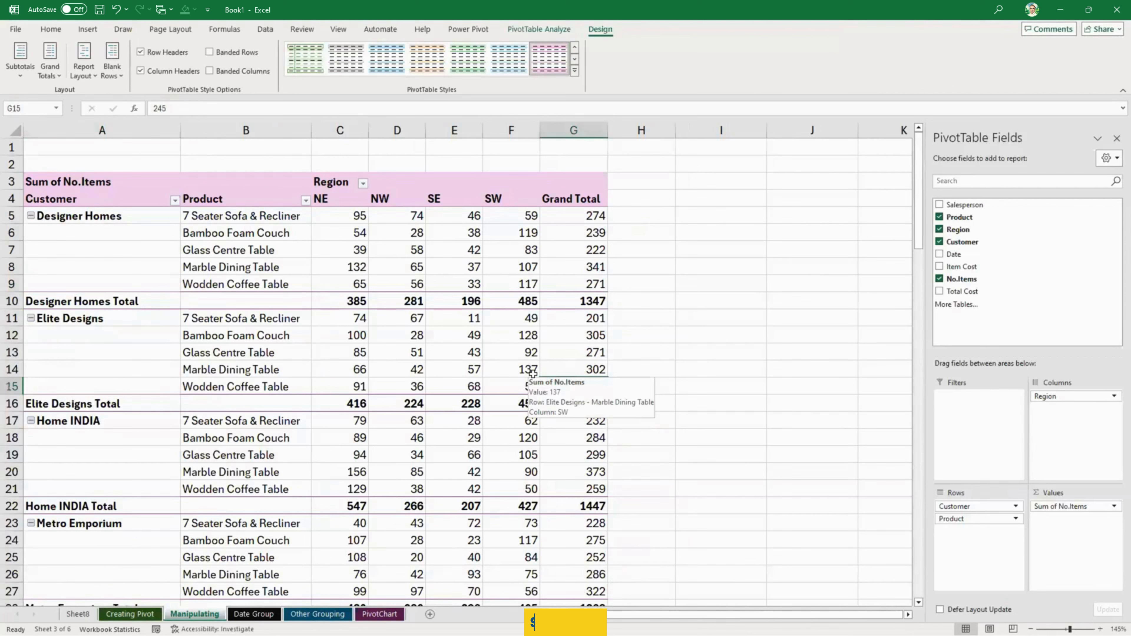
left_click(693, 229)
- Inspect the NE region values for Glass Centre Table under Designer Homes and Elite Designs
left_click(355, 253)
mouse_move(355, 253)
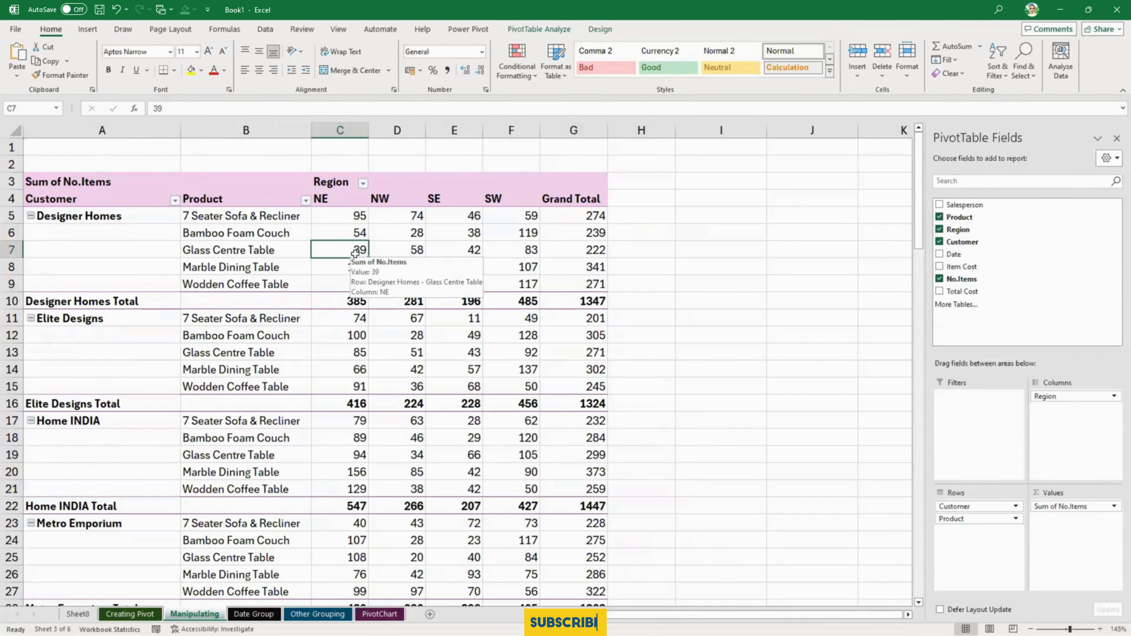
mouse_move(550, 259)
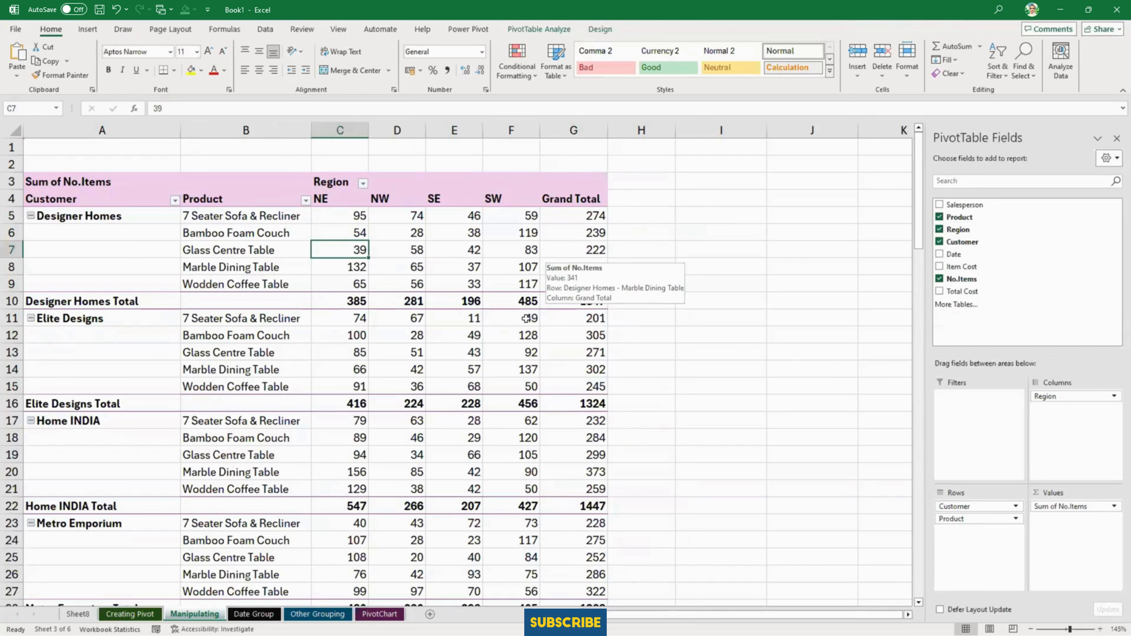
left_click(353, 350)
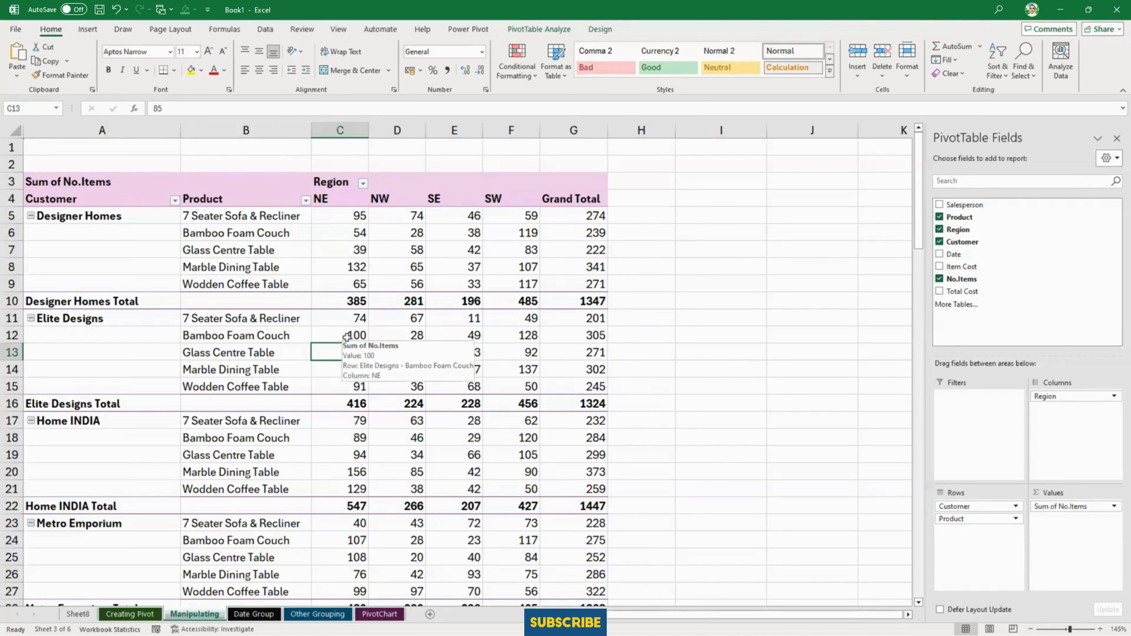
- Rearrange the PivotTable with Salesperson in Rows and Product in Columns, removing Customer and Region
left_click_drag(971, 506, 961, 219)
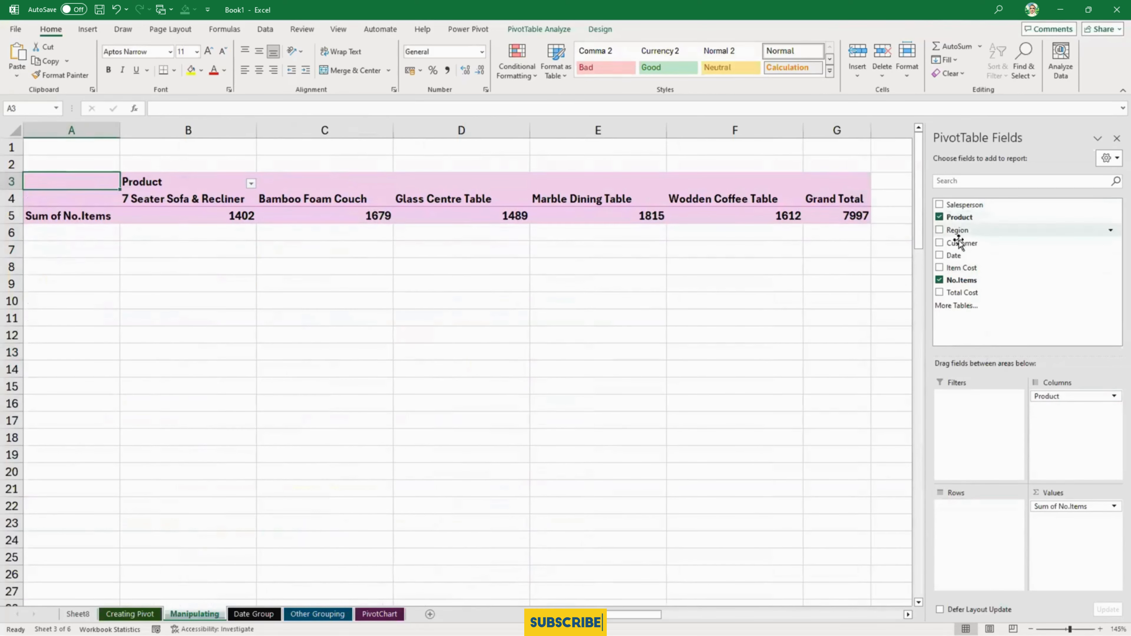
left_click(939, 205)
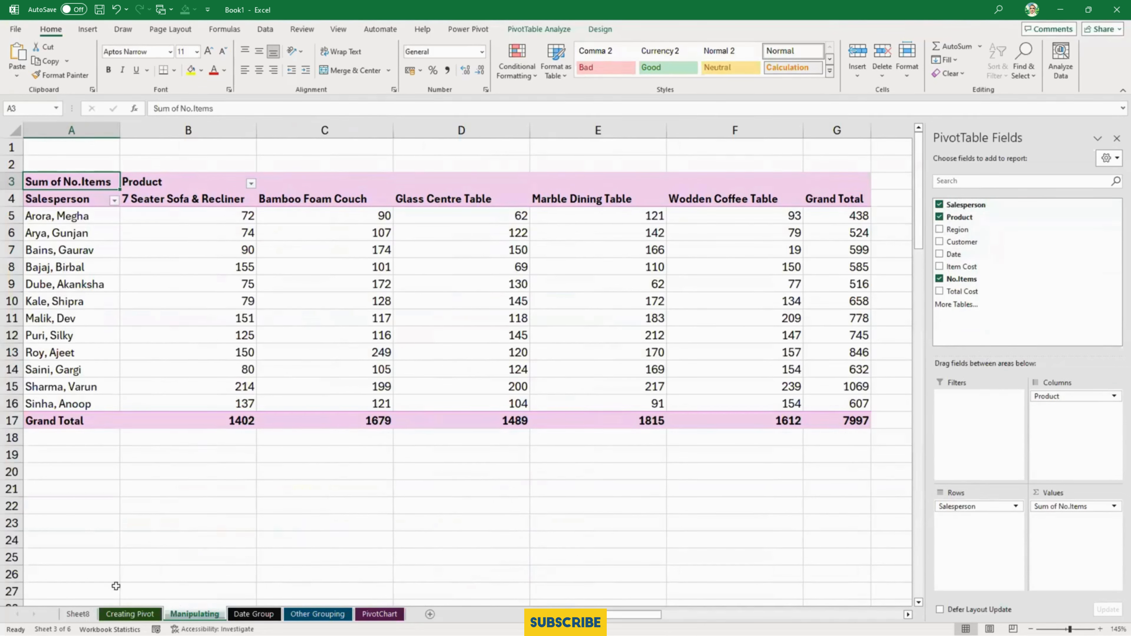
- Delete the blank columns I to L beside the source data on the Creating Pivot sheet
left_click(130, 614)
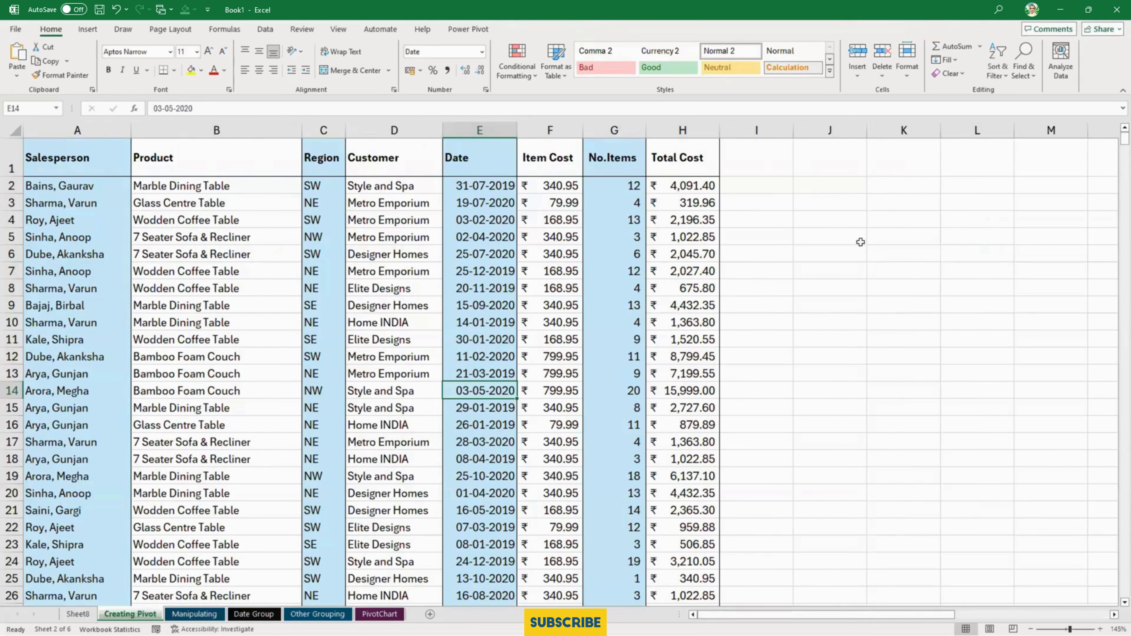
left_click_drag(779, 129, 955, 120)
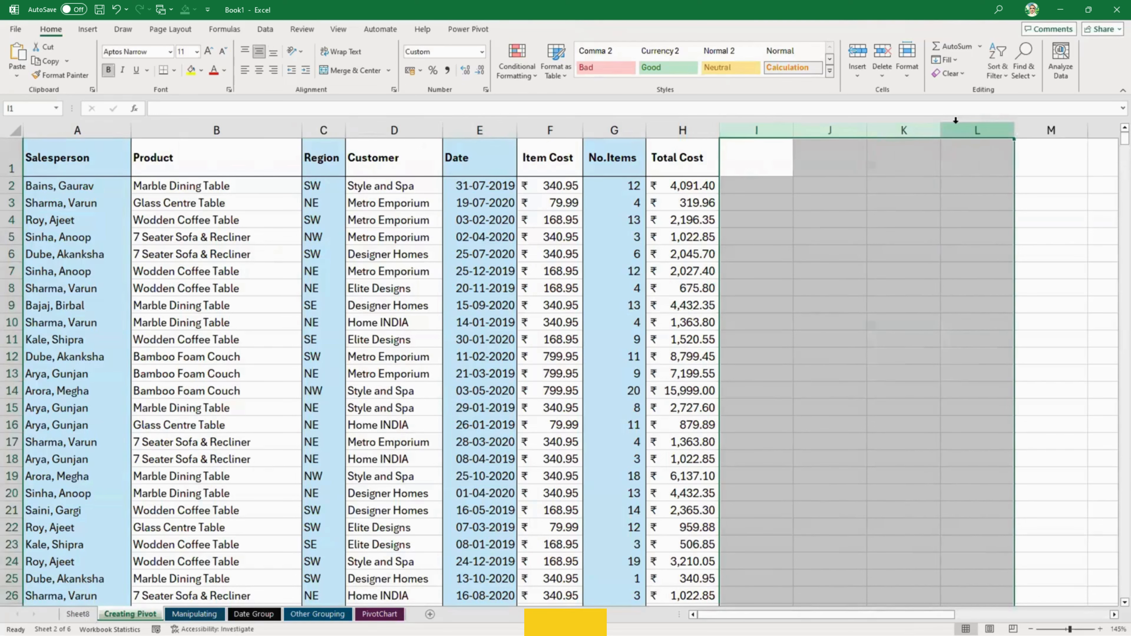
right_click(955, 122)
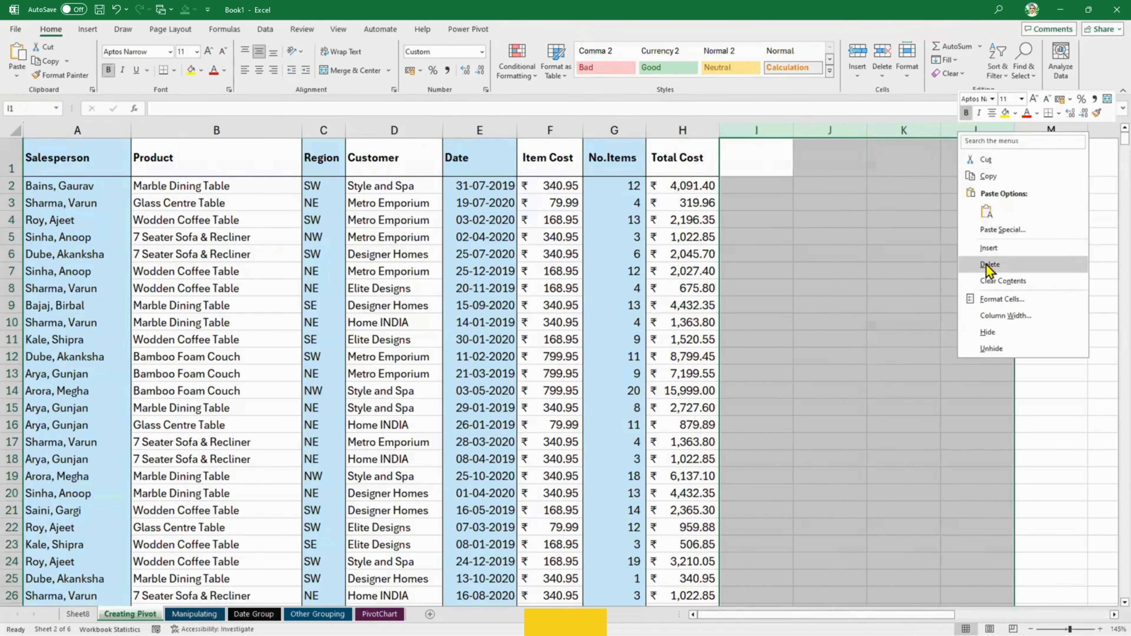
left_click(992, 273)
left_click(926, 290)
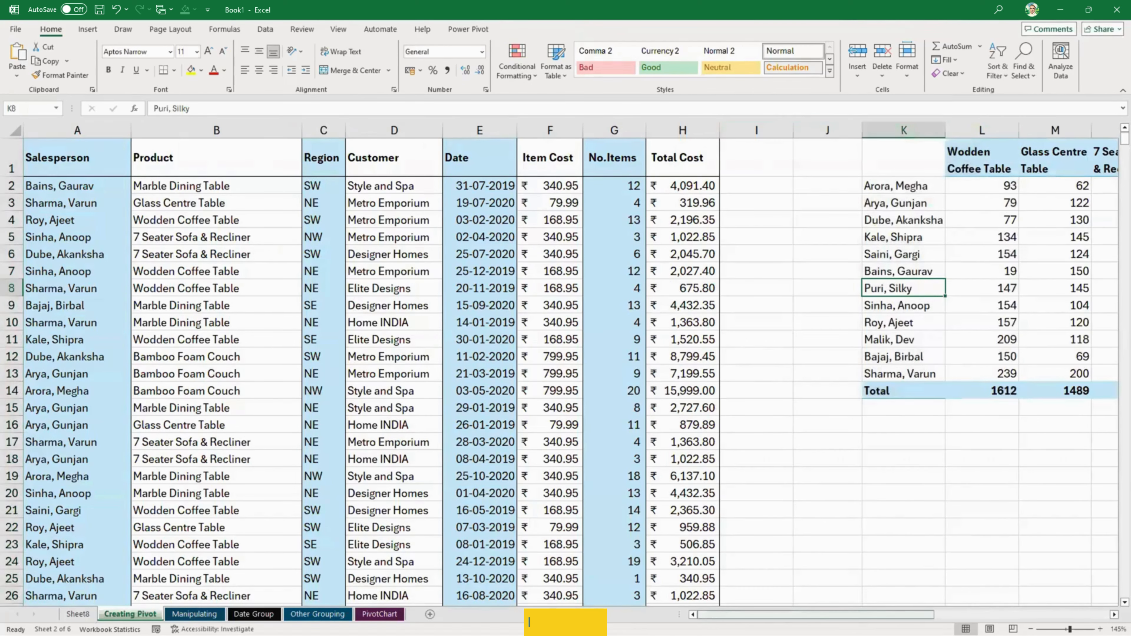
- Narrow the empty columns I and J between the source data and the summary table
left_click_drag(920, 615, 980, 615)
scroll(991, 615, "down", 1)
left_click_drag(639, 129, 606, 127)
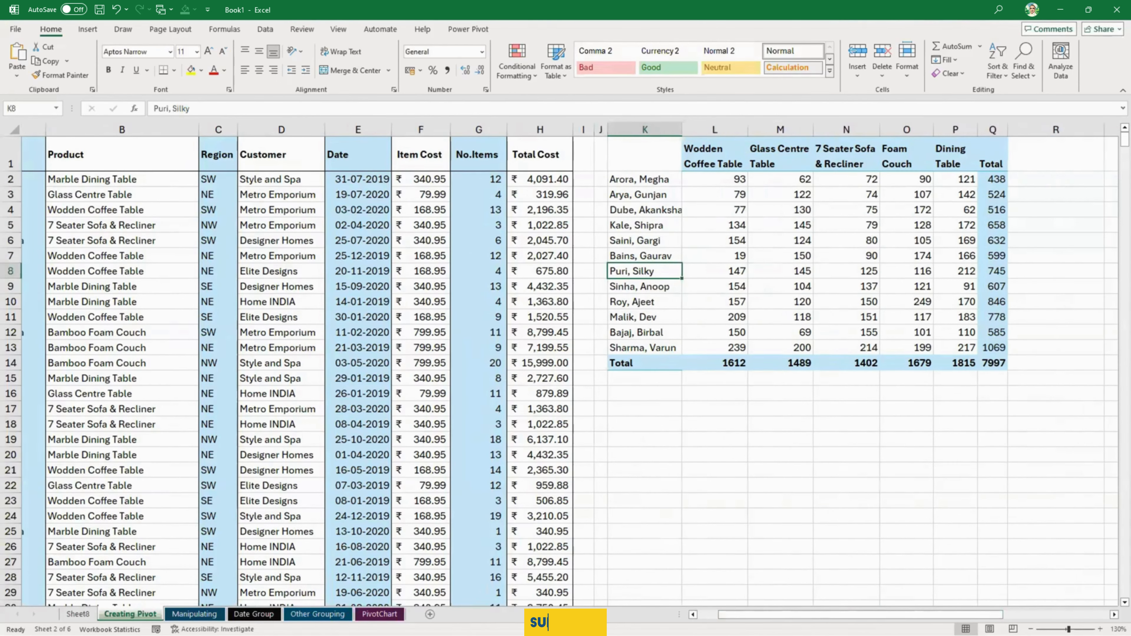
left_click_drag(801, 614, 780, 614)
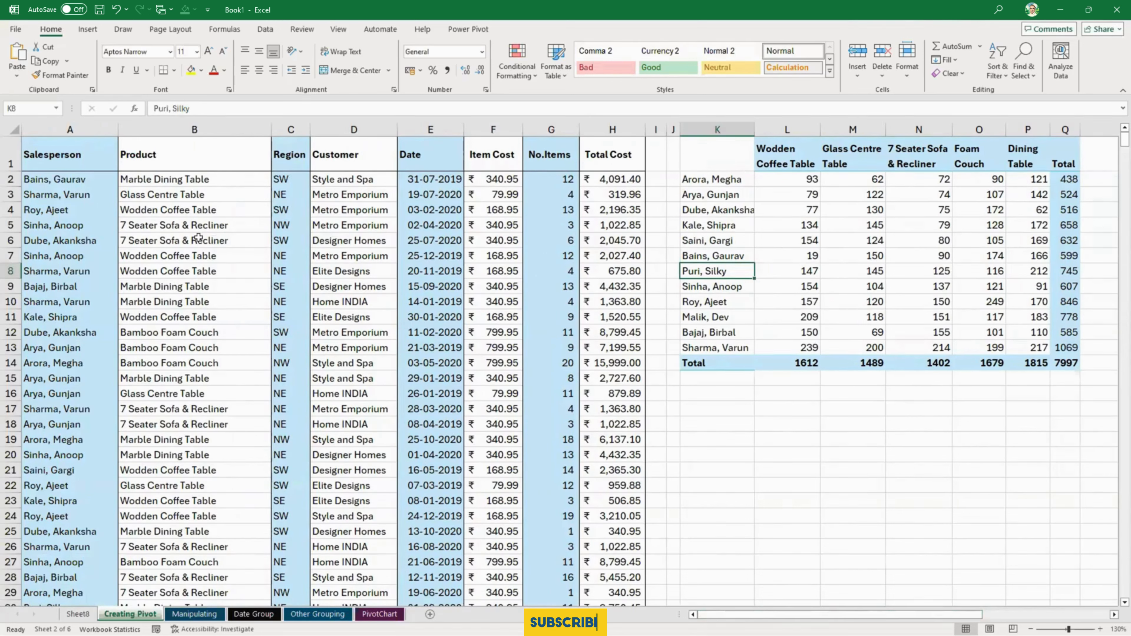
- Trace the row 3 Glass Centre Table record to the same salesperson's SUMIFS total in cell M13
left_click(67, 198)
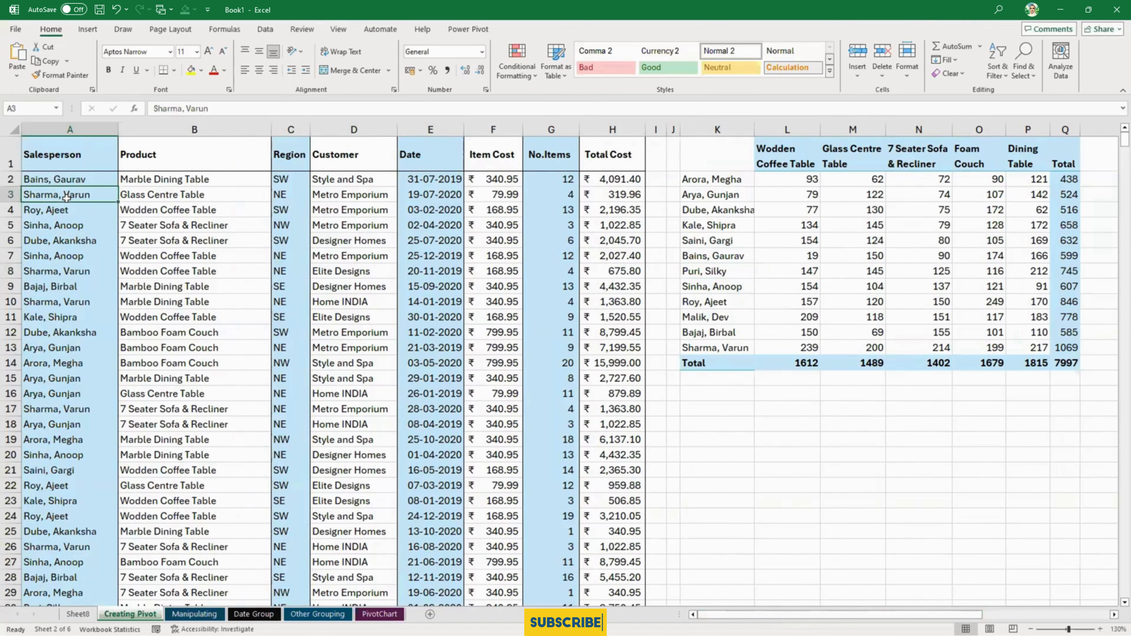
left_click(170, 198)
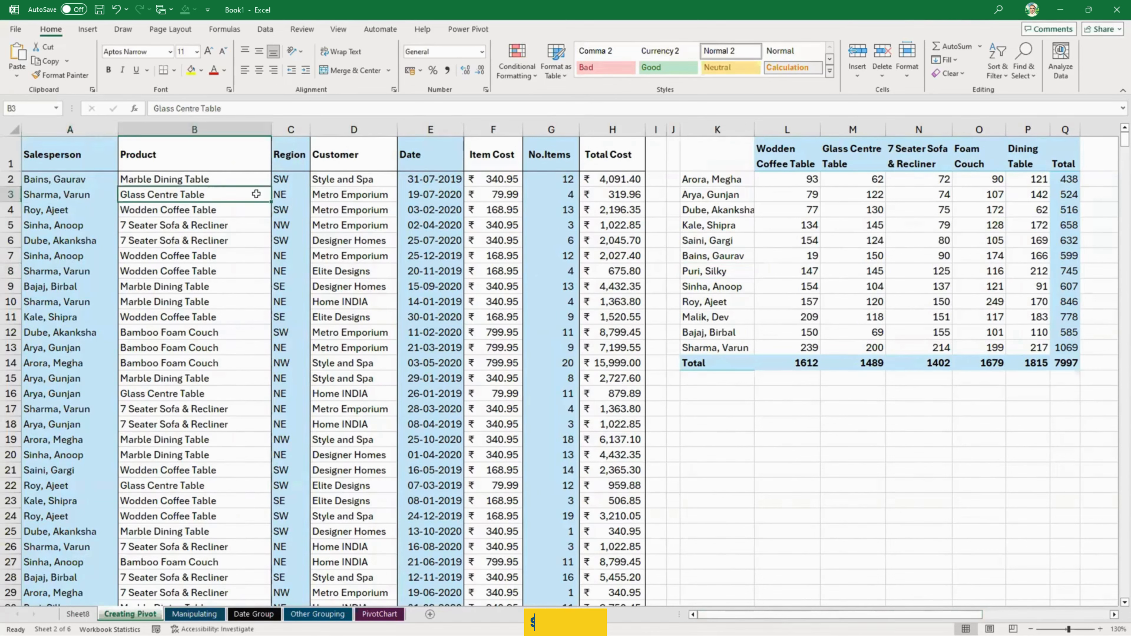
left_click(297, 192)
left_click(370, 193)
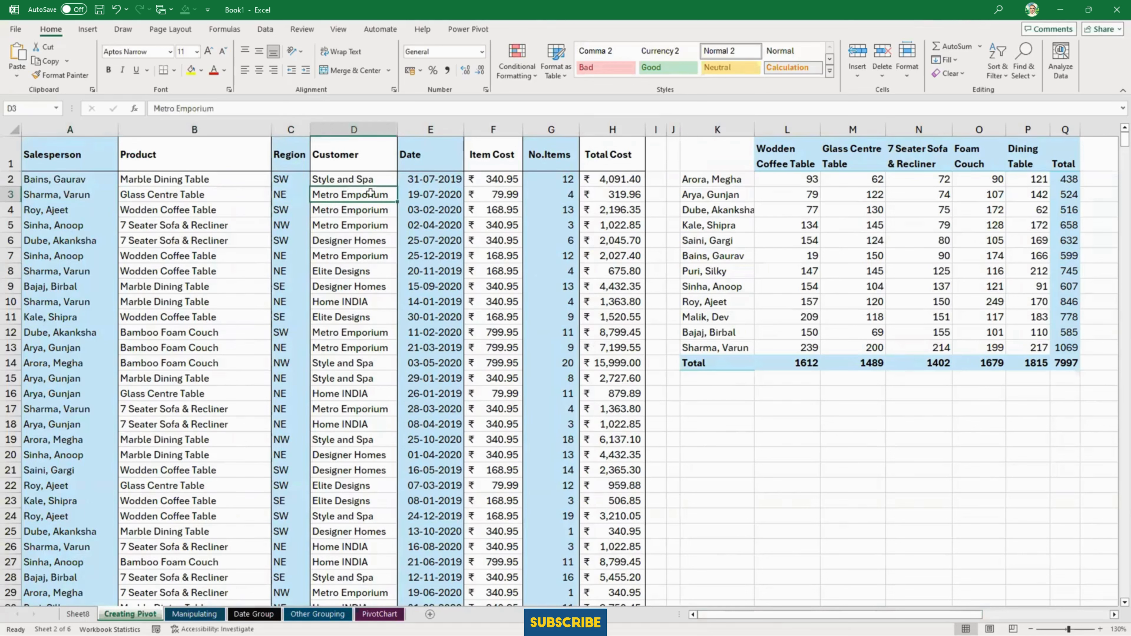
left_click(551, 194)
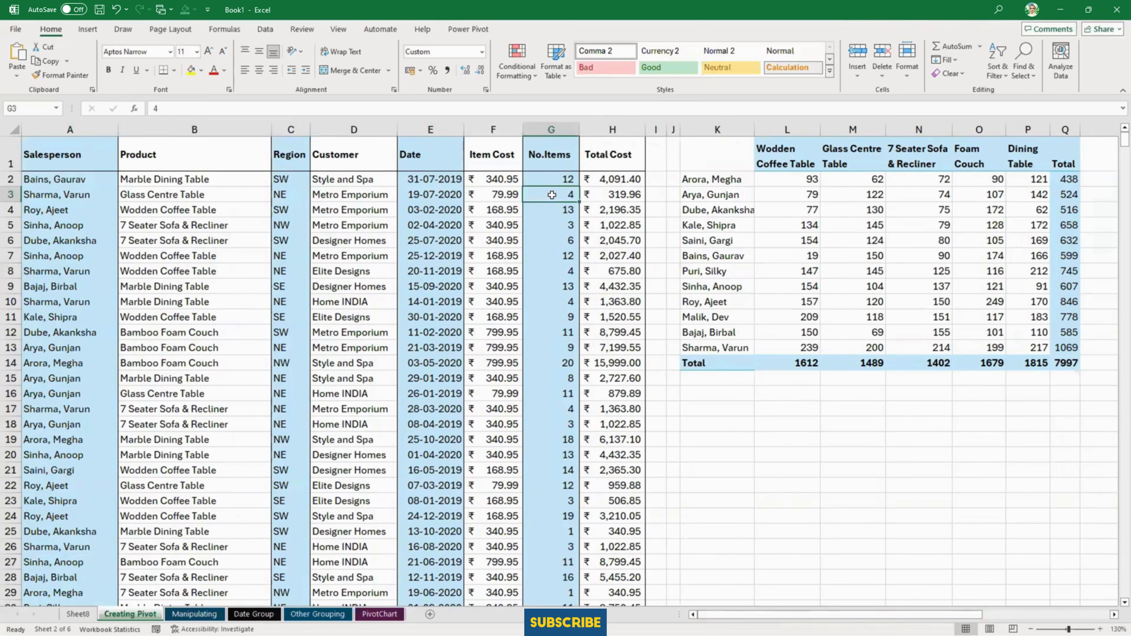
left_click(727, 353)
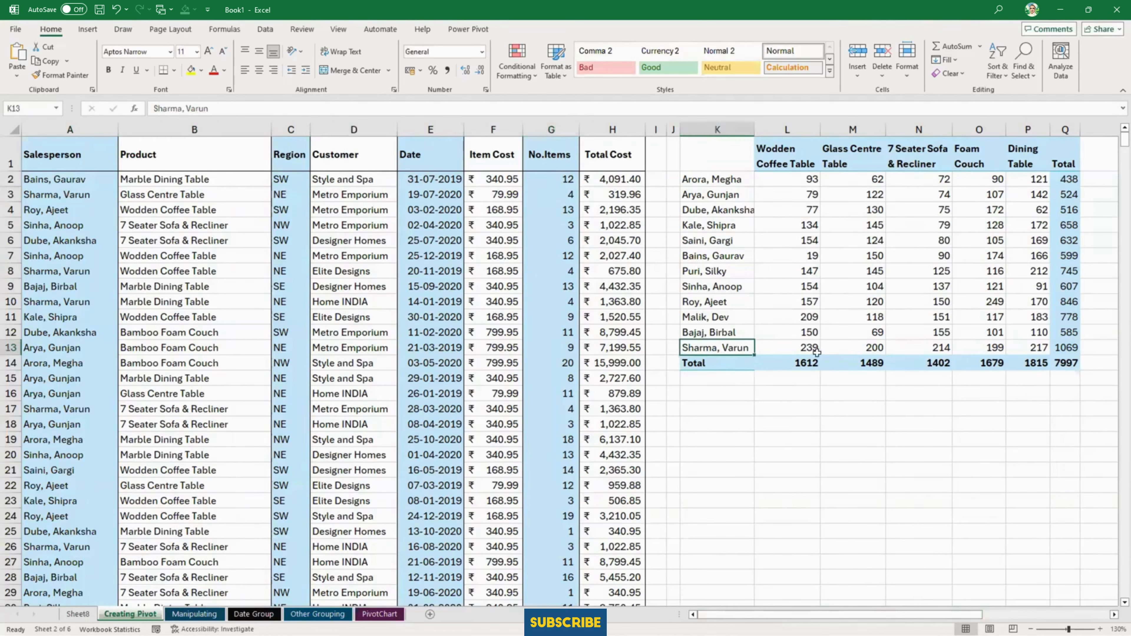
left_click(865, 347)
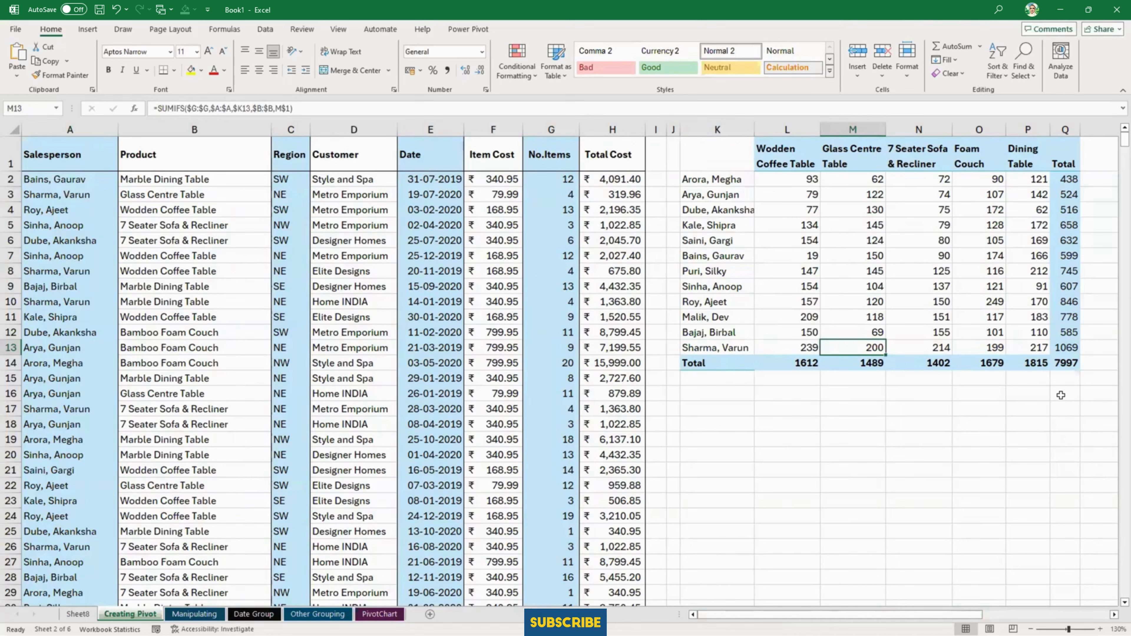
left_click(552, 196)
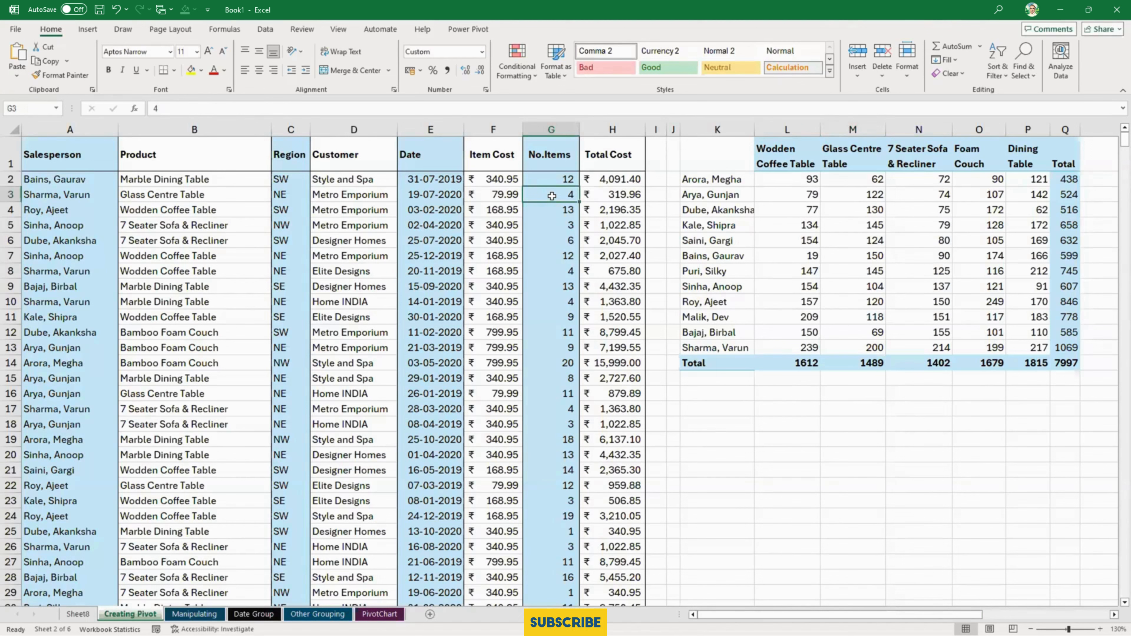
left_click(857, 345)
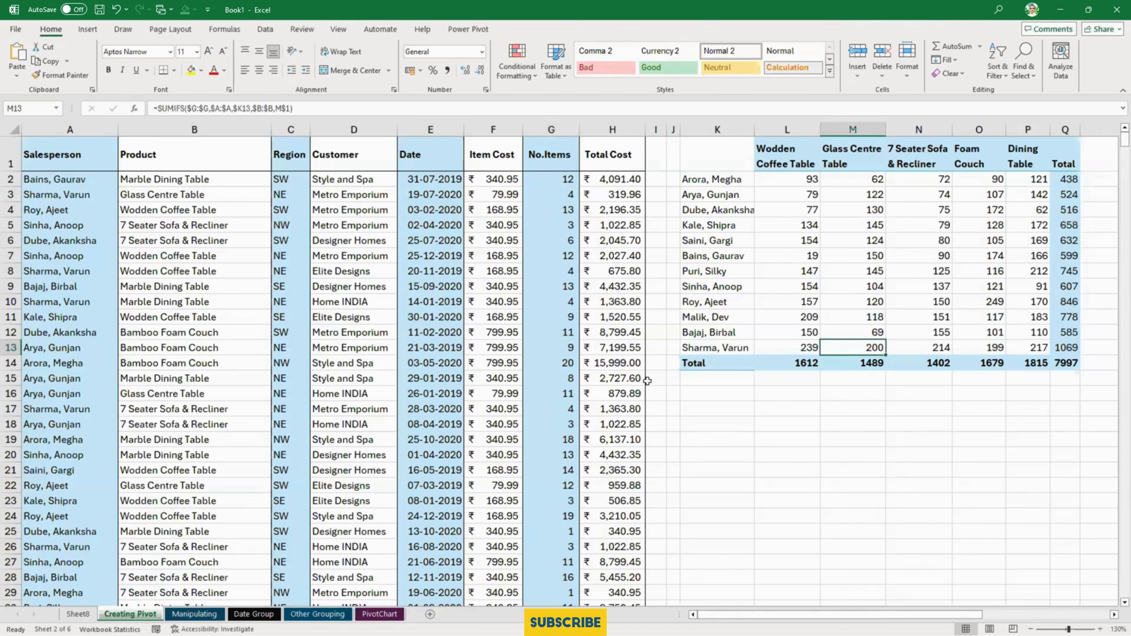
- Set No.Items for the Glass Centre Table record in row 3 to 5
left_click(546, 192)
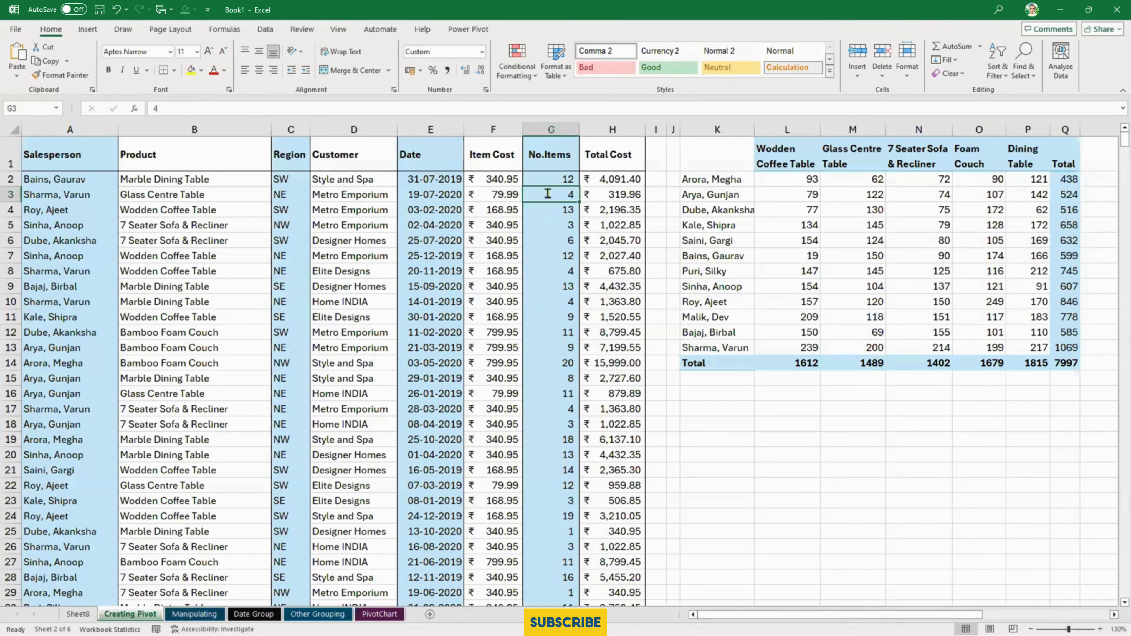
type("5")
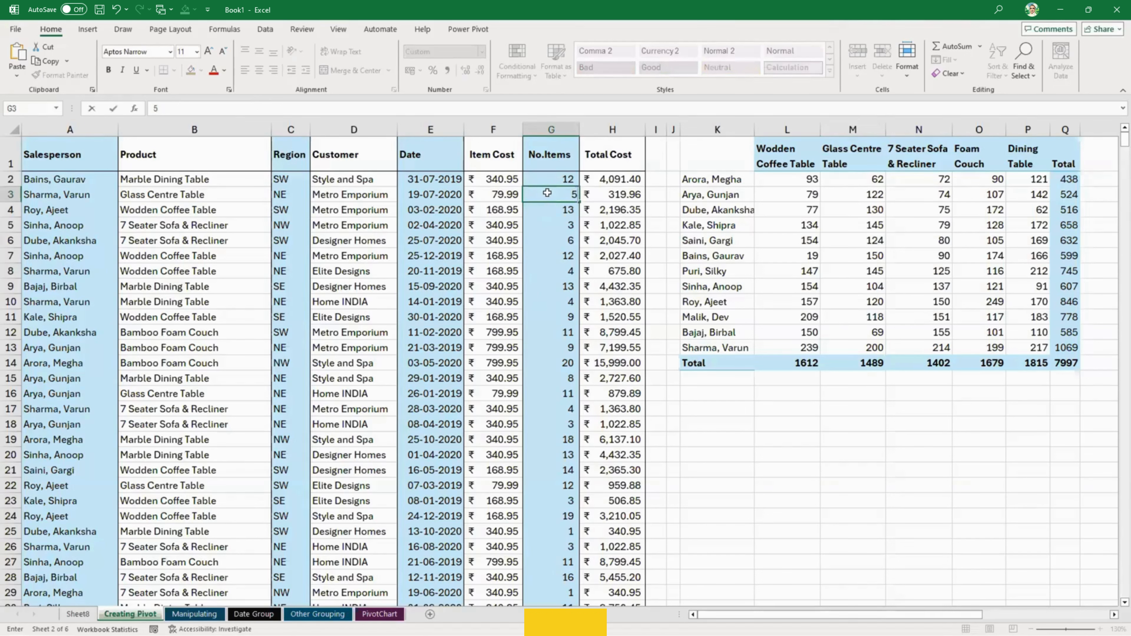
key("Return")
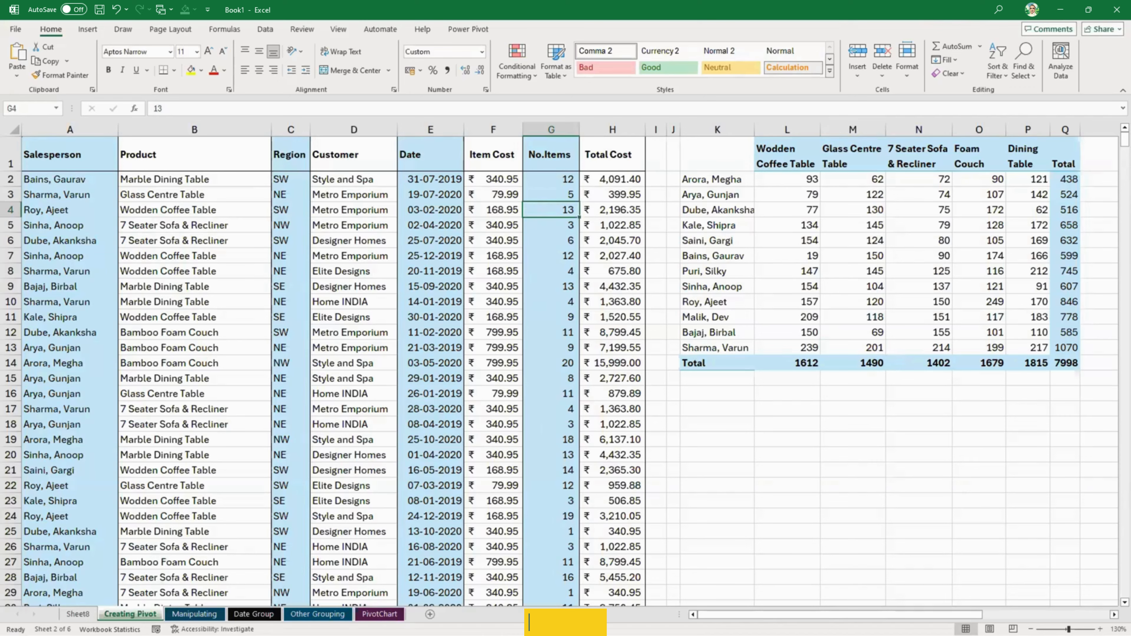
- Fill cell D15, the matching Glass Centre Table value in the Manipulating sheet's PivotTable, with yellow
left_click(194, 614)
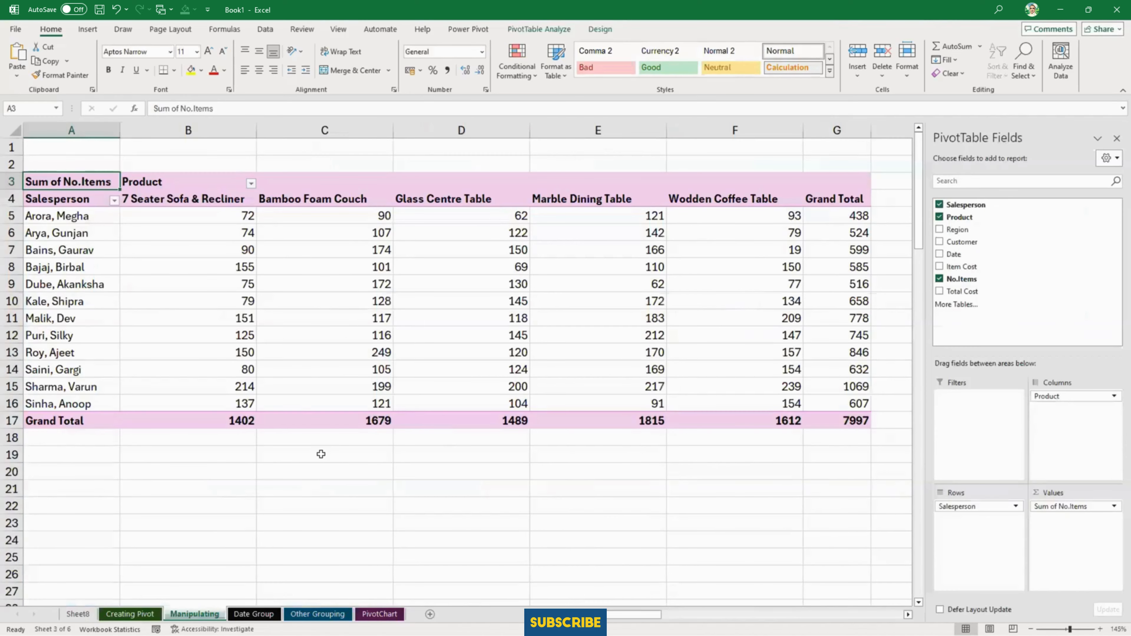
left_click(78, 387)
left_click(464, 199)
left_click(512, 386)
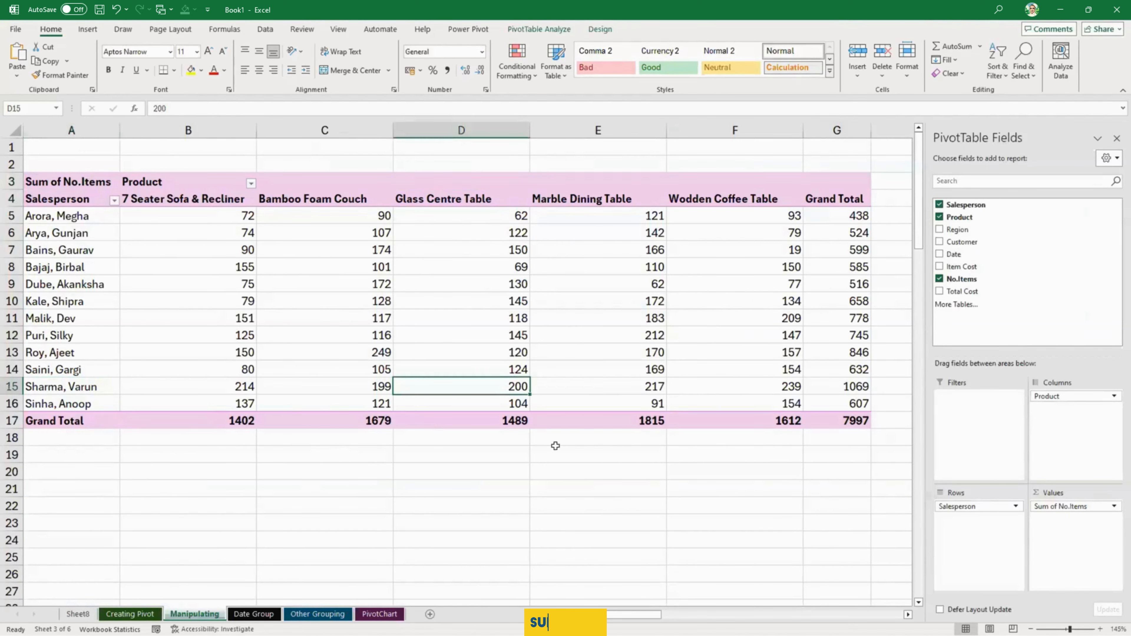
left_click(191, 70)
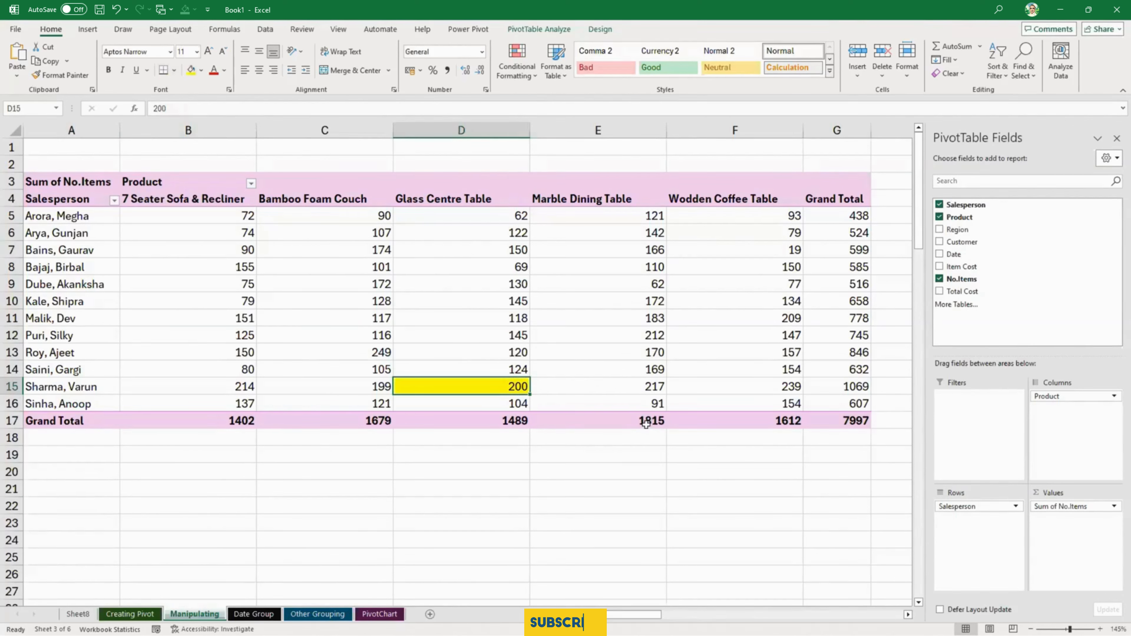
- Compare the SUMIFS result in M13 of the Creating Pivot sheet with the yellow PivotTable cell
left_click(129, 614)
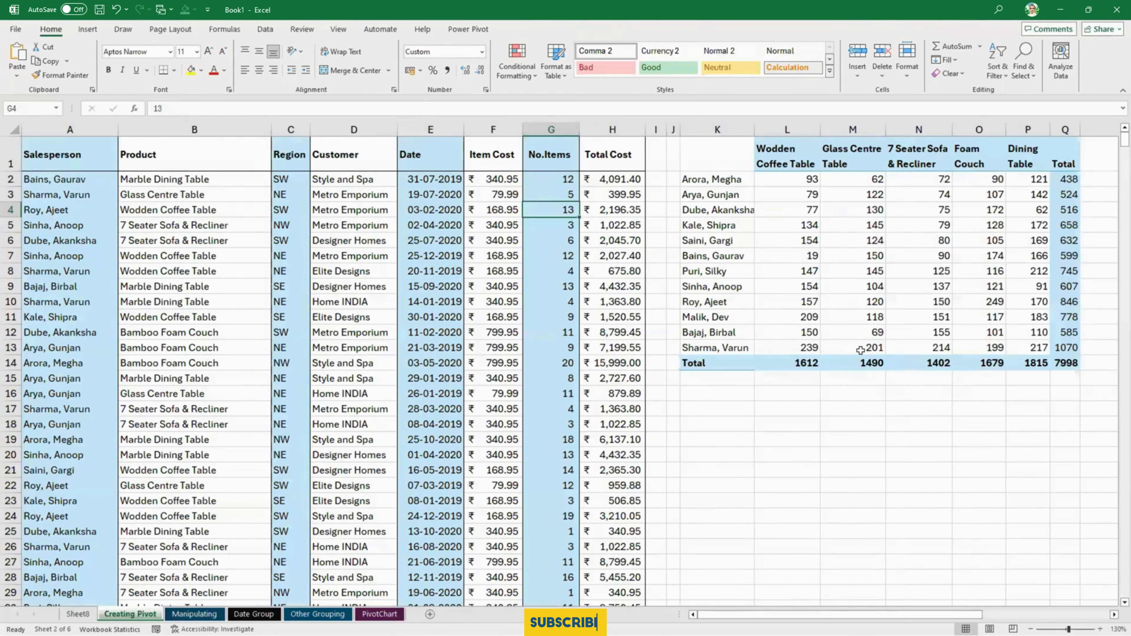
left_click(860, 348)
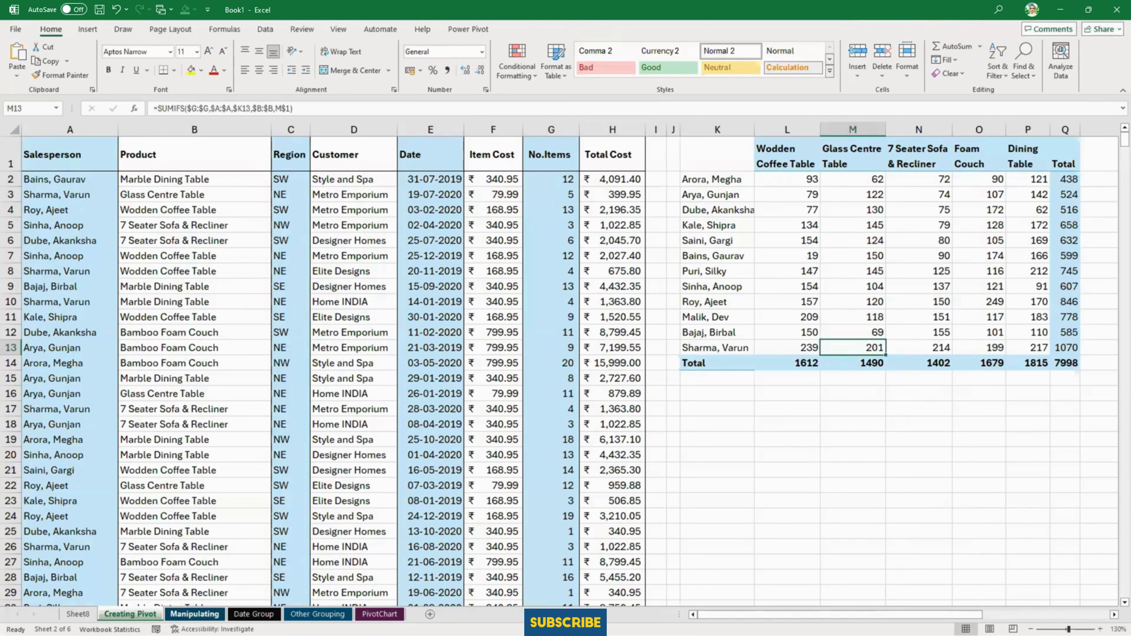
left_click(194, 614)
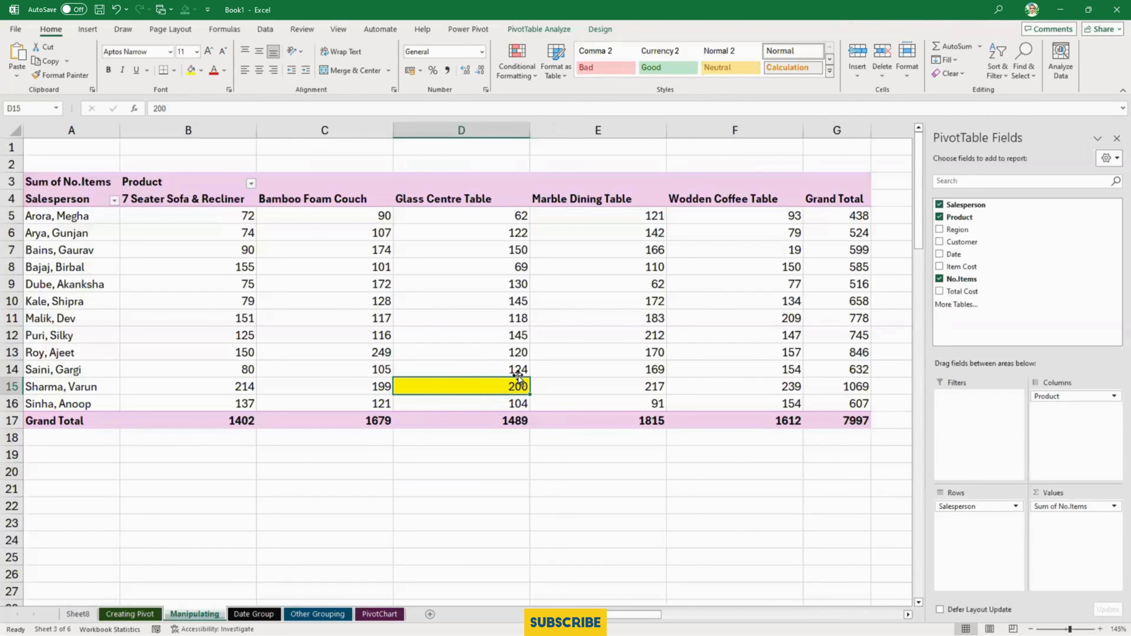
left_click(129, 614)
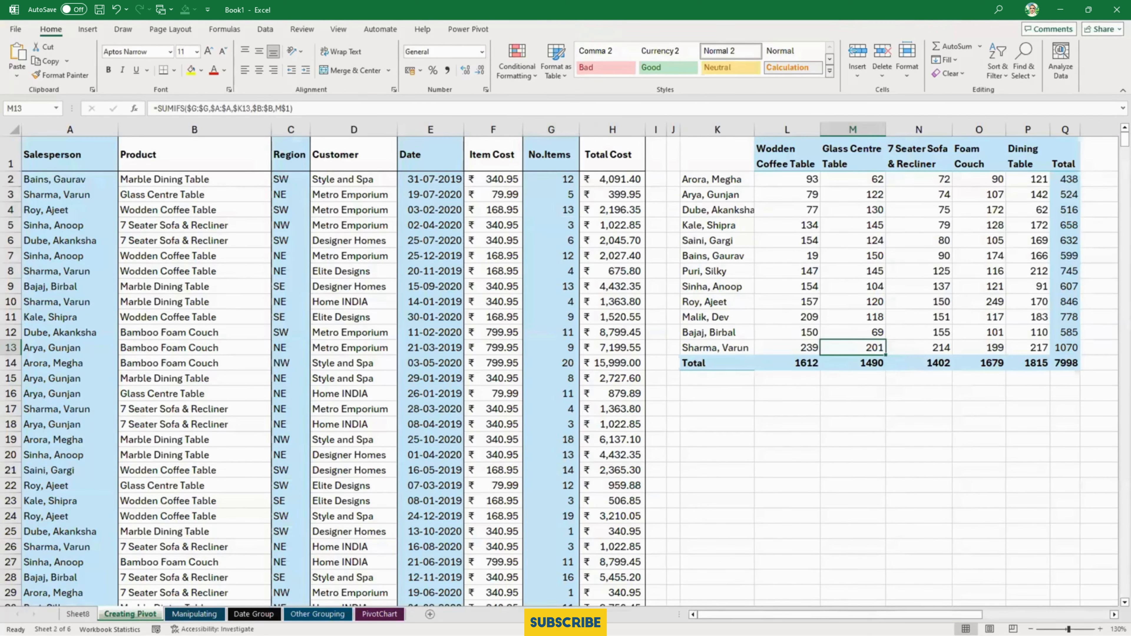
- On the Manipulating sheet, handwrite "Raw" and "Pivot" in red ink with a crossed-out line between them
left_click(194, 614)
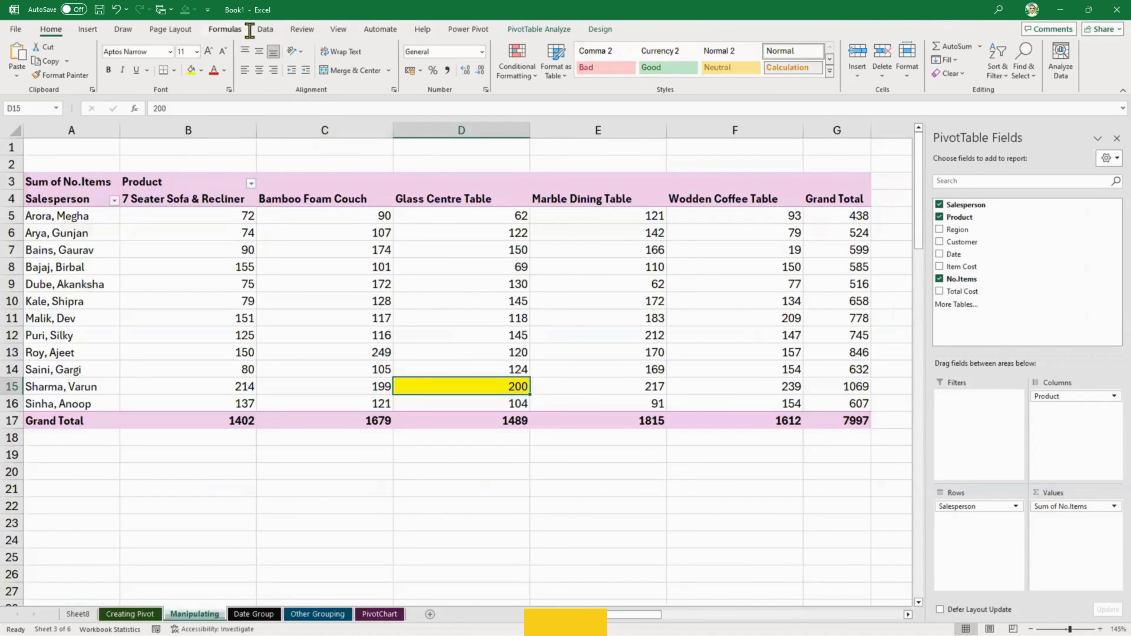
left_click(119, 30)
left_click(171, 58)
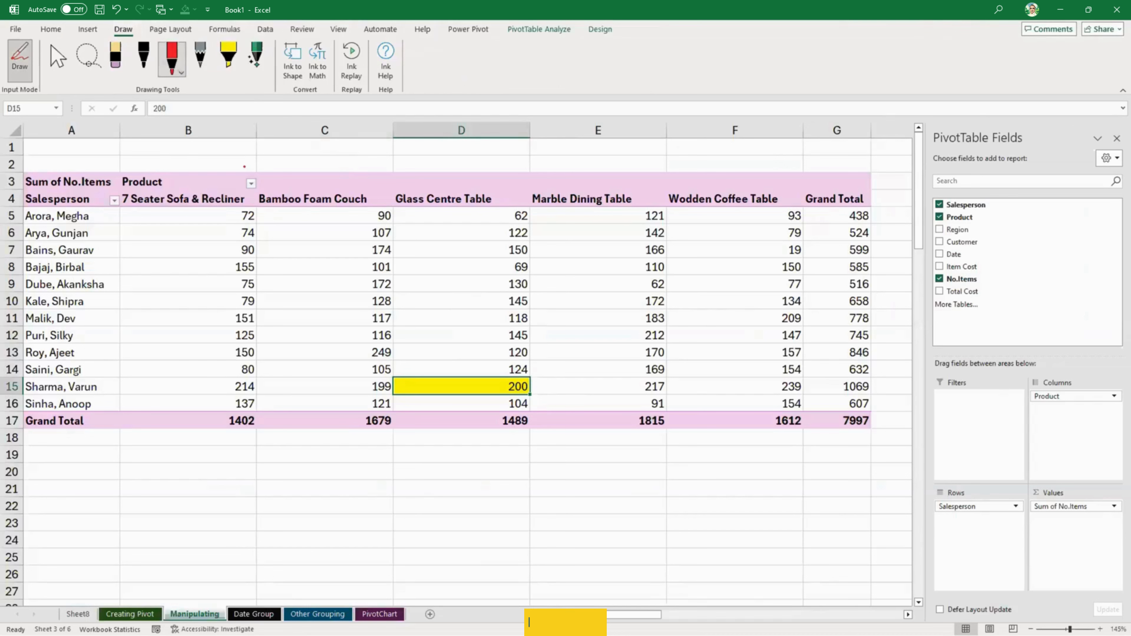
mouse_move(234, 510)
left_mouse_down()
mouse_move(253, 492)
mouse_move(309, 483)
mouse_move(253, 528)
left_mouse_up()
left_click_drag(341, 489, 416, 473)
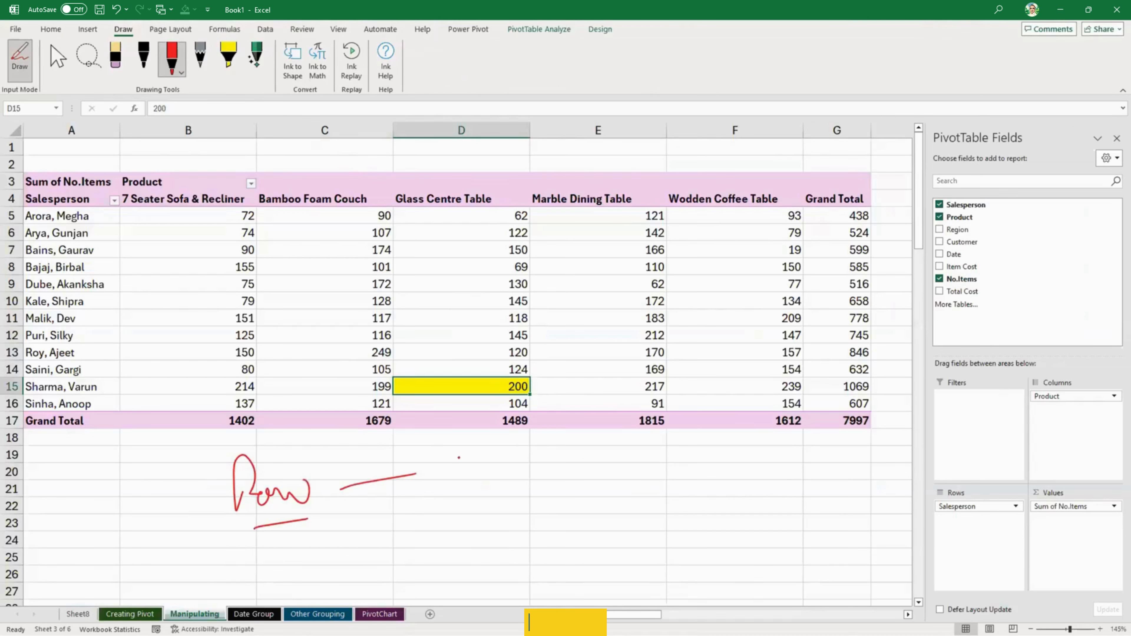
mouse_move(471, 409)
left_mouse_down()
mouse_move(476, 433)
mouse_move(501, 448)
mouse_move(535, 424)
left_mouse_up()
mouse_move(574, 430)
left_mouse_down()
mouse_move(561, 442)
mouse_move(625, 443)
mouse_move(650, 394)
left_mouse_up()
left_click_drag(346, 441, 407, 473)
left_click_drag(406, 427, 369, 521)
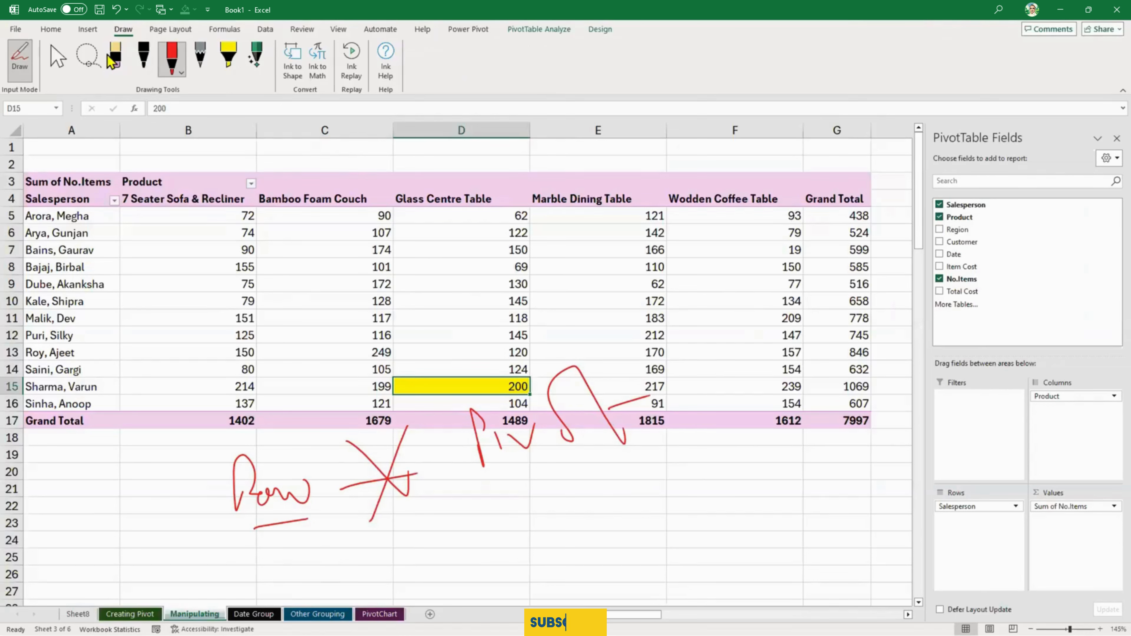
- Erase the crossed-out line between "Raw" and "Pivot" and draw a red X in its place
left_click(115, 58)
mouse_move(348, 490)
left_mouse_down()
mouse_move(388, 483)
mouse_move(356, 484)
mouse_move(428, 501)
left_mouse_up()
left_click(172, 57)
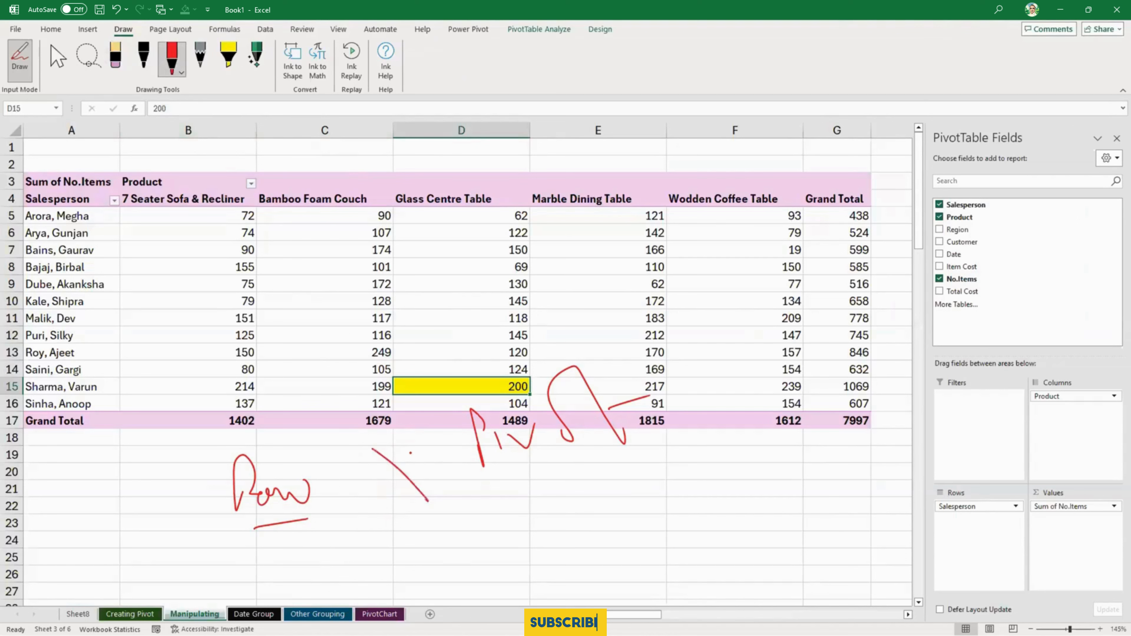
left_click_drag(410, 451, 385, 507)
- Circle "Raw" and "Pivot" in black ink, and add arrows between them plus a boxed check mark
left_click(143, 57)
mouse_move(510, 366)
left_mouse_down()
mouse_move(636, 450)
mouse_move(509, 343)
left_mouse_up()
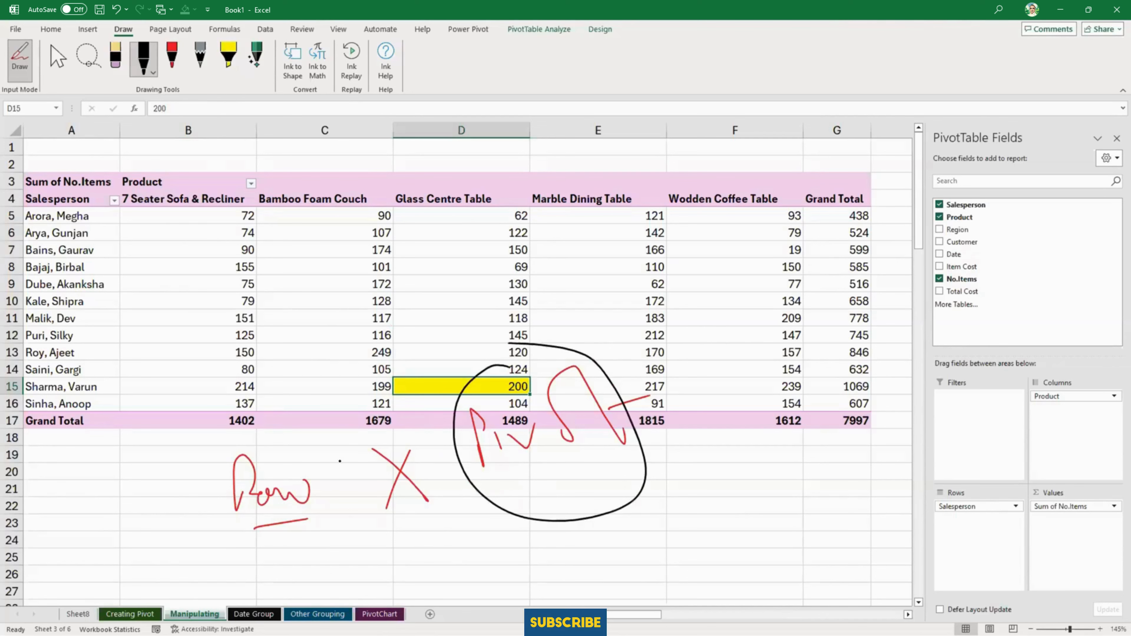
mouse_move(313, 466)
left_mouse_down()
mouse_move(418, 376)
mouse_move(433, 391)
left_mouse_up()
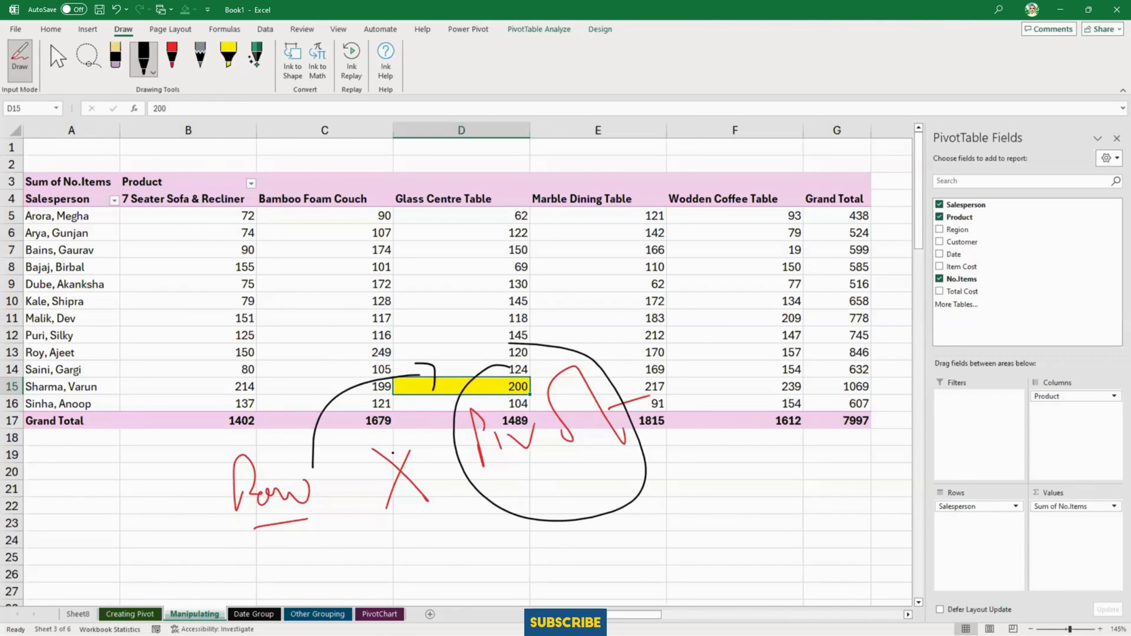
mouse_move(275, 578)
left_mouse_down()
mouse_move(280, 412)
mouse_move(236, 394)
left_mouse_up()
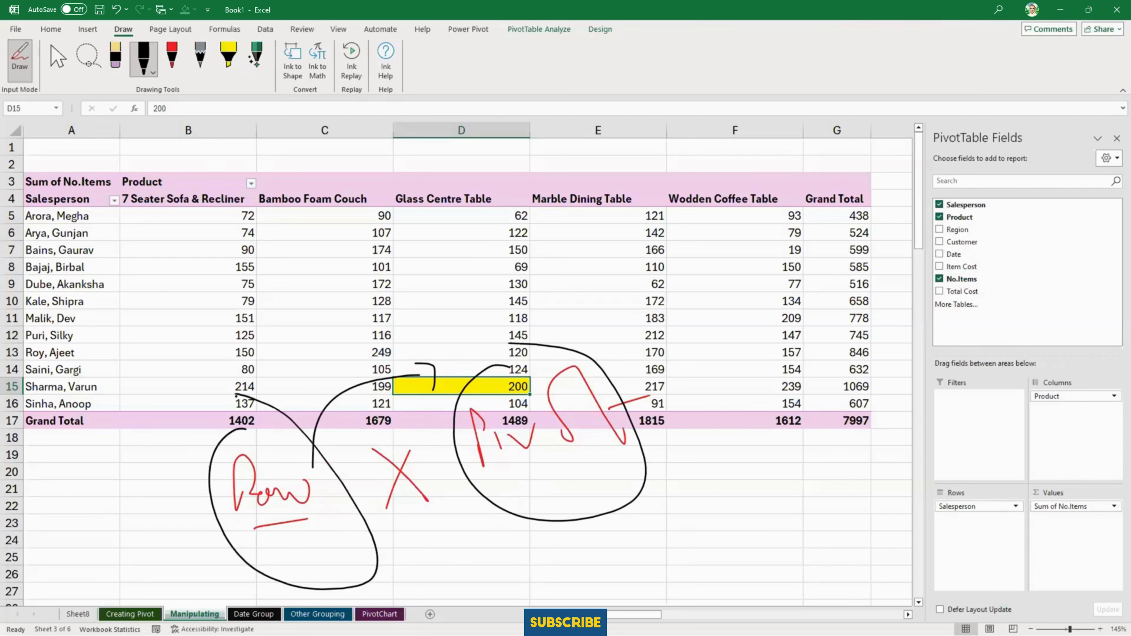
left_click_drag(163, 248, 165, 283)
mouse_move(163, 247)
left_mouse_down()
mouse_move(232, 247)
mouse_move(187, 288)
mouse_move(219, 251)
left_mouse_up()
mouse_move(206, 313)
left_mouse_down()
mouse_move(441, 319)
mouse_move(450, 345)
left_mouse_up()
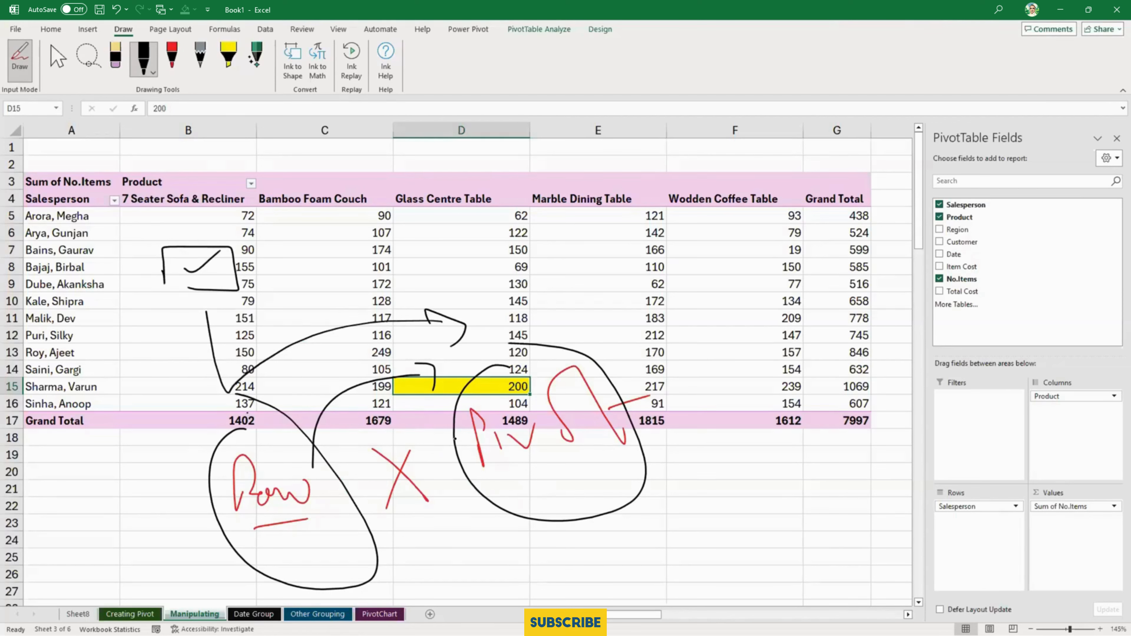
- Erase all the ink annotations from the Manipulating sheet
left_click(116, 58)
mouse_move(209, 240)
left_mouse_down()
mouse_move(278, 452)
mouse_move(417, 481)
mouse_move(494, 441)
mouse_move(627, 411)
mouse_move(539, 322)
mouse_move(431, 361)
left_mouse_up()
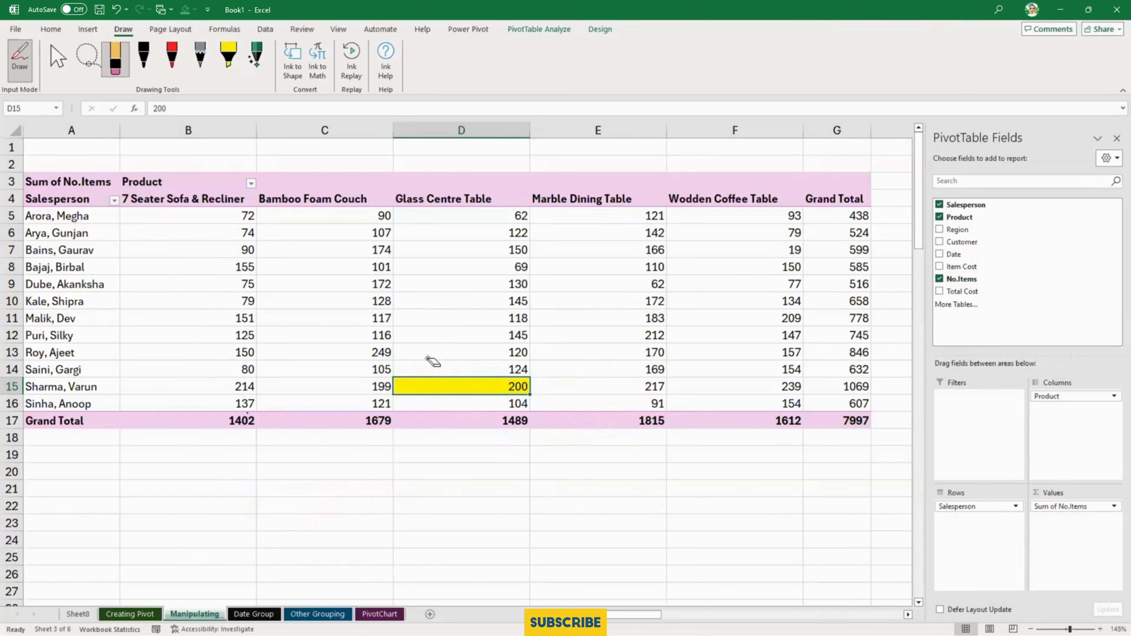
- Handwrite an underlined "Raw" in red ink in the empty area below the PivotTable on the Manipulating sheet
left_click(172, 55)
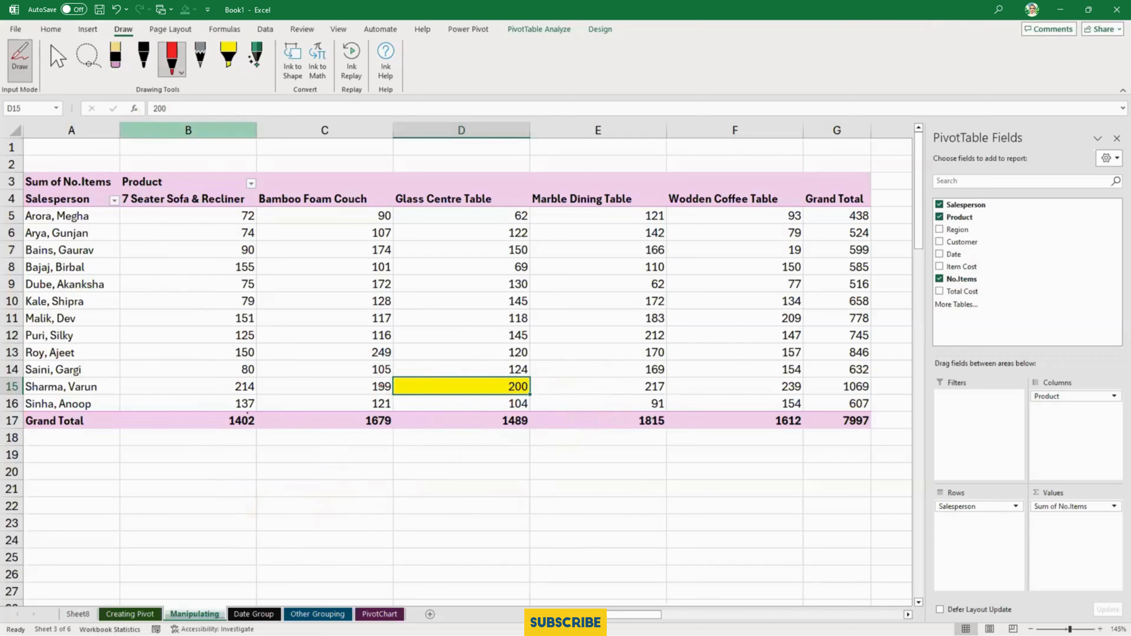
left_click(53, 55)
left_click(405, 455)
scroll(404, 460, "down", 4)
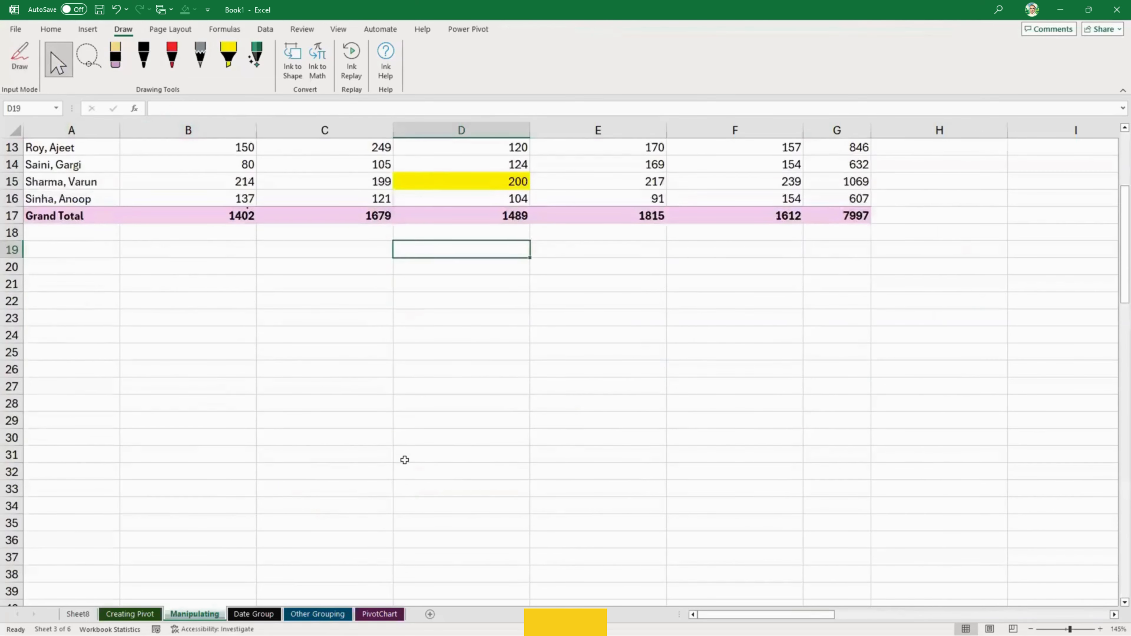
scroll(404, 460, "down", 3)
left_click(170, 67)
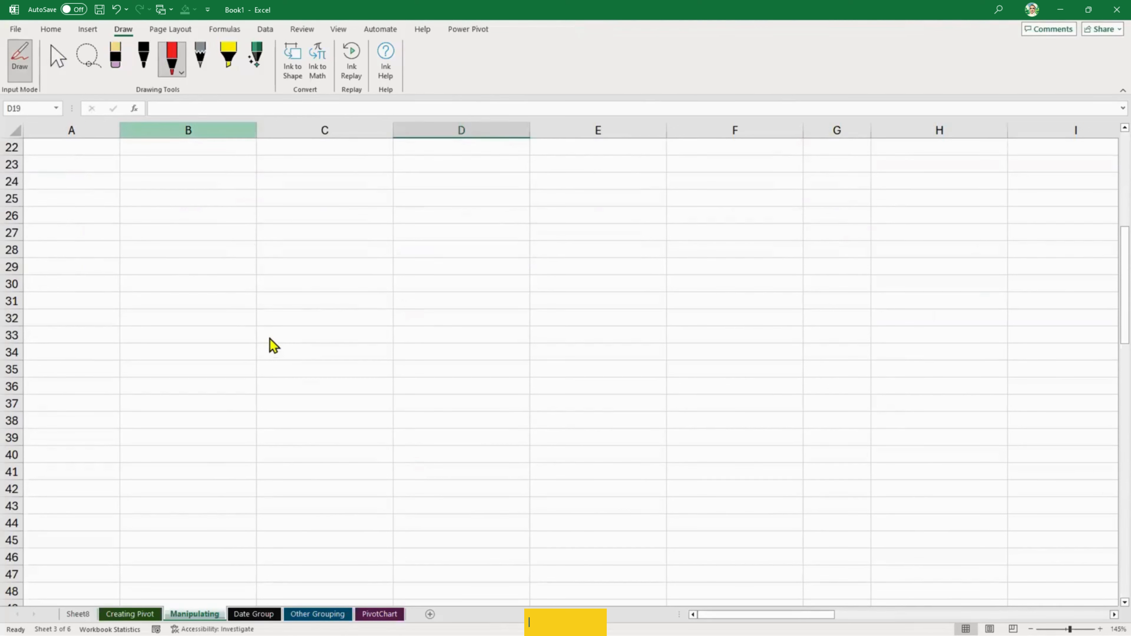
left_click_drag(270, 339, 273, 368)
mouse_move(267, 297)
left_mouse_down()
mouse_move(328, 371)
mouse_move(373, 376)
mouse_move(383, 359)
left_mouse_up()
left_click(282, 384)
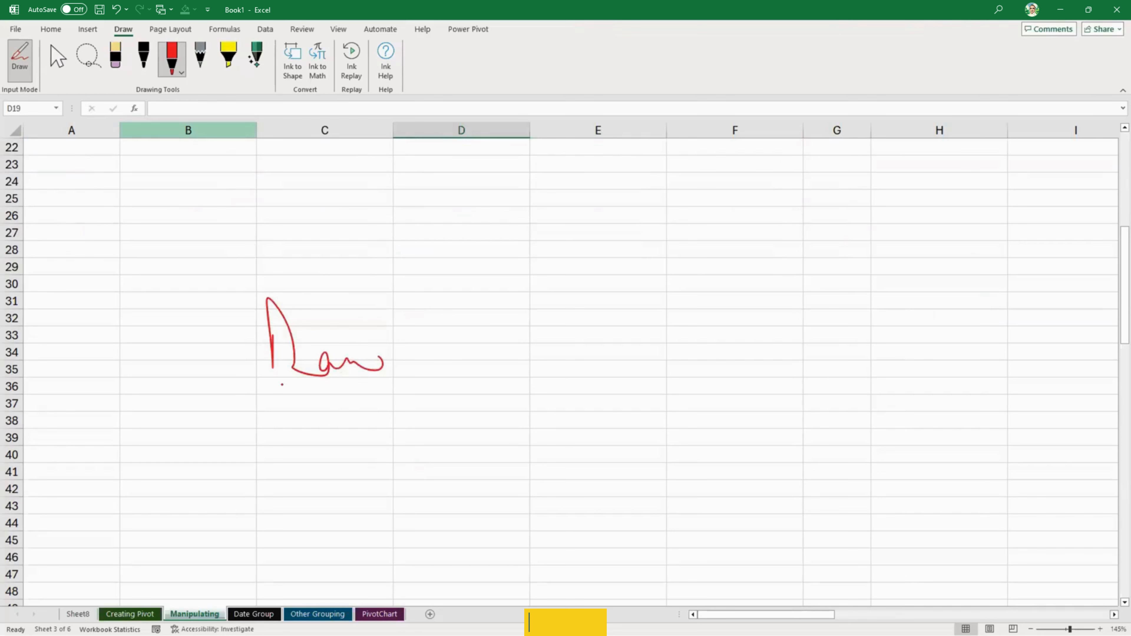
left_click_drag(272, 388, 448, 394)
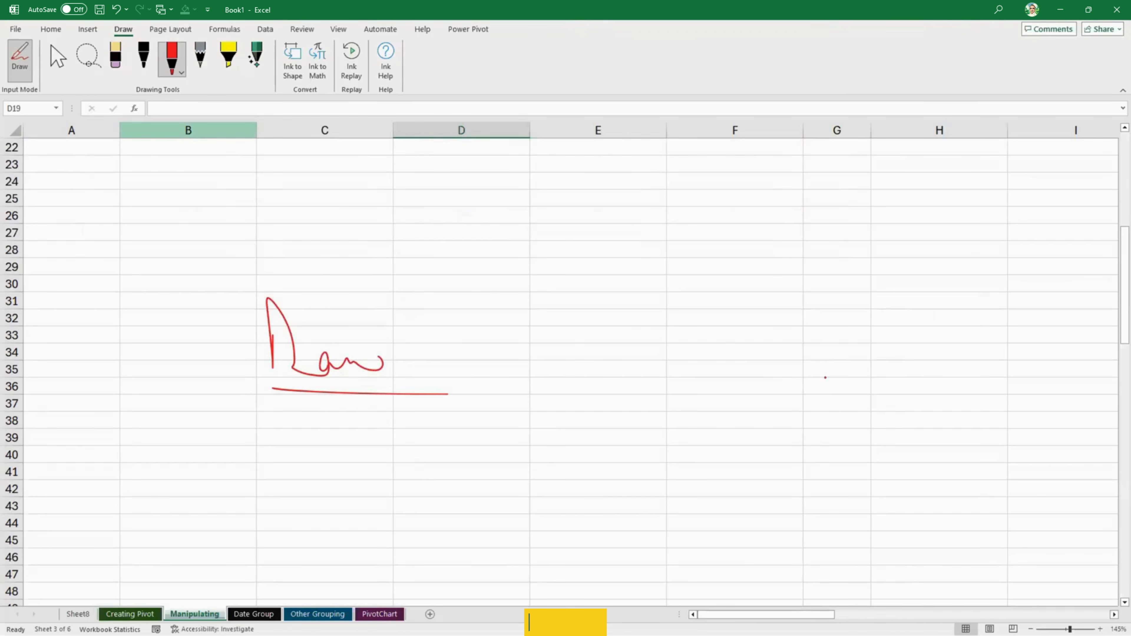
- Handwrite an underlined "Pivot" in red ink across from "Raw" on the same rows
mouse_move(828, 390)
left_mouse_down()
mouse_move(830, 356)
mouse_move(854, 363)
left_mouse_up()
left_click(867, 355)
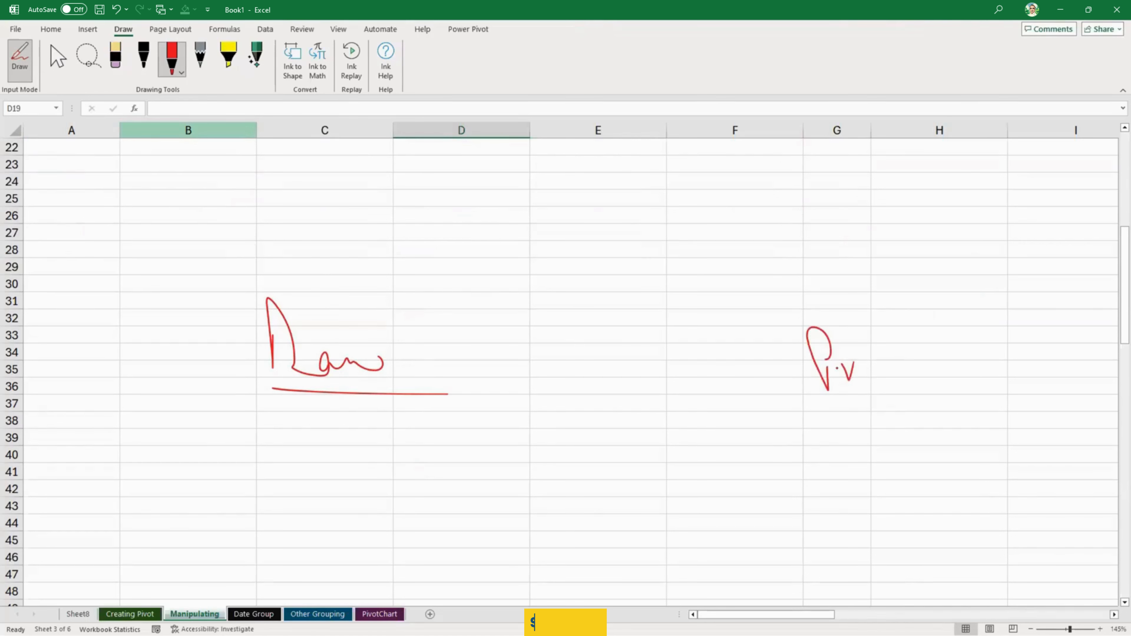
left_click_drag(888, 326, 873, 377)
mouse_move(890, 327)
left_mouse_down()
mouse_move(904, 375)
mouse_move(915, 350)
left_mouse_up()
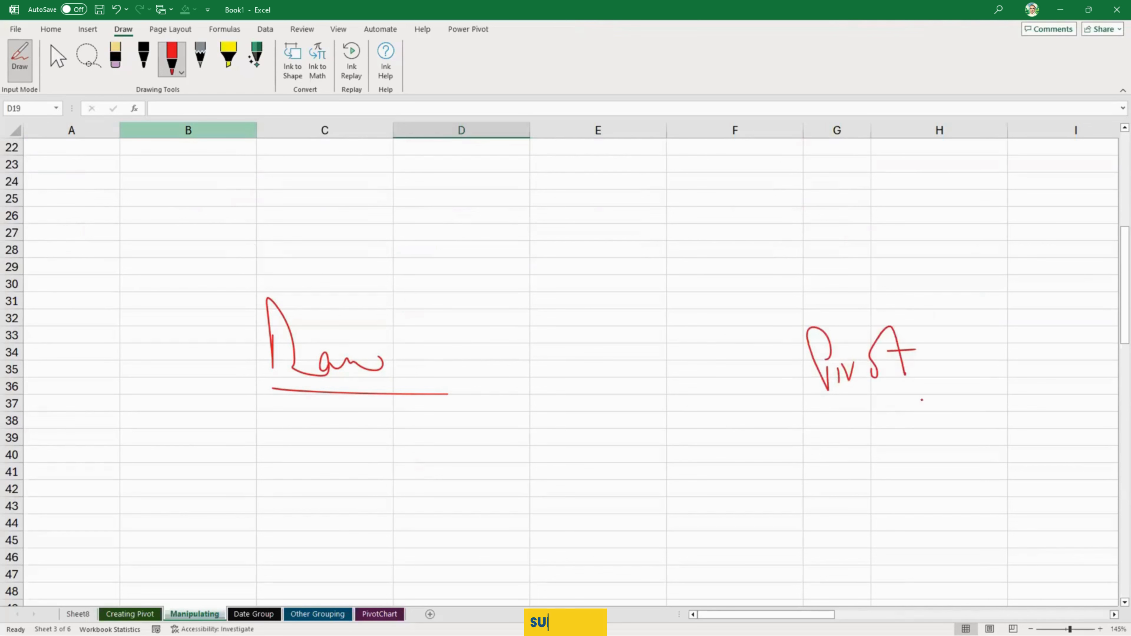
left_click_drag(920, 400, 836, 406)
- Draw a black ink line from "Raw" to a boxed, underlined "Temp" placed above and between the two words
left_click(143, 55)
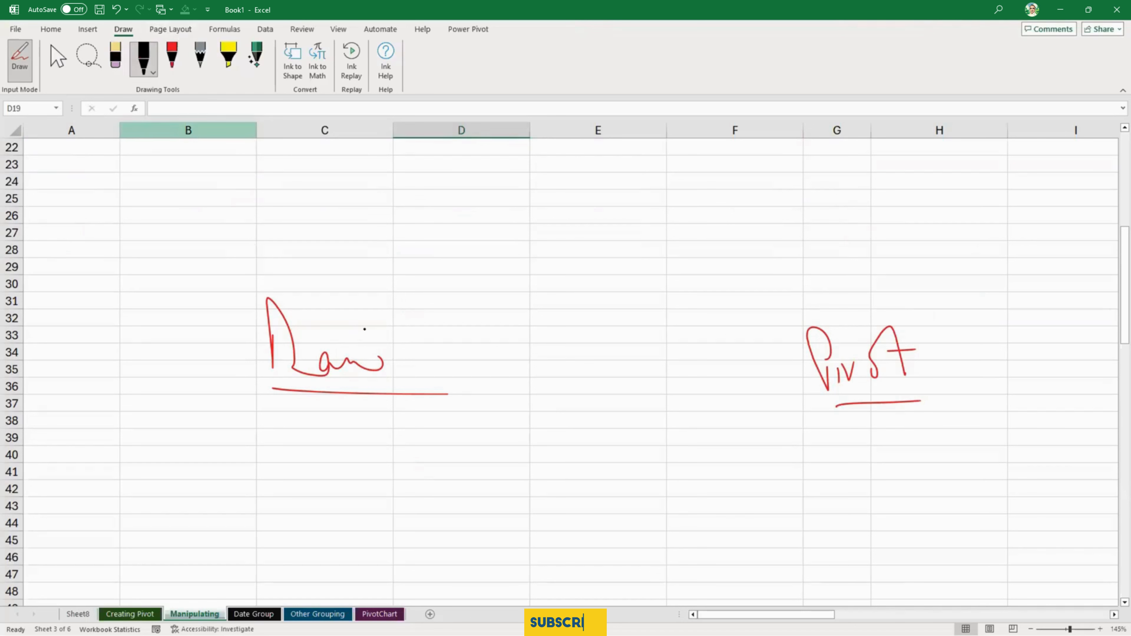
mouse_move(357, 327)
left_mouse_down()
mouse_move(449, 202)
mouse_move(464, 236)
left_mouse_up()
left_click_drag(526, 221, 471, 238)
mouse_move(466, 197)
left_mouse_down()
mouse_move(492, 192)
mouse_move(483, 213)
mouse_move(534, 208)
left_mouse_up()
mouse_move(536, 191)
left_mouse_down()
mouse_move(538, 208)
mouse_move(551, 192)
left_mouse_up()
left_click(554, 196)
left_click_drag(491, 228, 561, 216)
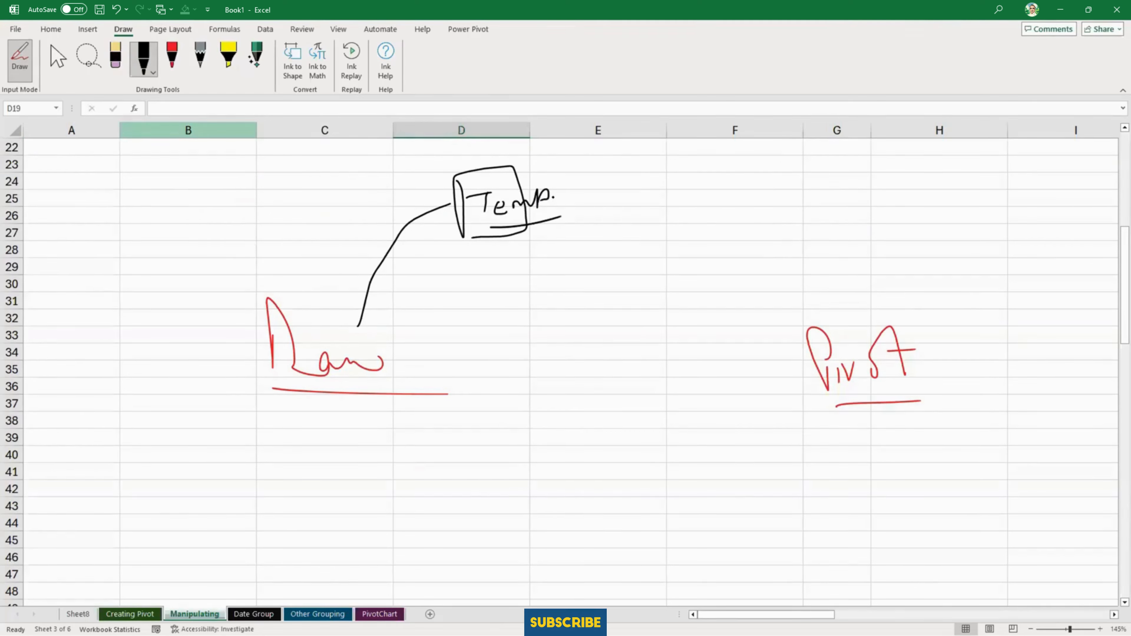
mouse_move(579, 163)
left_mouse_down()
mouse_move(593, 227)
mouse_move(507, 243)
left_mouse_up()
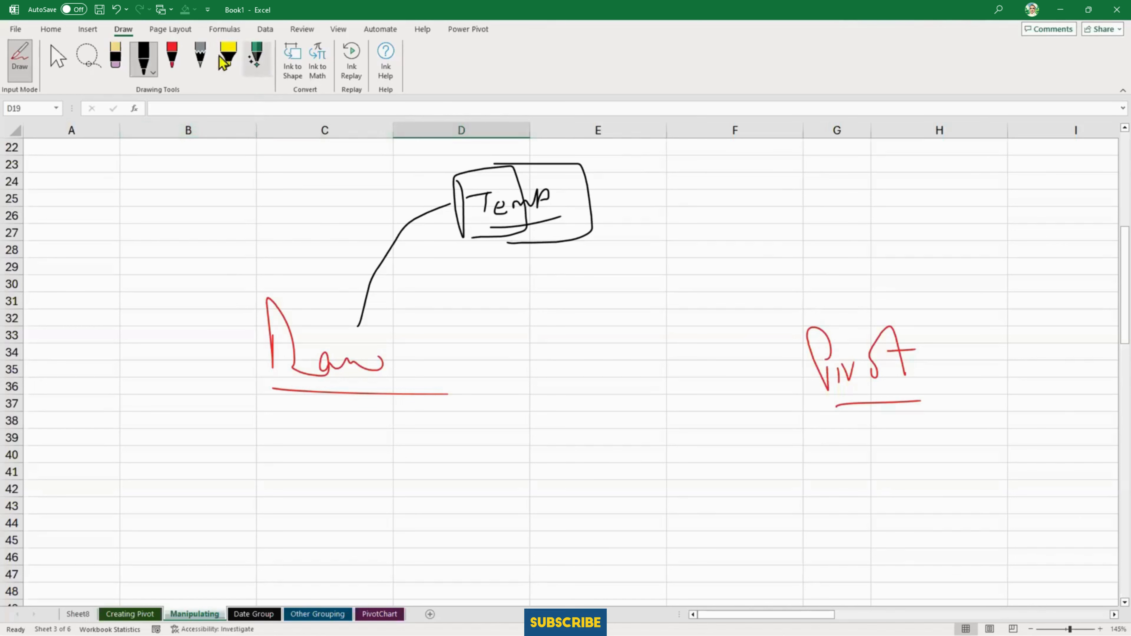
- Draw a pencil arrow from "Temp" to "Pivot" and a blue arrow from "Raw" toward "Pivot"
left_click(201, 64)
mouse_move(596, 199)
left_mouse_down()
mouse_move(740, 234)
mouse_move(790, 289)
mouse_move(806, 282)
left_mouse_up()
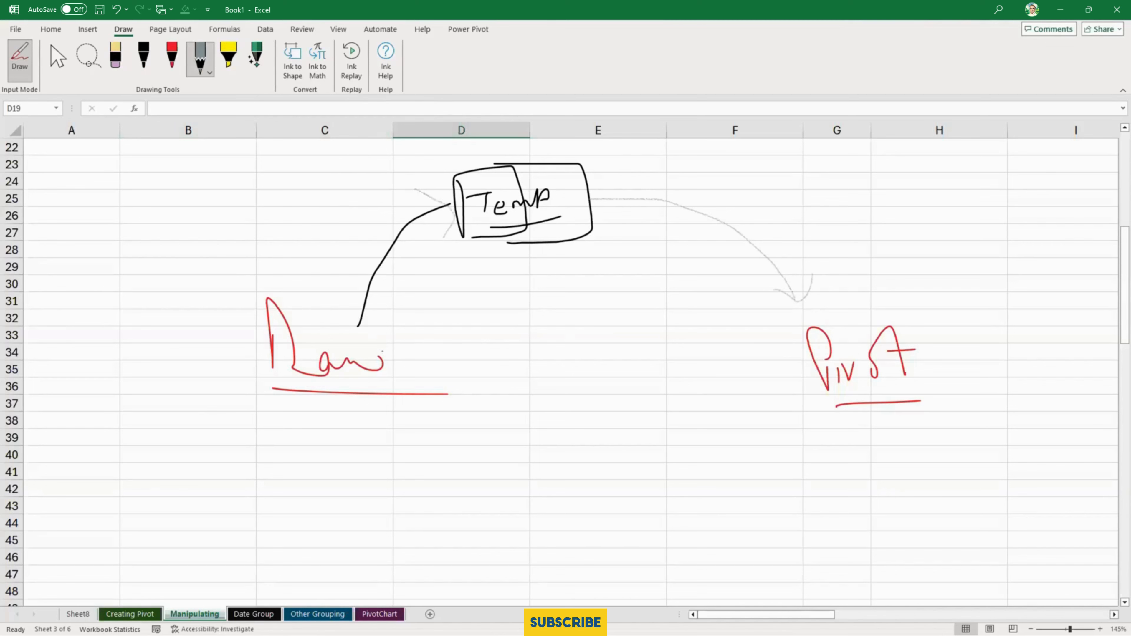
left_click(167, 57)
left_click(181, 72)
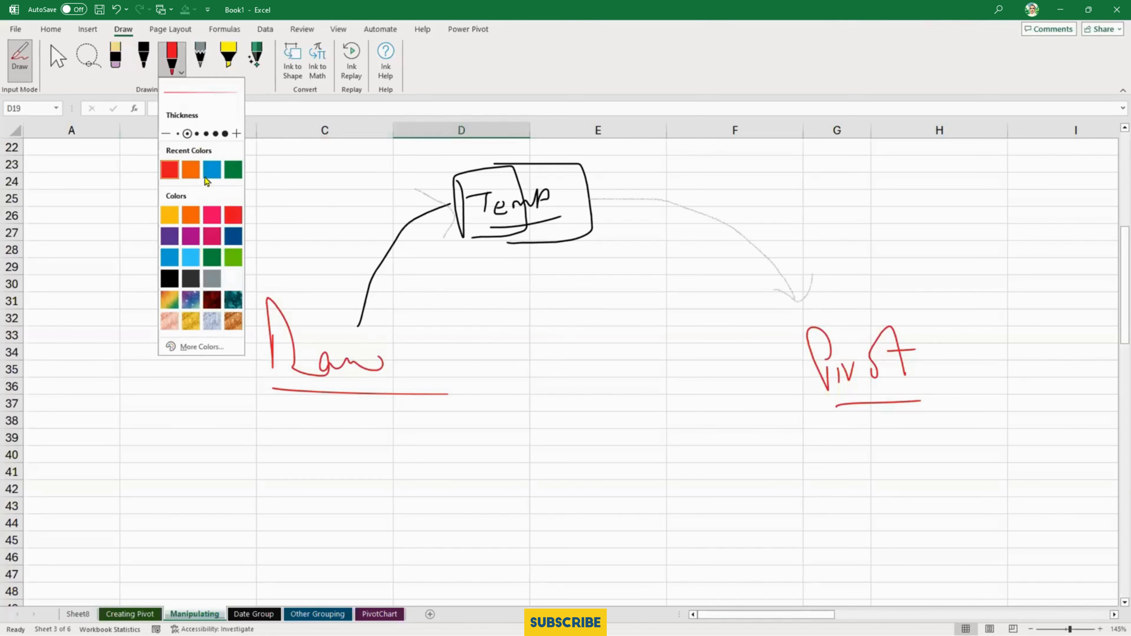
left_click(212, 170)
left_click_drag(406, 325, 618, 258)
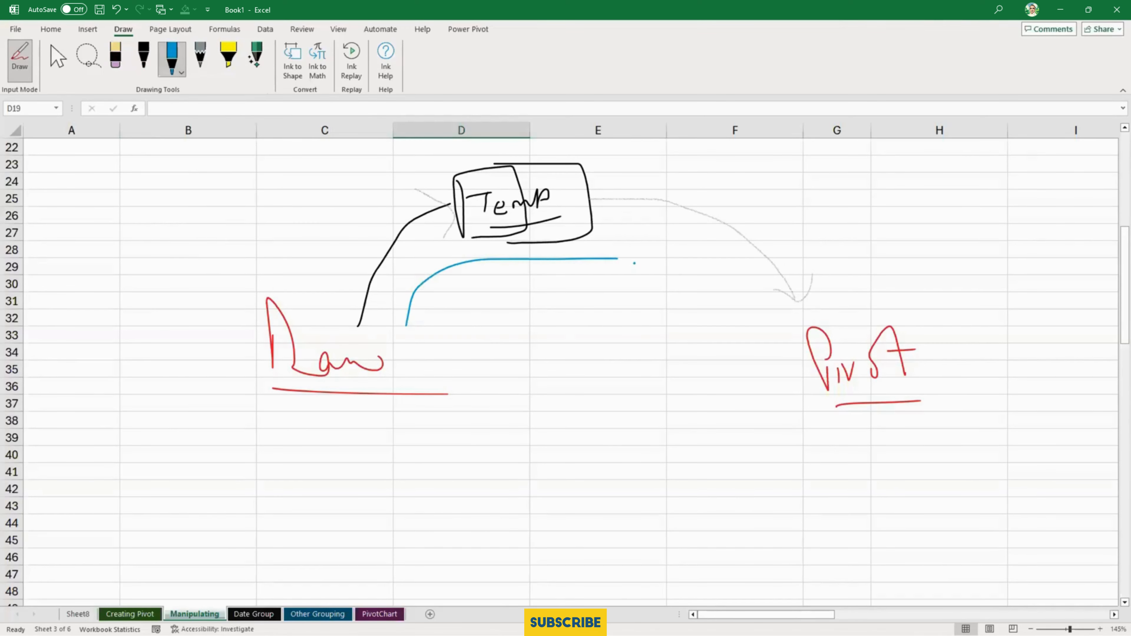
left_click_drag(688, 283, 721, 308)
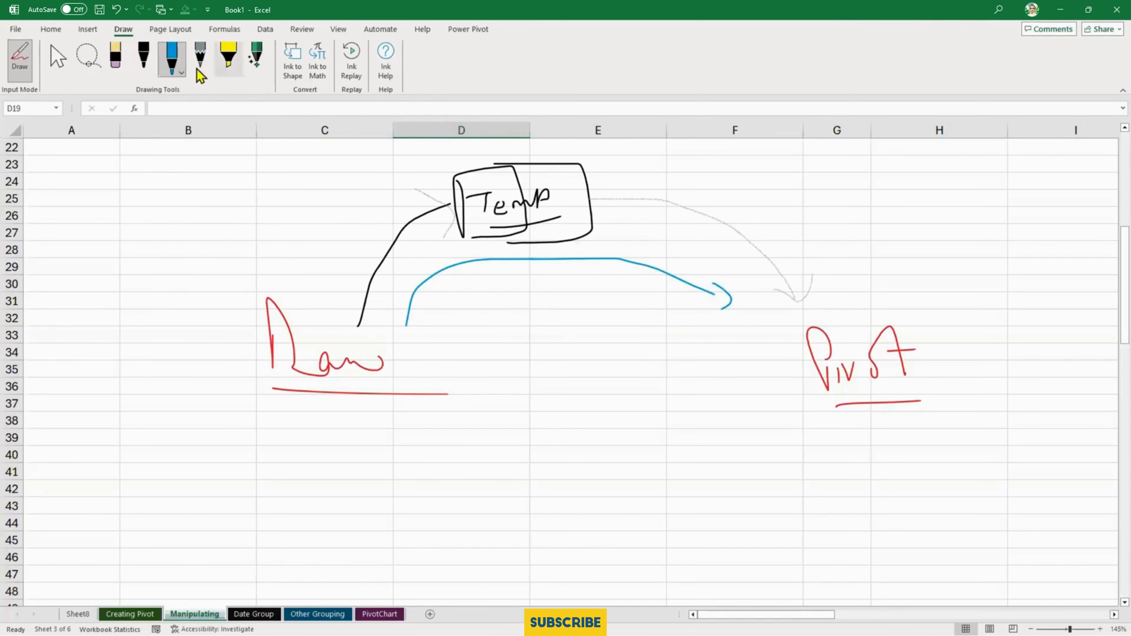
- Draw a crossed-out orange arrow from "Pivot" back to "Raw", and erase it
left_click(182, 72)
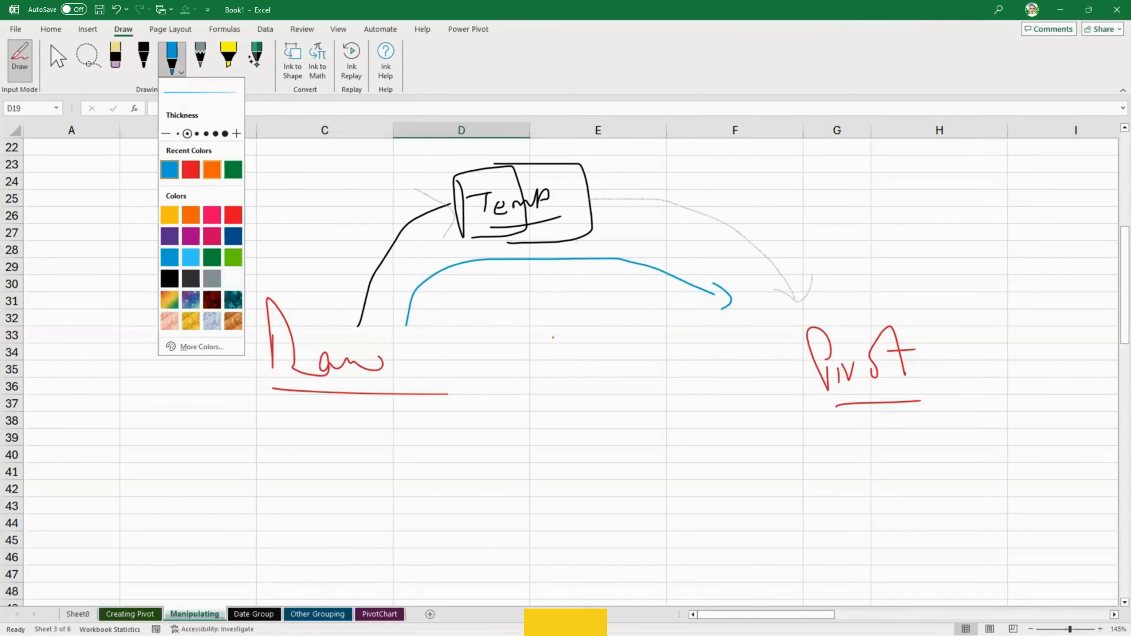
left_click(212, 170)
mouse_move(752, 379)
left_mouse_down()
mouse_move(574, 430)
mouse_move(575, 442)
mouse_move(552, 447)
mouse_move(501, 406)
mouse_move(511, 396)
left_mouse_up()
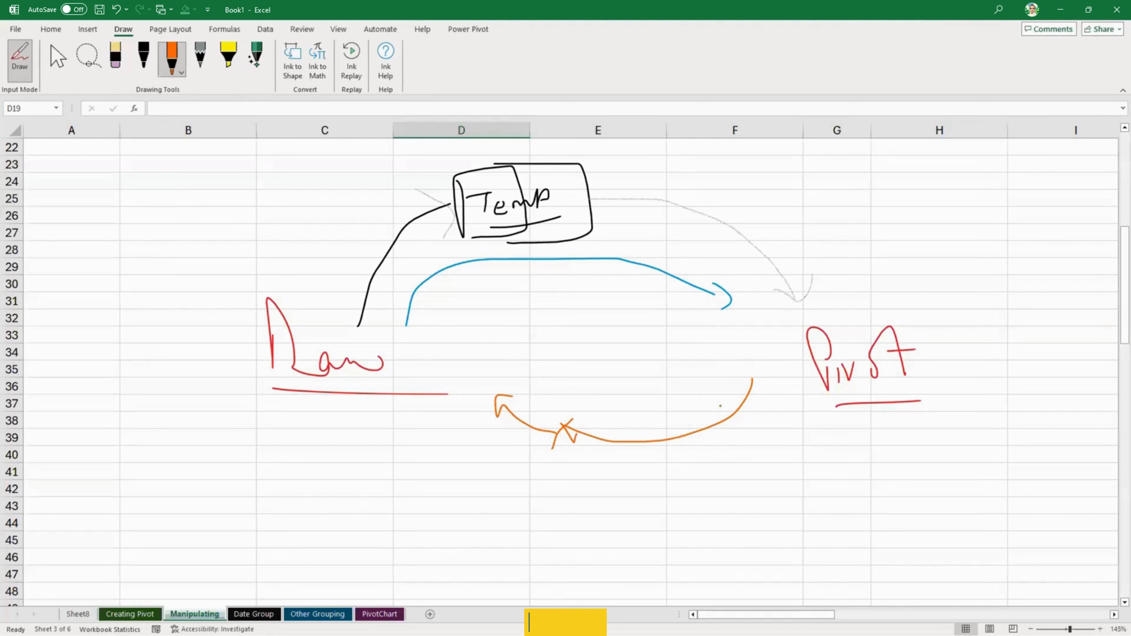
left_click(115, 58)
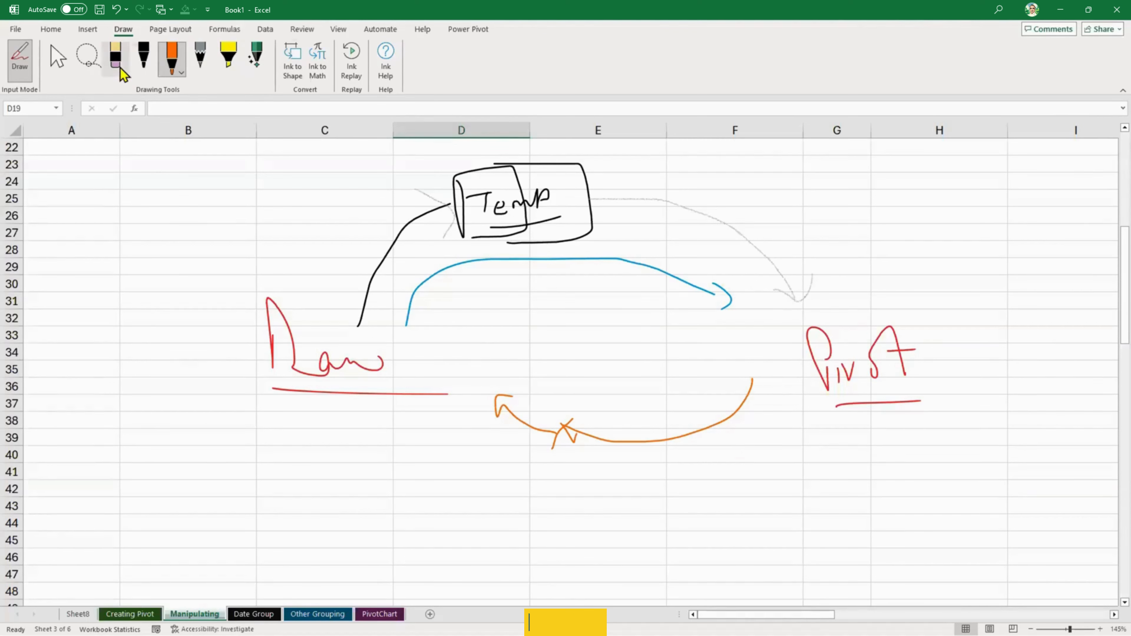
left_click_drag(498, 400, 510, 407)
left_click_drag(669, 429, 530, 439)
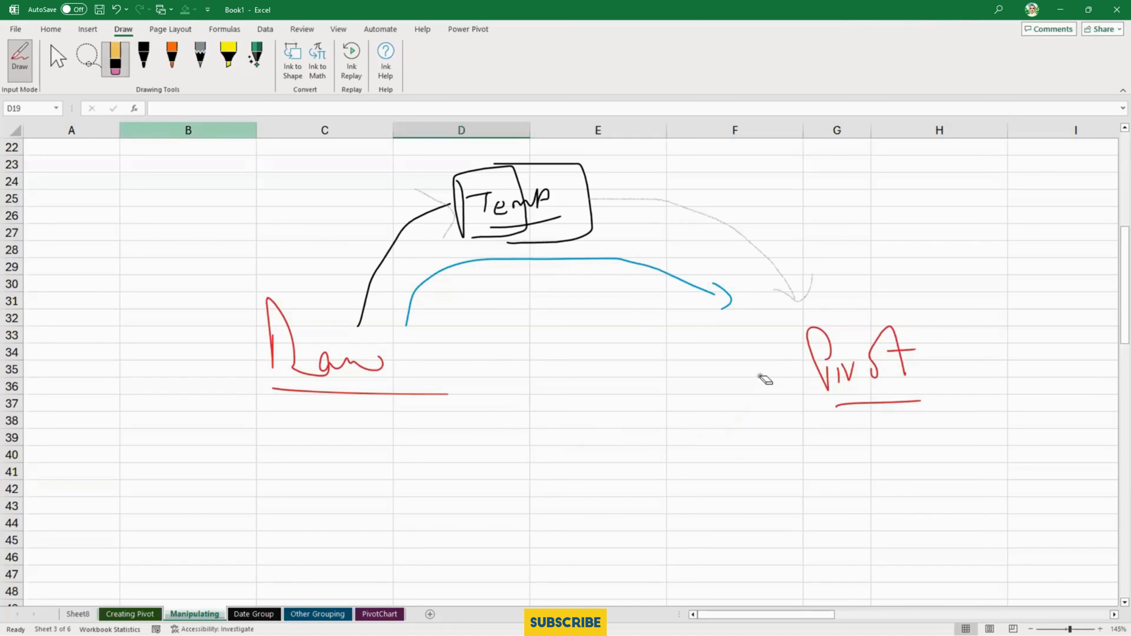
- Mark "Raw" with a green triangle beneath it, and "Pivot" with a green X and a circle
left_click(173, 60)
left_click(173, 61)
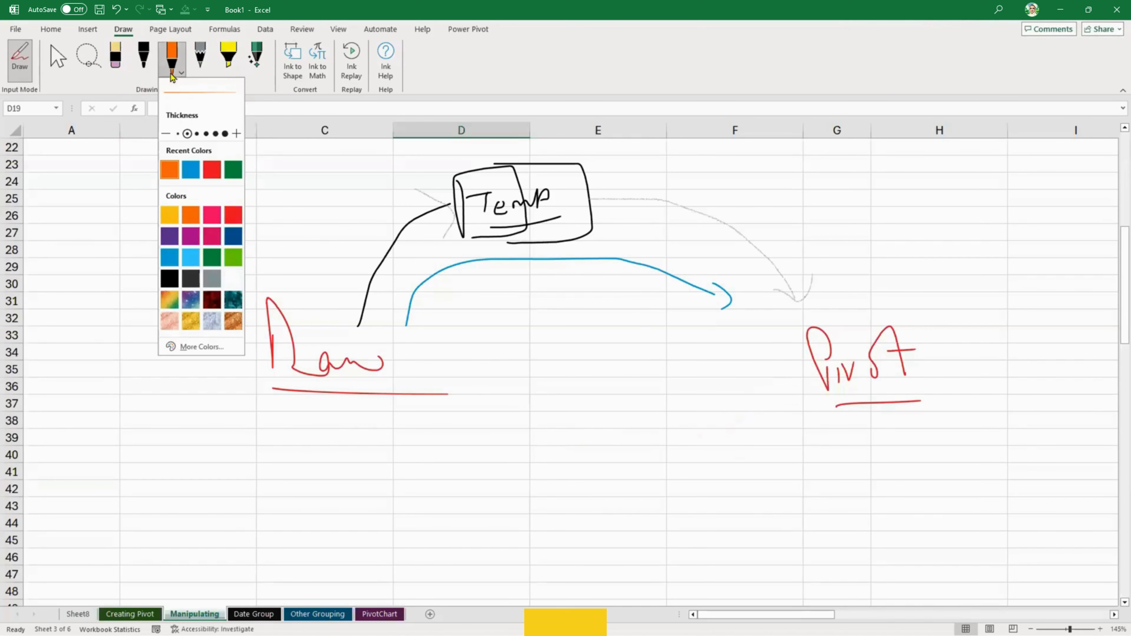
left_click(233, 169)
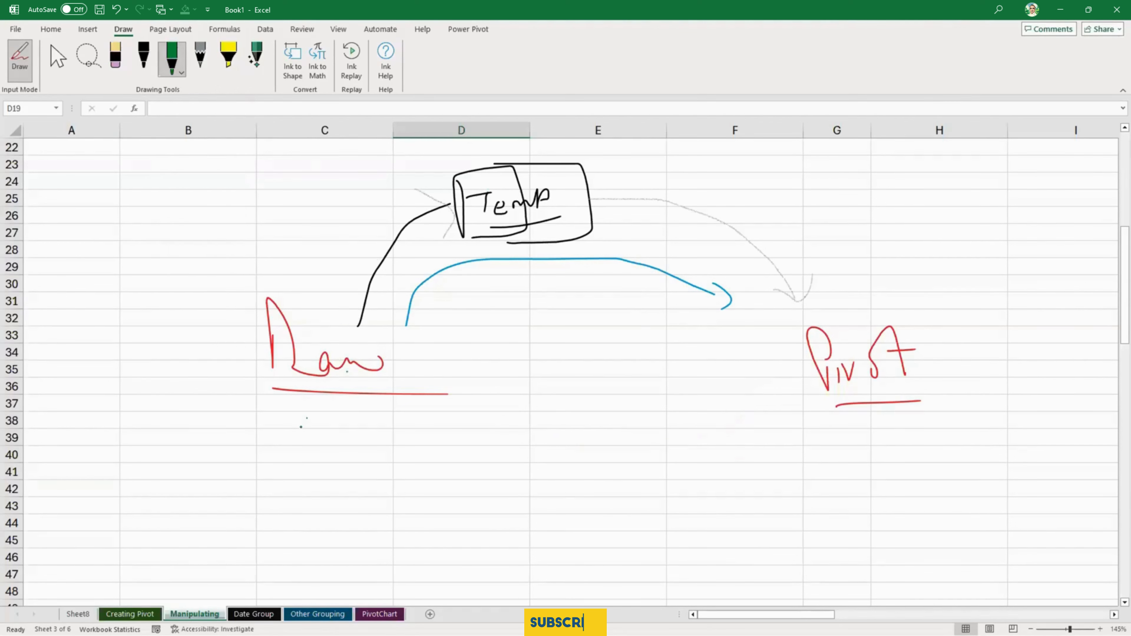
mouse_move(301, 427)
left_mouse_down()
mouse_move(304, 405)
mouse_move(343, 428)
mouse_move(277, 443)
left_mouse_up()
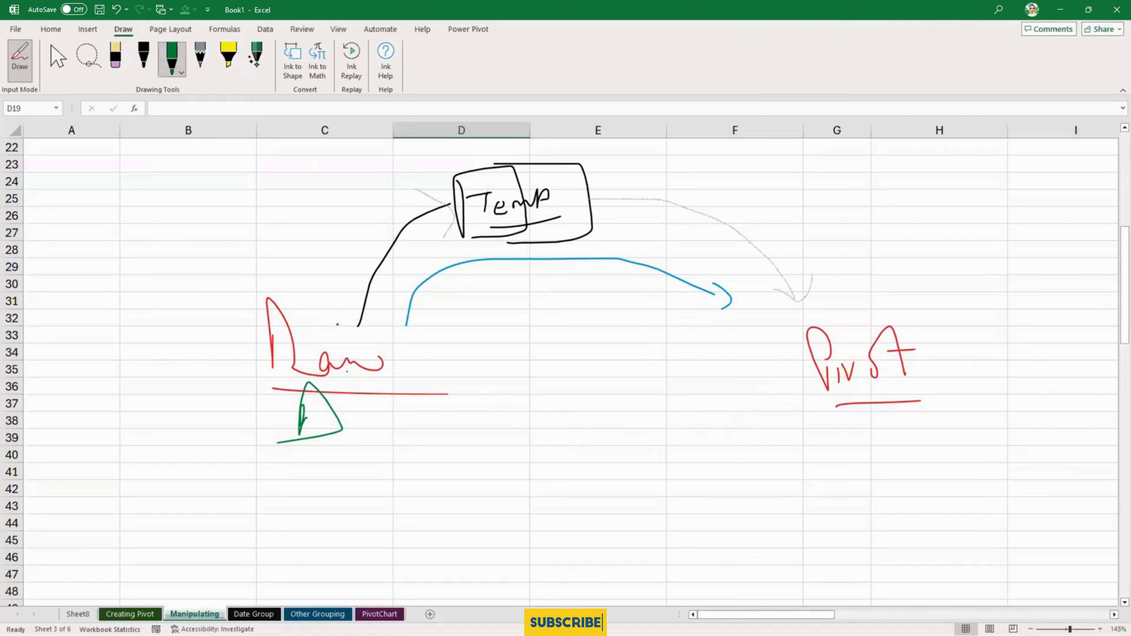
mouse_move(858, 433)
left_mouse_down()
mouse_move(886, 450)
mouse_move(864, 453)
left_mouse_up()
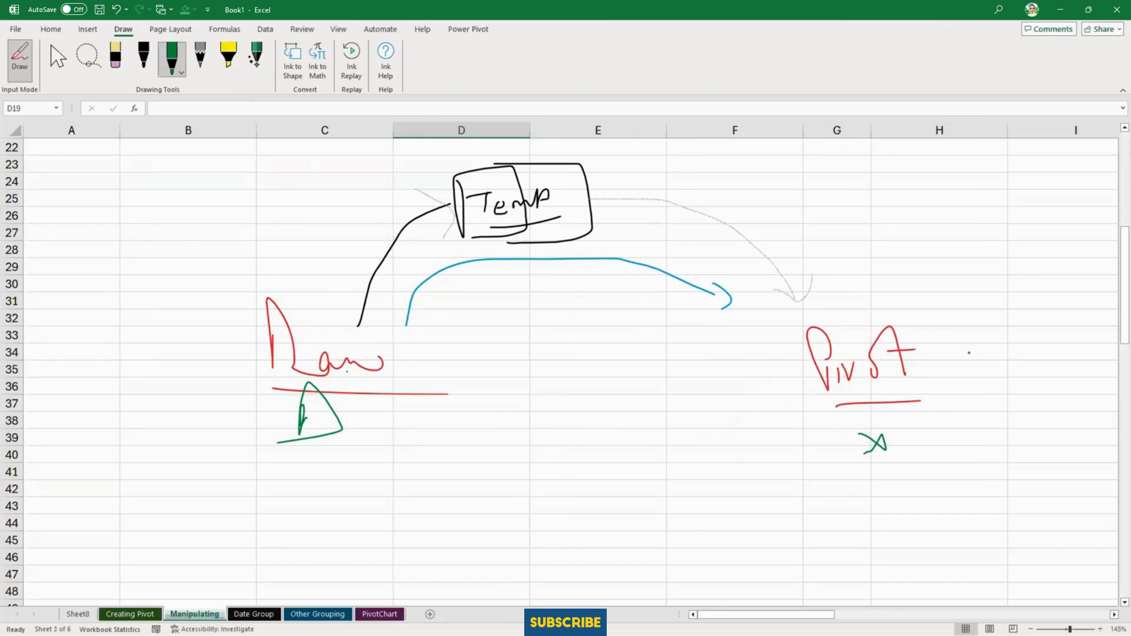
mouse_move(913, 316)
left_mouse_down()
mouse_move(797, 327)
mouse_move(890, 312)
left_mouse_up()
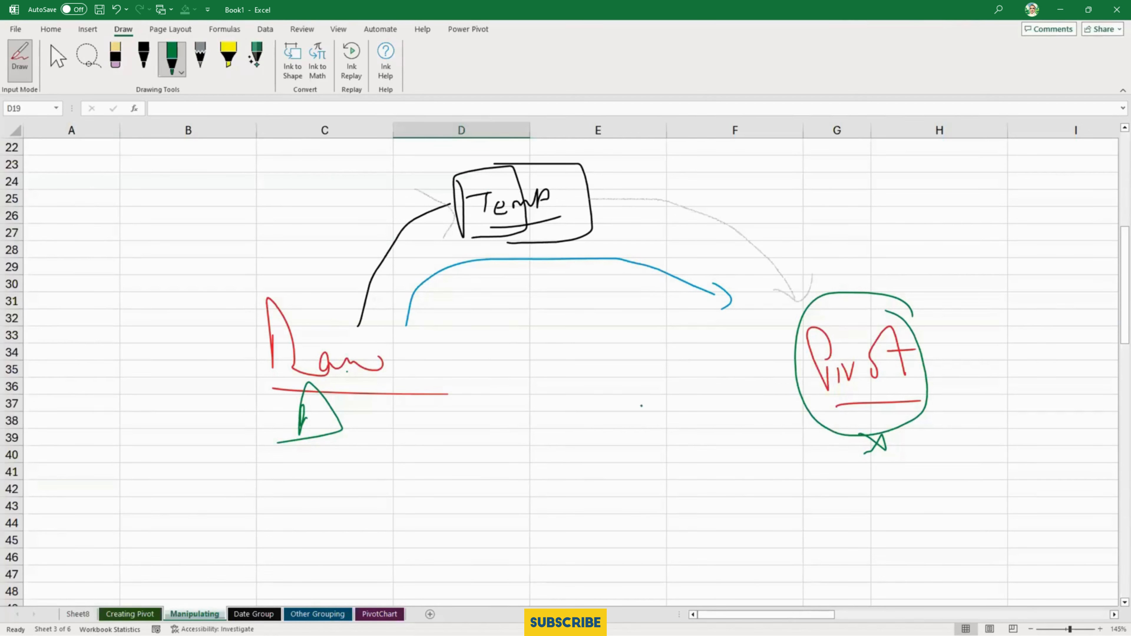
- Draw a green arrow from "Pivot" back toward "Raw", and circle "Raw" with an underlined "Safe" written below it
mouse_move(766, 407)
left_mouse_down()
mouse_move(554, 401)
mouse_move(562, 421)
left_mouse_up()
mouse_move(295, 277)
left_mouse_down()
mouse_move(403, 383)
mouse_move(253, 298)
left_mouse_up()
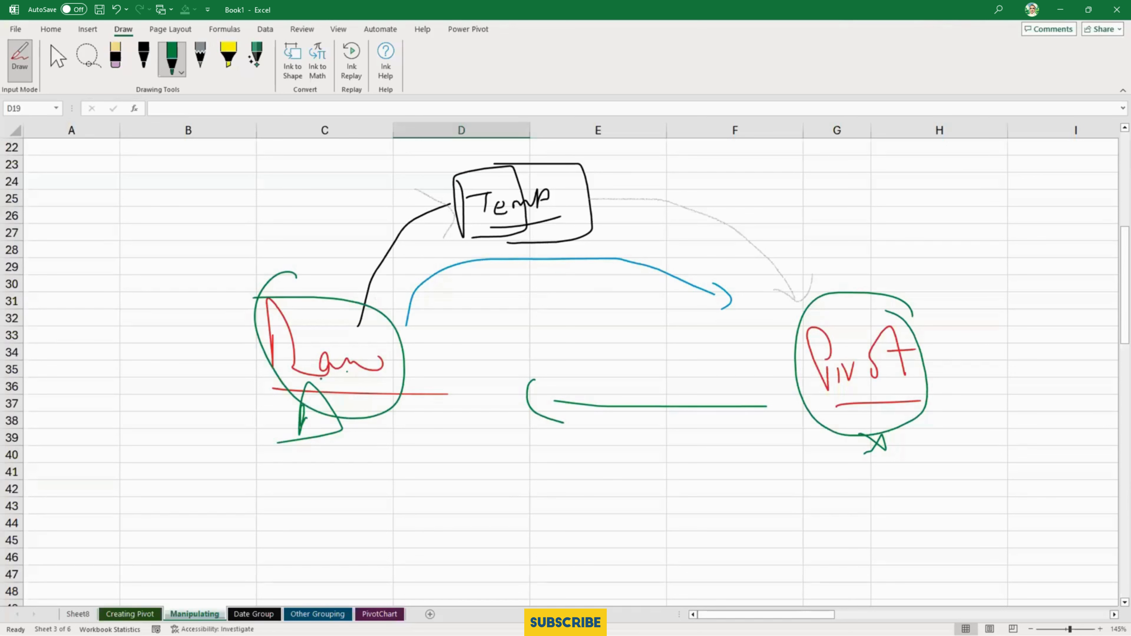
mouse_move(355, 435)
left_mouse_down()
mouse_move(317, 486)
mouse_move(427, 468)
mouse_move(446, 482)
left_mouse_up()
left_click_drag(304, 510, 509, 511)
- Erase the green marks around "Pivot", the green back arrow and the underlined "Safe"
left_click(115, 58)
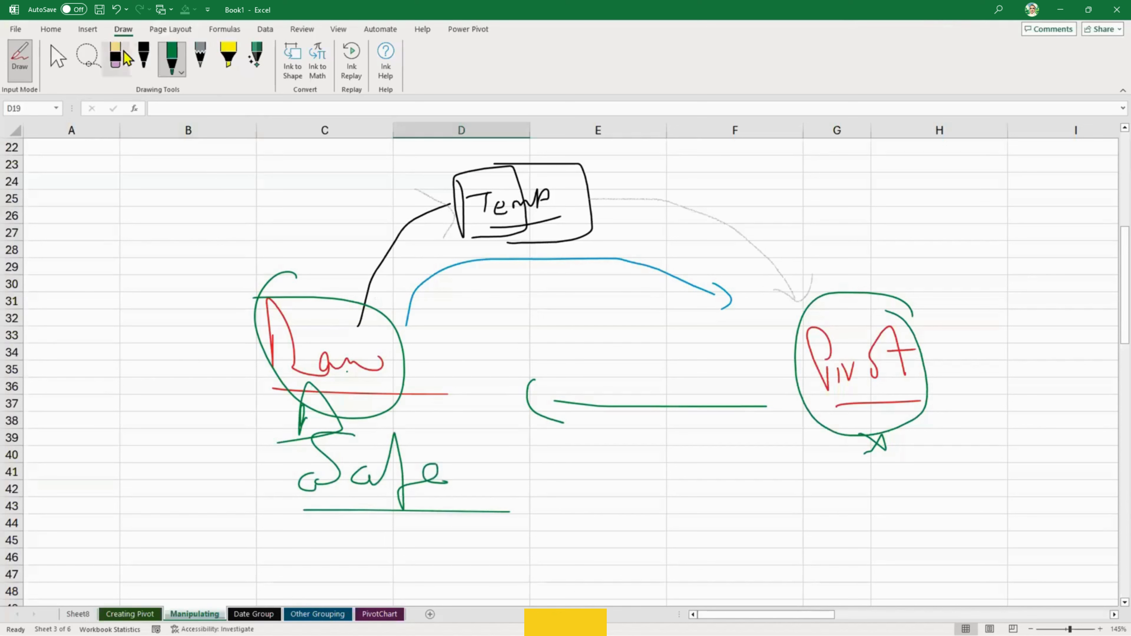
left_click_drag(890, 457, 934, 422)
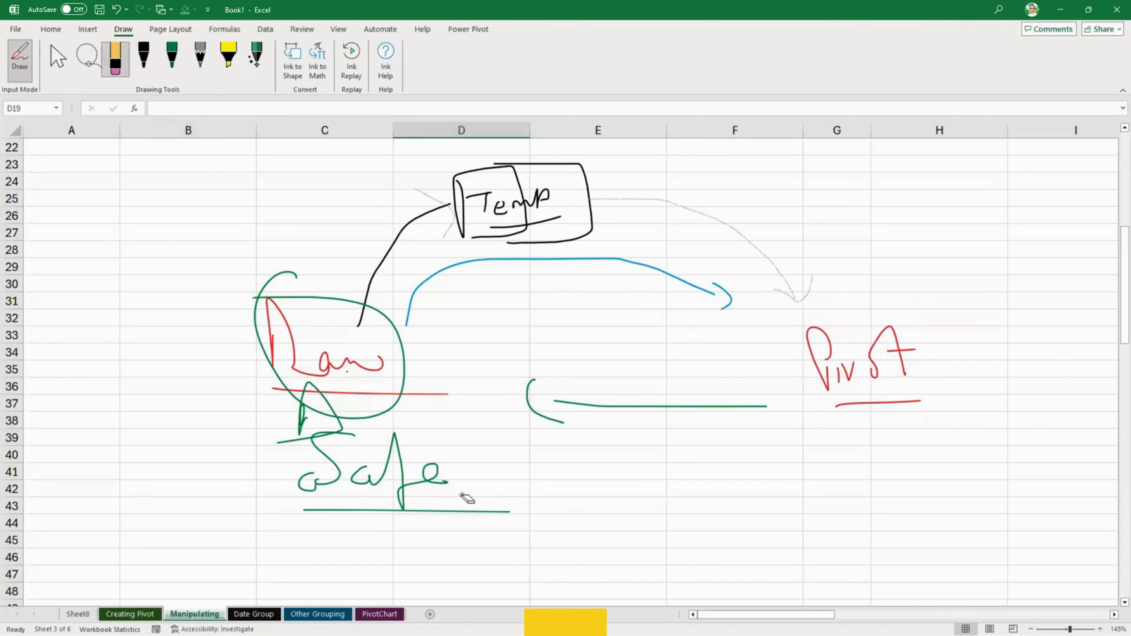
mouse_move(467, 502)
left_mouse_down()
mouse_move(300, 469)
mouse_move(448, 519)
left_mouse_up()
left_click_drag(555, 400, 424, 442)
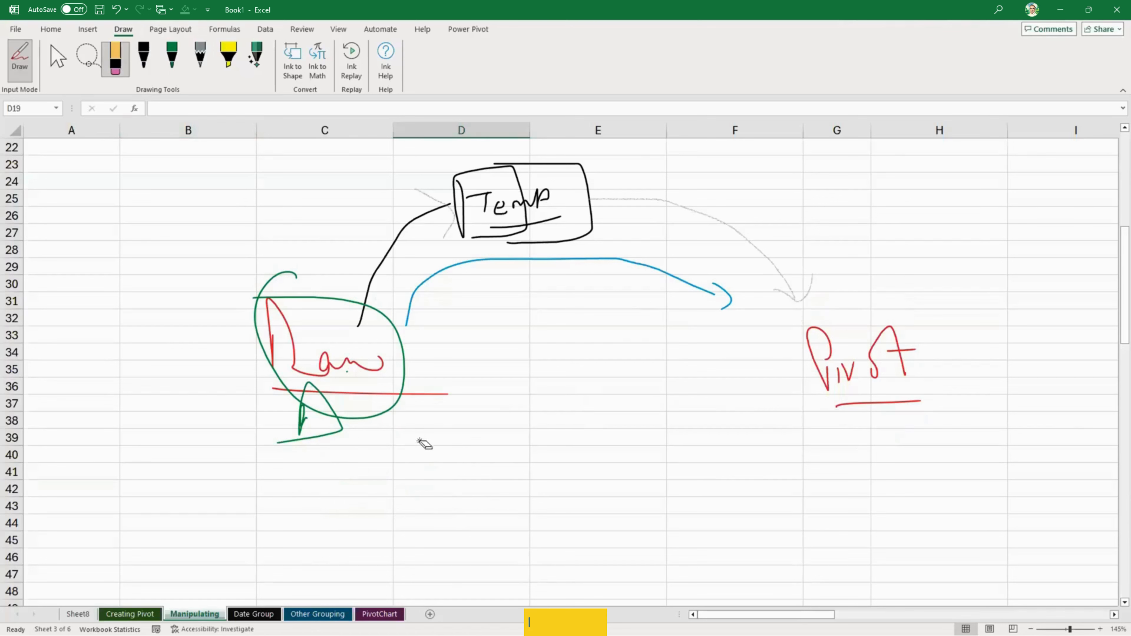
- Draw green ink arrows from "Raw" to "Temp" and from "Temp" to "Pivot"
left_click(172, 58)
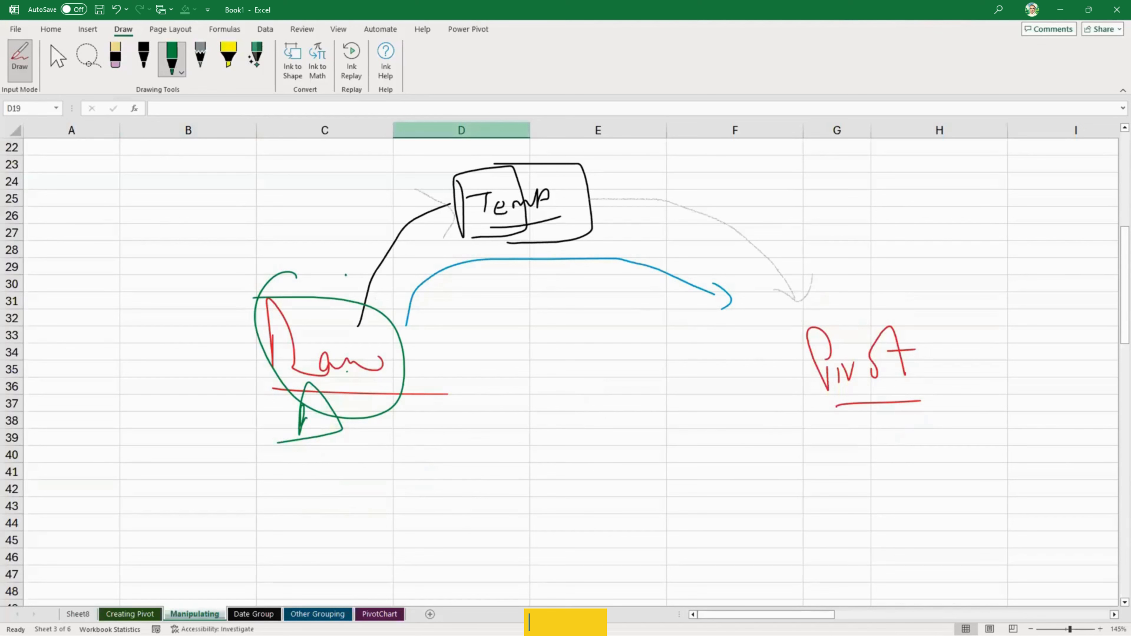
mouse_move(344, 297)
left_mouse_down()
mouse_move(368, 214)
mouse_move(386, 186)
mouse_move(400, 183)
mouse_move(398, 199)
left_mouse_up()
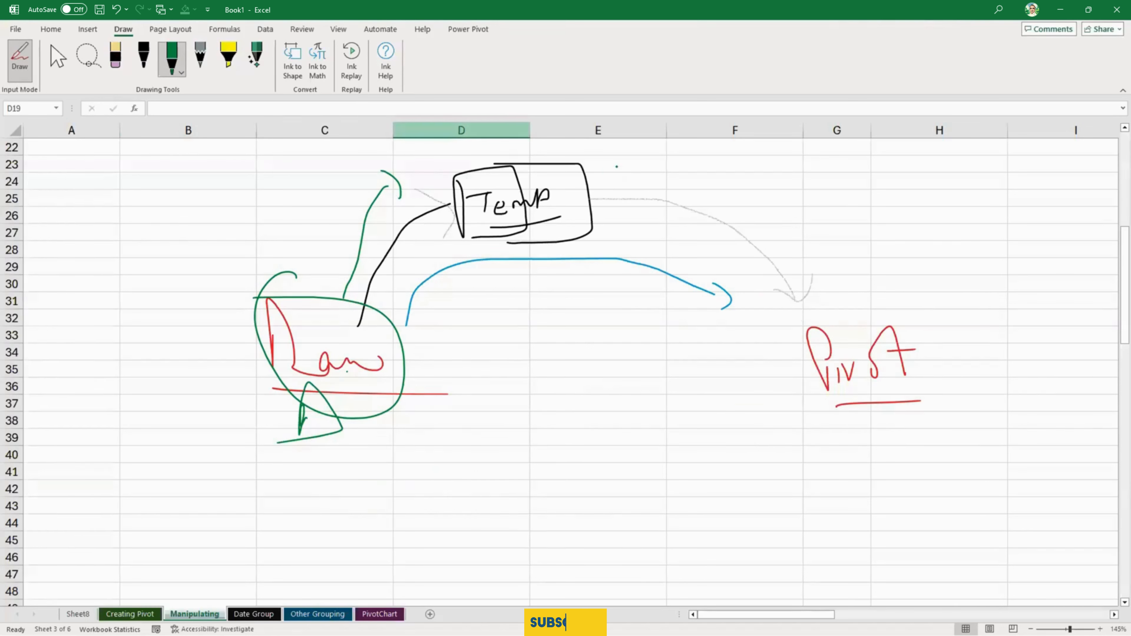
mouse_move(602, 176)
left_mouse_down()
mouse_move(737, 182)
mouse_move(843, 307)
mouse_move(866, 290)
left_mouse_up()
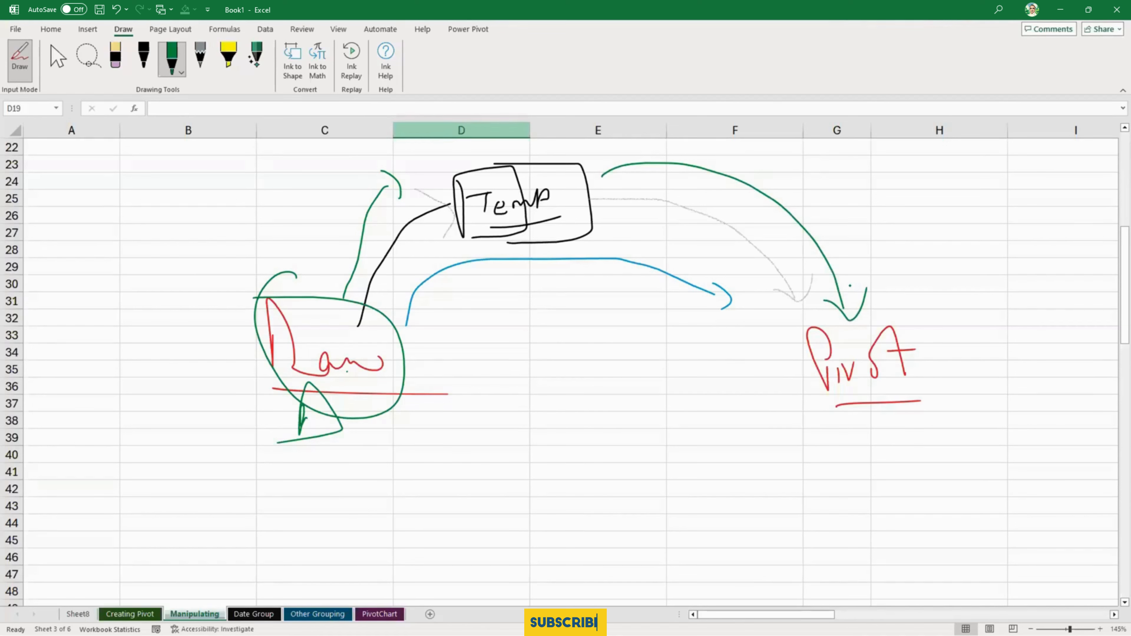
- Erase the whole Raw–Temp–Pivot ink diagram, and return to cell selection mode
left_click(114, 58)
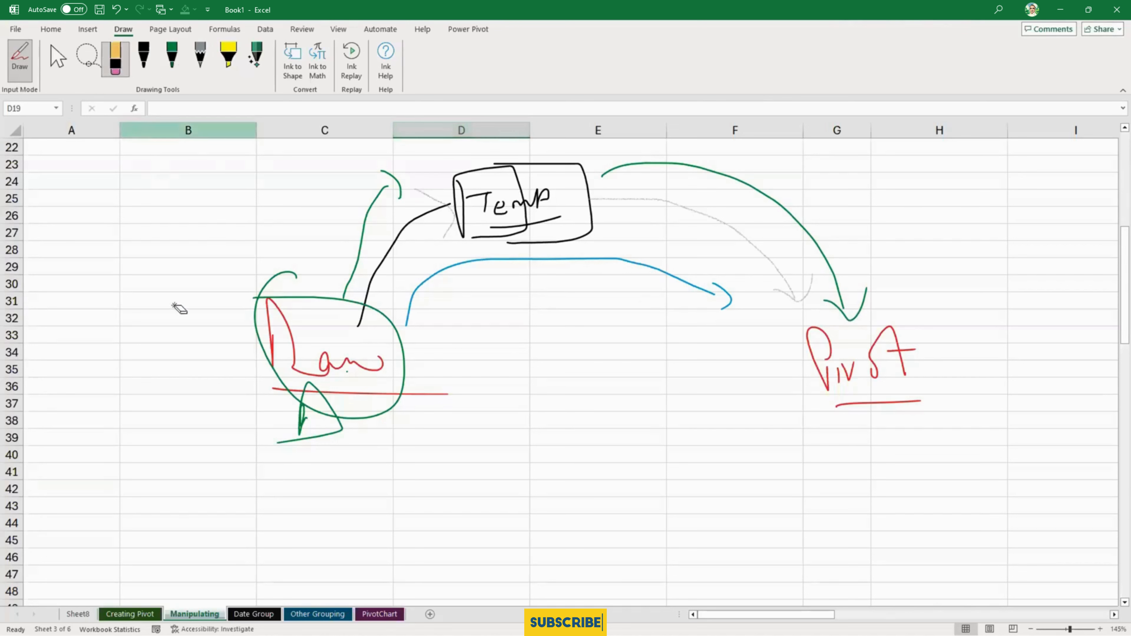
mouse_move(279, 439)
left_mouse_down()
mouse_move(308, 318)
mouse_move(457, 318)
mouse_move(550, 182)
mouse_move(478, 265)
mouse_move(505, 212)
mouse_move(677, 321)
mouse_move(896, 293)
mouse_move(926, 376)
mouse_move(747, 381)
left_mouse_up()
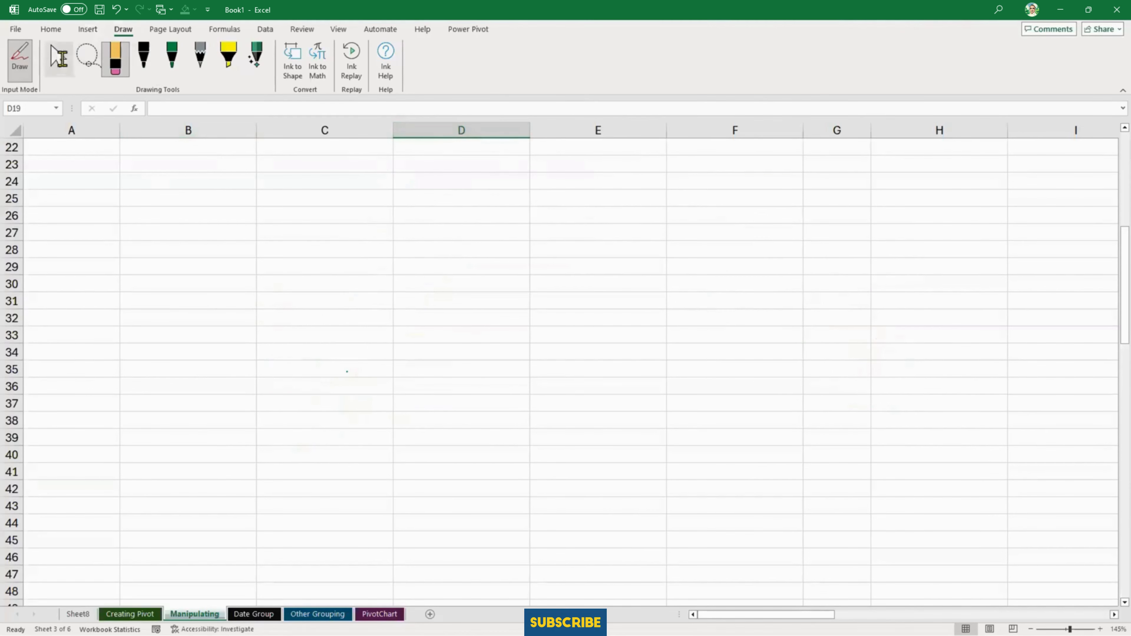
left_click(58, 58)
- Try to refresh the PivotTable on the Manipulating sheet and compare its highlighted value with the SUMIFS table on the Creating Pivot sheet
scroll(643, 409, "up", 7)
left_click(462, 334)
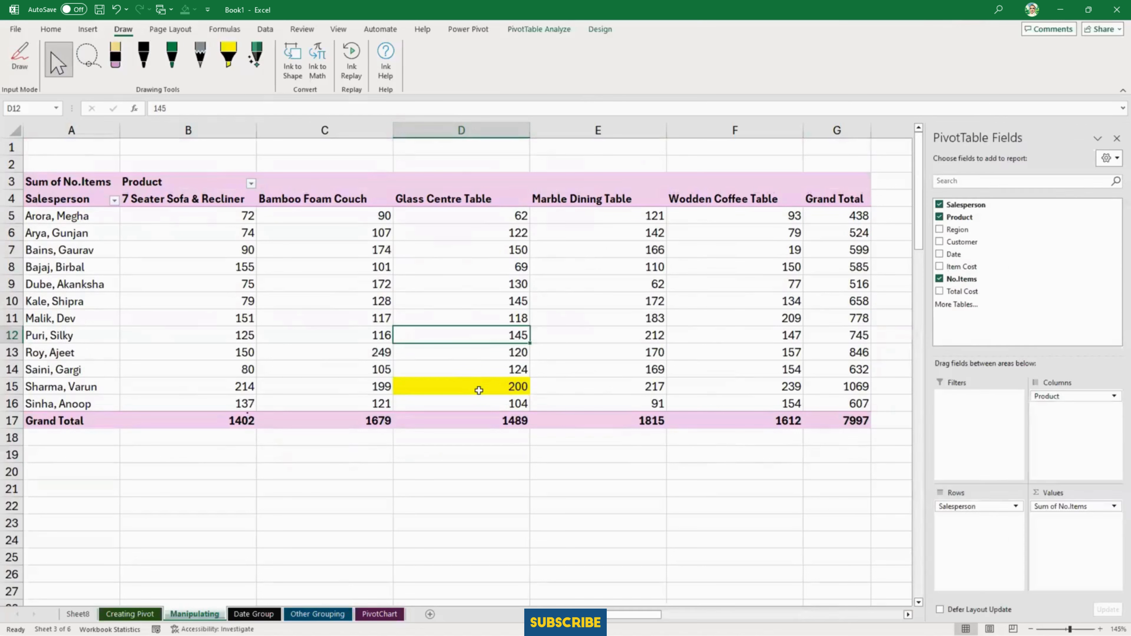
left_click(463, 387)
left_click(460, 334)
left_click(50, 30)
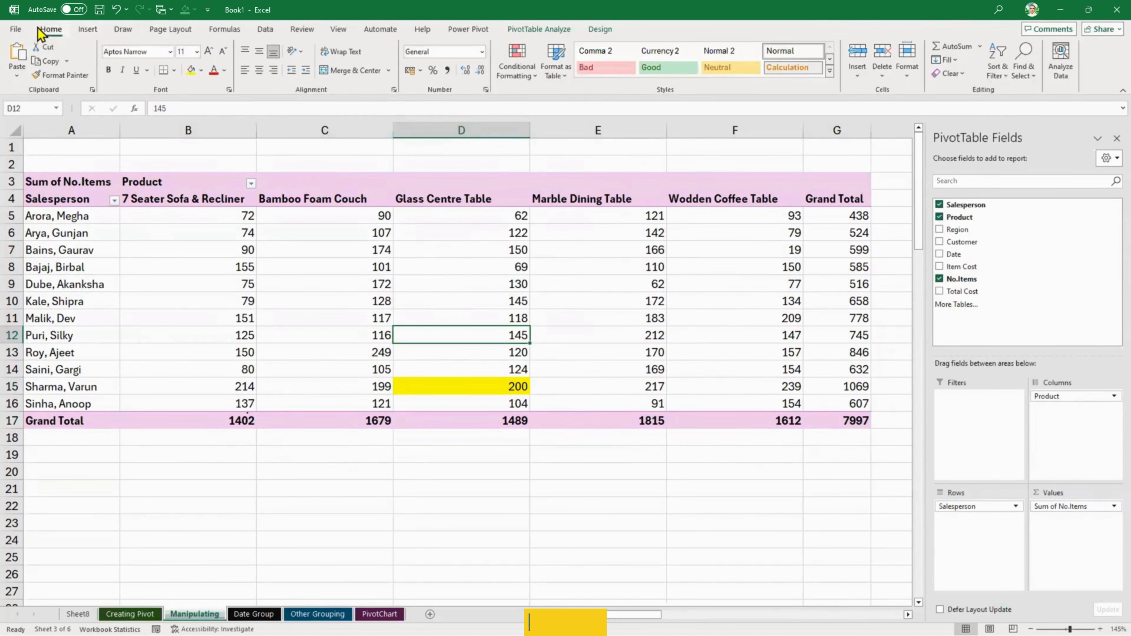
left_click(538, 29)
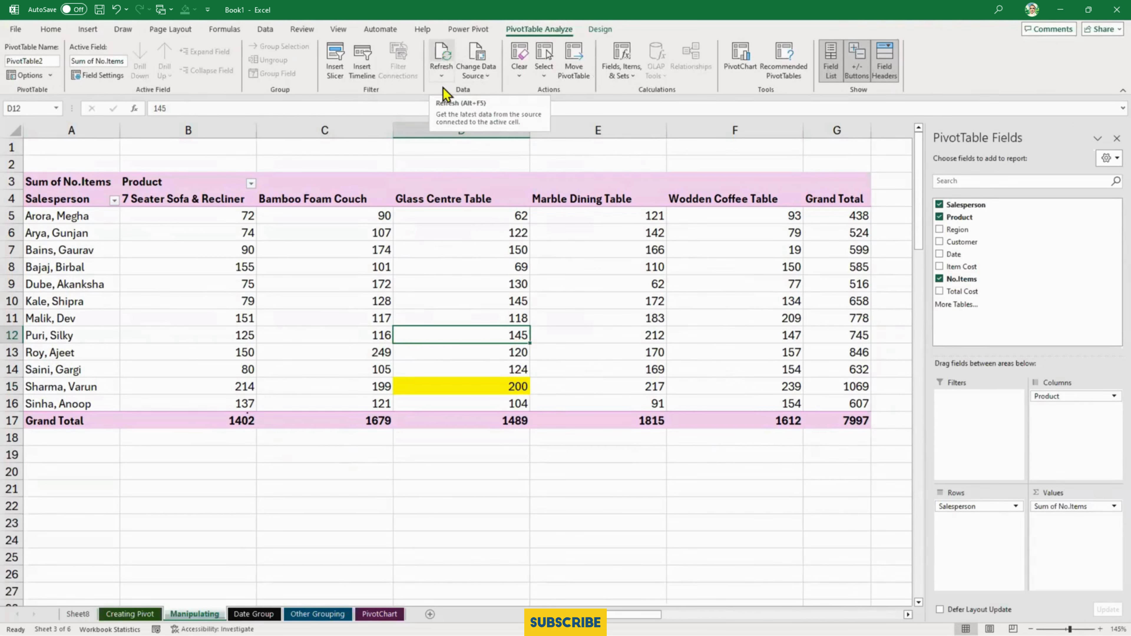
left_click(498, 389)
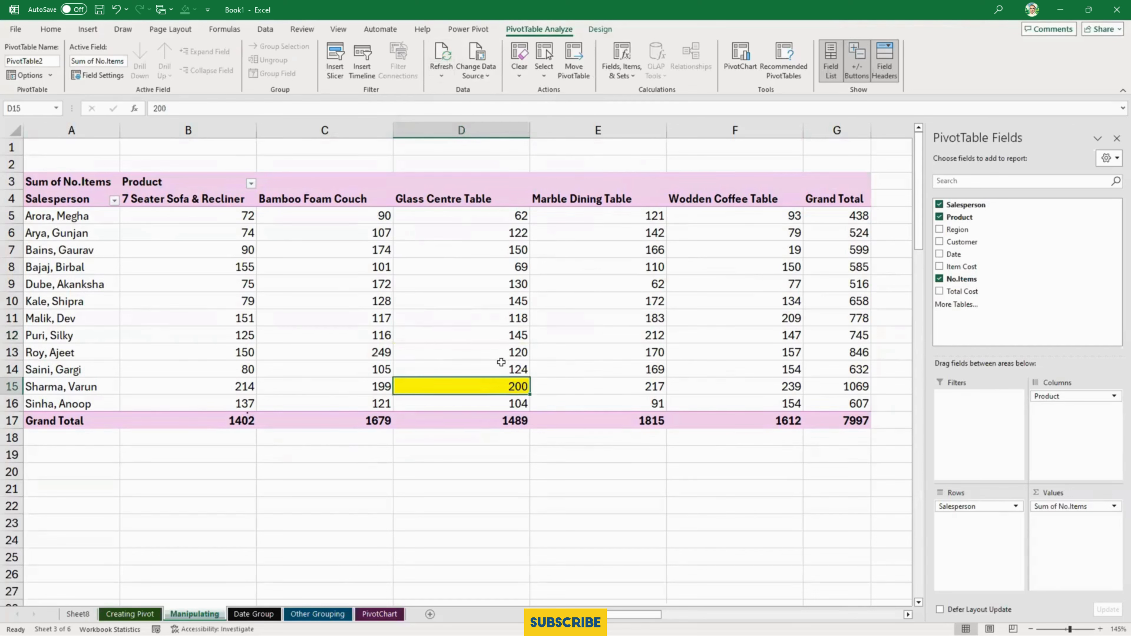
left_click(443, 53)
left_click(442, 51)
key("ctrl+Page_Up")
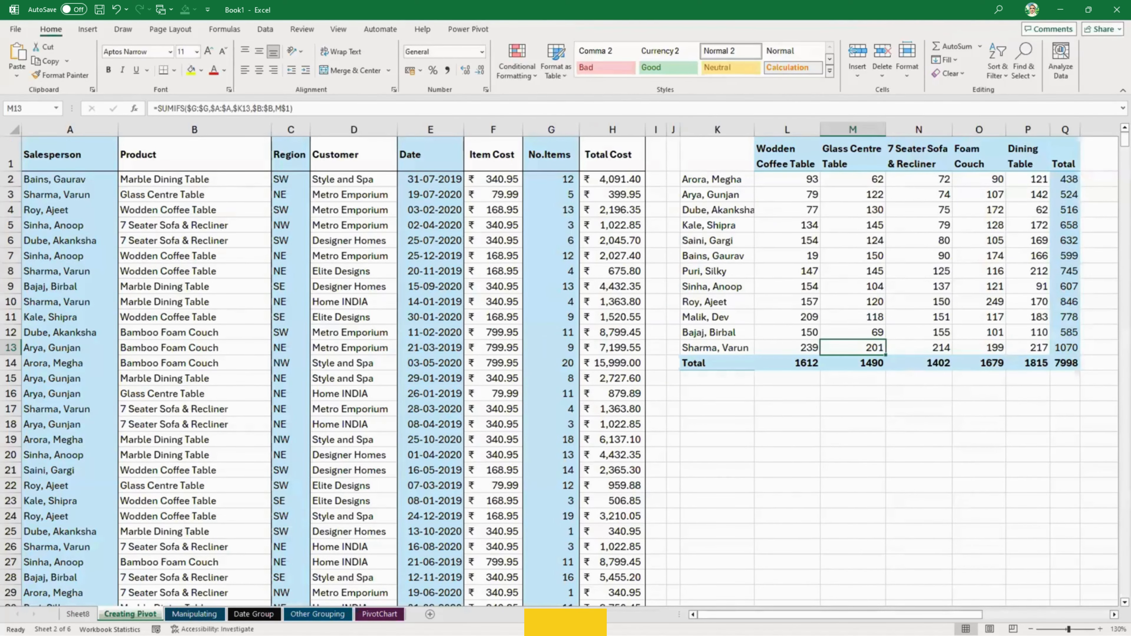
left_click(194, 613)
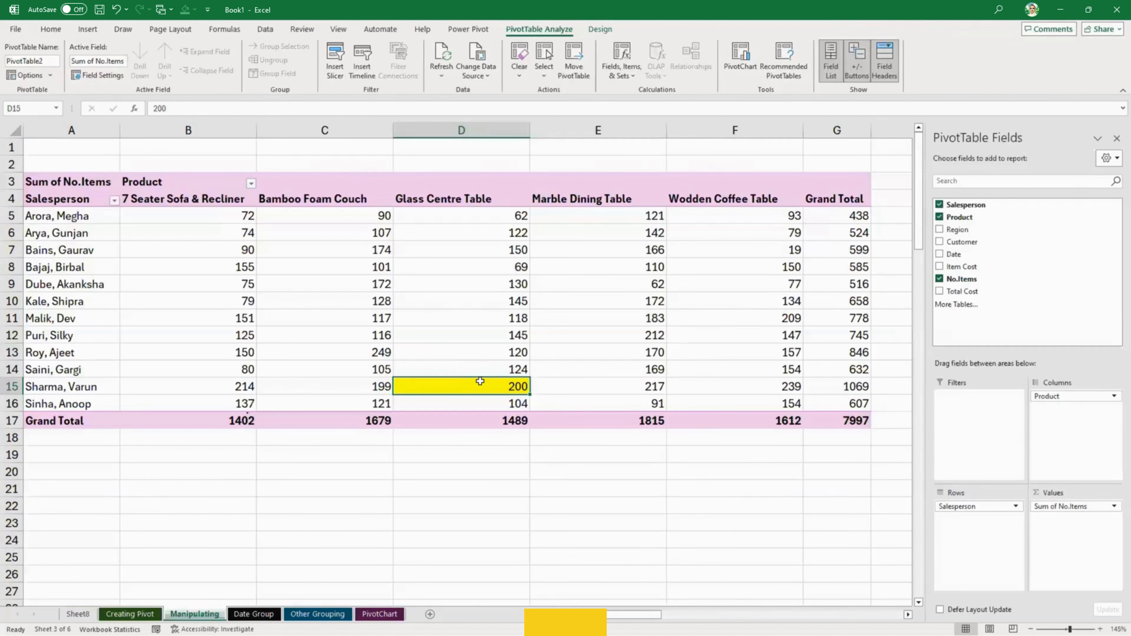
- Change the PivotTable's data source to 'Creating Pivot'!$A$1:$H$910 and refresh the PivotTable
left_click(475, 67)
left_click(486, 94)
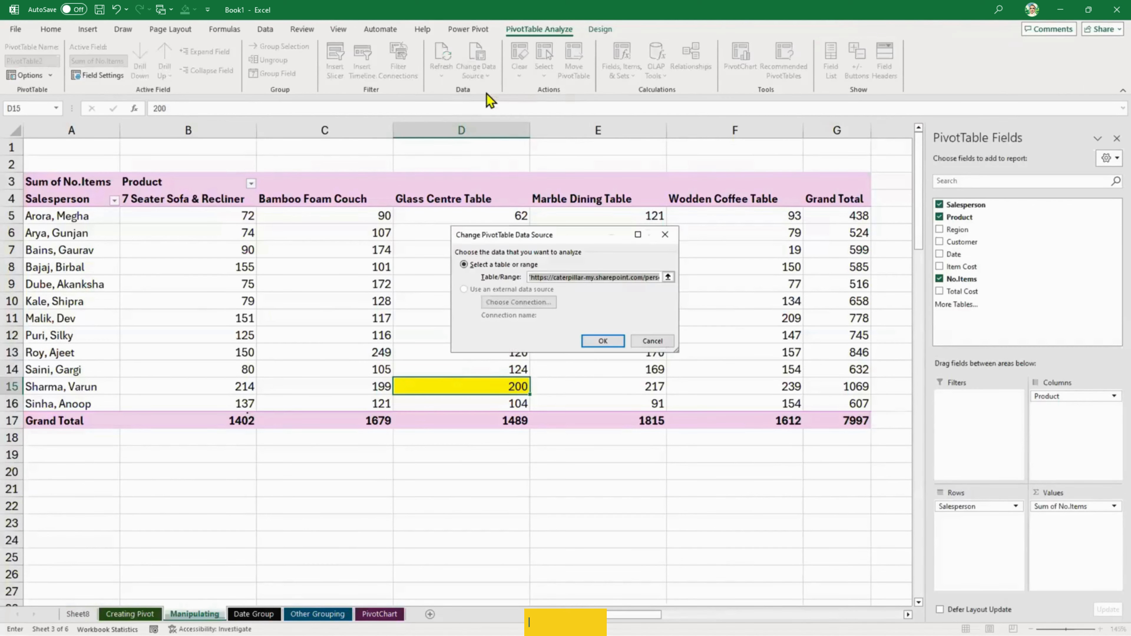
key("Delete")
left_click(667, 277)
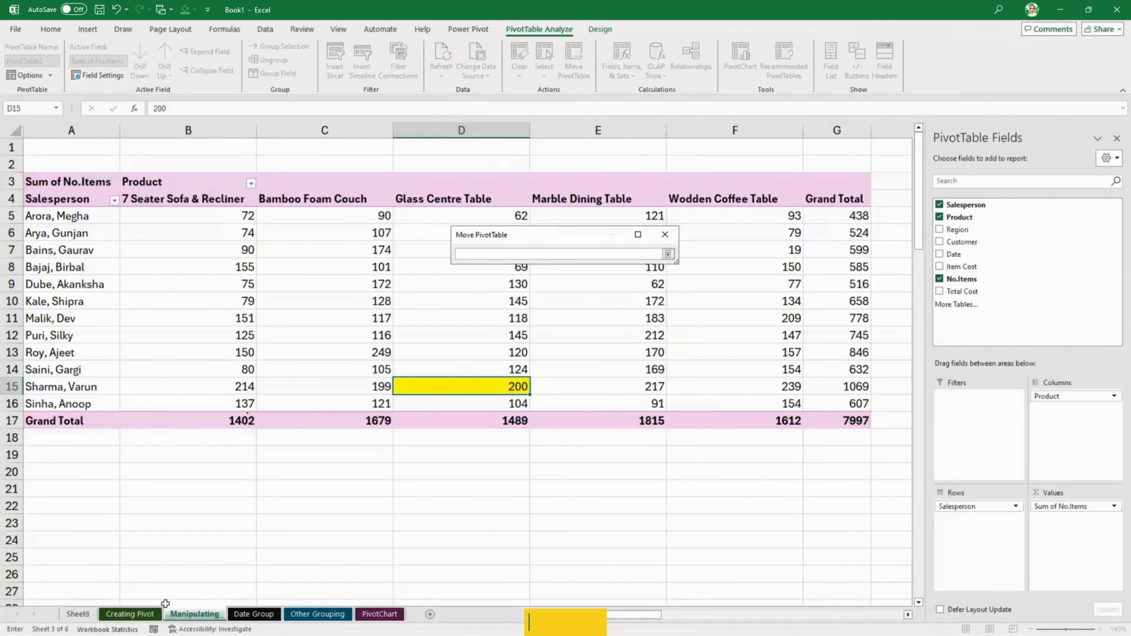
left_click(130, 614)
left_click(60, 177)
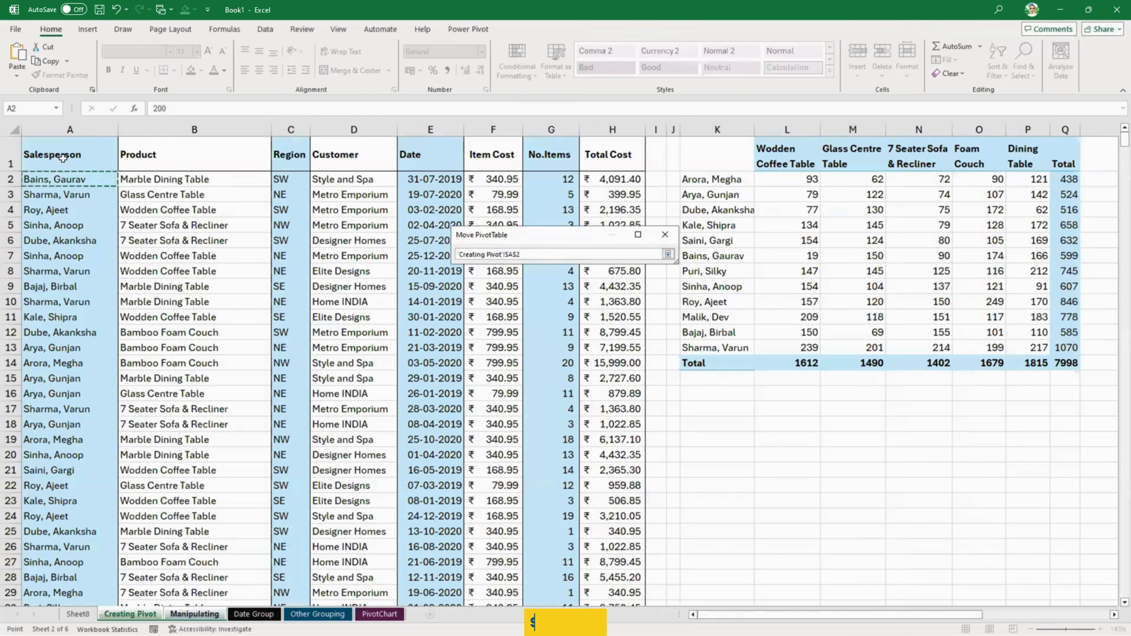
left_click(63, 157)
key("ctrl+shift+Right")
key("ctrl+shift+Down")
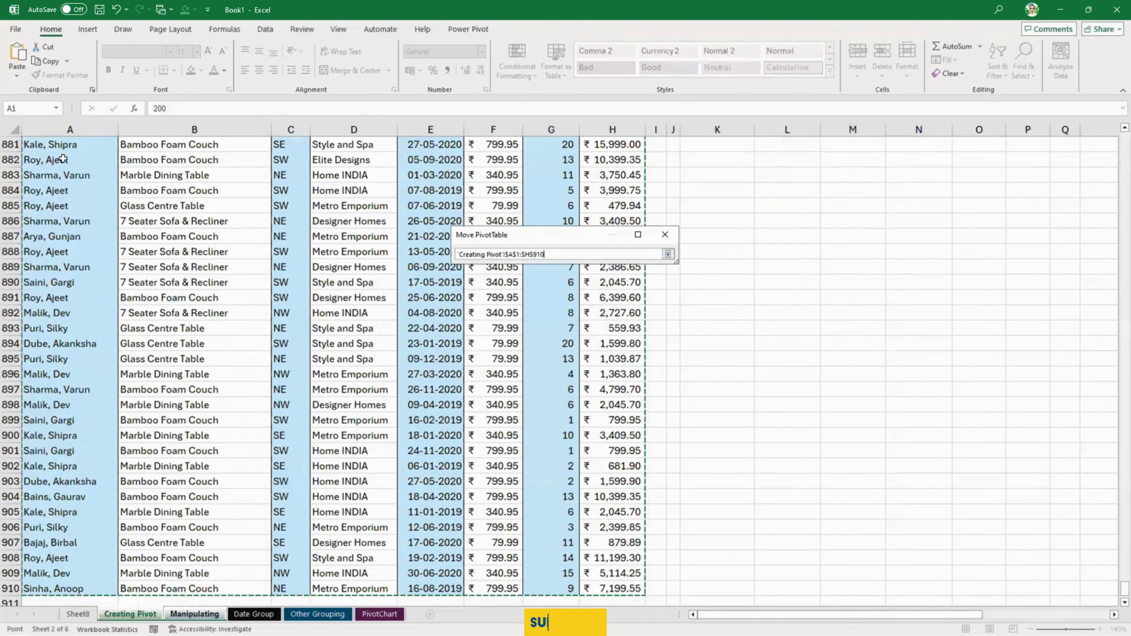
key("Return")
key("Return")
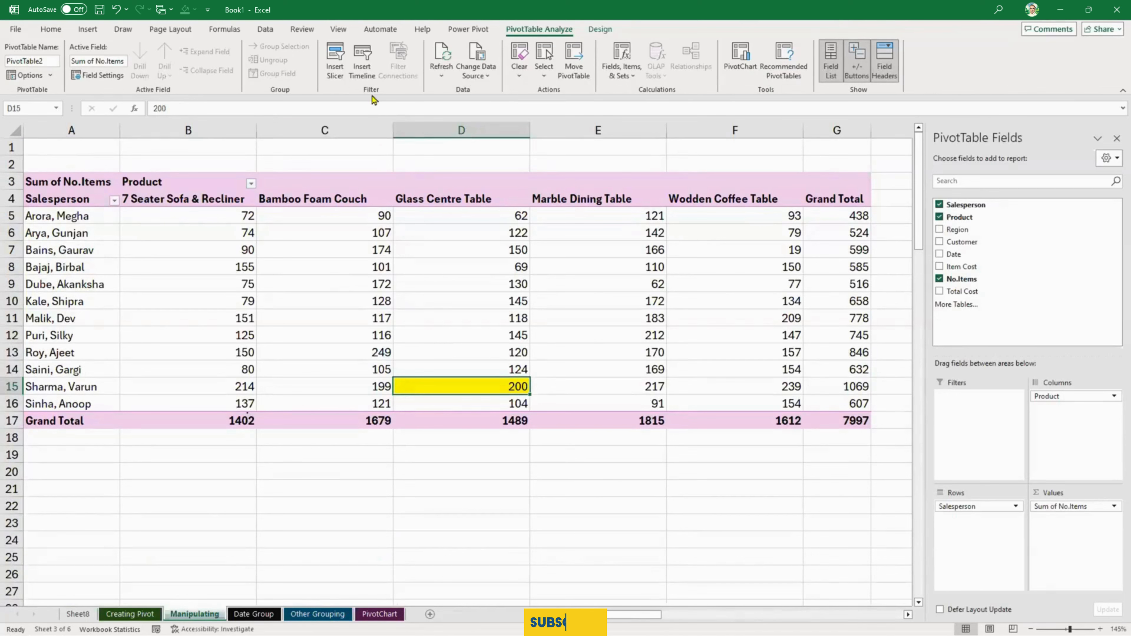
left_click(442, 52)
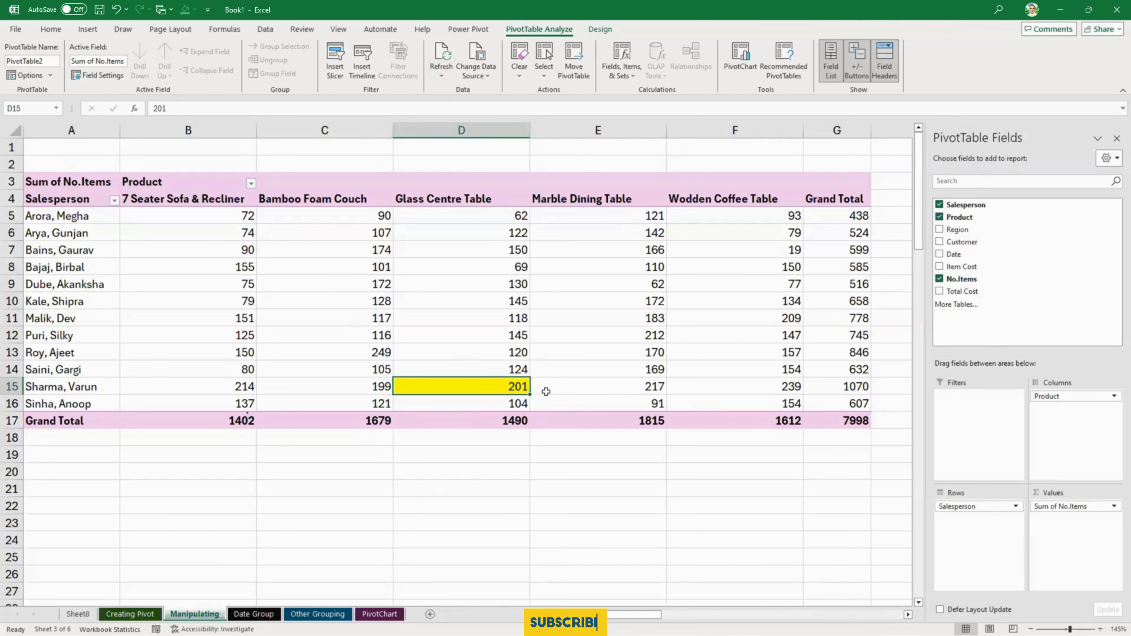
mouse_move(545, 391)
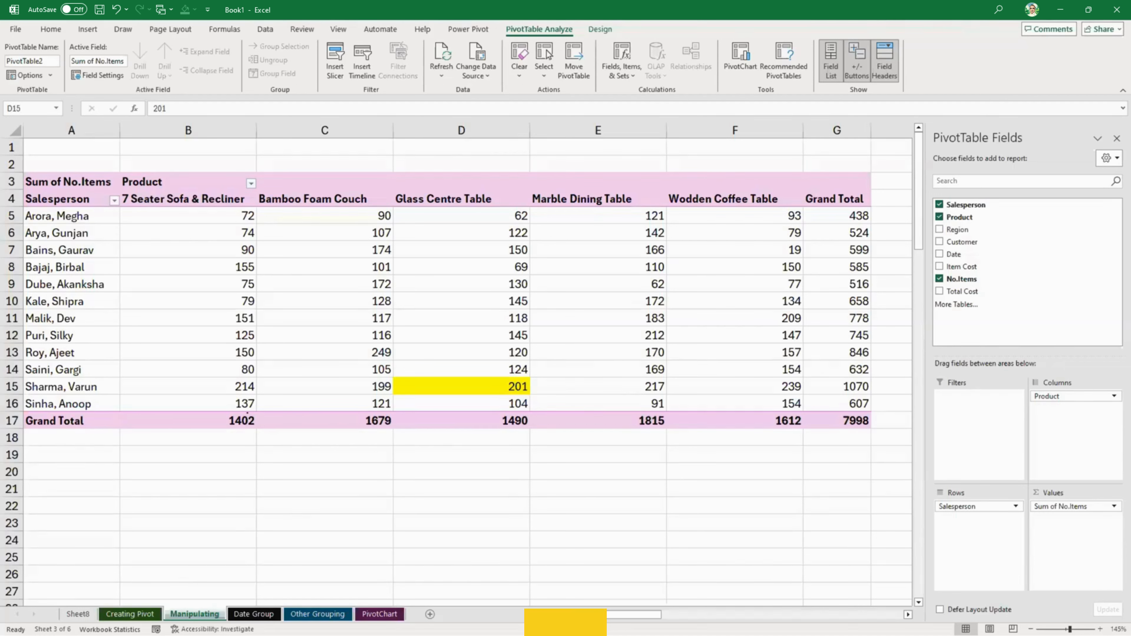
- Set the No.Items value in G3 of the Creating Pivot sheet to 4
left_click(469, 385)
left_click(130, 614)
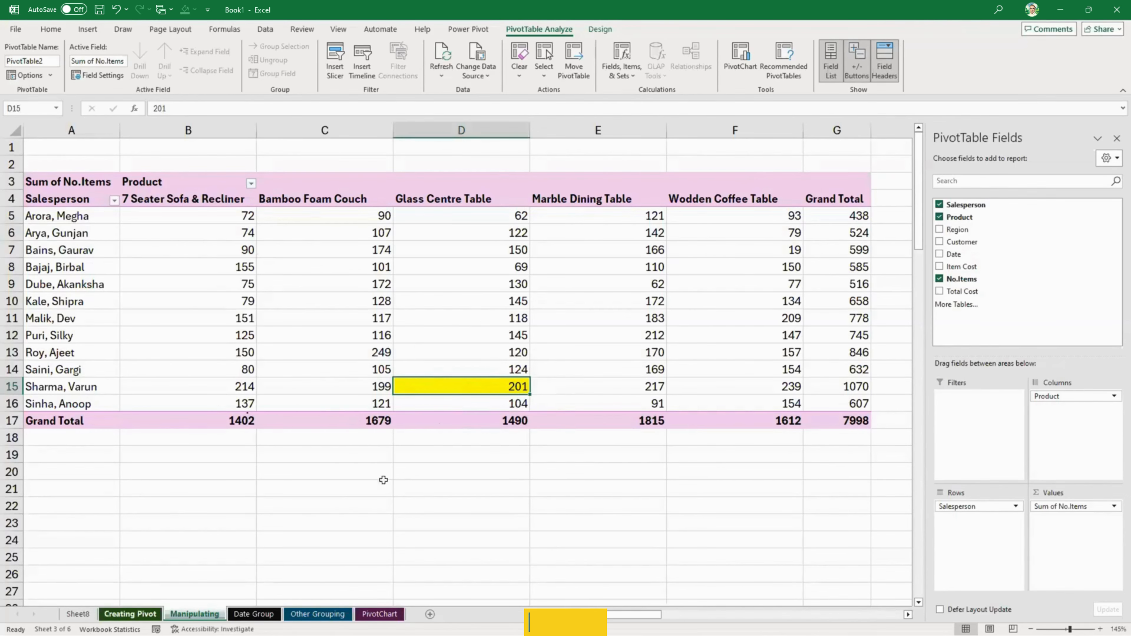
scroll(396, 456, "up", 20)
left_click(430, 403)
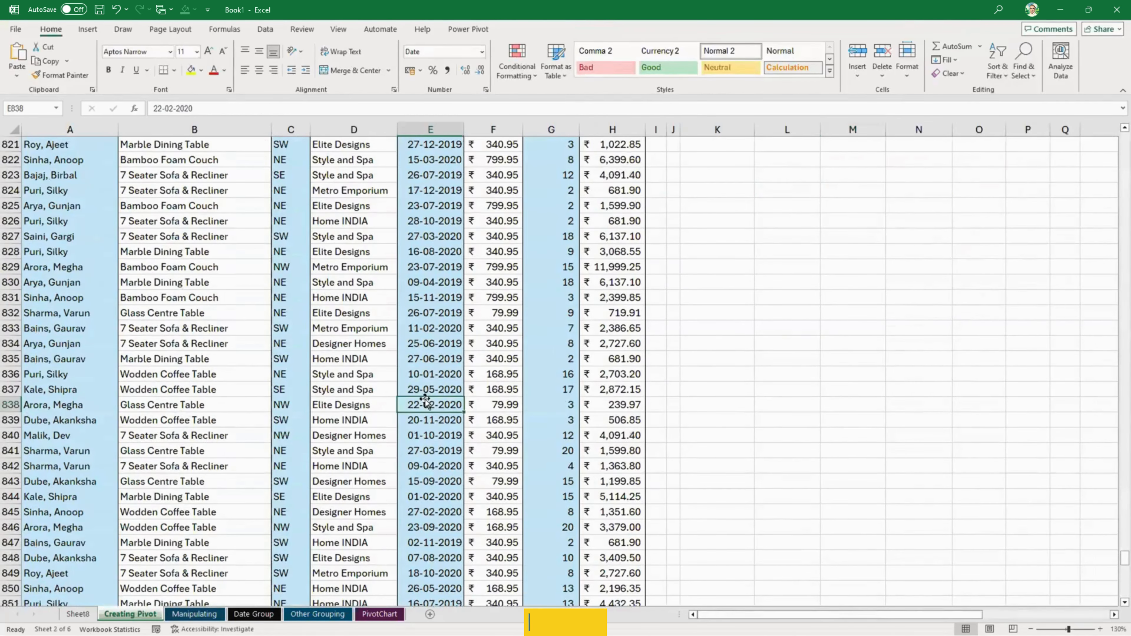
key("ctrl+Up")
left_click(566, 196)
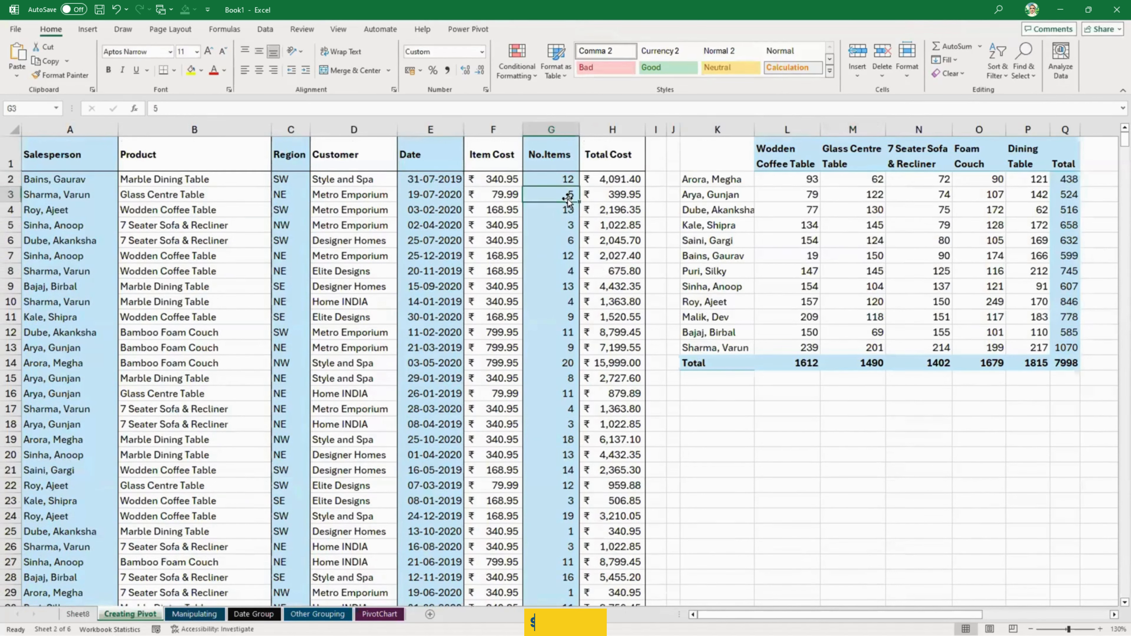
type("4")
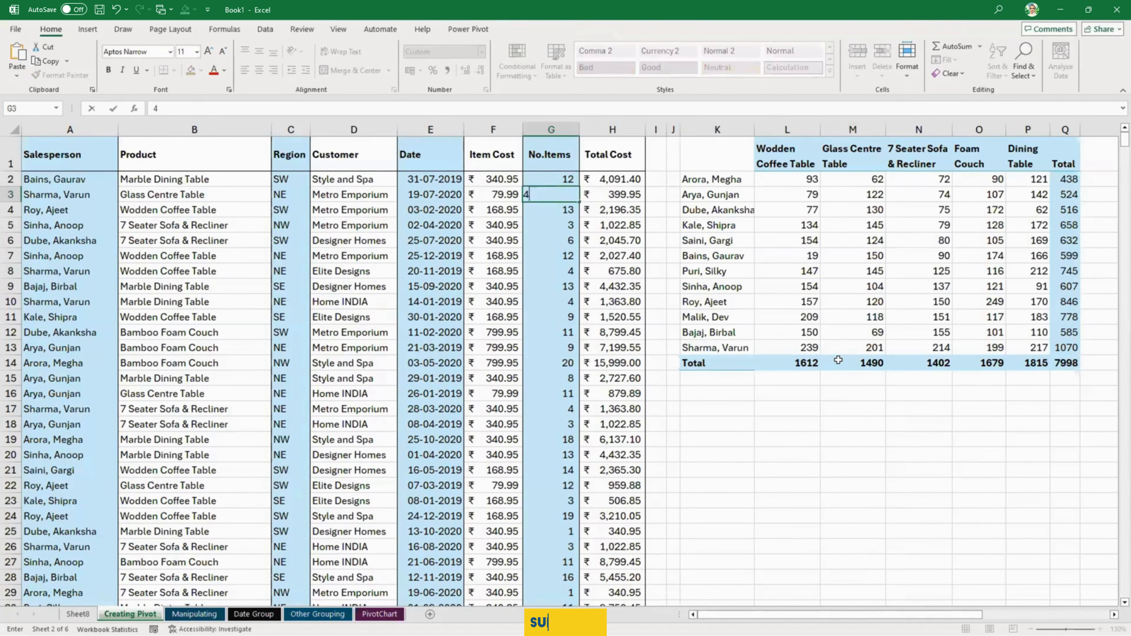
key("Return")
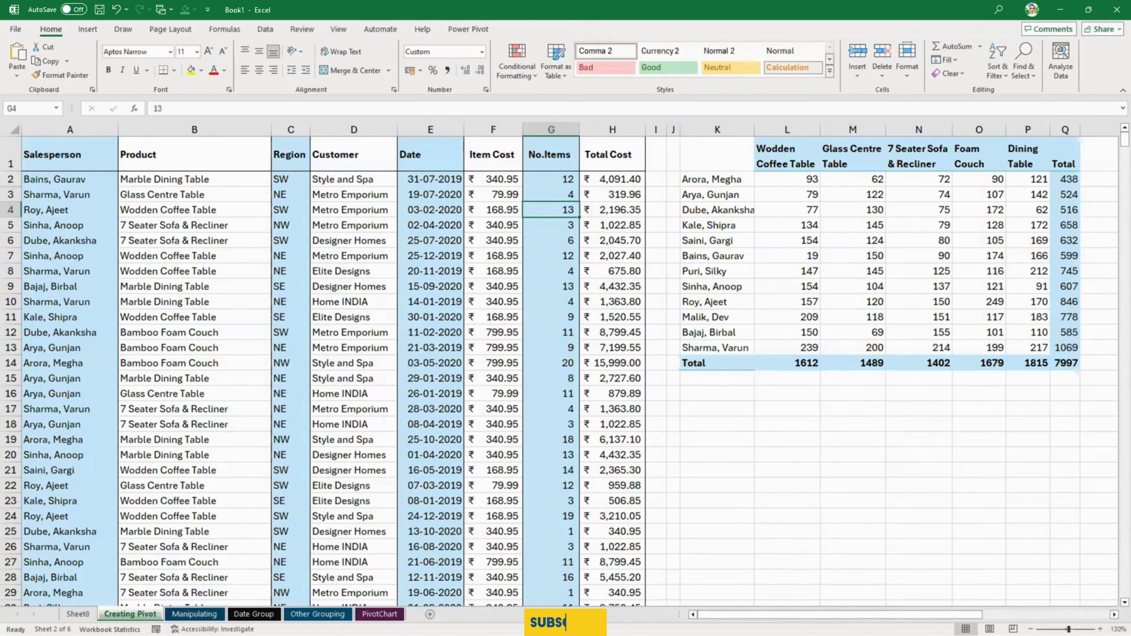
- Refresh the PivotTable on the Manipulating sheet to pull in the edited source value
key("ctrl+Page_Down")
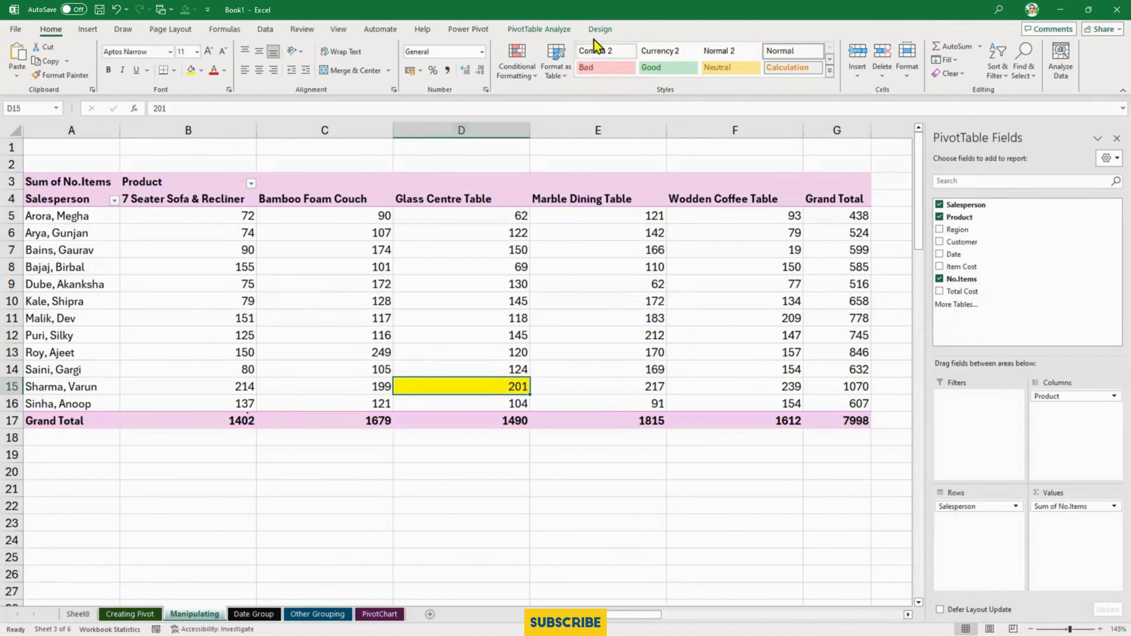
left_click(600, 29)
left_click(549, 29)
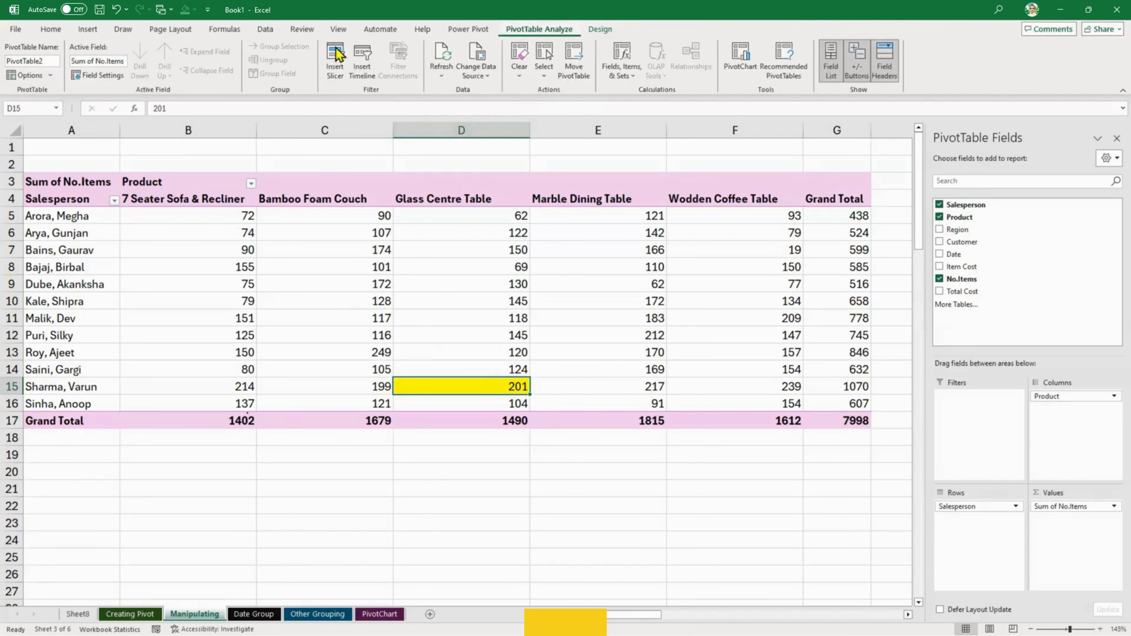
left_click(441, 53)
mouse_move(466, 368)
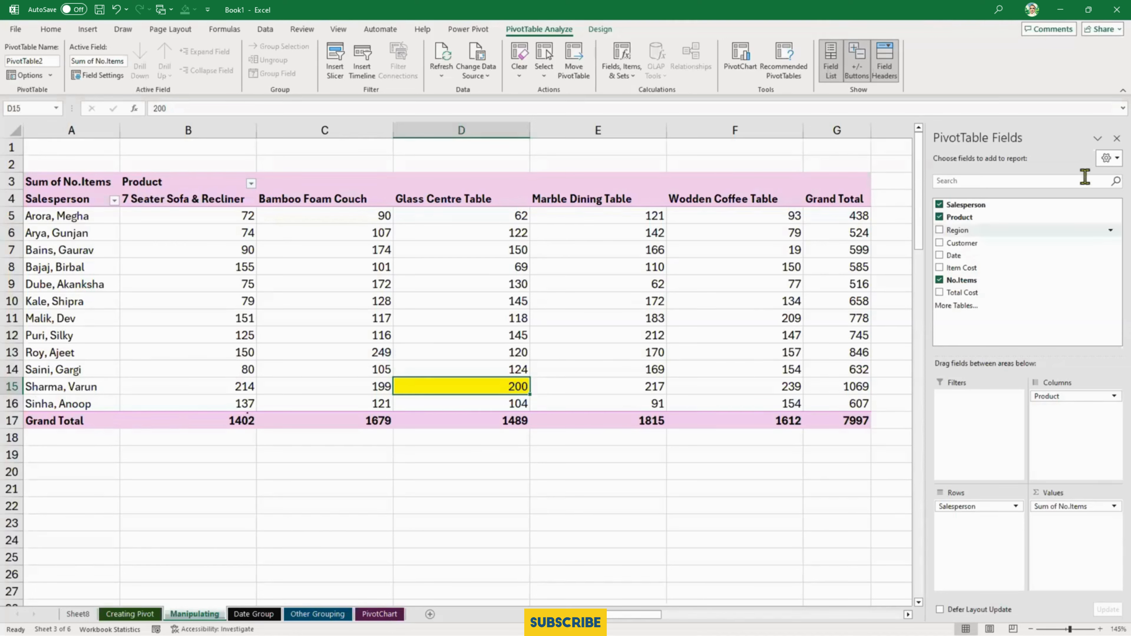
- Hide the PivotTable field list and show Customer detail for the salesperson in A8
left_click(1116, 138)
left_click(281, 373)
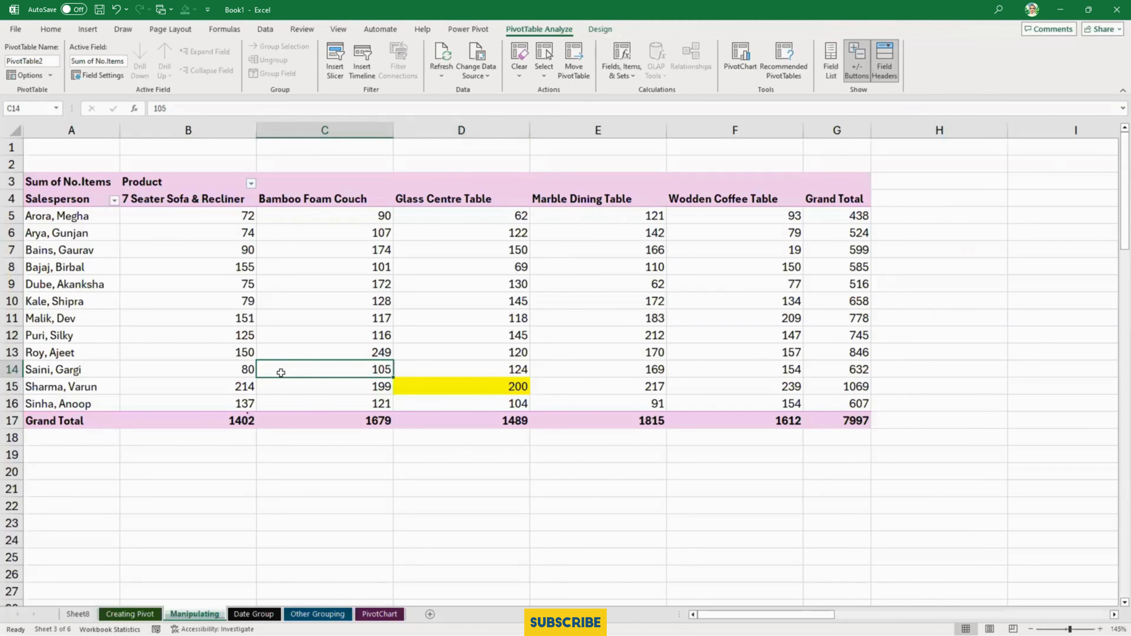
mouse_move(281, 372)
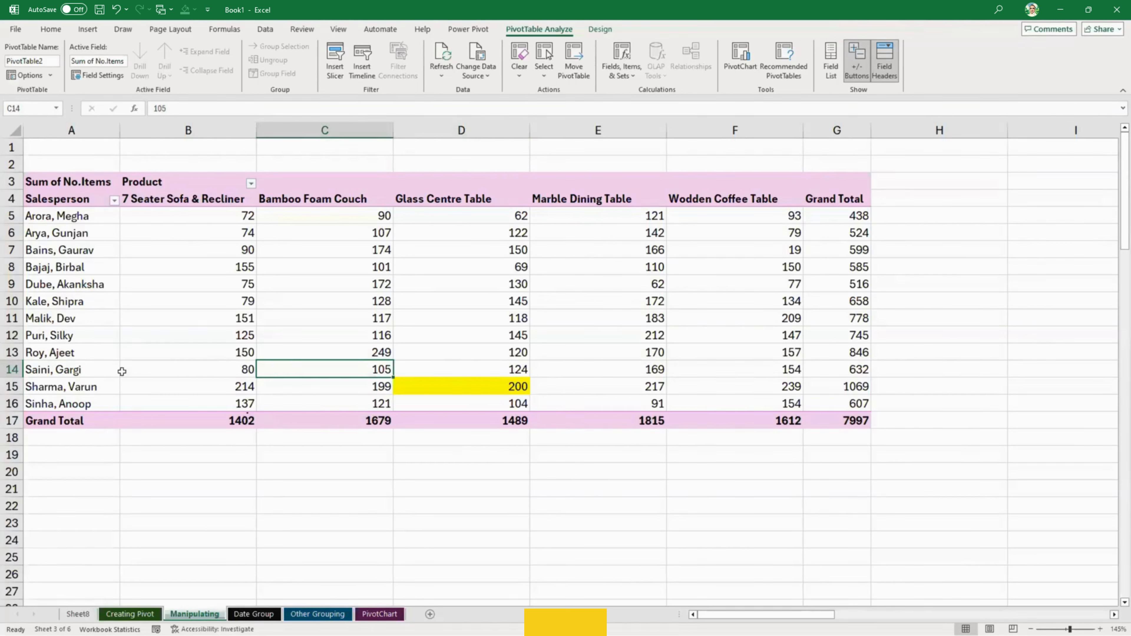
left_click(81, 333)
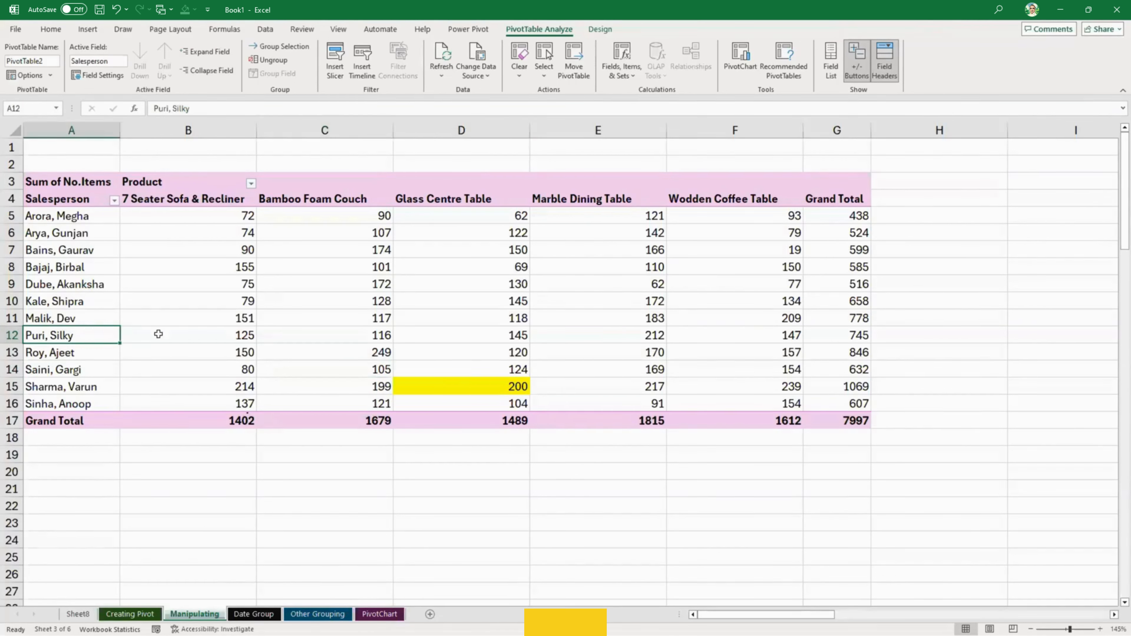
left_click(93, 270)
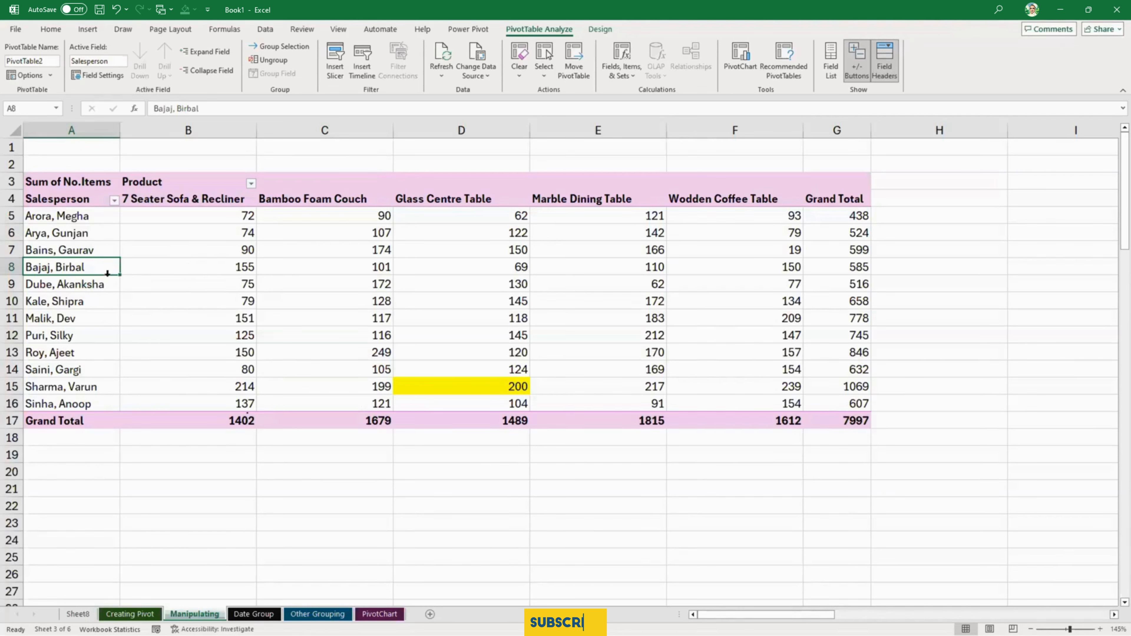
double_click(99, 269)
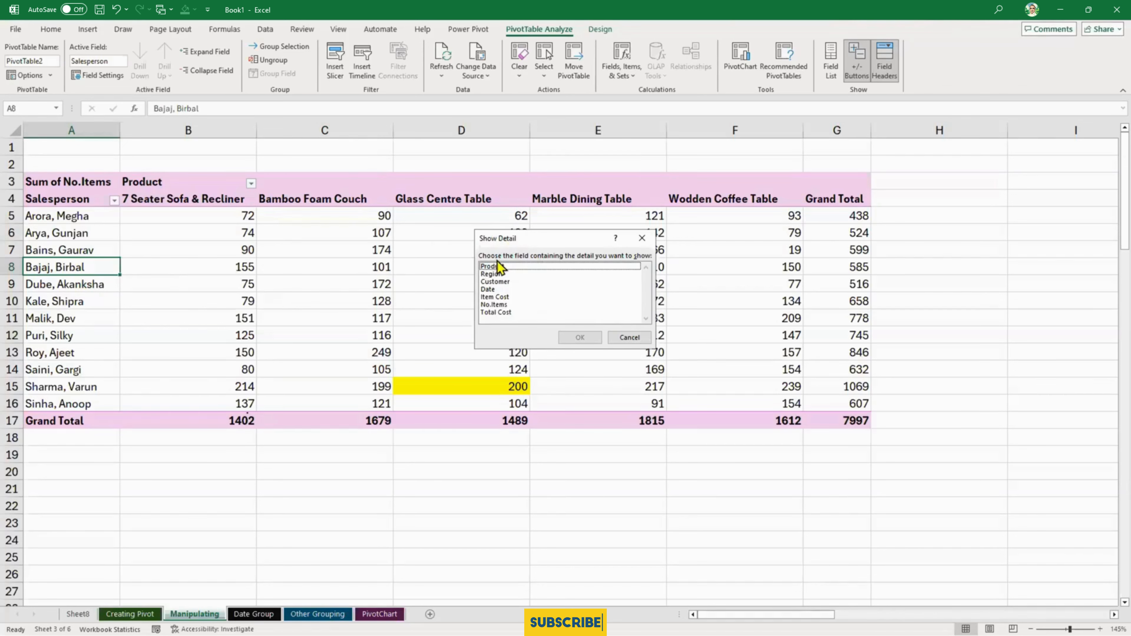
left_click(521, 281)
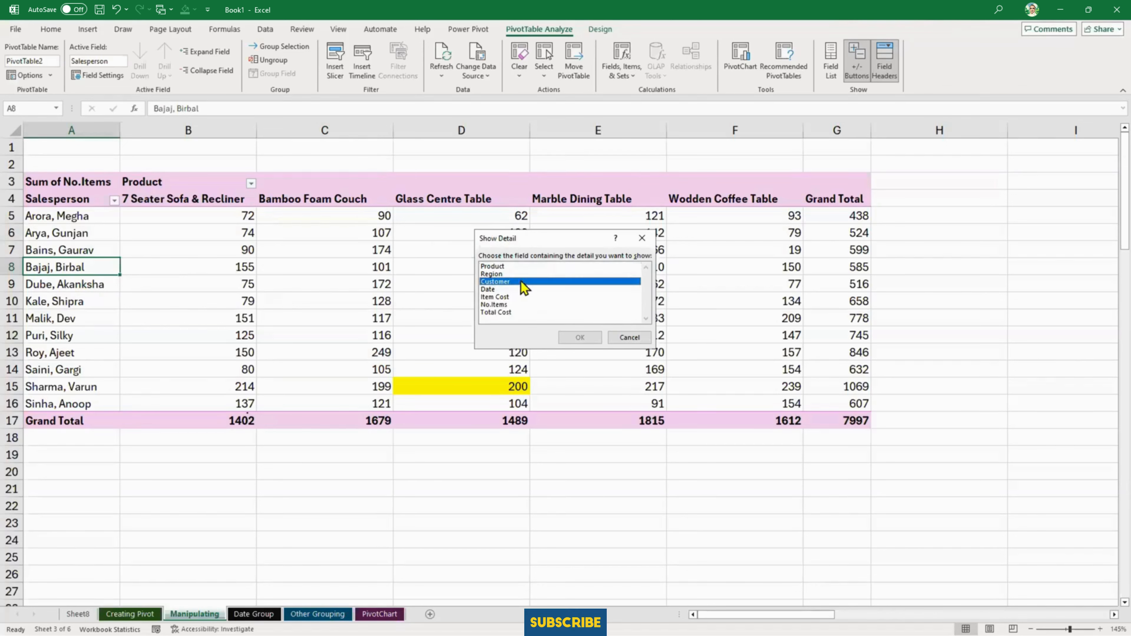
left_click(587, 339)
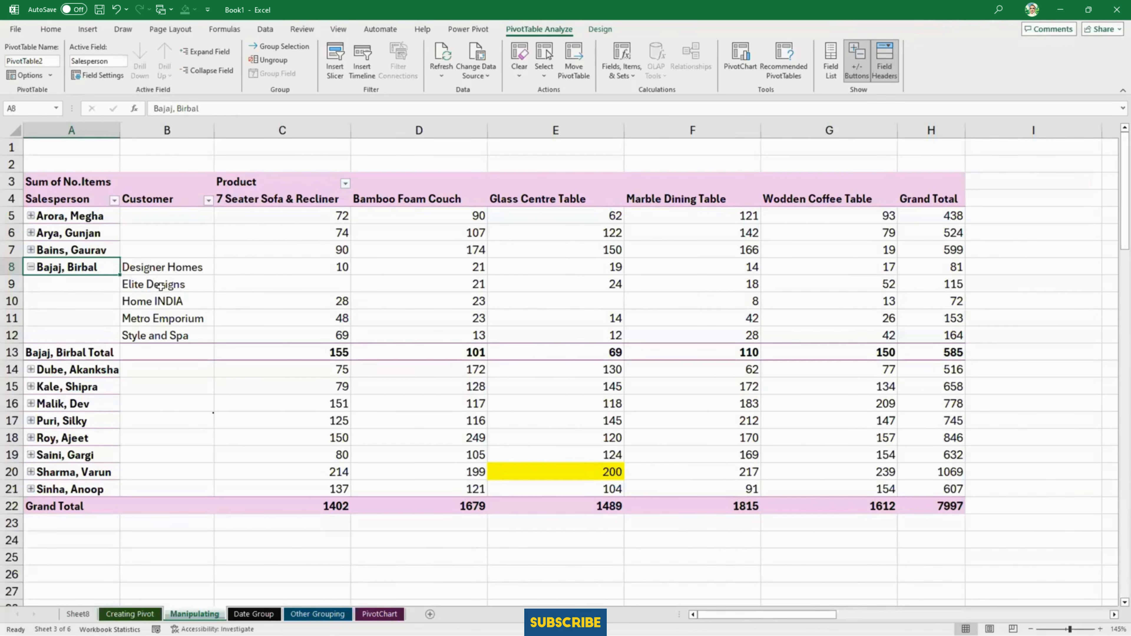
- Show Region detail for the Metro Emporium customer under the expanded salesperson
left_click(169, 324)
double_click(169, 325)
left_click(534, 274)
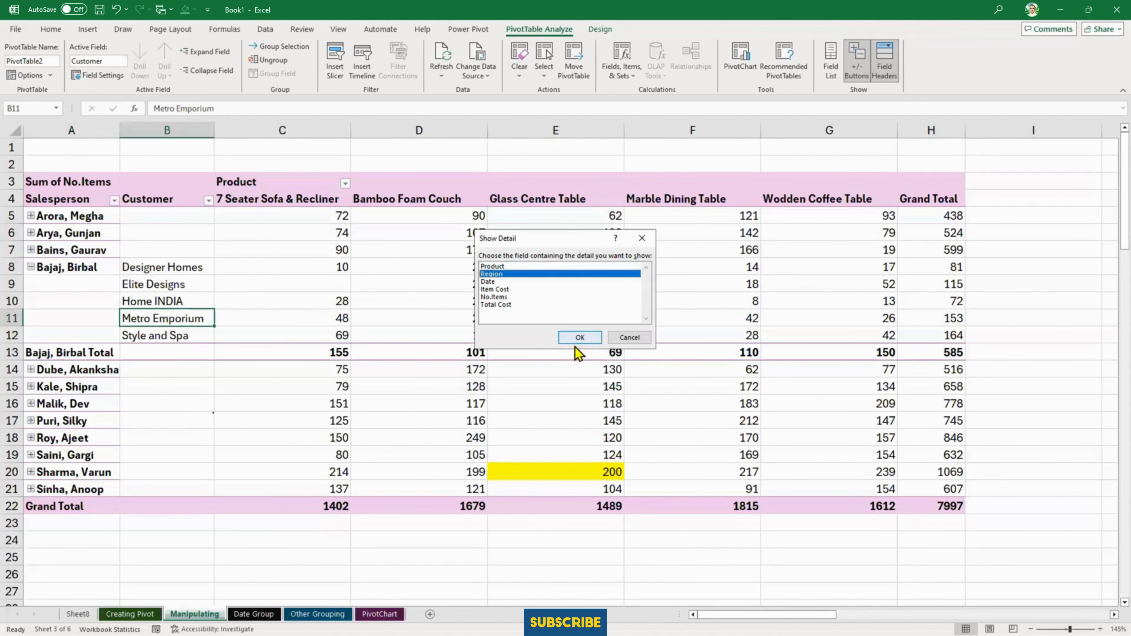
left_click(575, 337)
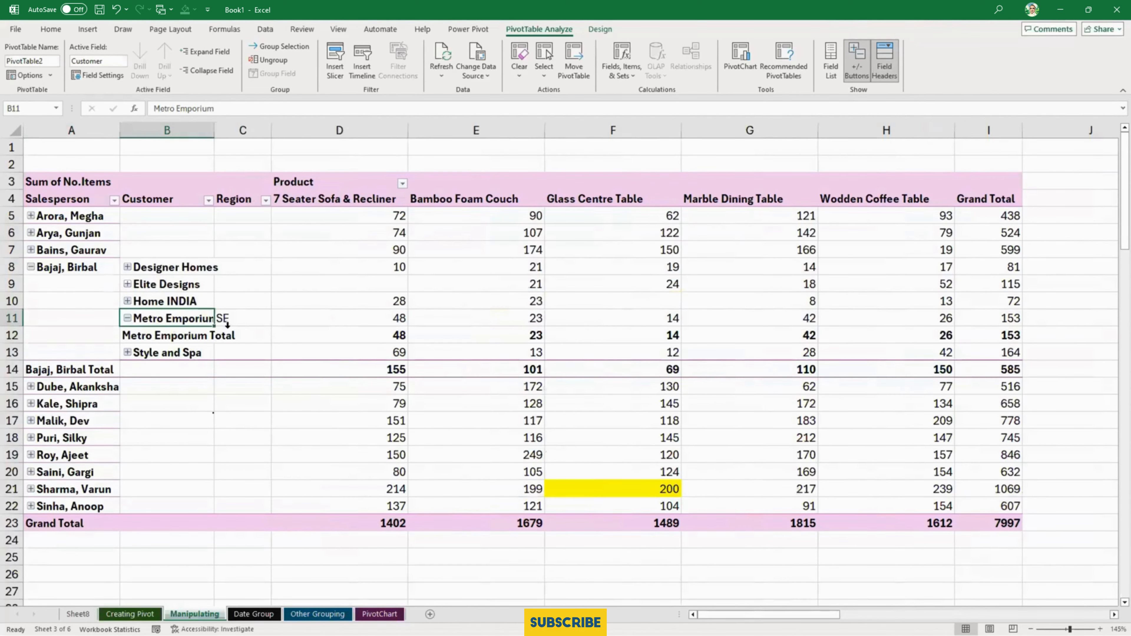
- Show Date detail for the SE region under Metro Emporium and look through the listed dates
double_click(243, 319)
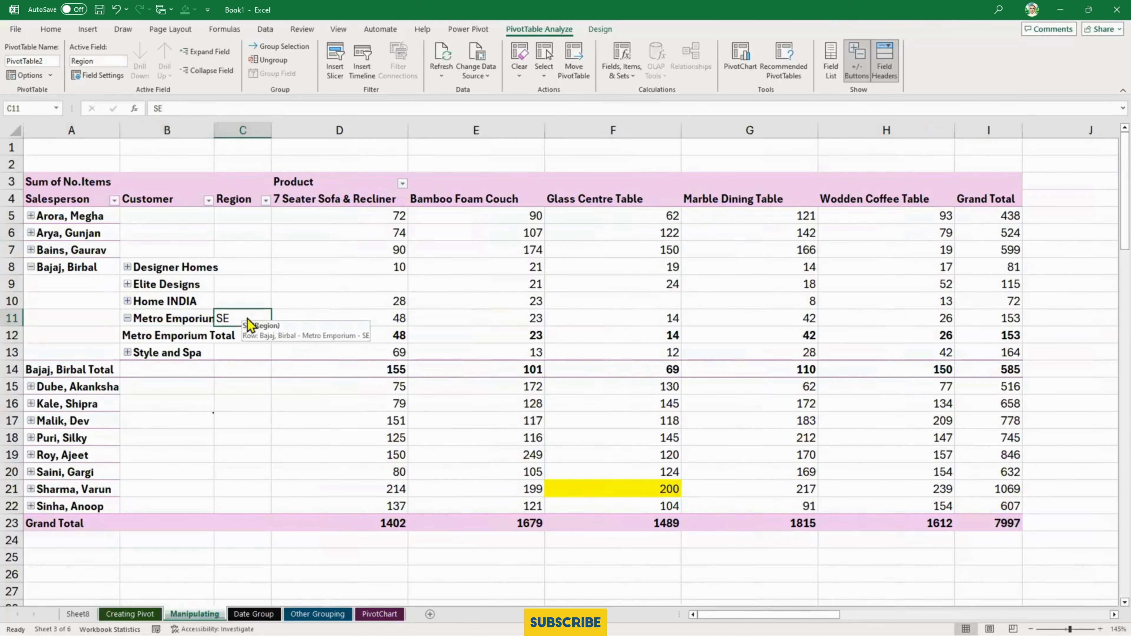
left_click(539, 274)
left_click(574, 339)
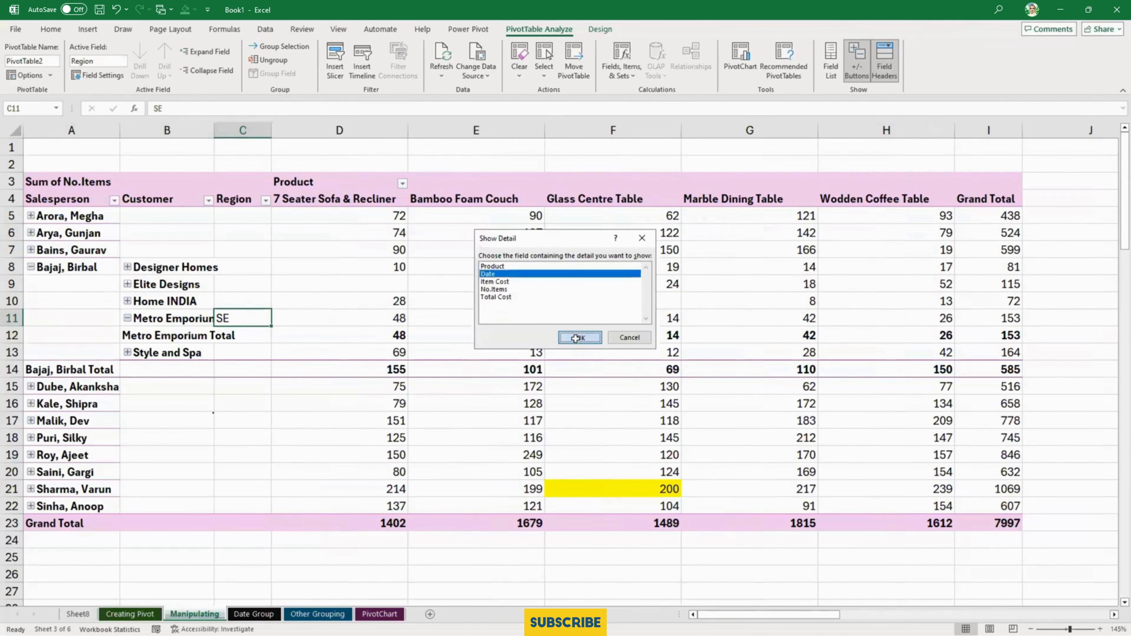
scroll(307, 427, "down", 3)
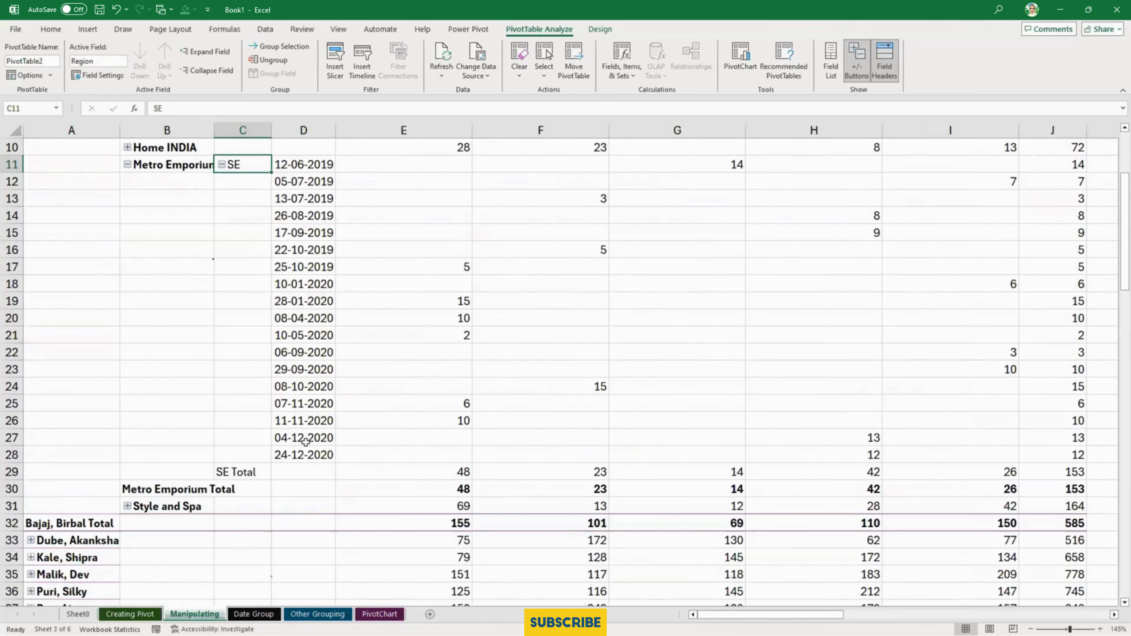
scroll(306, 440, "up", 3)
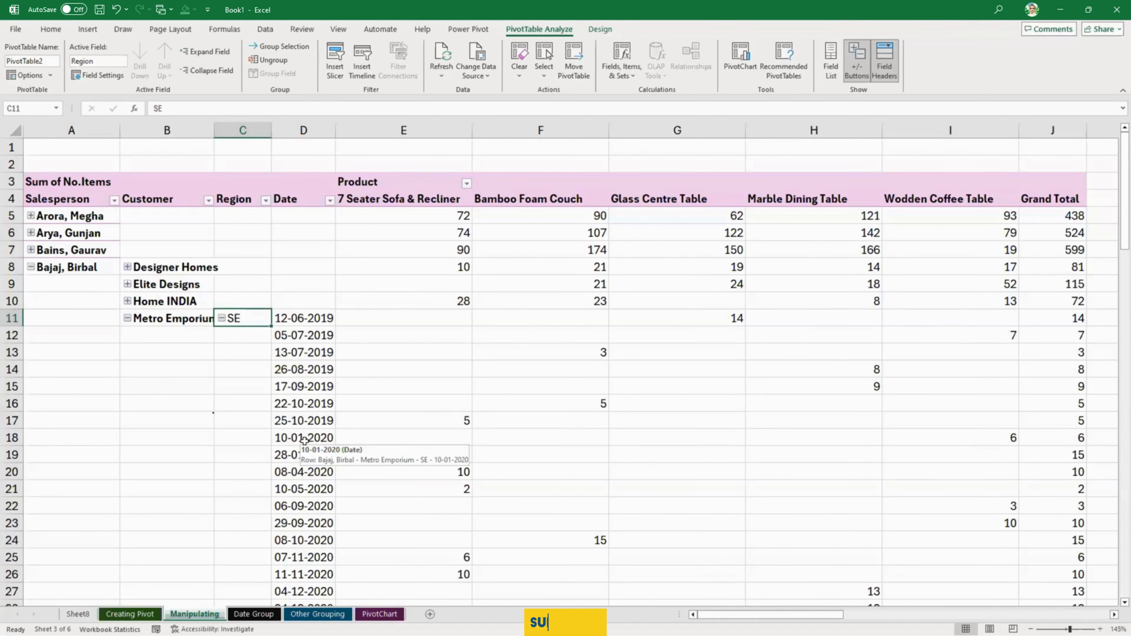
- Remove the Customer, Region and Date fields from the rows of the Manipulating PivotTable and hide the field list
left_click(406, 325)
left_click(830, 60)
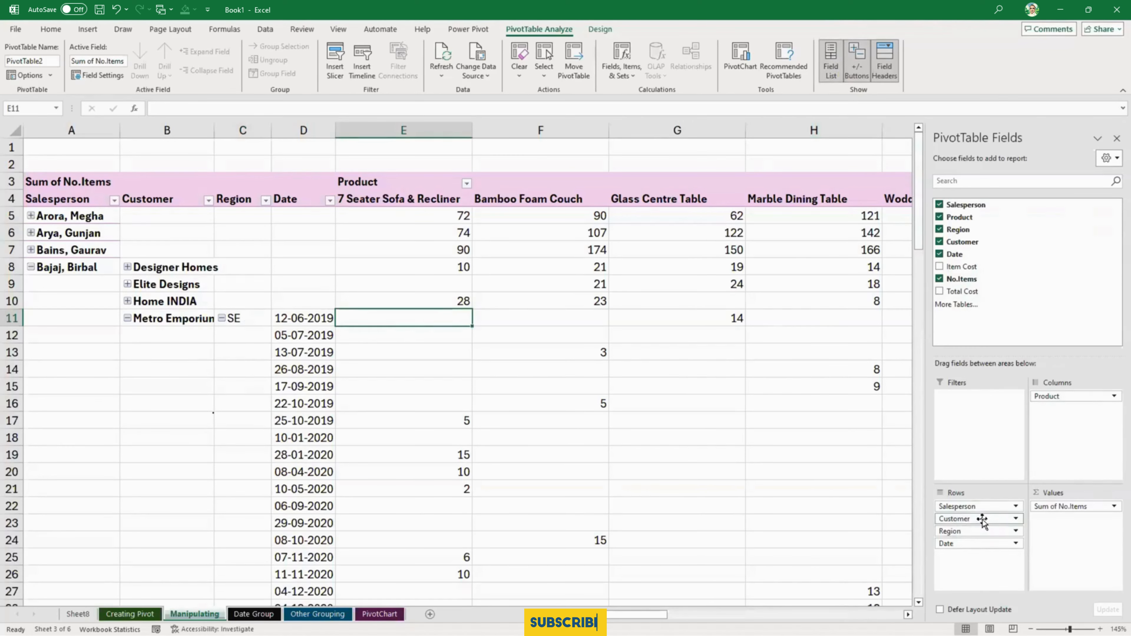
left_click_drag(982, 521, 875, 527)
left_click_drag(961, 519, 817, 528)
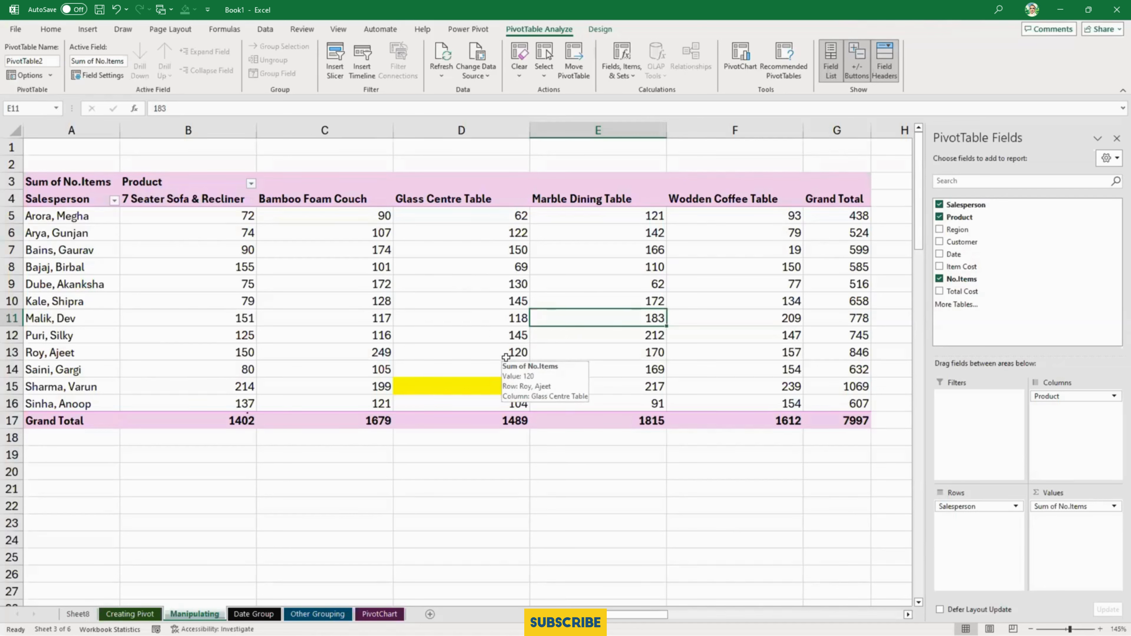
left_click(1116, 138)
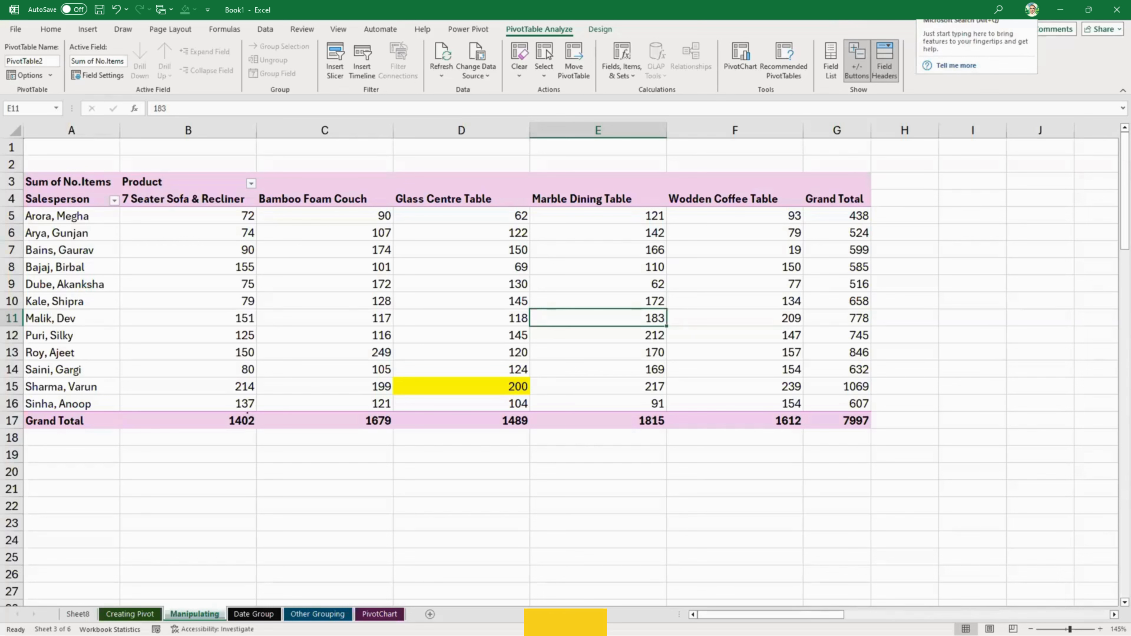
- Extract the source records behind the Marble Dining Table value in E8 to a new sheet
left_click(73, 268)
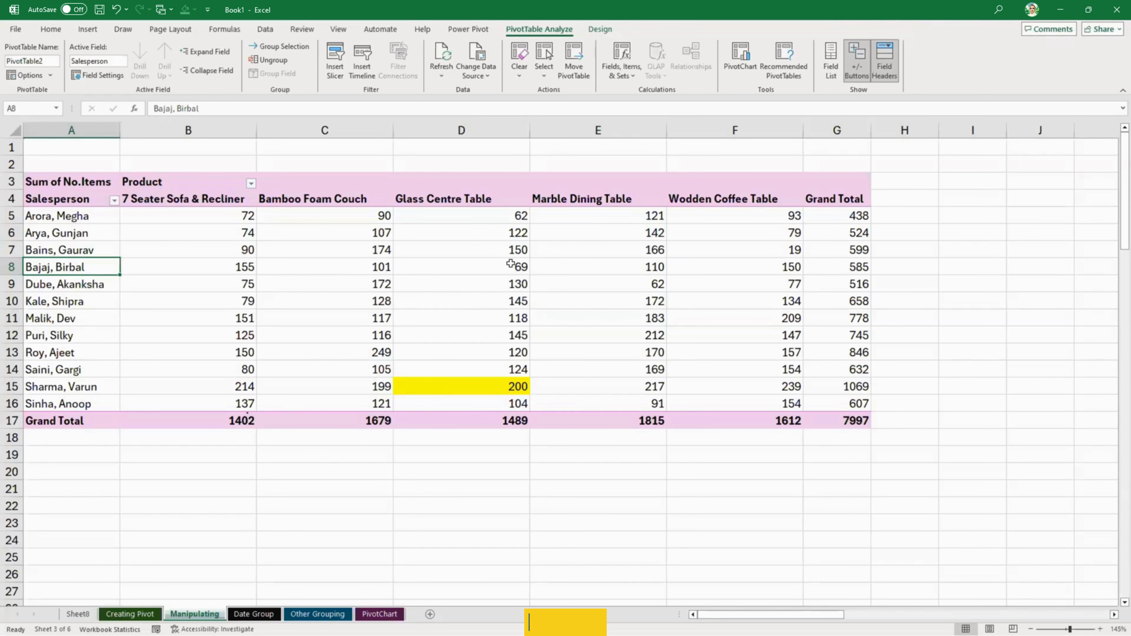
left_click(578, 268)
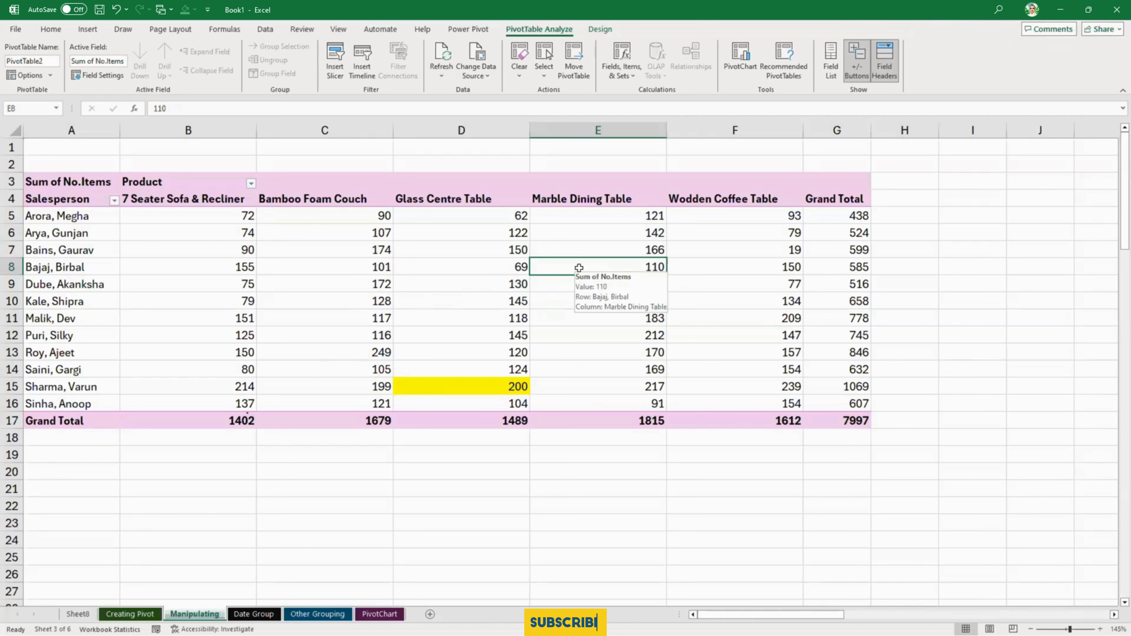
mouse_move(594, 290)
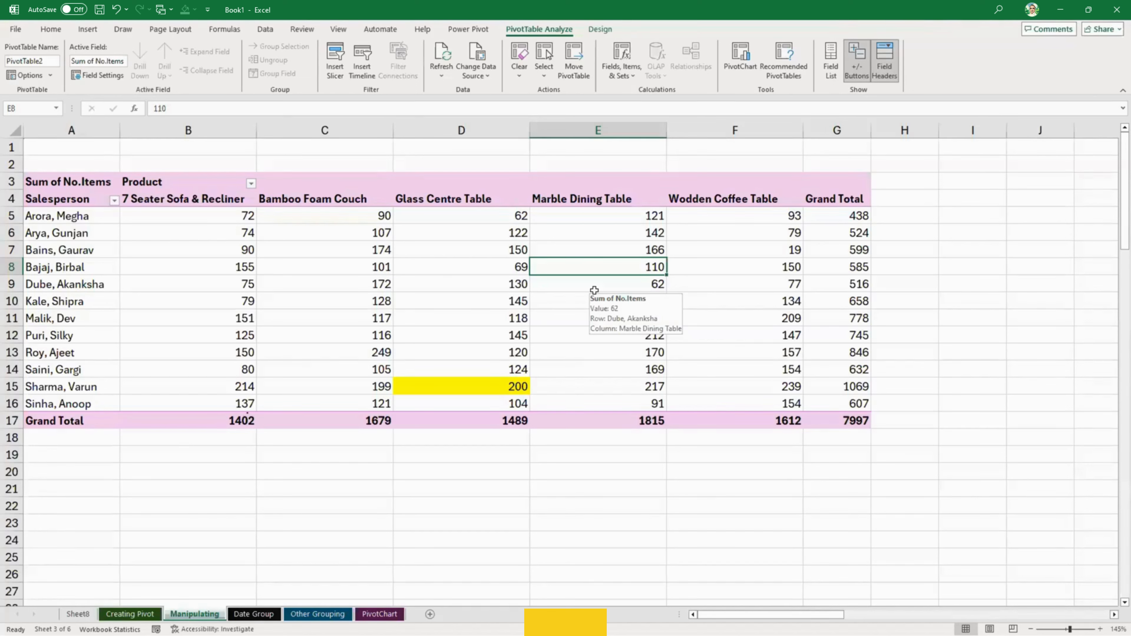
double_click(605, 266)
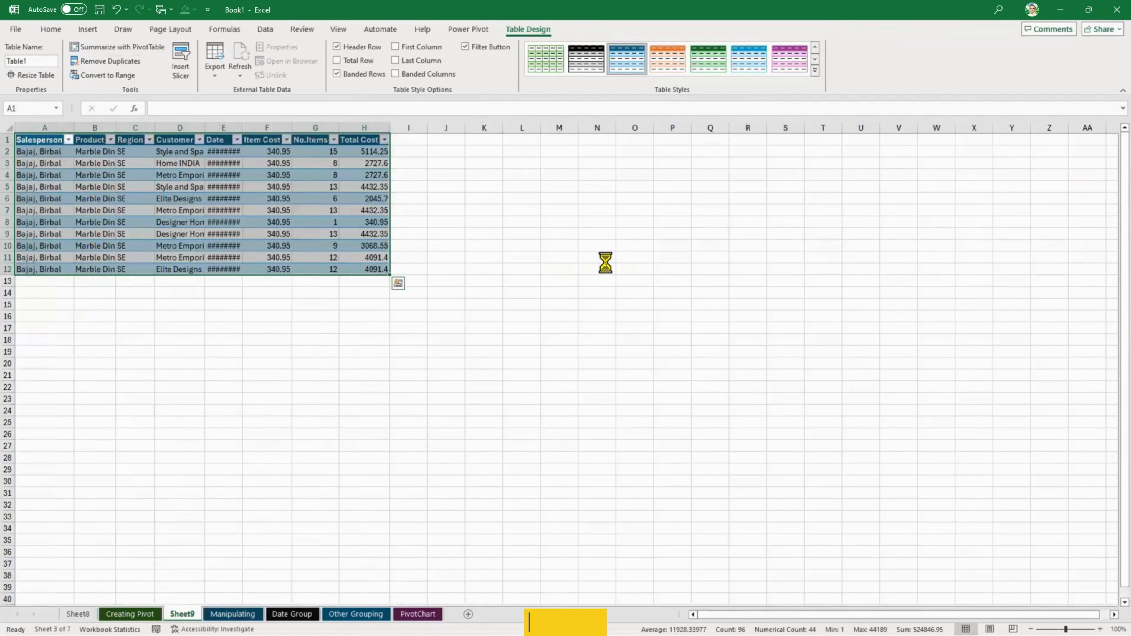
scroll(593, 310, "up", 5, "ctrl")
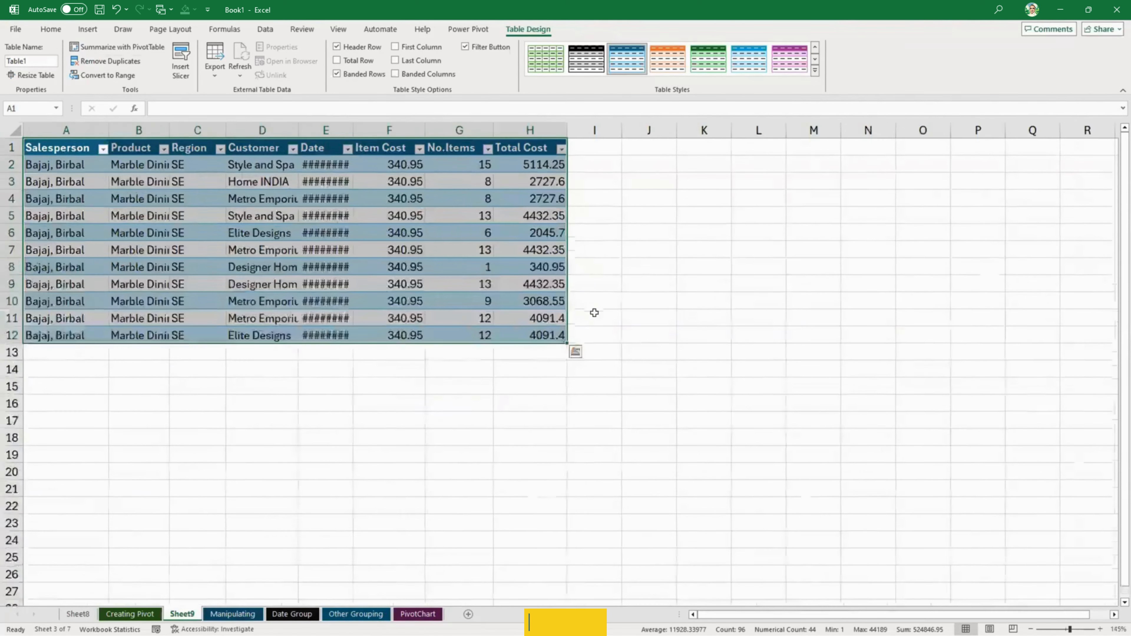
- Widen the Date and Product columns of the extracted records and review the salesperson and product entries
left_click(400, 273)
left_click_drag(429, 132, 507, 133)
left_click_drag(203, 132, 261, 132)
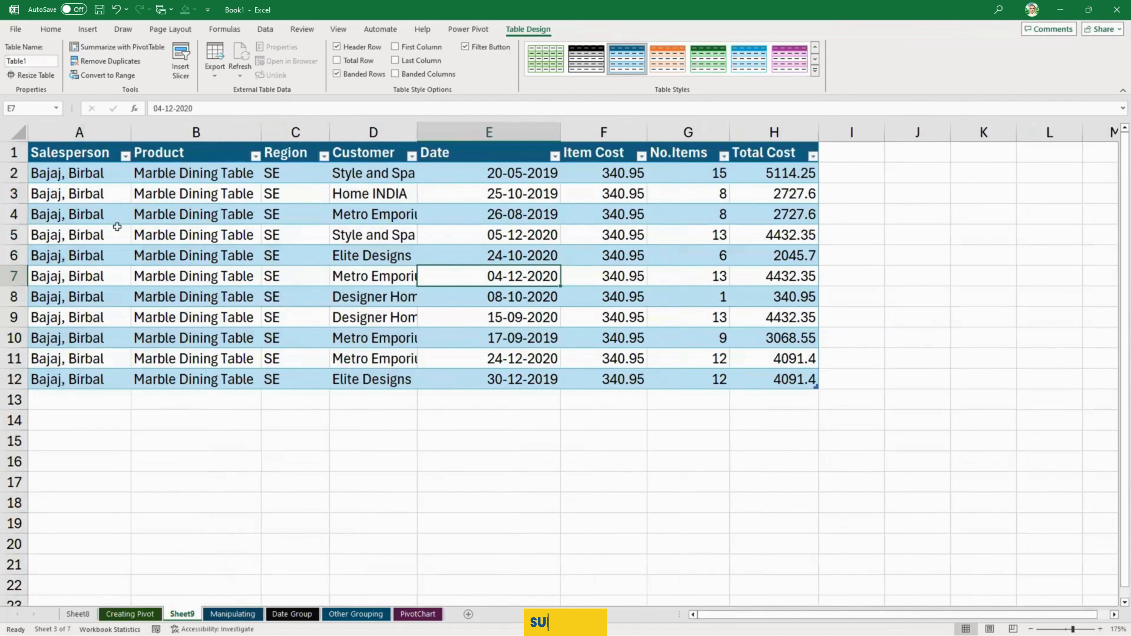
left_click_drag(94, 297, 93, 317)
left_click_drag(196, 173, 195, 338)
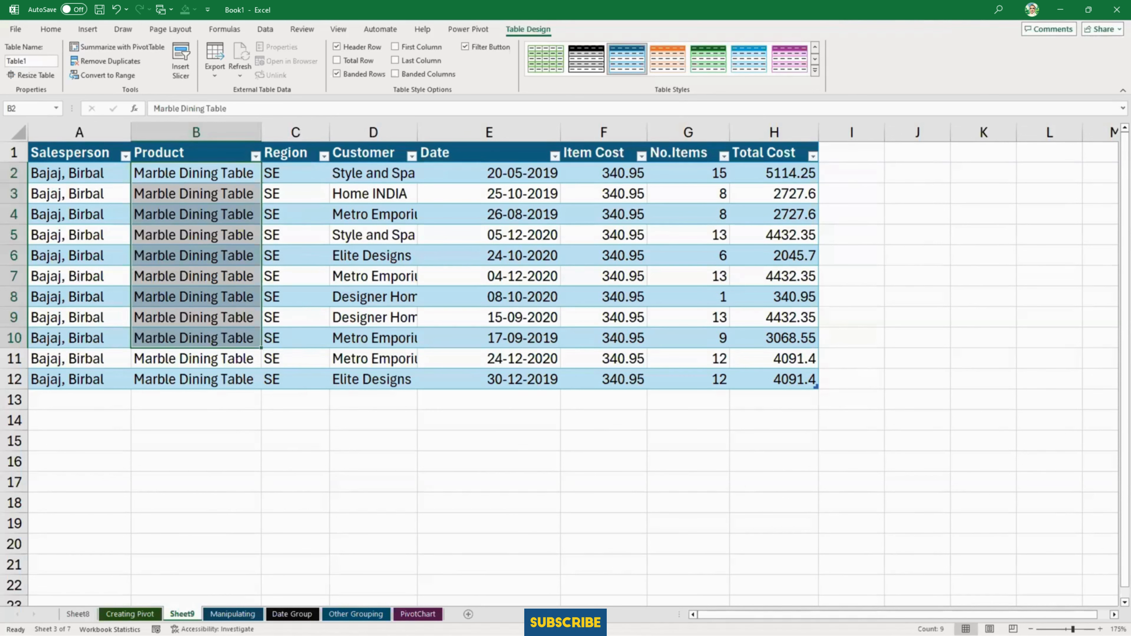
- Delete Sheet9 with the extracted records
right_click(180, 613)
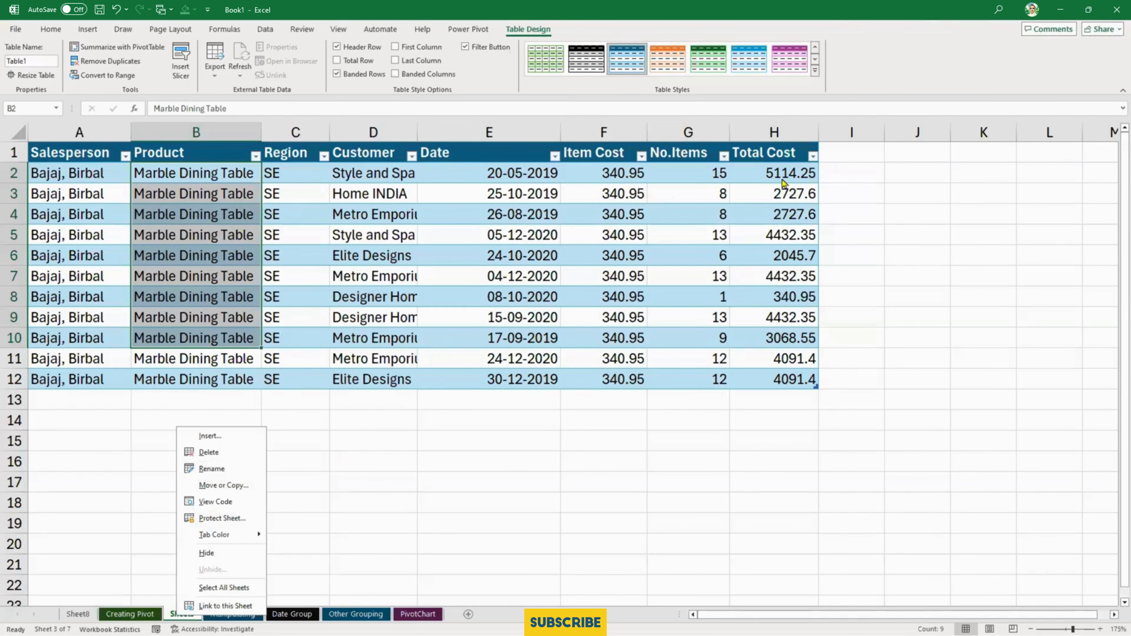
left_click(246, 452)
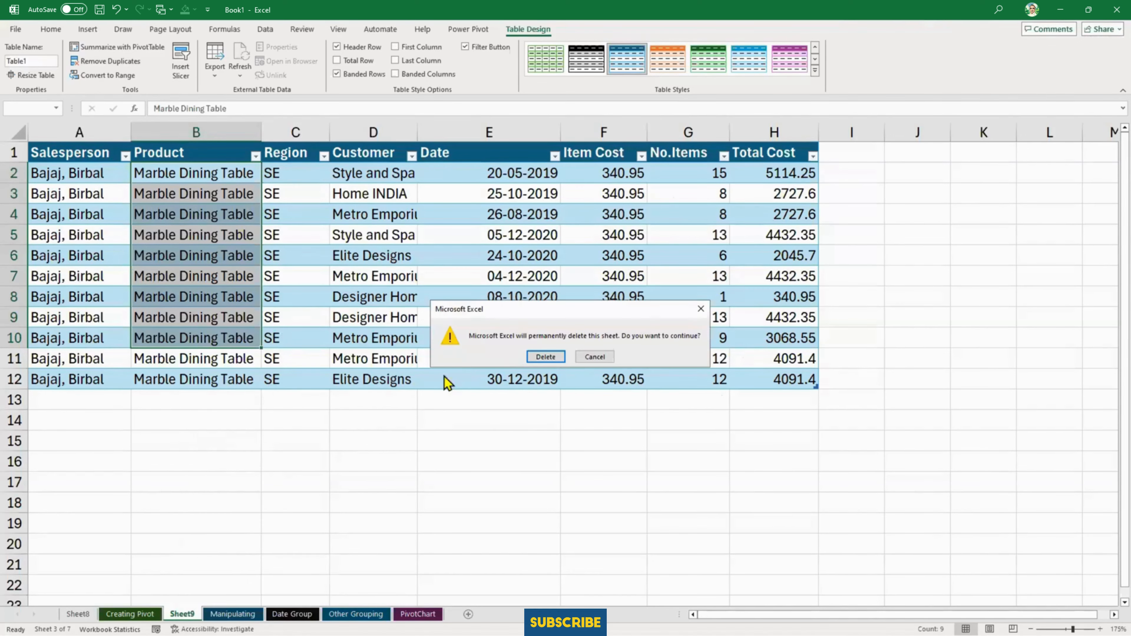
left_click(547, 356)
mouse_move(350, 397)
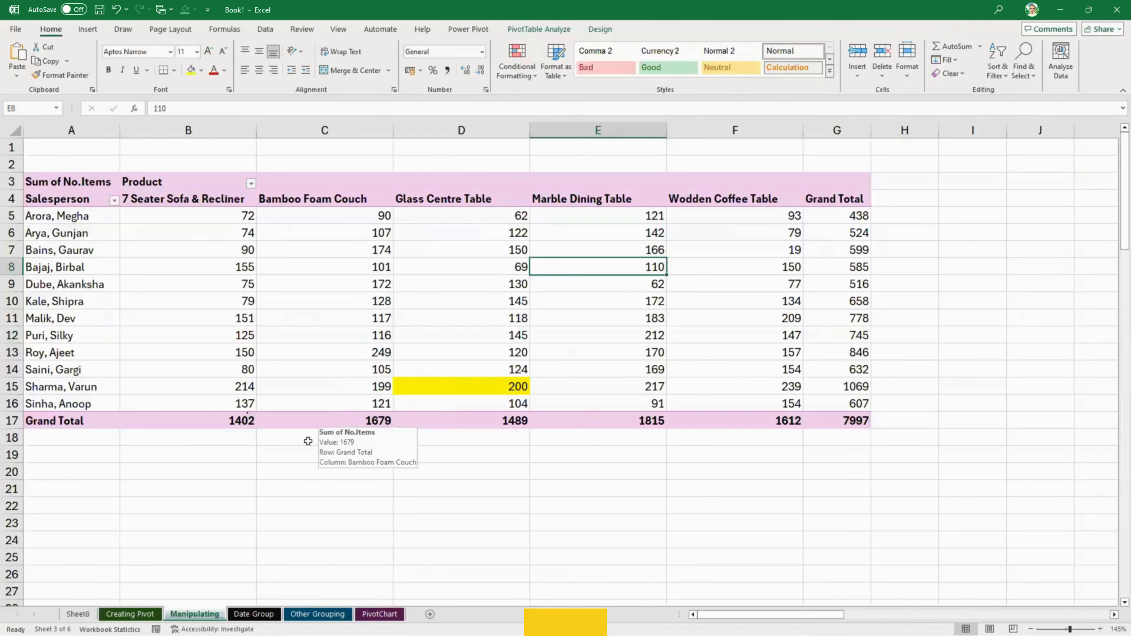
- Switch to the Date Group sheet and display the field list of its PivotTable
key("ctrl+Page_Down")
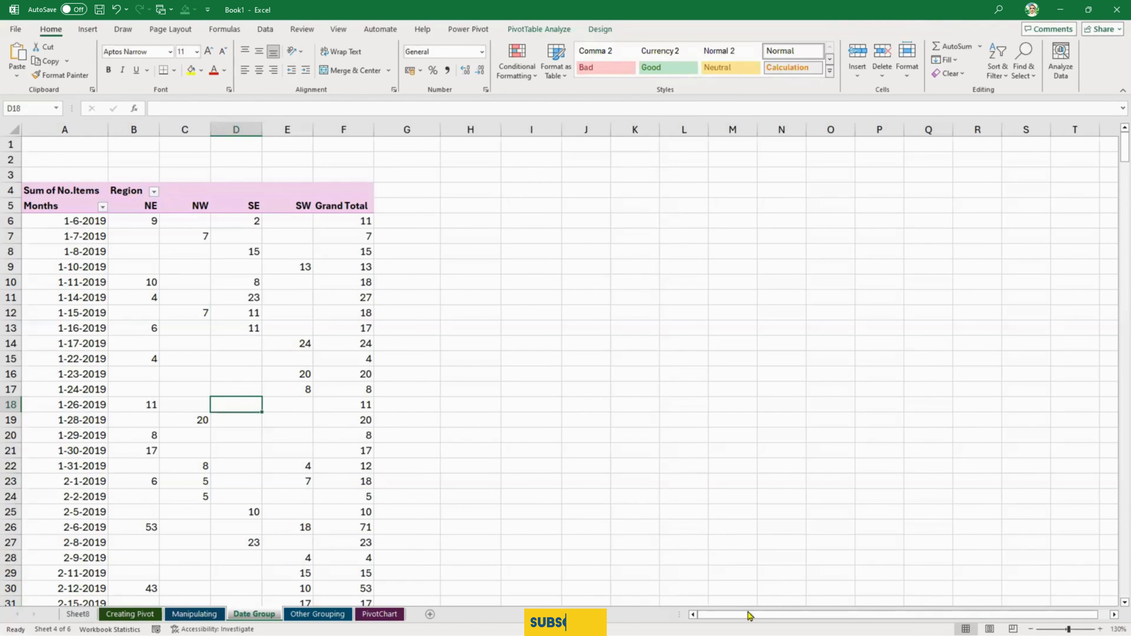
left_click(194, 614)
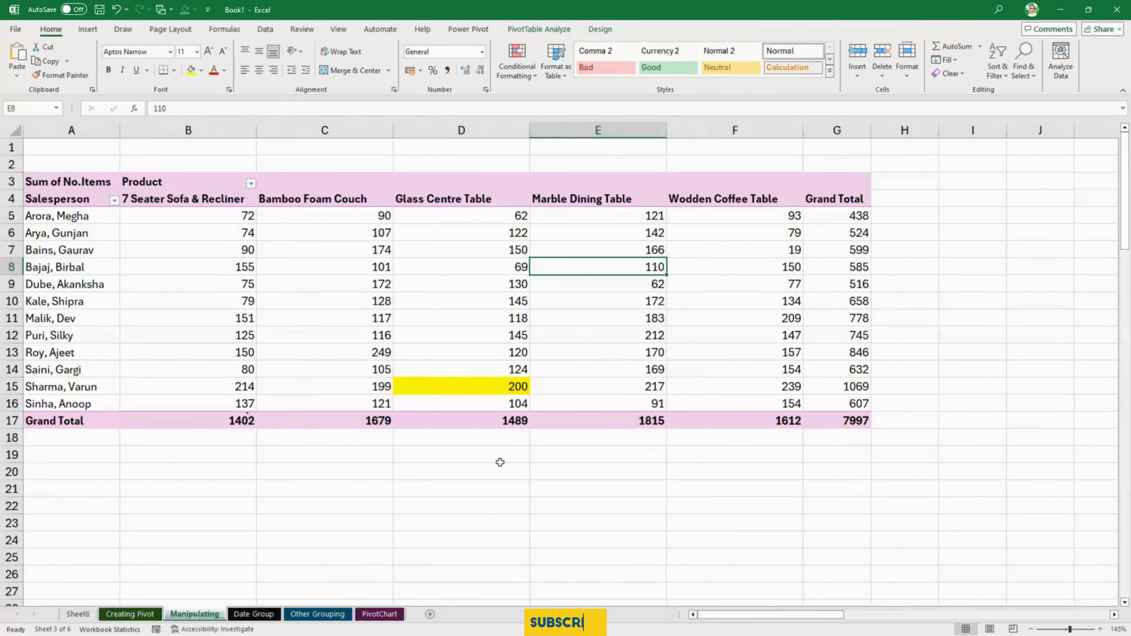
left_click(264, 612)
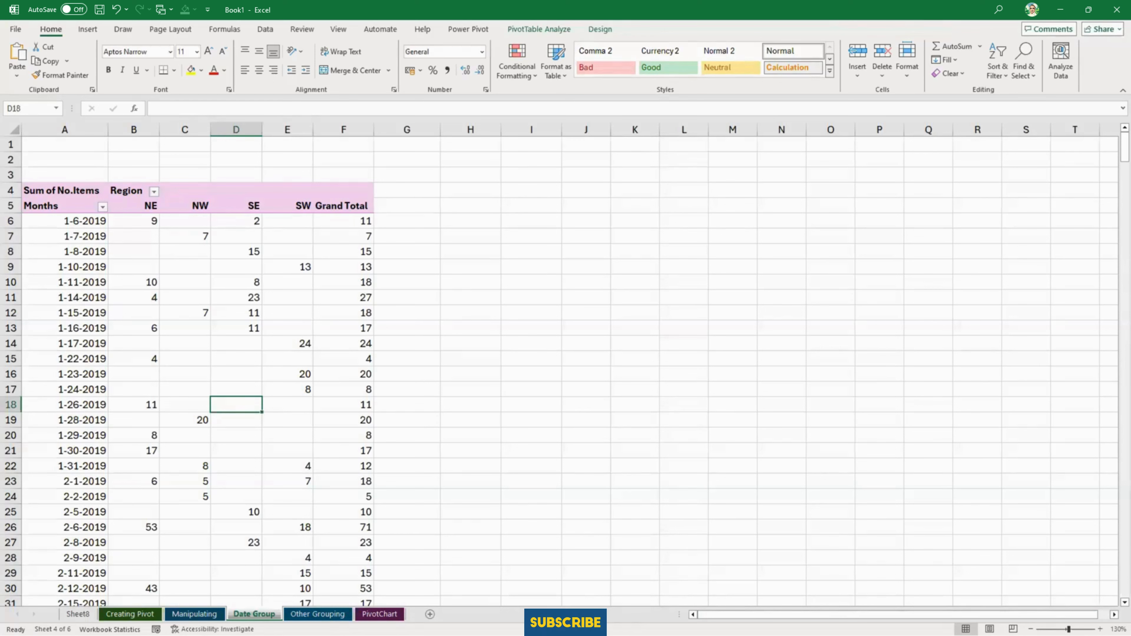
left_click(222, 436)
left_click(547, 28)
left_click(830, 60)
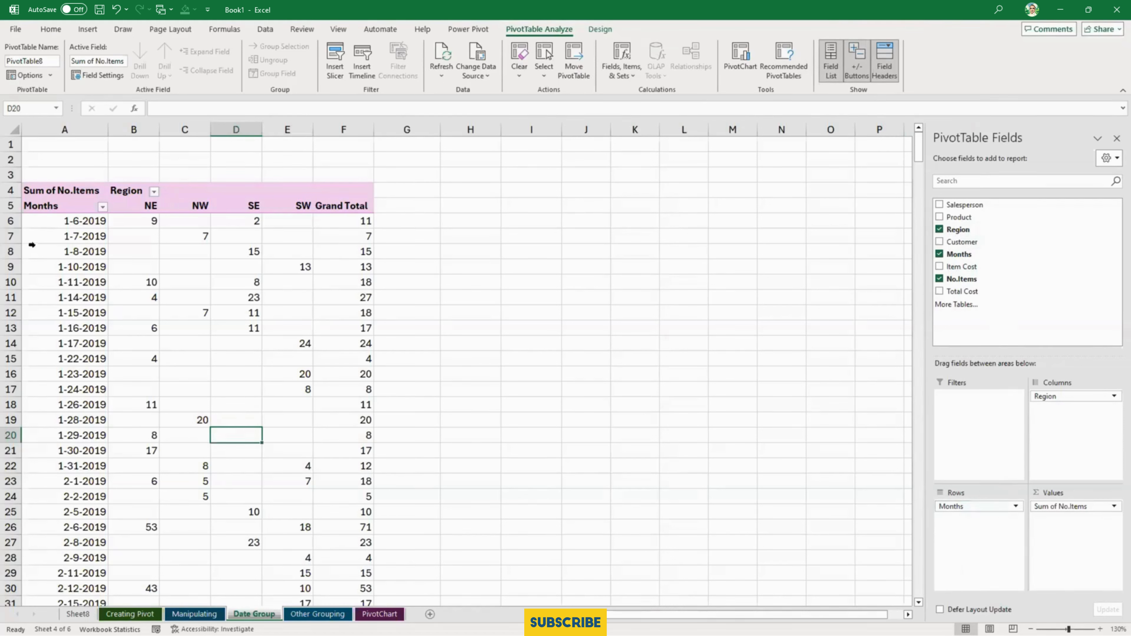
- Rename the Months row field header in A5 to Dates
left_click(69, 207)
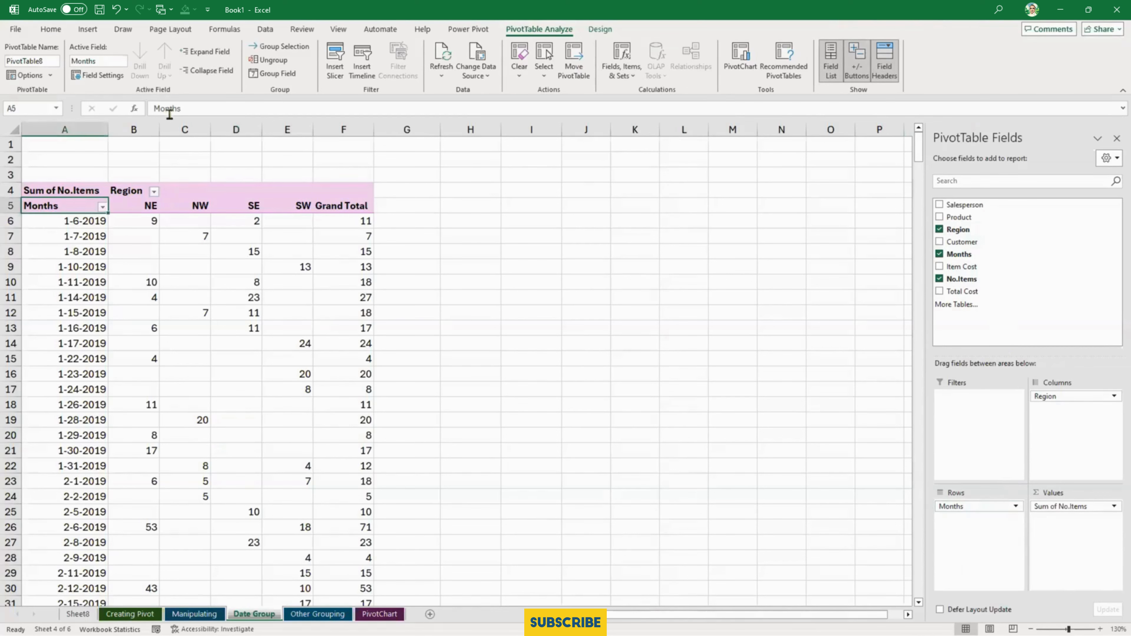
left_click_drag(183, 108, 133, 110)
key("BackSpace")
key("BackSpace")
key("BackSpace")
key("BackSpace")
key("BackSpace")
key("BackSpace")
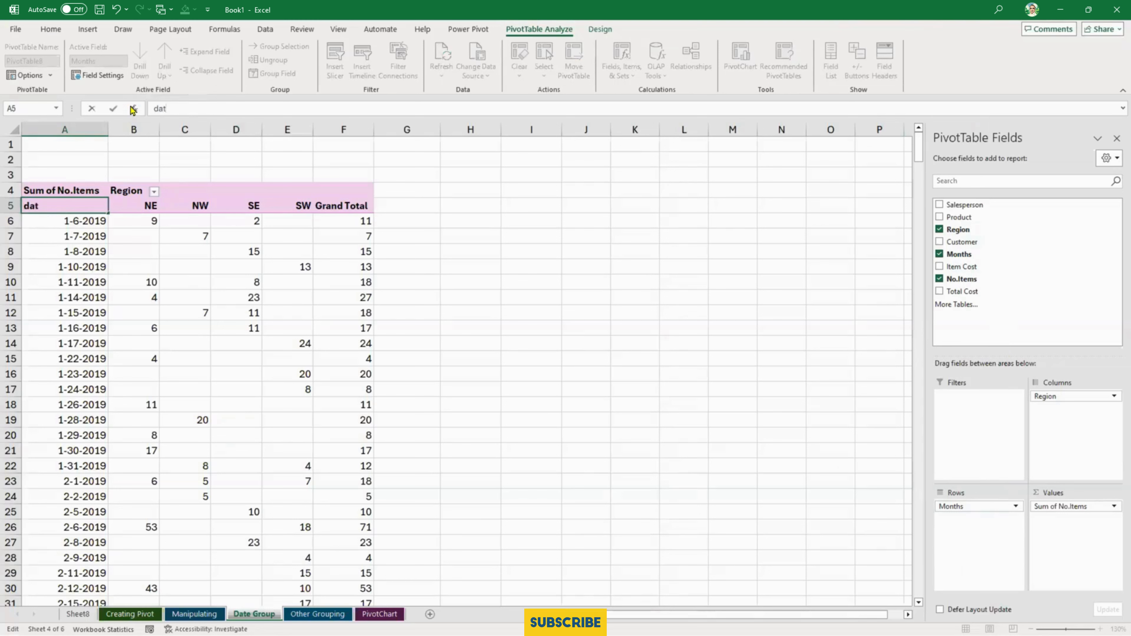
type("Dates")
key("Return")
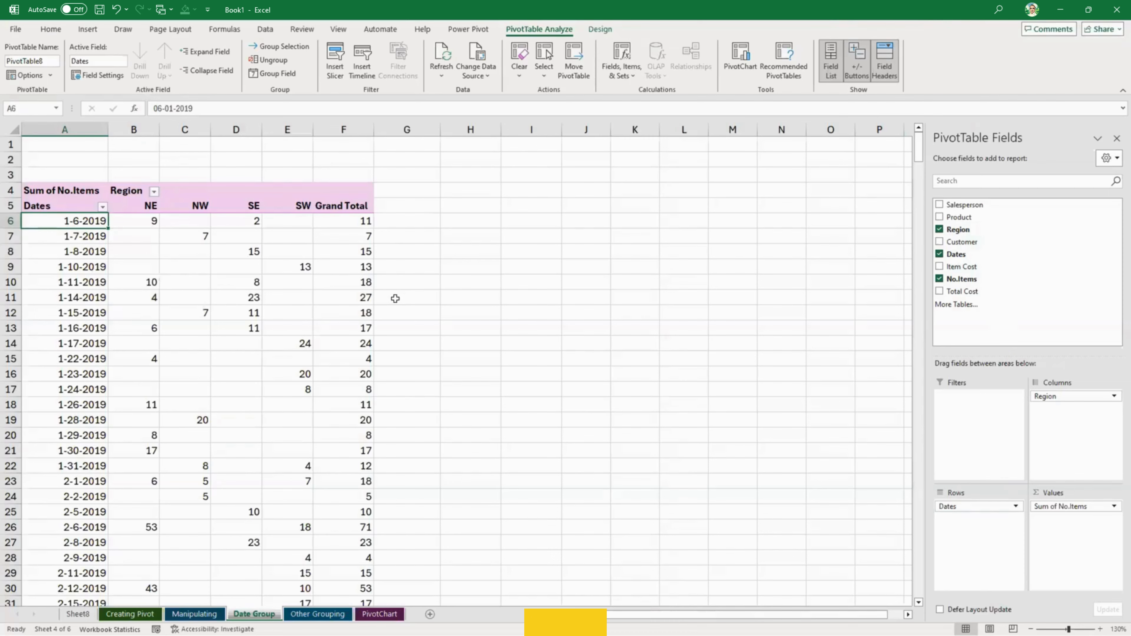
- Look through the individual date rows of the PivotTable down to the grand total and select the date in A41
scroll(416, 295, "down", 7)
scroll(301, 344, "down", 20)
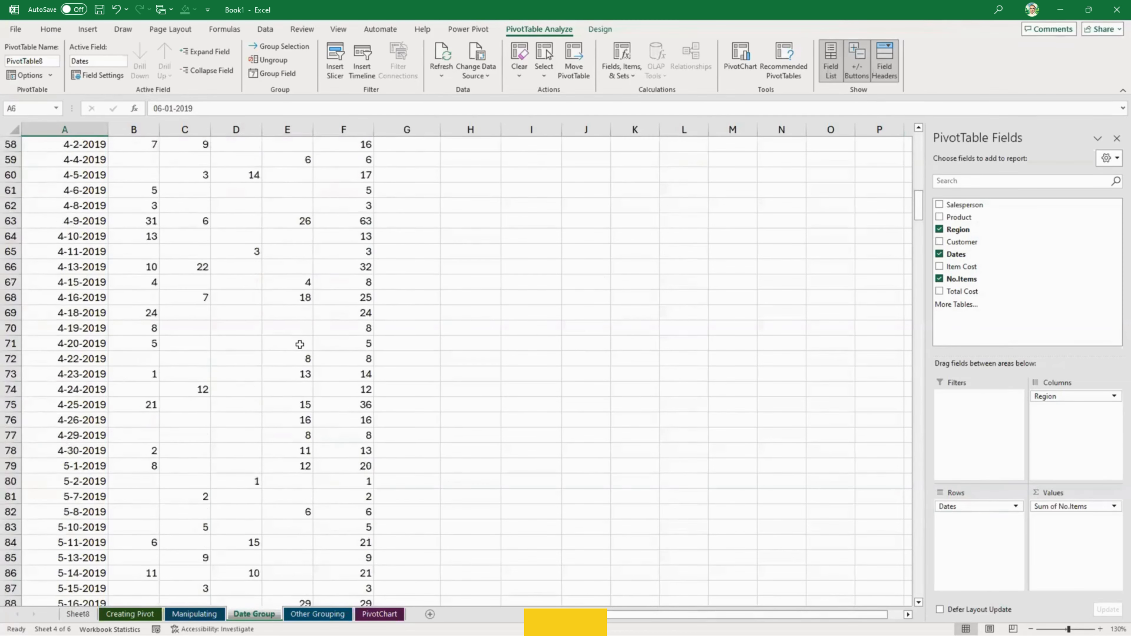
scroll(299, 344, "down", 20)
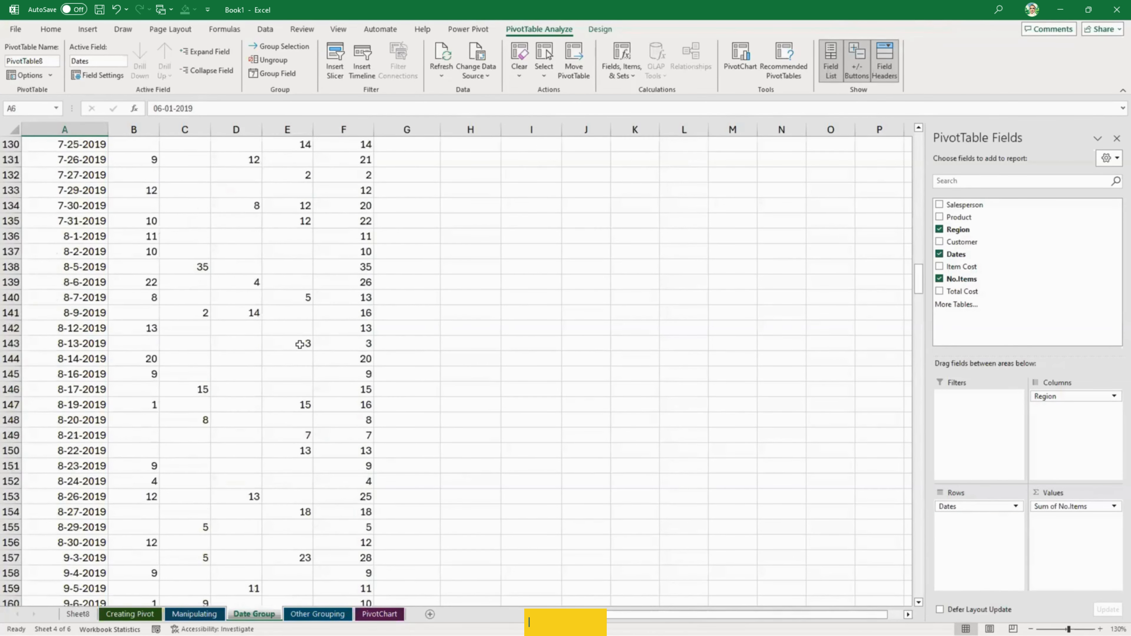
scroll(300, 344, "down", 20)
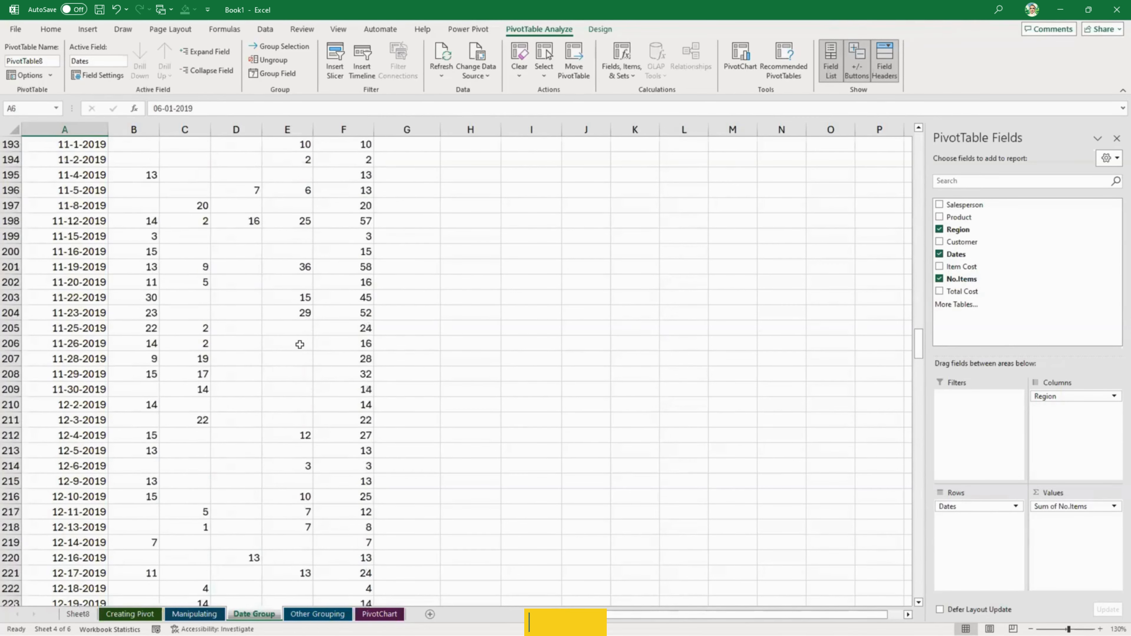
scroll(299, 344, "down", 20)
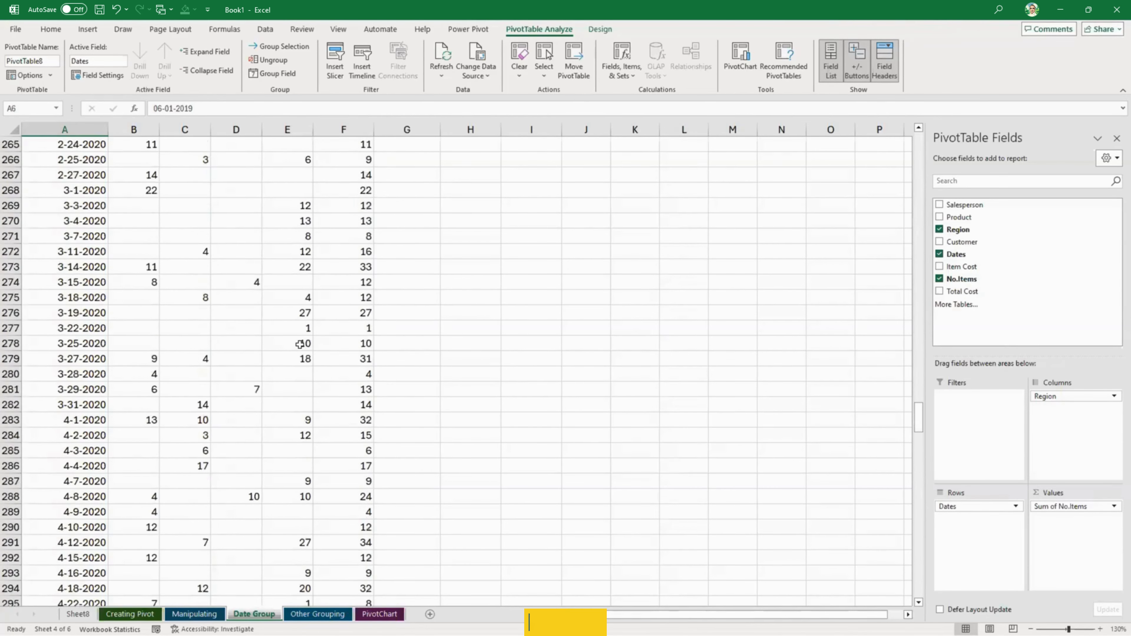
scroll(300, 344, "down", 20)
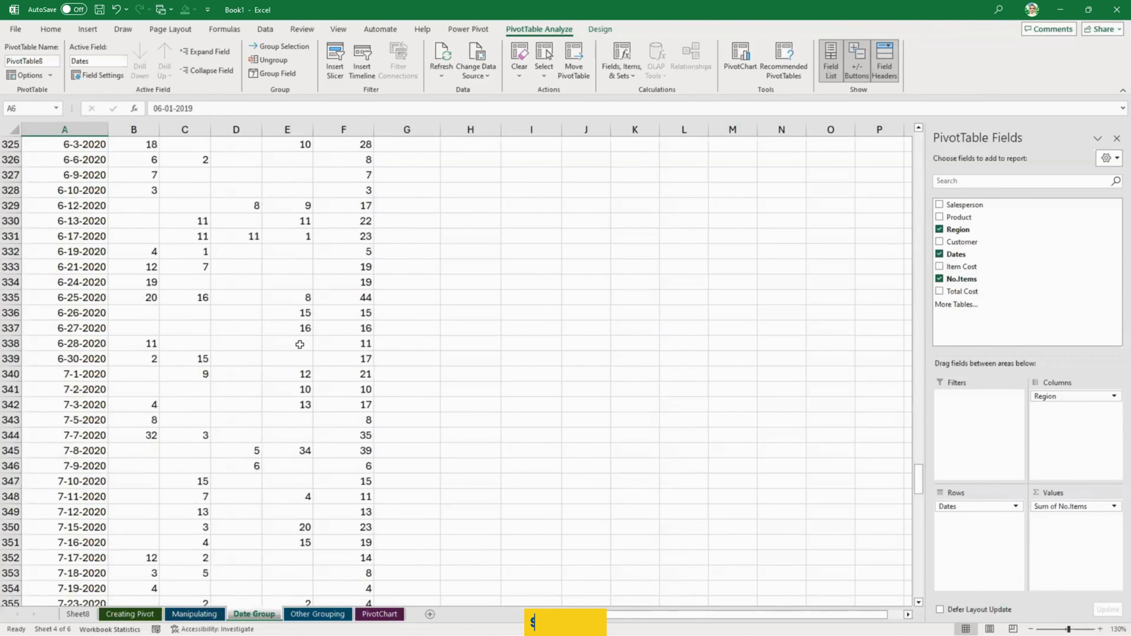
scroll(299, 344, "down", 20)
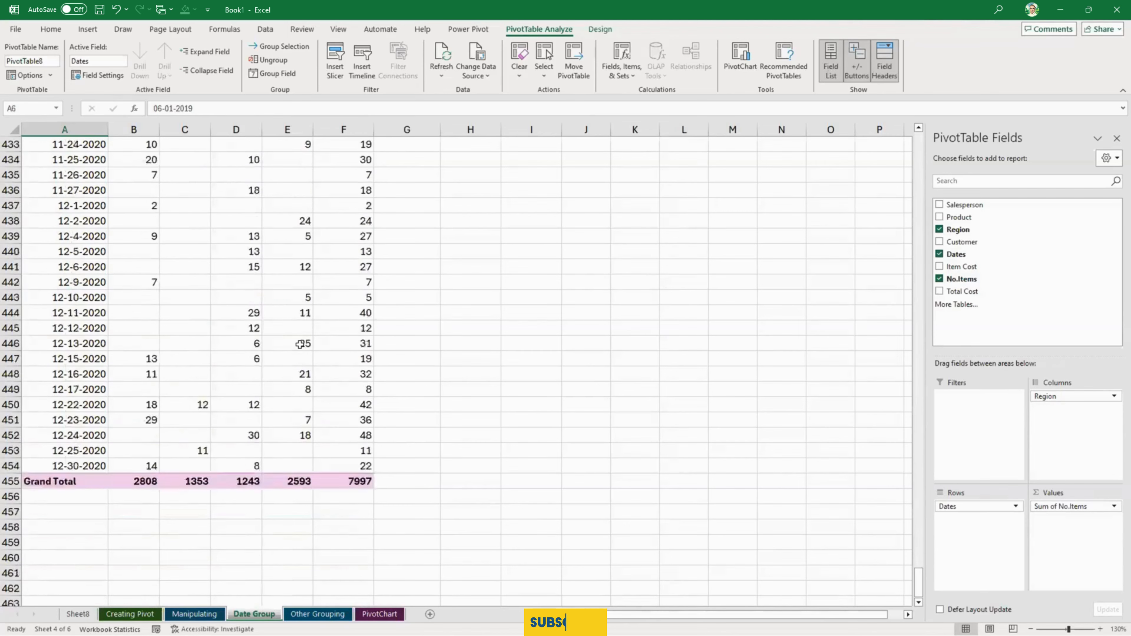
scroll(299, 344, "up", 20)
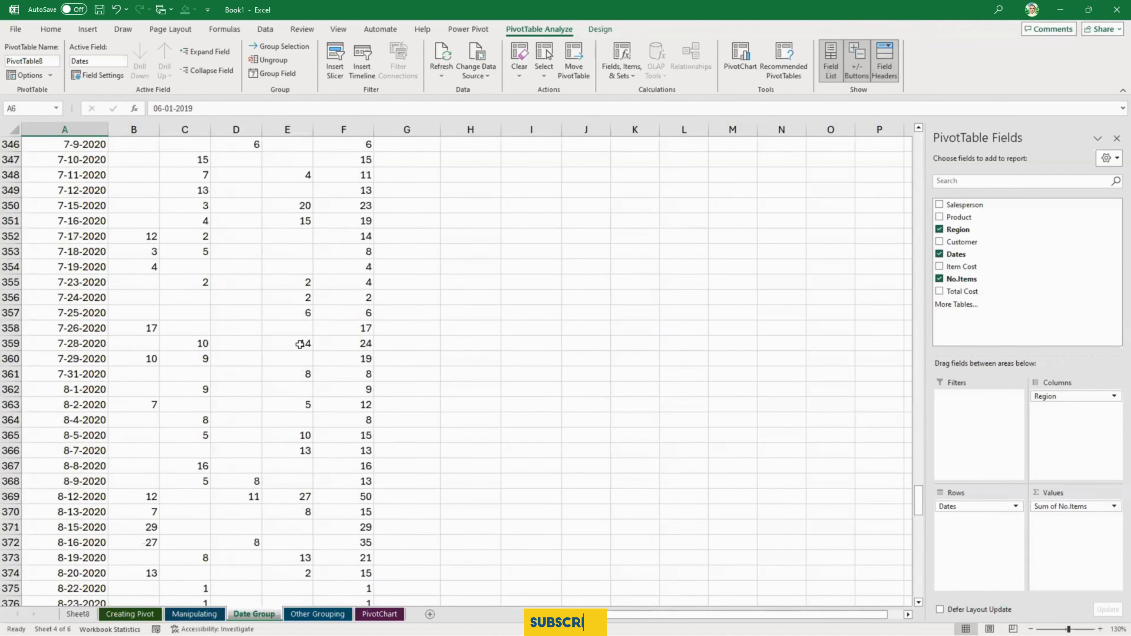
scroll(300, 343, "up", 8)
scroll(299, 344, "down", 10)
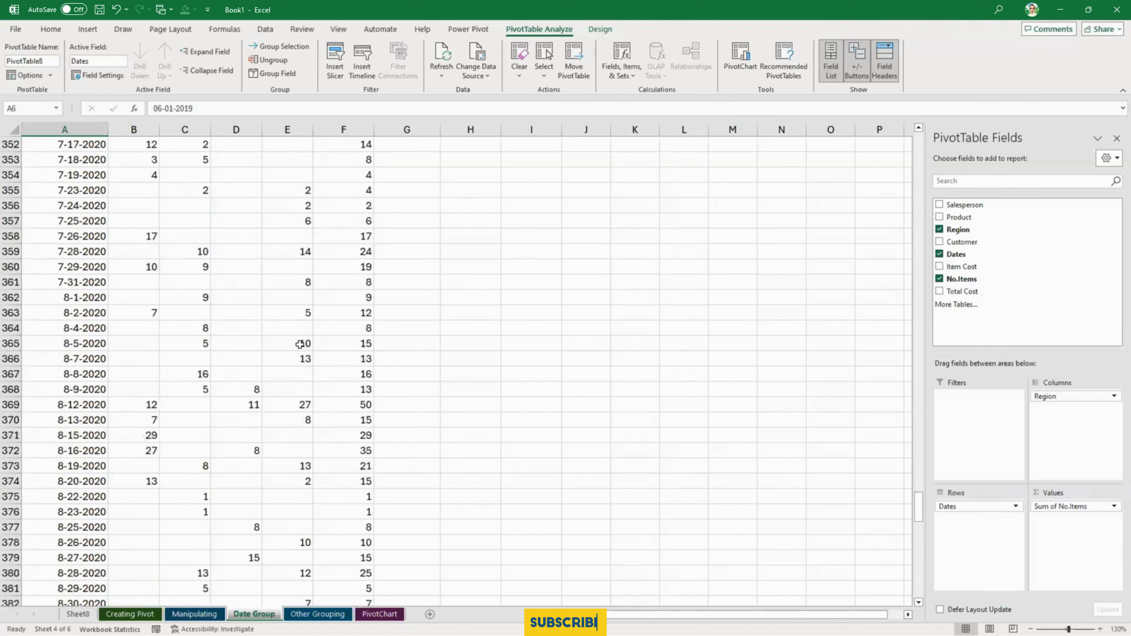
scroll(299, 344, "down", 20)
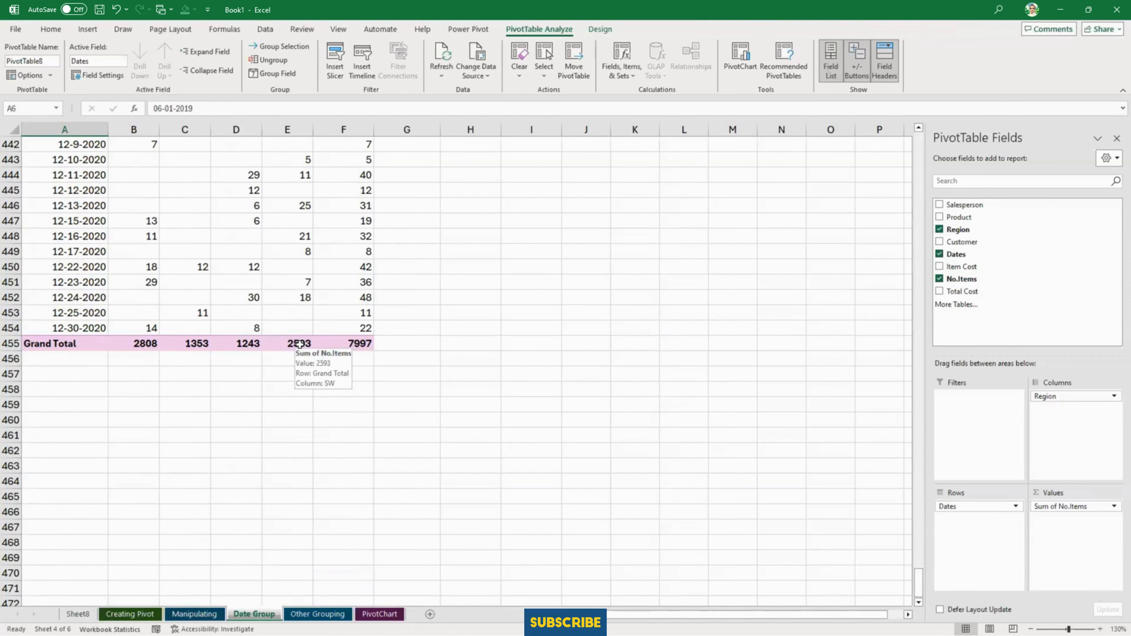
scroll(299, 344, "up", 20)
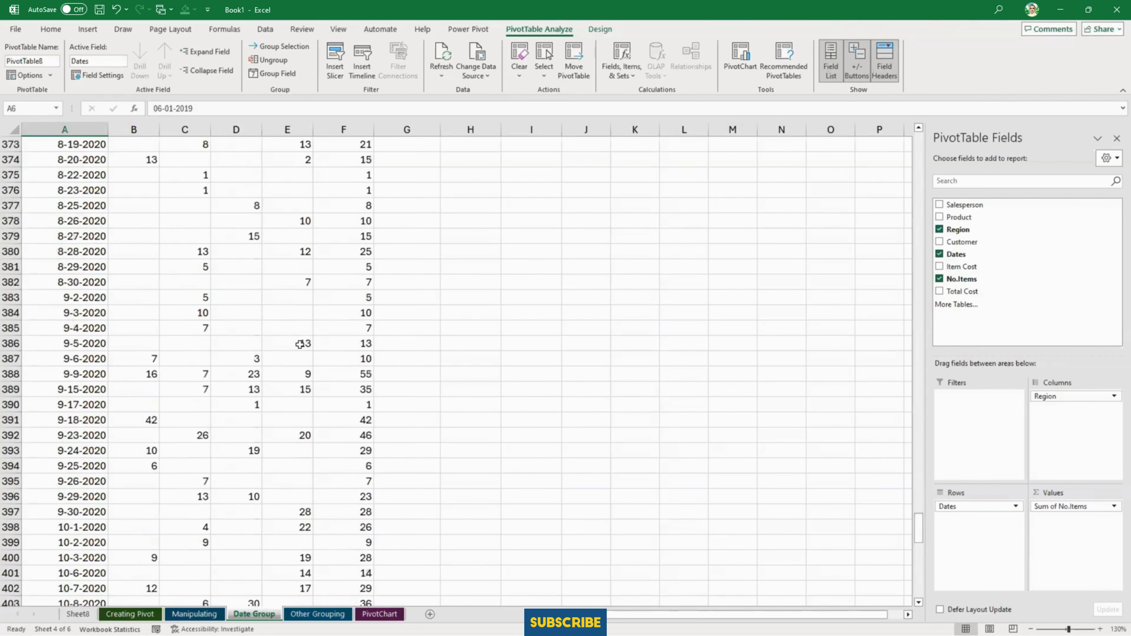
scroll(299, 344, "up", 20)
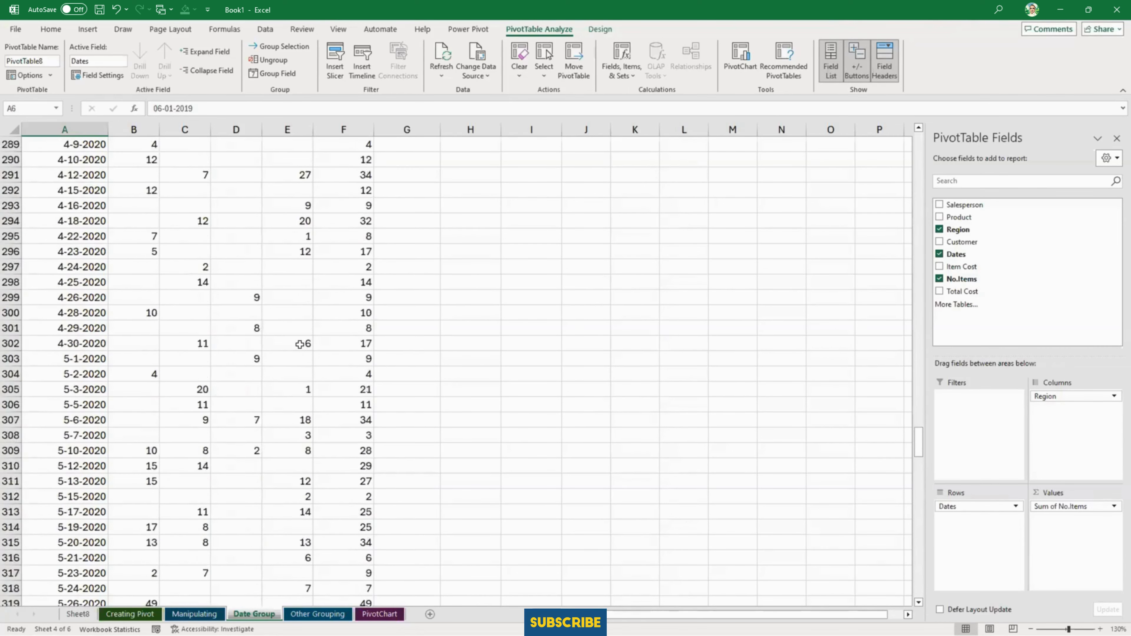
scroll(299, 344, "up", 20)
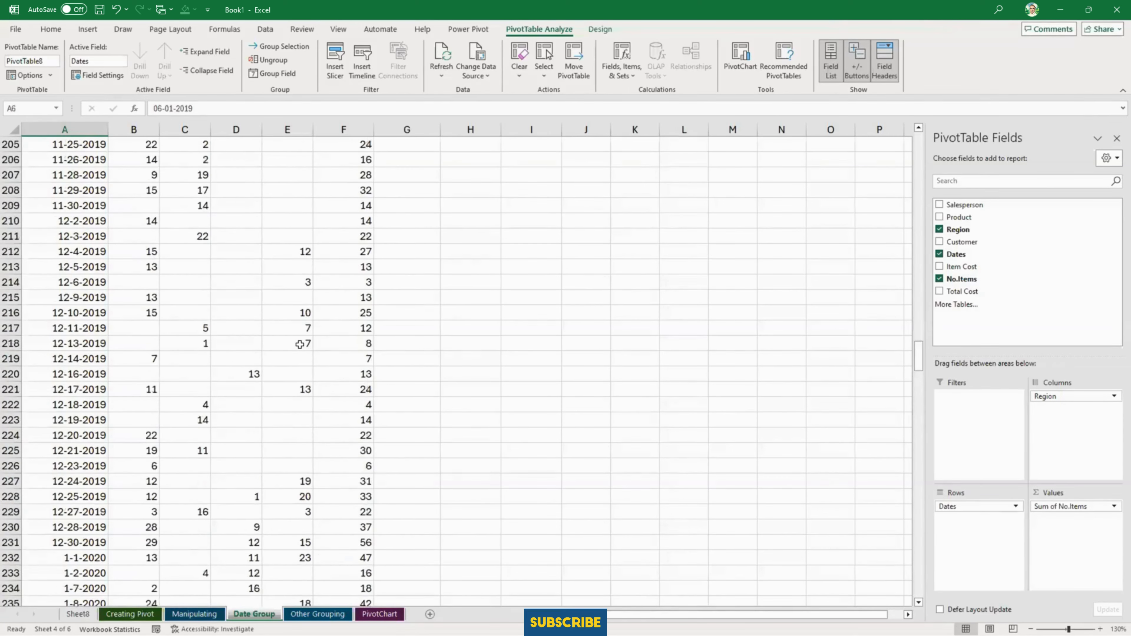
scroll(299, 344, "up", 20)
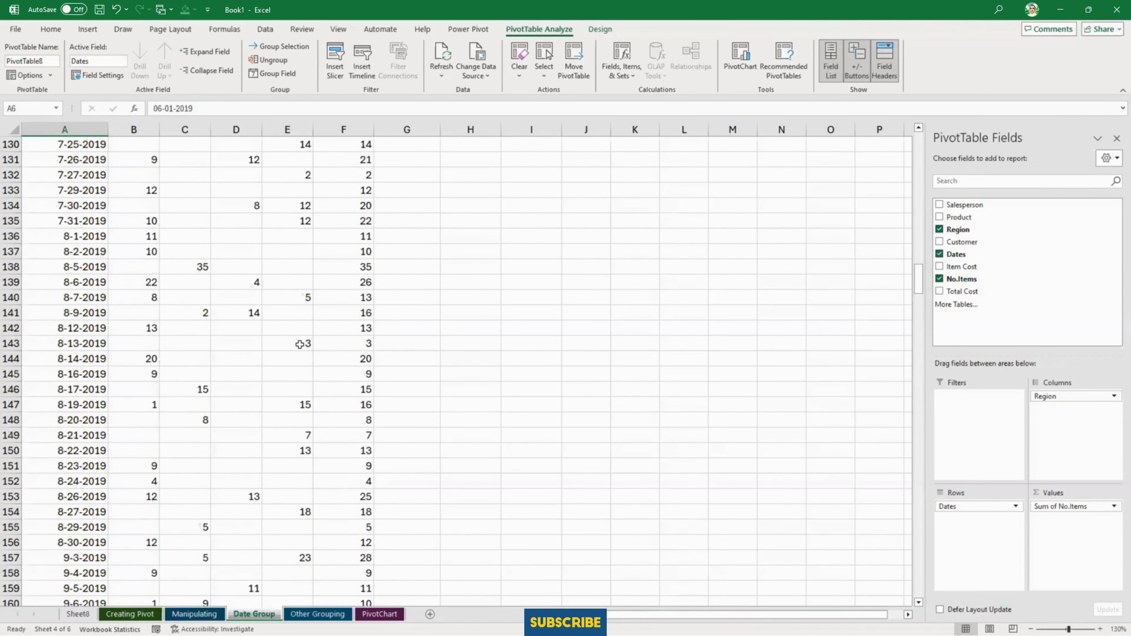
scroll(299, 344, "up", 20)
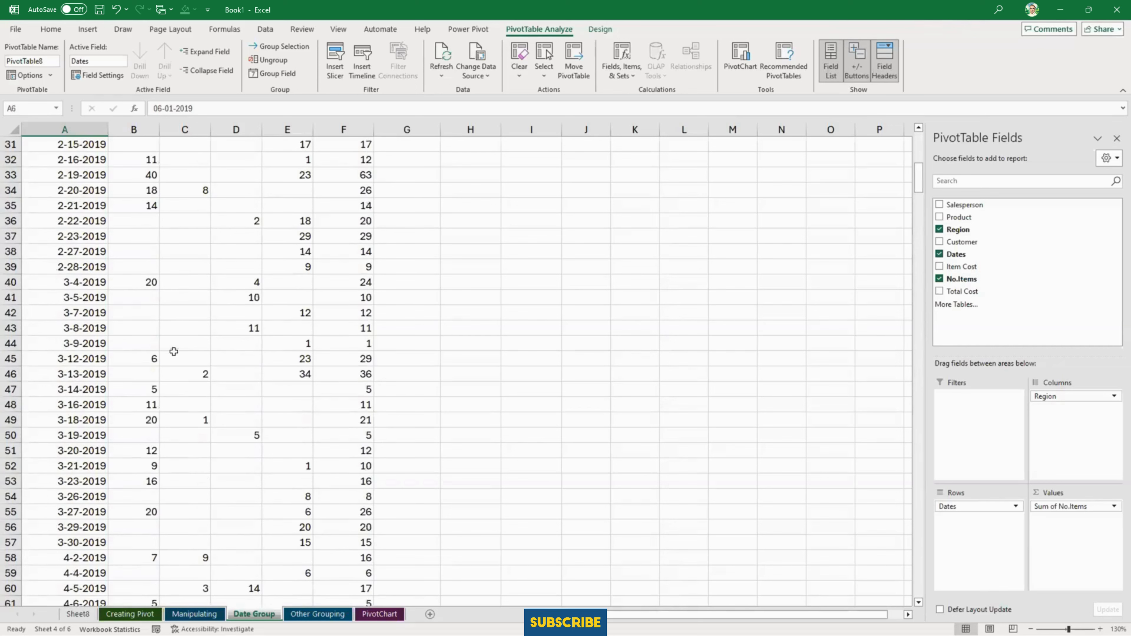
left_click(78, 298)
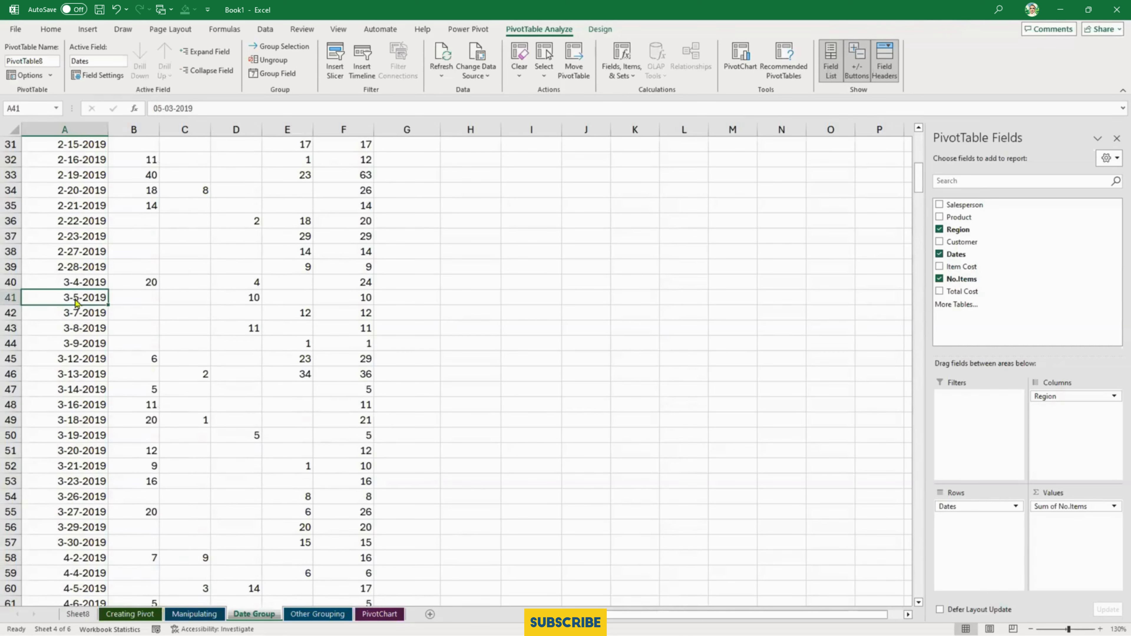
- Group the PivotTable's dates by Months, Quarters and Years, keeping the automatic start and end dates
right_click(76, 303)
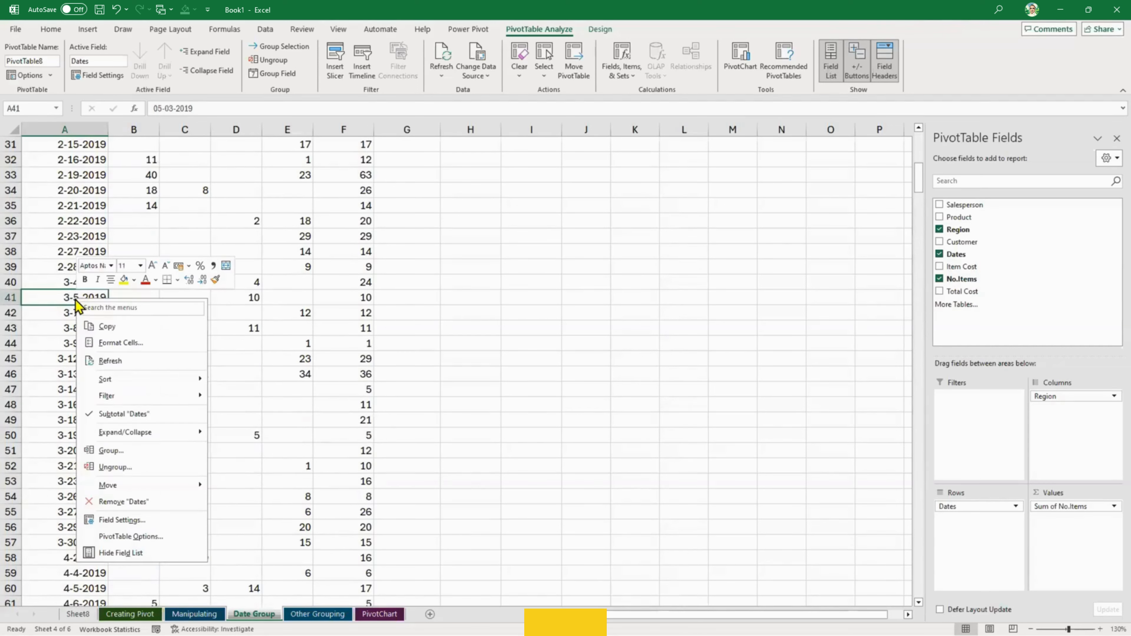
left_click(145, 454)
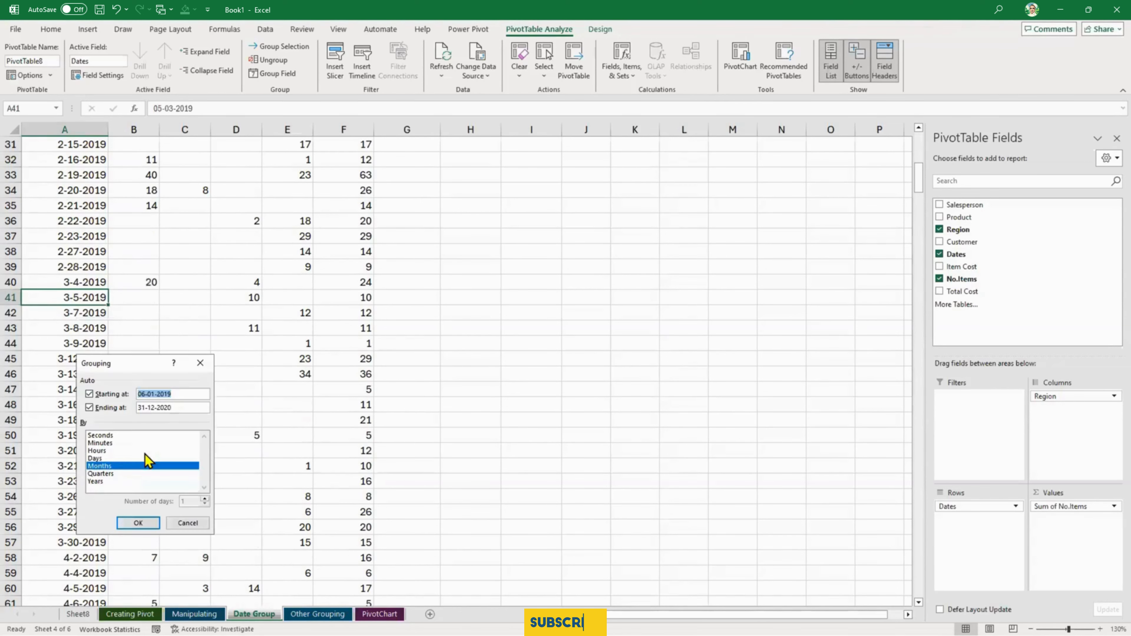
left_click(118, 475)
left_click(114, 481)
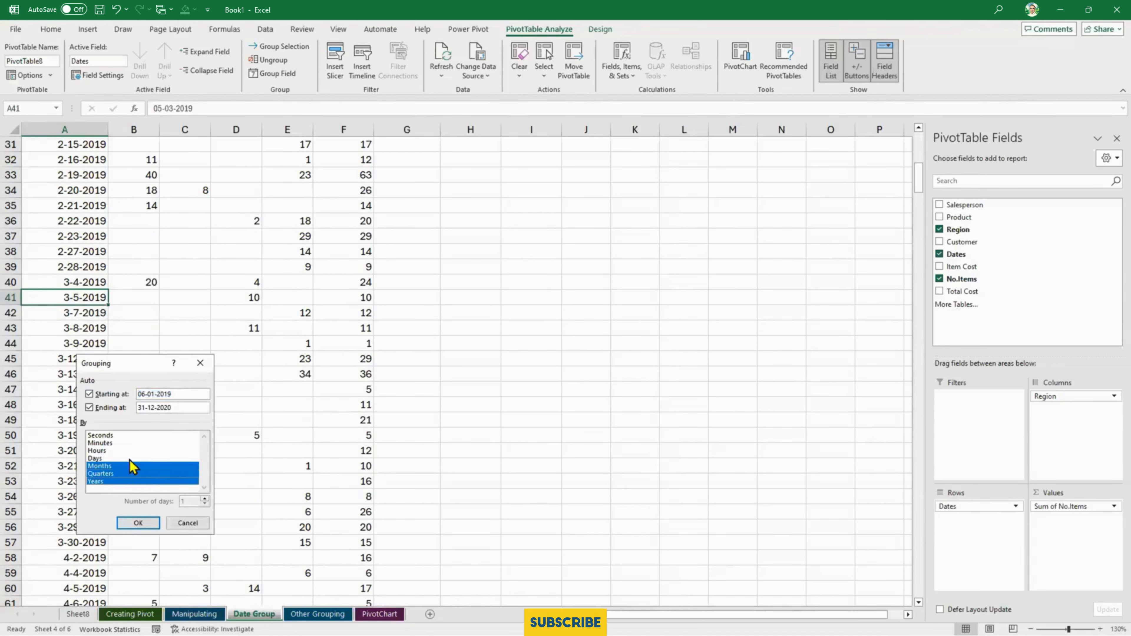
left_click(137, 523)
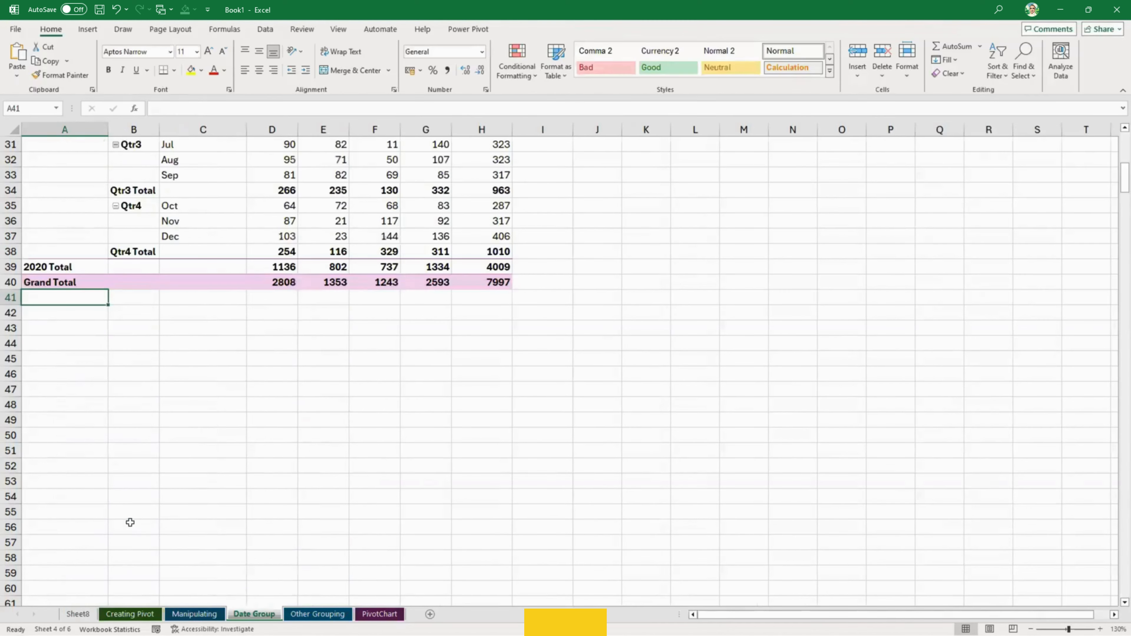
scroll(163, 420, "up", 10)
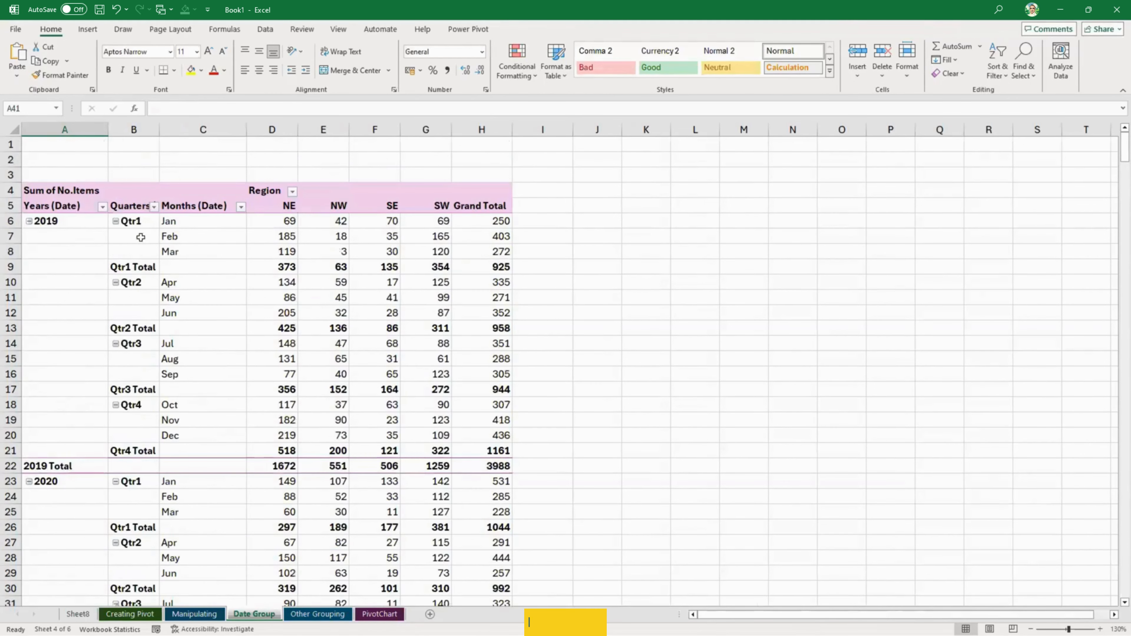
- Remove the Quarters (Date) and Years (Date) fields from the PivotTable's rows, keep only Months (Date), and select the Jan cell
left_click(138, 228)
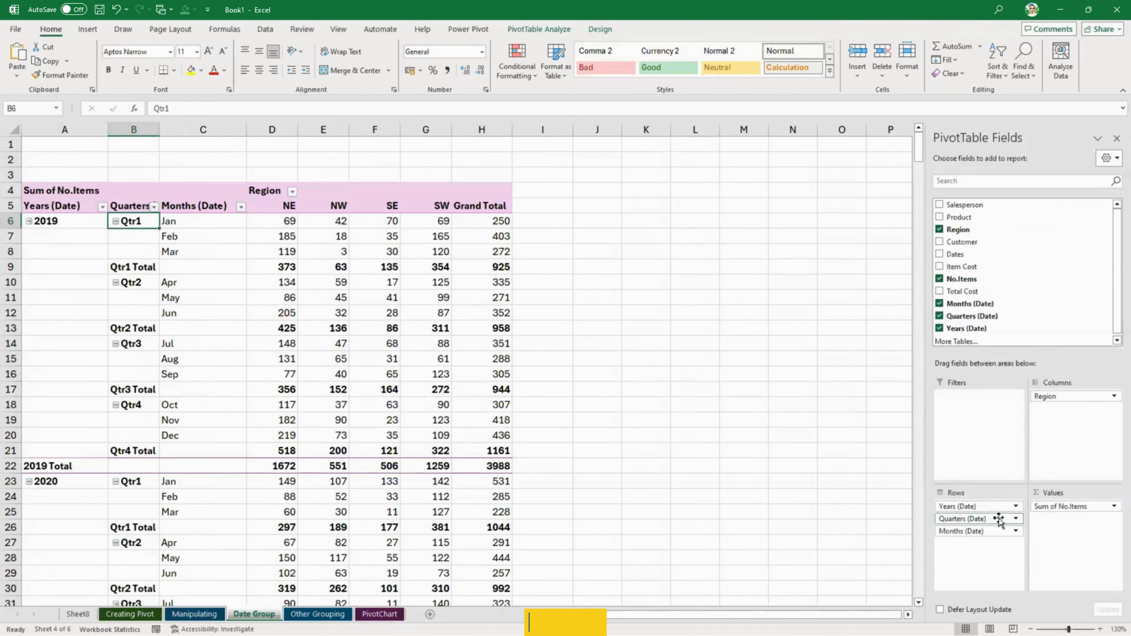
left_click_drag(999, 520, 808, 519)
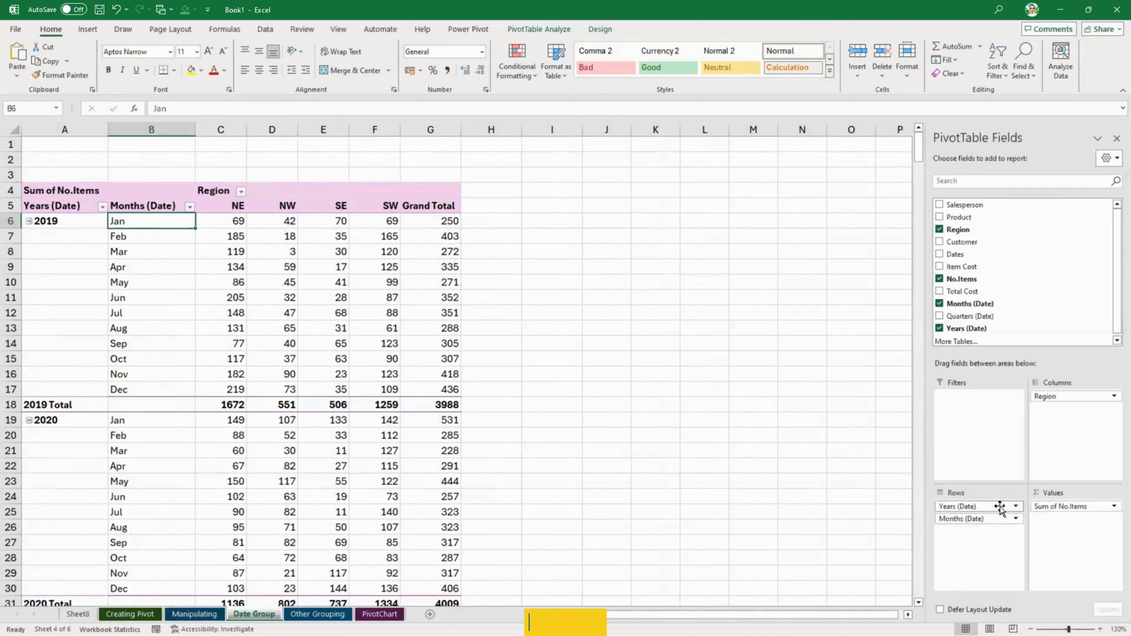
left_click_drag(975, 507, 813, 515)
left_click_drag(73, 221, 74, 383)
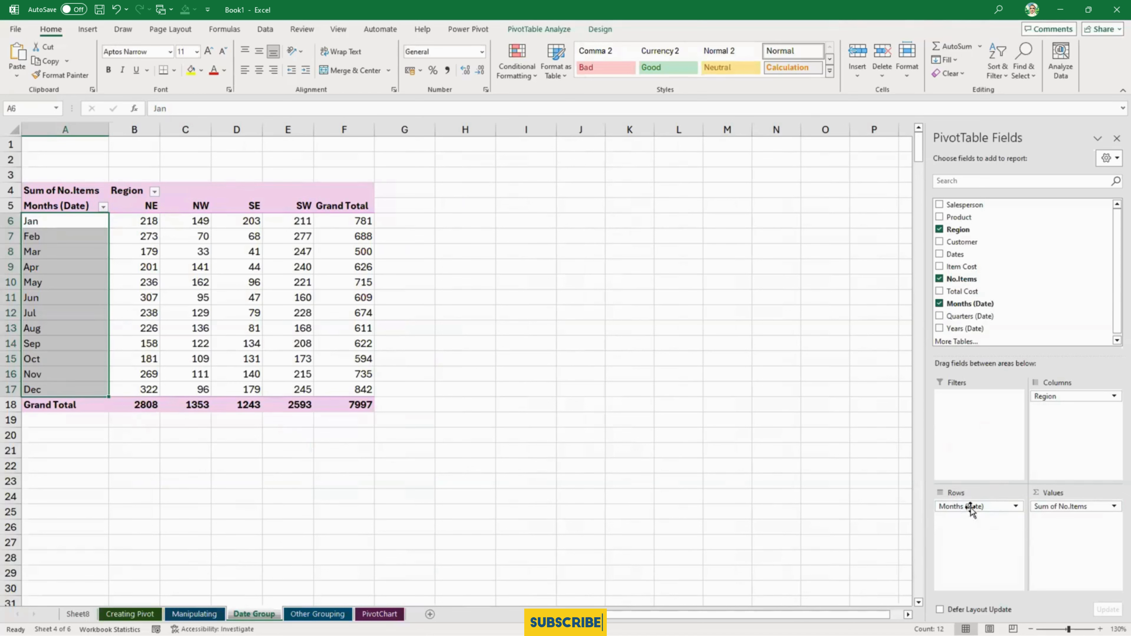
left_click(61, 224)
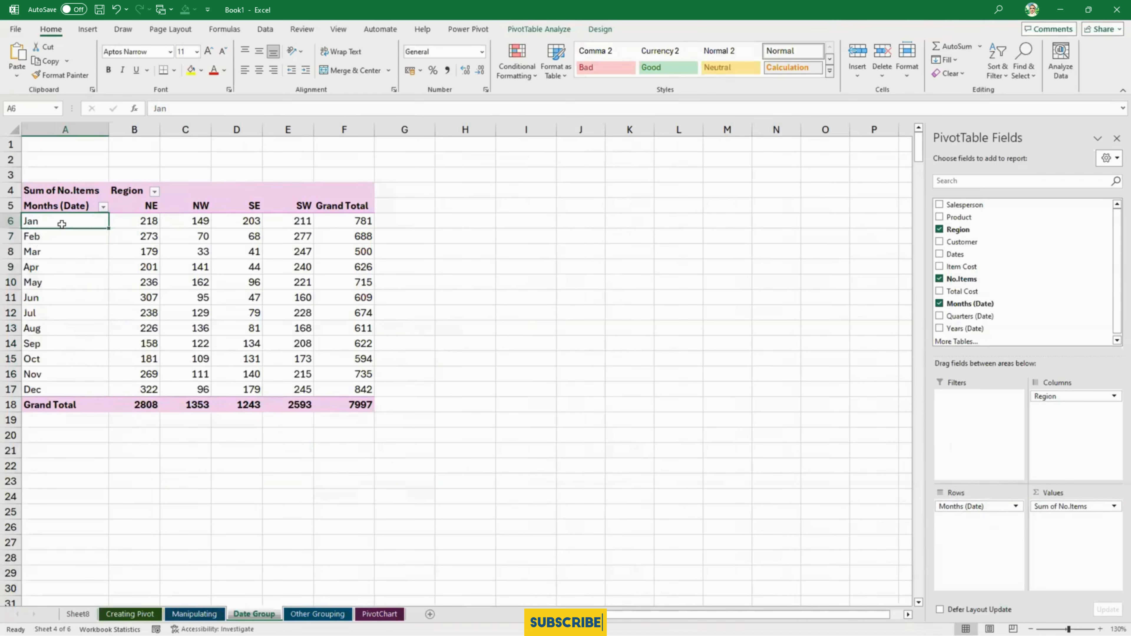
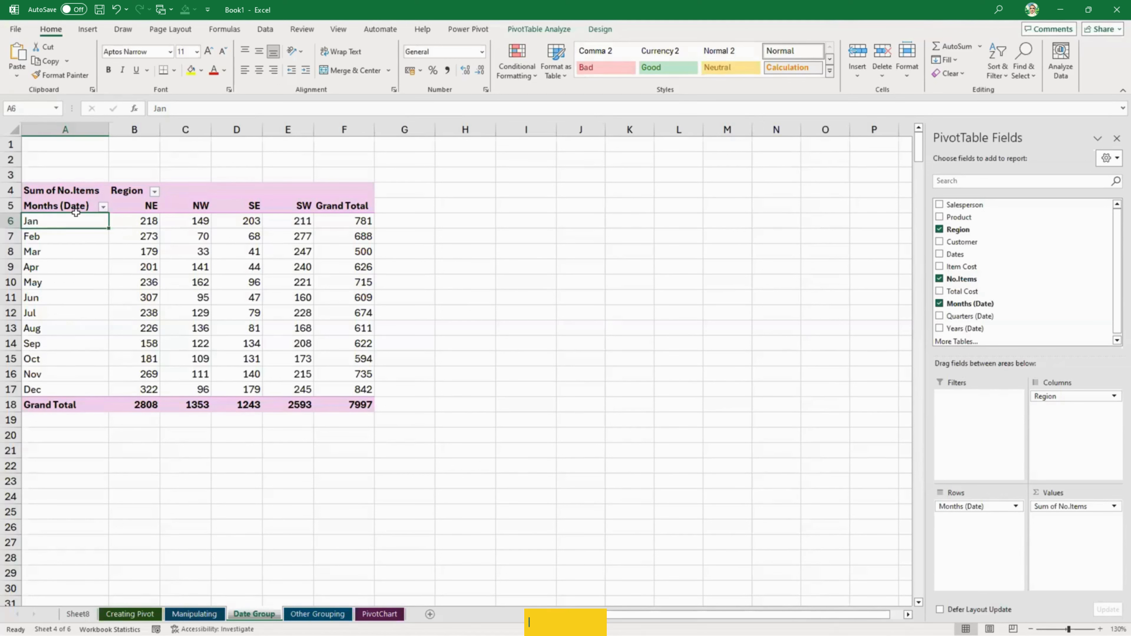
- Regroup the PivotTable's dates by Years only, deselecting Months and Quarters
right_click(77, 227)
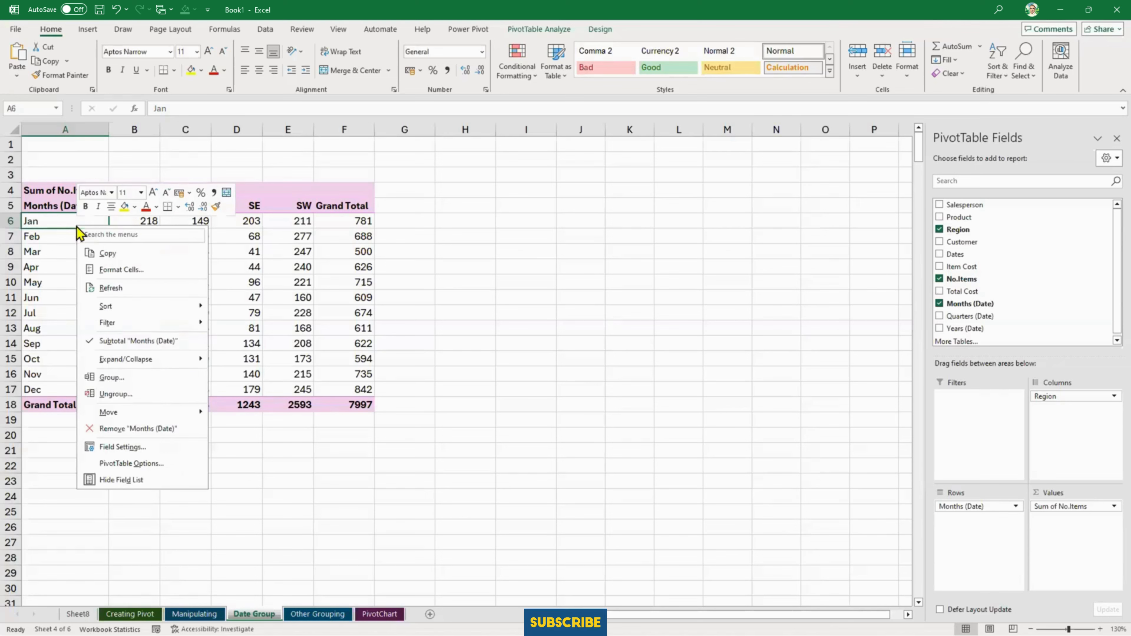
left_click(161, 380)
left_click(155, 403)
left_click(152, 396)
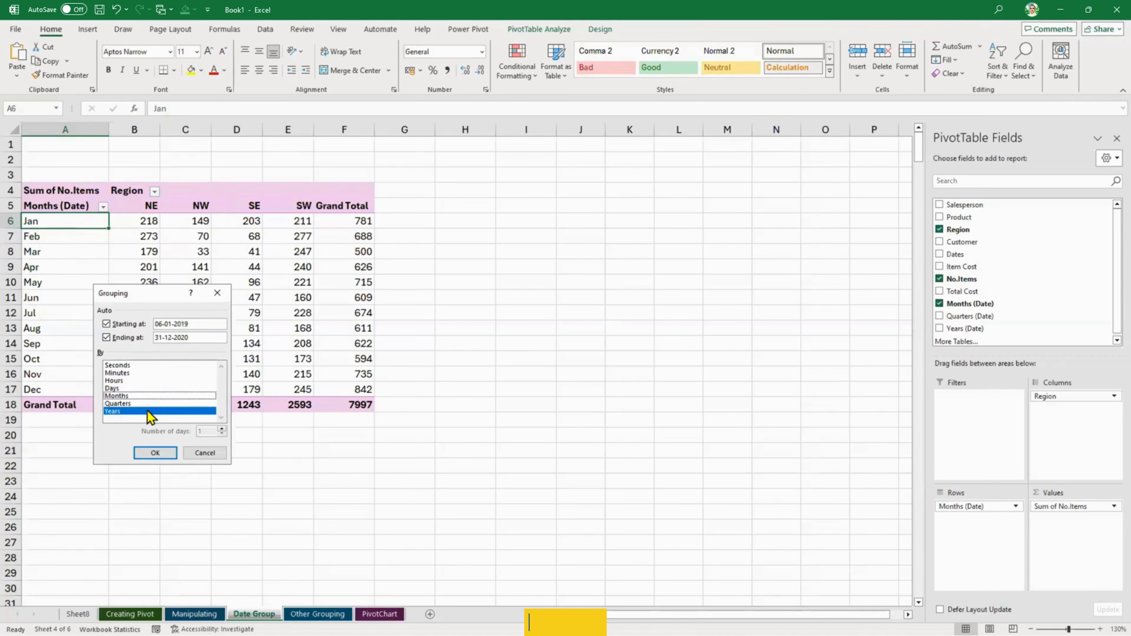
left_click(164, 451)
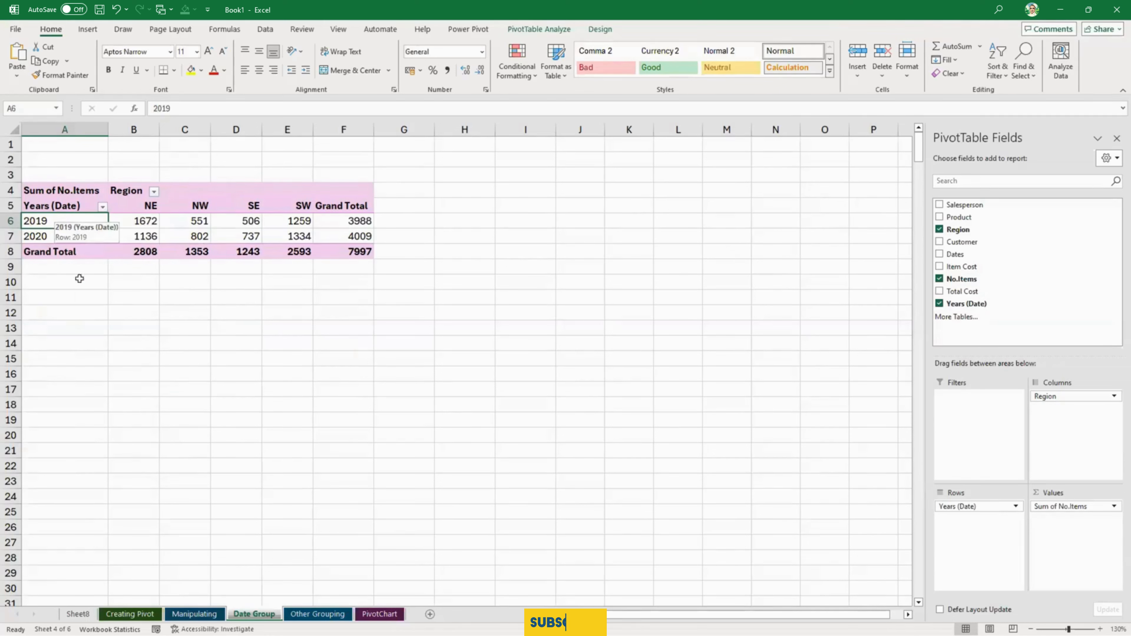
- Add Months to the Years grouping of the PivotTable's dates and look through the resulting rows
right_click(67, 222)
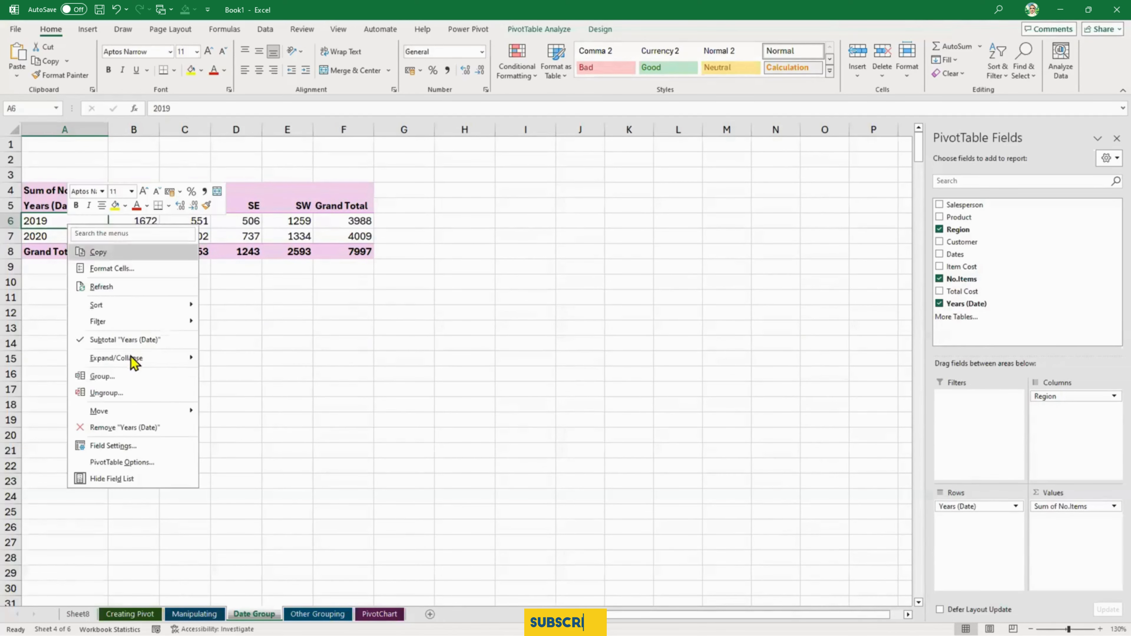
left_click(133, 376)
left_click(119, 393)
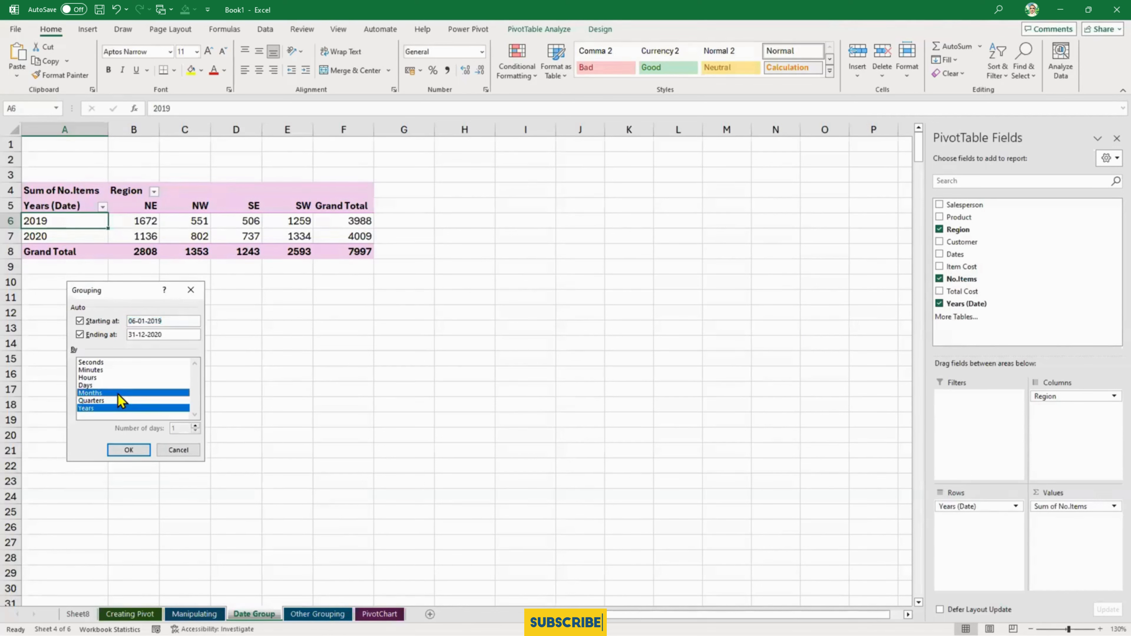
left_click(142, 452)
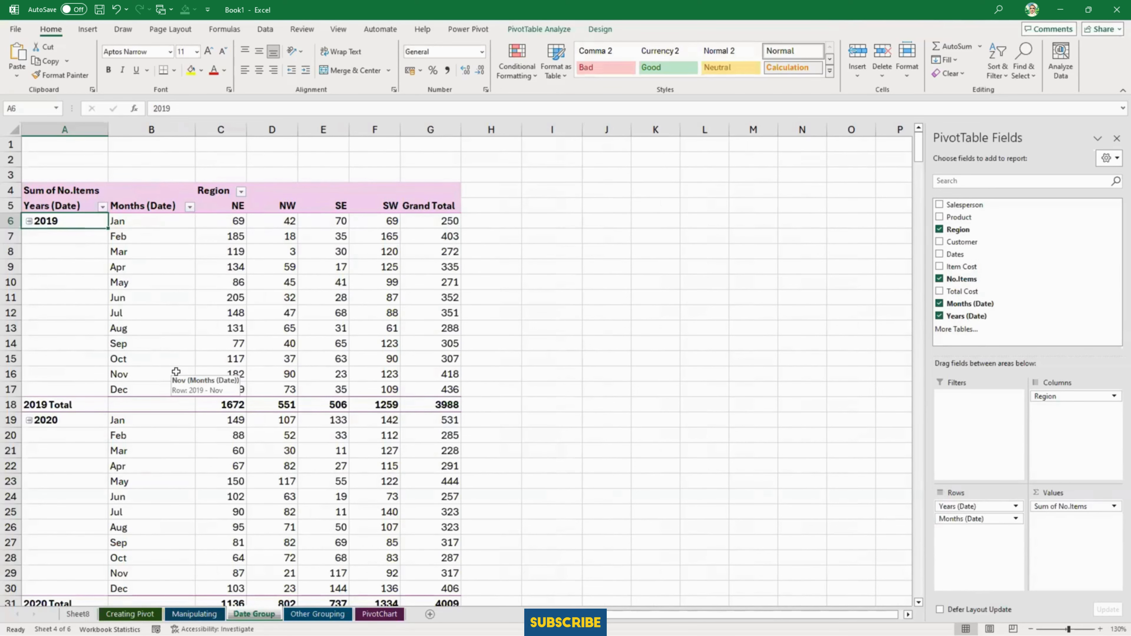
scroll(182, 426, "down", 5)
scroll(182, 442, "up", 4)
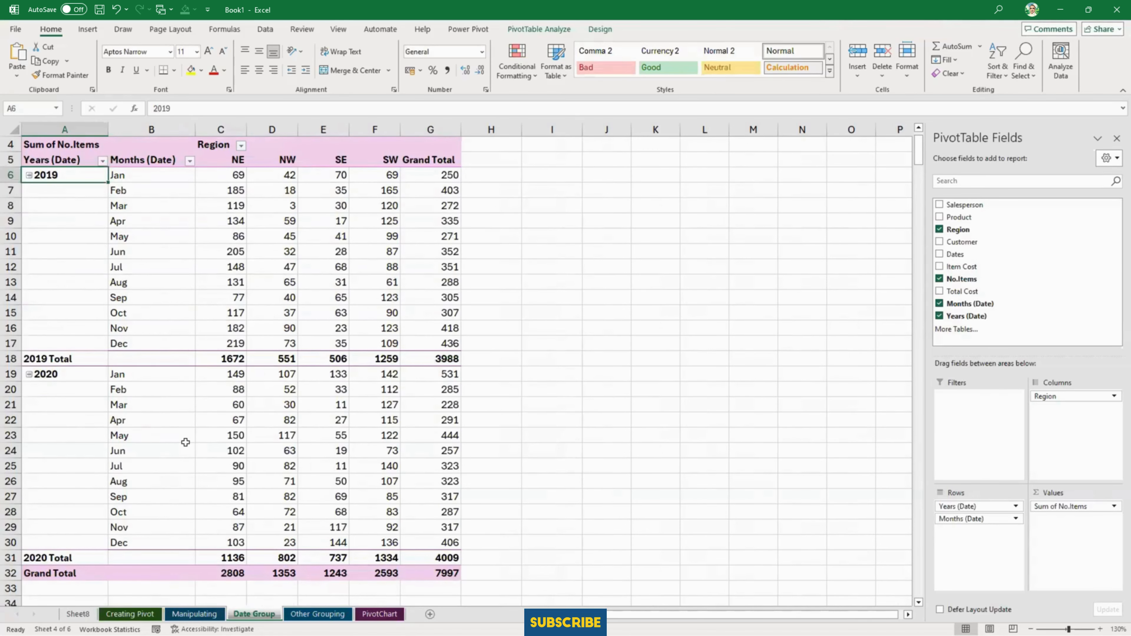
scroll(184, 441, "up", 1)
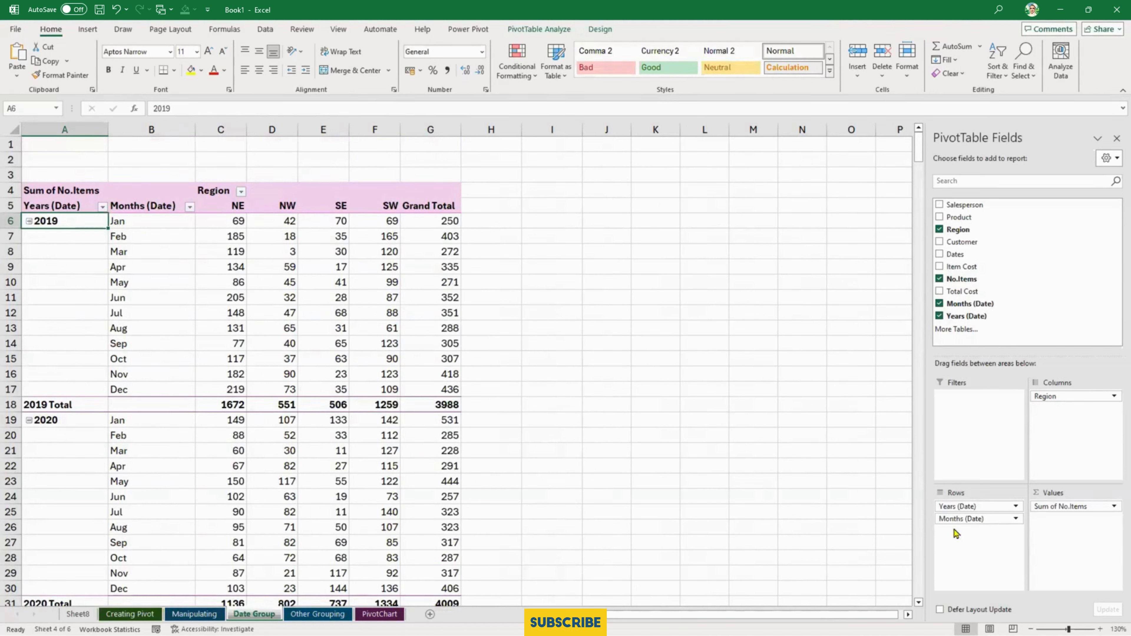
- Place Years (Date) below Months (Date) in the PivotTable's rows and turn off all subtotals
left_click_drag(1008, 507, 997, 530)
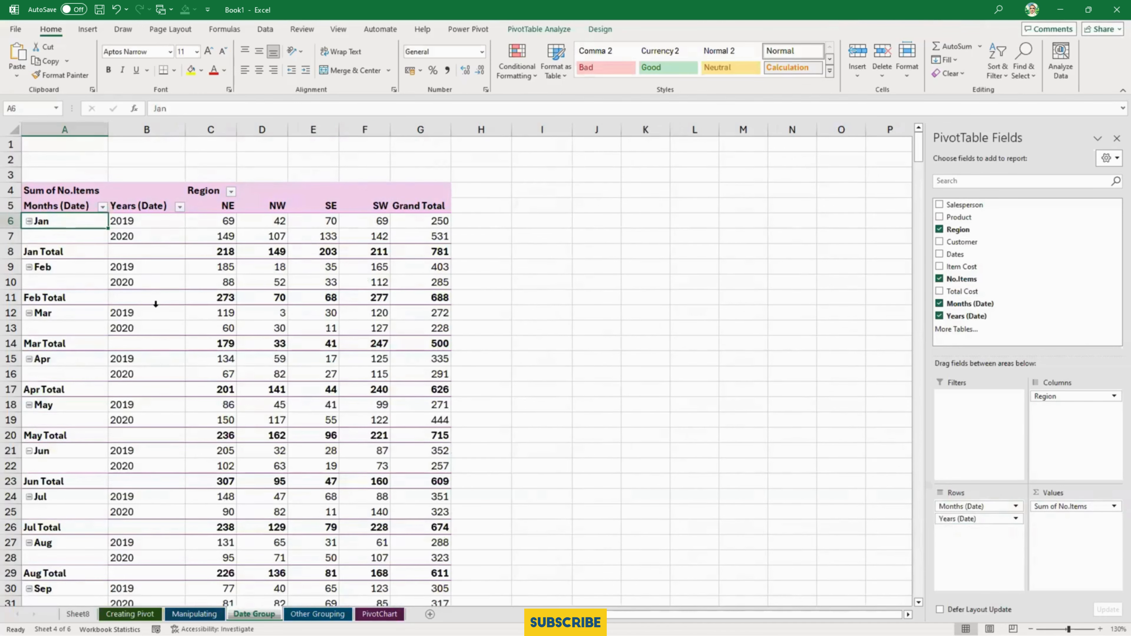
left_click(111, 283)
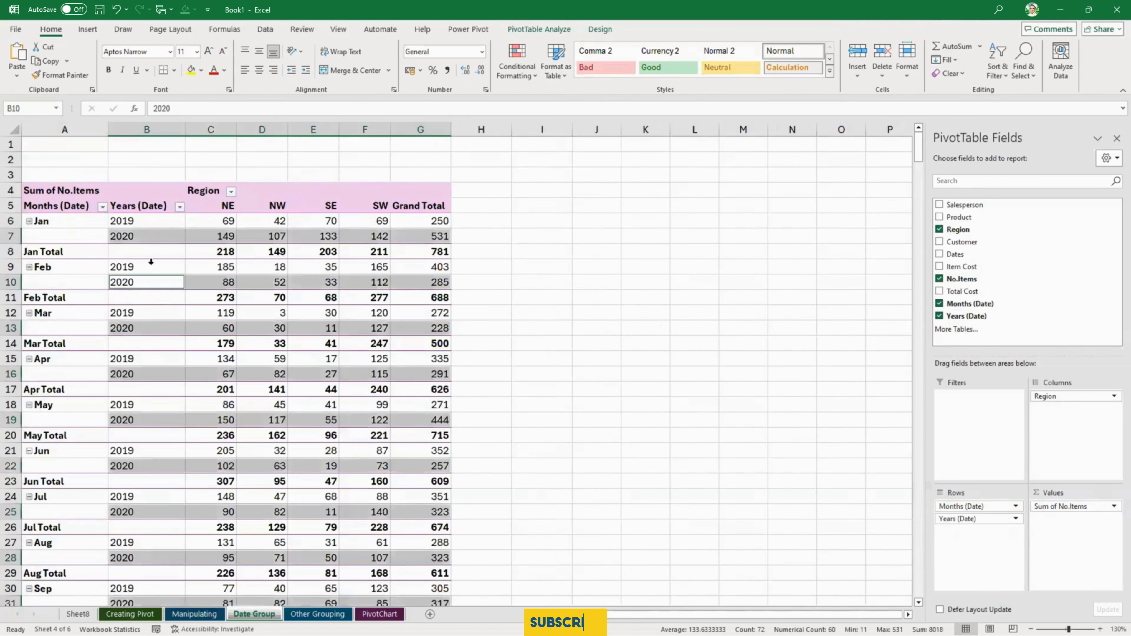
left_click(551, 31)
left_click(599, 29)
left_click(20, 62)
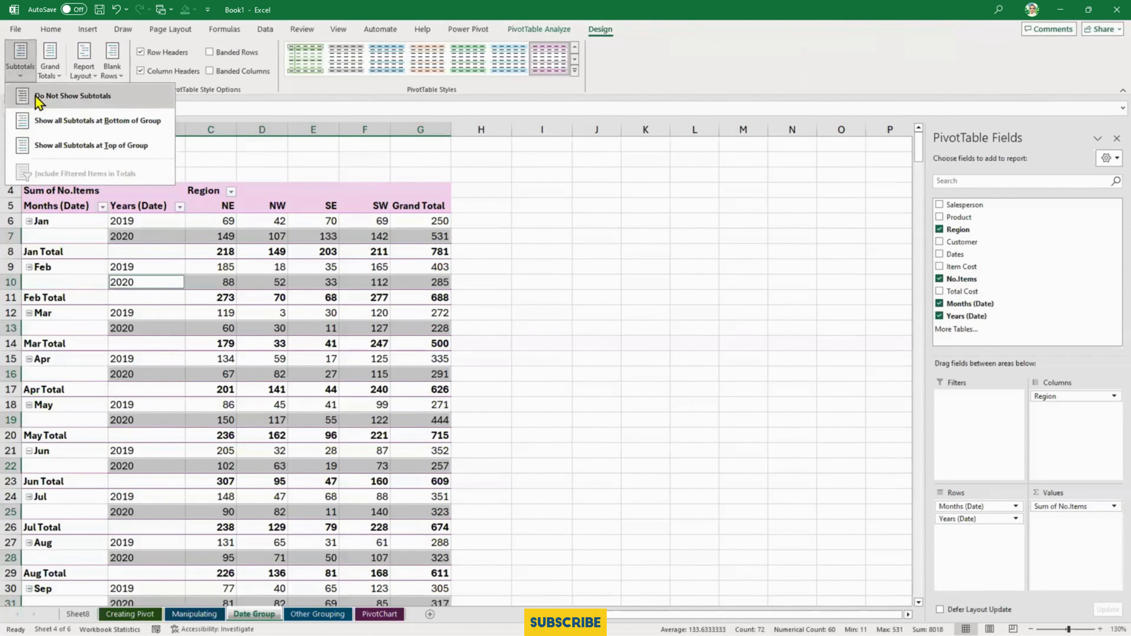
left_click(39, 97)
left_click(250, 370)
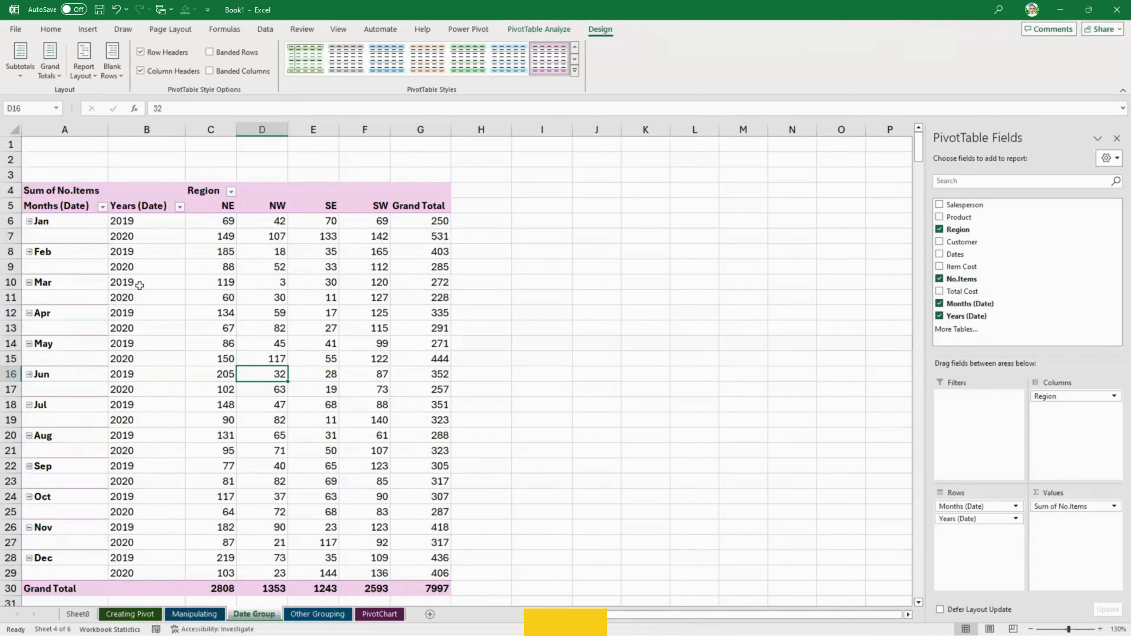
- Regroup the dates by Quarters and Years without Months, and place Years (Date) below Quarters (Date) in the rows
left_click(137, 283)
right_click(71, 280)
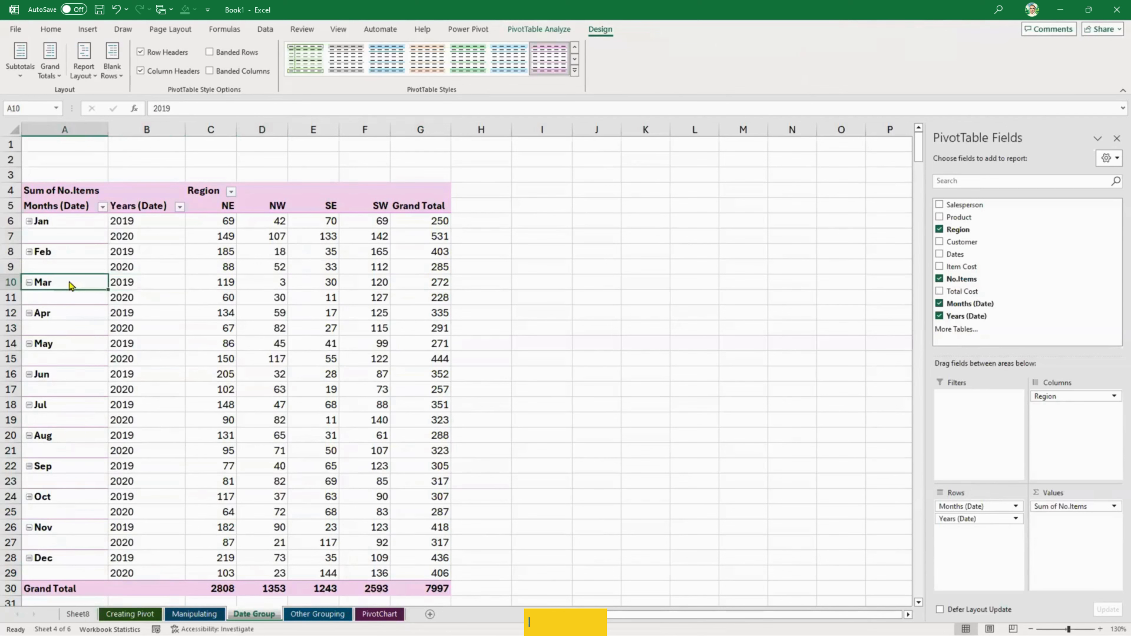
left_click(130, 437)
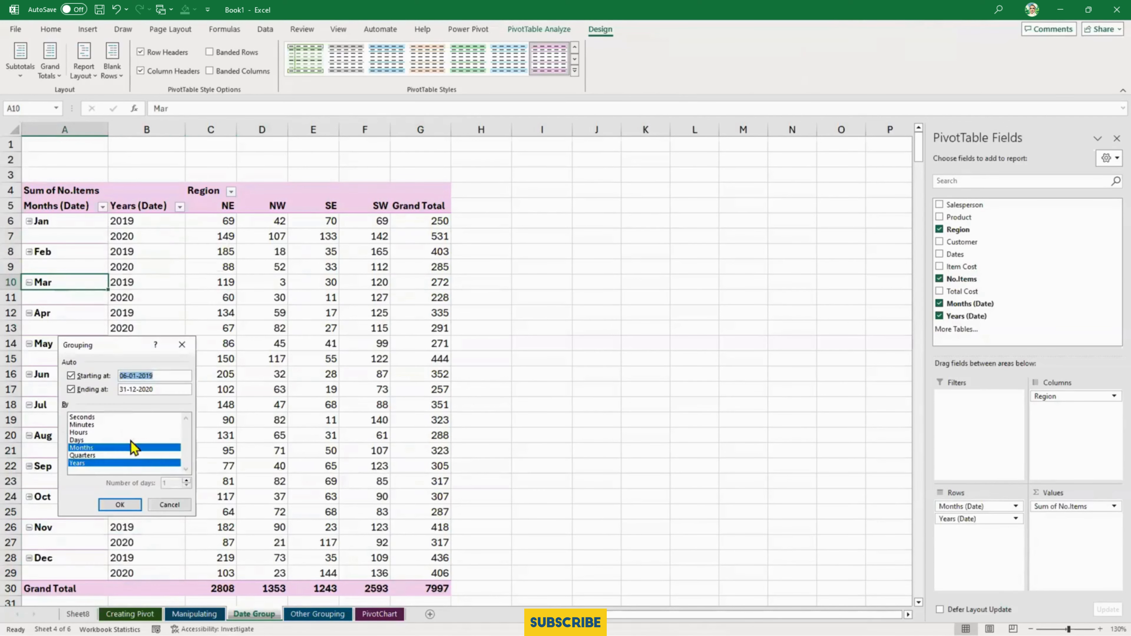
left_click(120, 455)
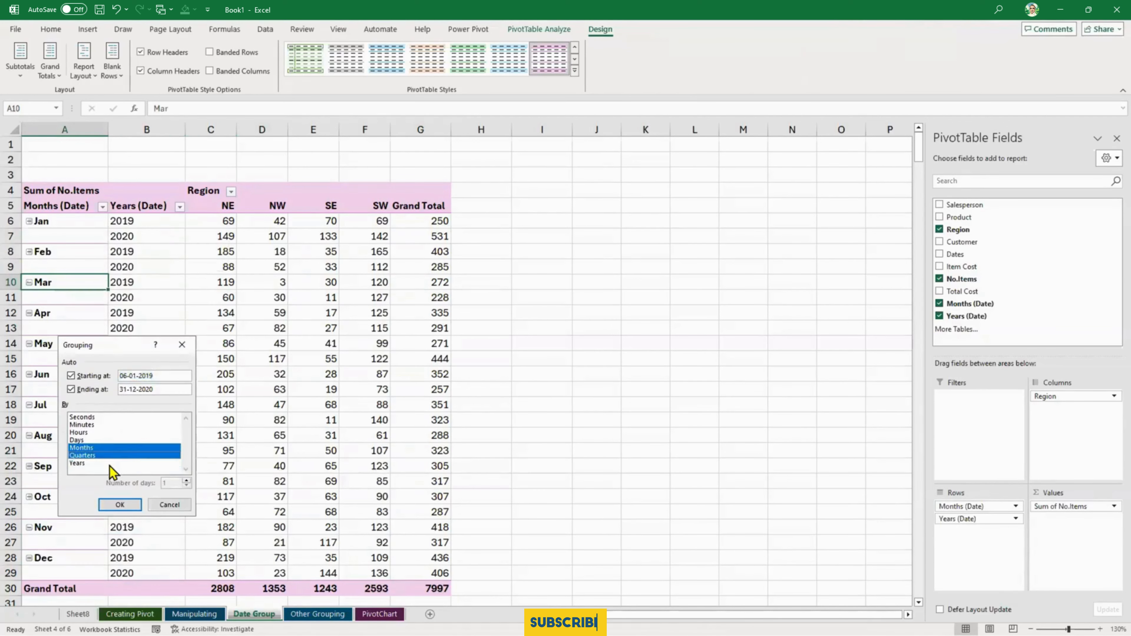
left_click(125, 448)
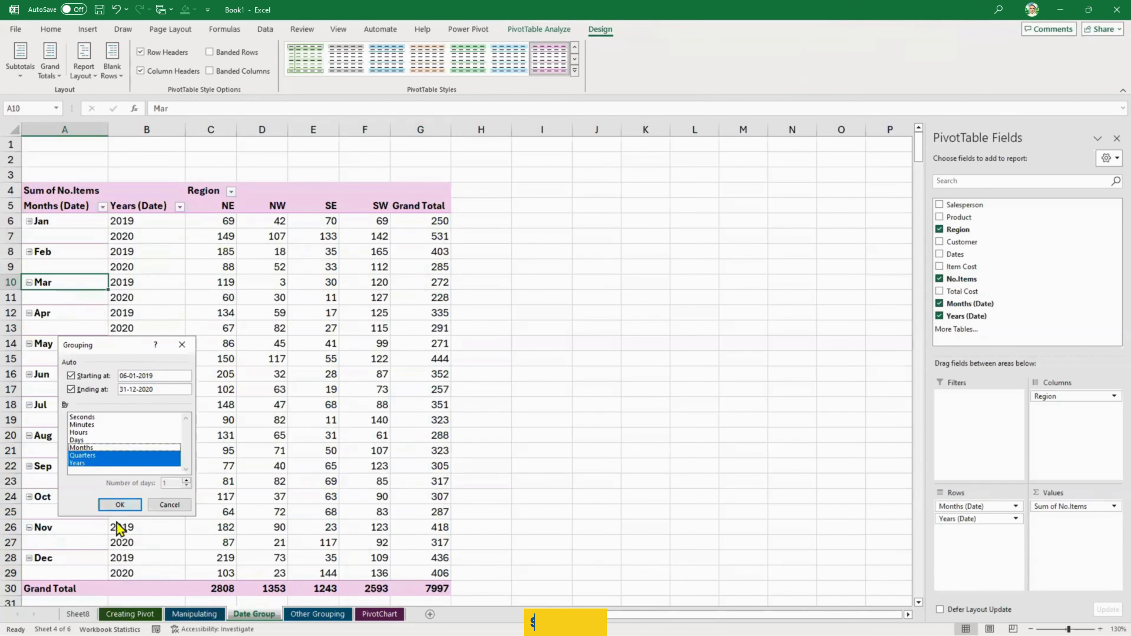
left_click(120, 504)
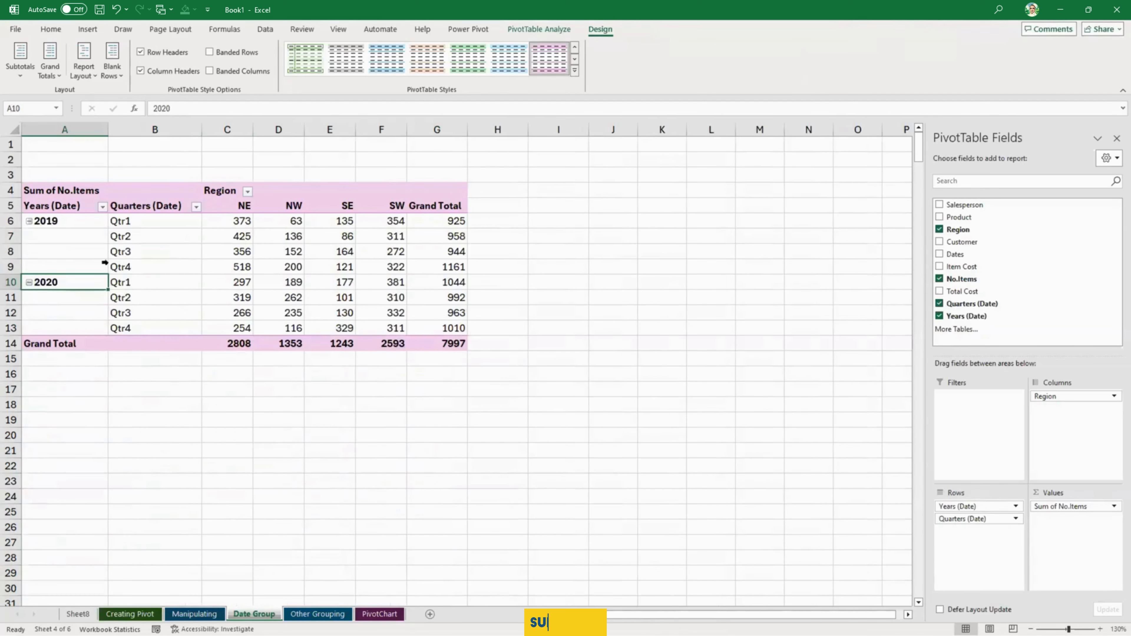
left_click_drag(960, 510, 966, 533)
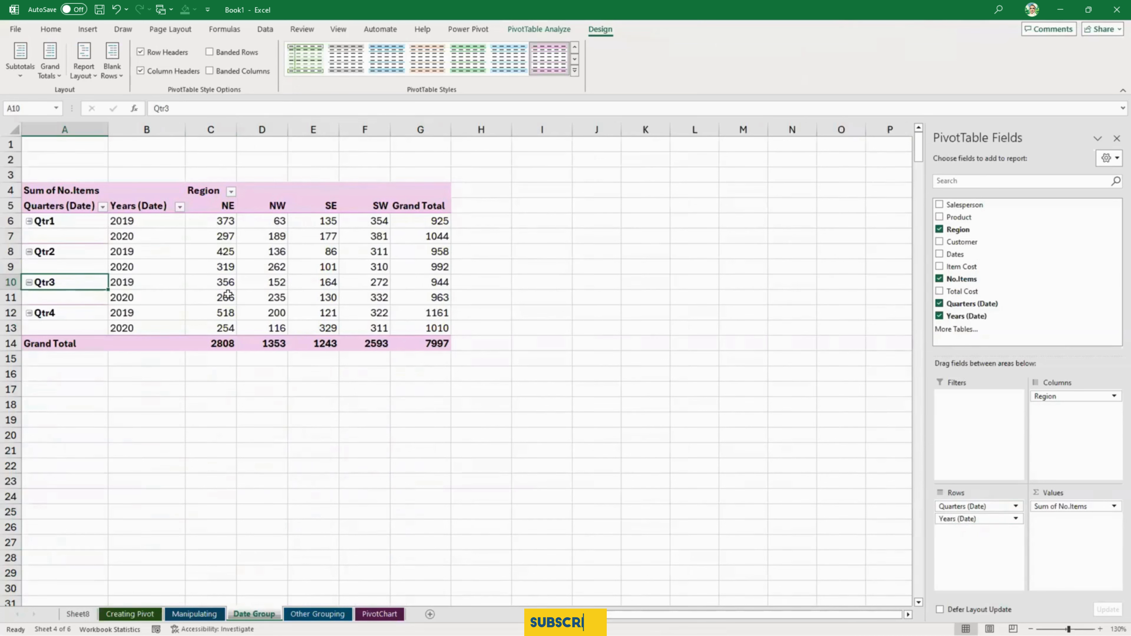
- Add Months to the date grouping so it uses Months, Quarters and Years
mouse_move(228, 293)
right_click(73, 252)
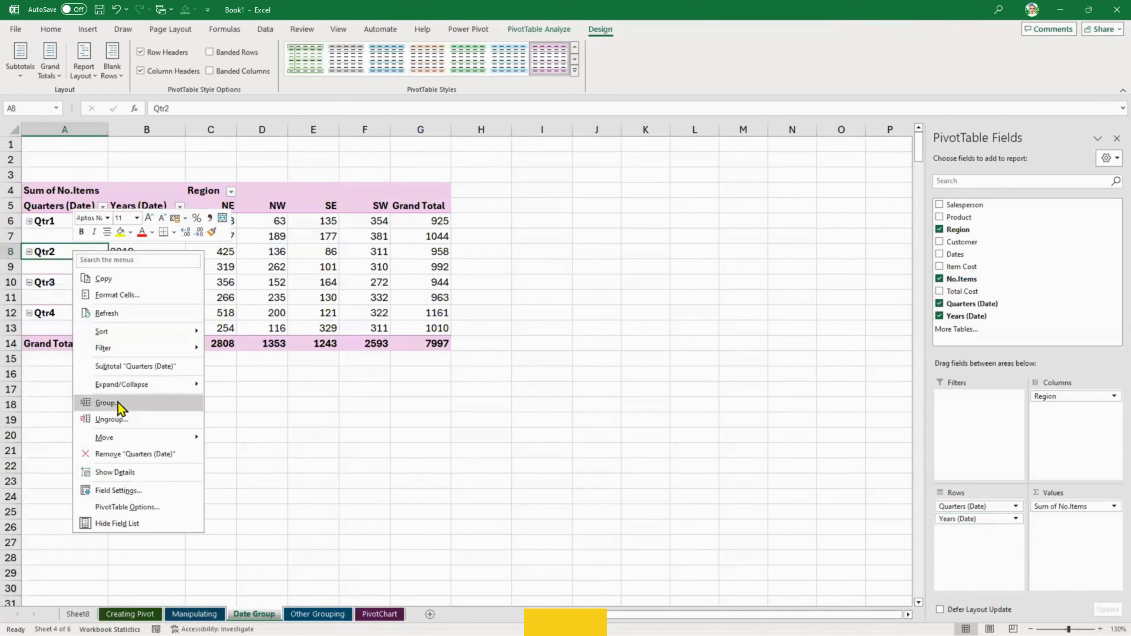
left_click(107, 403)
left_click(100, 414)
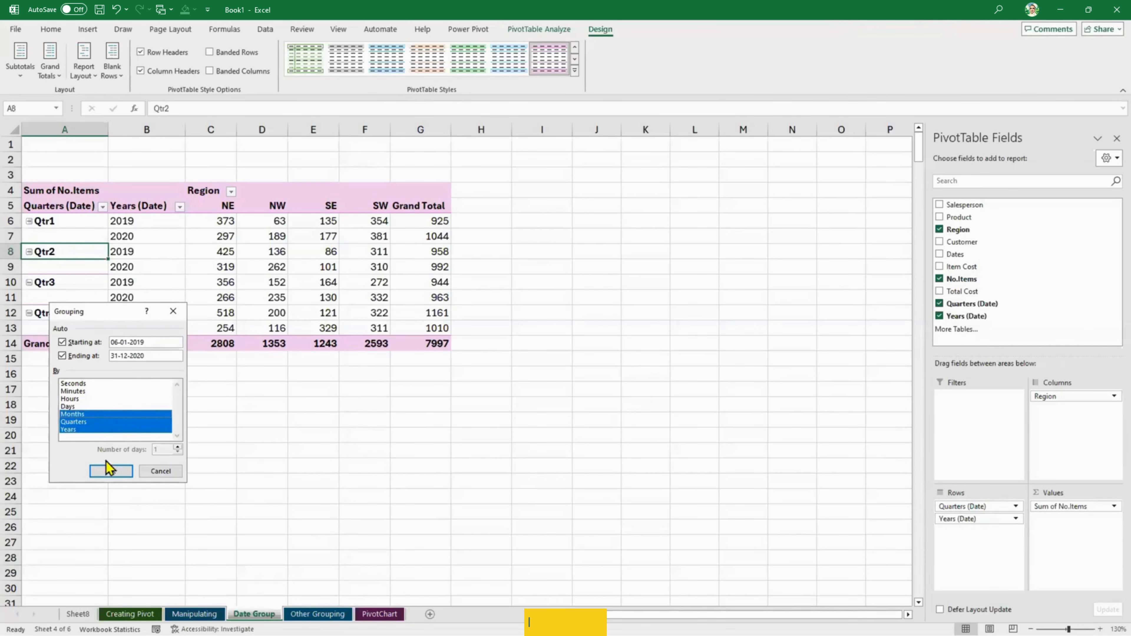
left_click(110, 469)
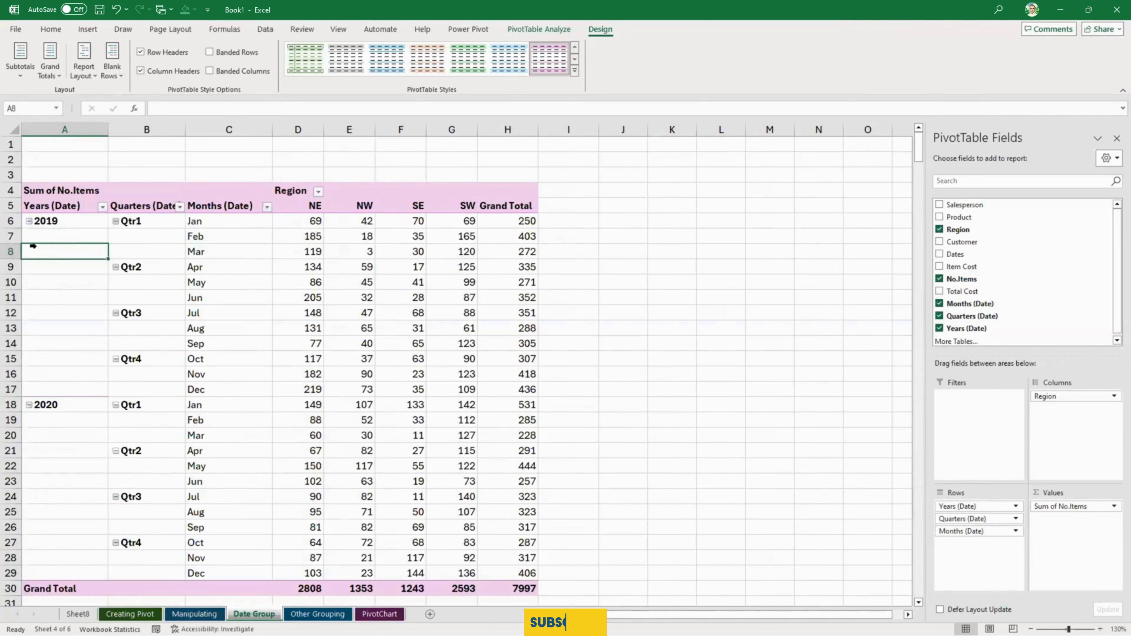
- Ungroup the PivotTable's dates and choose Days as the only unit for a new grouping
right_click(46, 250)
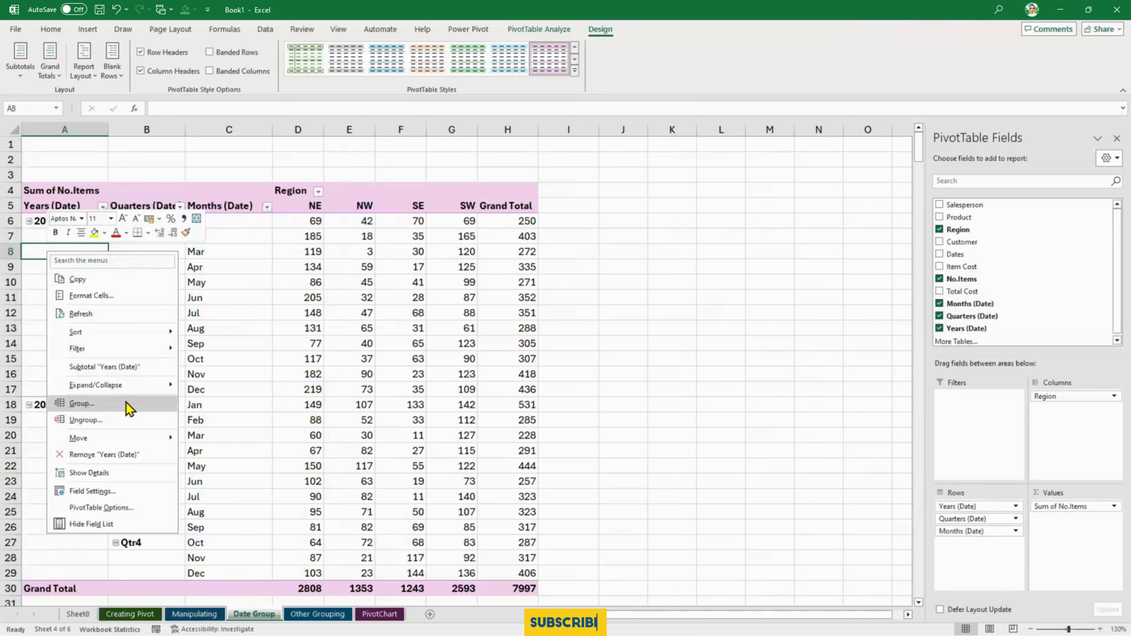
left_click(126, 419)
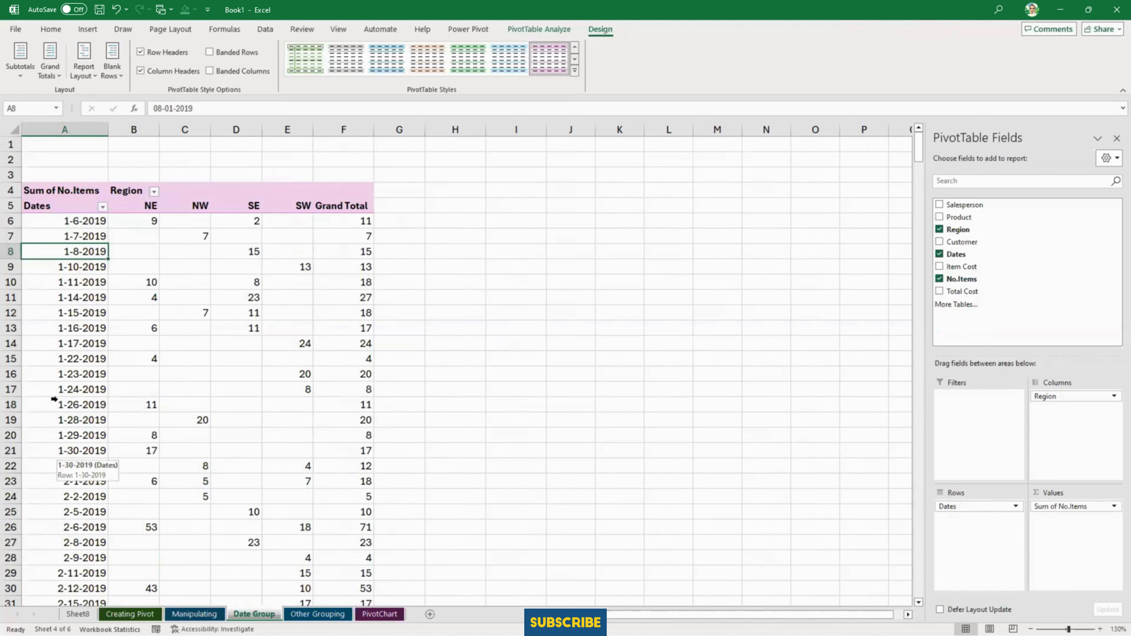
right_click(71, 250)
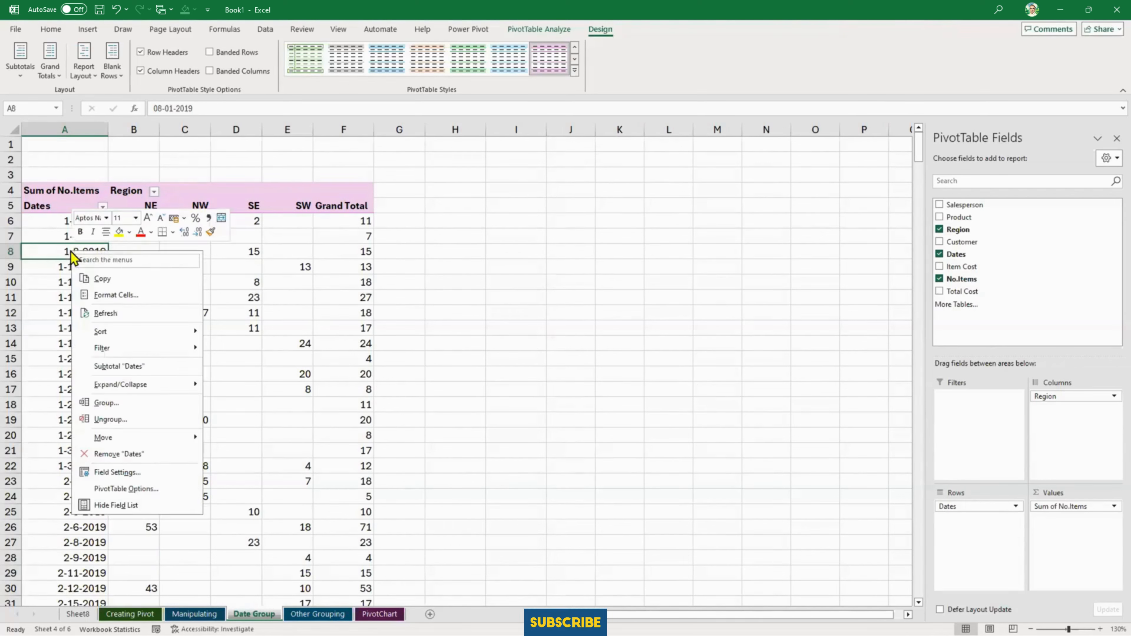
left_click(120, 403)
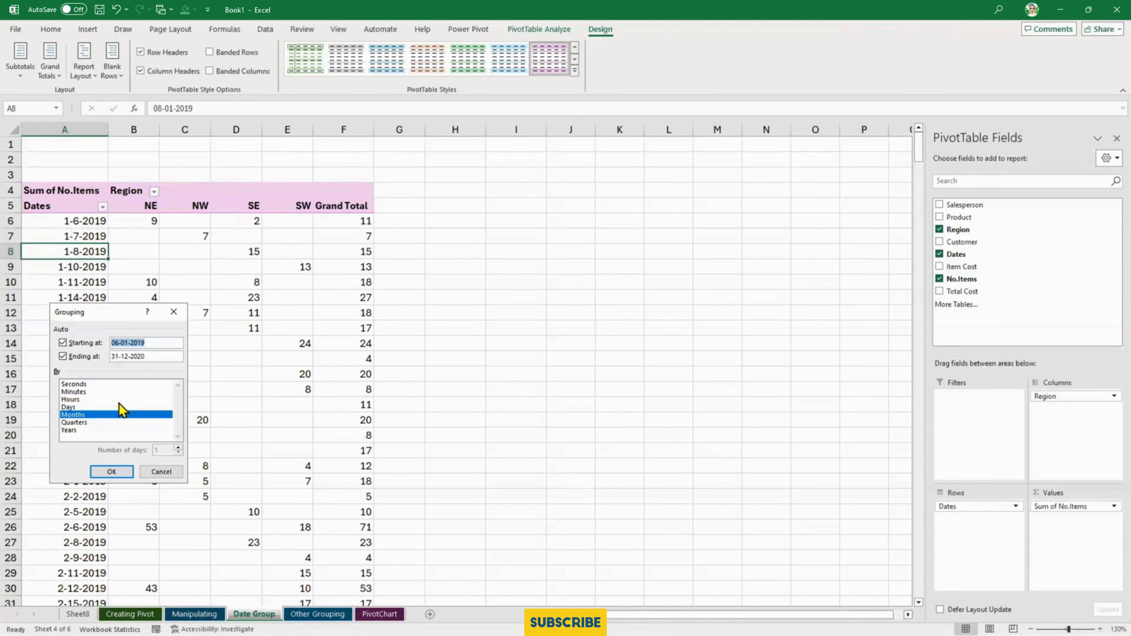
left_click_drag(125, 314, 554, 337)
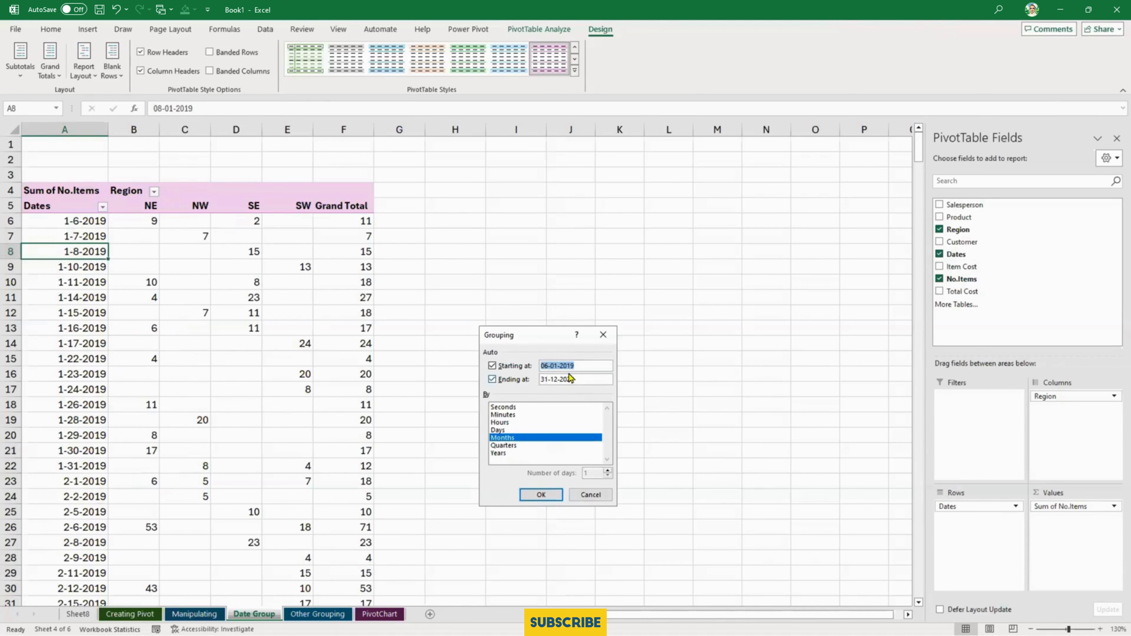
left_click(523, 437)
left_click(525, 430)
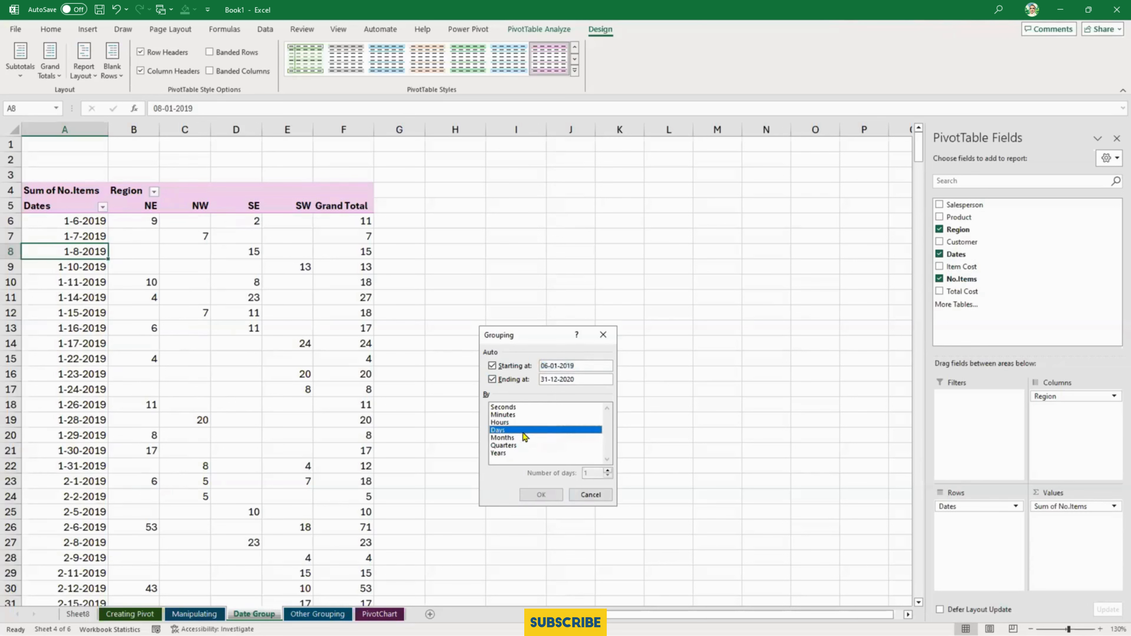
- Set the number of days per group to 15, apply the grouping and look through the date ranges
left_click_drag(563, 472, 579, 481)
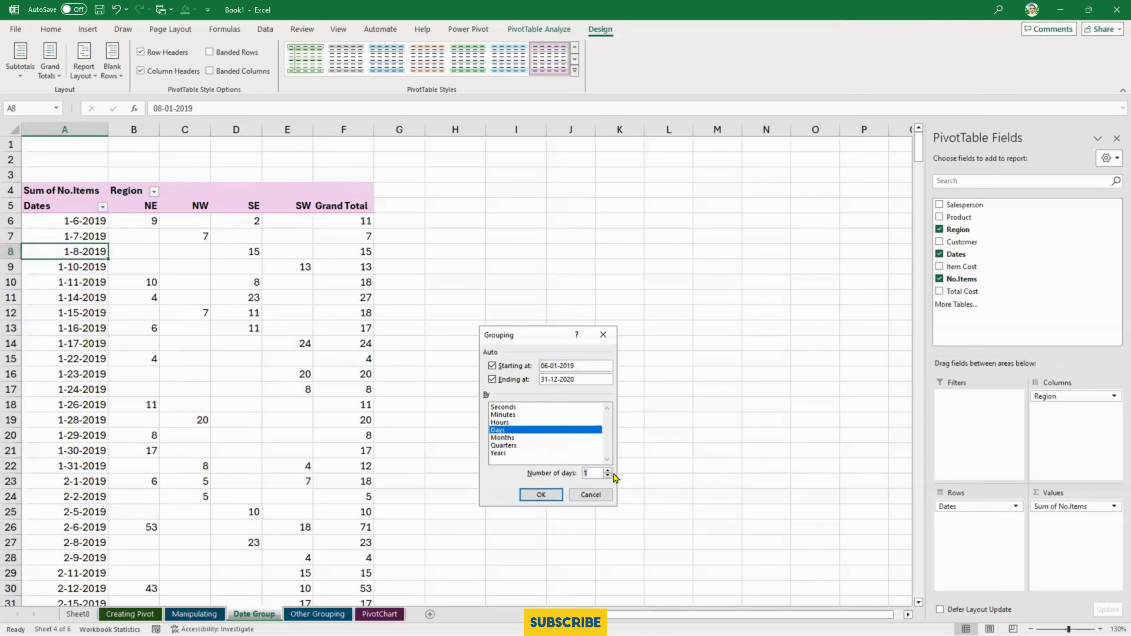
type("q5")
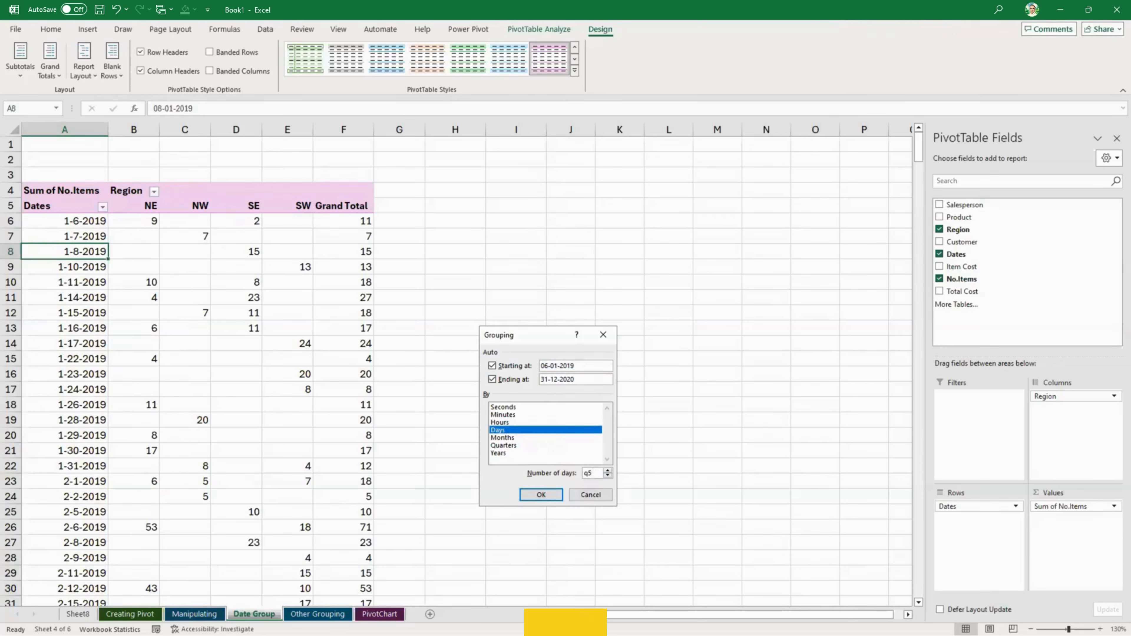
key("BackSpace")
key("BackSpace")
type("15")
left_click(549, 495)
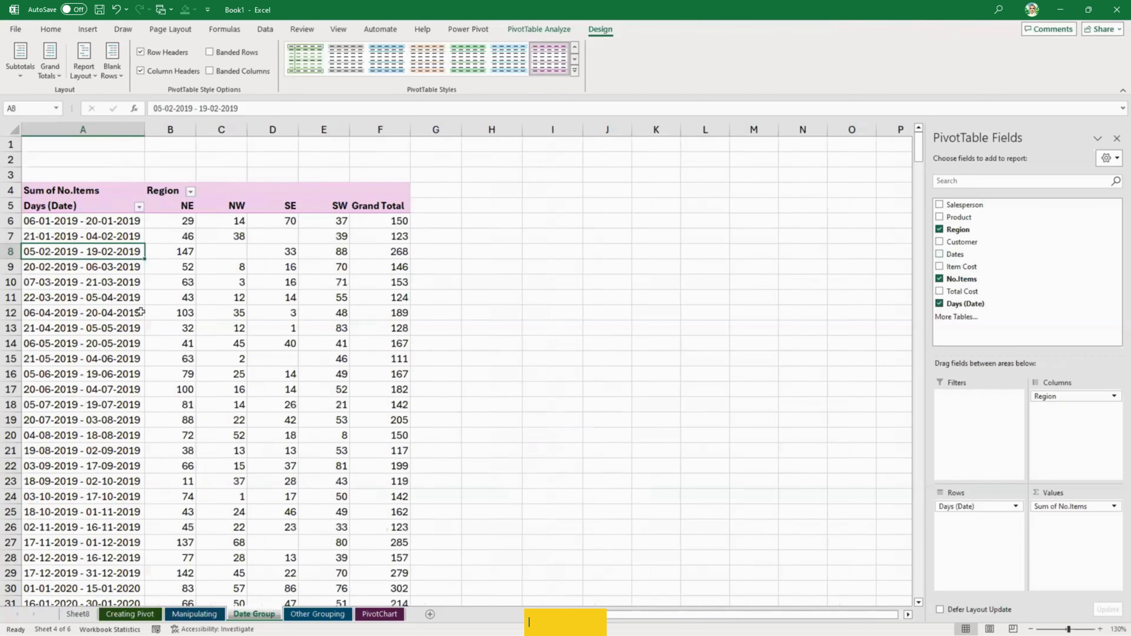
scroll(63, 327, "down", 3)
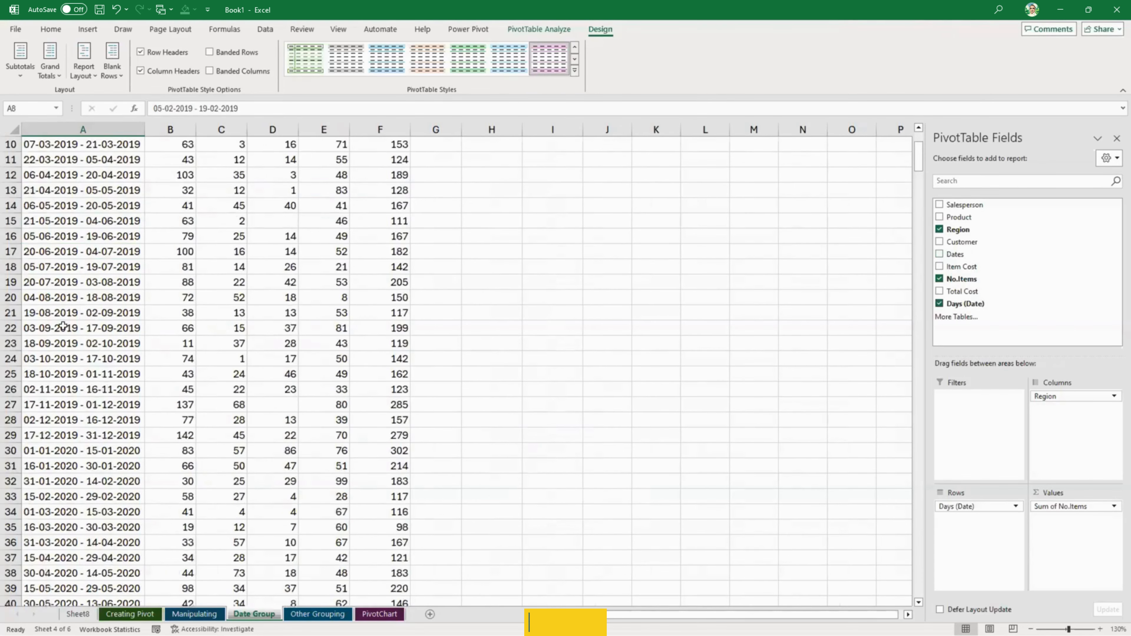
scroll(64, 327, "down", 9)
scroll(63, 327, "up", 12)
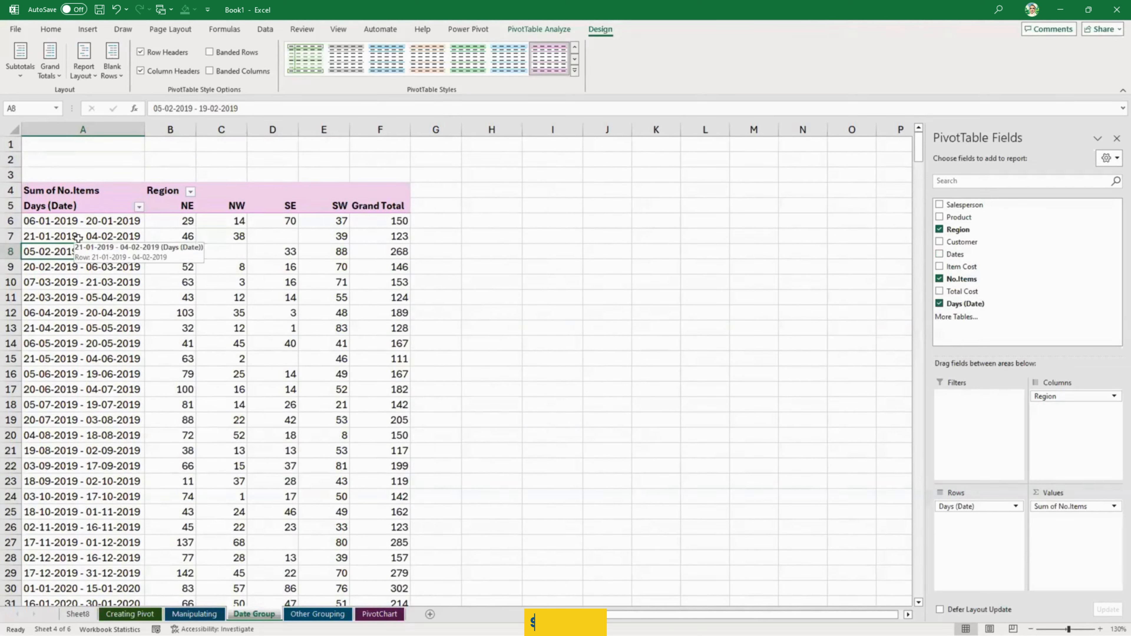
- Regroup the PivotTable's dates by Days with the starting date set to 1-01-2019
right_click(56, 221)
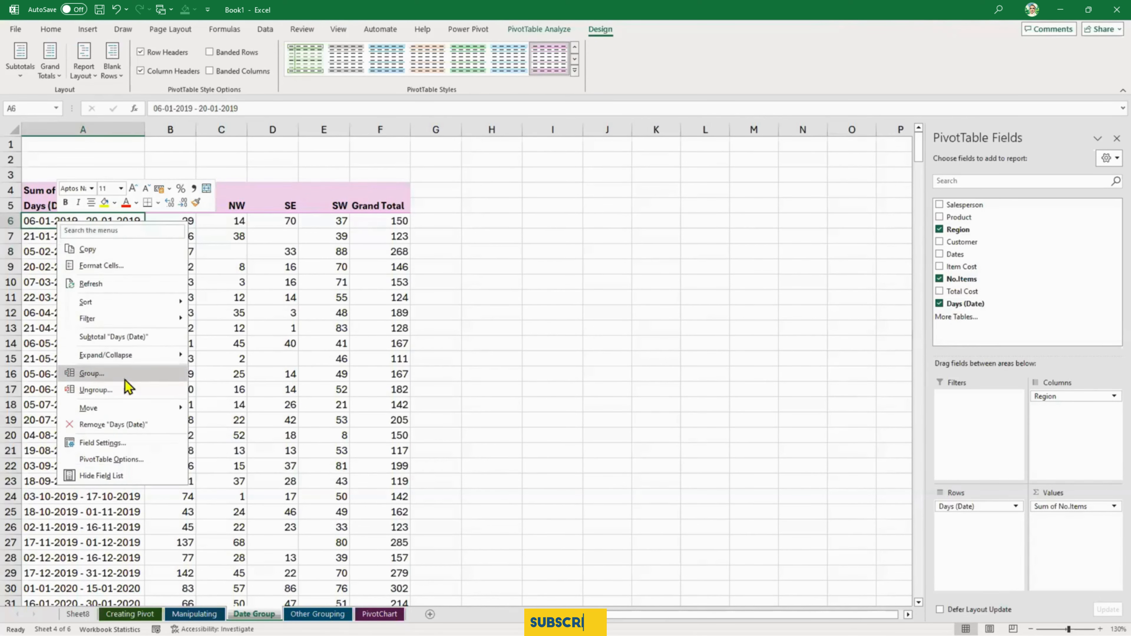
left_click(125, 379)
left_click_drag(91, 294, 577, 294)
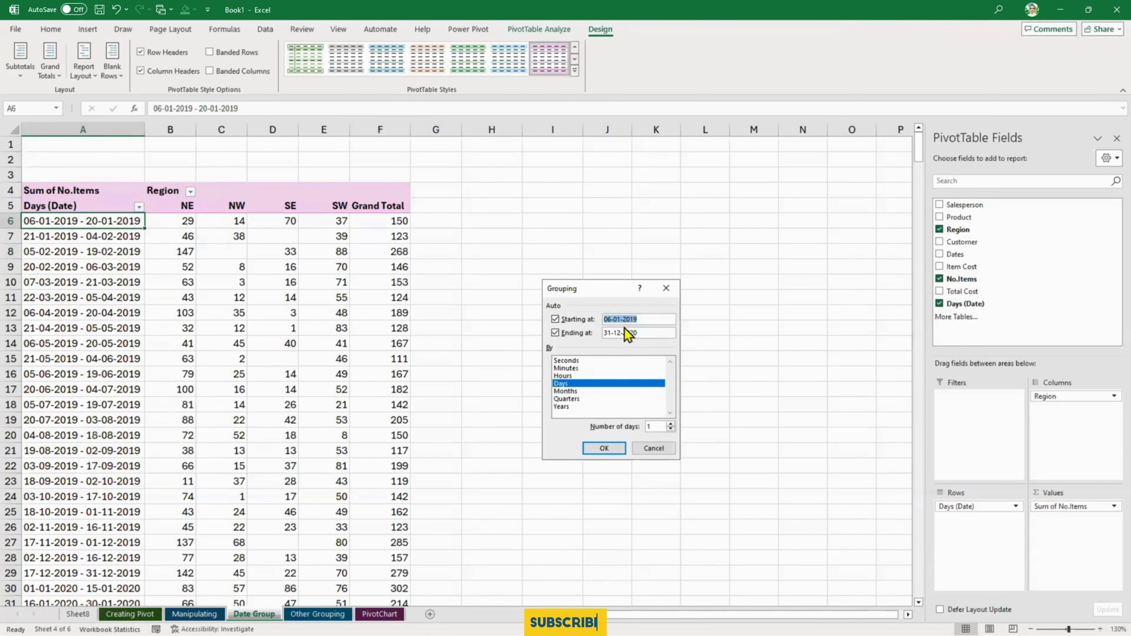
left_click(610, 319)
key("BackSpace")
key("BackSpace")
type("1")
left_click(603, 447)
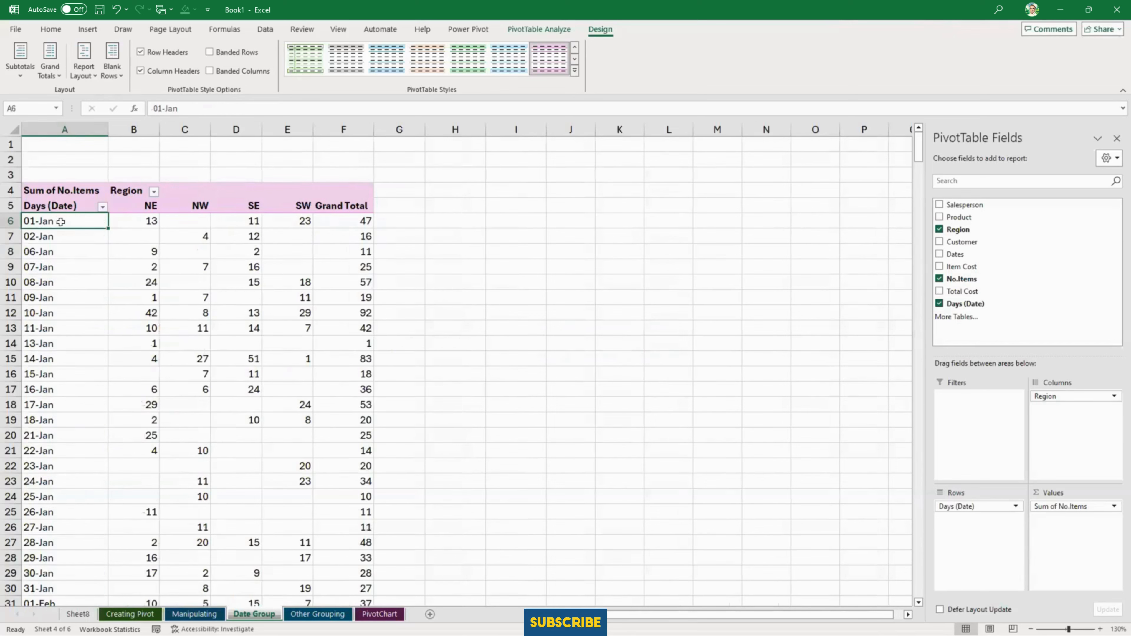
- Regroup the dates into 15-day periods starting at 01-01-2019 and look through the resulting date ranges
right_click(62, 227)
left_click(96, 377)
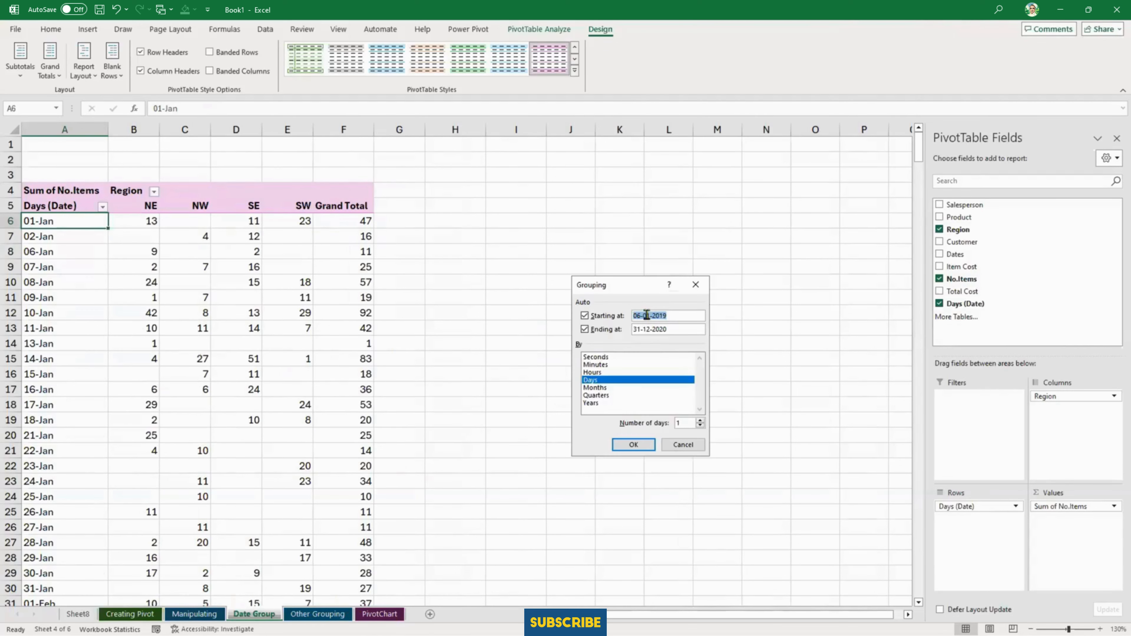
left_click(636, 315)
key("BackSpace")
type("1")
left_click(691, 422)
type("5")
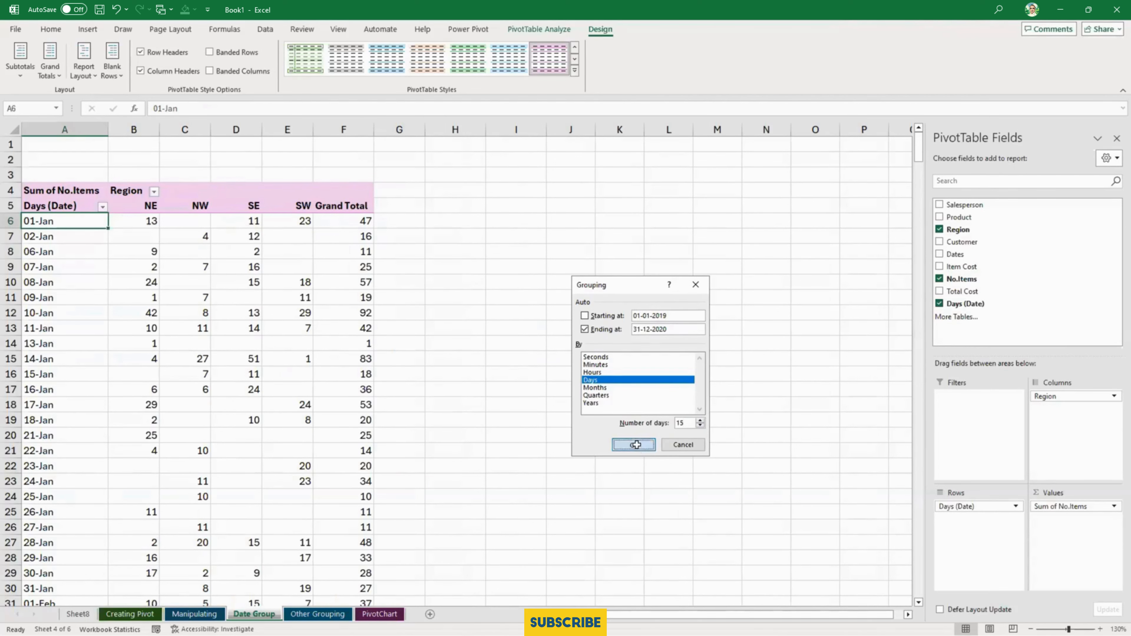
left_click(634, 444)
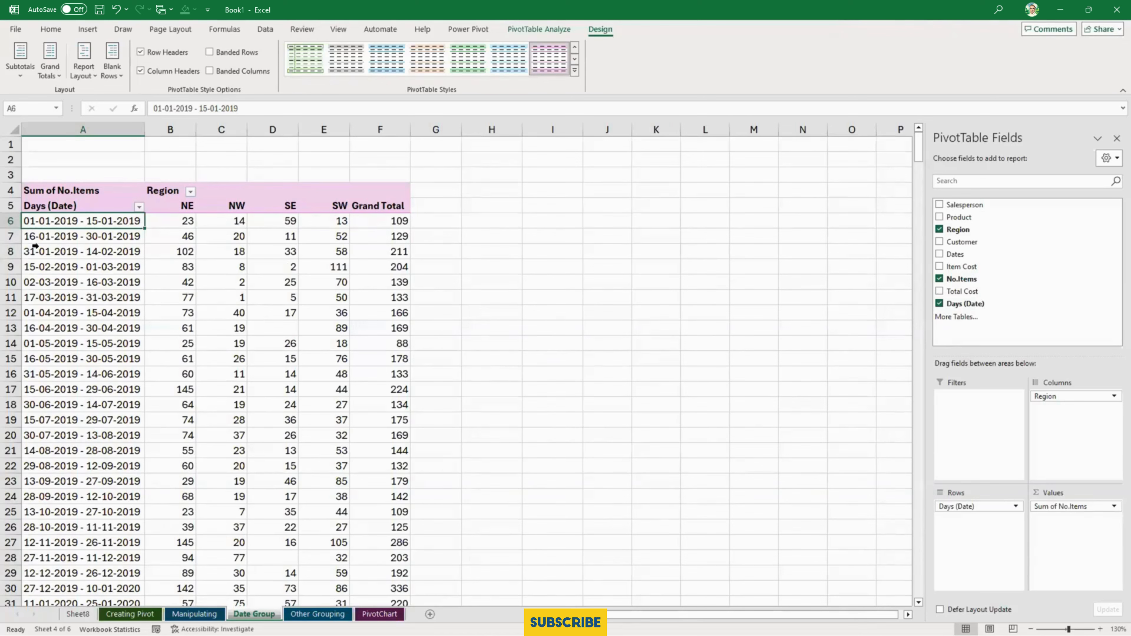
scroll(107, 282, "down", 12)
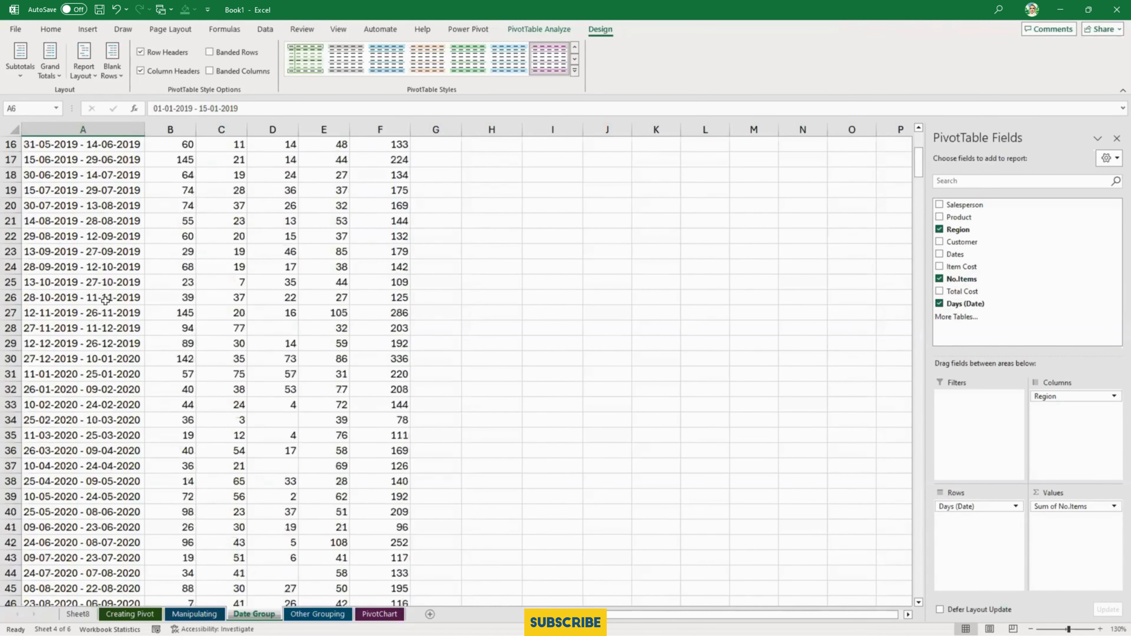
scroll(104, 303, "down", 1)
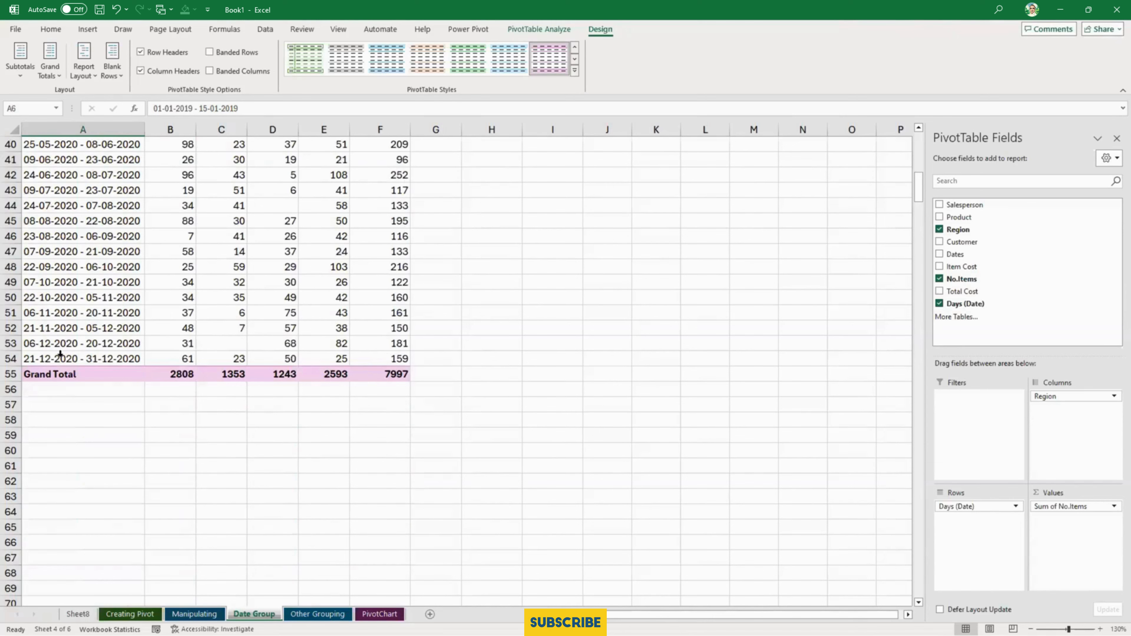
scroll(117, 362, "up", 13)
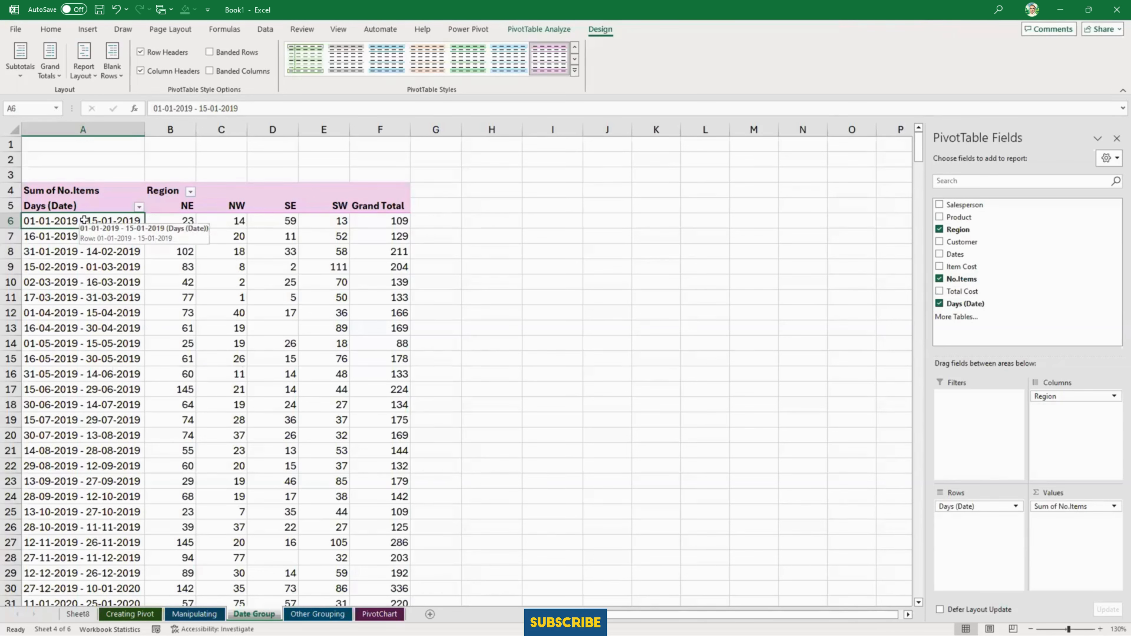
- Ungroup the 15-day date periods in the PivotTable's rows
left_click(81, 294)
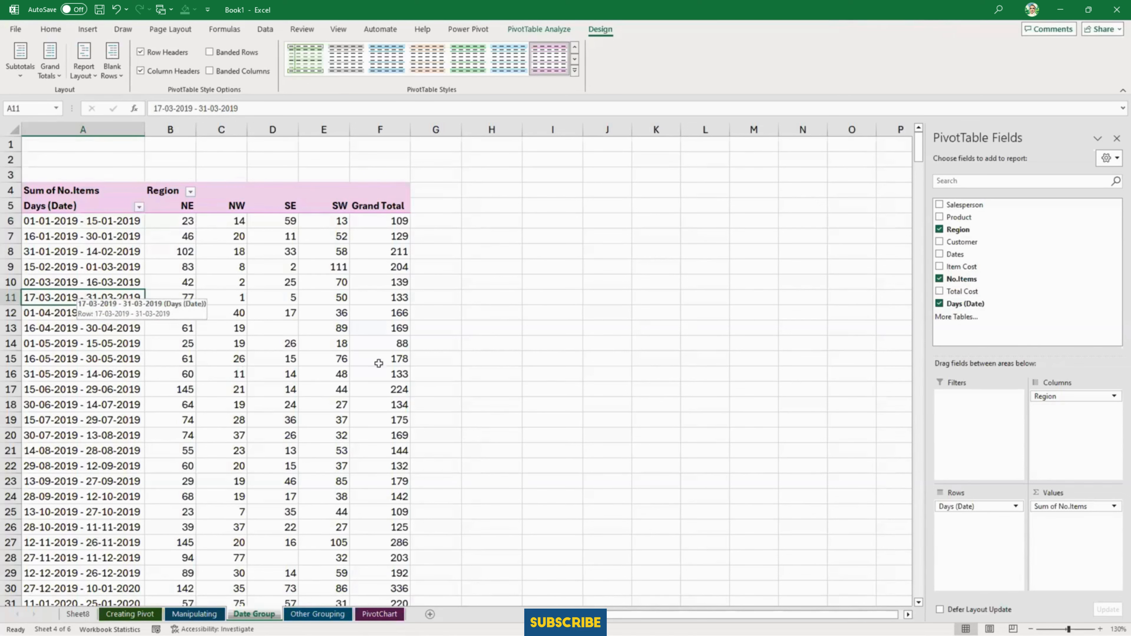
left_click(99, 358)
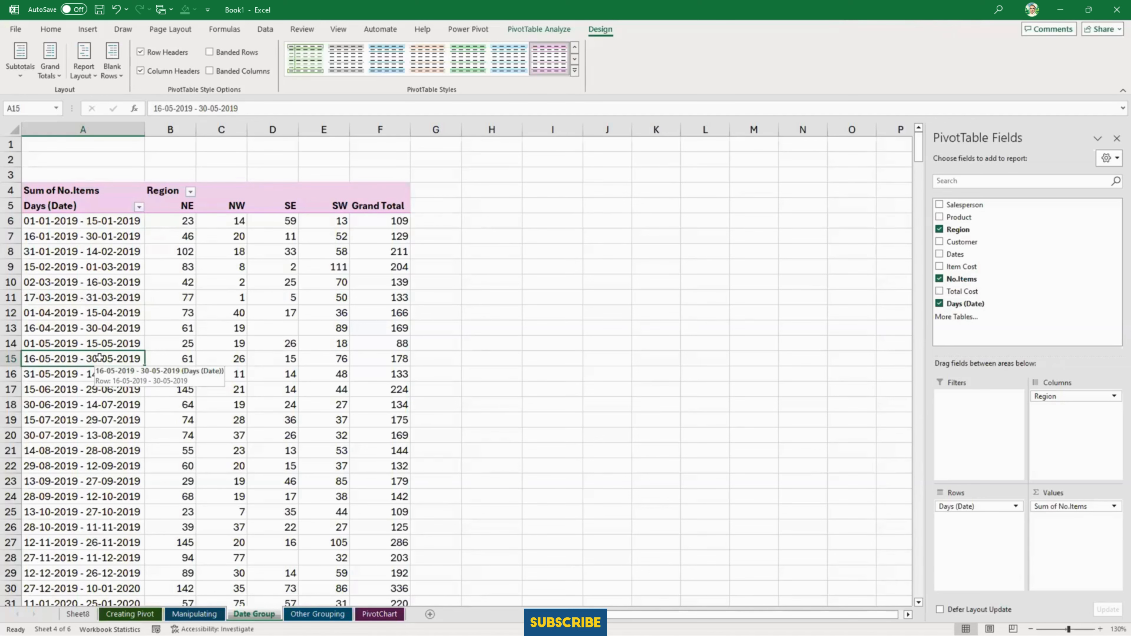
right_click(100, 360)
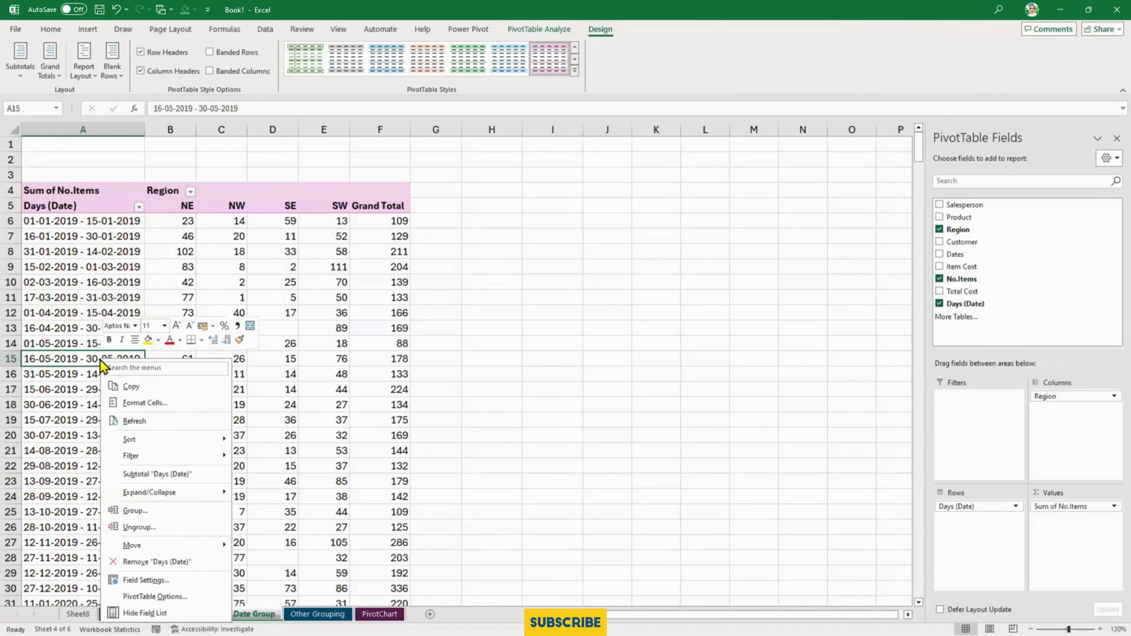
left_click(171, 527)
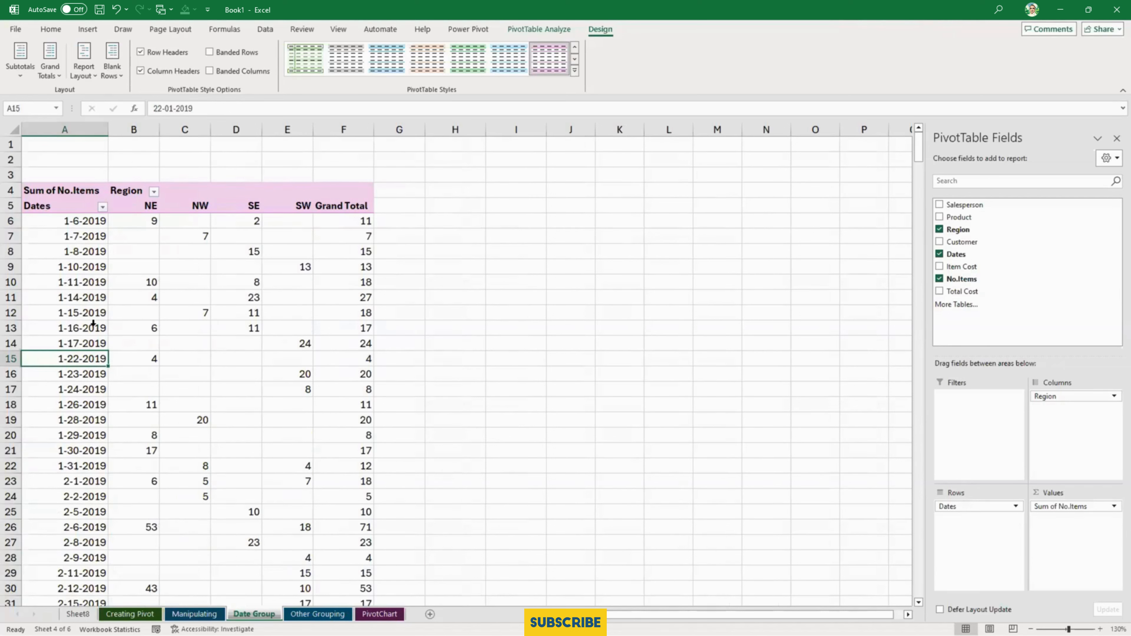
right_click(83, 360)
left_click(171, 517)
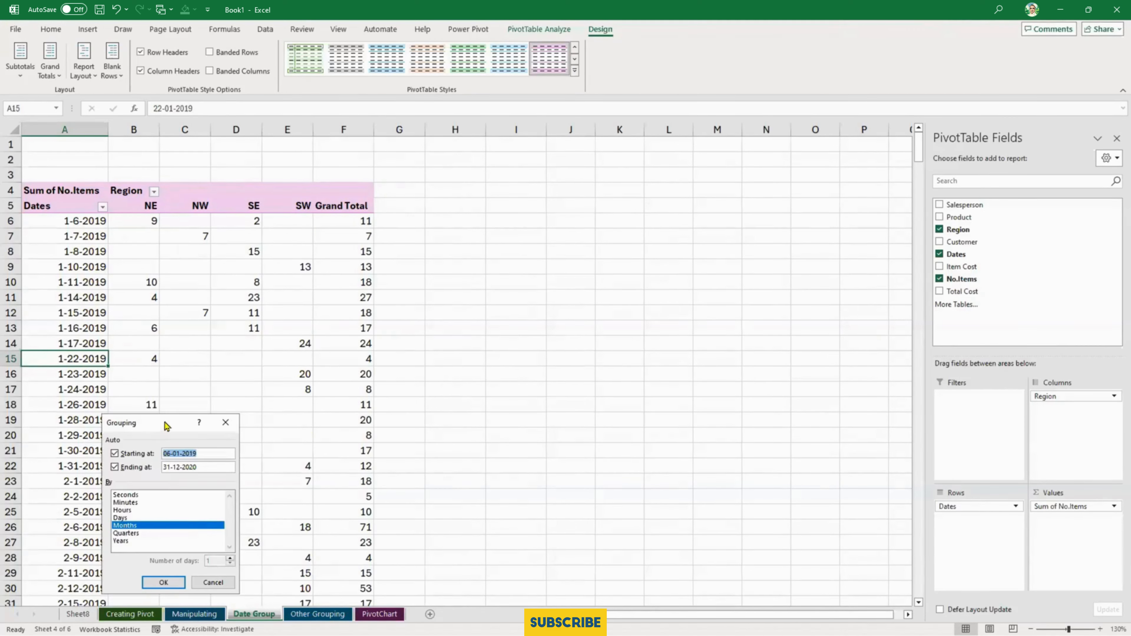
left_click_drag(164, 423, 671, 312)
left_click(654, 407)
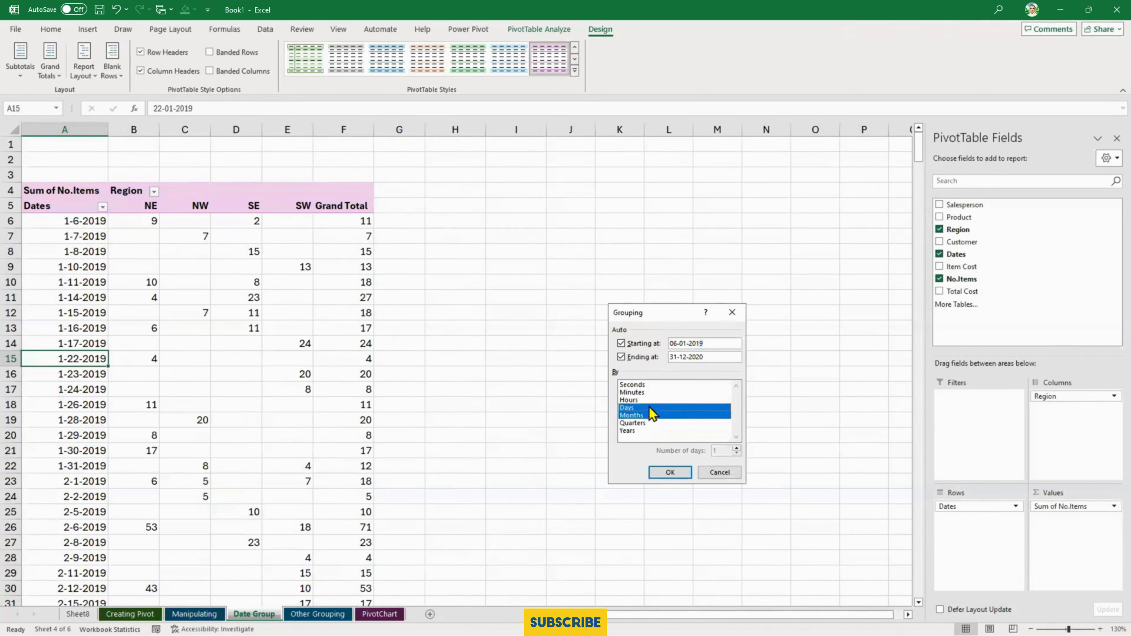
left_click(654, 399)
left_click(654, 392)
left_click(654, 384)
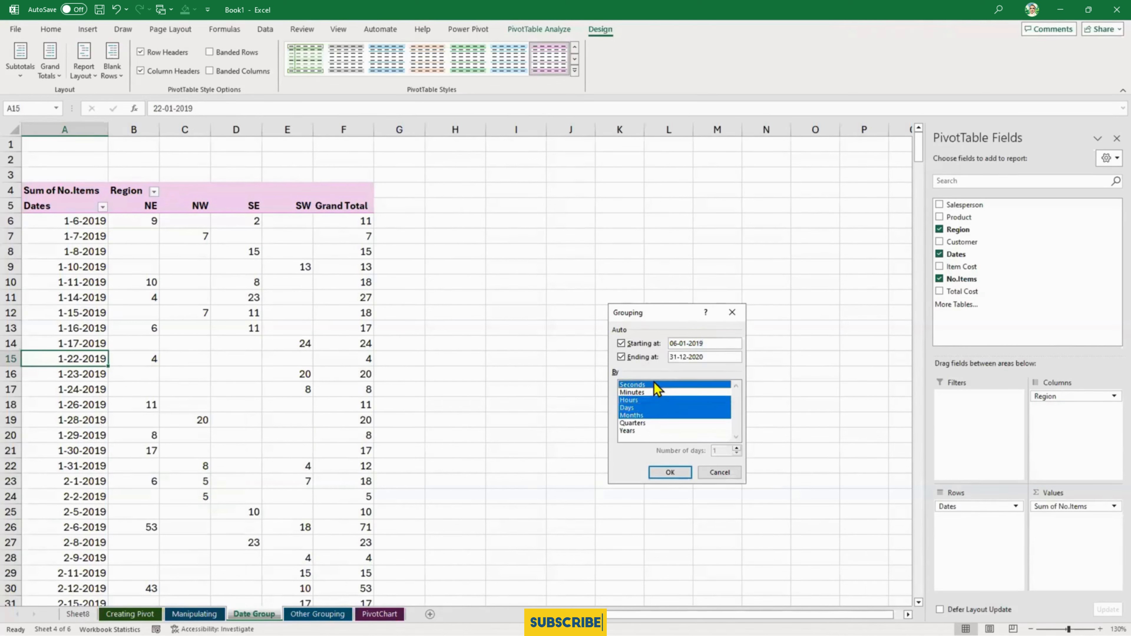
left_click(651, 423)
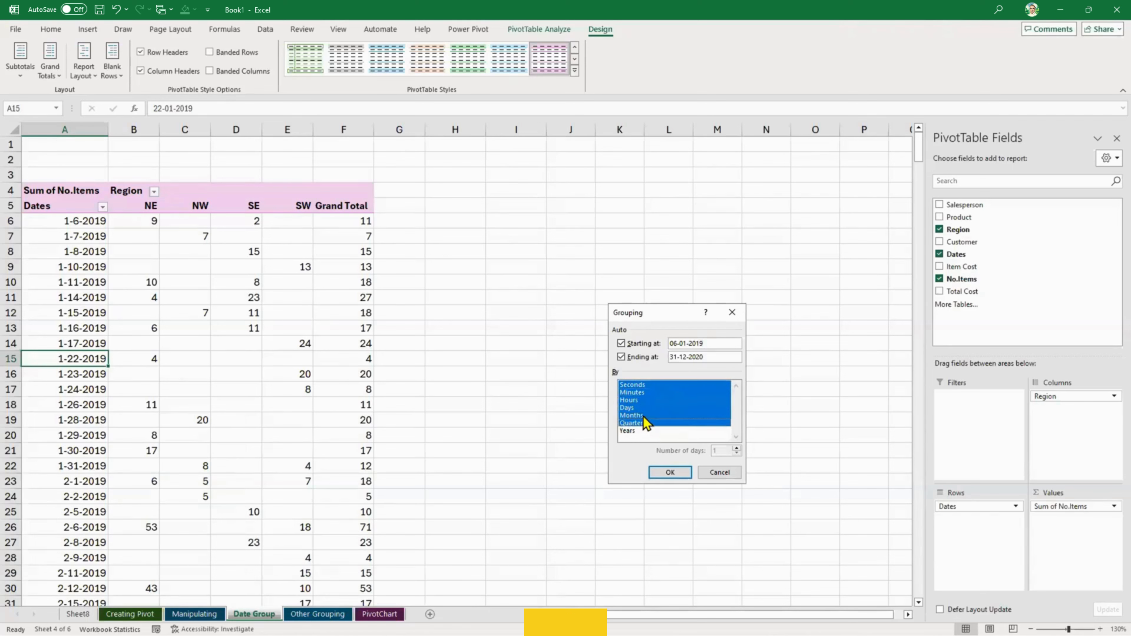
left_click(719, 472)
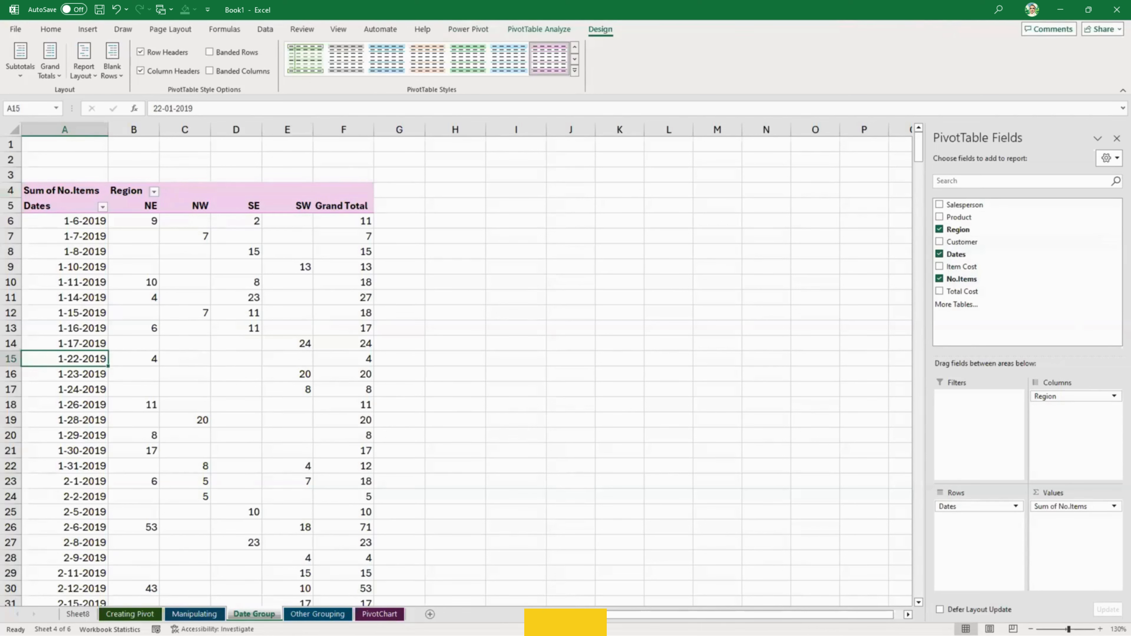
- On the Other Grouping sheet, move the SE region column between NE and NW in the PivotTable
left_click(520, 350)
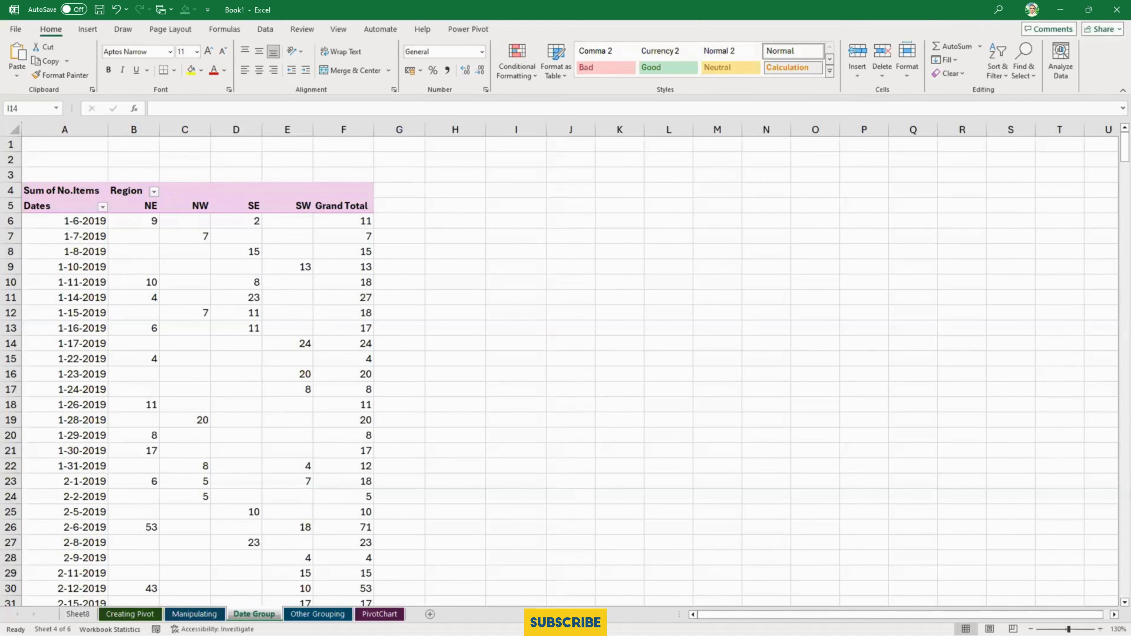
left_click(332, 615)
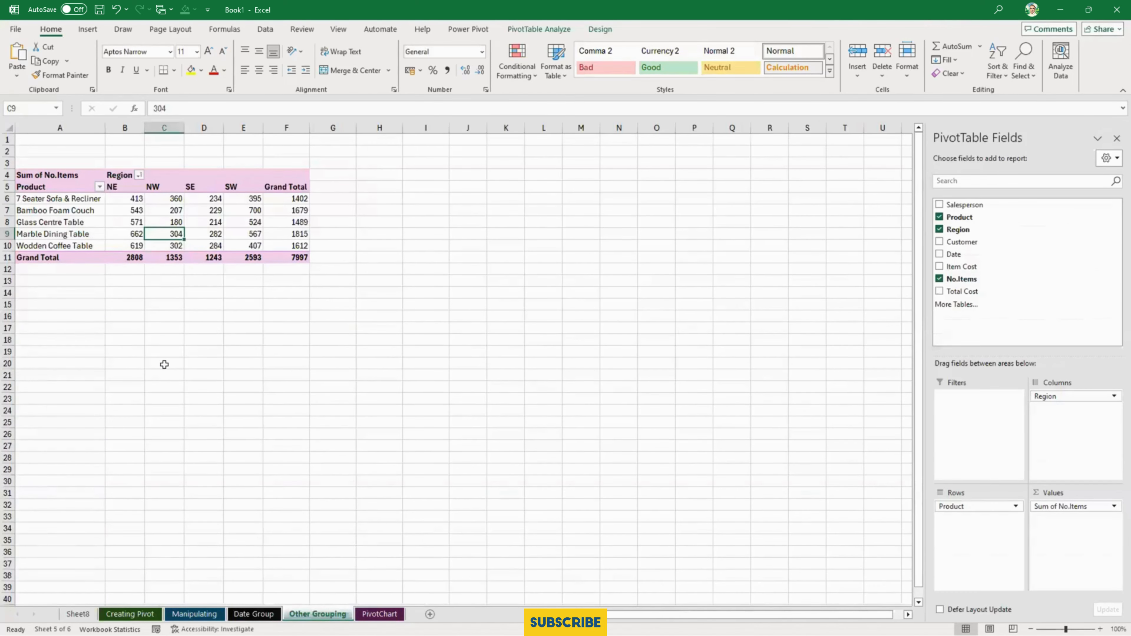
scroll(165, 364, "up", 5)
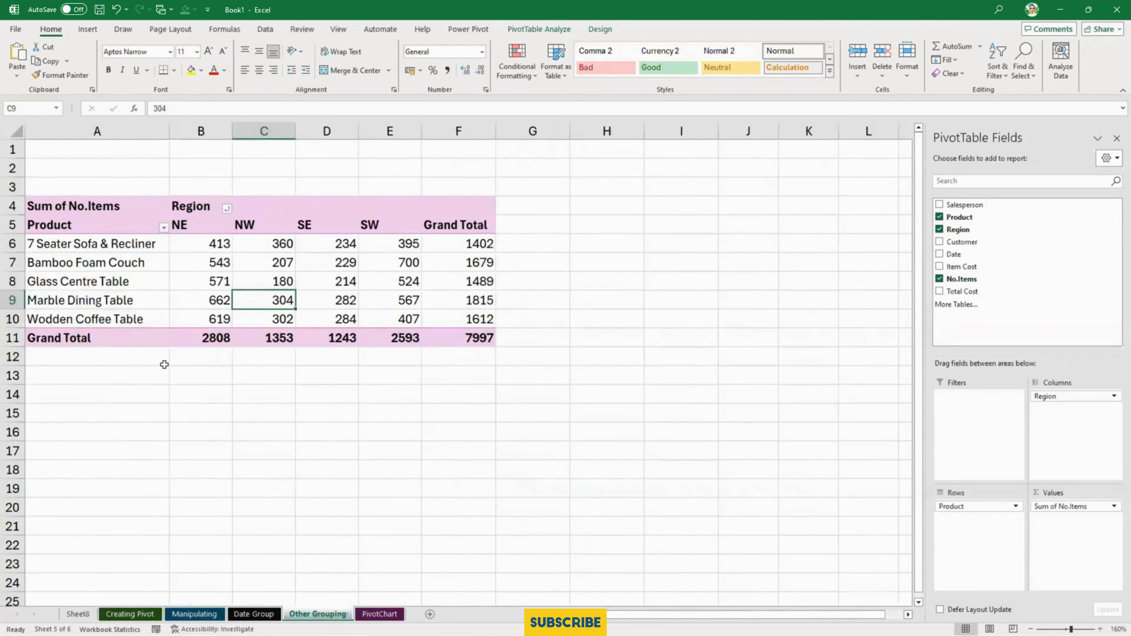
scroll(164, 365, "down", 2)
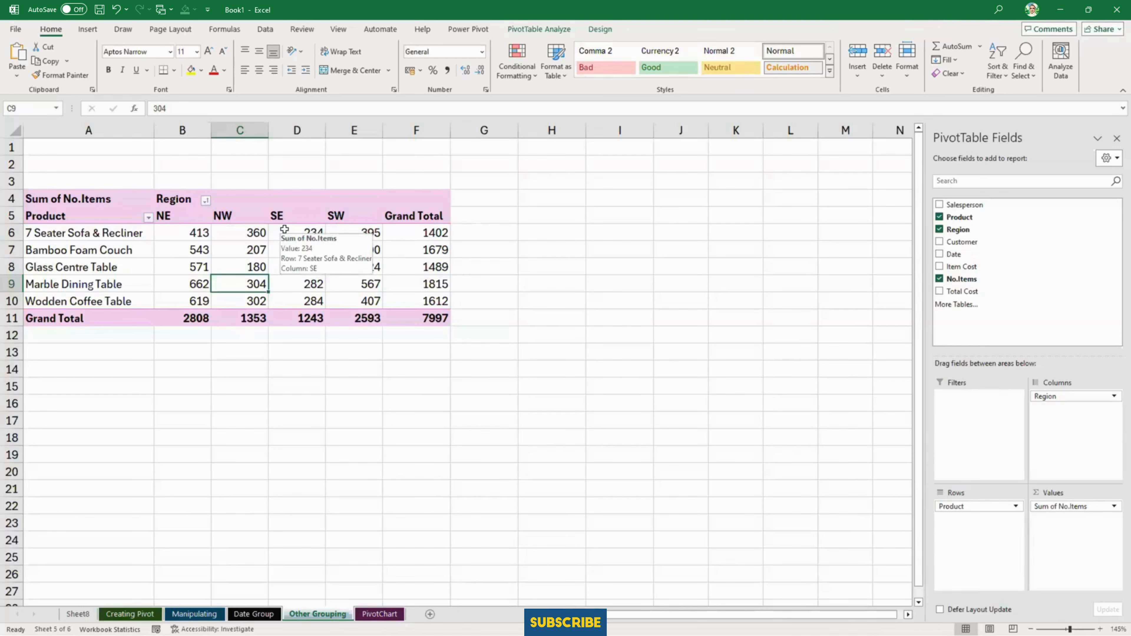
left_click(294, 216)
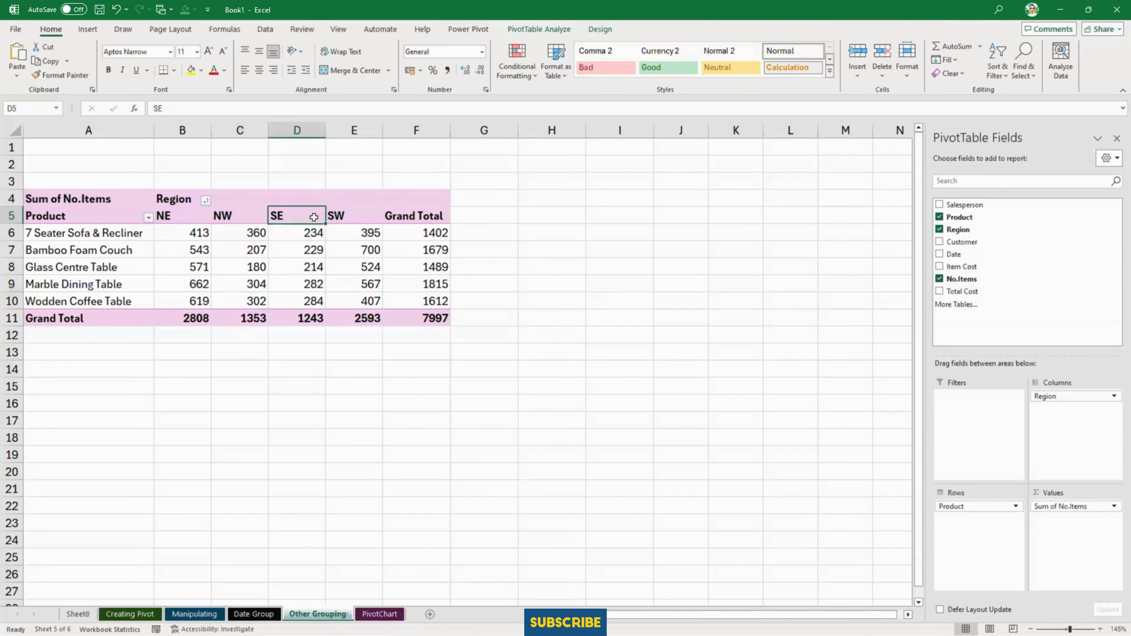
left_click_drag(314, 223, 209, 229)
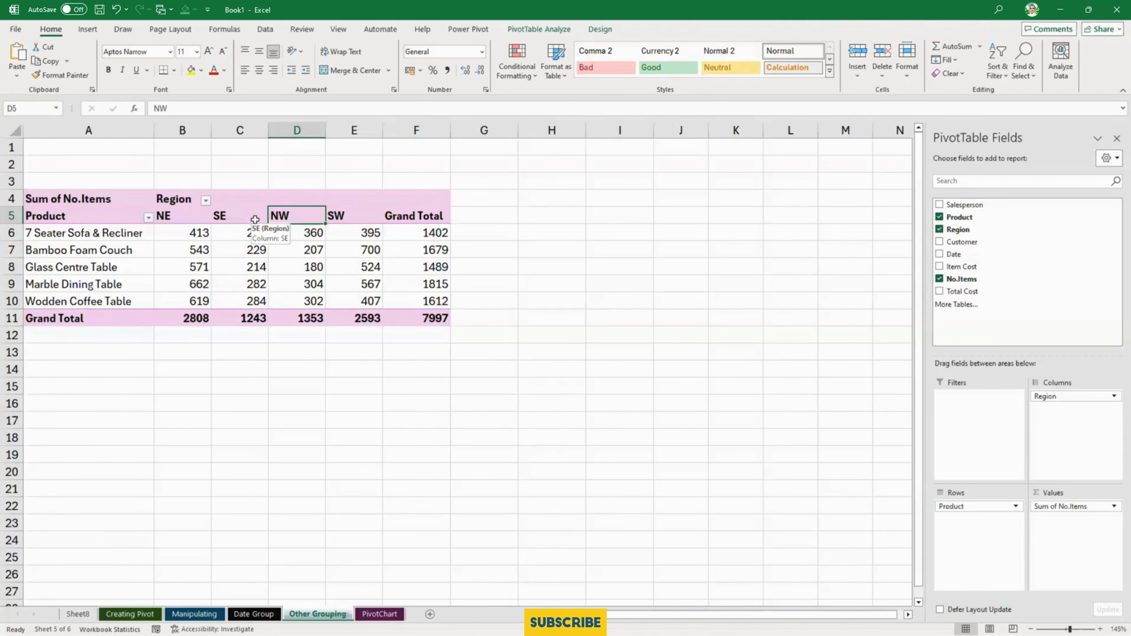
left_click(238, 251)
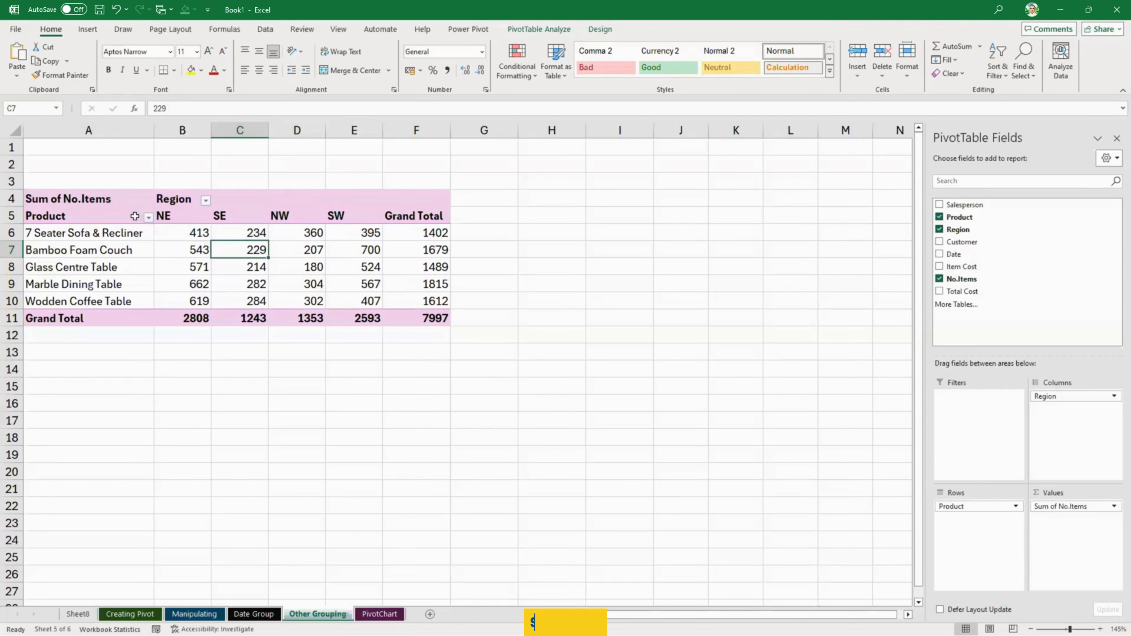
- Group the adjacent NE and SE region columns in the PivotTable
left_click_drag(177, 214, 230, 215)
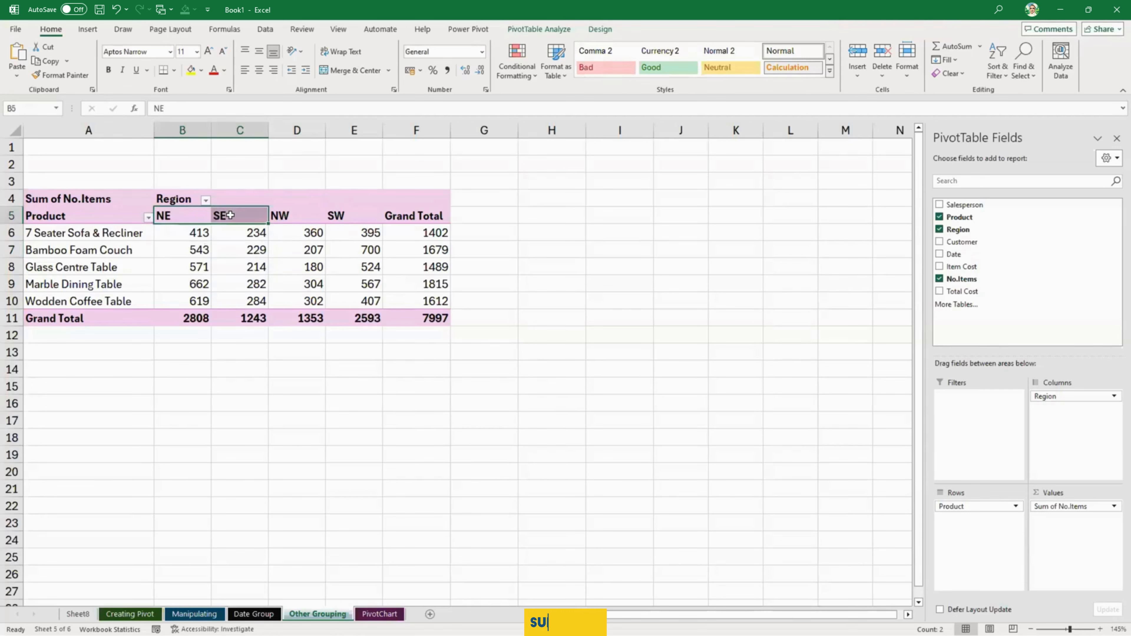
right_click(230, 215)
key("Escape")
right_click(230, 215)
left_click(291, 364)
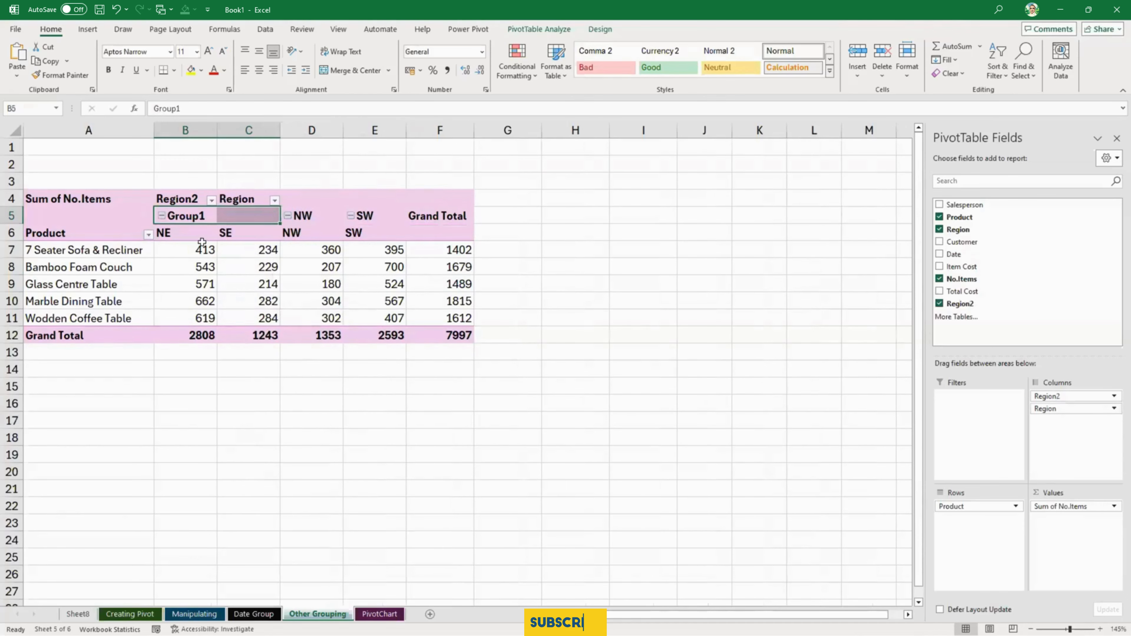
- Remove the original Region field from the PivotTable columns, keeping Region2, and rename the NE and SE group as East
left_click_drag(1040, 398, 836, 392)
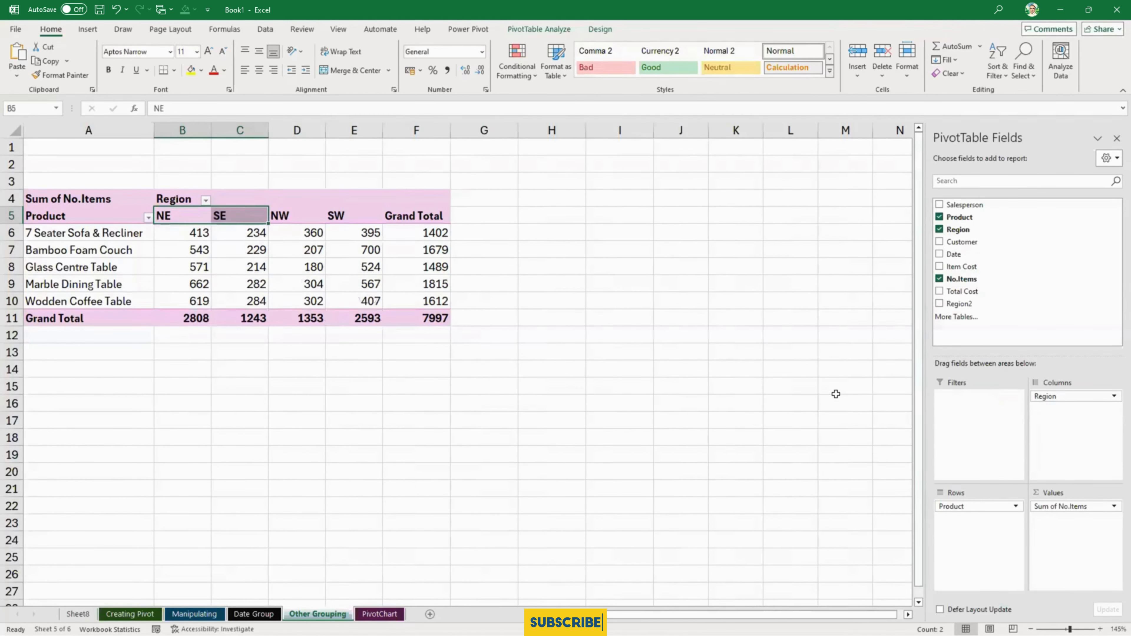
key("ctrl+z")
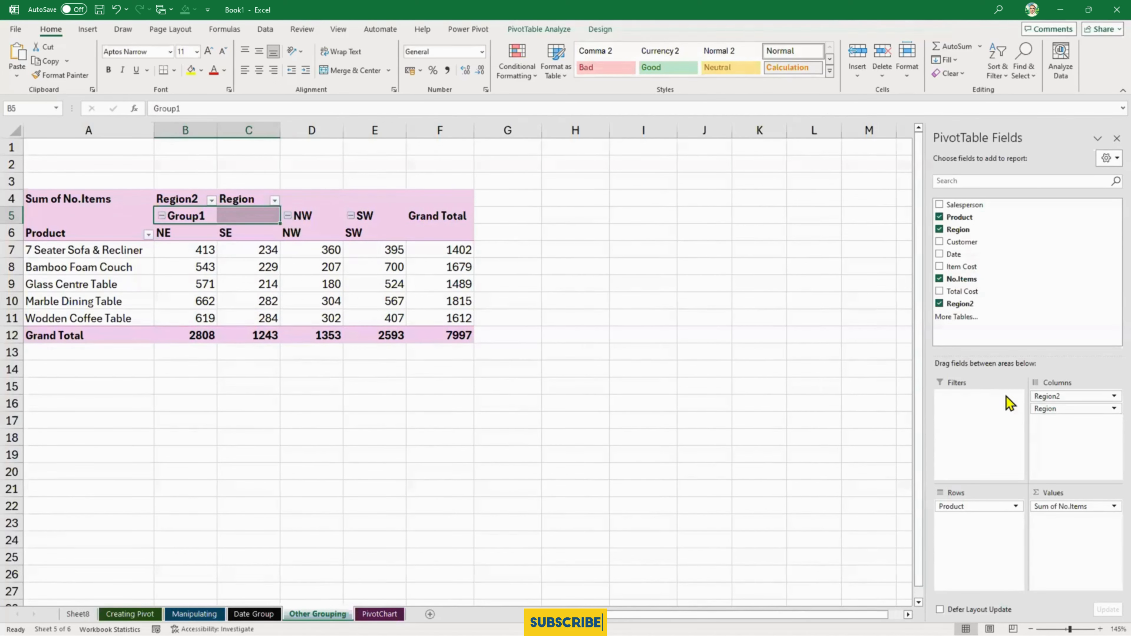
left_click_drag(1044, 409, 730, 420)
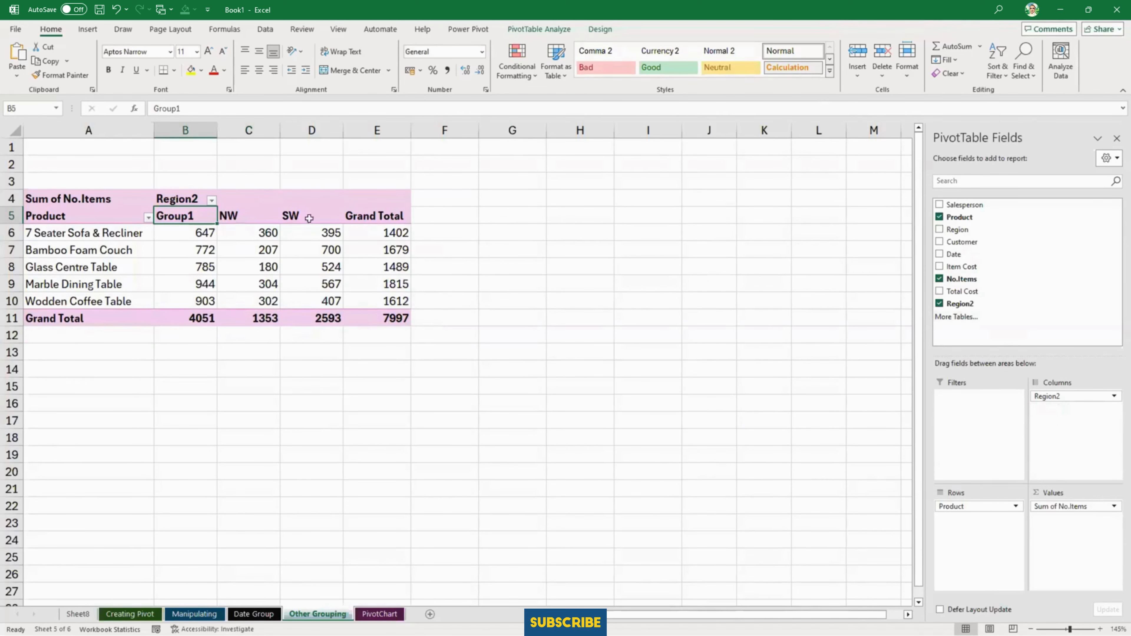
type("East")
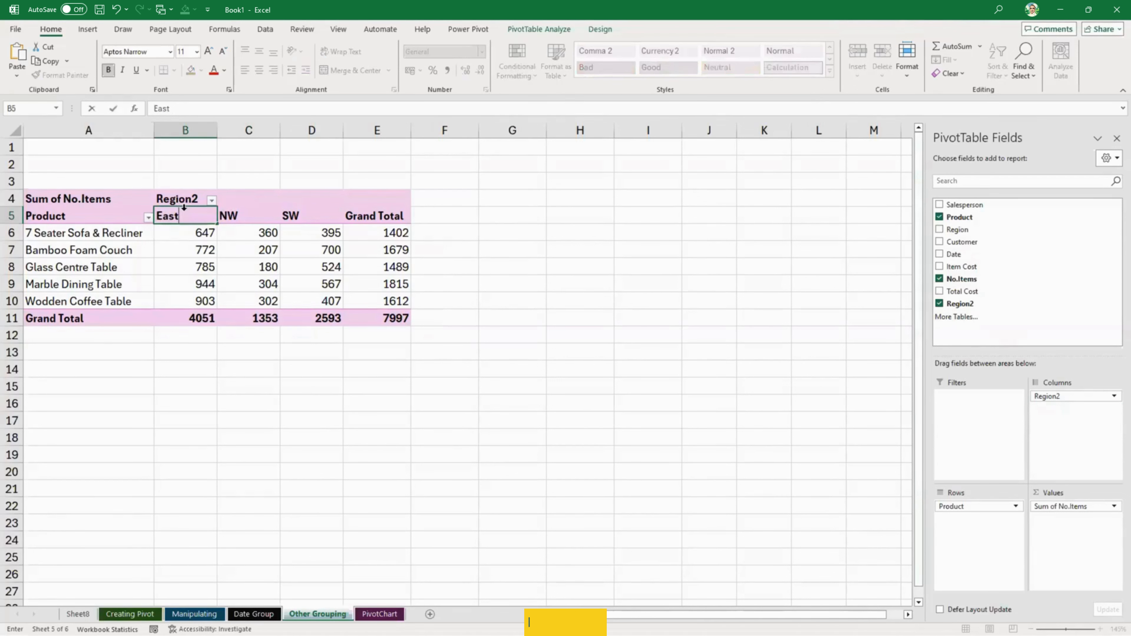
key("Return")
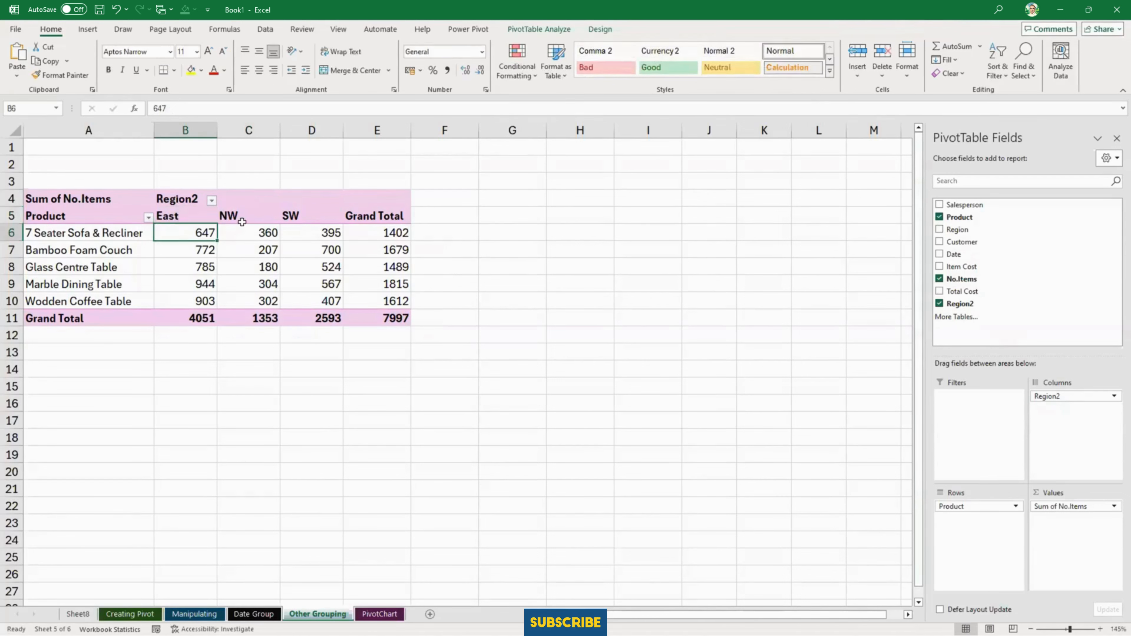
- Group the NW and SW region columns and select the heading of the new group
left_click_drag(262, 216, 299, 215)
right_click(299, 216)
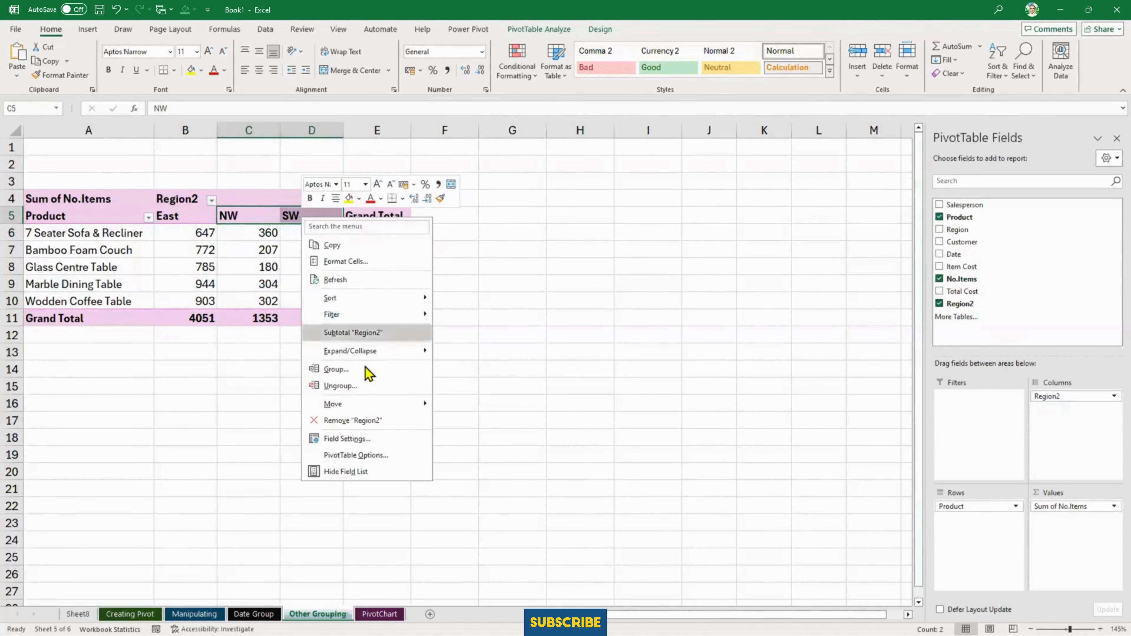
left_click(369, 374)
left_click(269, 221)
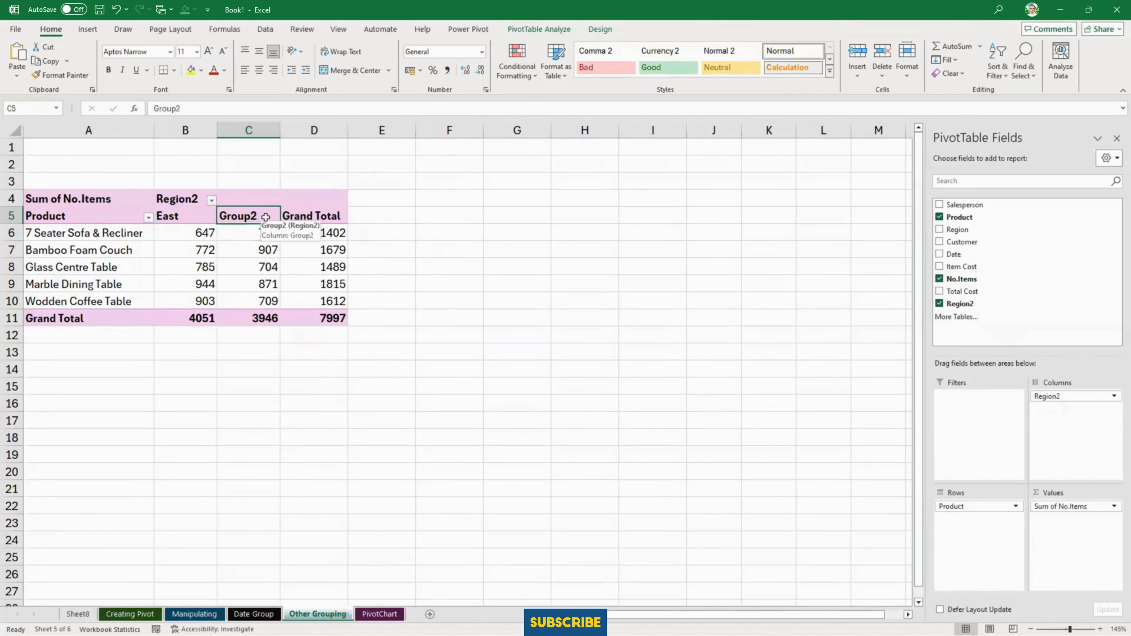
- Rename the NW and SW region group as West
type("West")
key("Return")
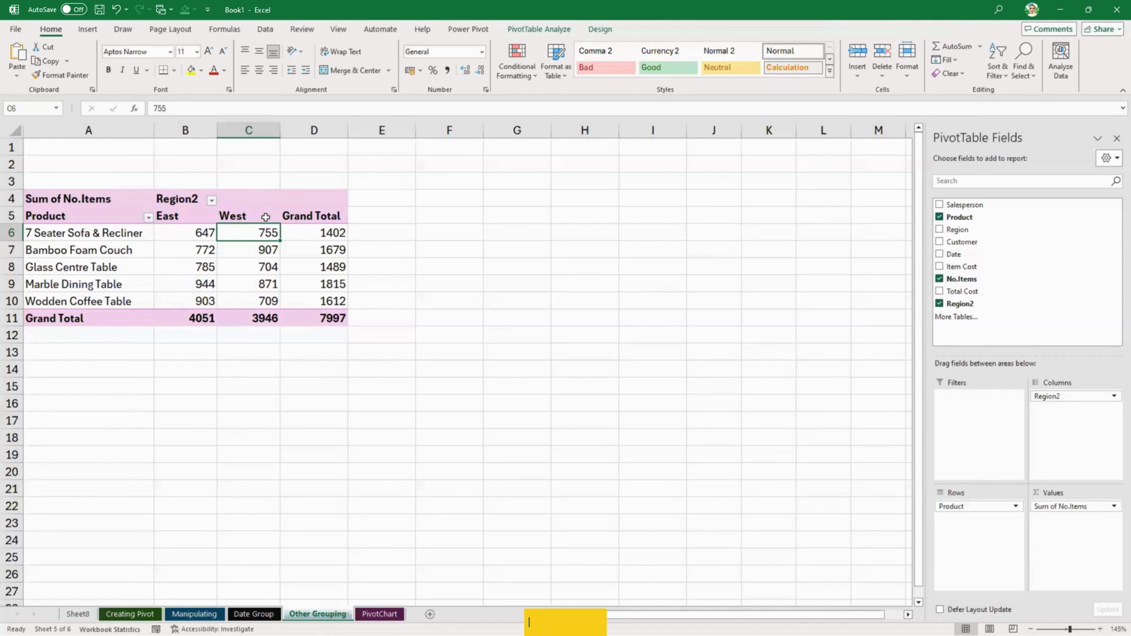
- Ungroup the West and East region groups to bring back the individual region columns
left_click(225, 217)
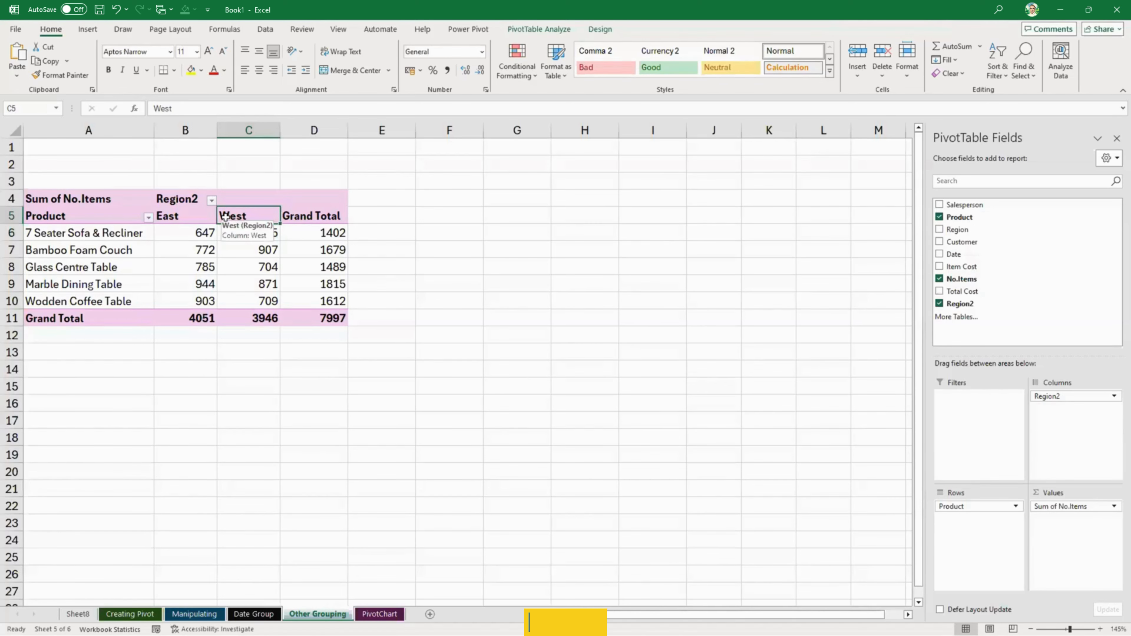
right_click(226, 217)
left_click(302, 386)
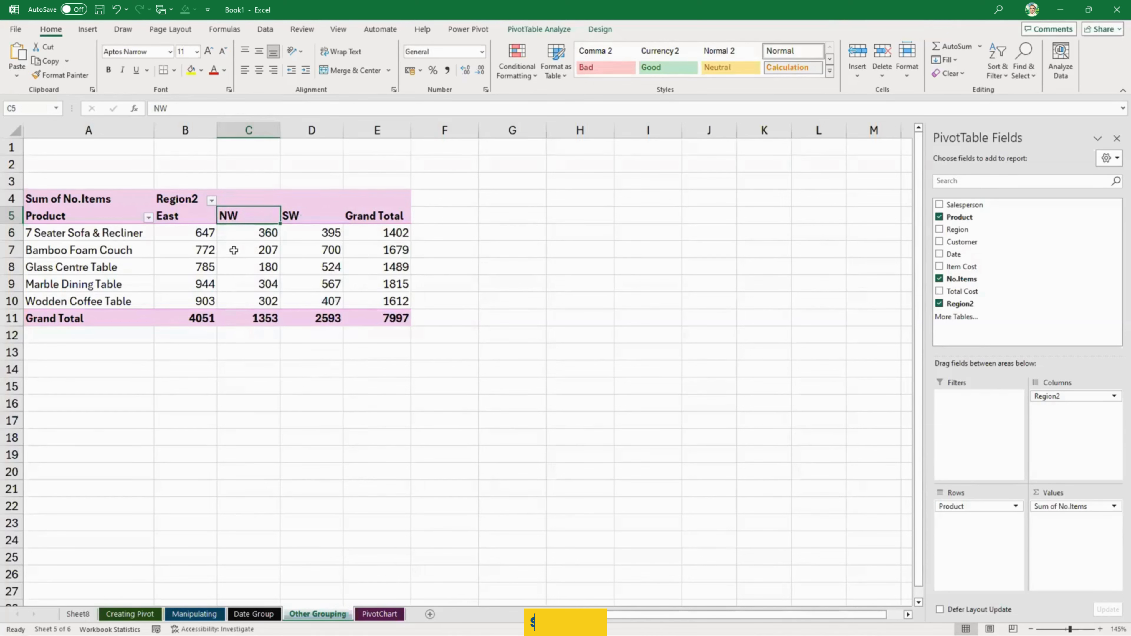
right_click(195, 217)
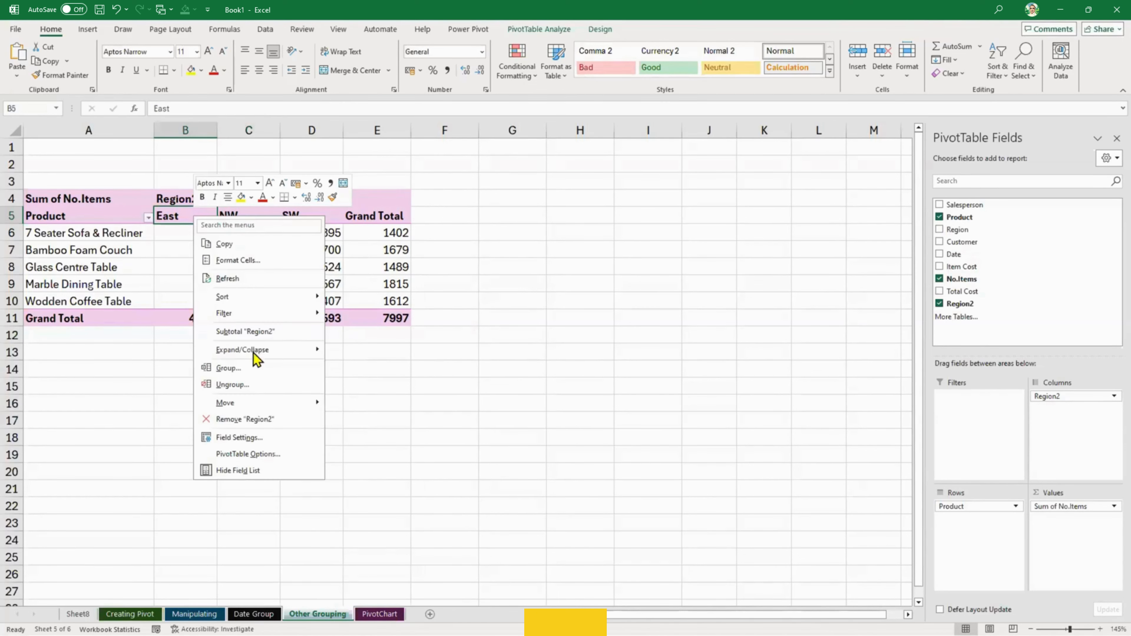
left_click(261, 384)
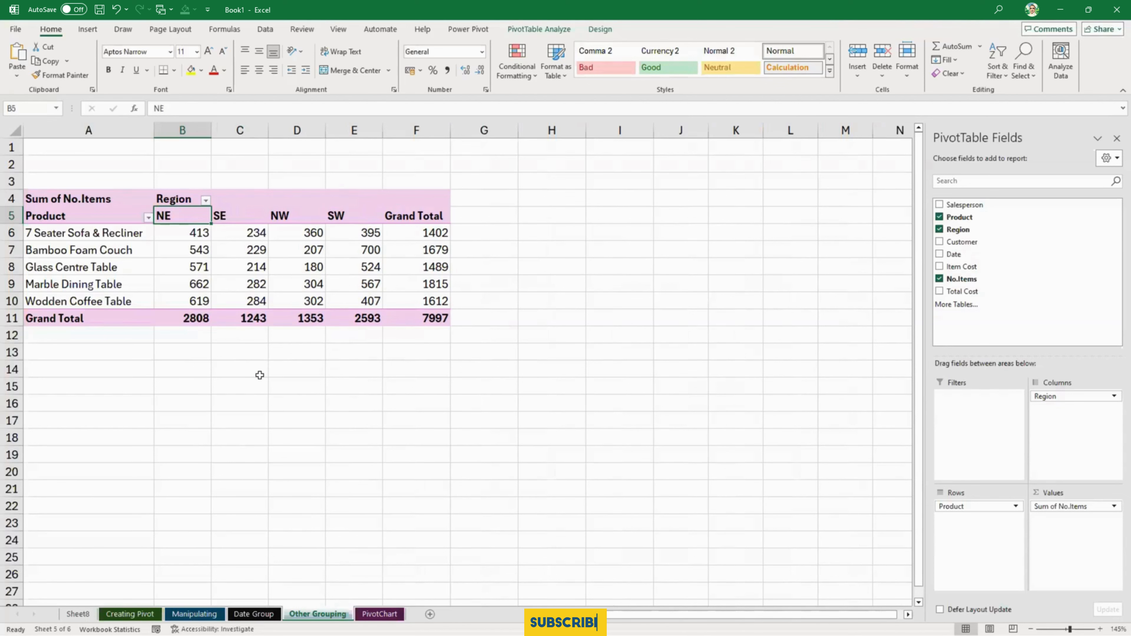
- Undo the ungrouping of both the East and West region groups
left_click(271, 245)
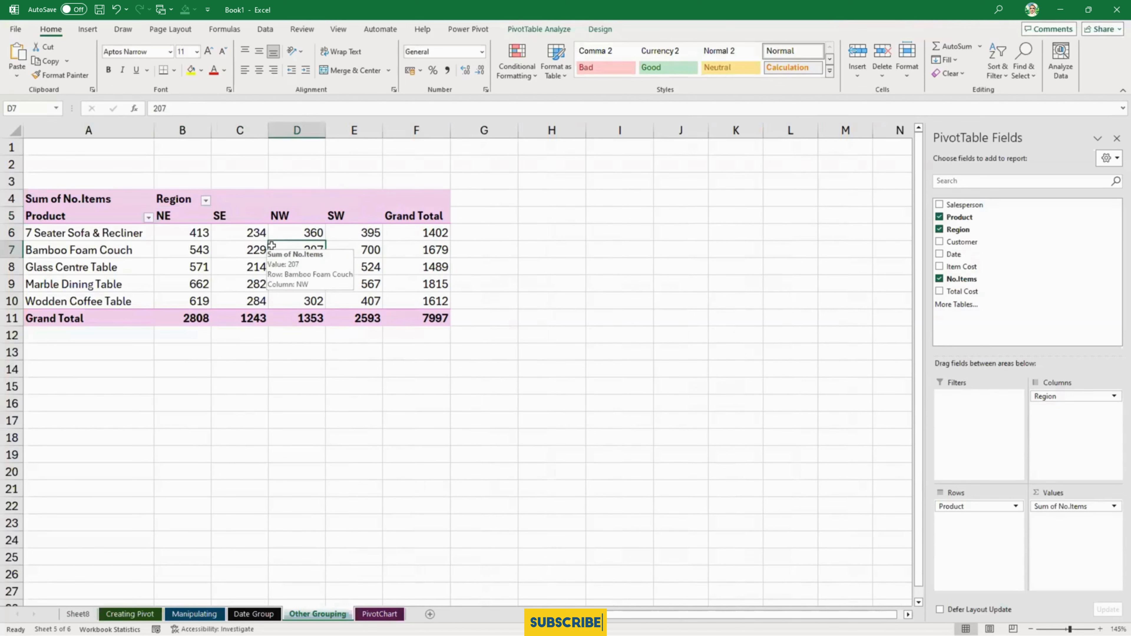
key("ctrl+z")
key("ctrl+z")
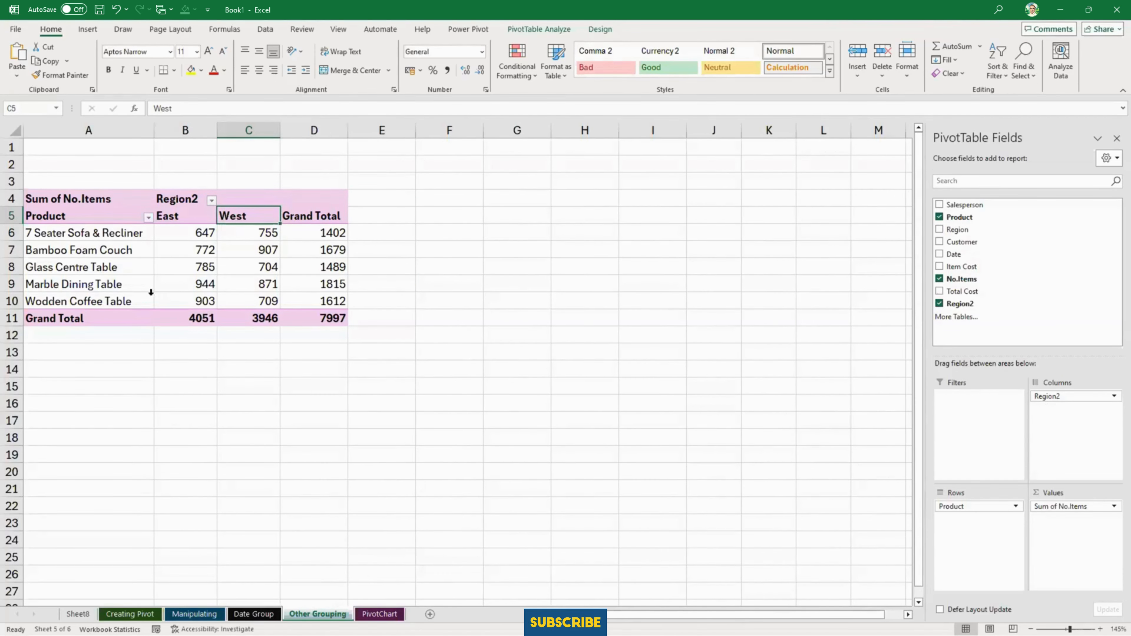
- Group the Glass Centre Table, Marble Dining Table and Wodden Coffee Table rows in the PivotTable
left_click(115, 269)
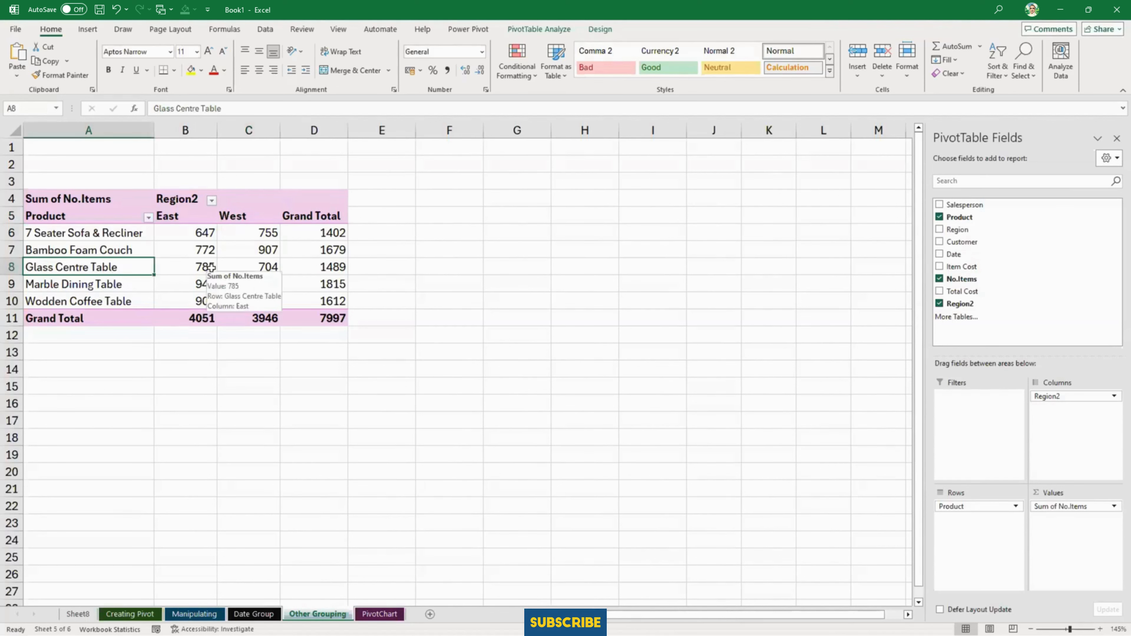
key("Down")
key("Down")
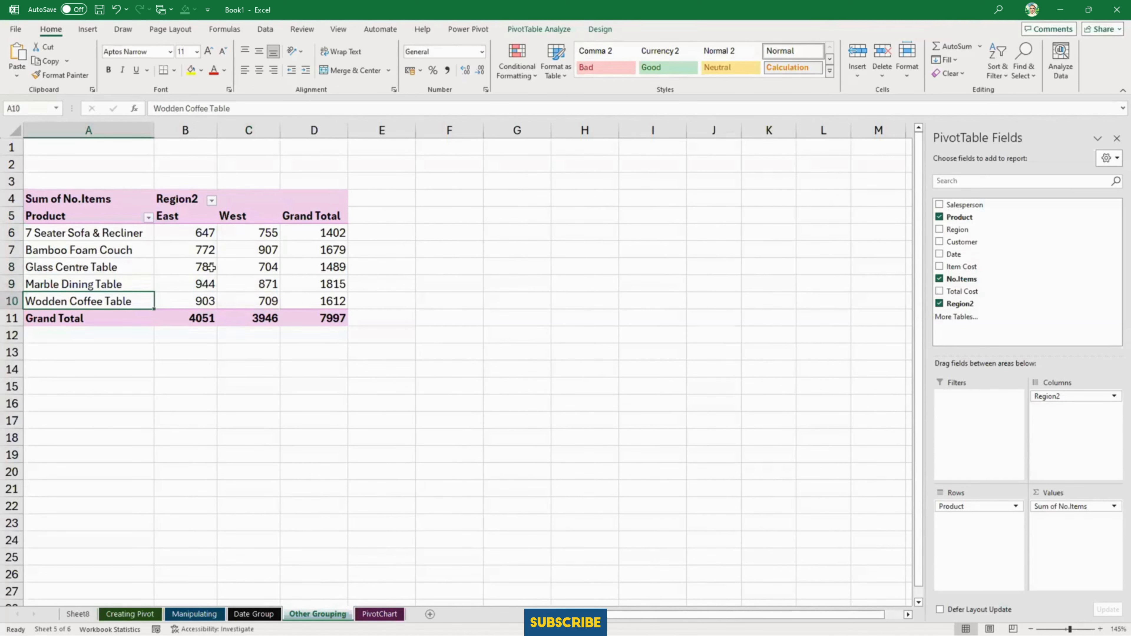
key("Up")
key("Up")
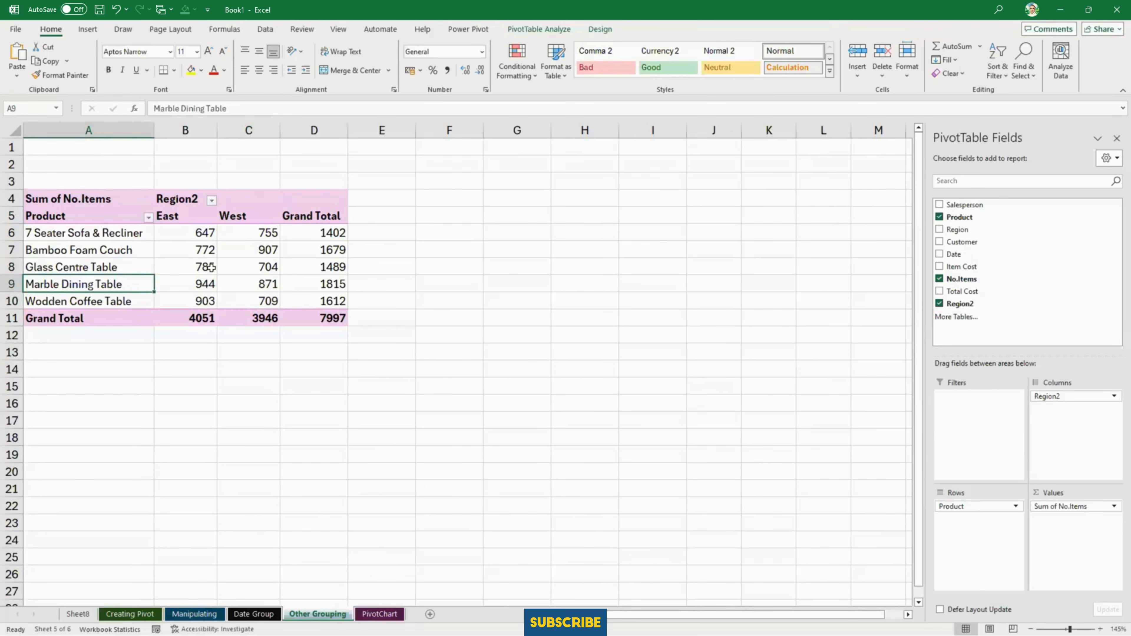
left_click_drag(112, 266, 119, 302)
right_click(120, 269)
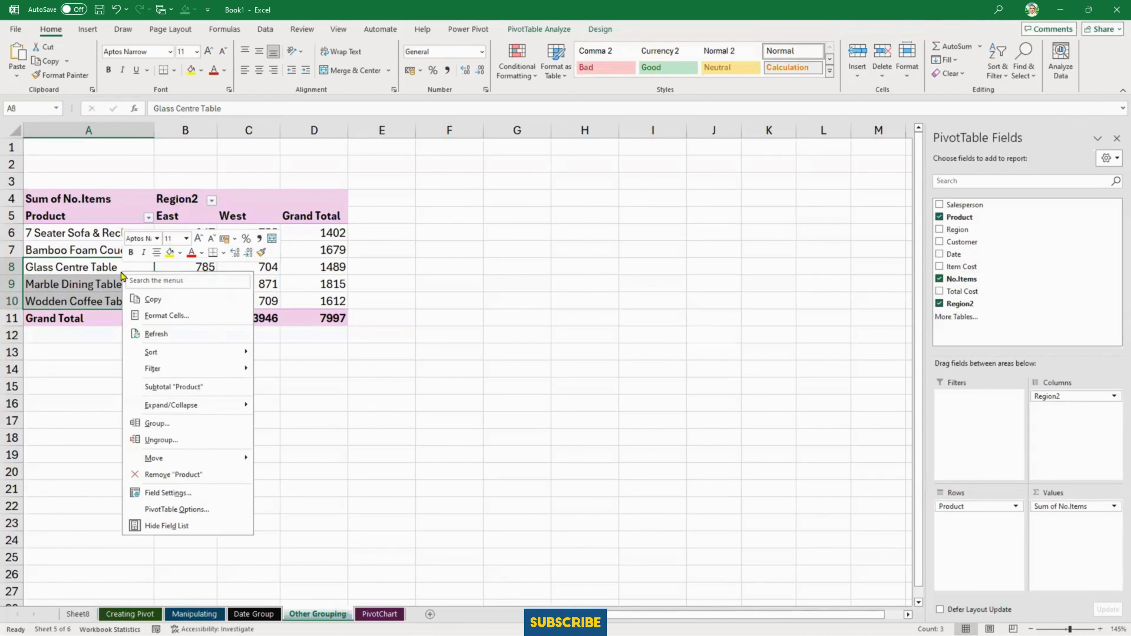
left_click(173, 427)
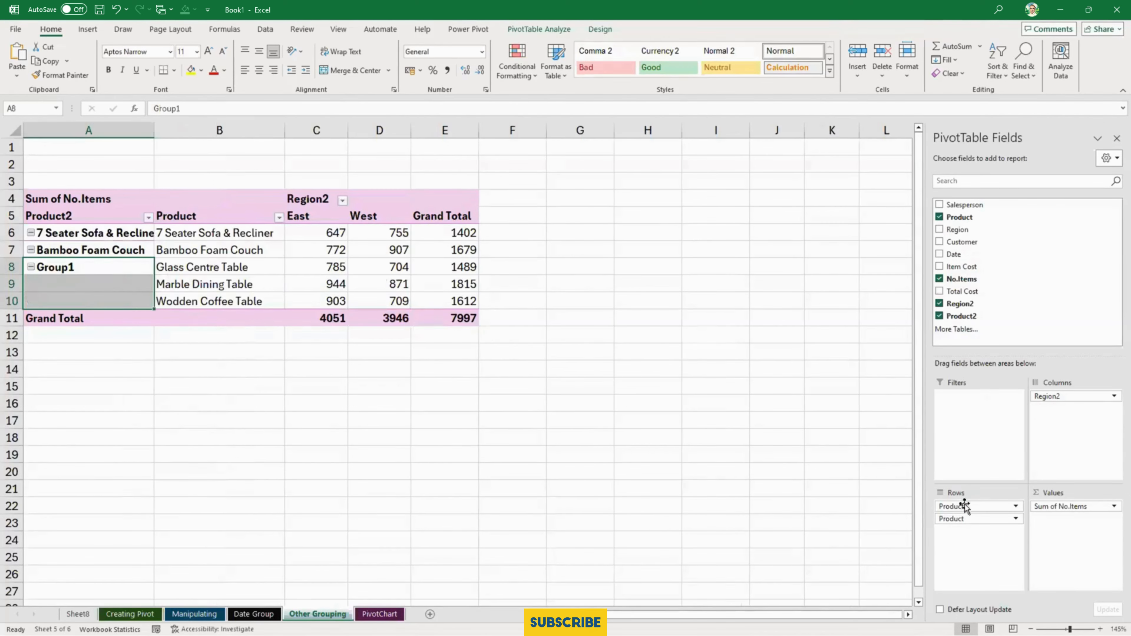
- Remove the original Product field from the rows, keeping Product2, and rename the group of table products as All Tables
left_click(31, 267)
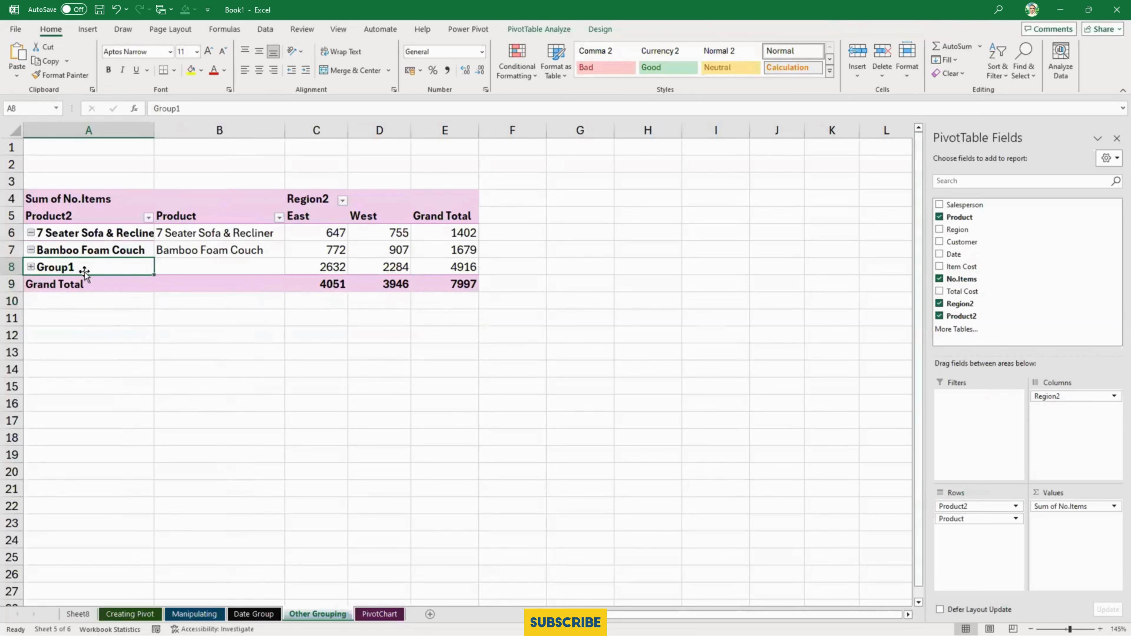
left_click(980, 505)
left_click_drag(979, 519, 821, 519)
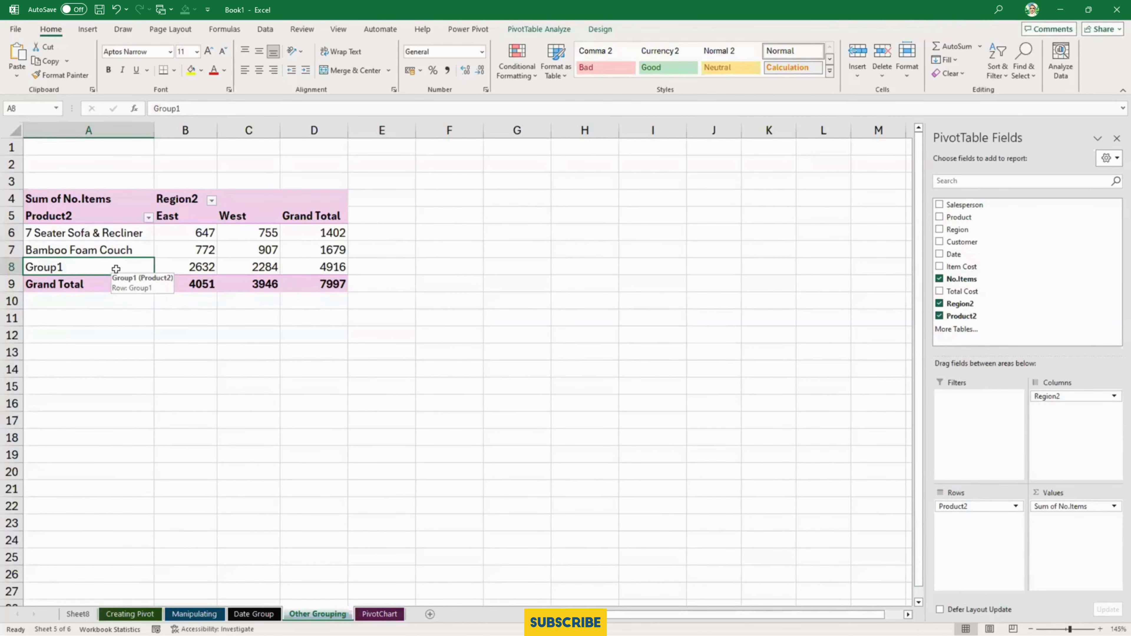
type("All Tables")
key("Return")
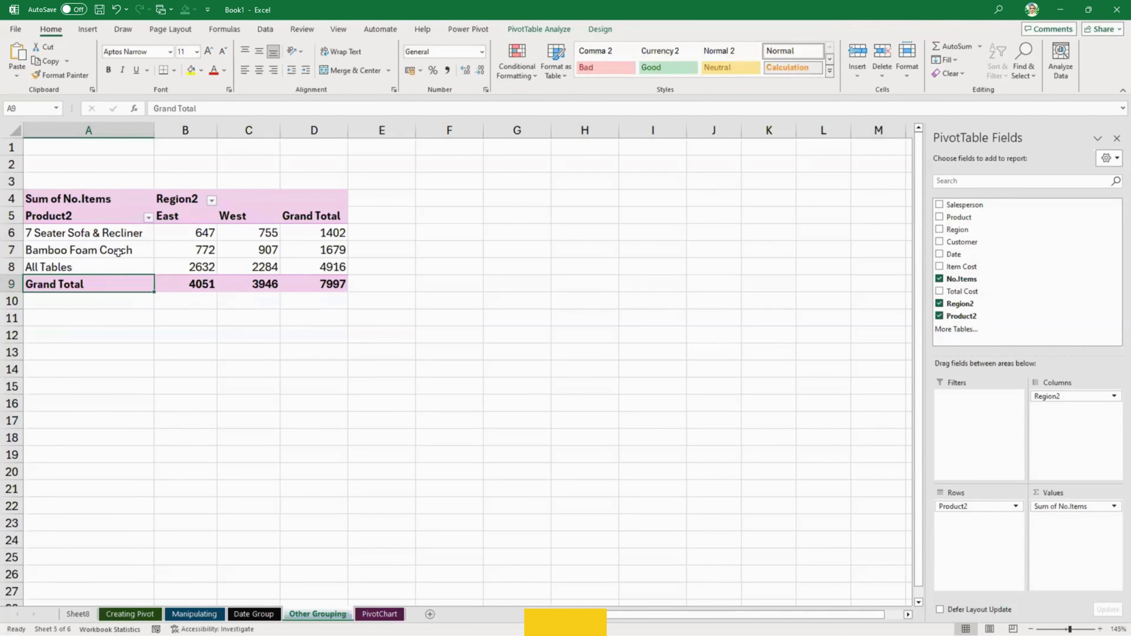
- Group the 7 Seater Sofa & Recliner and Bamboo Foam Couch rows in the PivotTable
left_click(108, 237)
key("shift+Down")
right_click(108, 238)
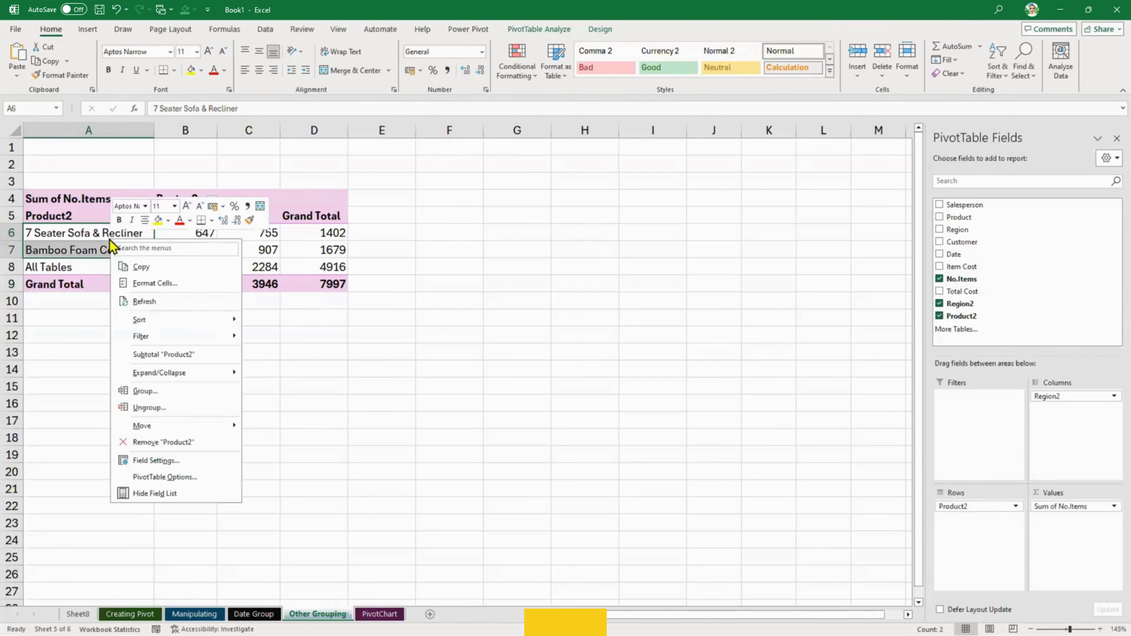
left_click(165, 391)
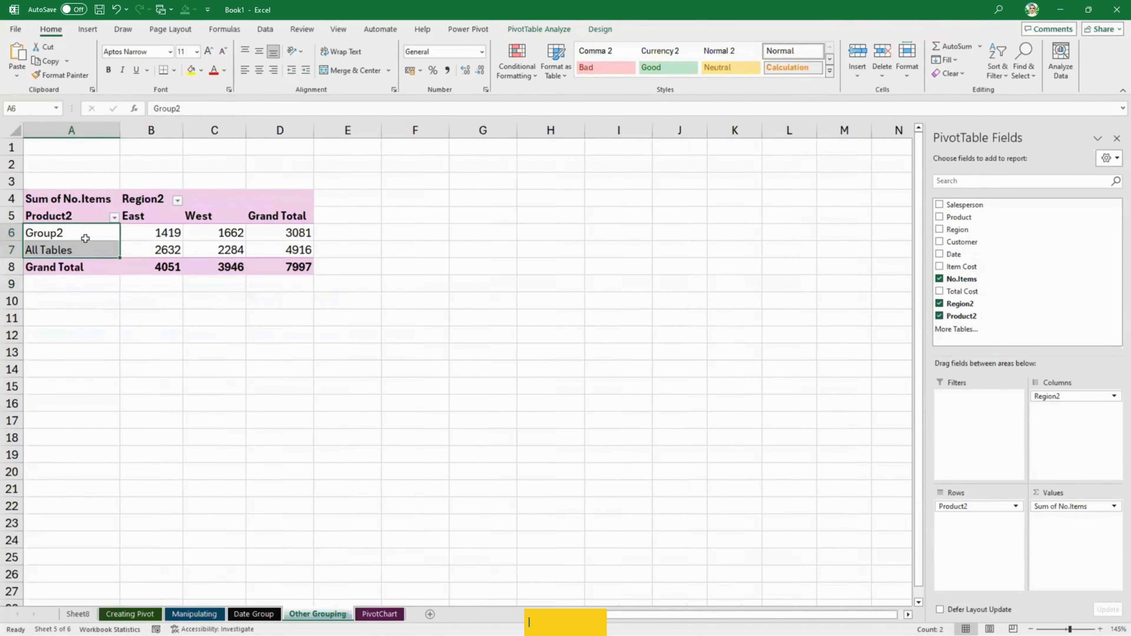
- Rename the sofa and couch group as All Sofa and Couch and slightly widen column A
left_click(86, 236)
type("All ")
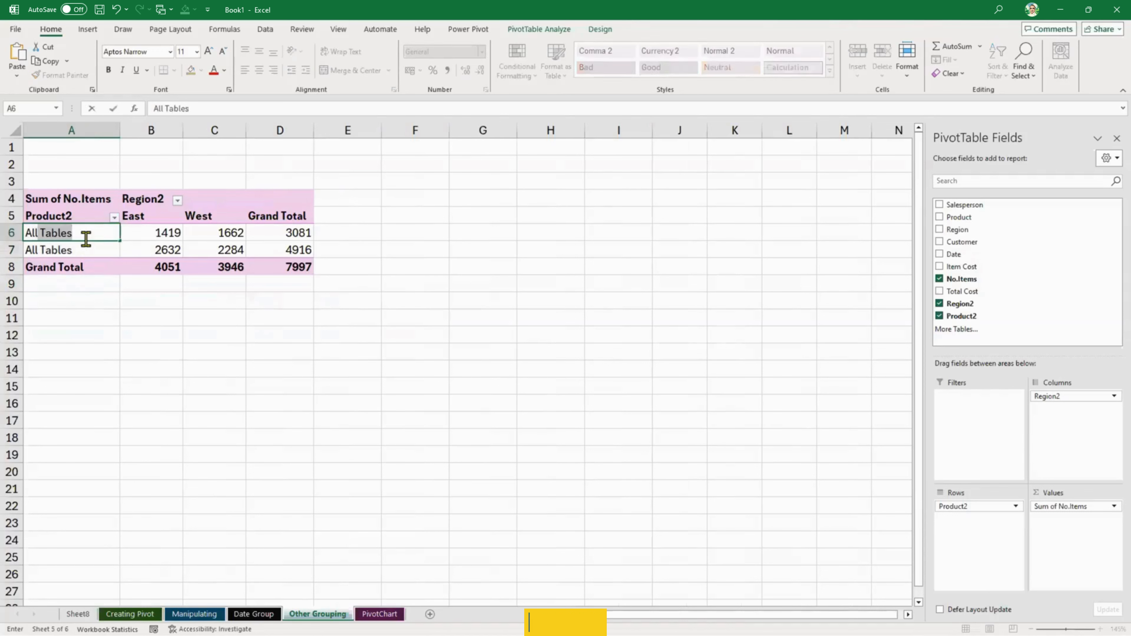
type("Sofa and")
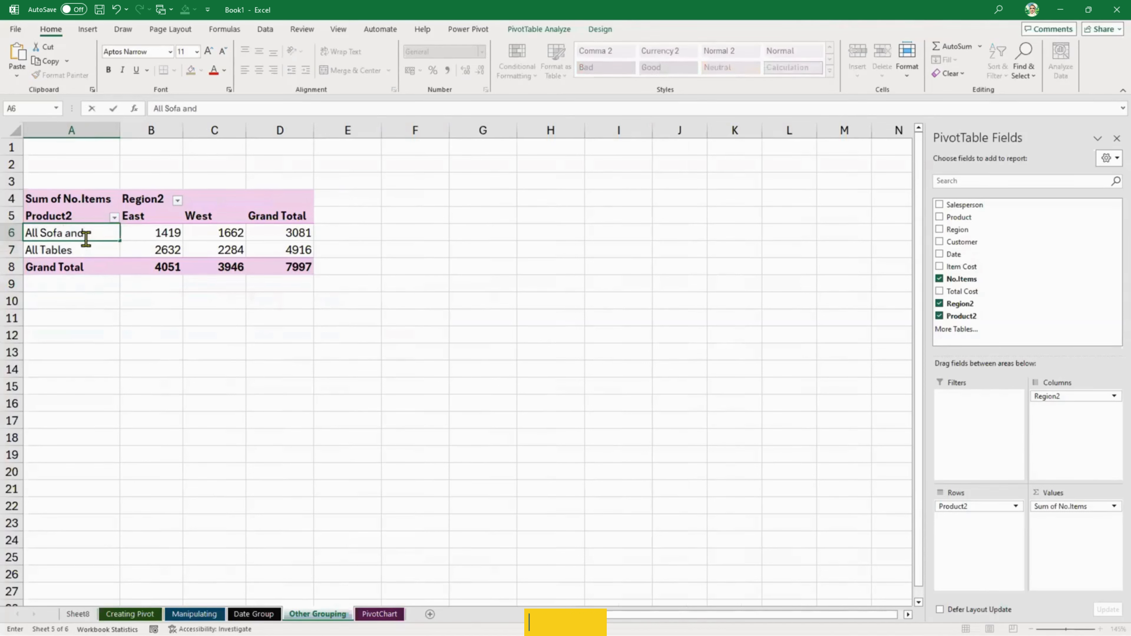
type(" Couch")
key("Return")
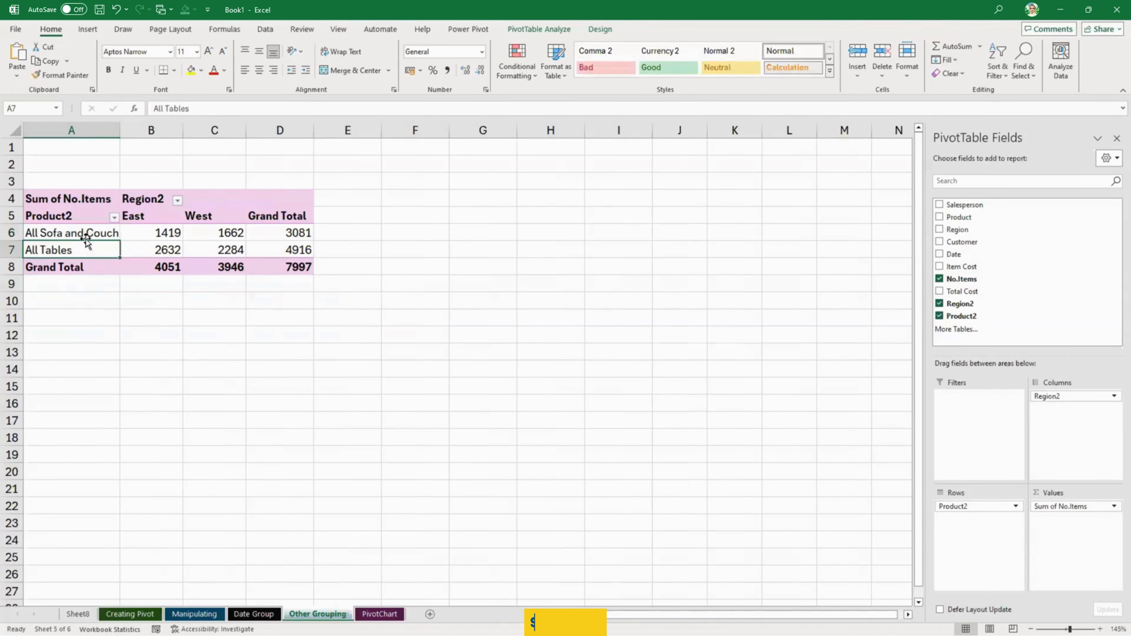
left_click_drag(123, 130, 132, 130)
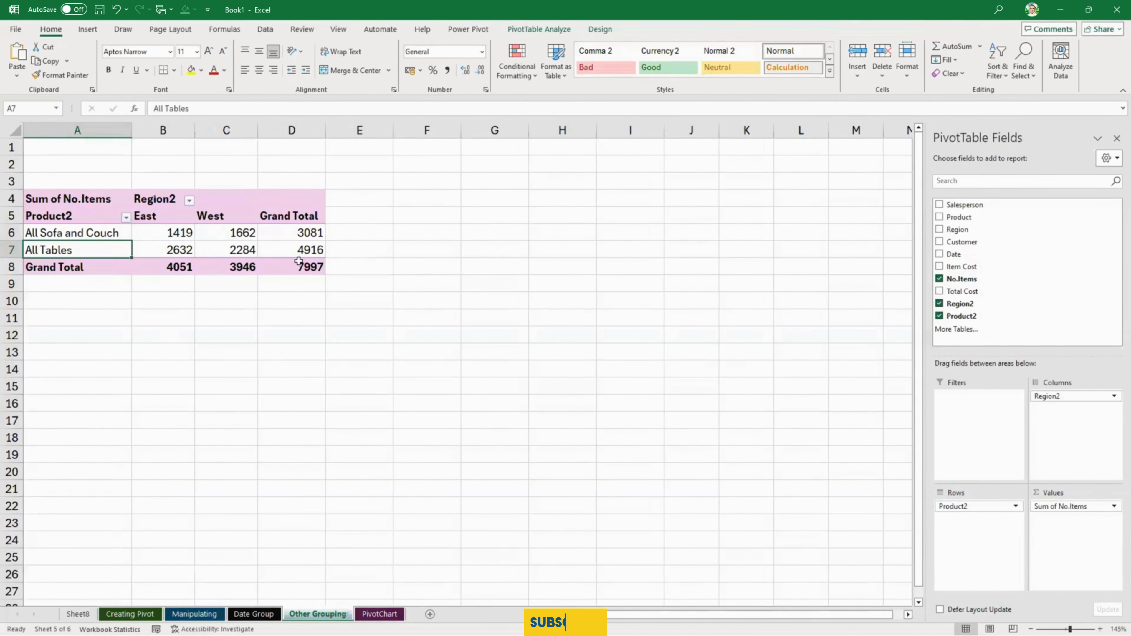
mouse_move(308, 266)
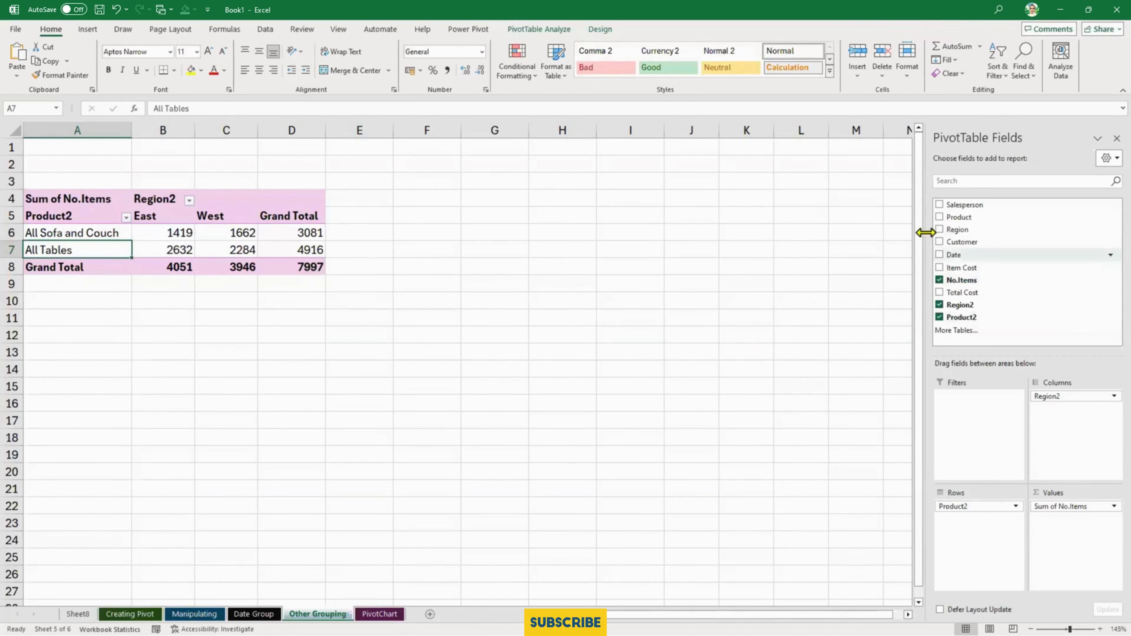
- Replace Product2 with the Salesperson field in the rows and ungroup the East and West region groups
left_click_drag(961, 207, 814, 441)
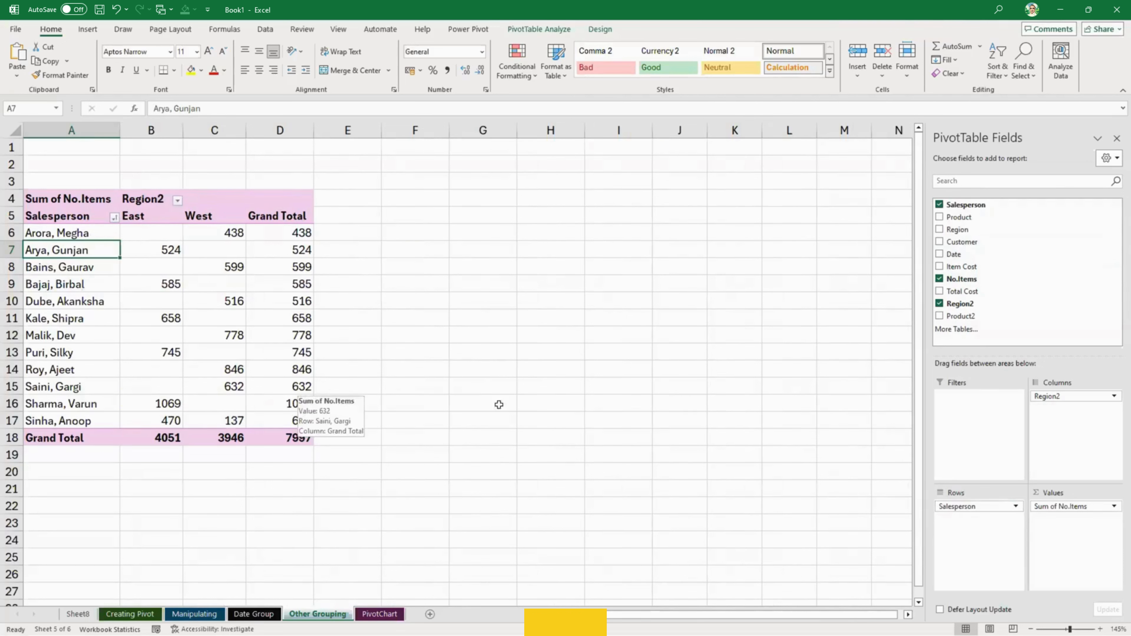
left_click(169, 210)
right_click(163, 217)
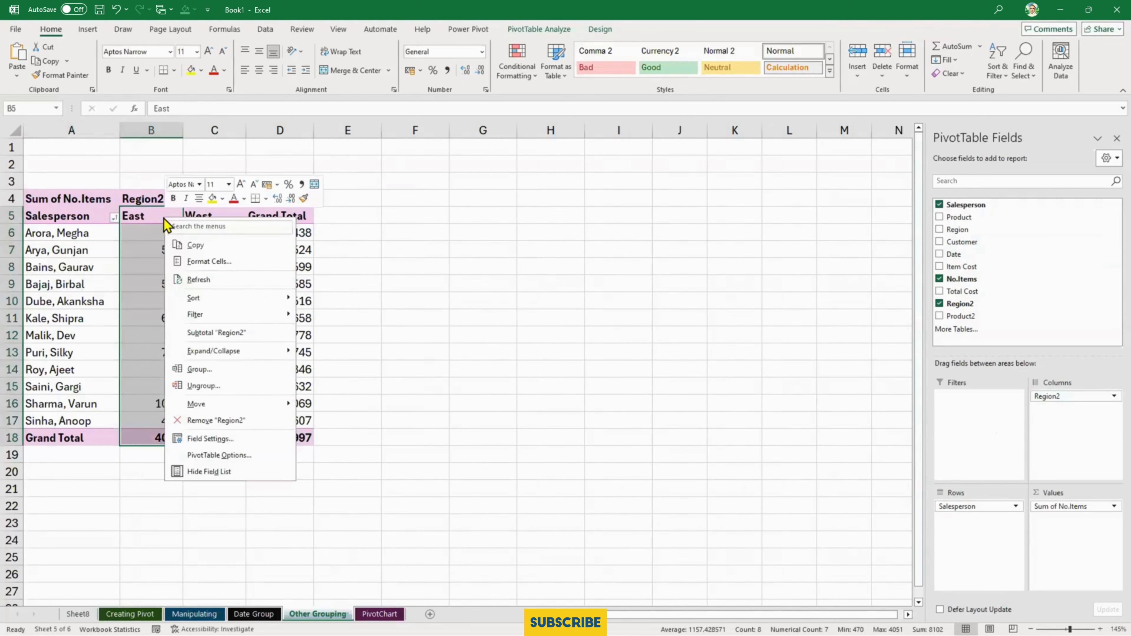
left_click(225, 385)
right_click(280, 221)
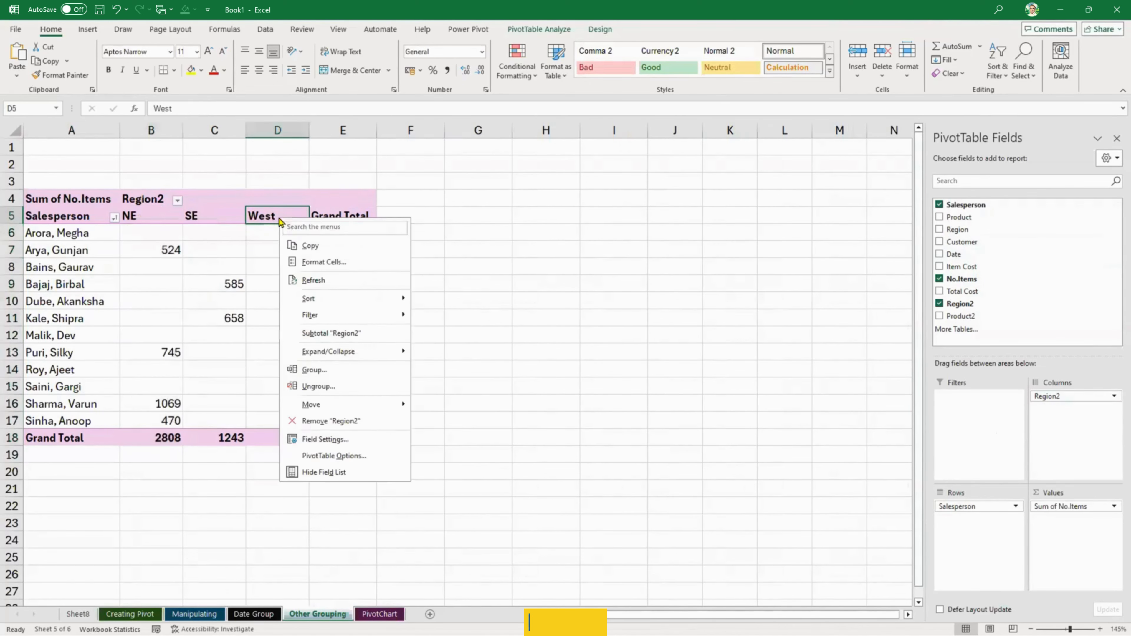
left_click(352, 387)
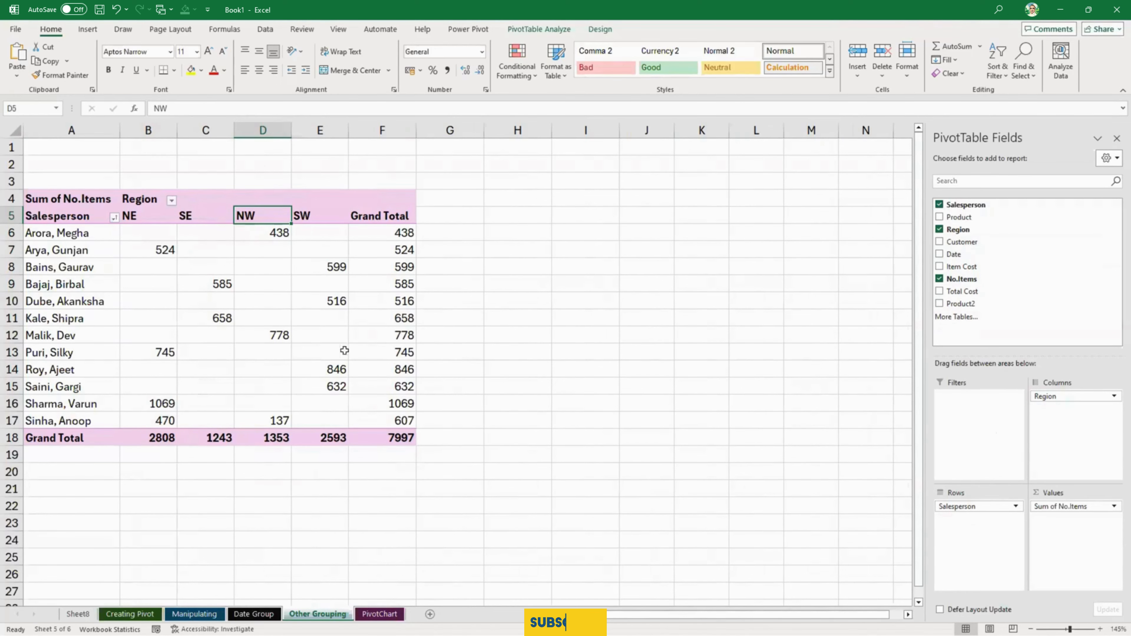
- Move the salesperson in row 16 to the start of the list, and the NE salesperson in row 8 directly below
scroll(359, 351, "up", 2, "ctrl")
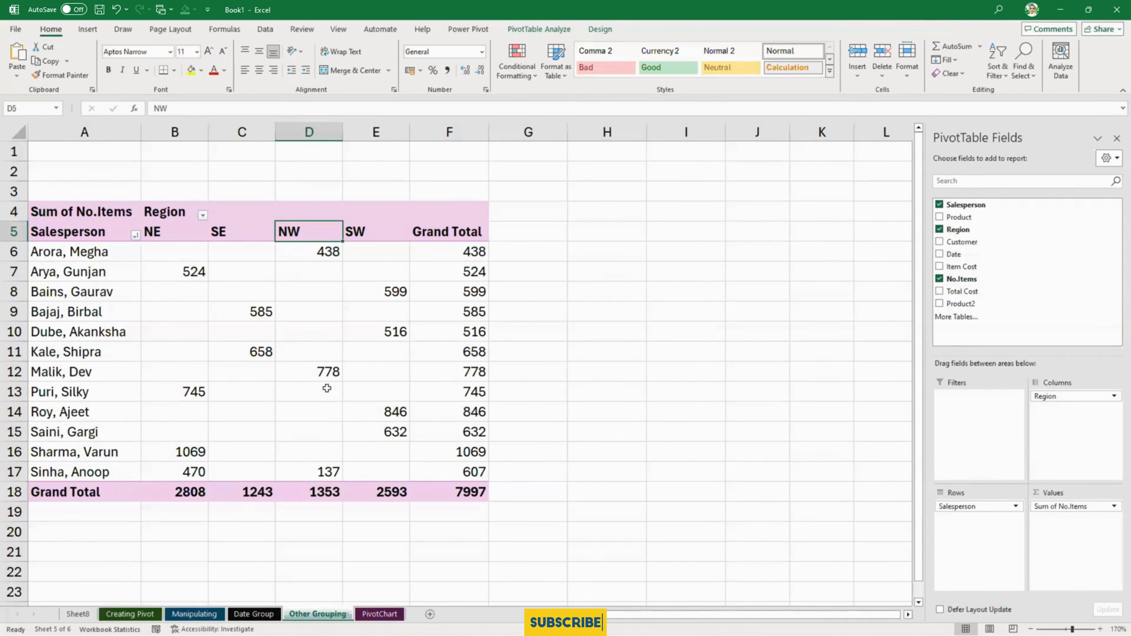
mouse_move(311, 344)
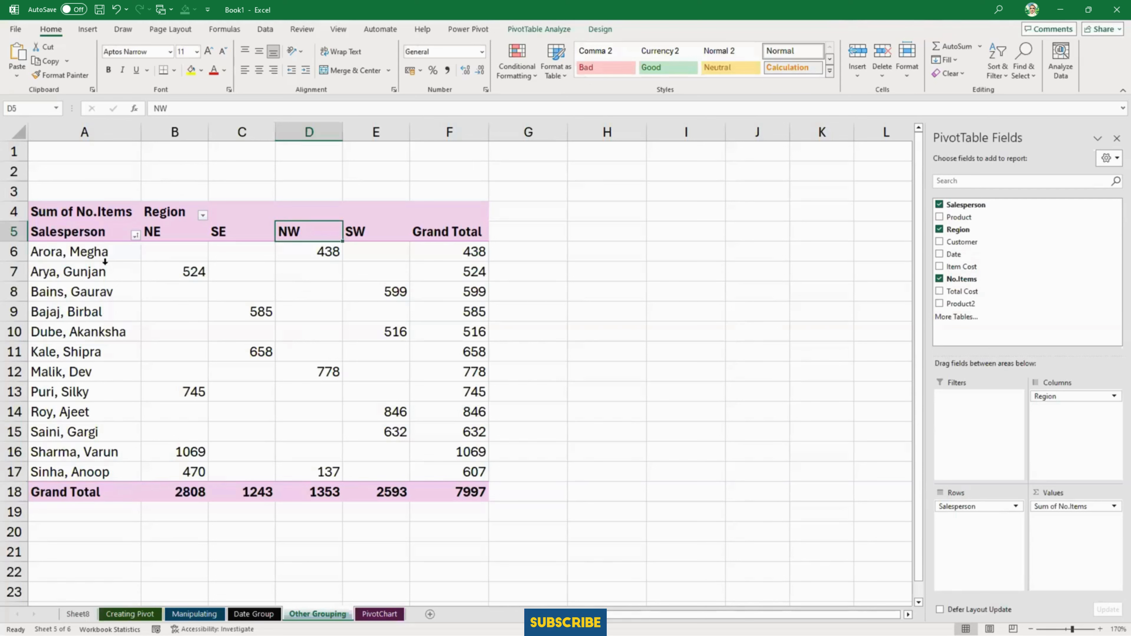
left_click(115, 445)
left_click(112, 451)
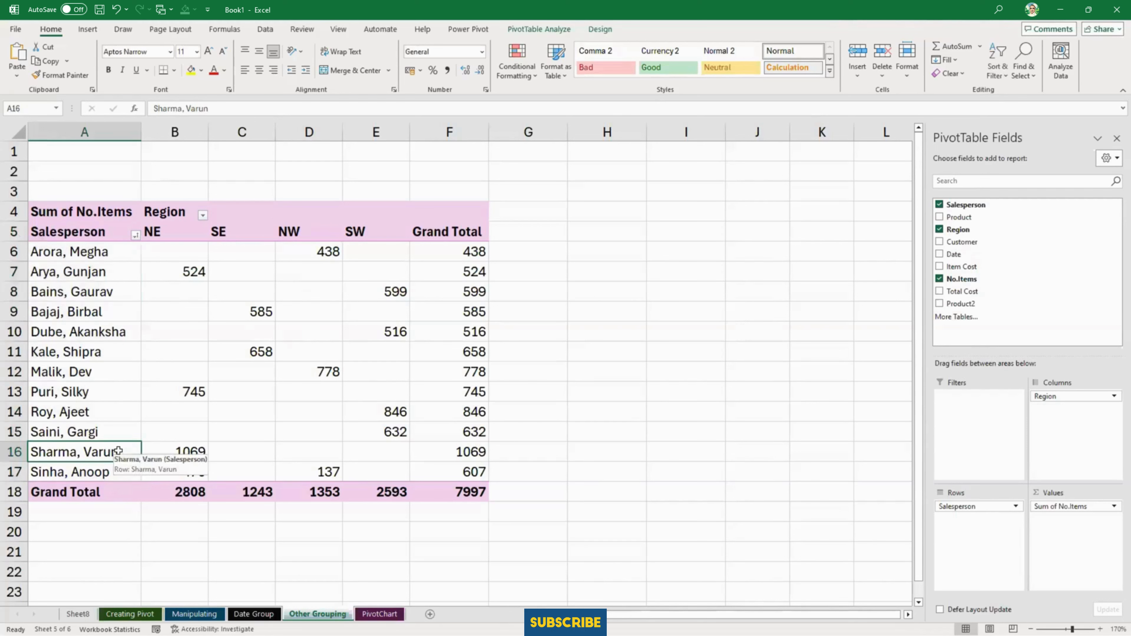
left_click_drag(143, 458, 165, 238)
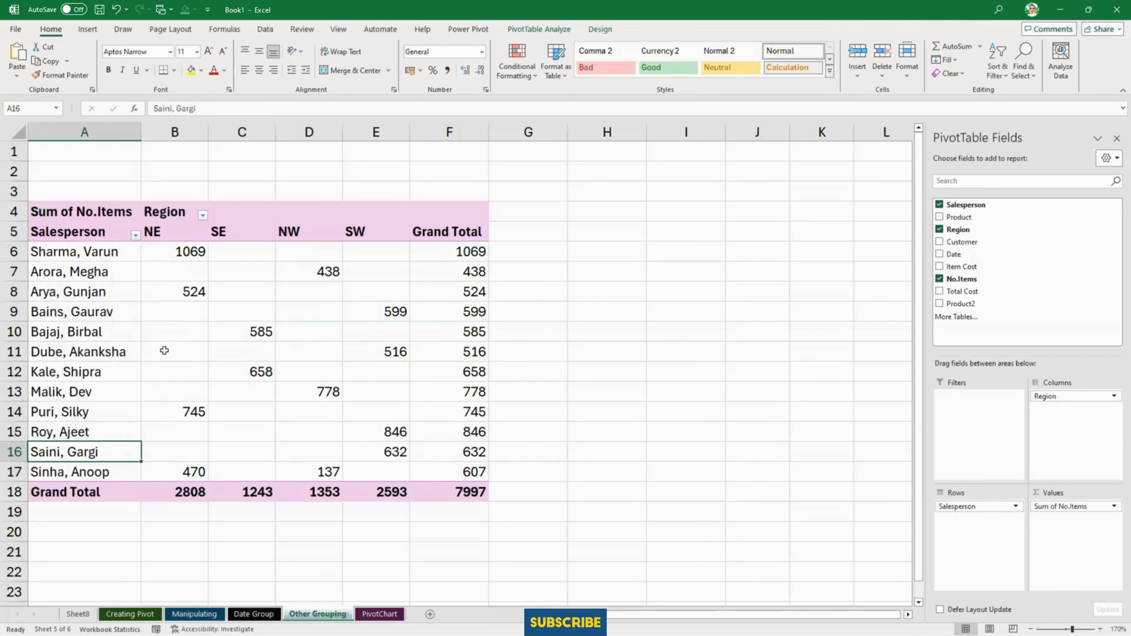
left_click(107, 292)
left_click_drag(137, 293, 148, 268)
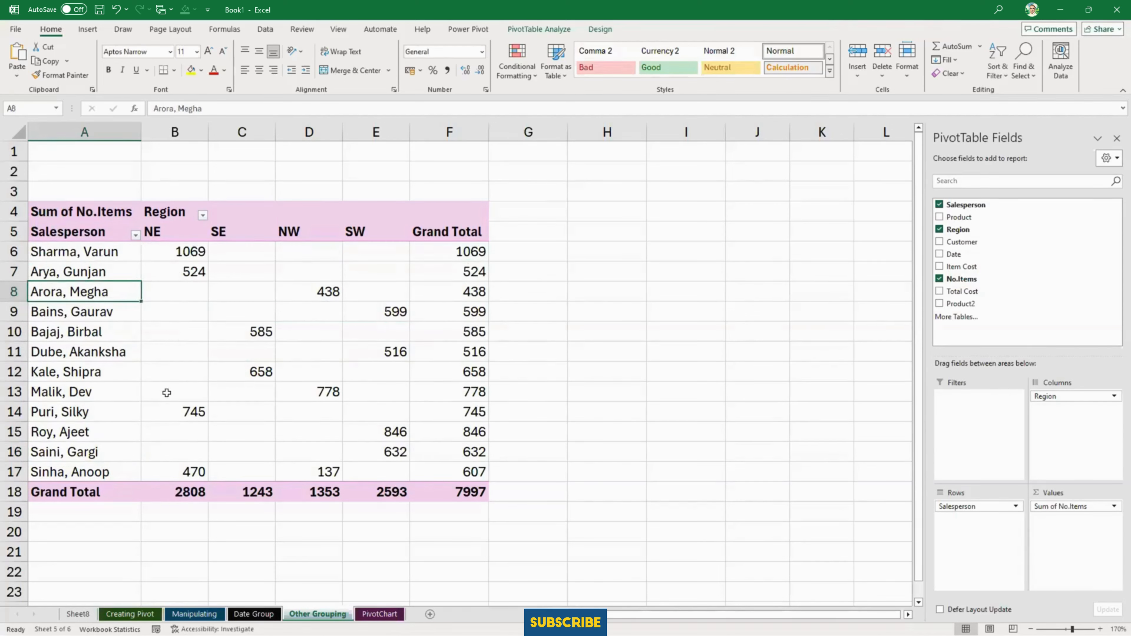
- Move the salesperson in row 14 up to row 8 and the one in row 17 up to row 9, completing the NE block
left_click(120, 413)
left_click_drag(142, 409, 144, 278)
left_click(128, 467)
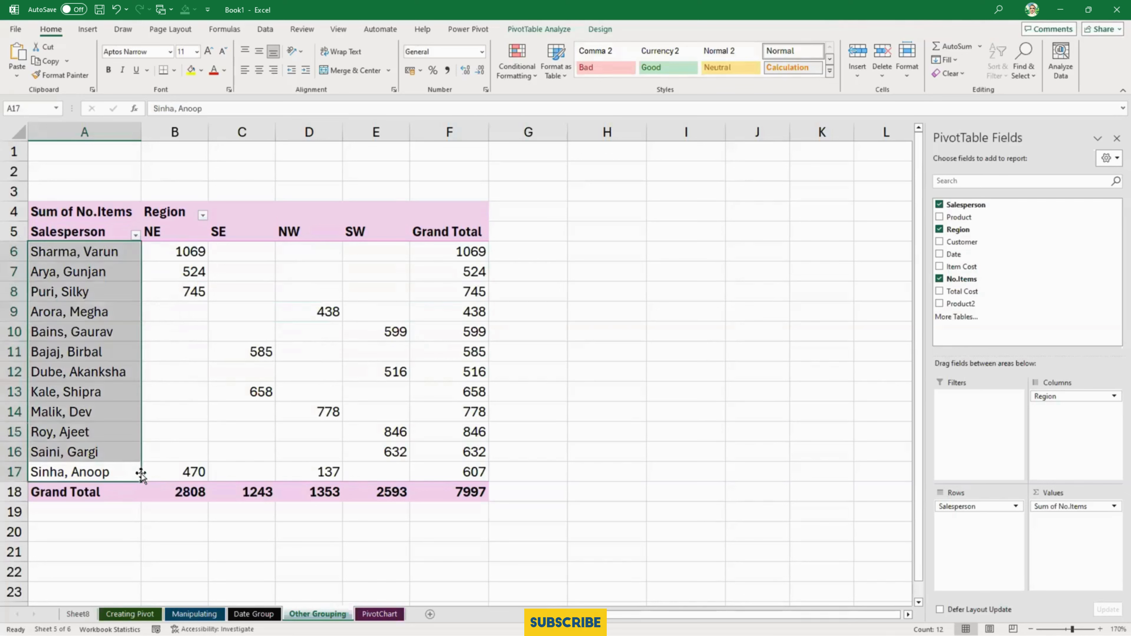
left_click(141, 471)
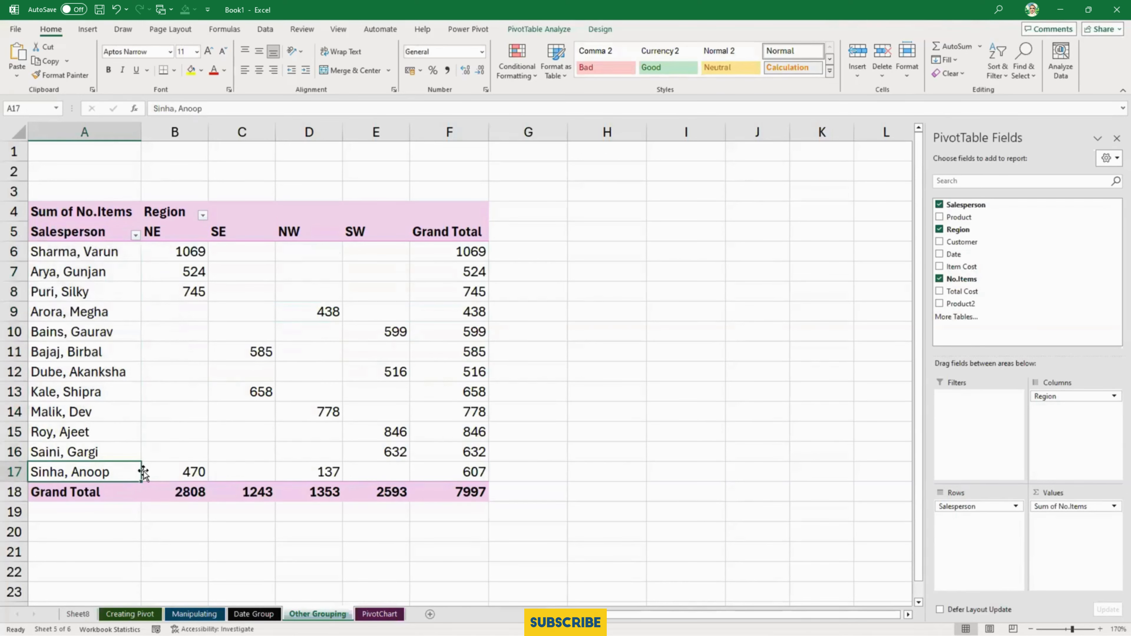
left_click_drag(142, 471, 154, 303)
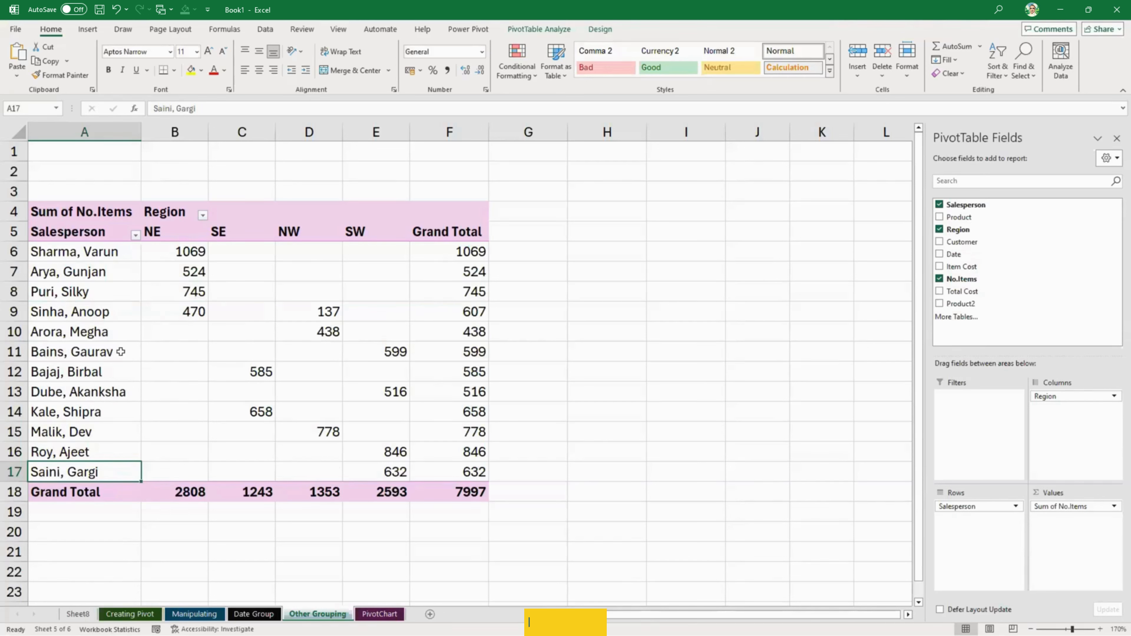
- Move the NW region column ahead of SE and the NW salesperson in row 15 up to row 11
left_click(310, 232)
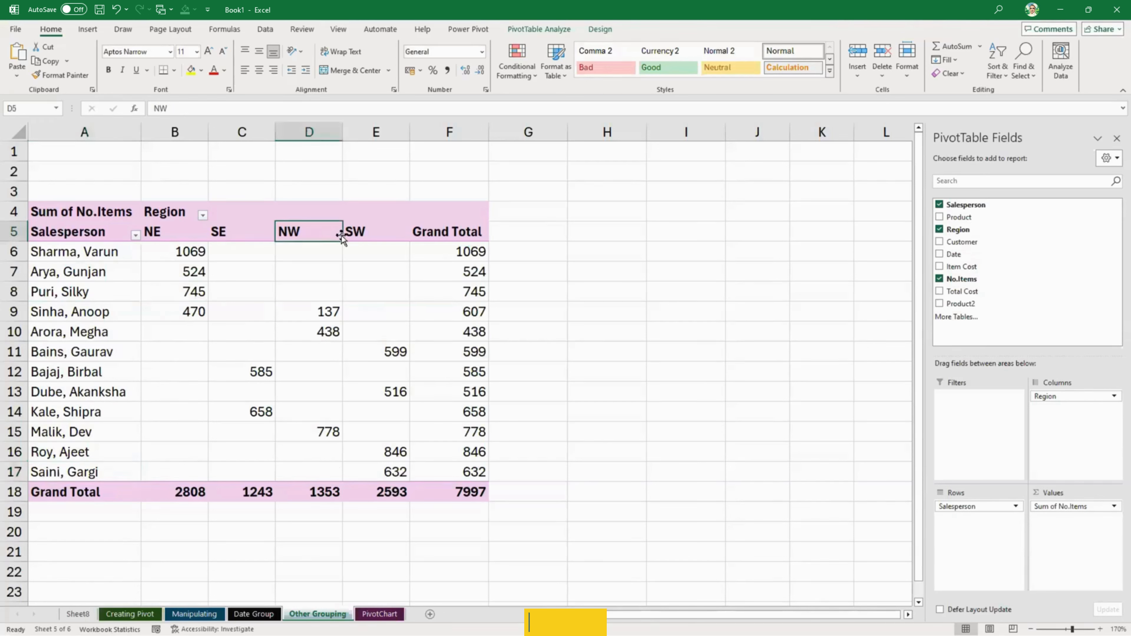
left_click_drag(342, 234, 211, 232)
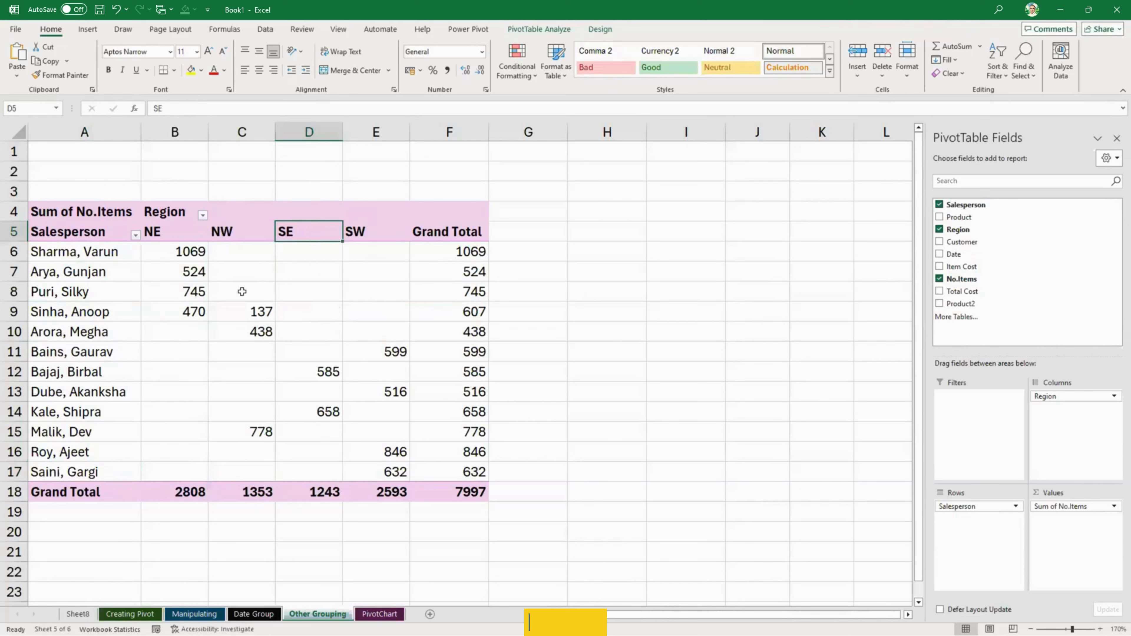
left_click(119, 433)
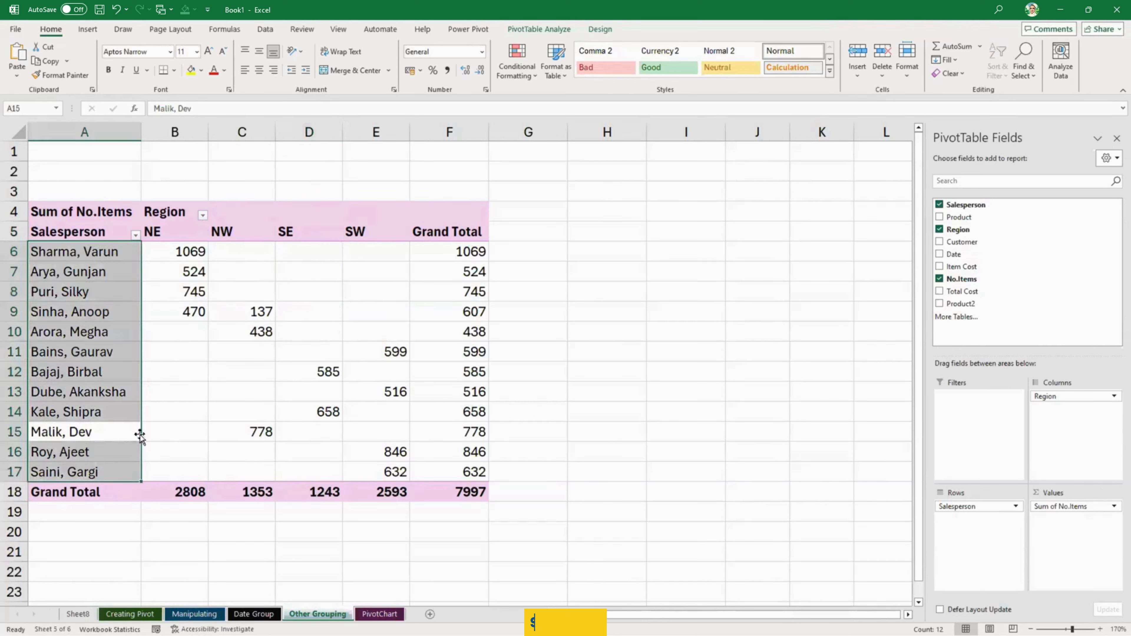
left_click(128, 432)
left_click_drag(139, 431, 154, 352)
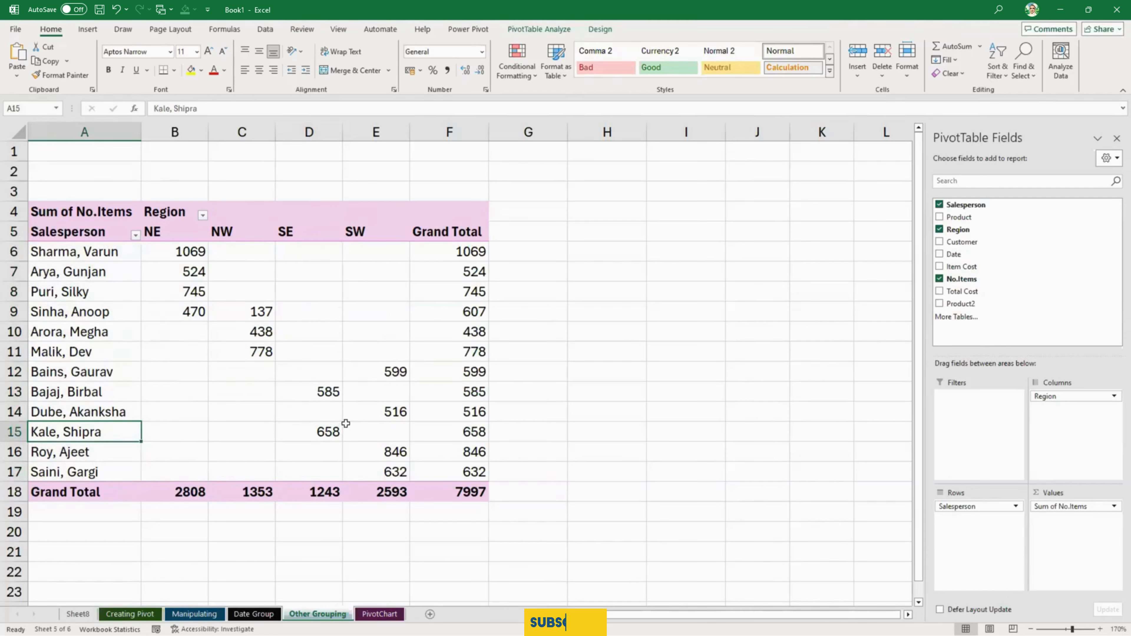
- Move the SE salespeople in rows 13 and 15 up to rows 12 and 13, directly below the NW block
left_click(114, 374)
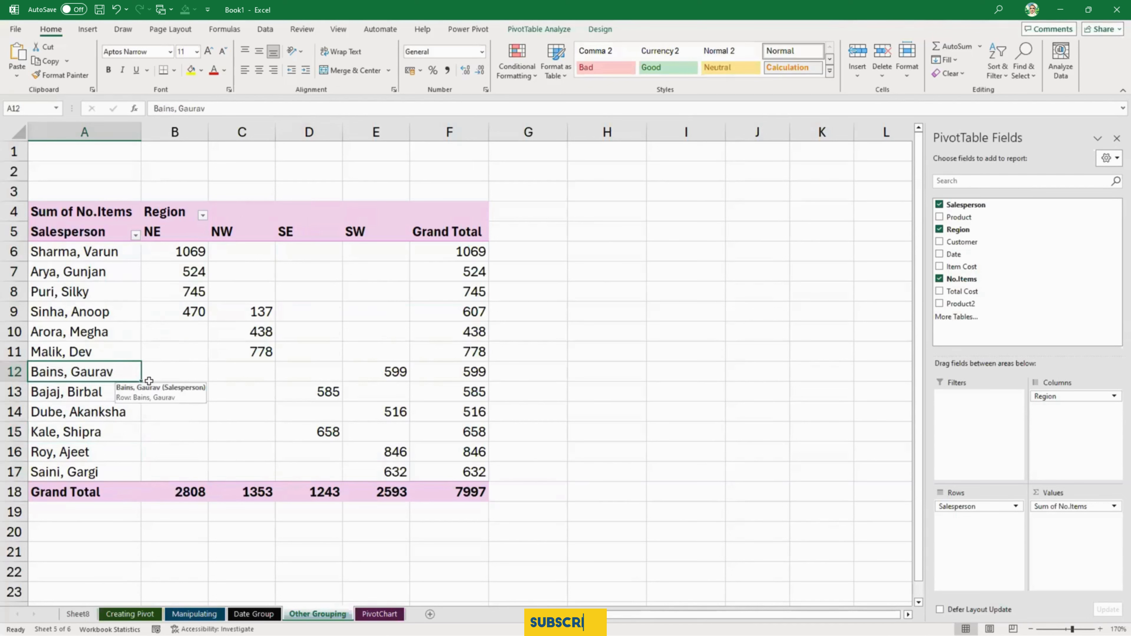
left_click(121, 391)
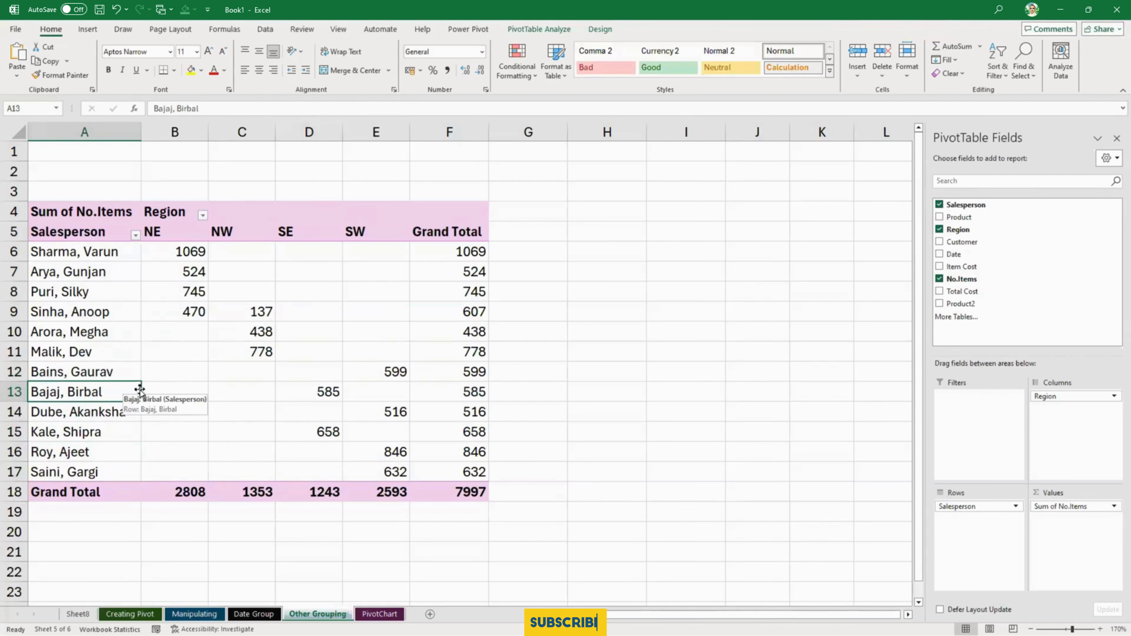
left_click_drag(142, 369, 144, 368)
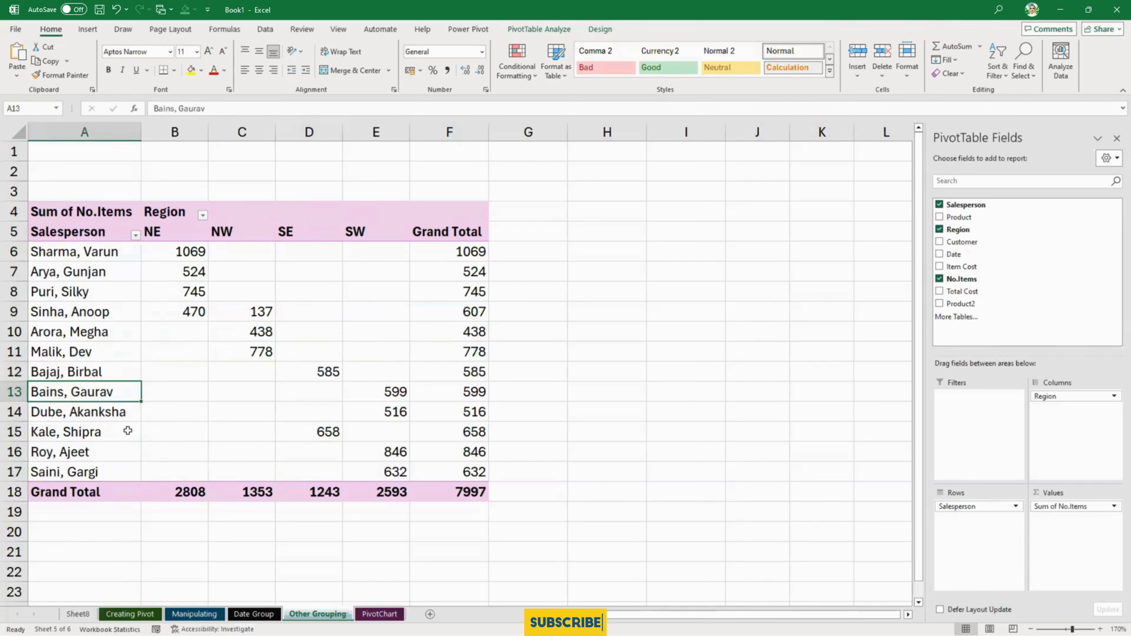
left_click(136, 430)
left_click_drag(143, 430, 227, 378)
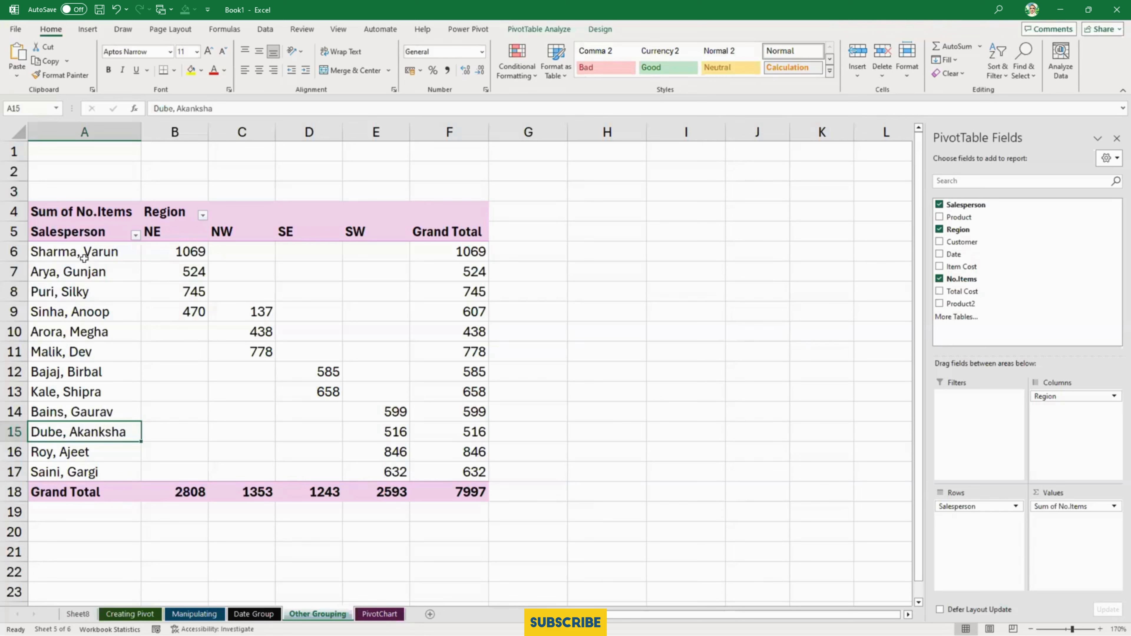
- Group the four NE salespeople in rows 6 to 9 as Delhi Office and remove the original Salesperson field from the rows
left_click_drag(85, 255, 89, 312)
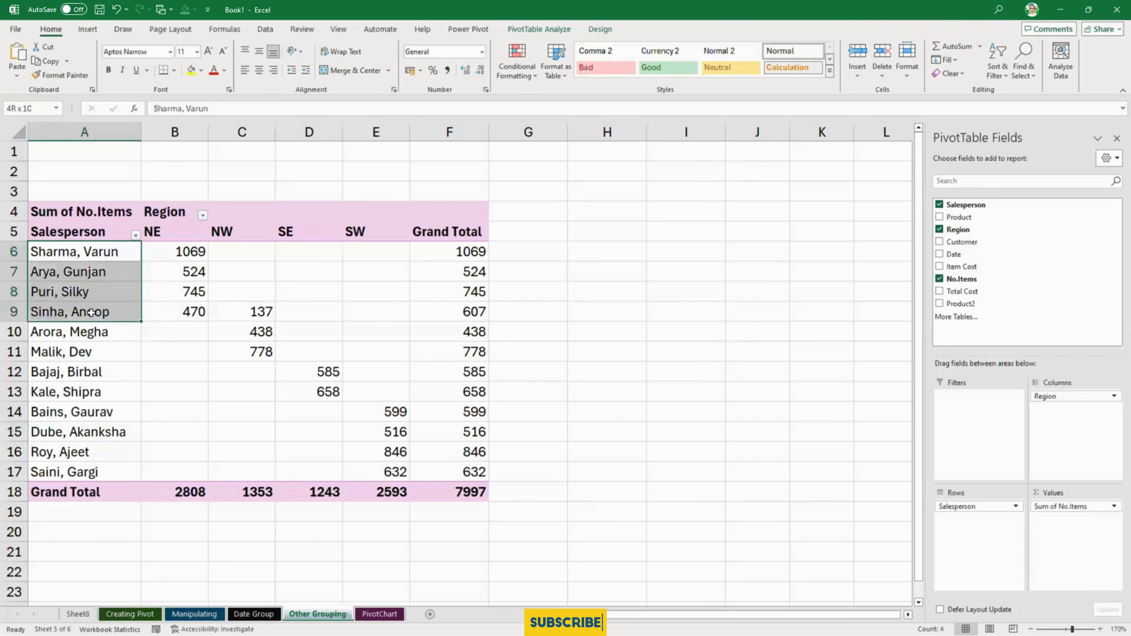
right_click(88, 262)
left_click(133, 413)
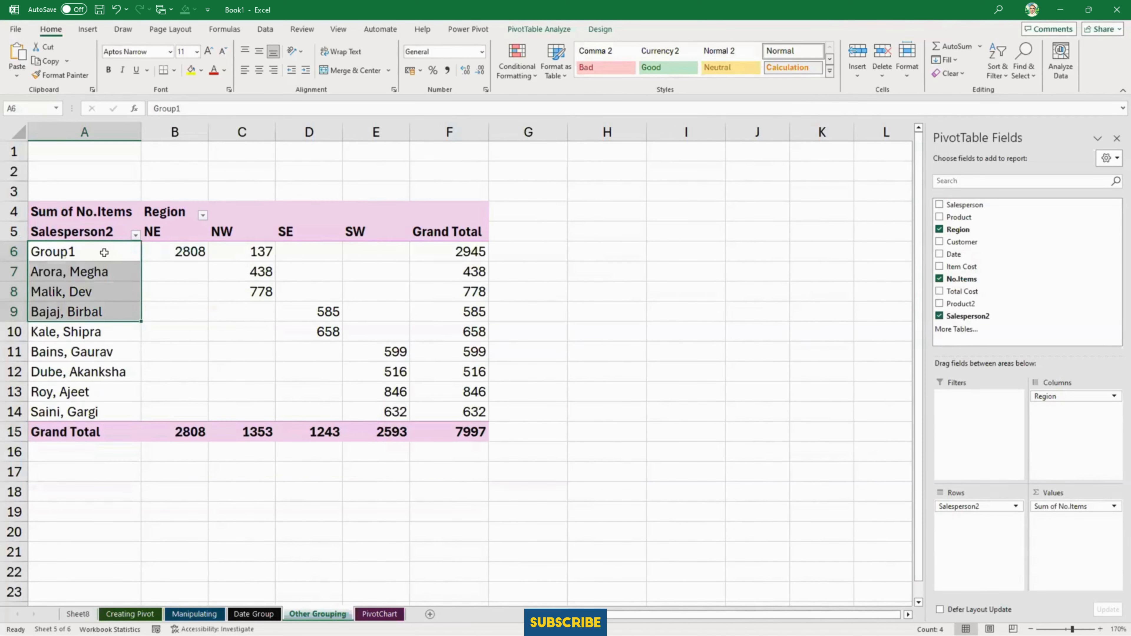
left_click(104, 253)
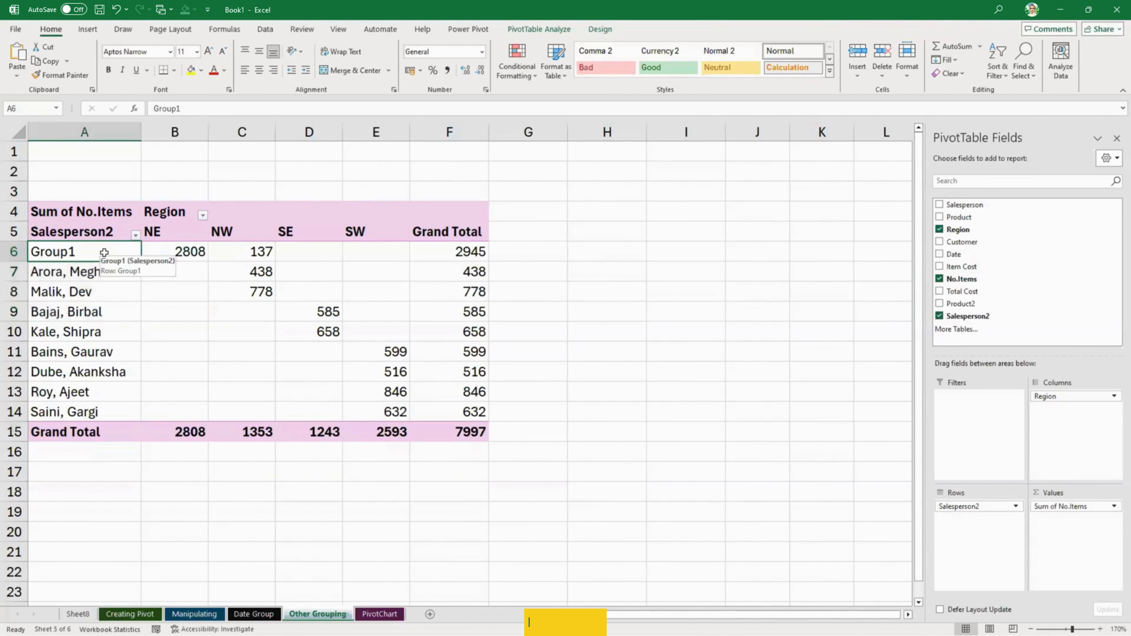
type("Delhi Office")
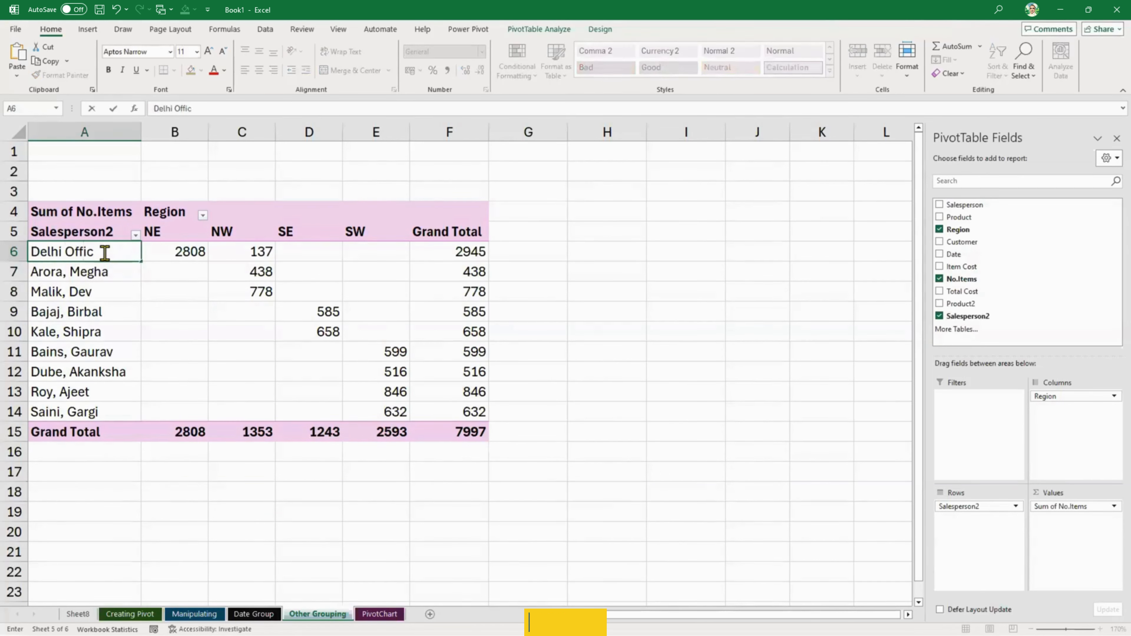
key("Return")
- Group the two NW salespeople in rows 7 and 8 and name the group Lucknow Office
left_click_drag(88, 271, 89, 289)
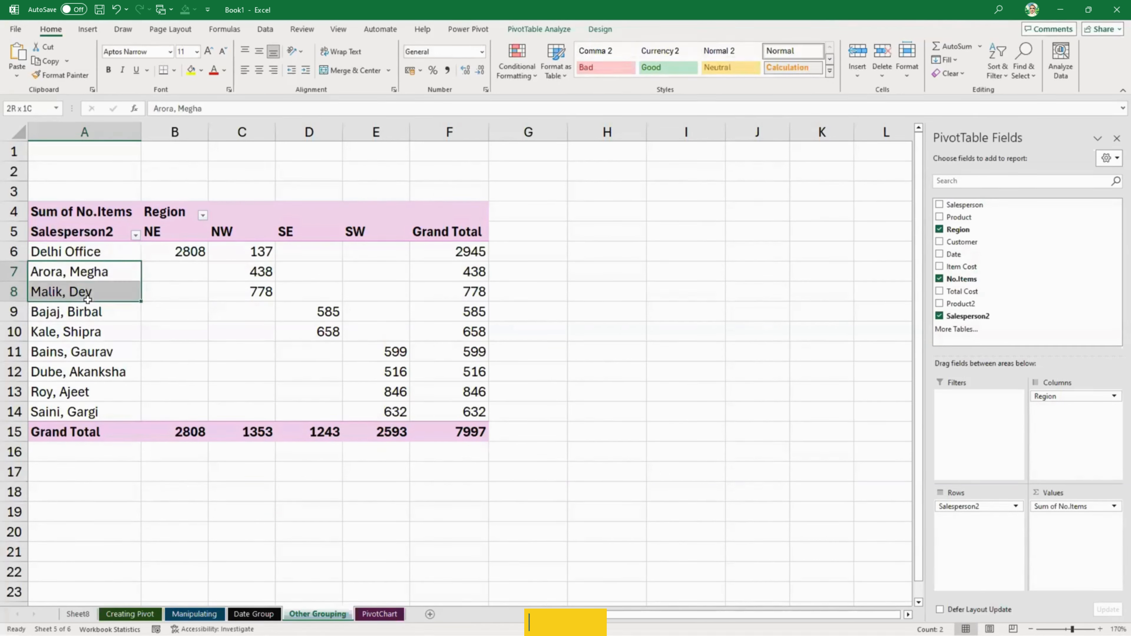
right_click(89, 279)
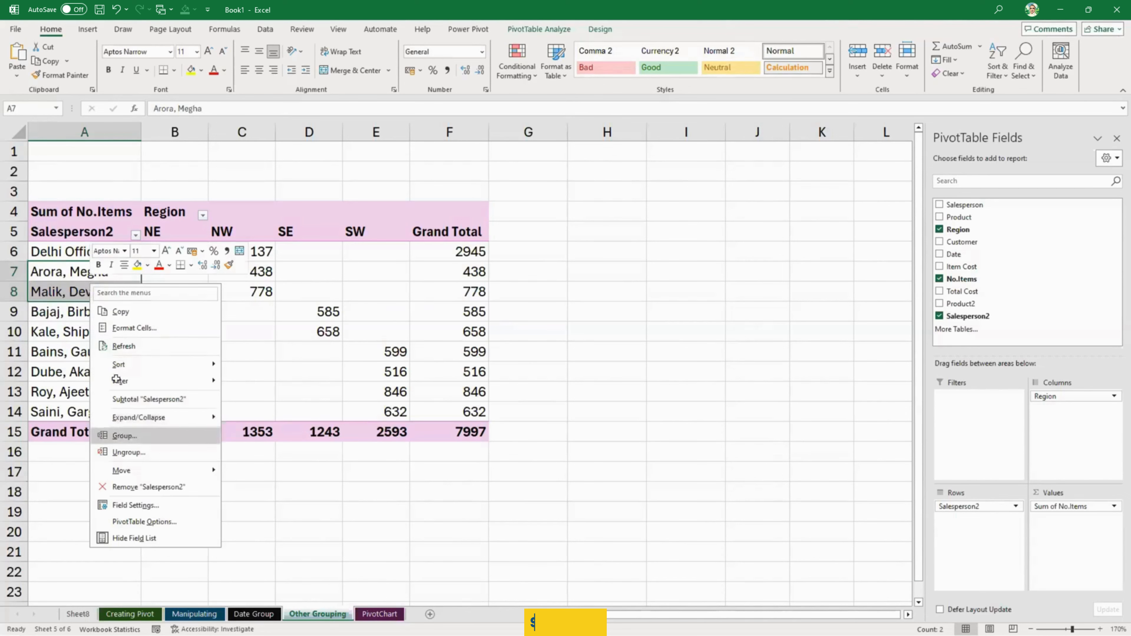
left_click(120, 436)
left_click(98, 278)
type("Lu")
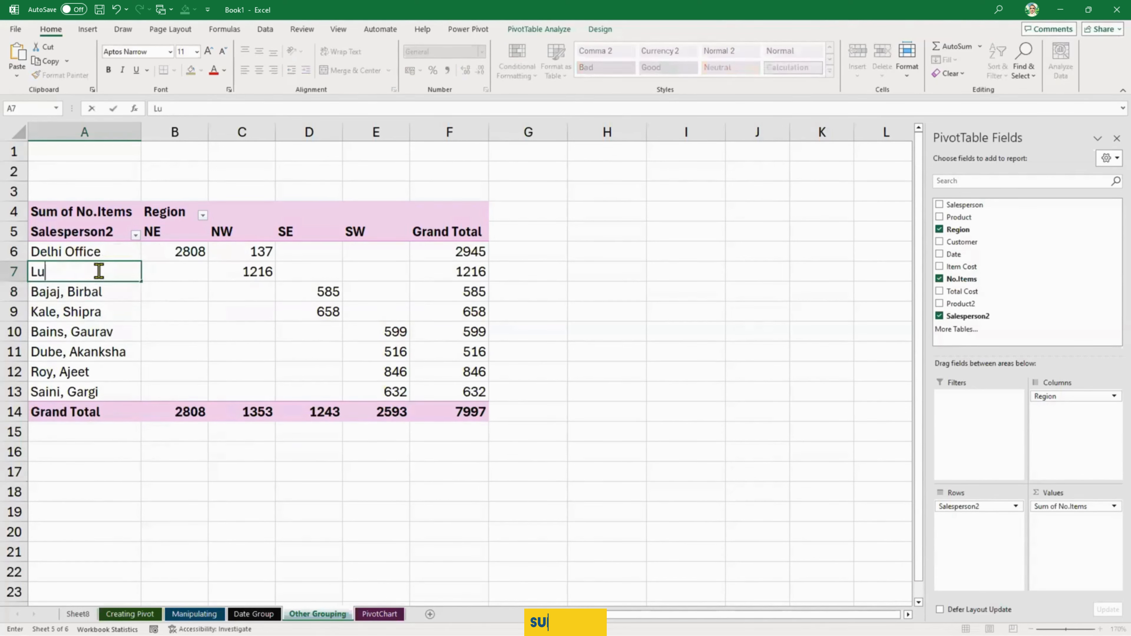
type("cknow Office")
key("Return")
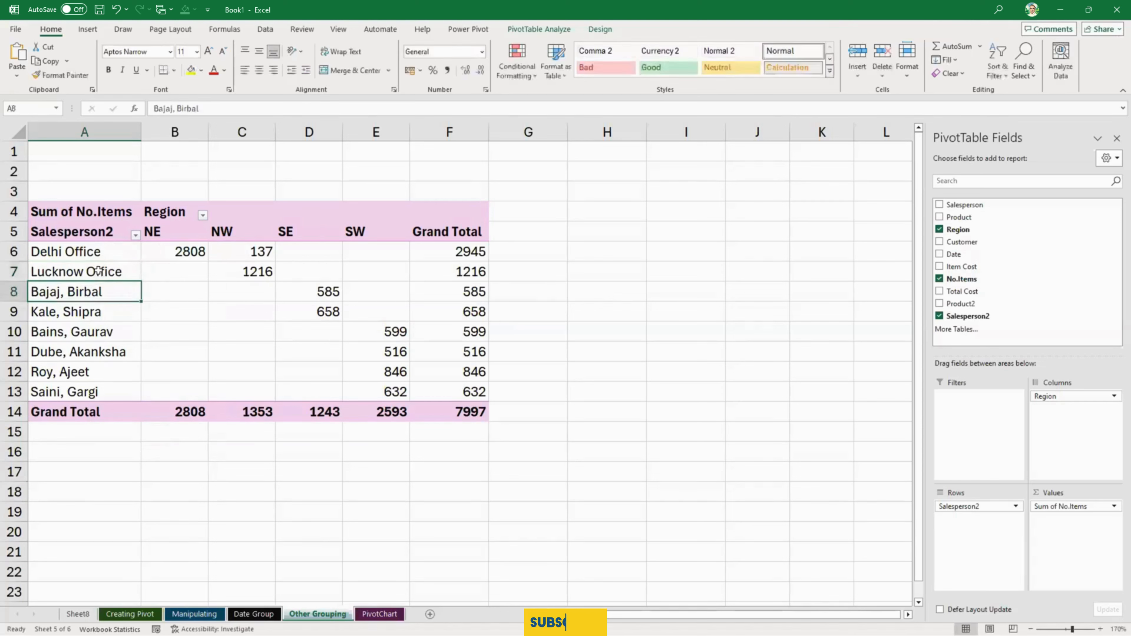
- Group the two SE salespeople in rows 8 and 9 and name the group Mumbai Office
left_click_drag(101, 293, 103, 311)
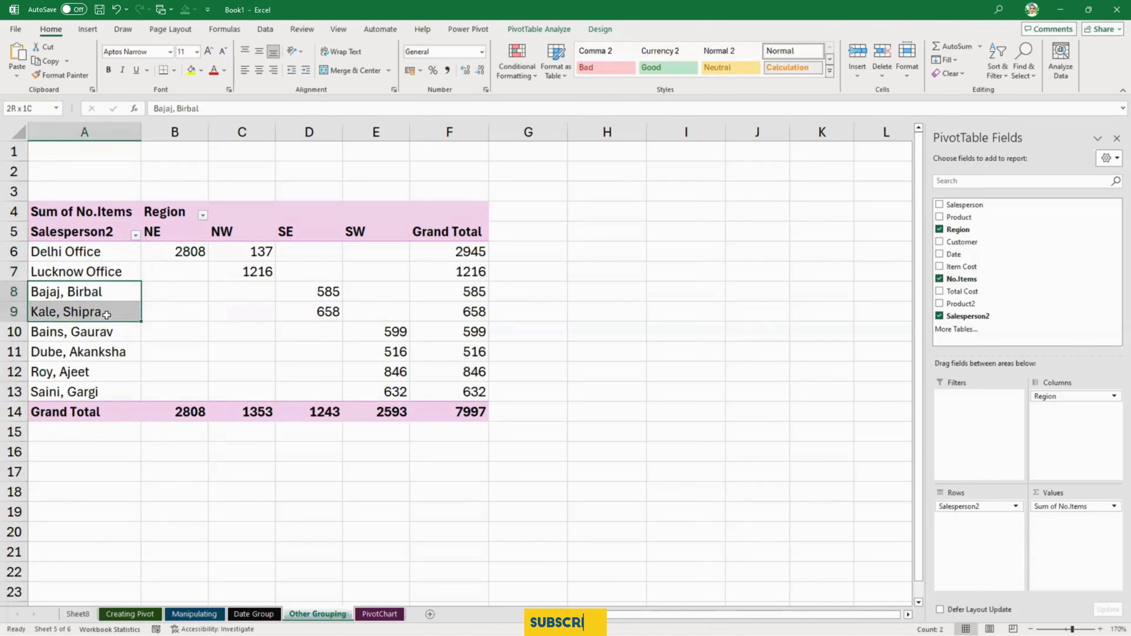
right_click(107, 307)
left_click(157, 457)
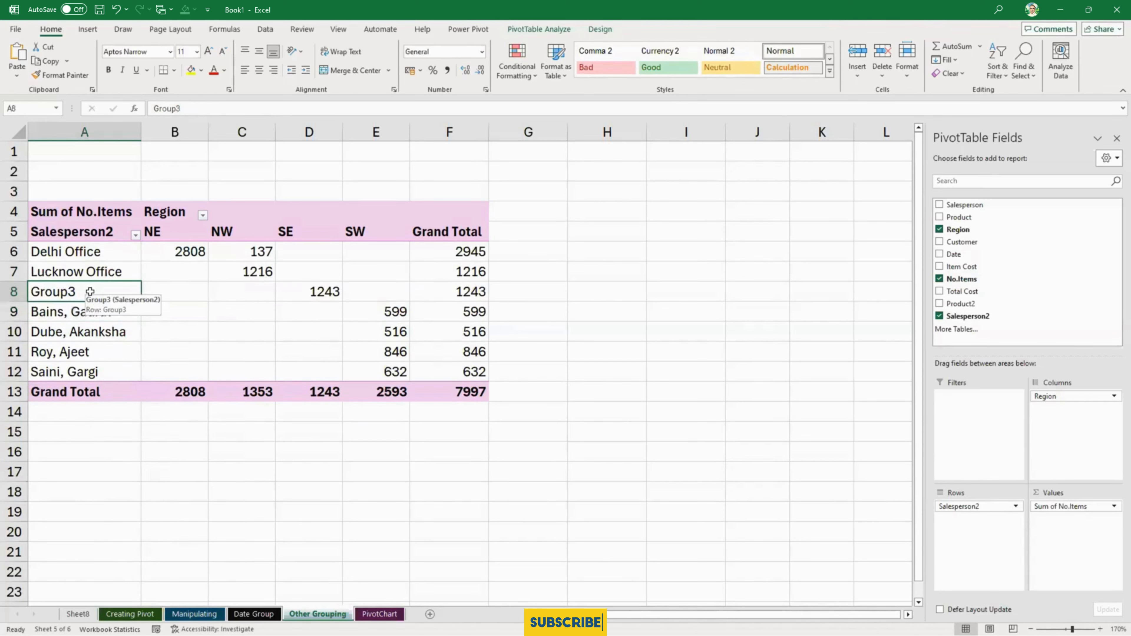
type("Mum")
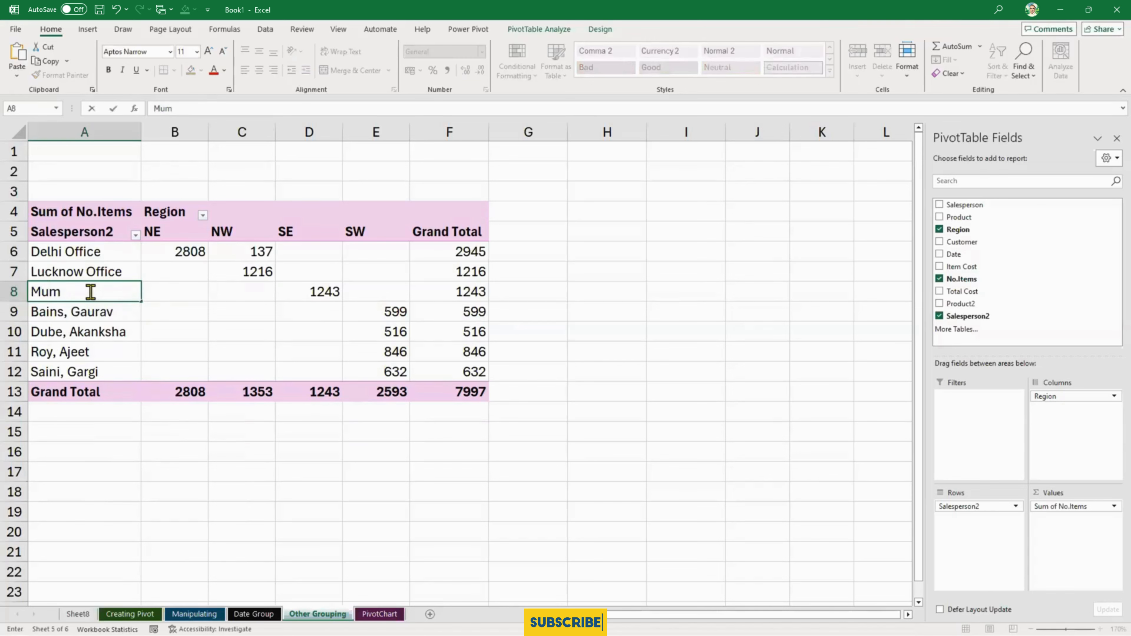
type("bai Office")
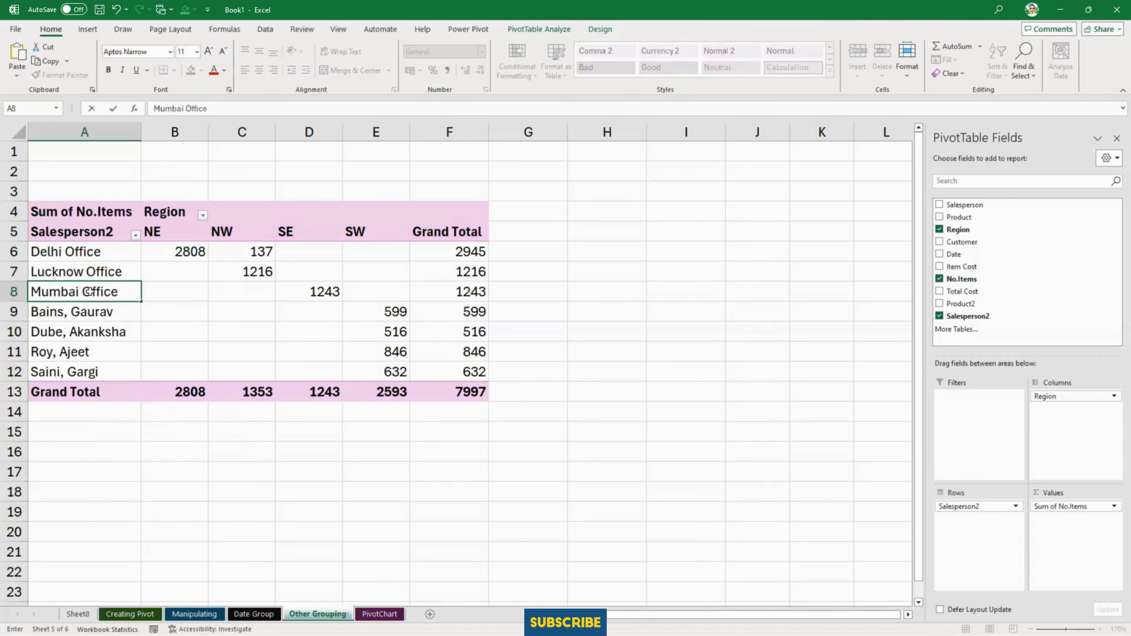
key("Return")
- Group the four SW salespeople in rows 9 to 12 and name the group Chennai Office
left_click_drag(88, 311, 99, 371)
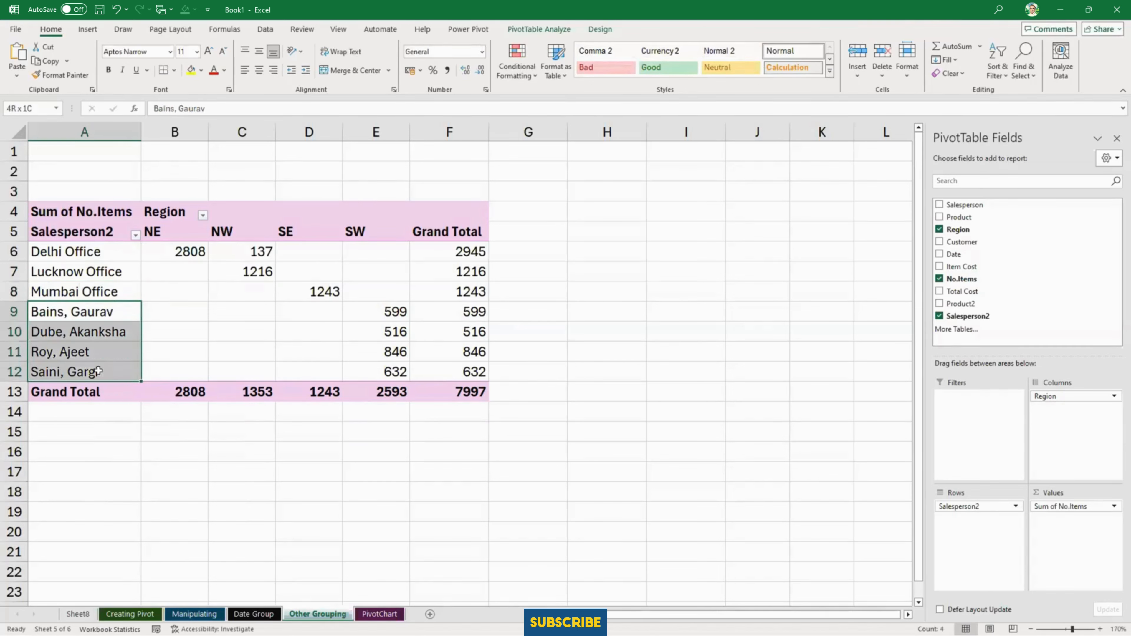
right_click(93, 318)
left_click(145, 472)
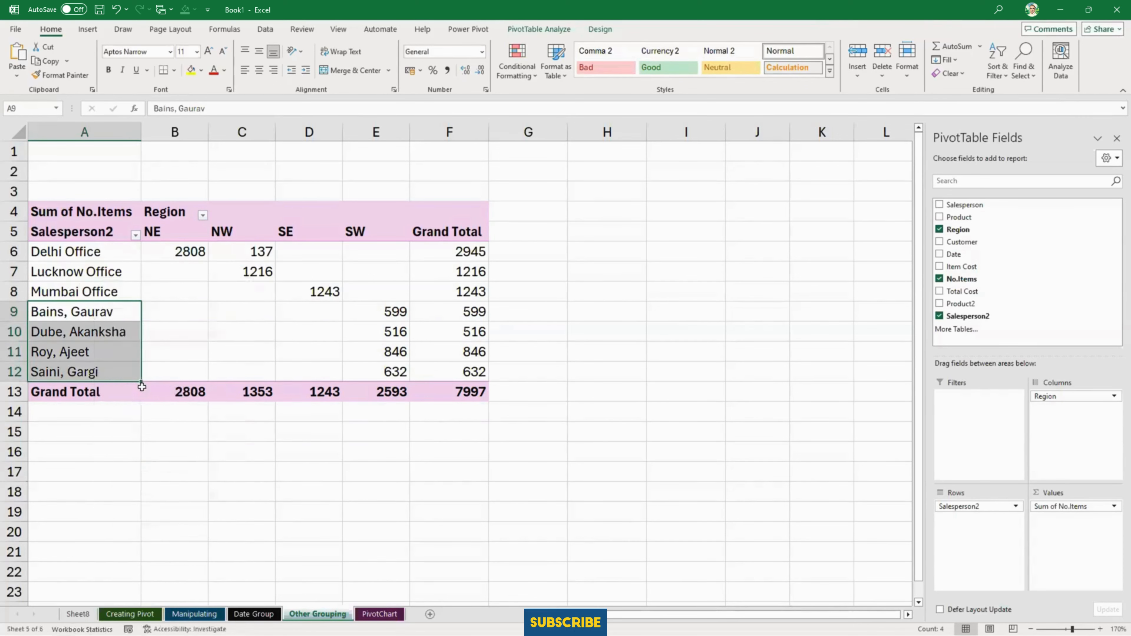
left_click(106, 314)
type("Ch")
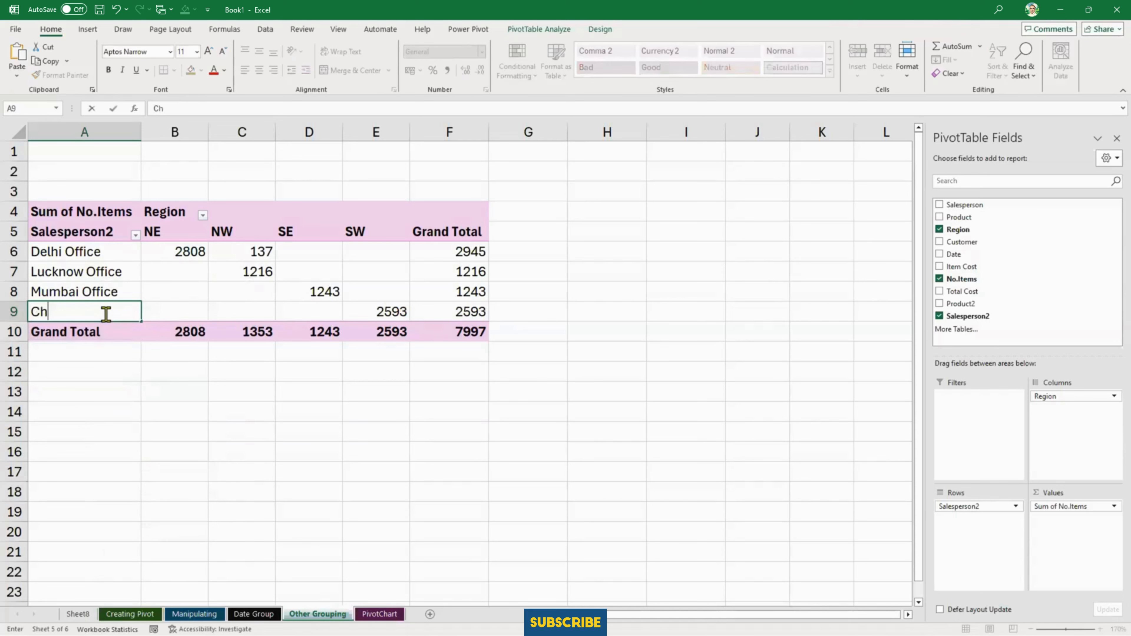
type("ennai Office")
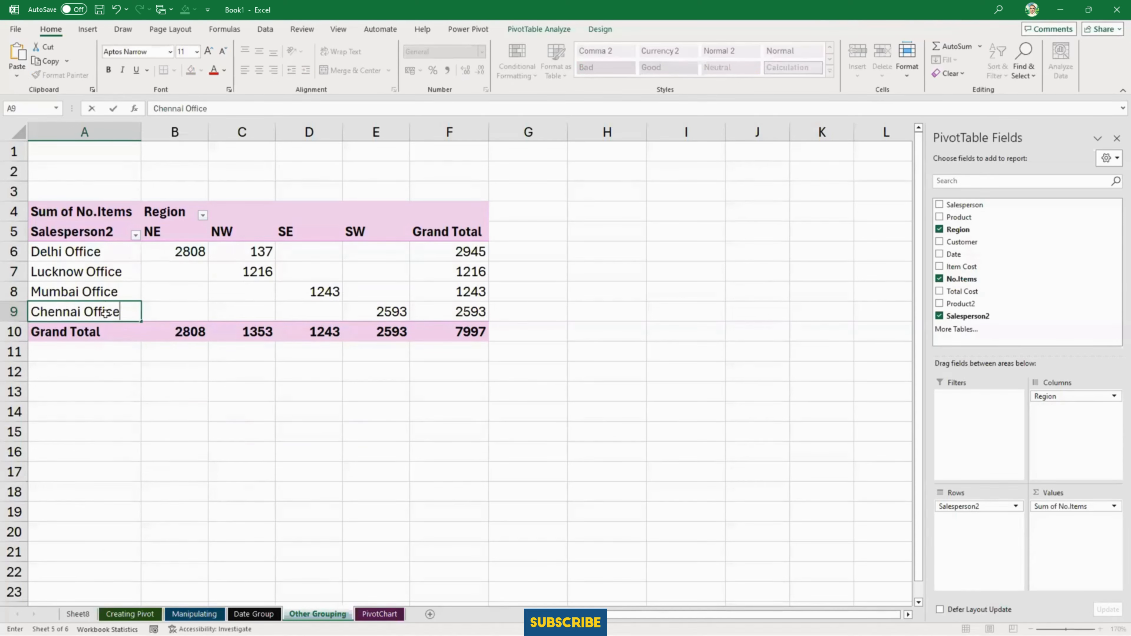
key("Return")
left_click(363, 429)
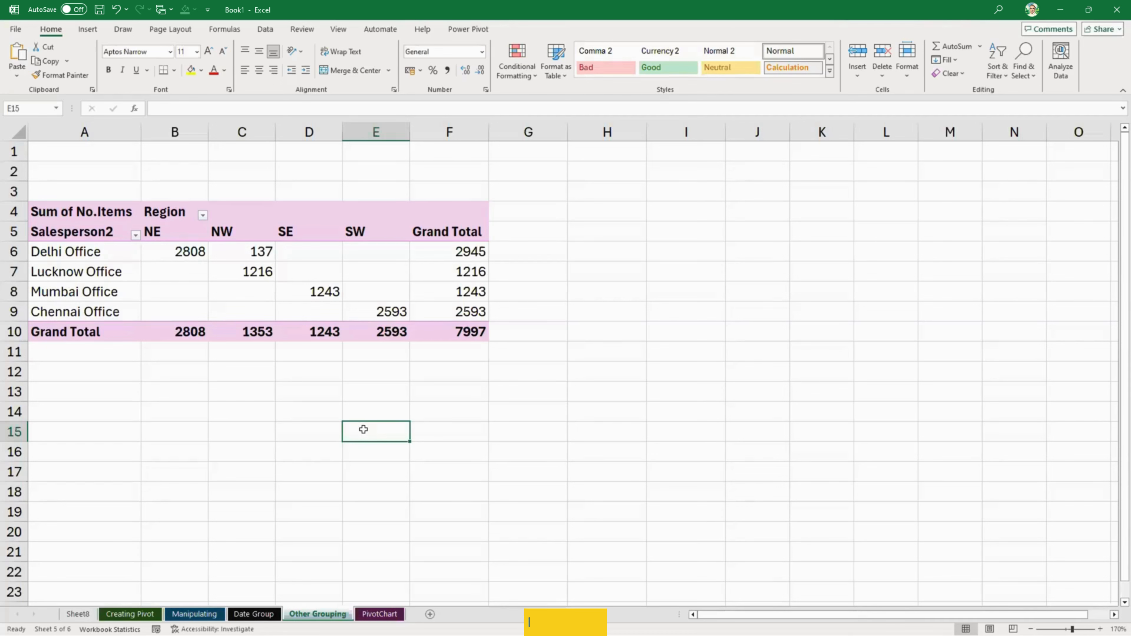
- Create a PivotChart on a new worksheet from the sales data range A1:H910 of the PivotChart sheet
left_click(378, 614)
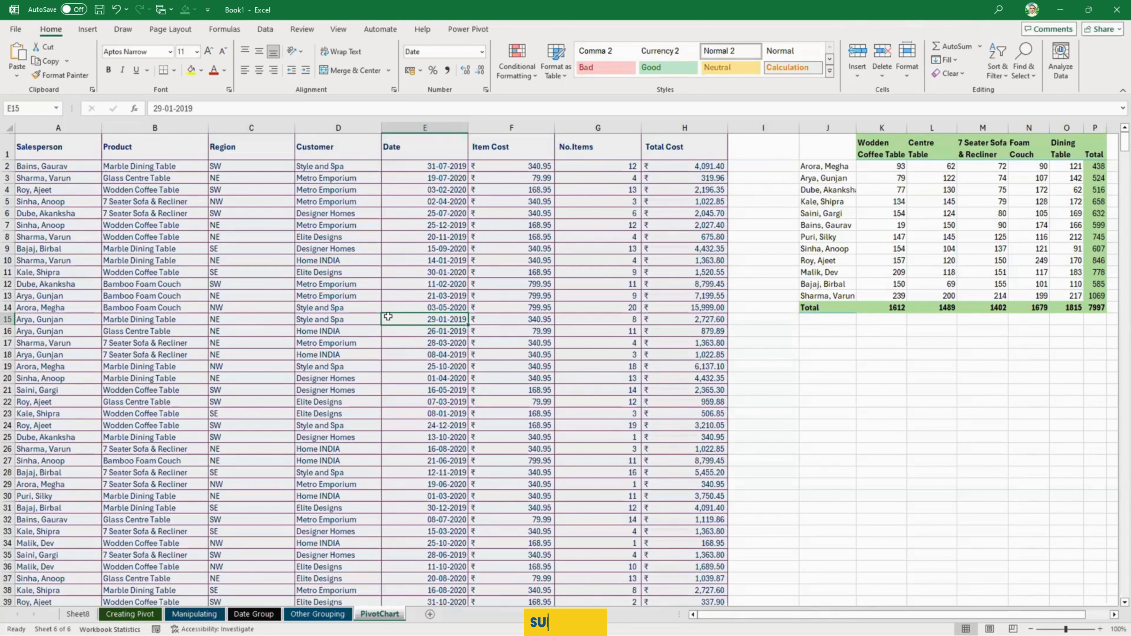
left_click(536, 317)
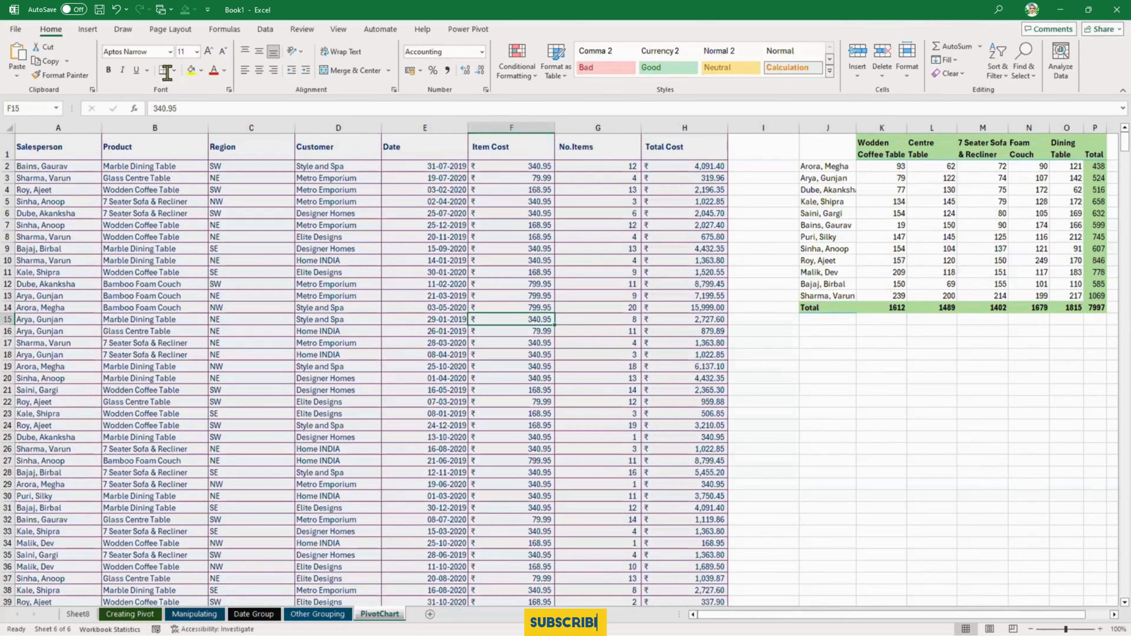
left_click(89, 30)
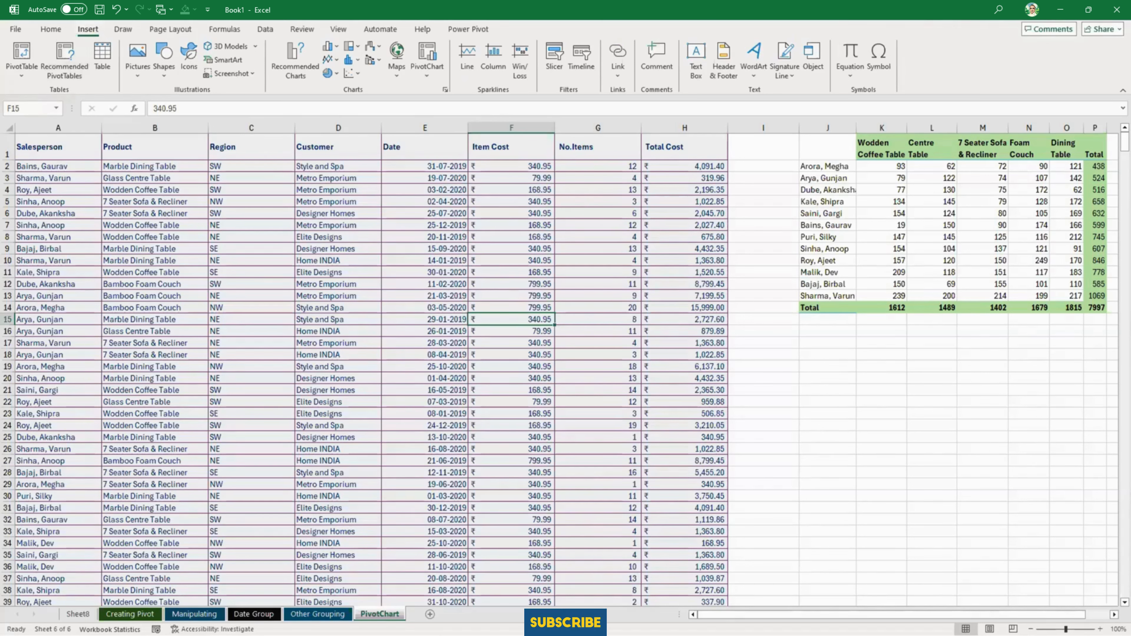
left_click(421, 75)
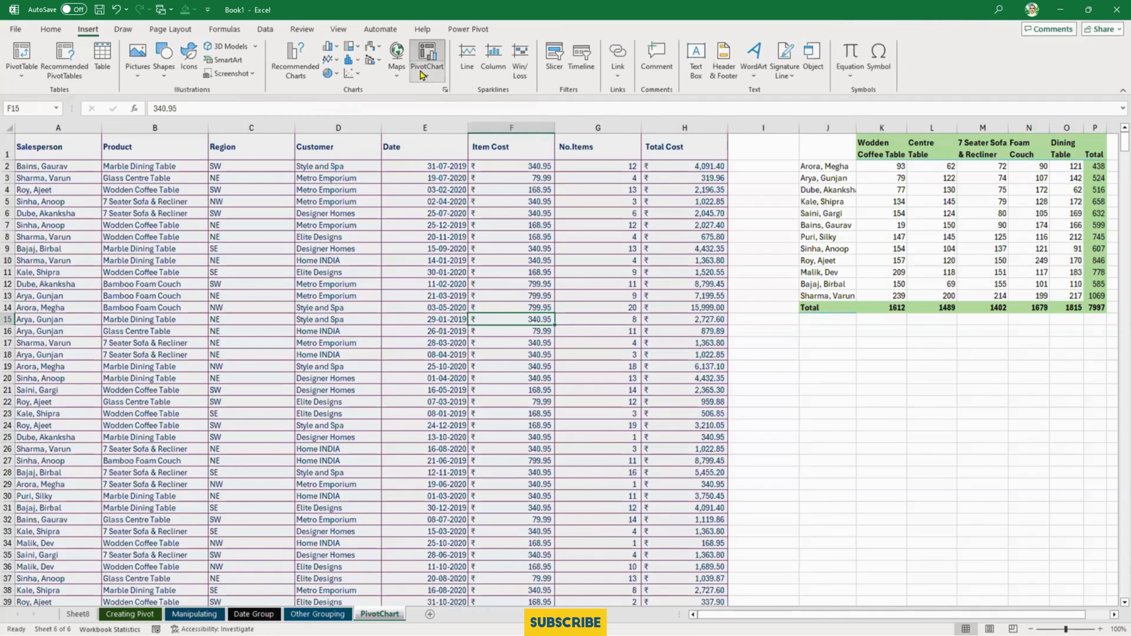
left_click(432, 94)
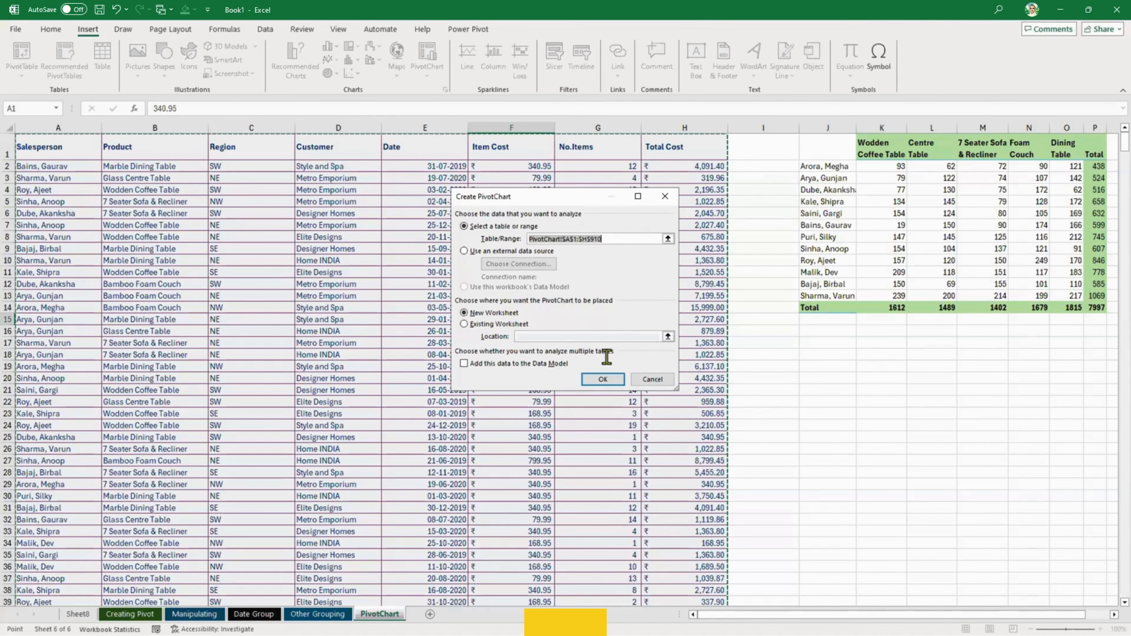
left_click(605, 378)
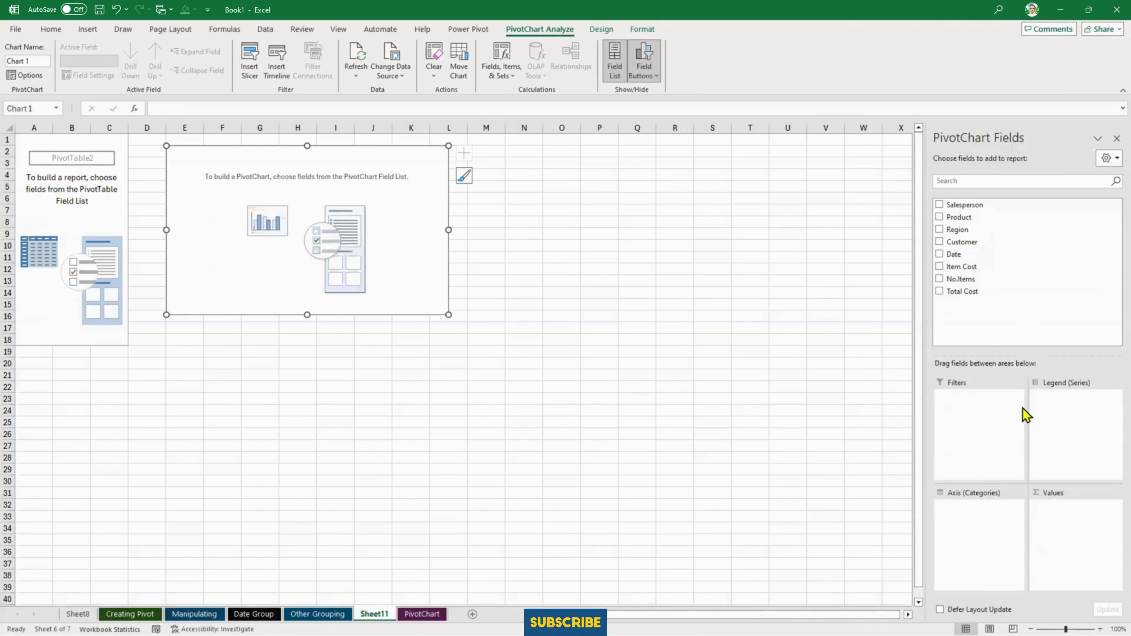
- Plot No.Items by Salesperson with Product as the legend series, and enlarge the chart down to about row 31
left_click(939, 205)
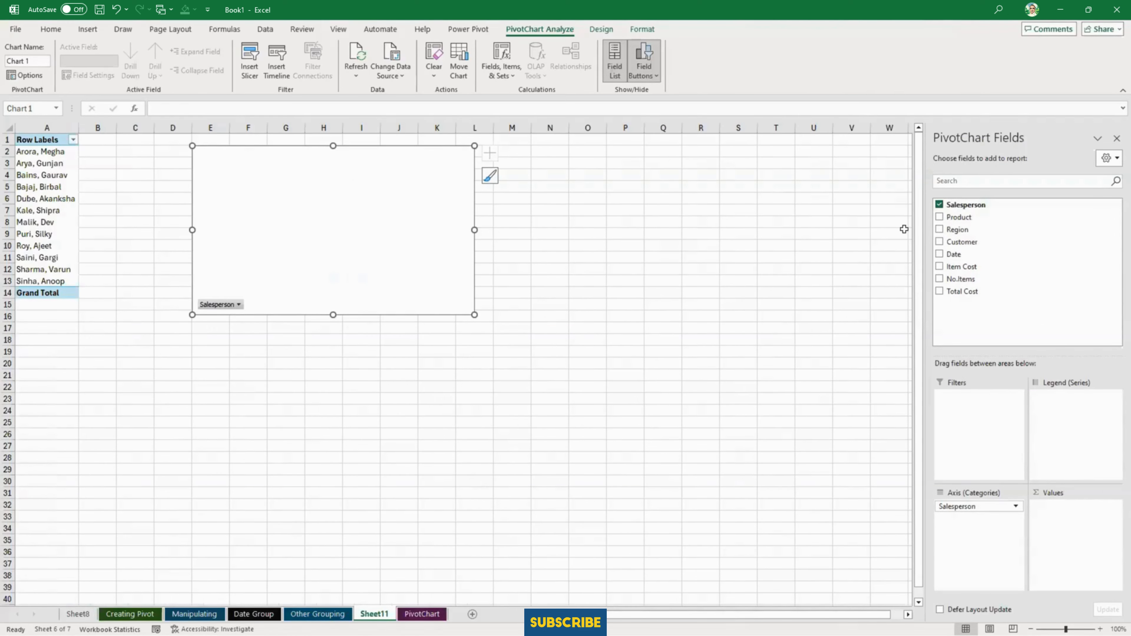
left_click(940, 280)
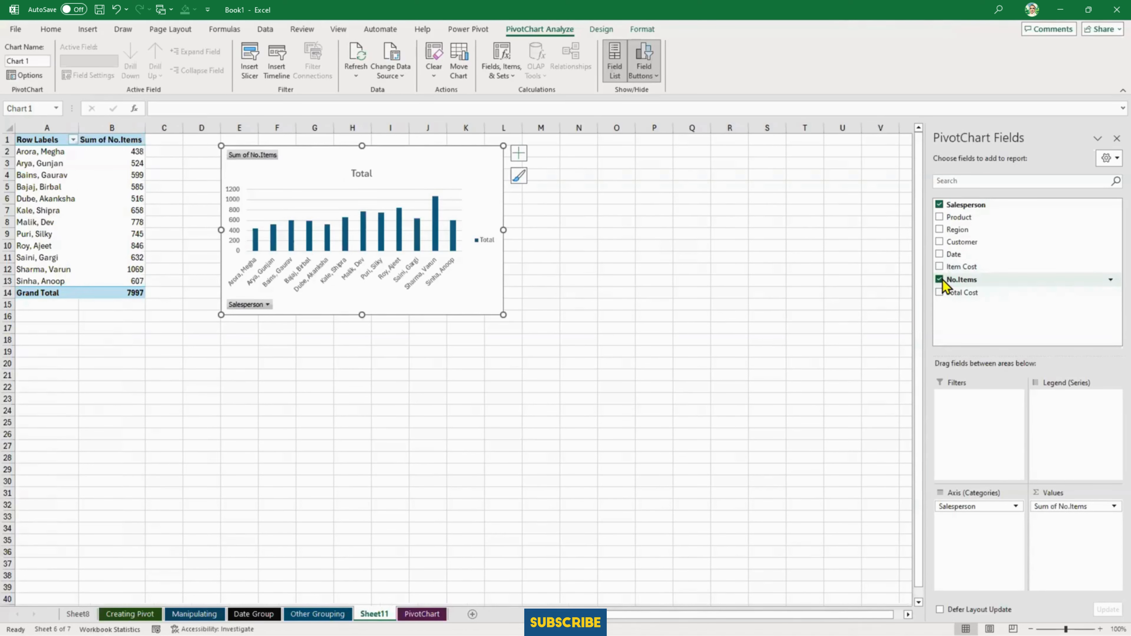
left_click_drag(504, 315, 725, 503)
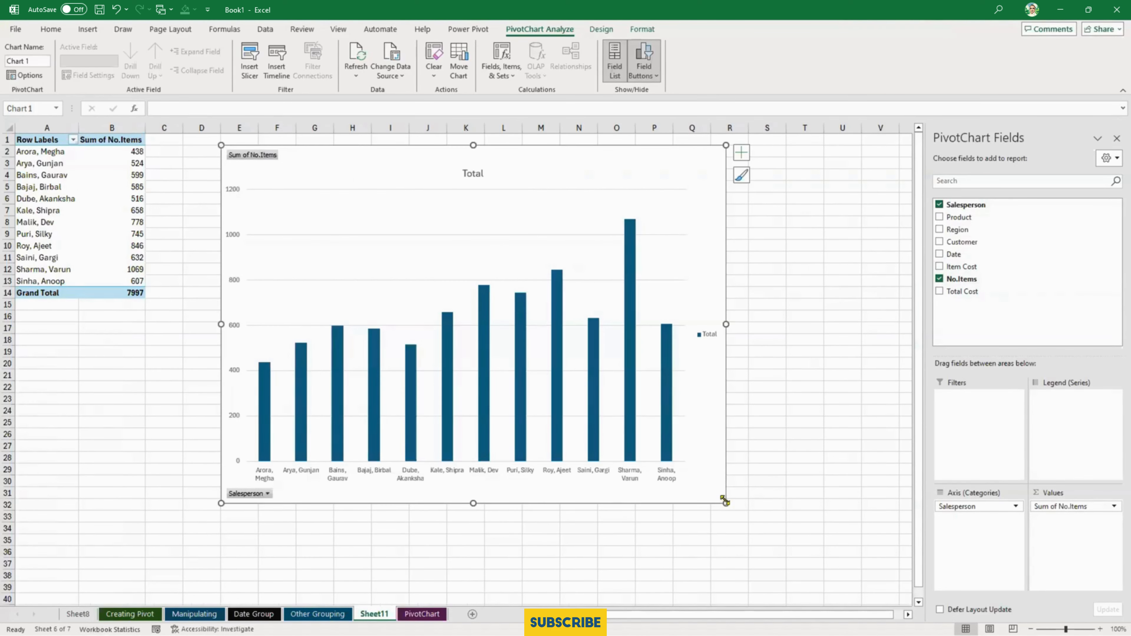
left_click_drag(968, 218, 1077, 435)
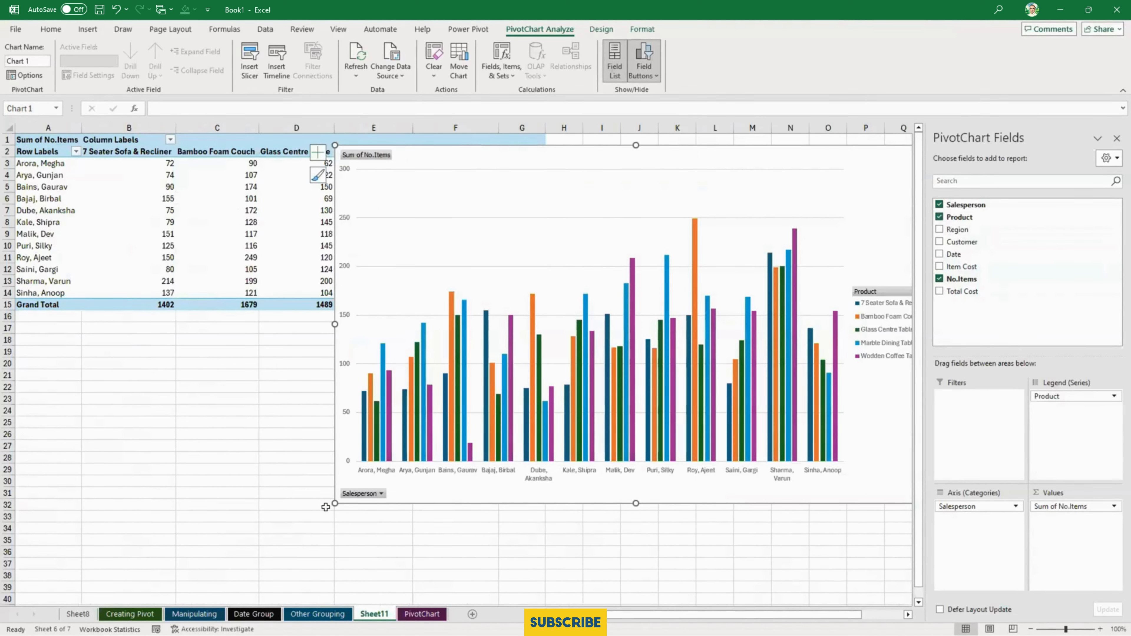
- Enlarge the PivotChart and move it below the PivotTable so it starts at about row 17
left_click_drag(335, 503, 269, 548)
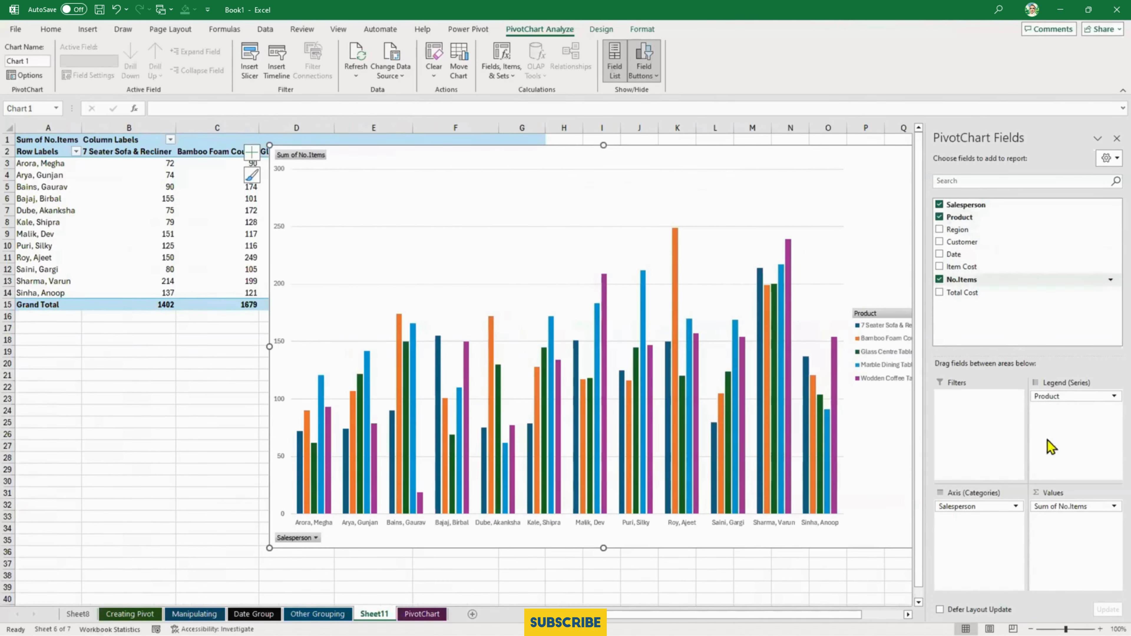
left_click_drag(602, 145, 381, 329)
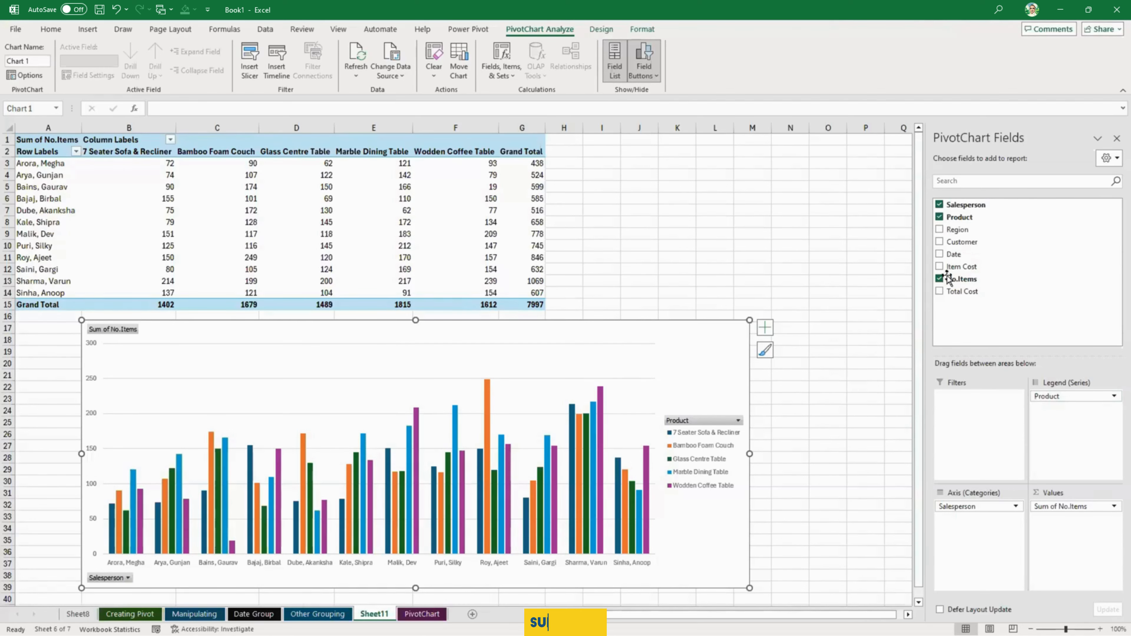
- Replace Product with Customer as the chart's legend series, and Salesperson with Region as its axis category
left_click(939, 217)
left_click_drag(961, 241, 1069, 438)
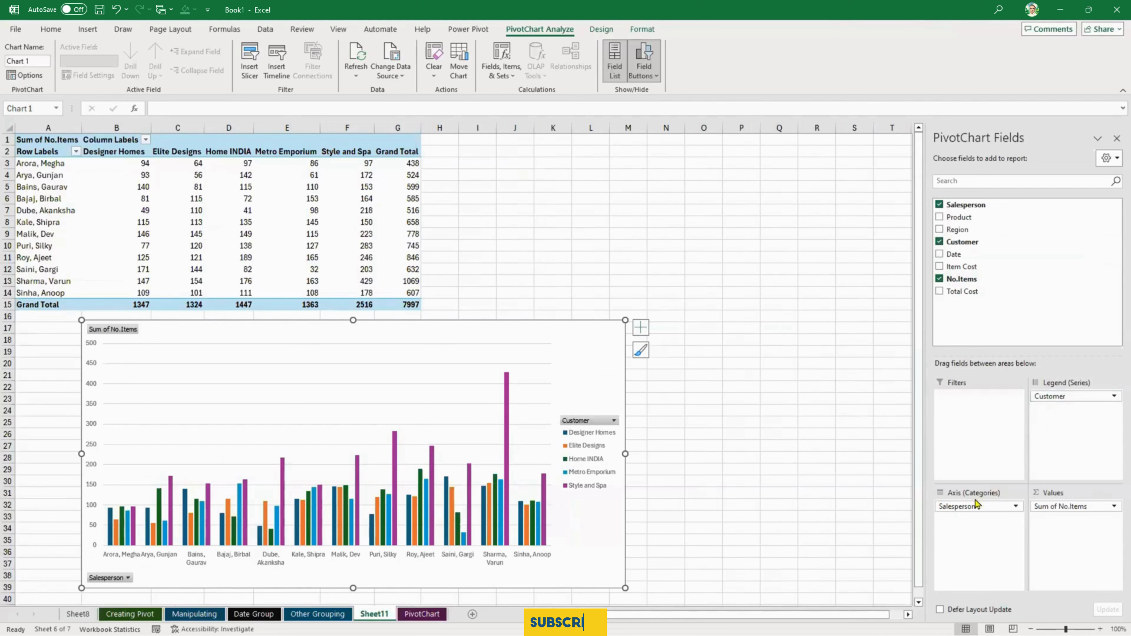
left_click_drag(973, 505, 855, 487)
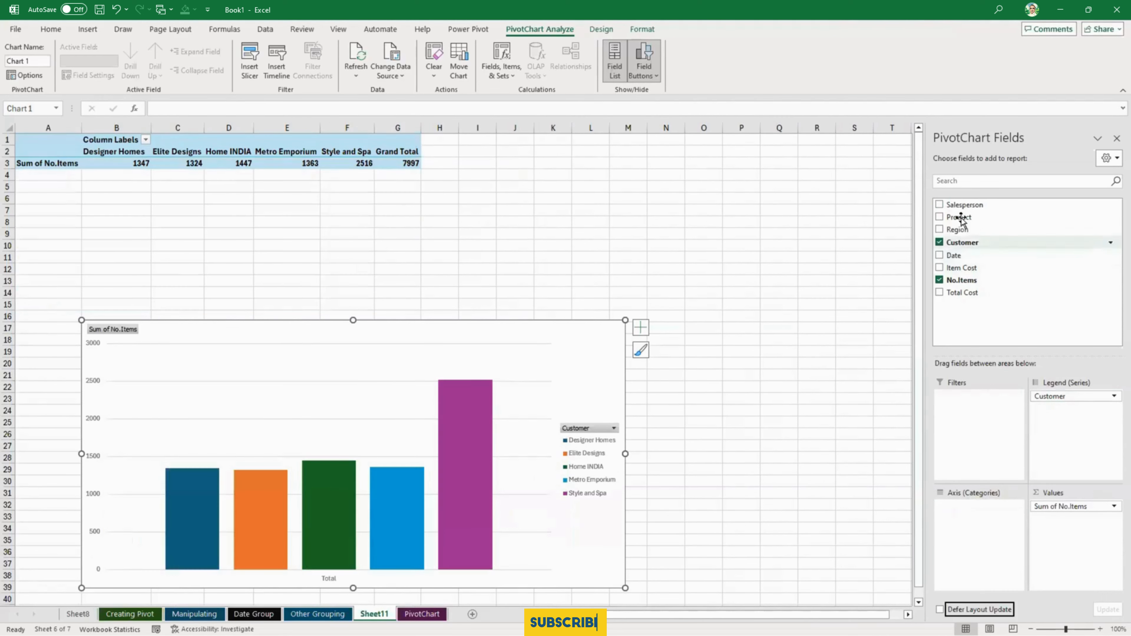
left_click_drag(957, 229, 985, 511)
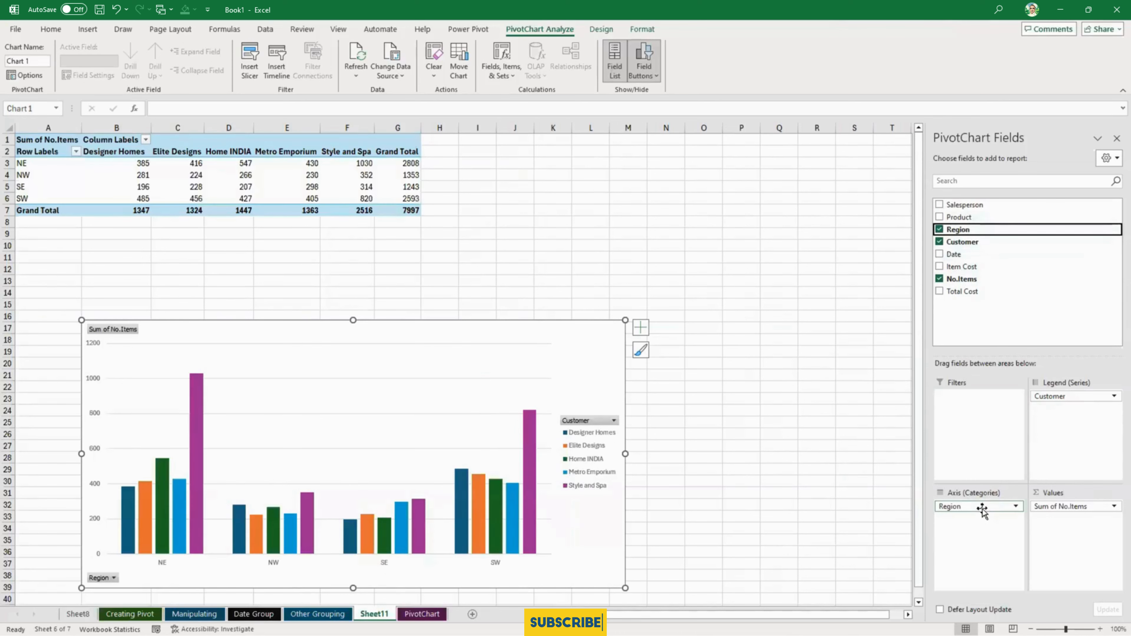
- With Customer as the legend series, add Product above Region on the axis, and enlarge the chart up to row 11 and out to column R
left_click_drag(1066, 395, 1078, 454)
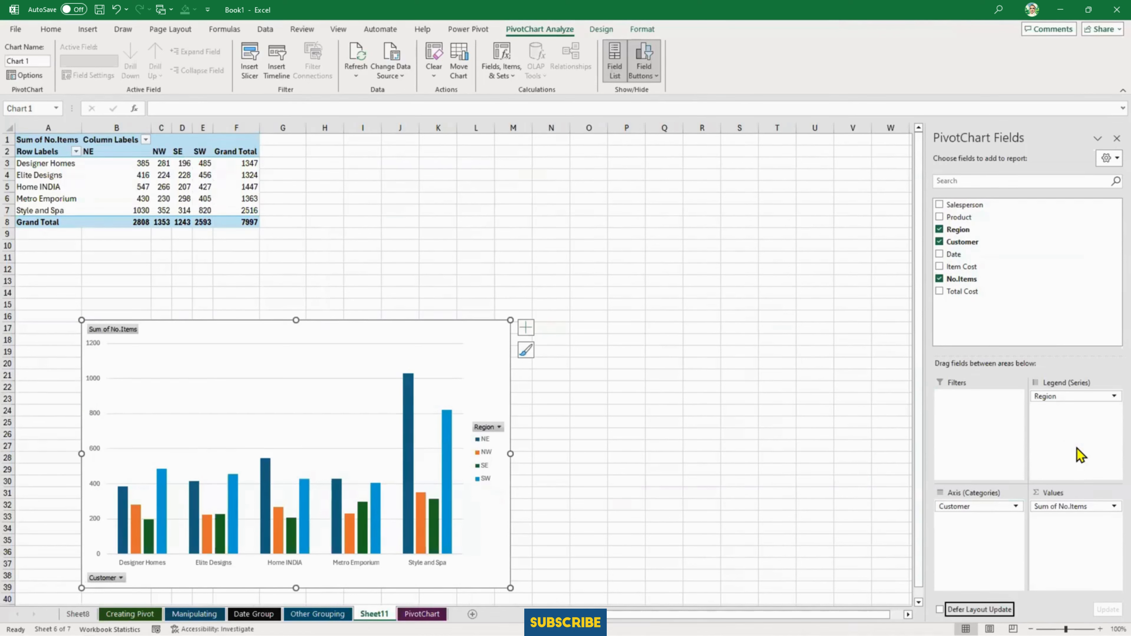
left_click_drag(1075, 396, 1096, 451)
left_click_drag(958, 217, 982, 548)
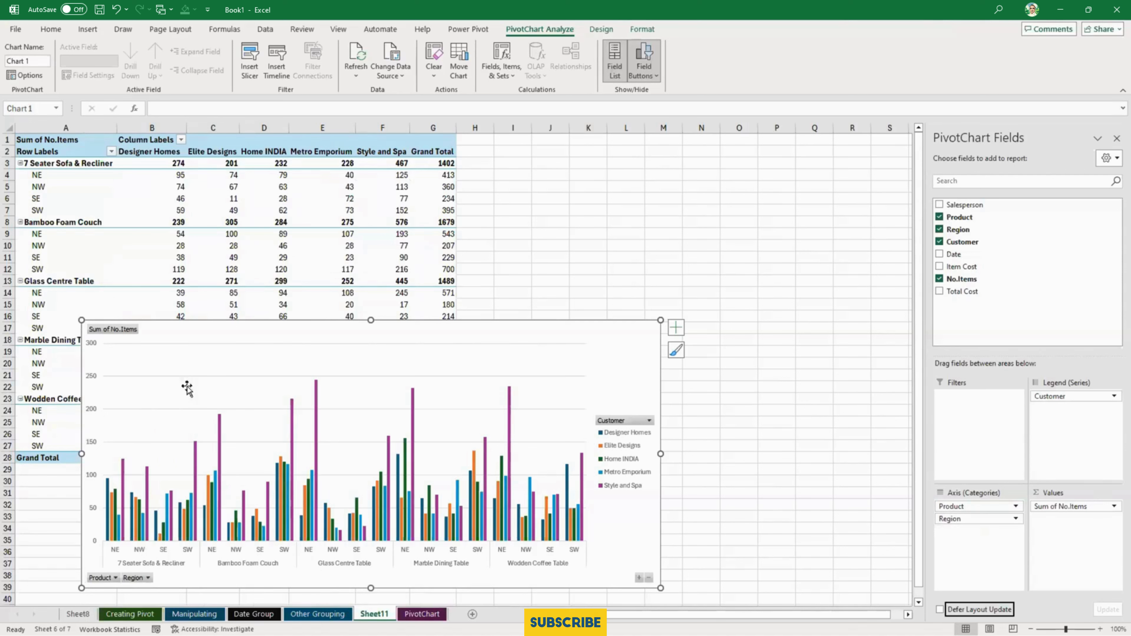
left_click_drag(660, 320, 859, 251)
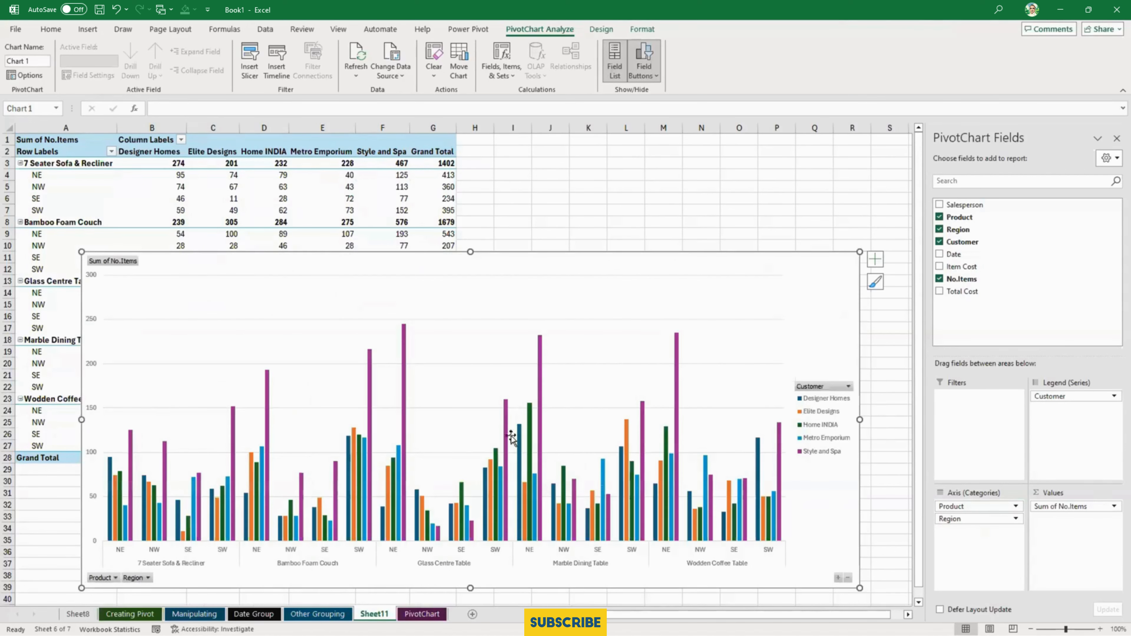
- Try placing Product below Region in the chart's axis categories
mouse_move(625, 525)
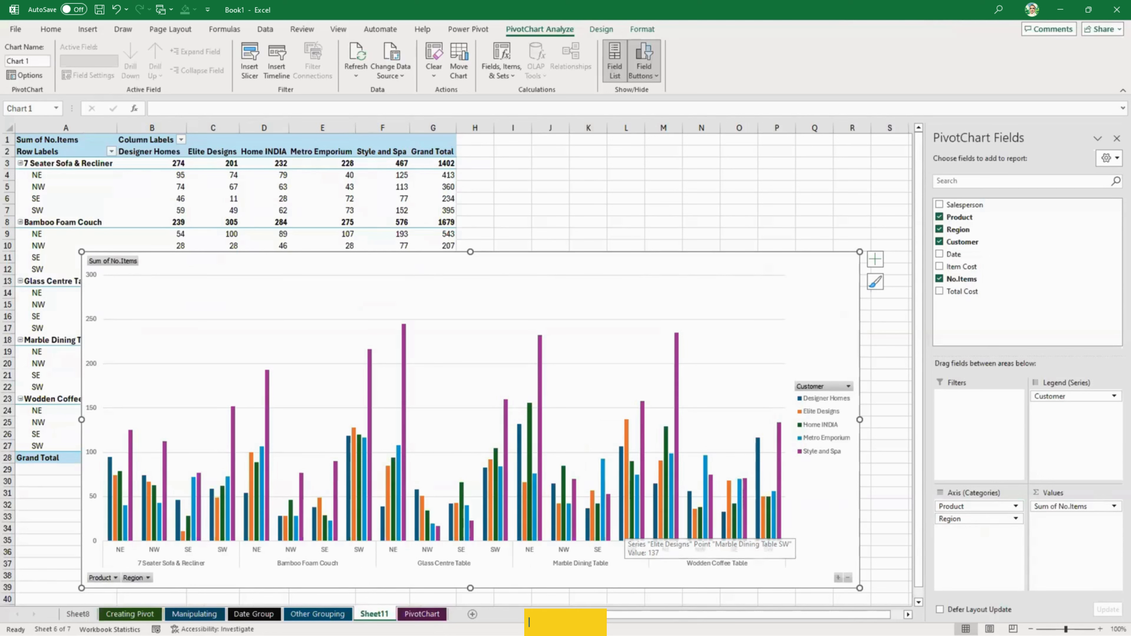
left_click_drag(987, 506, 991, 542)
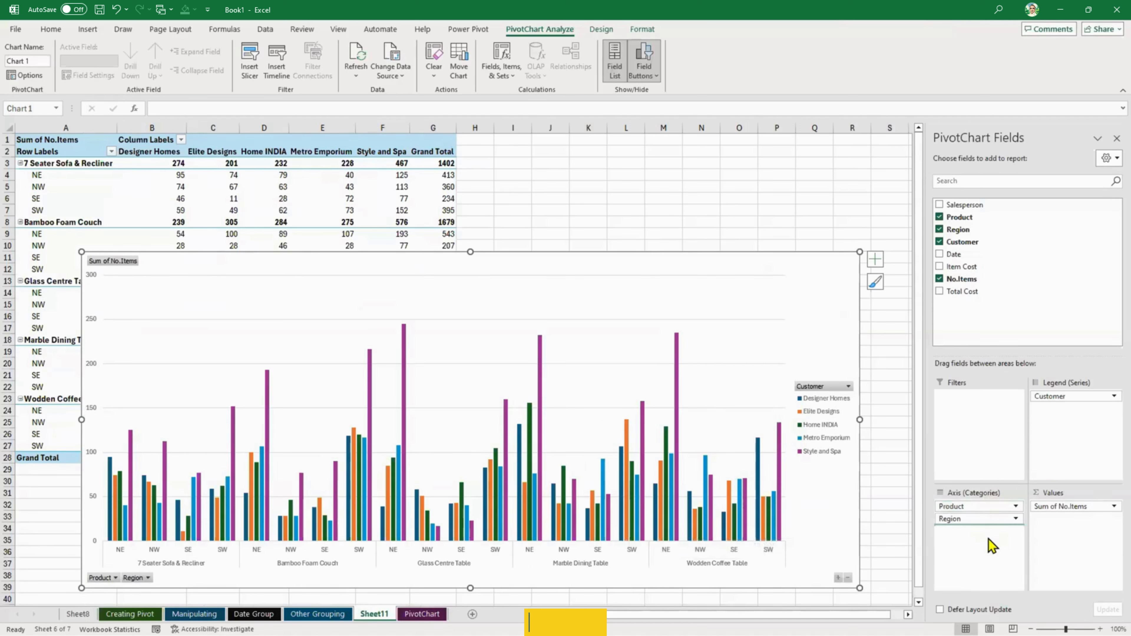
left_click_drag(948, 506, 975, 541)
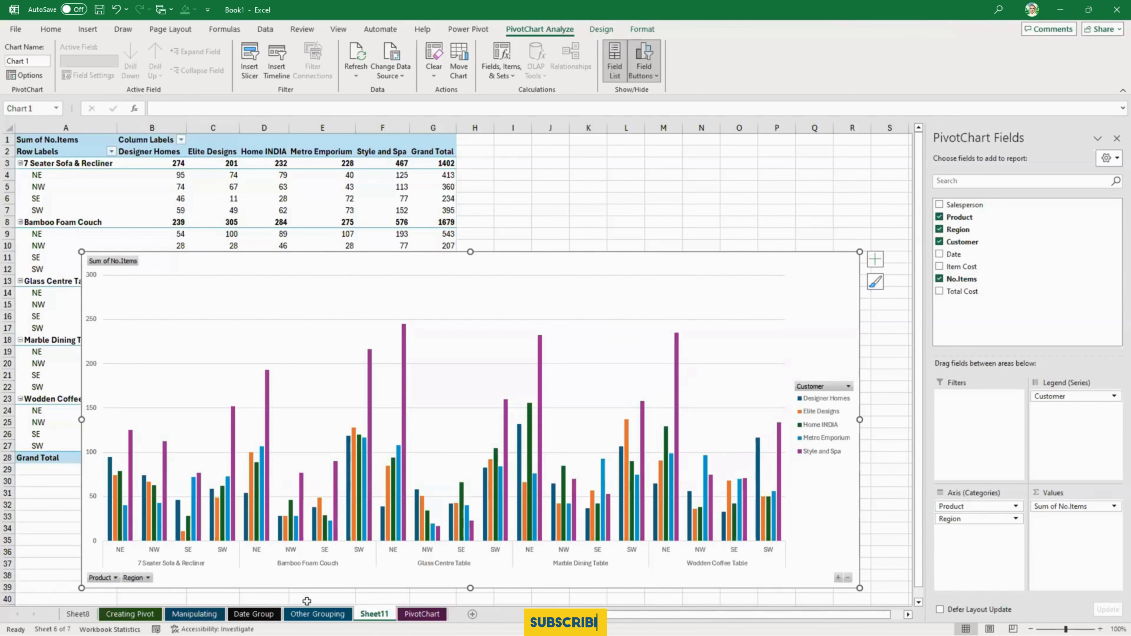
- Create a PivotChart from the PivotTable on the Other Grouping sheet, sized about 14.7 cm wide by 8.6 cm high and starting near row 6
left_click(194, 613)
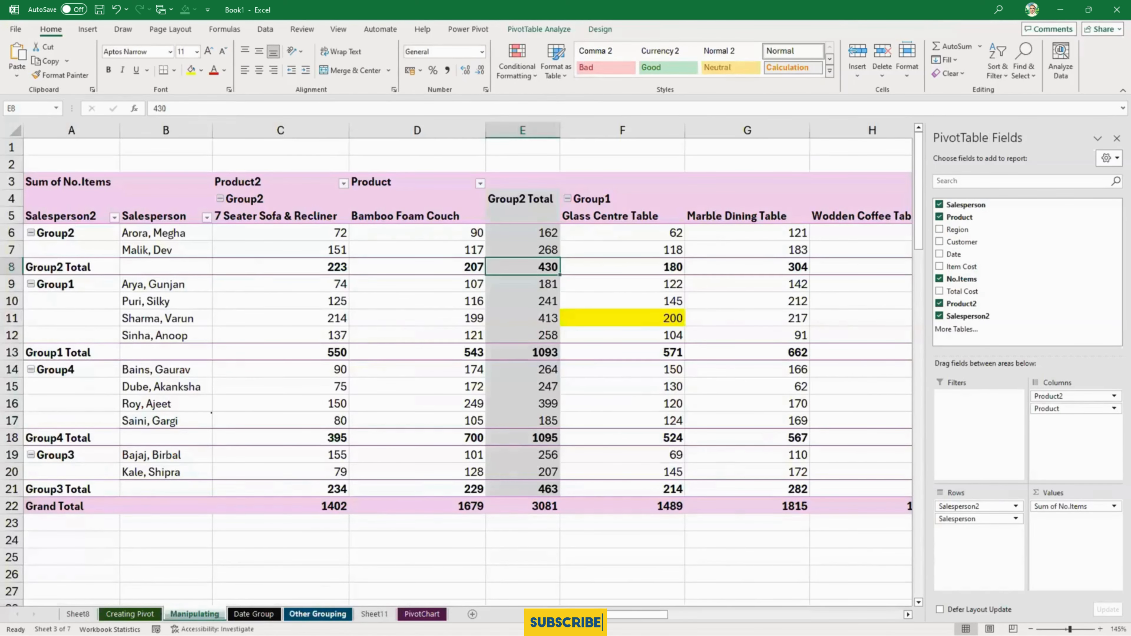
left_click(318, 614)
left_click(236, 271)
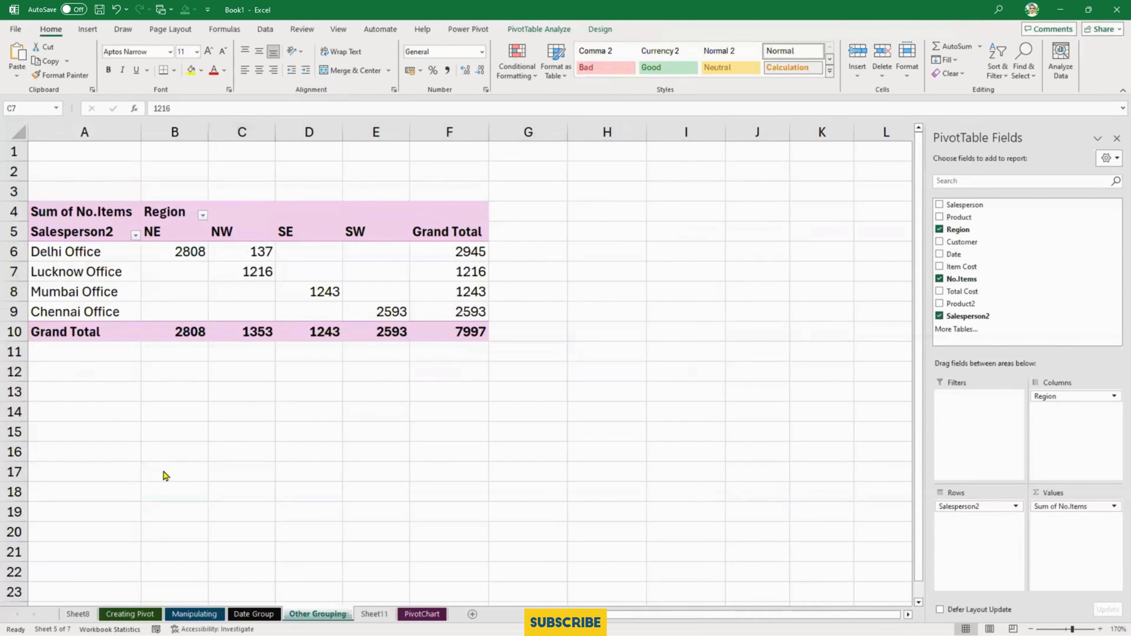
left_click(234, 266)
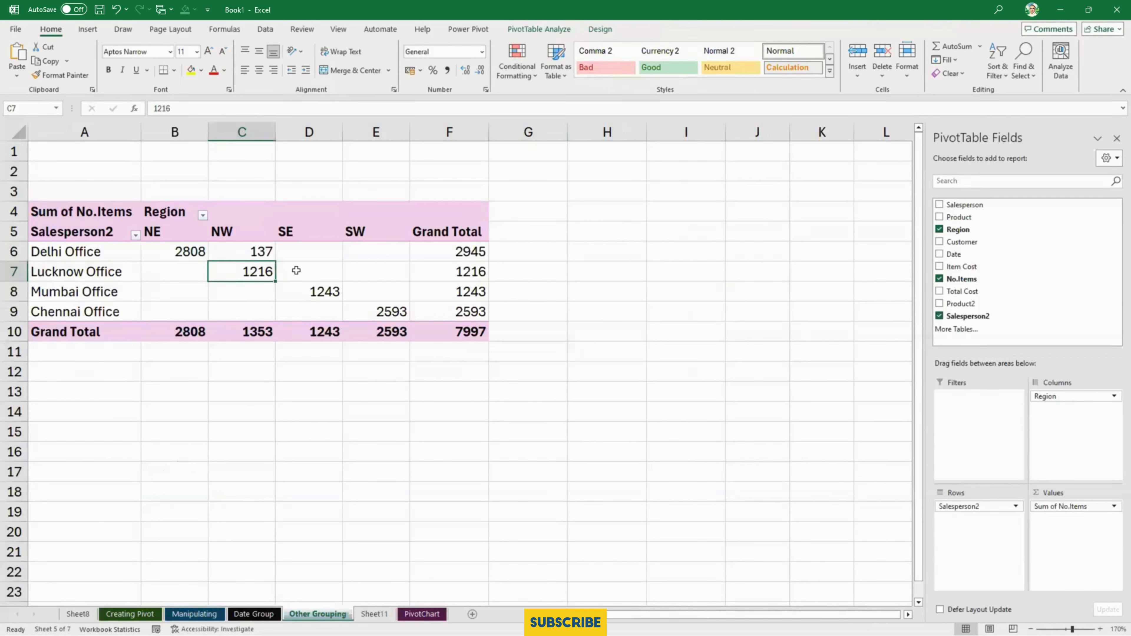
mouse_move(296, 270)
key("alt+F1")
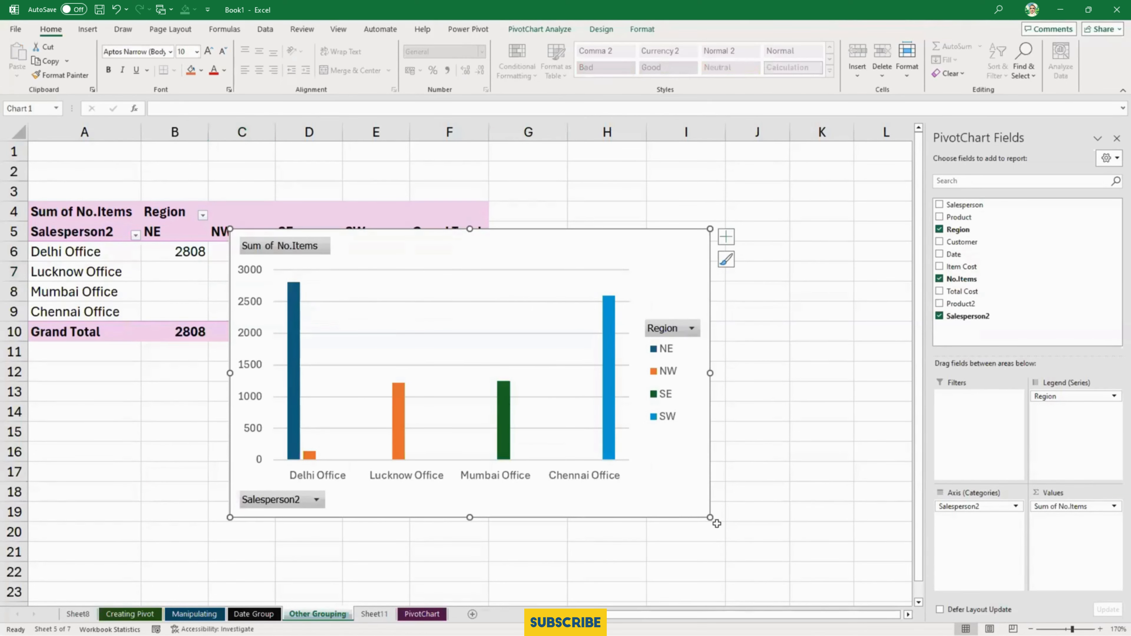
left_click_drag(710, 517, 784, 555)
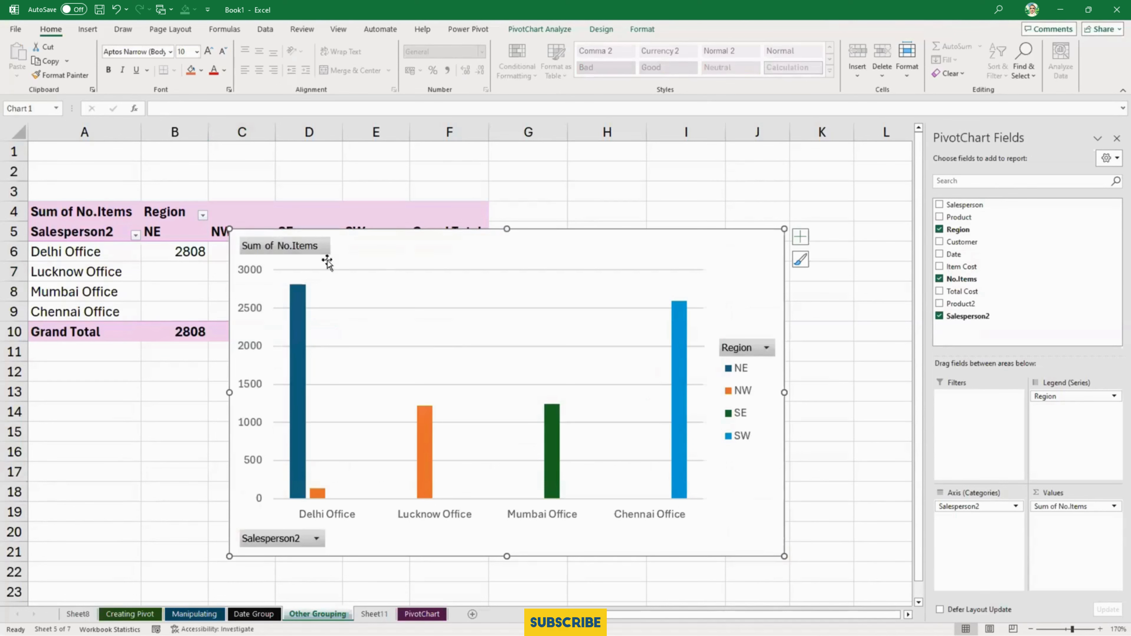
left_click_drag(462, 241, 466, 269)
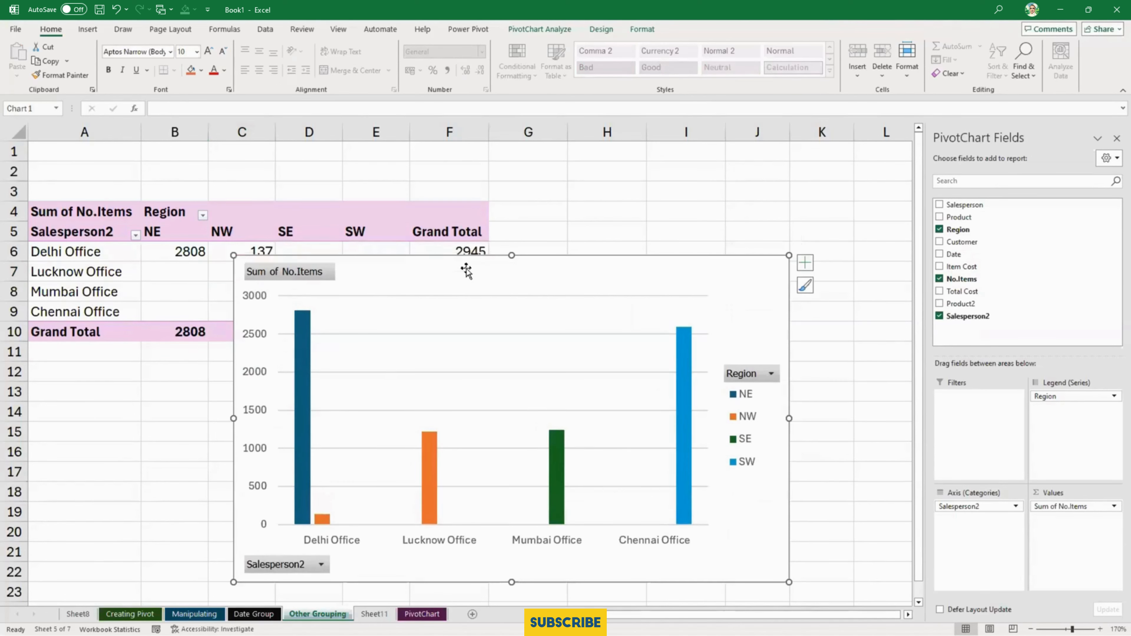
- Ungroup the Delhi Office and Lucknow Office groups in the PivotTable's row labels
left_click(103, 252)
right_click(105, 255)
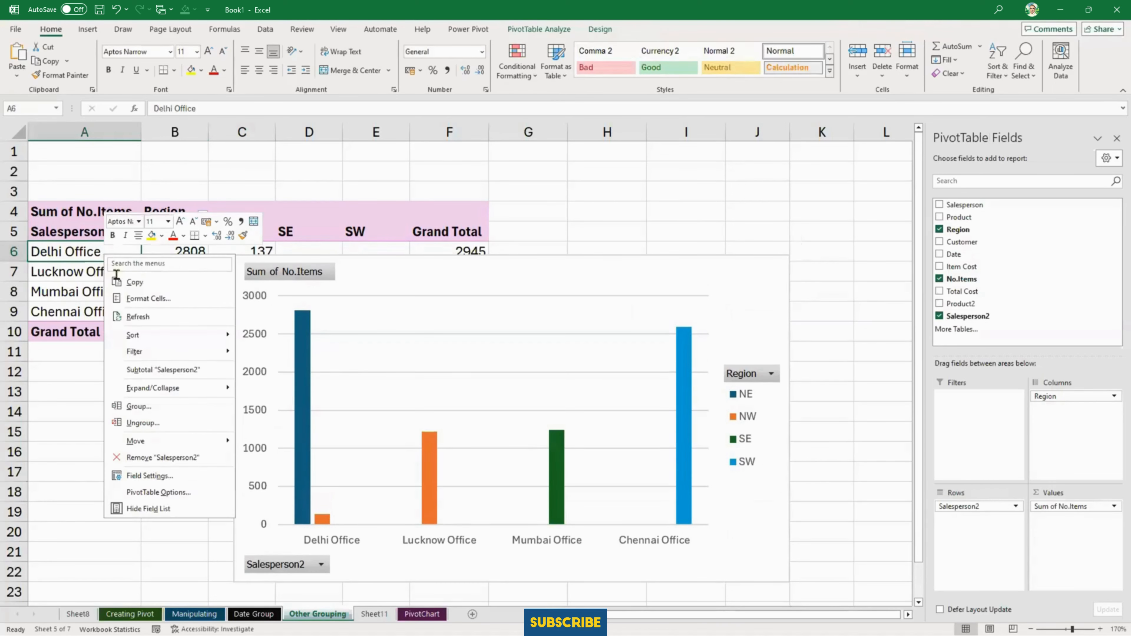
left_click(169, 423)
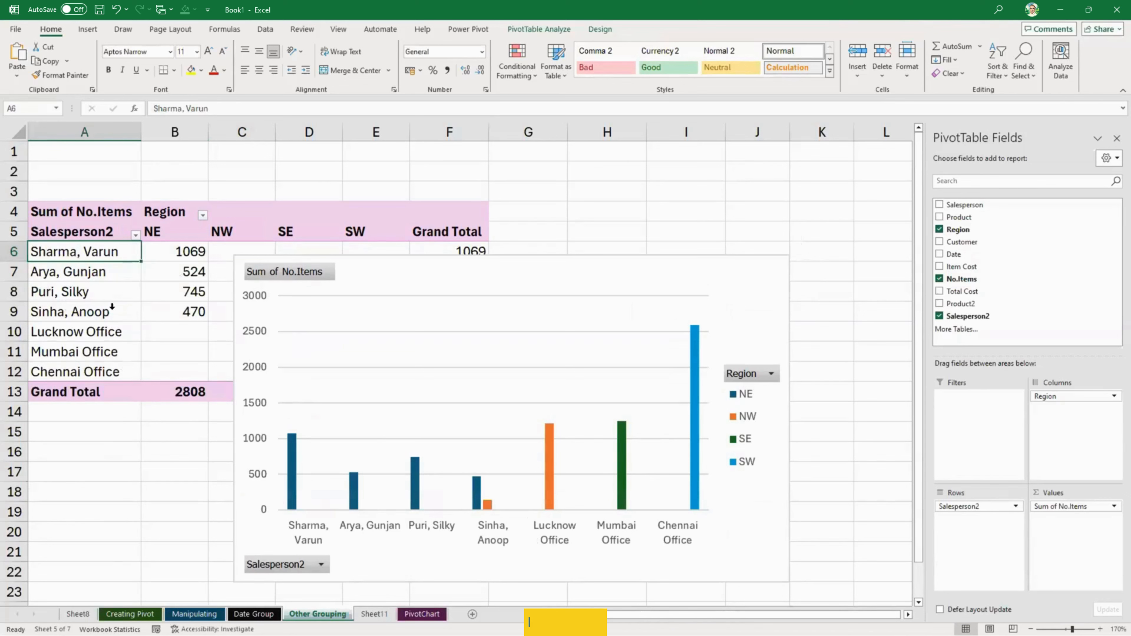
left_click(110, 332)
right_click(110, 332)
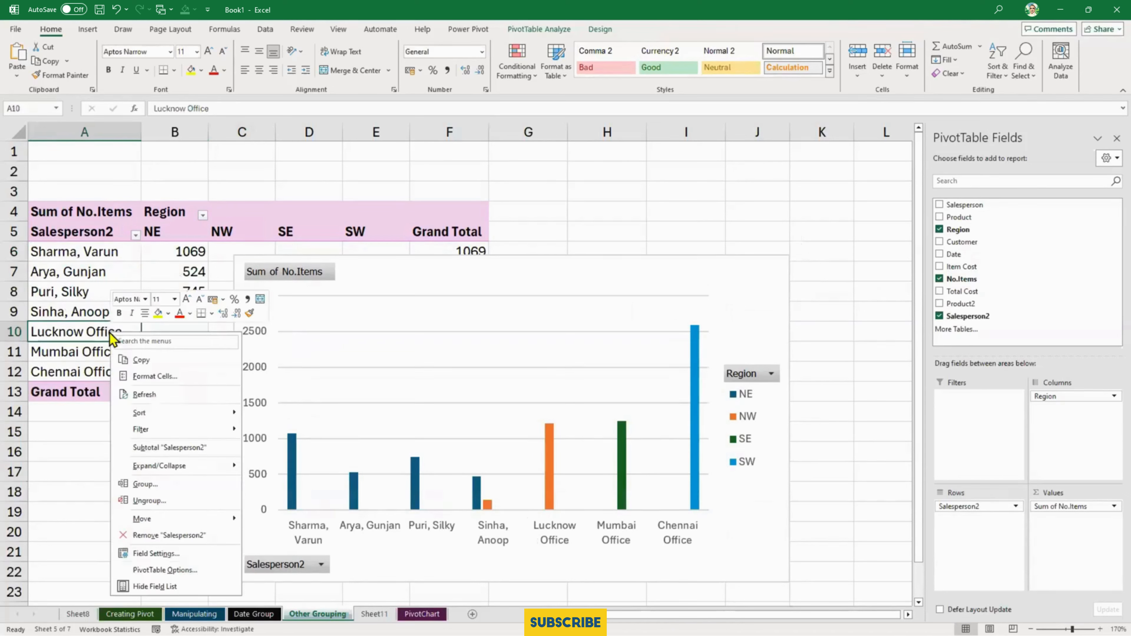
left_click(165, 501)
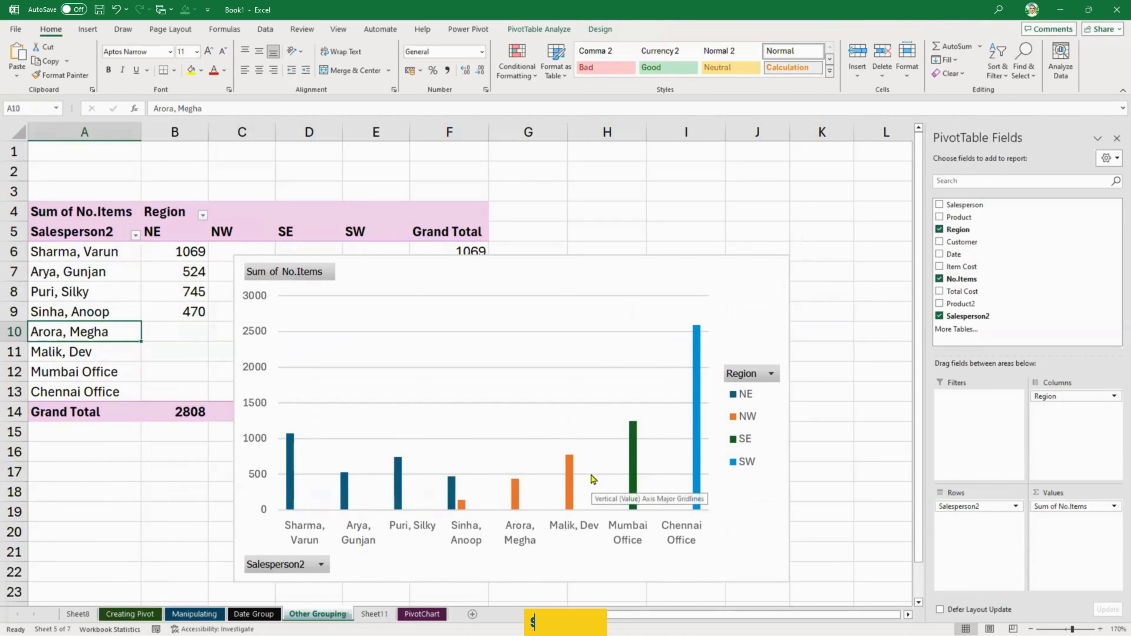
left_click(413, 301)
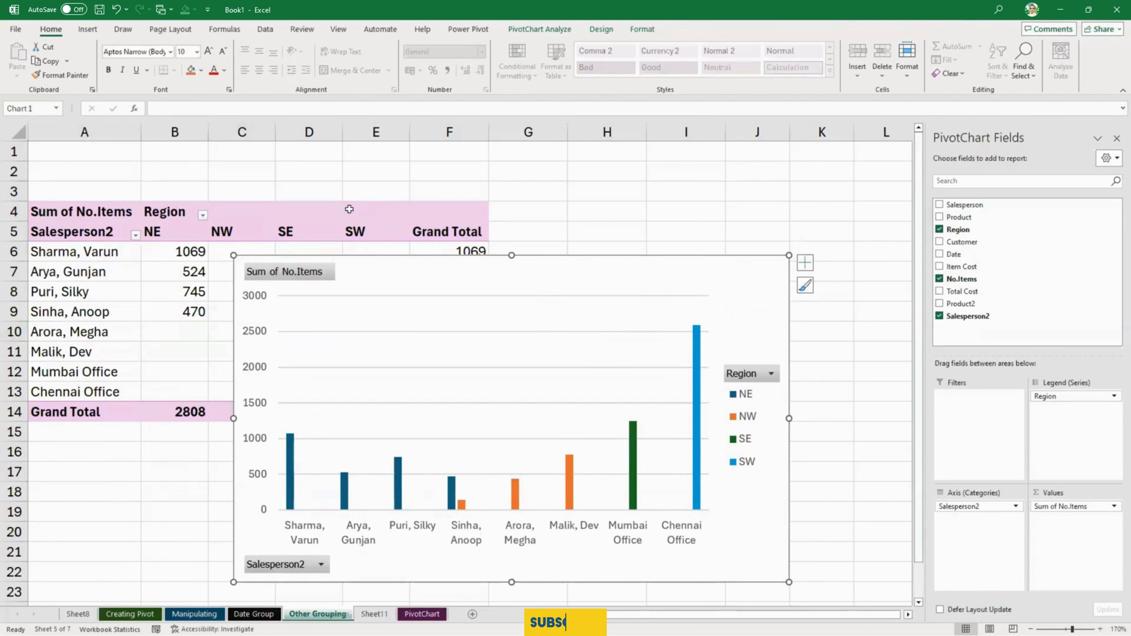
left_click(232, 221)
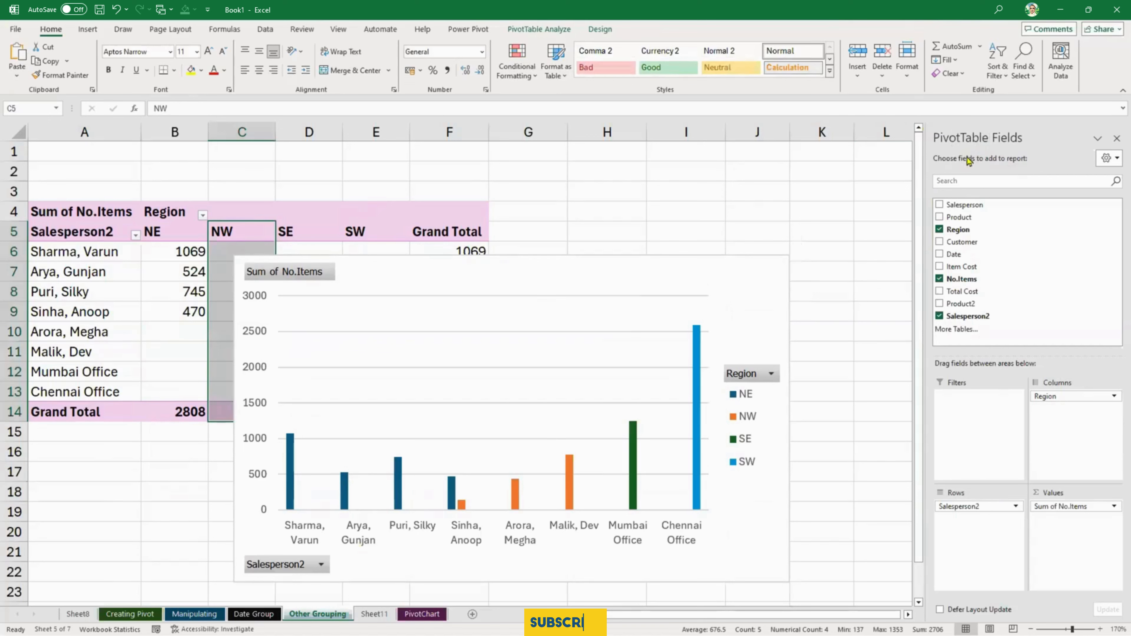
left_click(559, 269)
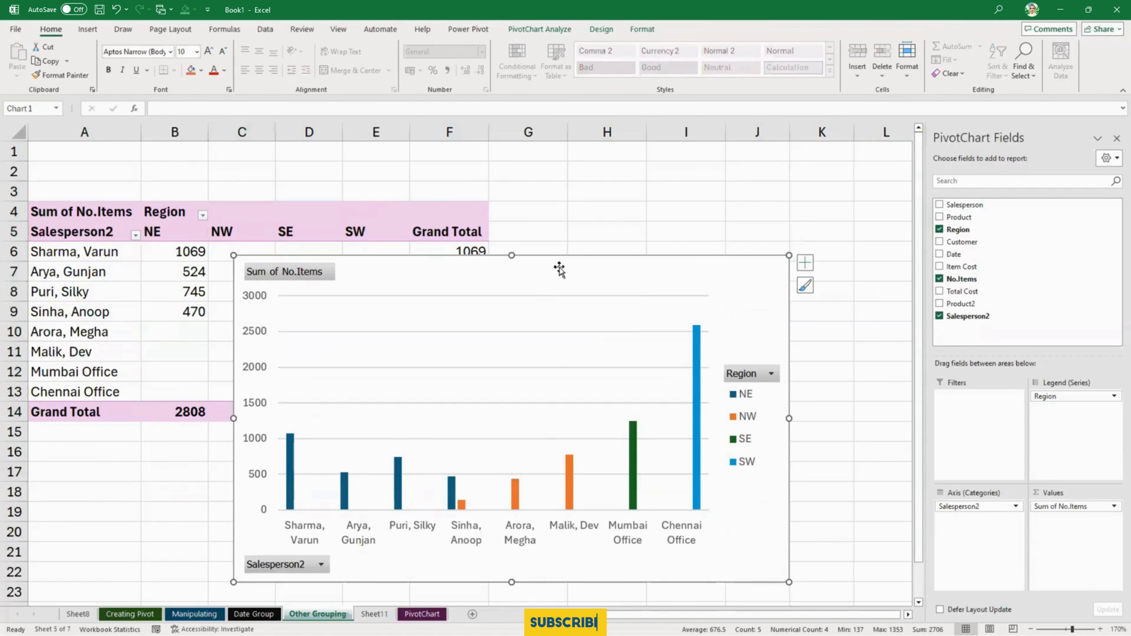
- Give the Sheet11 PivotChart a green outline and an outer shadow, and move it clear of the PivotTable's row labels
left_click(641, 31)
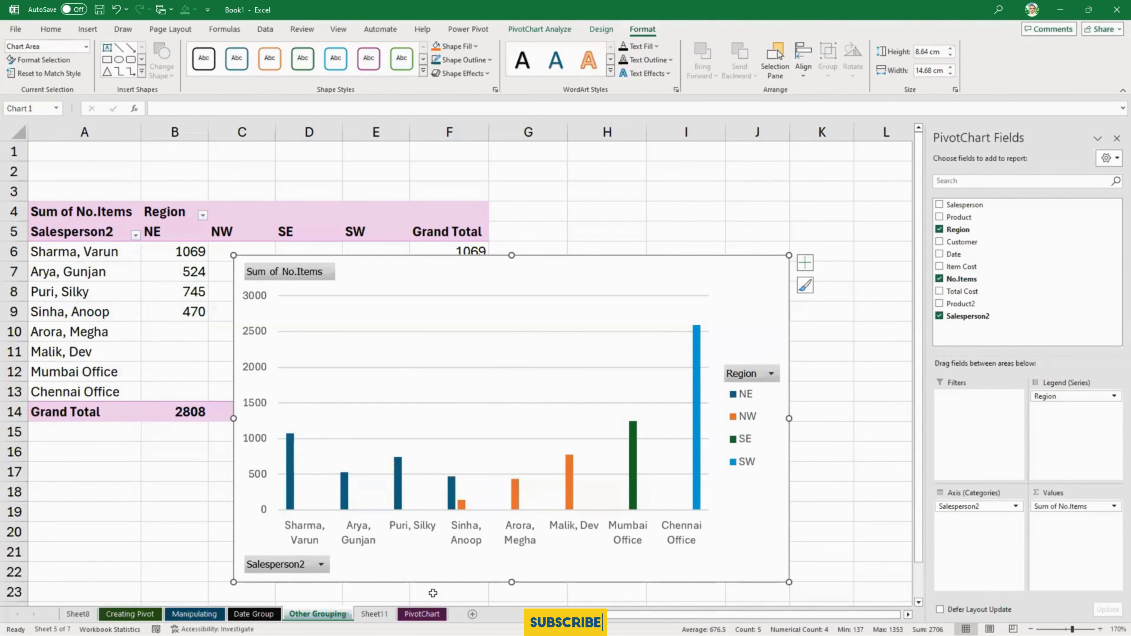
left_click(422, 614)
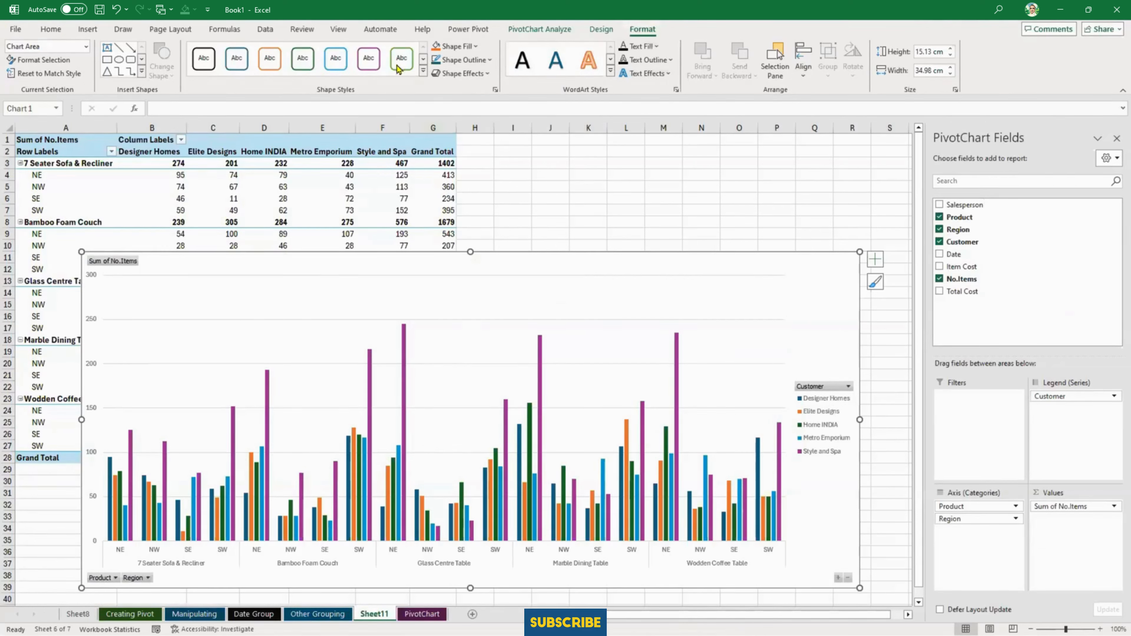
left_click(462, 73)
mouse_move(481, 127)
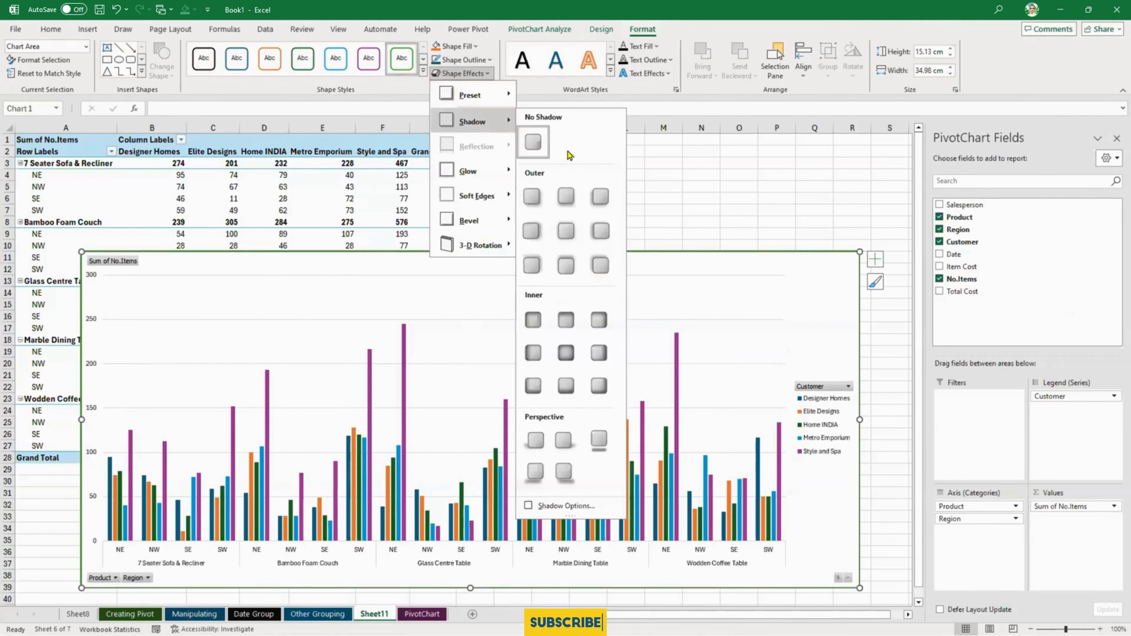
left_click(570, 197)
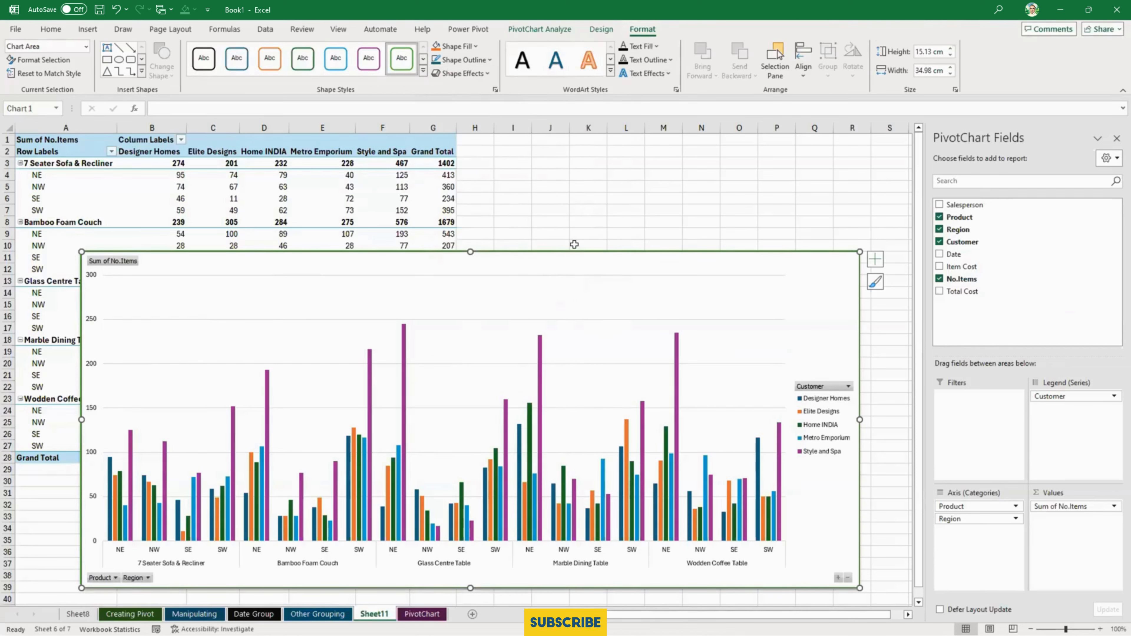
left_click(586, 221)
left_click_drag(695, 261, 822, 207)
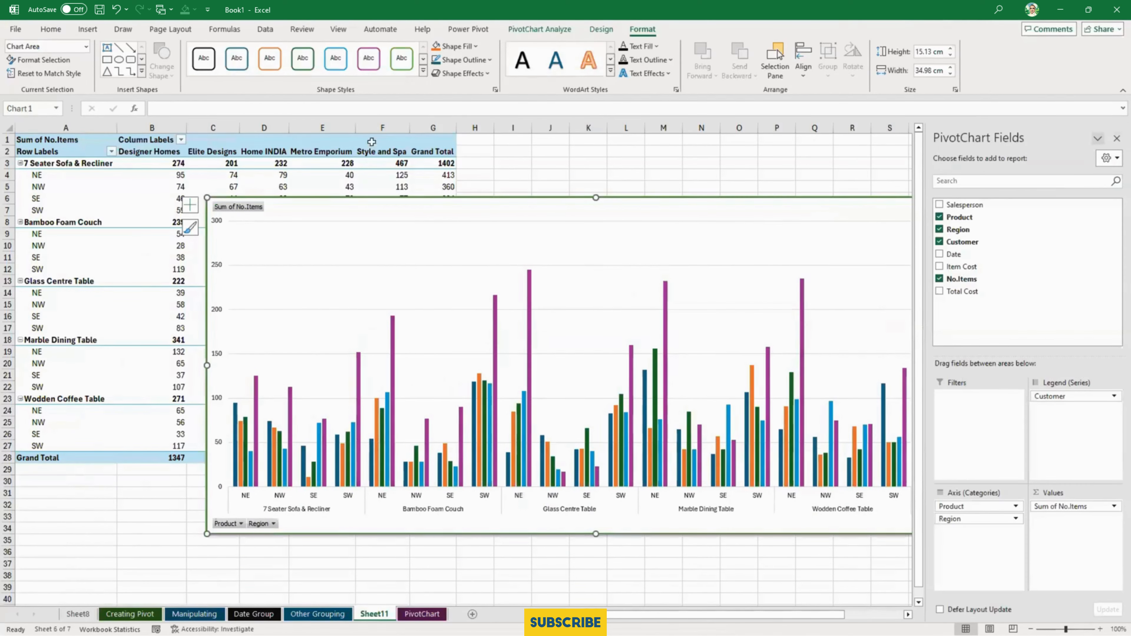
- Delete the PivotChart from Sheet11 while keeping its PivotTable
left_click(334, 175)
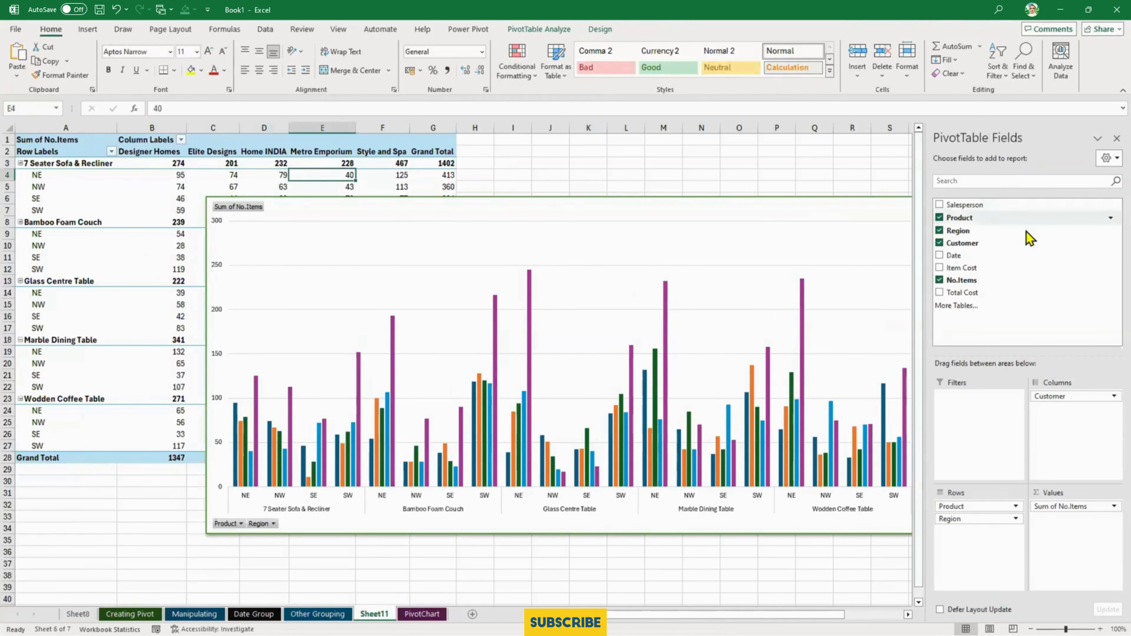
left_click(534, 207)
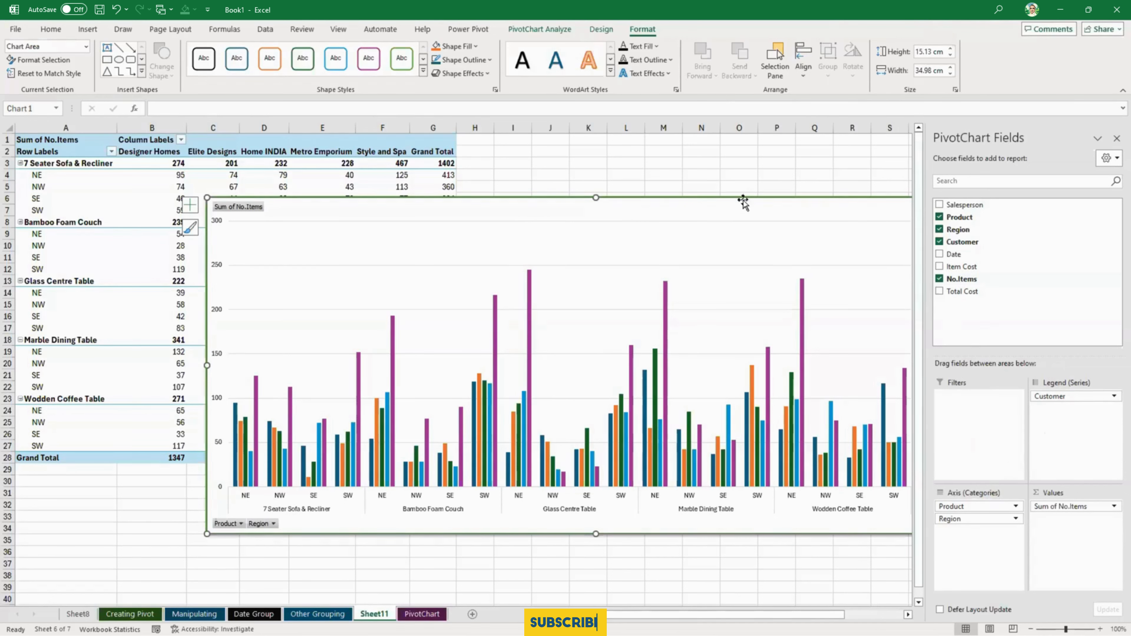
left_click(741, 174)
left_click(733, 203)
key("Delete")
- Create a new PivotChart from the Sheet11 PivotTable and enlarge it down to about row 37 and out to column U
left_click(318, 223)
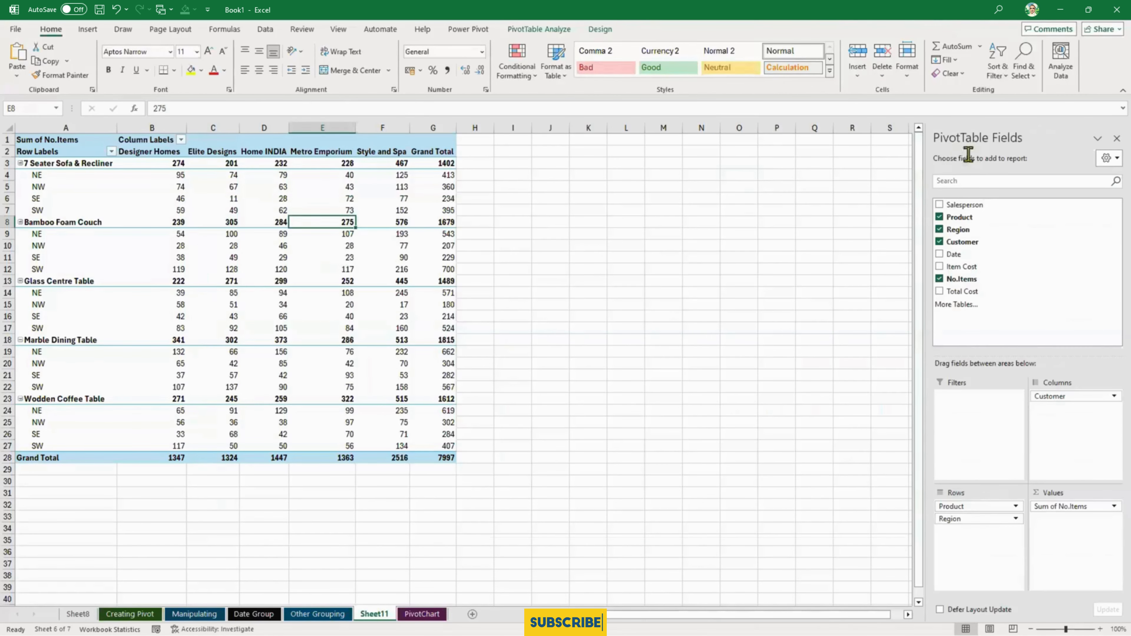
left_click(313, 269)
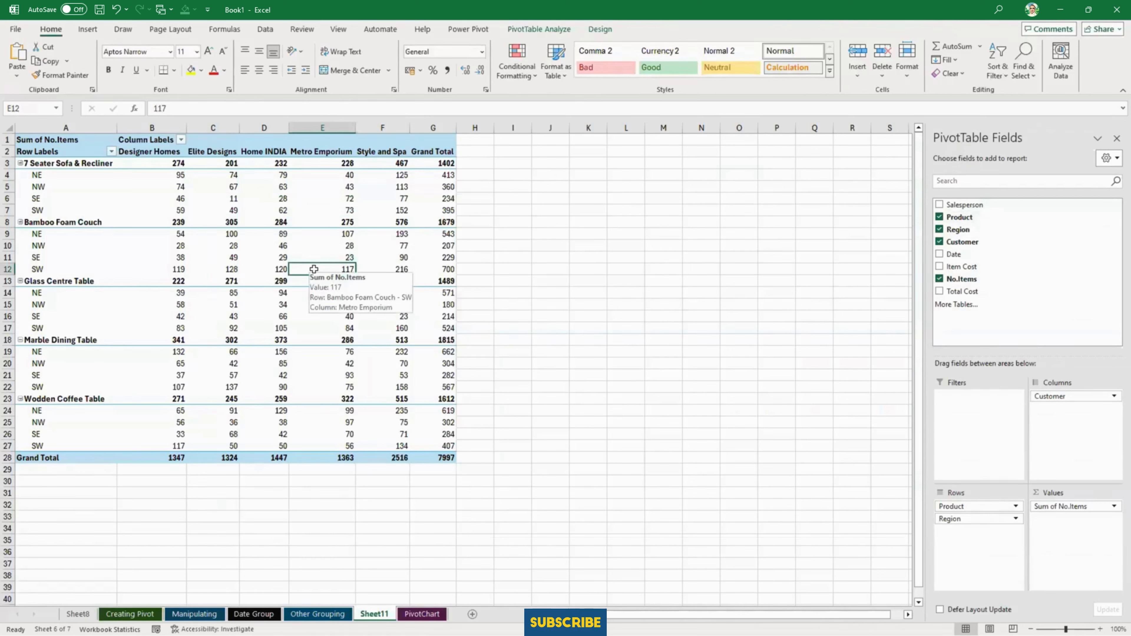
key("alt+F1")
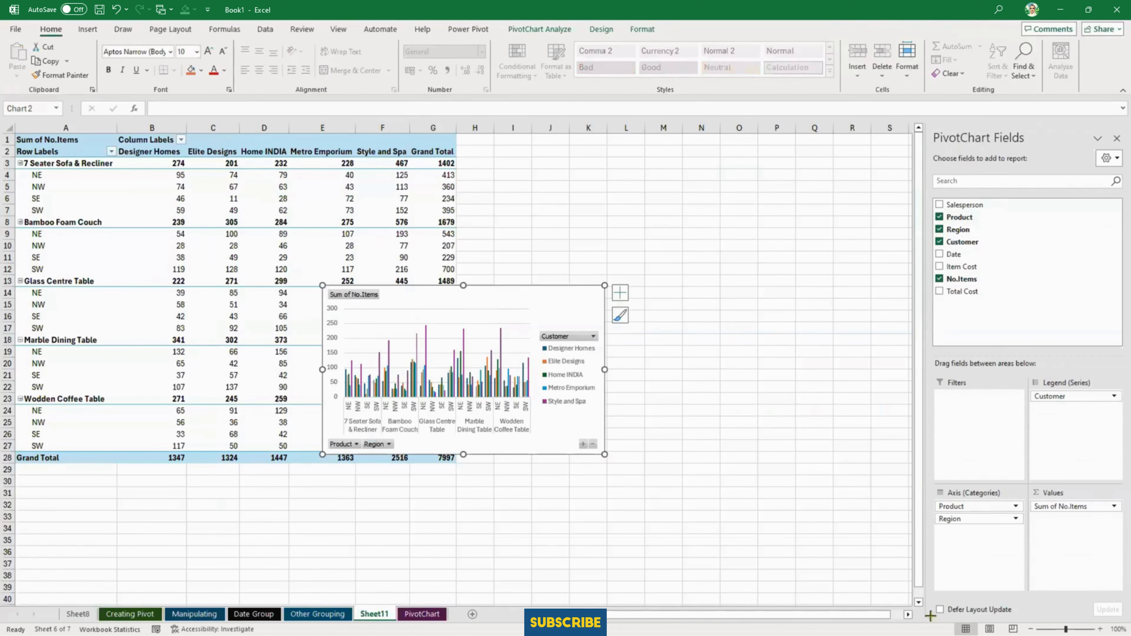
left_click_drag(930, 616, 868, 569)
left_click(691, 256)
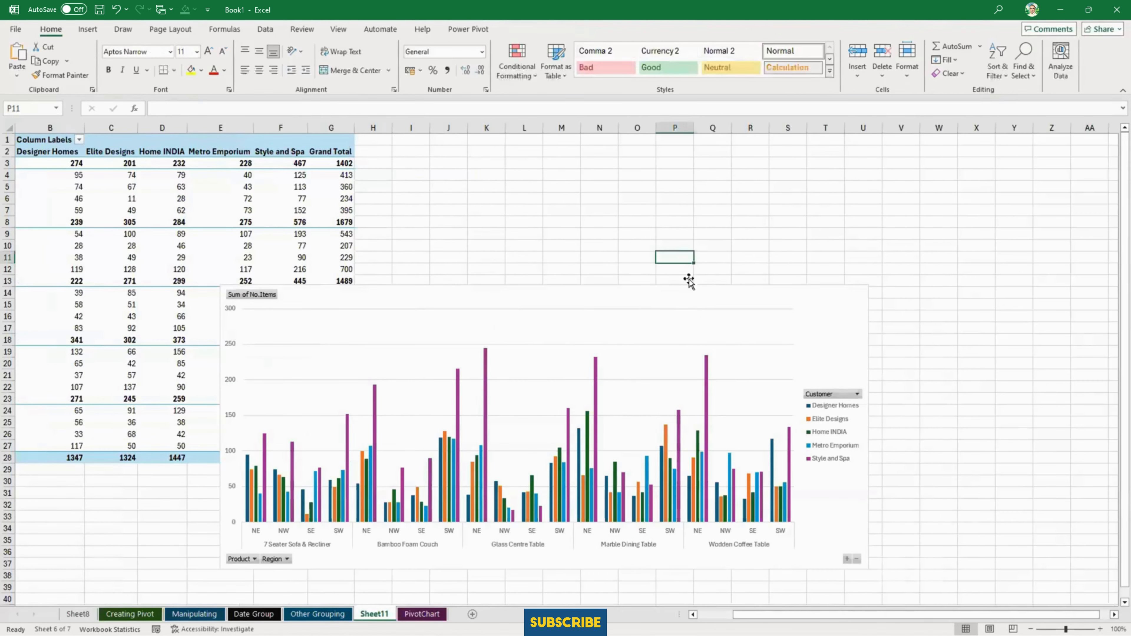
- Replace the enlarged PivotChart on Sheet11 with a new default-size PivotChart created from the same PivotTable
left_click_drag(689, 281, 686, 202)
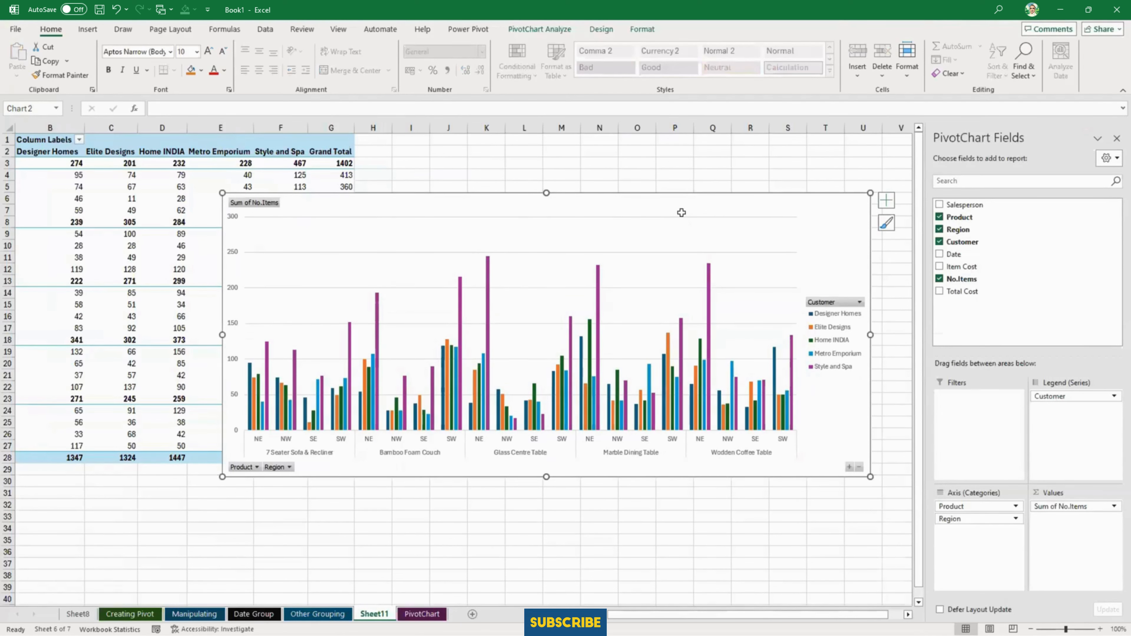
key("Delete")
left_click(180, 328)
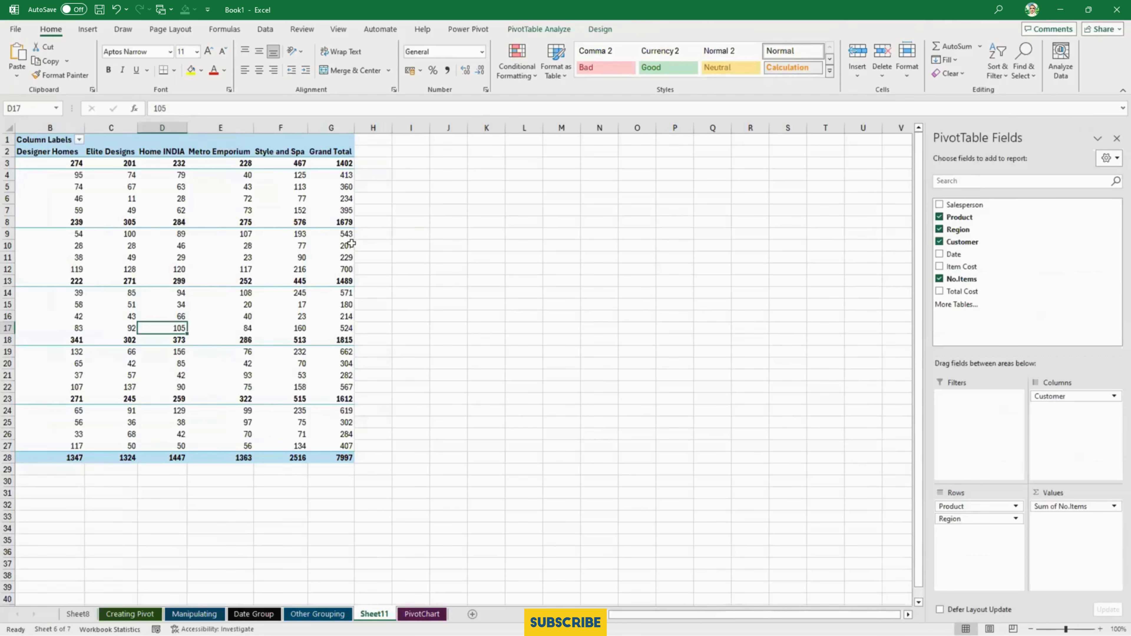
key("alt+F1")
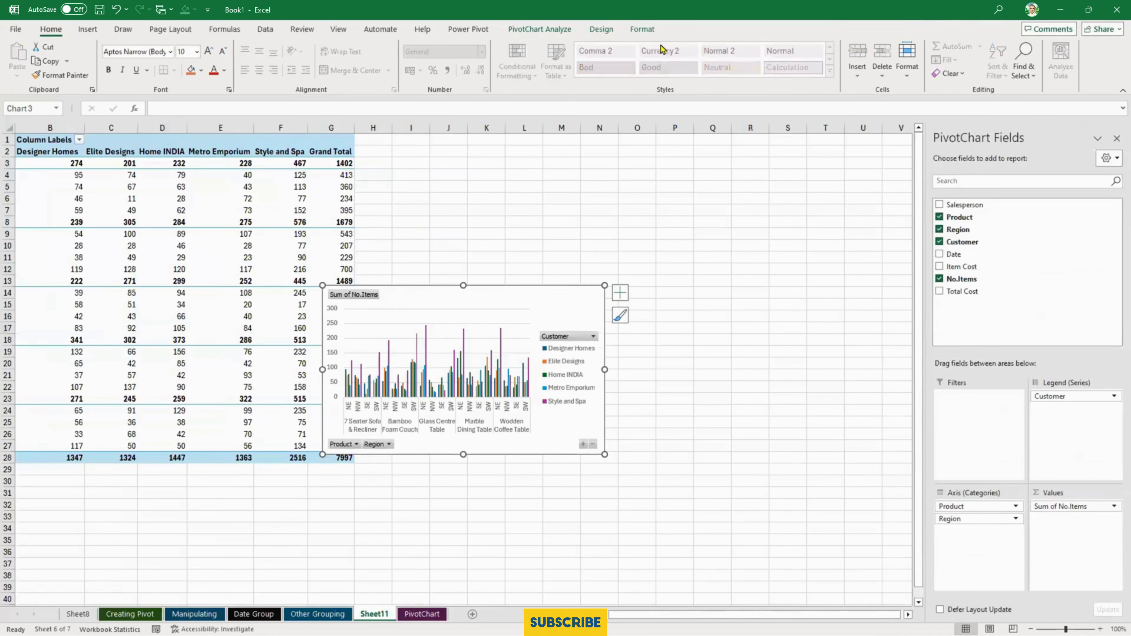
- Examine the new PivotChart's formatting and design options and the available chart types, keeping the Clustered Column type
left_click(643, 29)
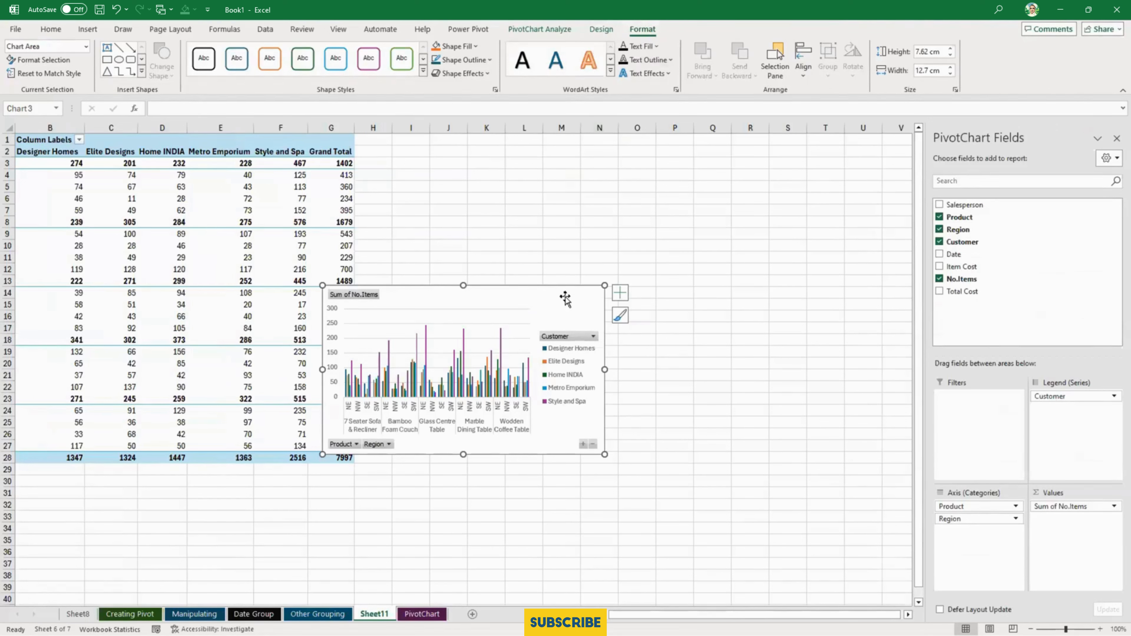
left_click(600, 30)
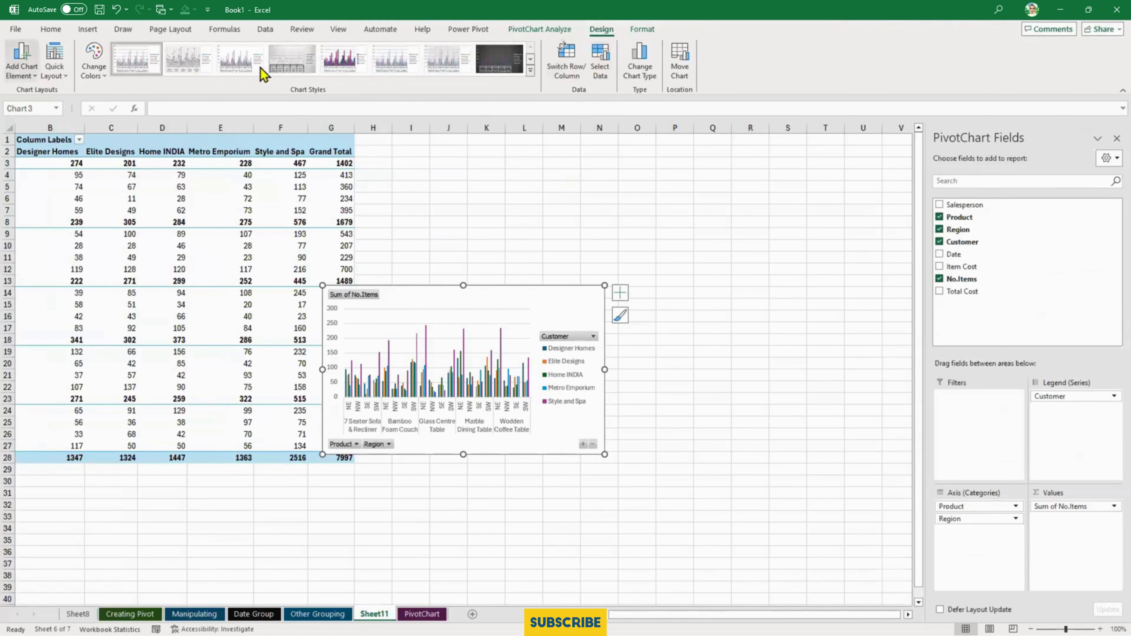
left_click(640, 67)
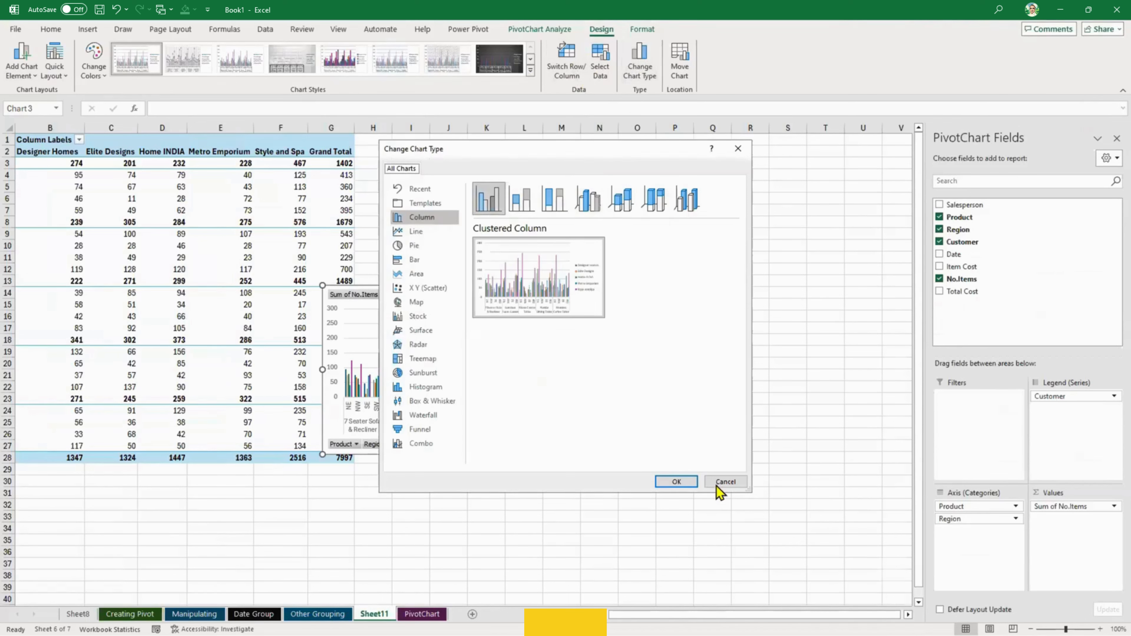
left_click(717, 486)
- Apply the dark chart style with outlined columns to the PivotChart and enlarge it down to about row 34 and out to column T
left_click(530, 70)
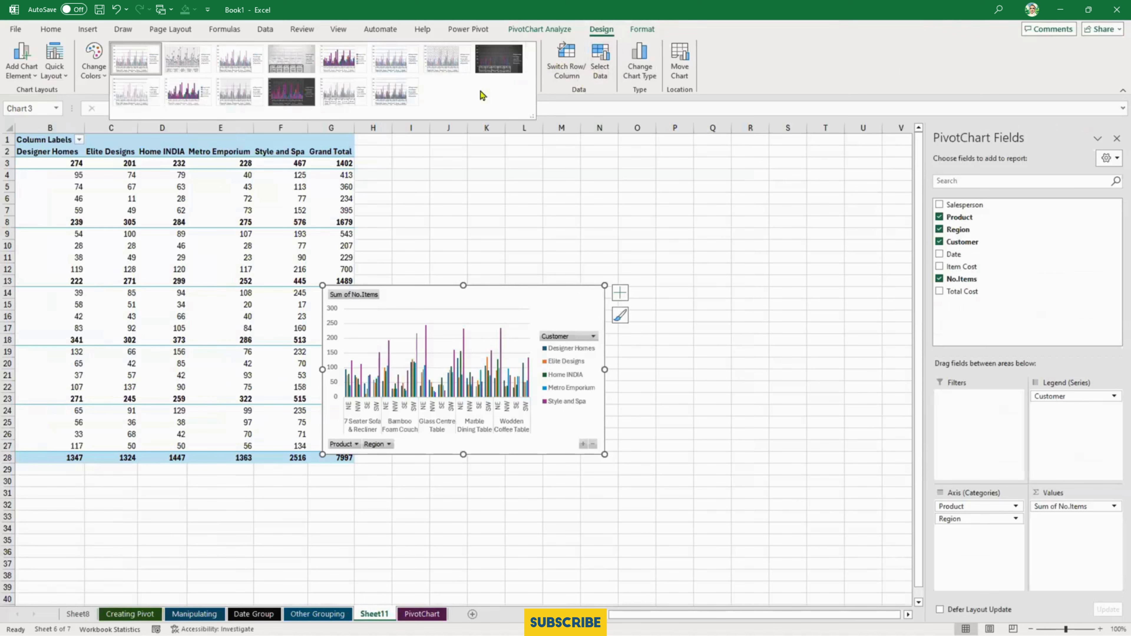
left_click(289, 95)
left_click_drag(604, 454, 815, 538)
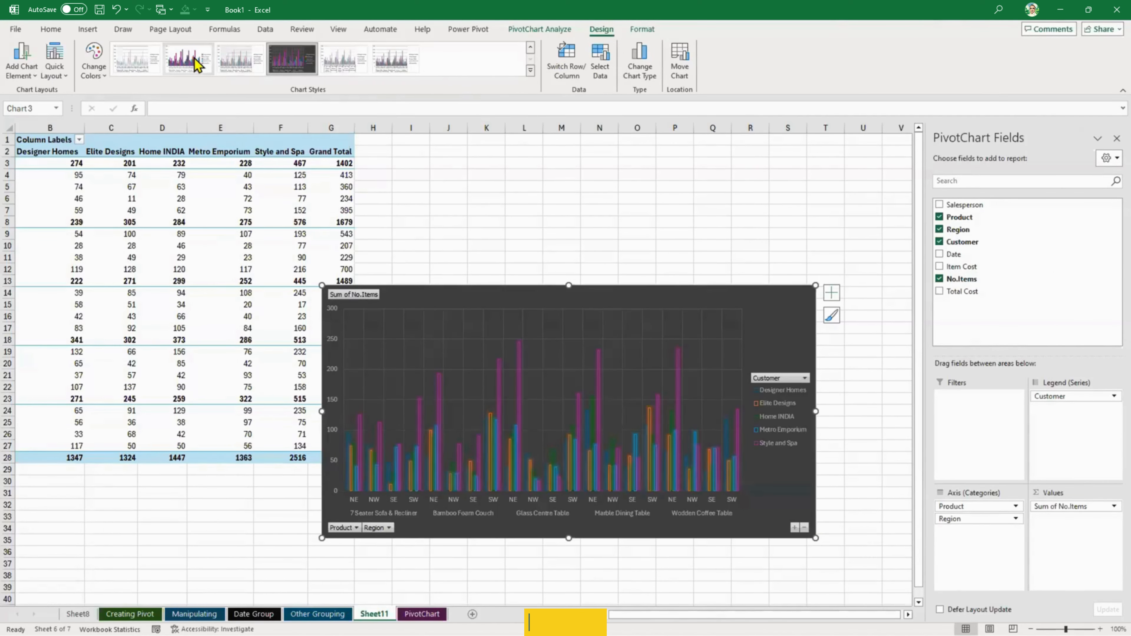
- Try the light chart style with dark-outlined columns on the PivotChart, and return it to the first chart style
left_click(197, 64)
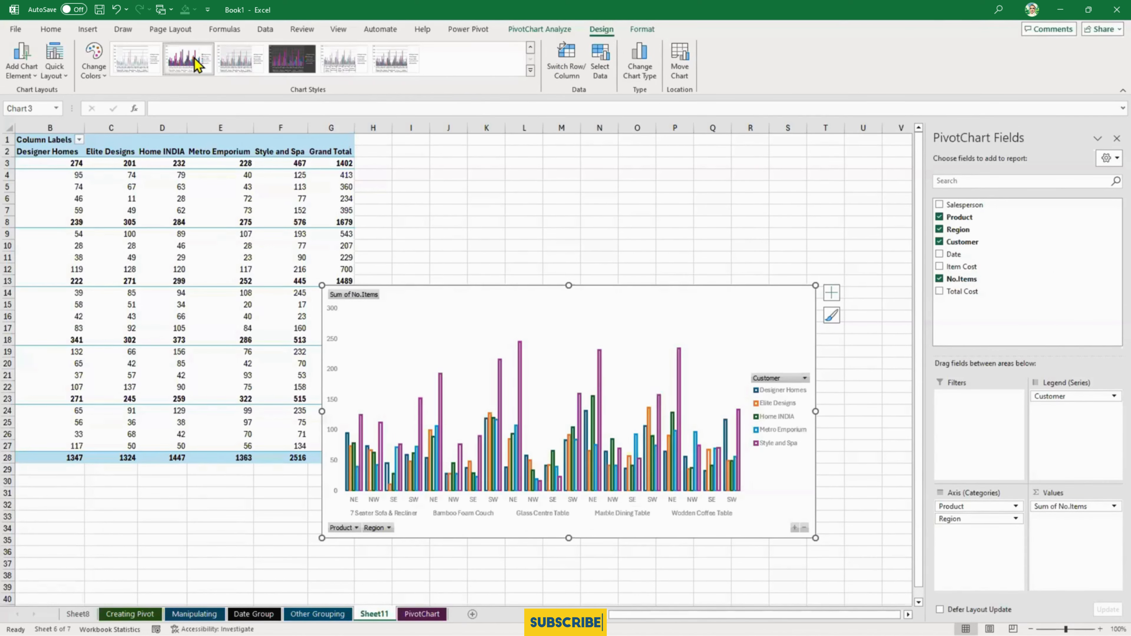
left_click(528, 70)
left_click(143, 62)
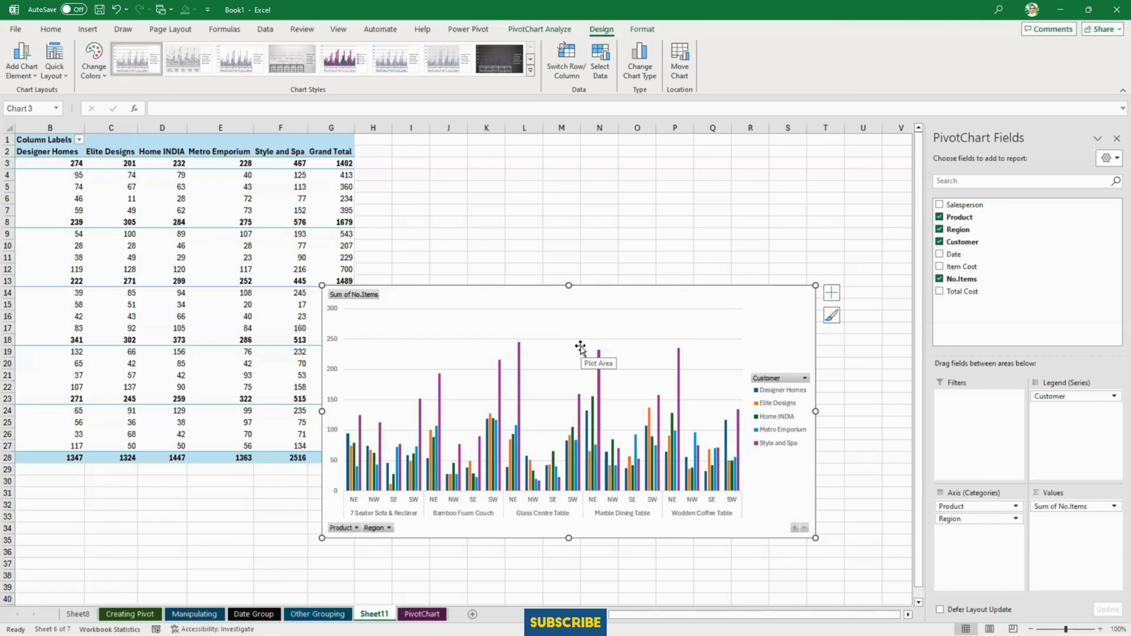
- Select a Style and Spa value inside the Sheet11 PivotTable and locate the command for inserting a PivotChart
left_click(88, 29)
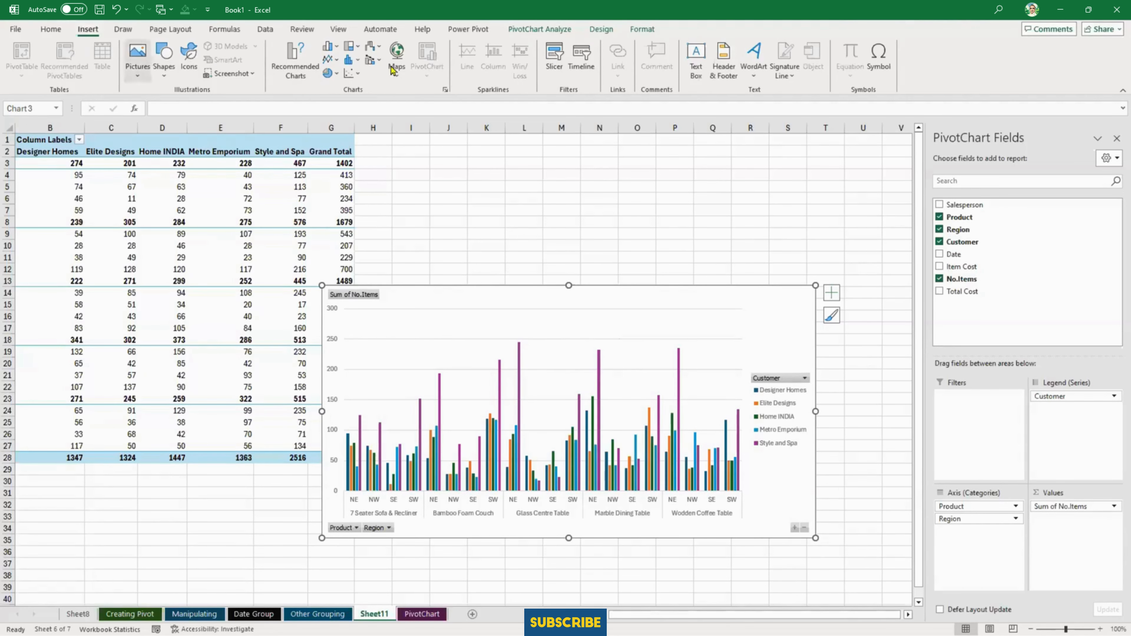
left_click(278, 210)
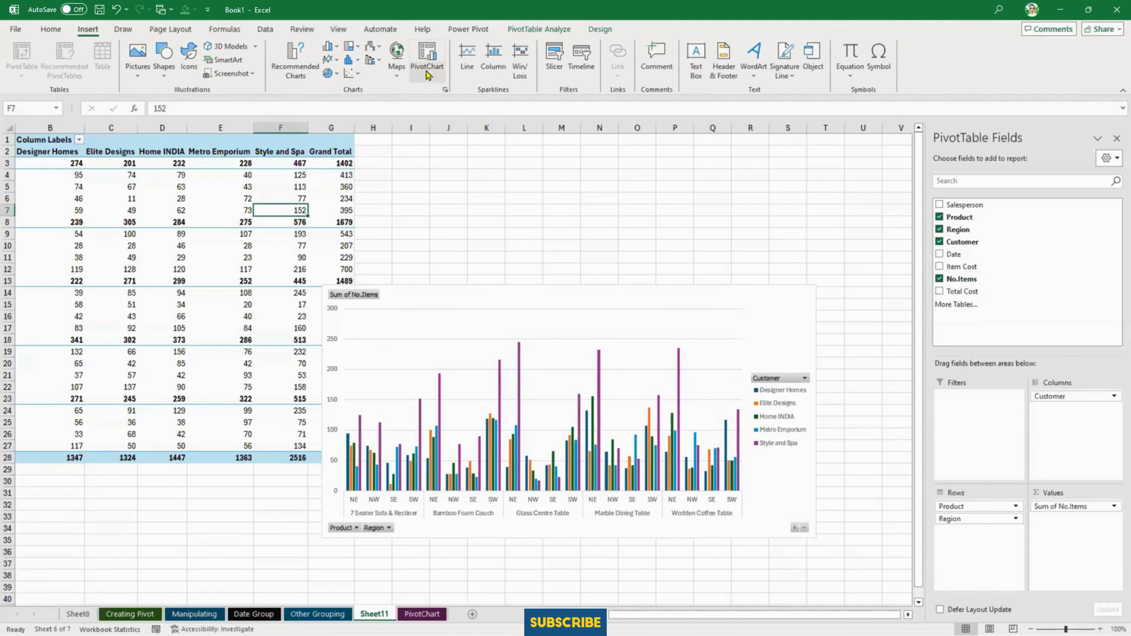